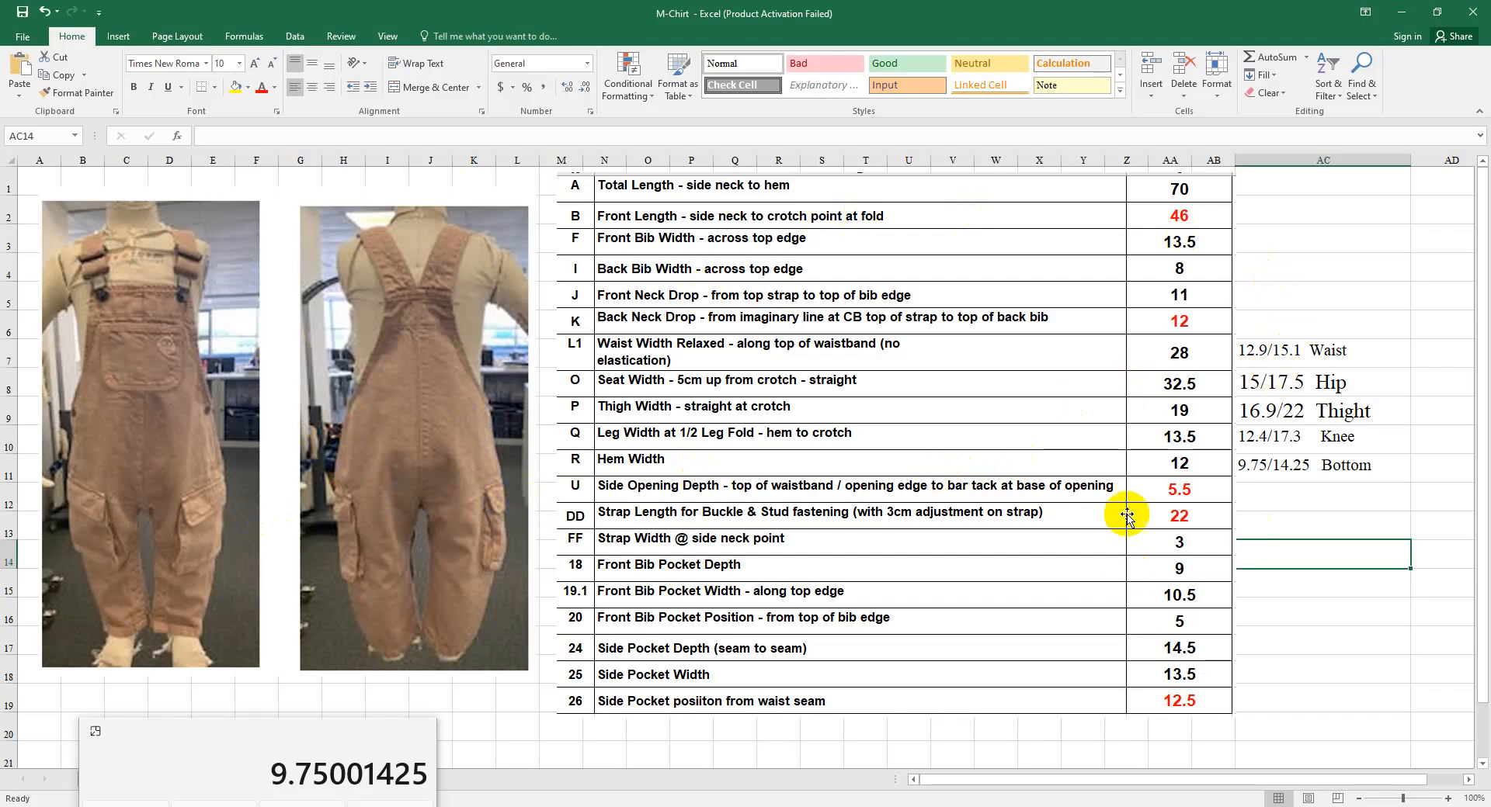
click(1315, 496)
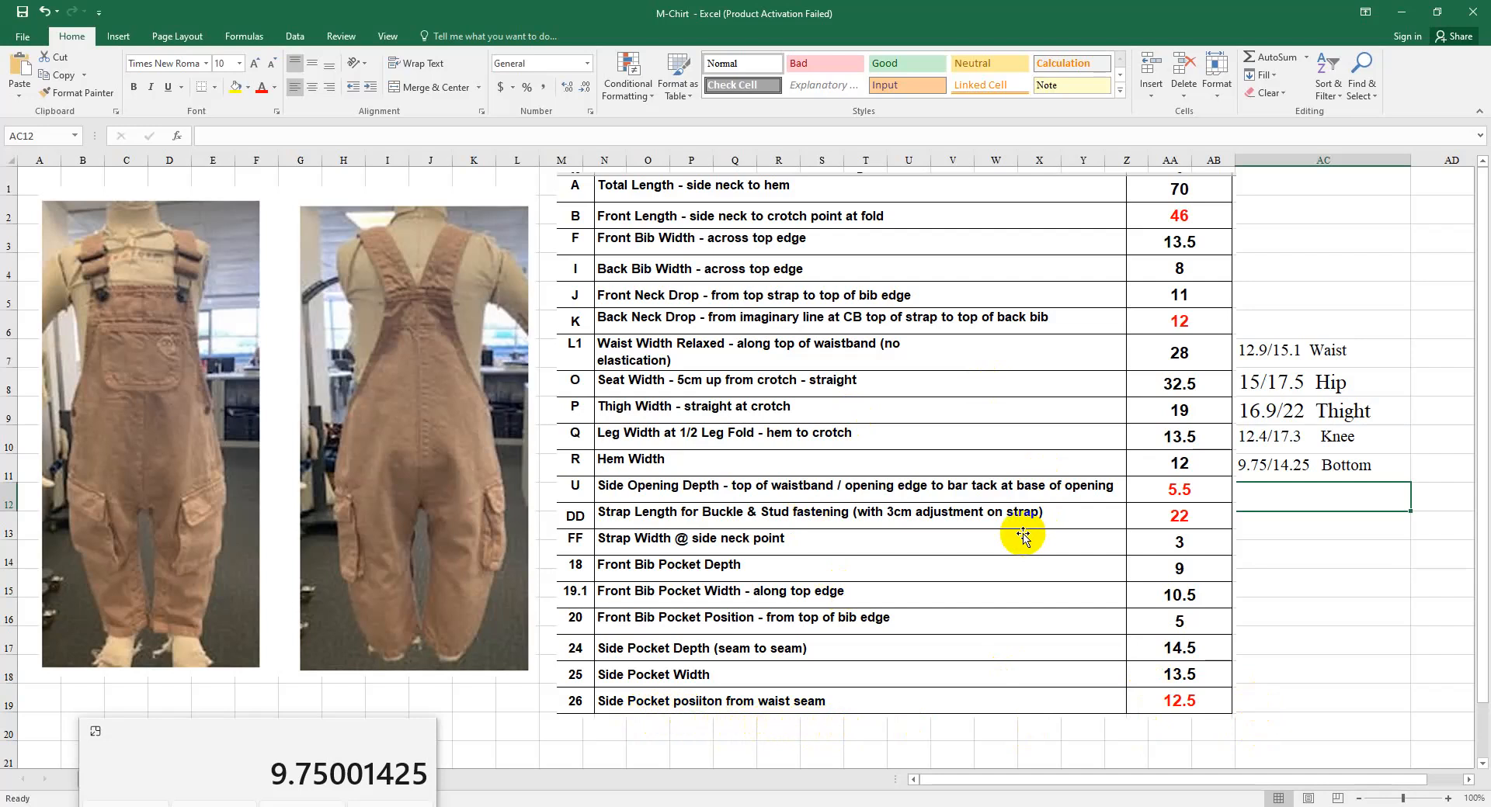
key(Down)
key(Down)
key(Down)
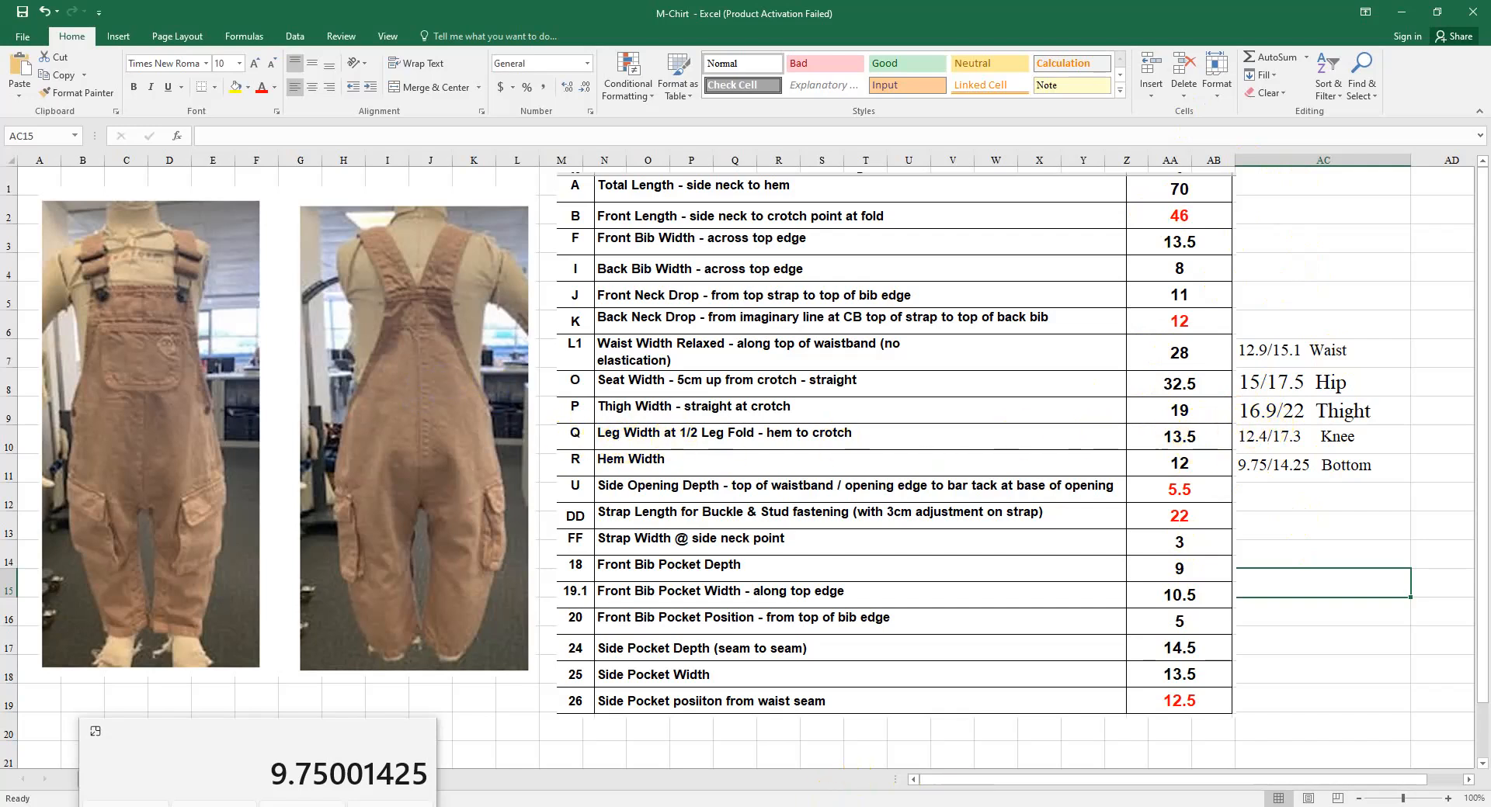
- Switch to Modaris, construct a rectangle 70 cm wide and 16.90 cm high on the current sheet, and save the model
key(alt+Tab)
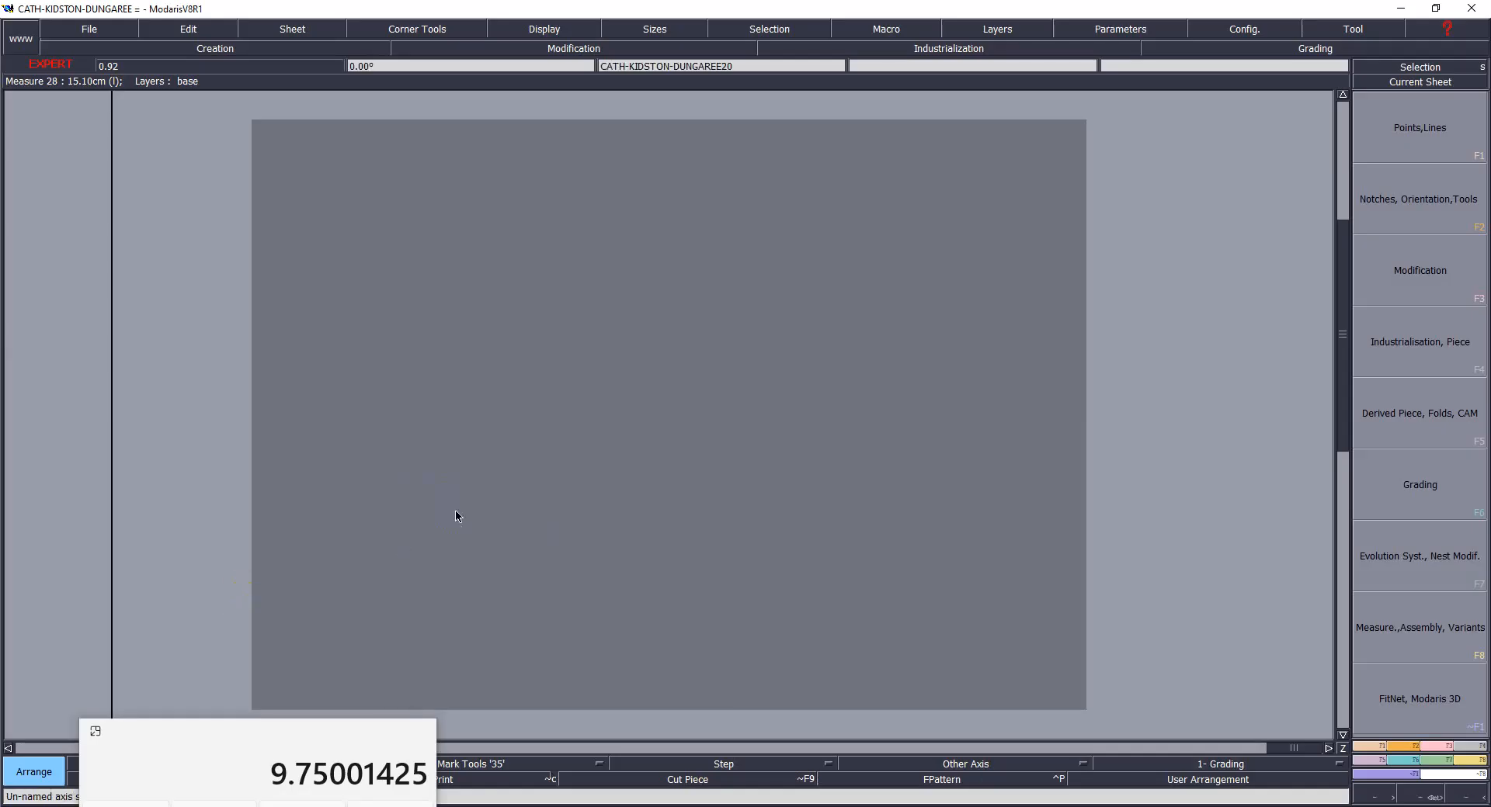
click(1178, 603)
key(c)
key(F2)
click(1359, 545)
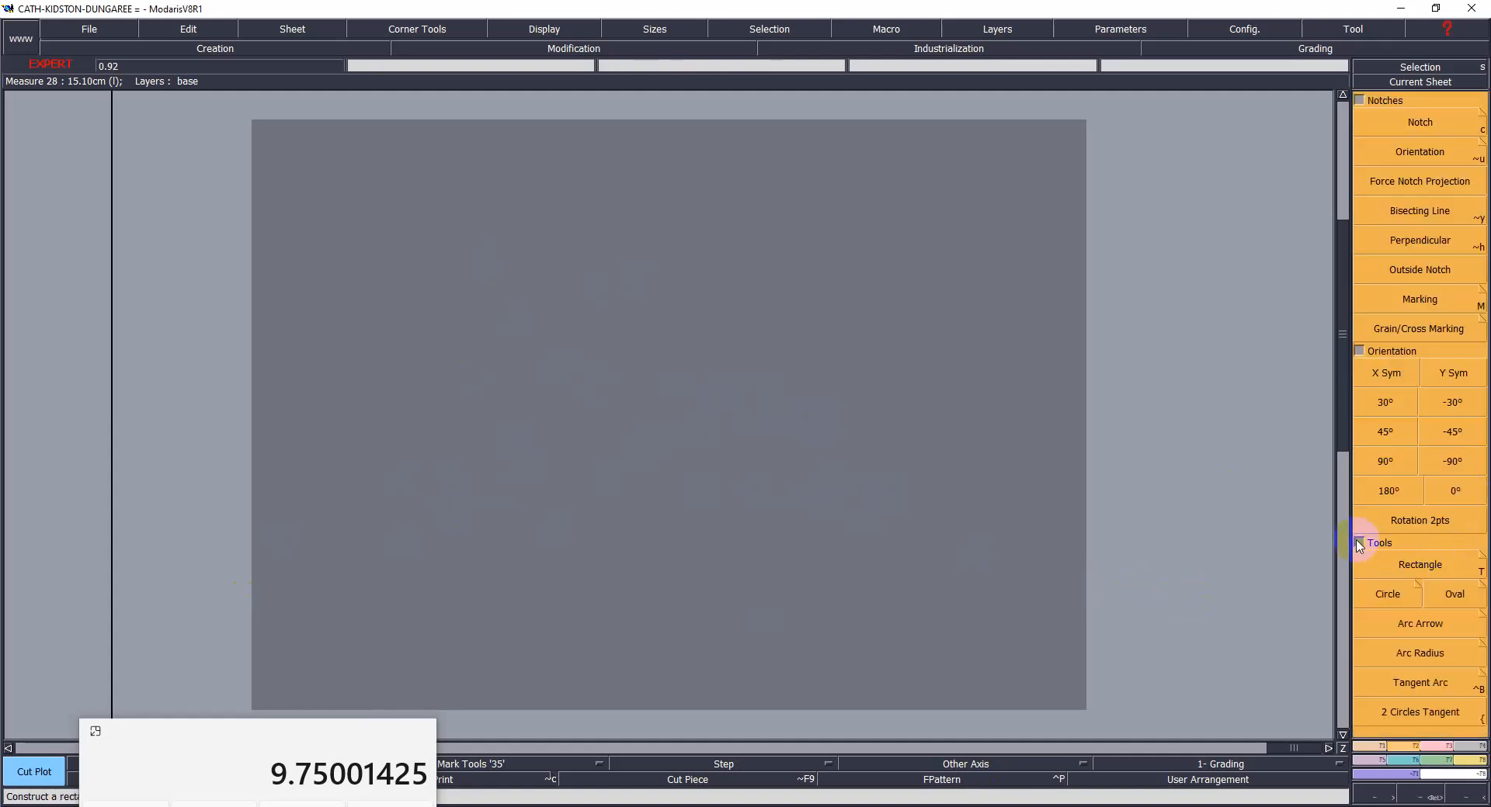
click(1404, 566)
click(388, 261)
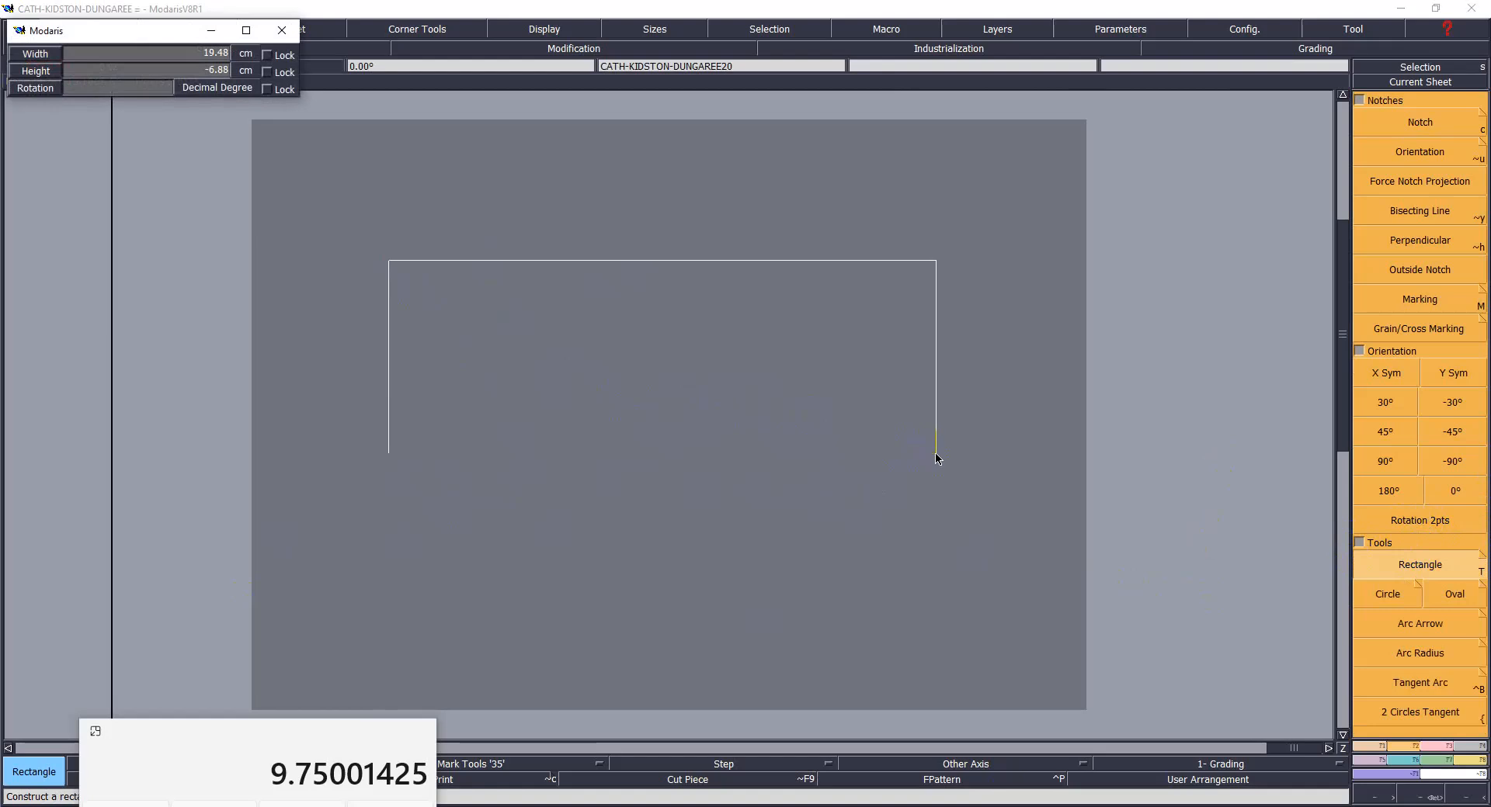
text(7)
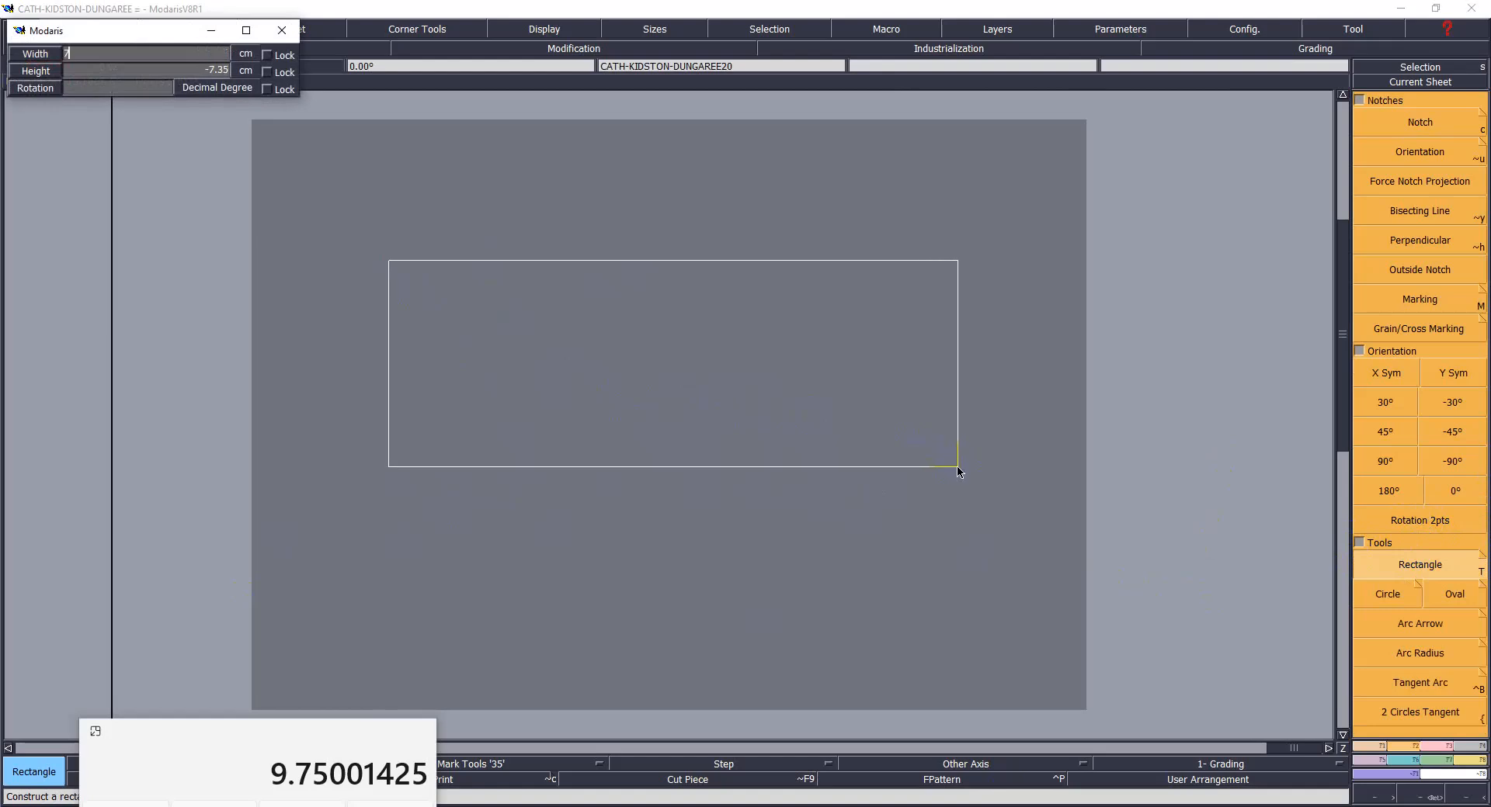
text(0)
key(Return)
click(133, 449)
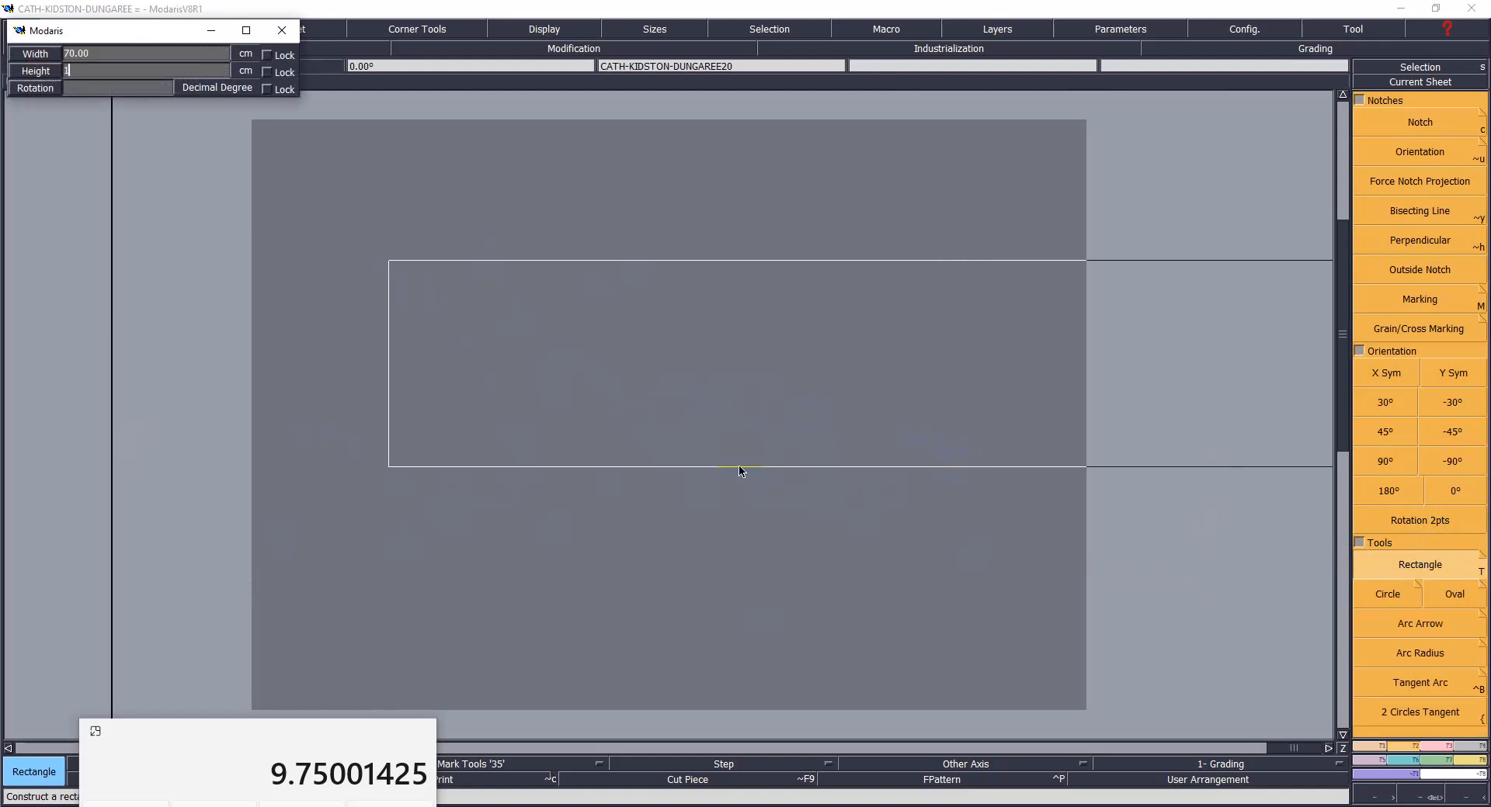
key(Return)
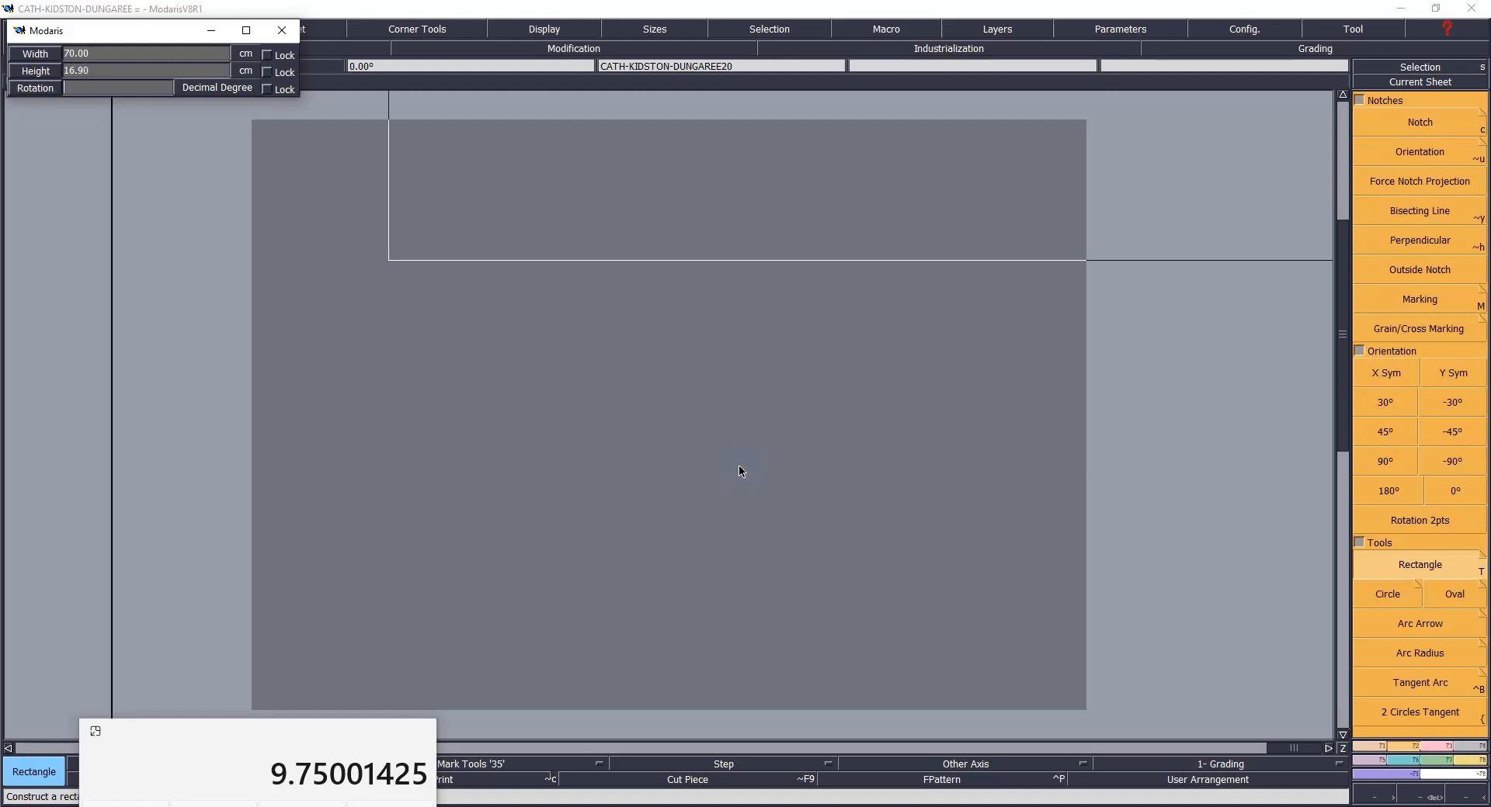
click(671, 458)
key(space)
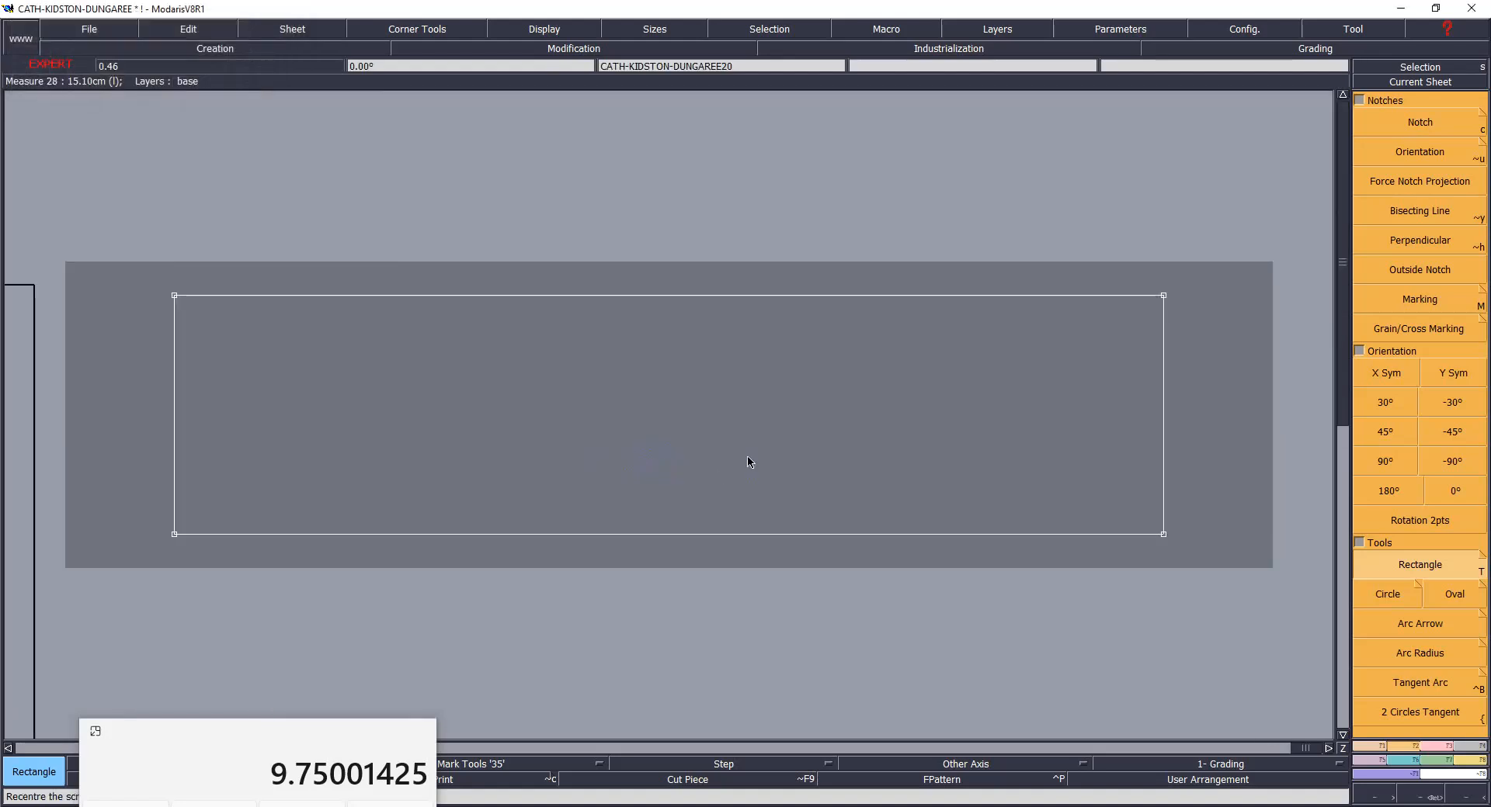
key(ctrl+s)
click(633, 501)
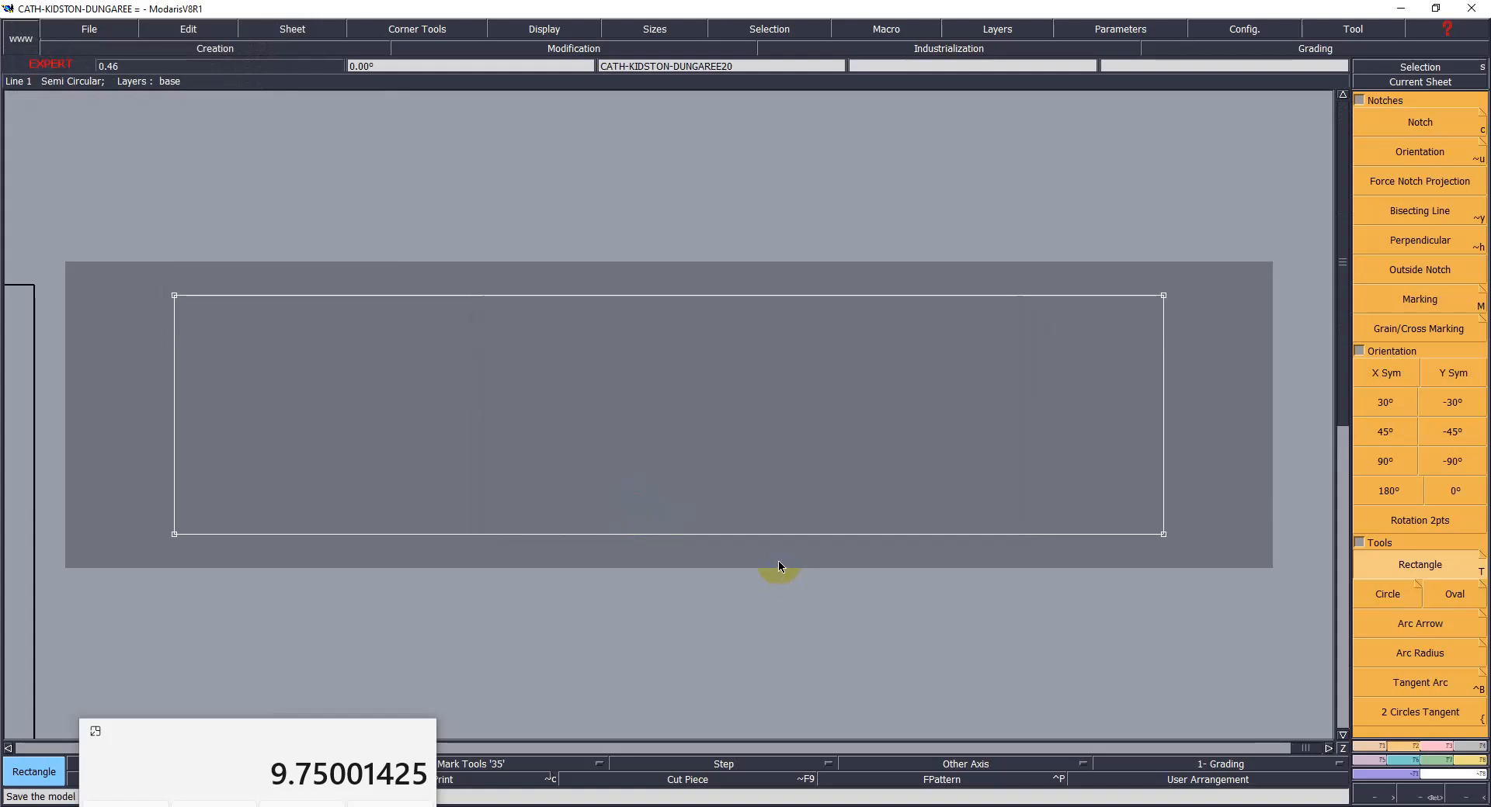
- Divide the rectangle's right and left edges into 2 equal parts and insert points at their midpoints
key(d)
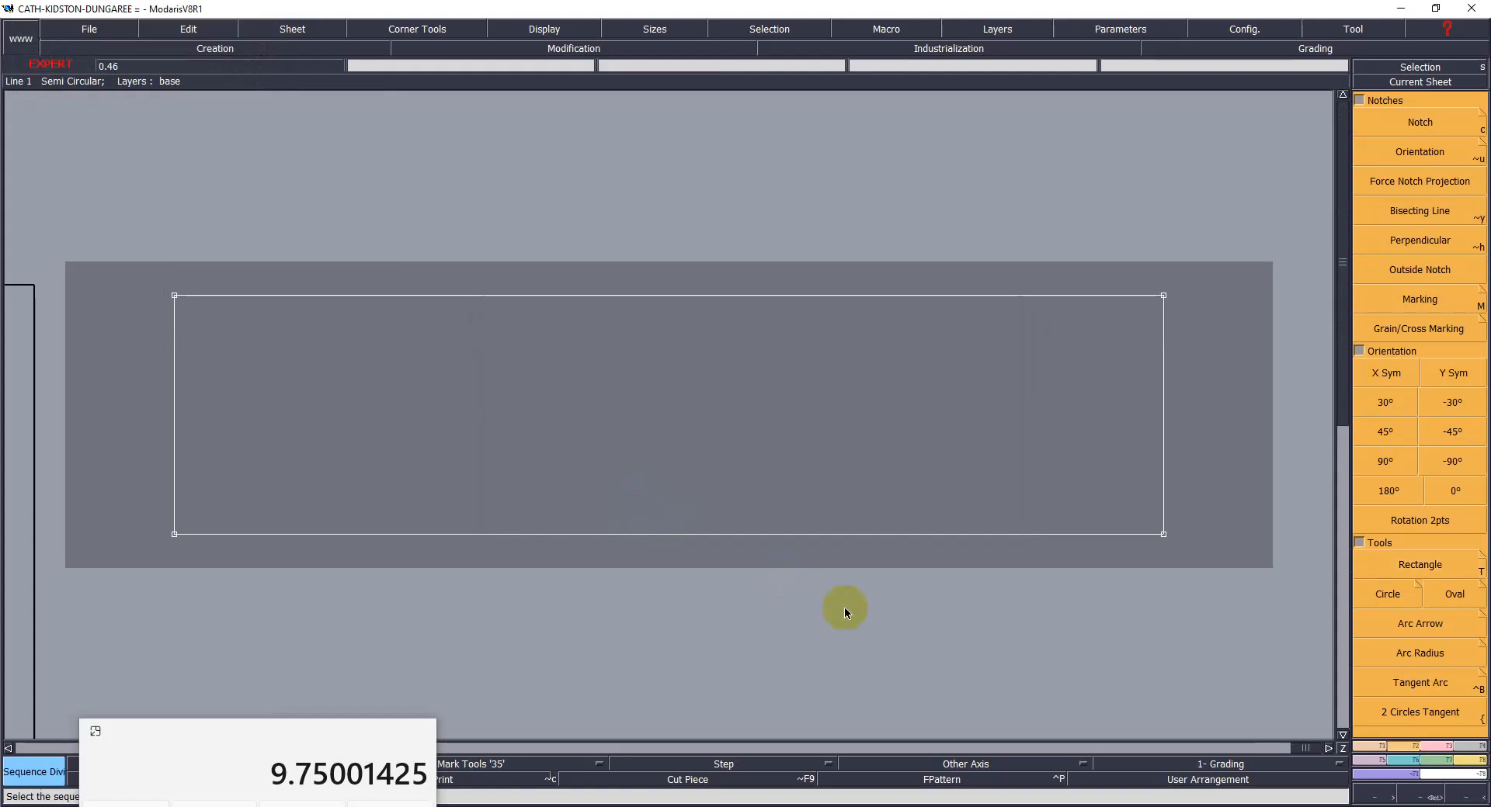
click(1164, 535)
click(1165, 297)
text(2)
key(Return)
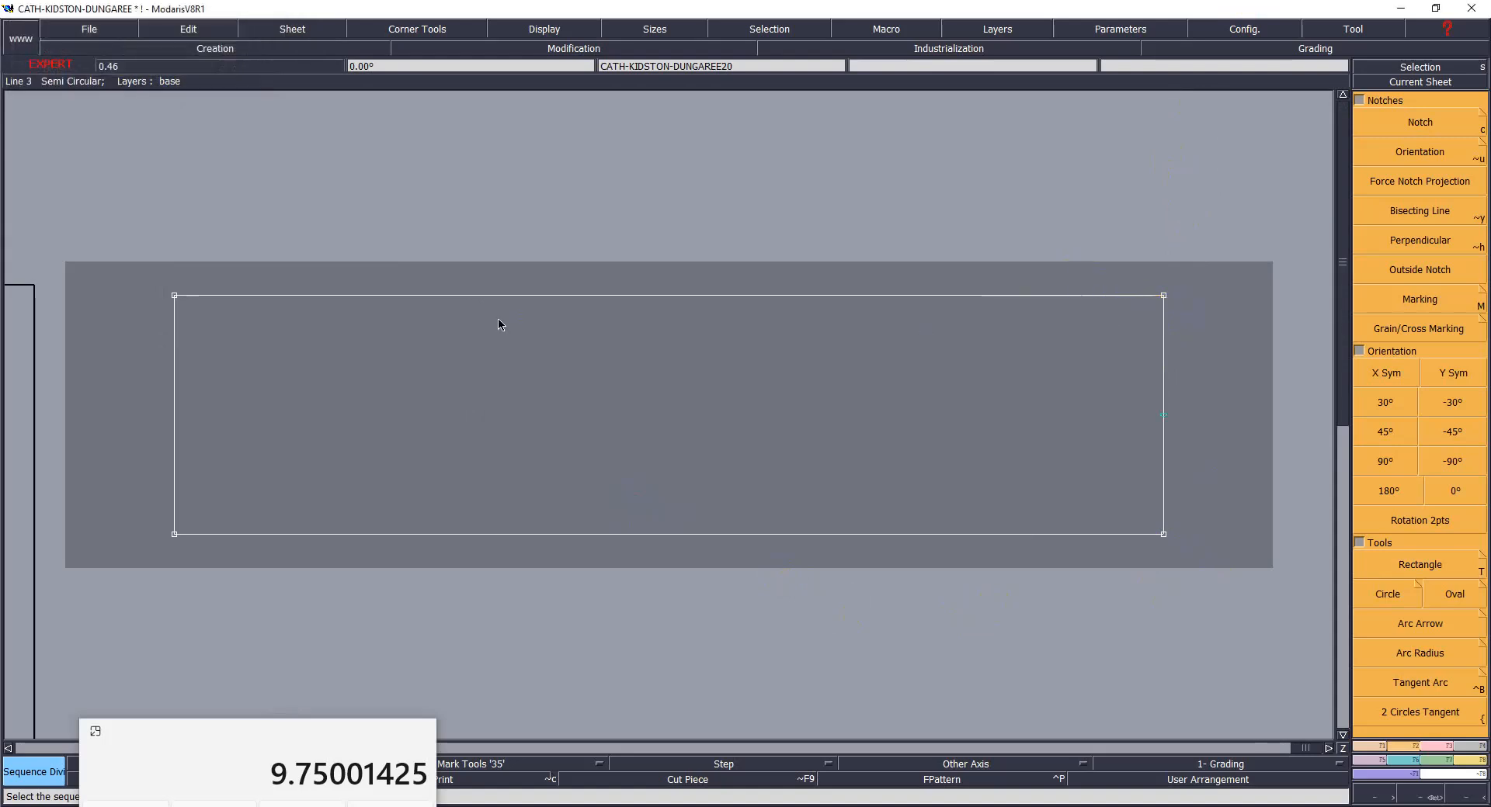
click(174, 535)
click(175, 298)
text(2)
key(Return)
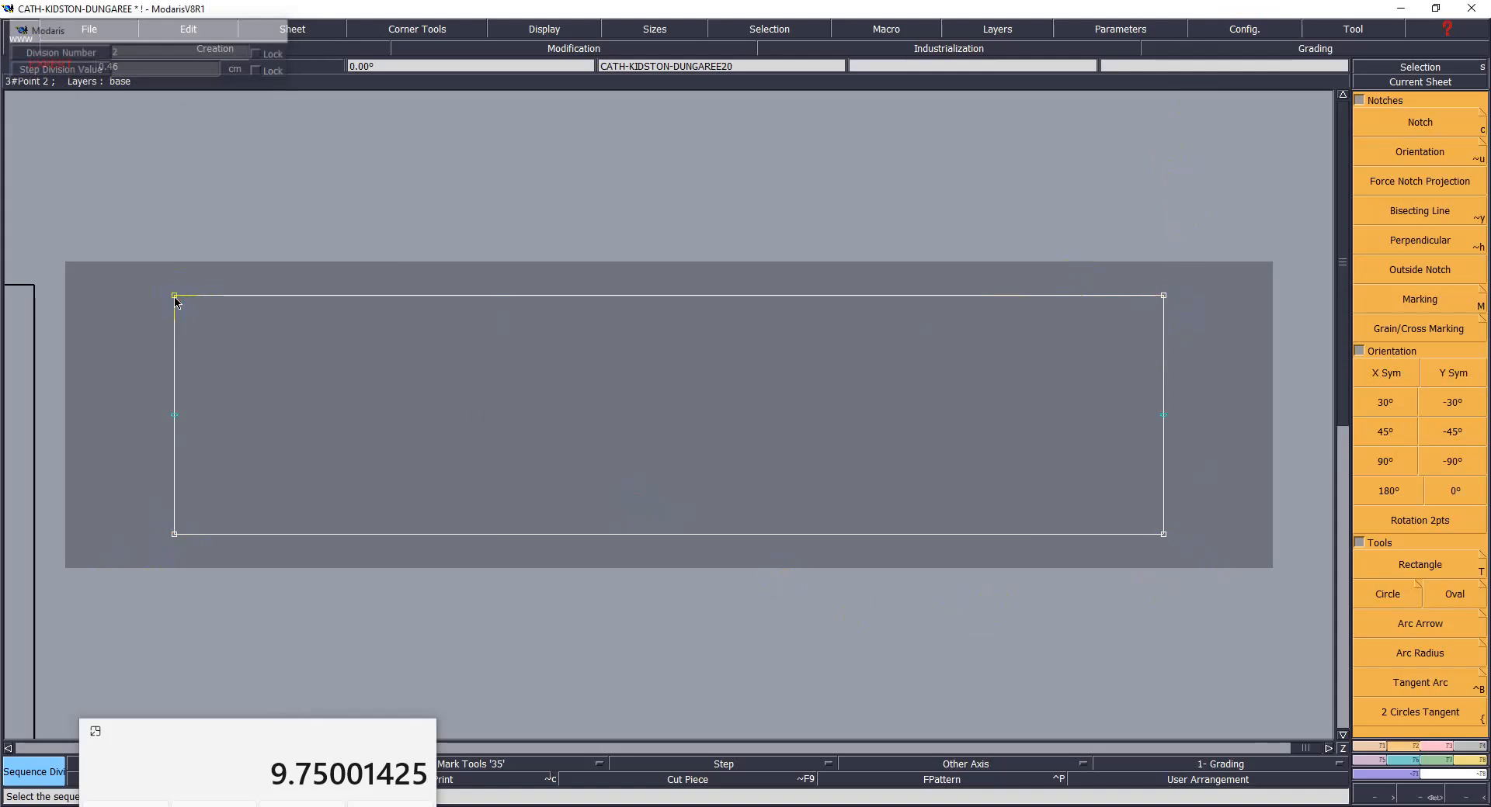
key(i)
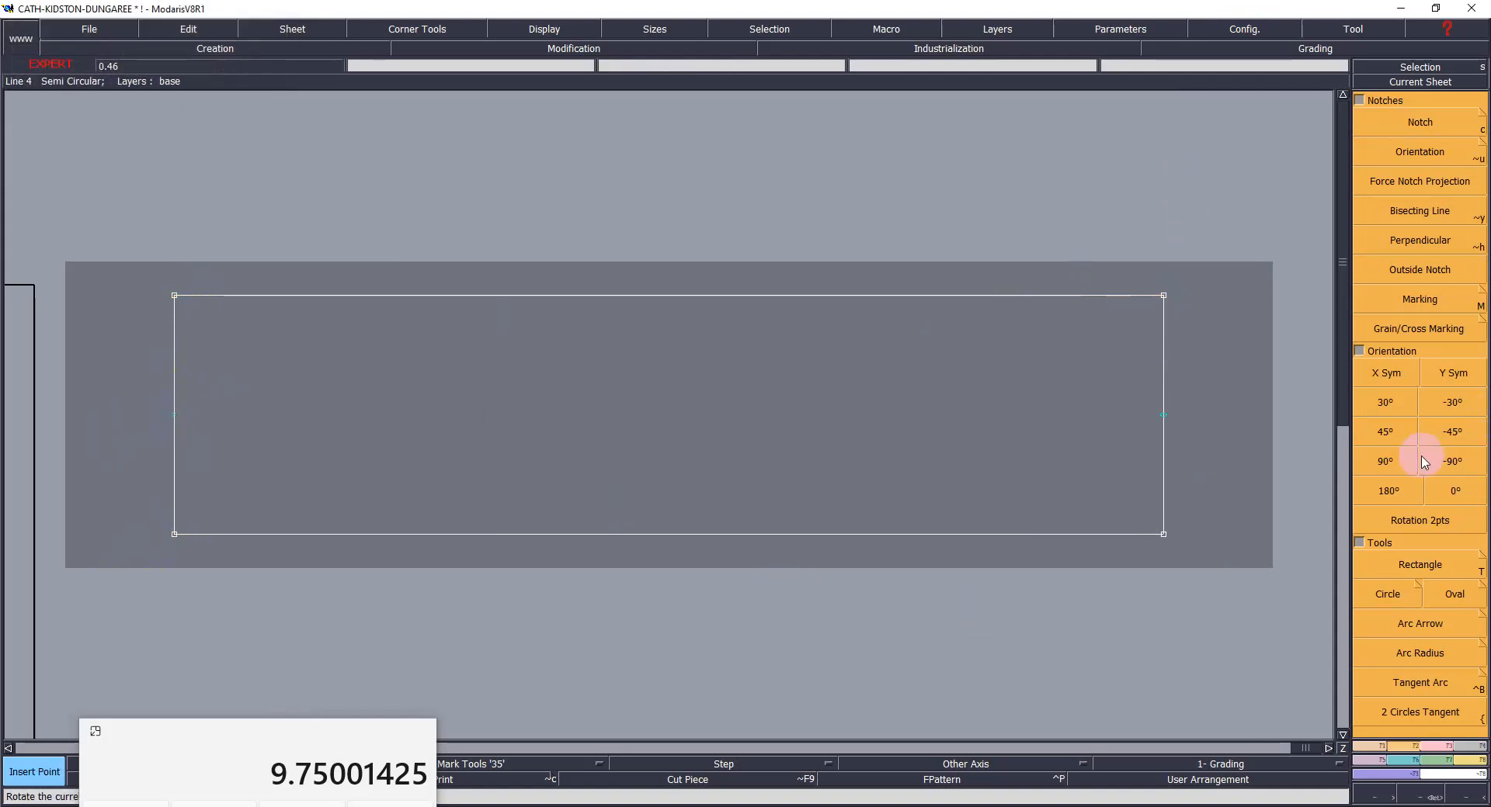
click(1163, 415)
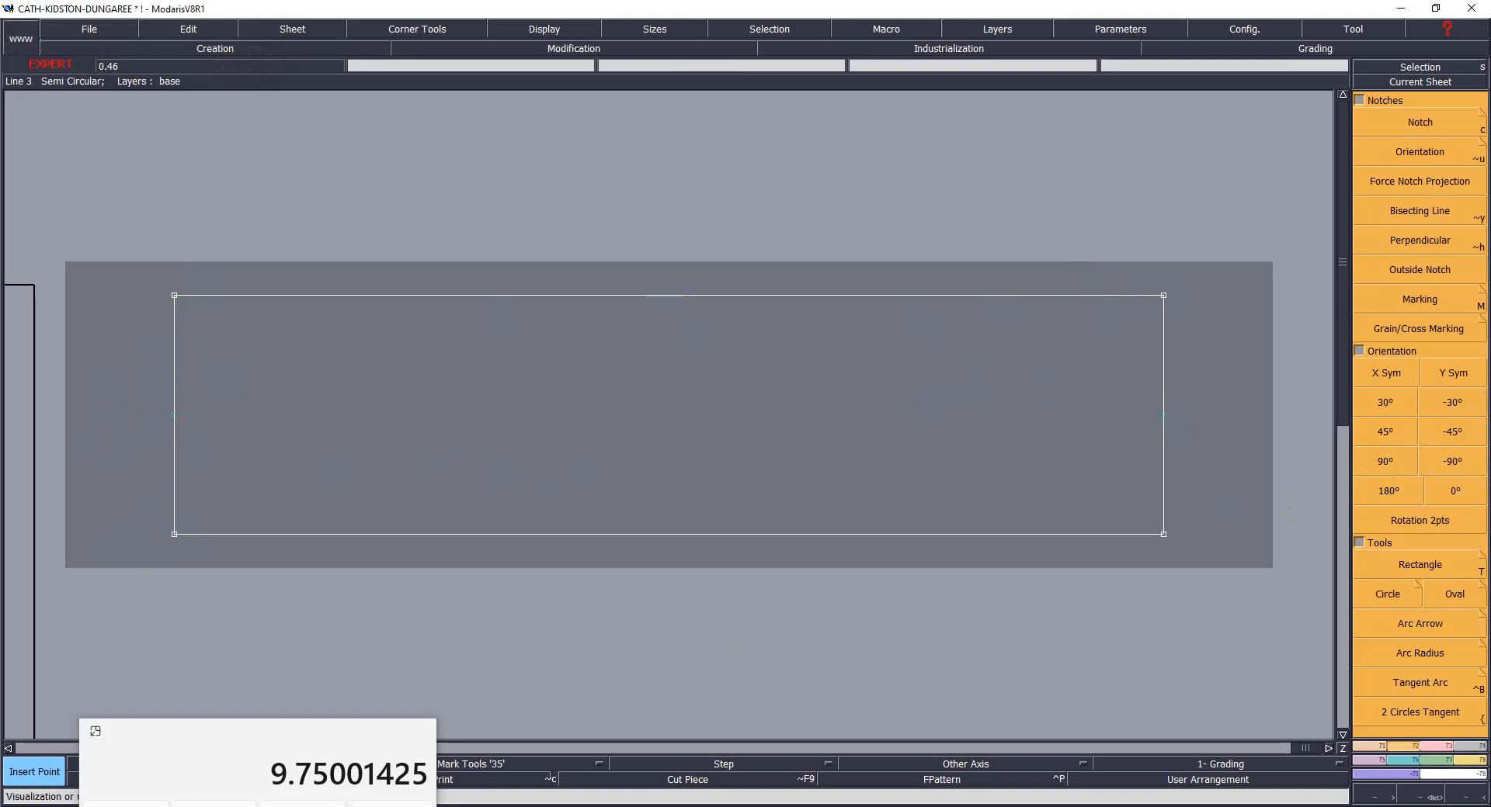
- Check the Excel measurement chart, return to Modaris, and create a parallel line 46 cm inside the rectangle's right edge
key(alt+Tab)
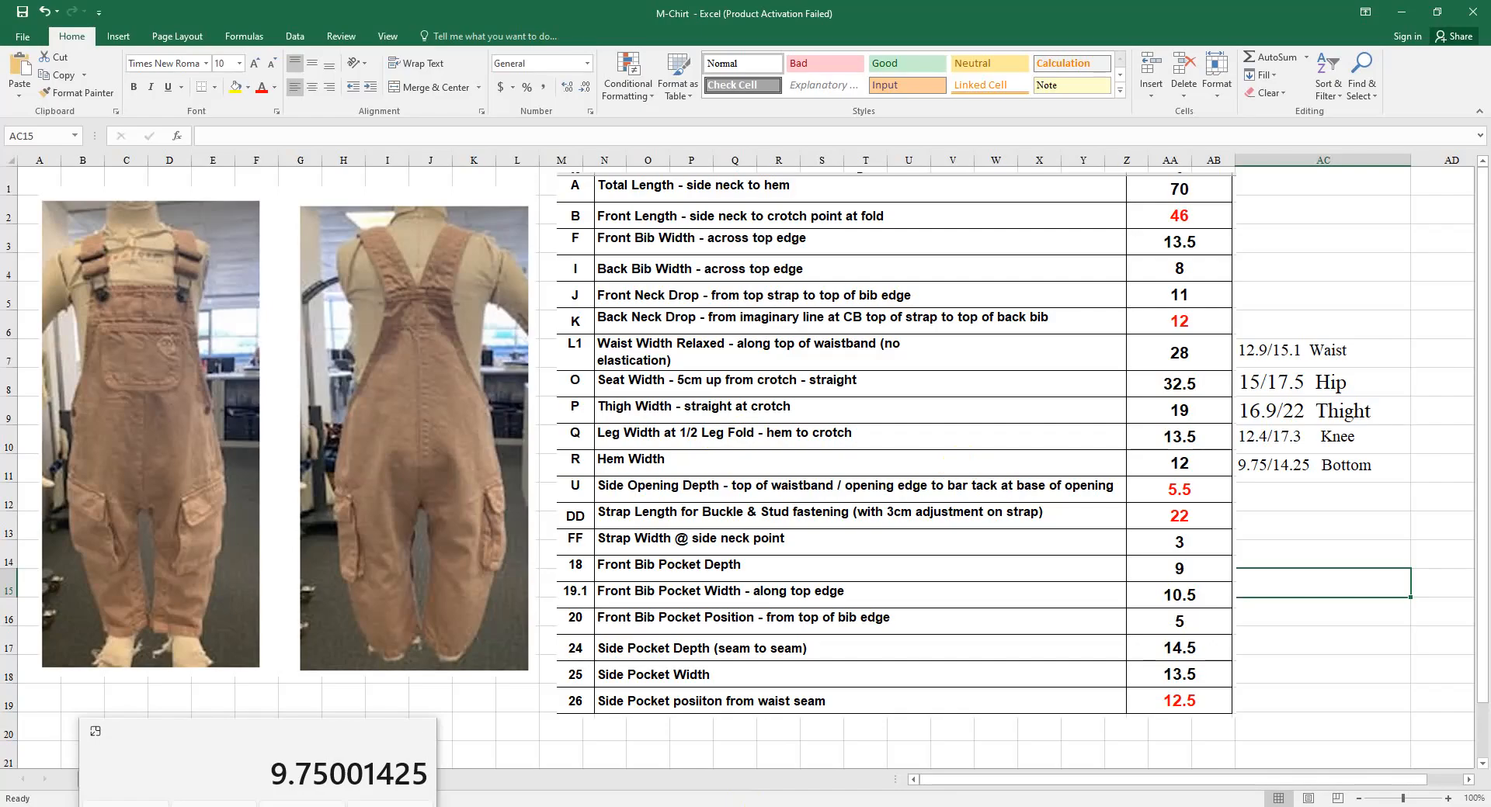
key(alt+Tab)
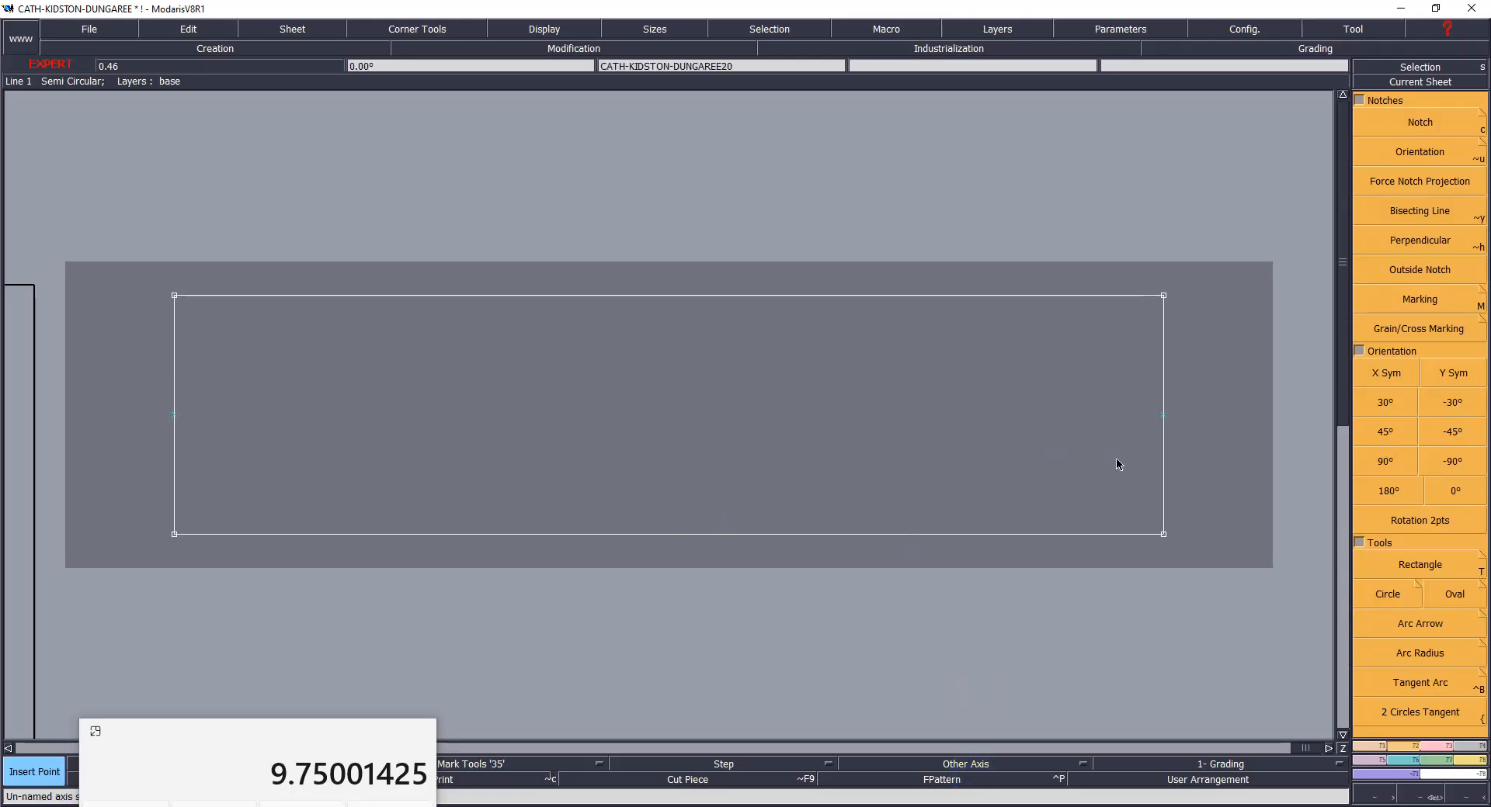
click(654, 618)
click(410, 562)
key(F1)
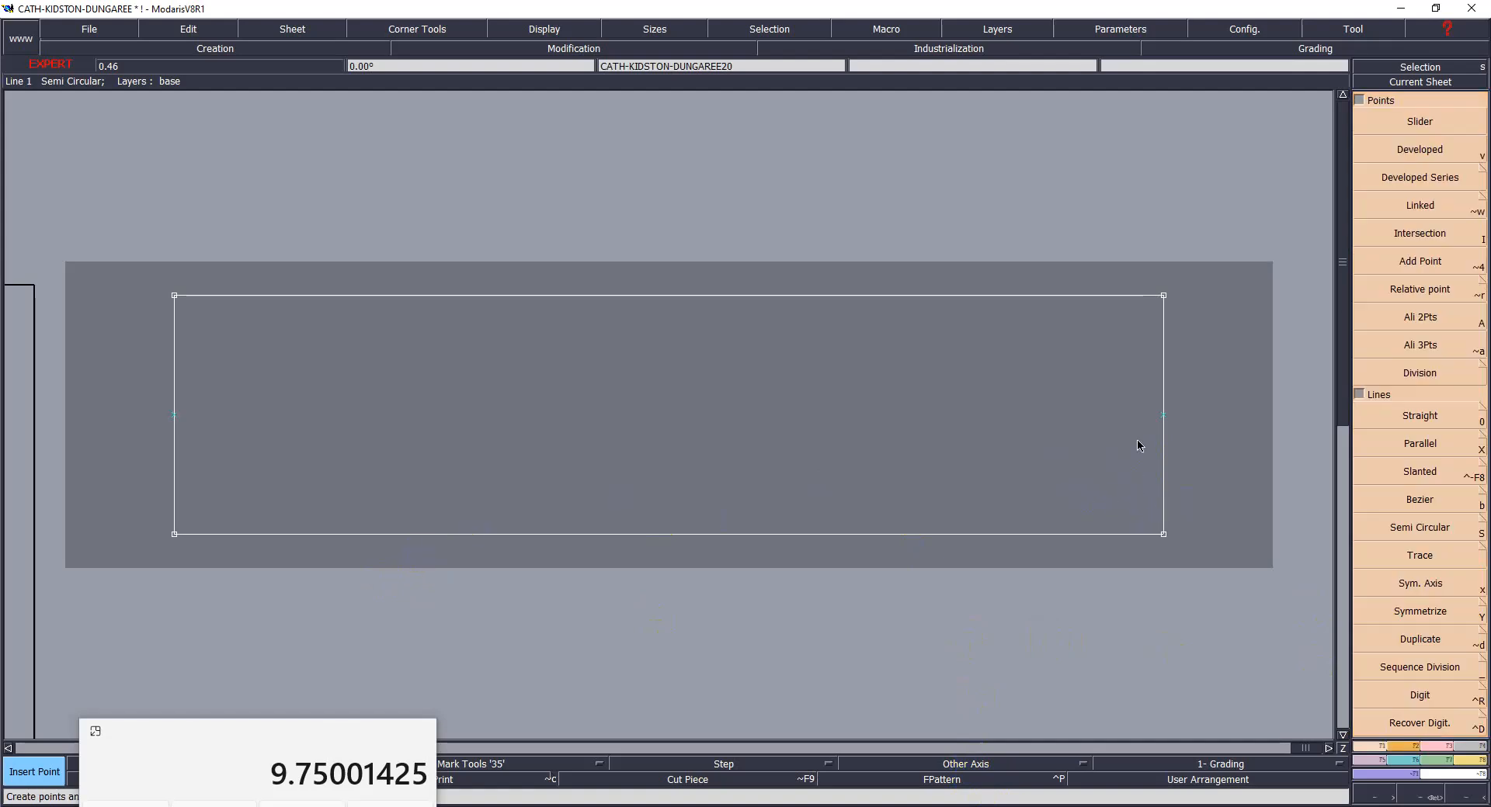
key(x)
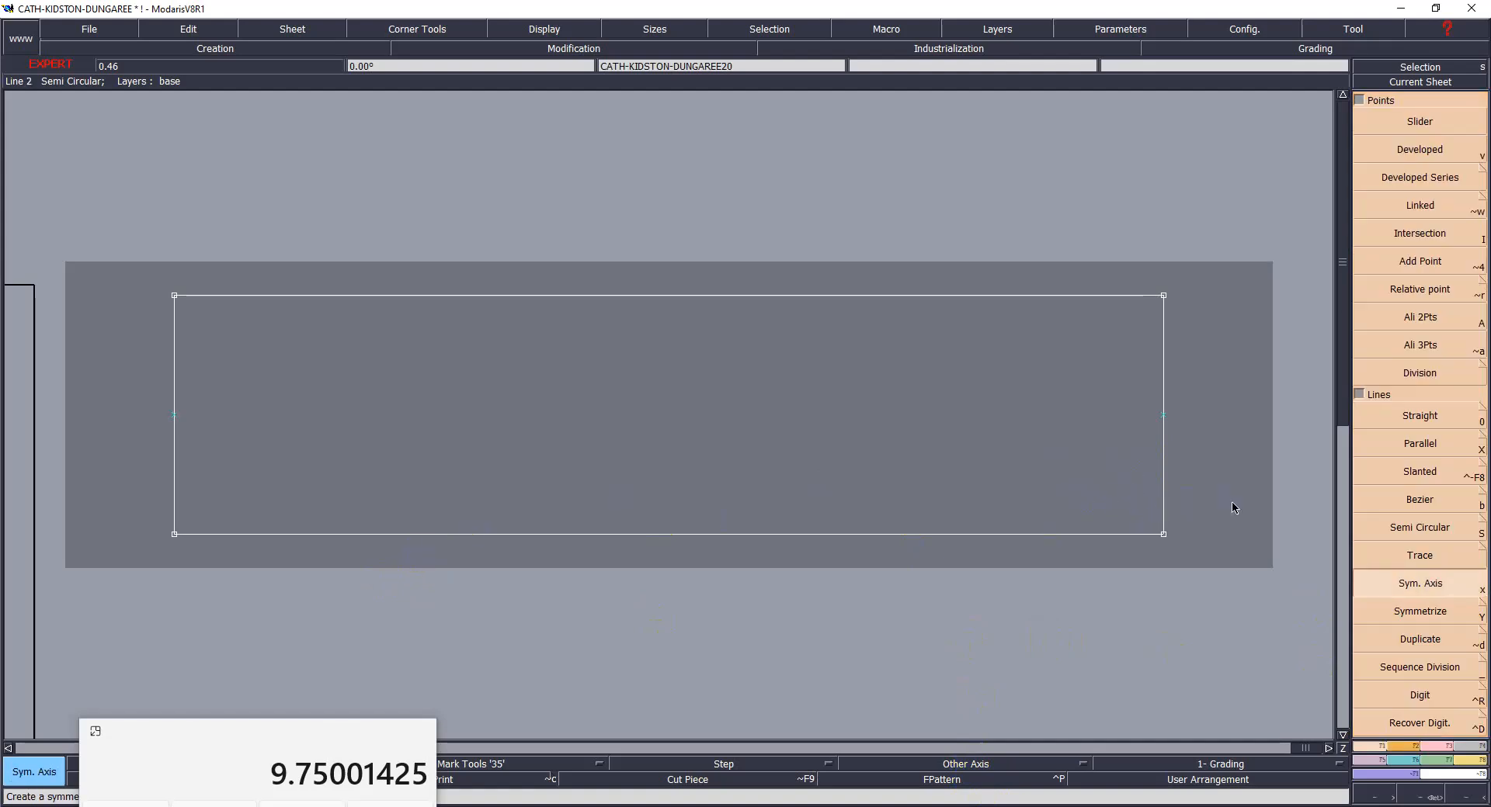
click(1276, 497)
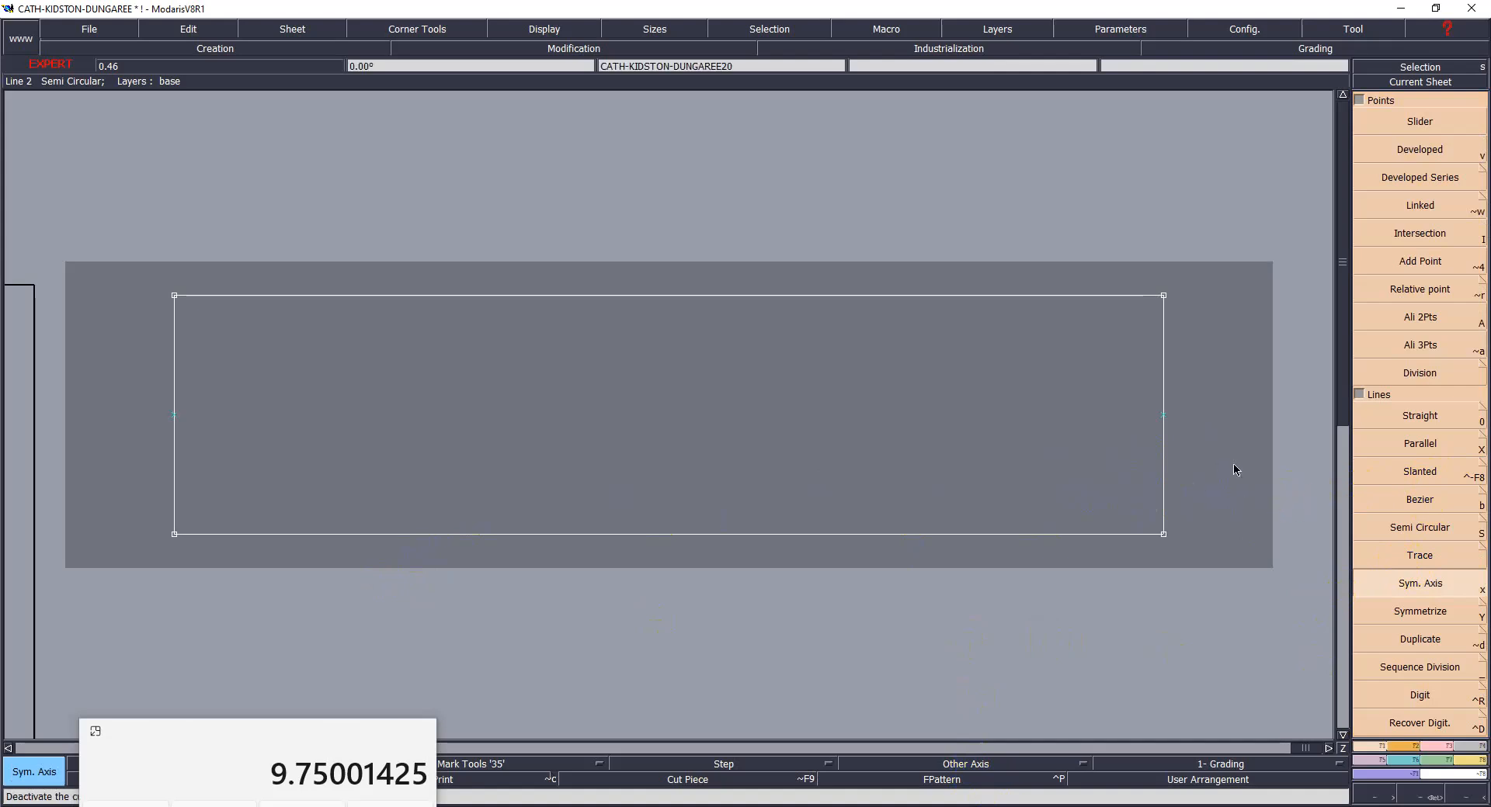
key(shift+x)
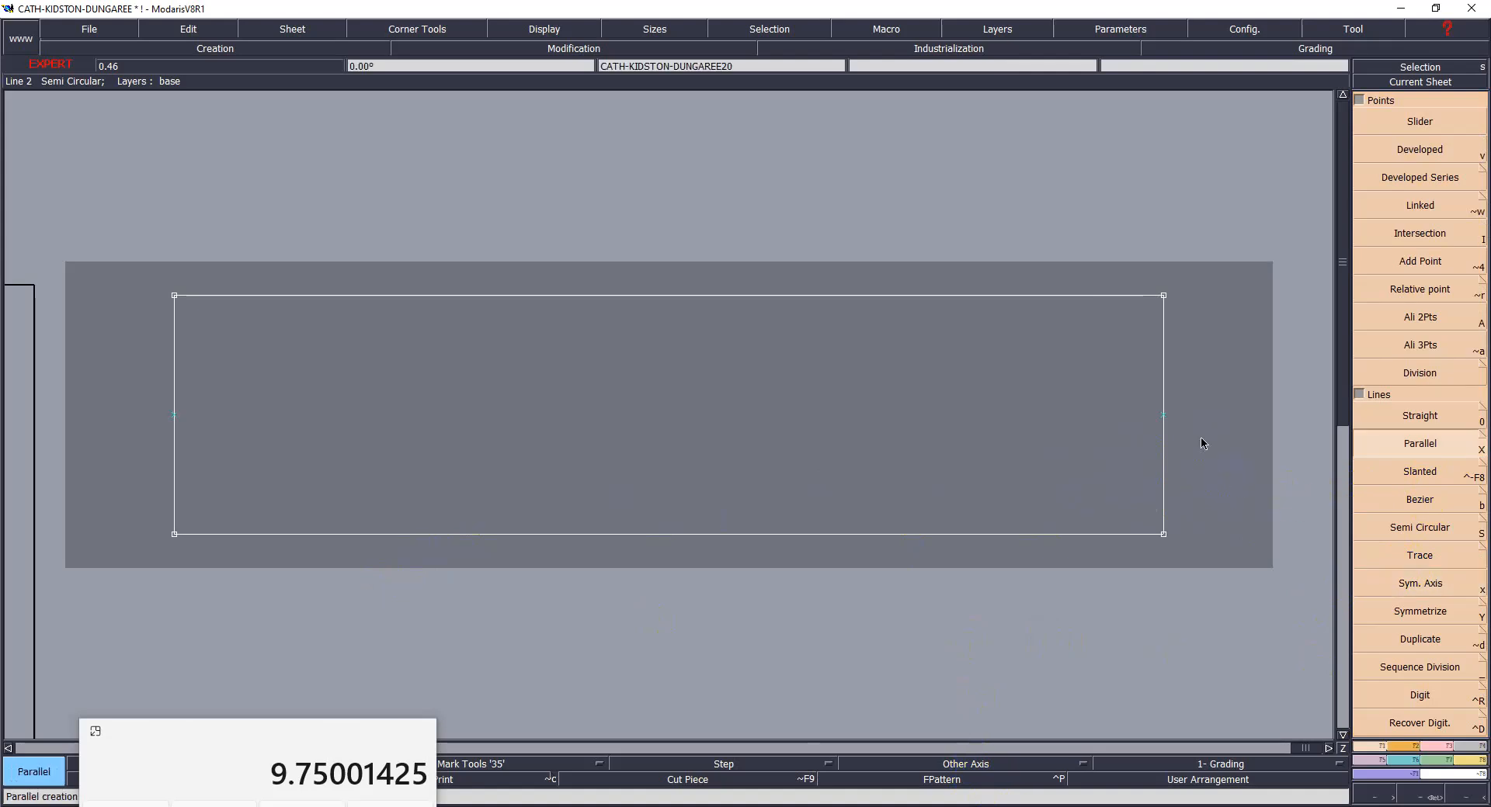
click(1162, 380)
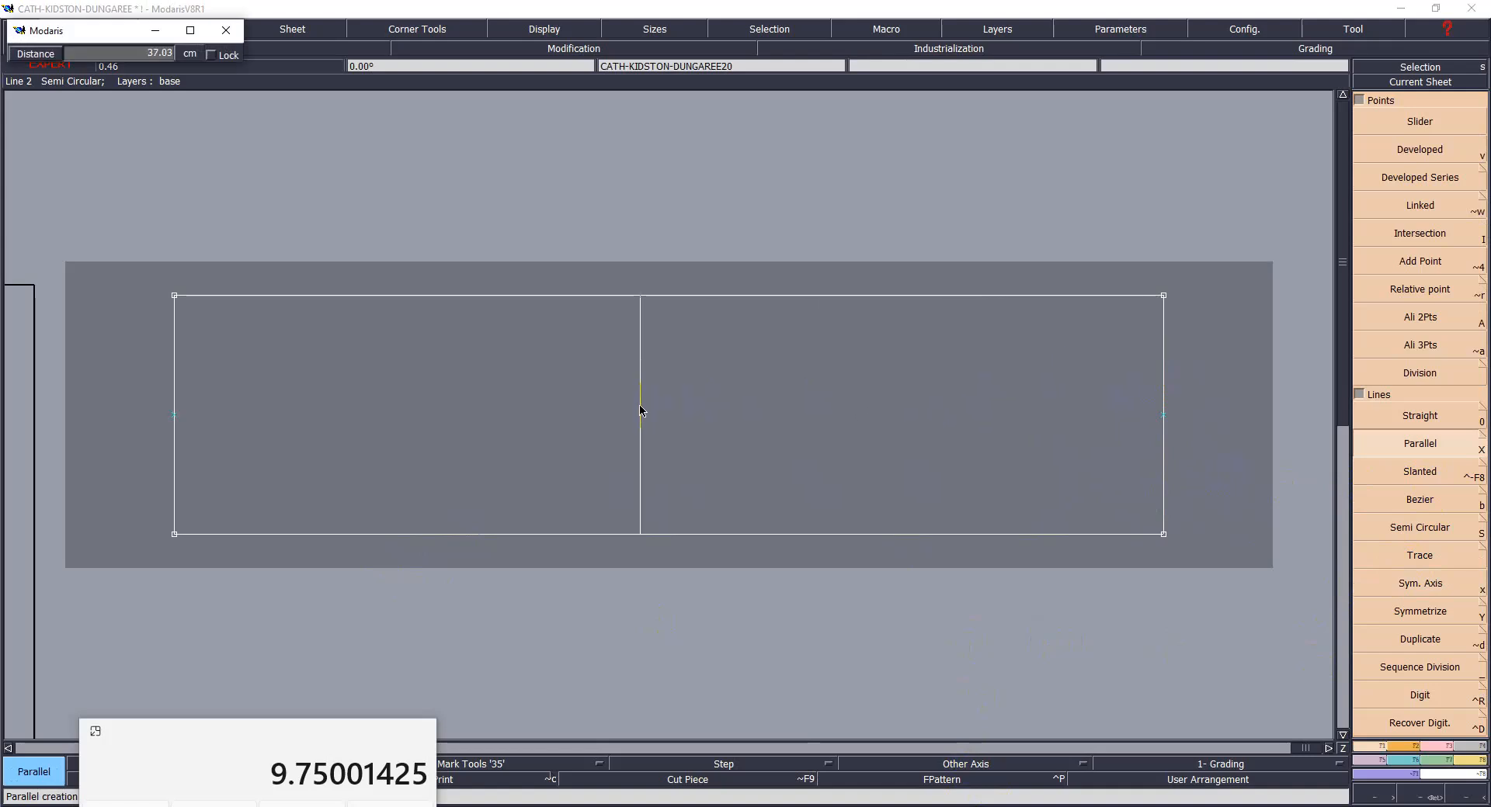
text(46)
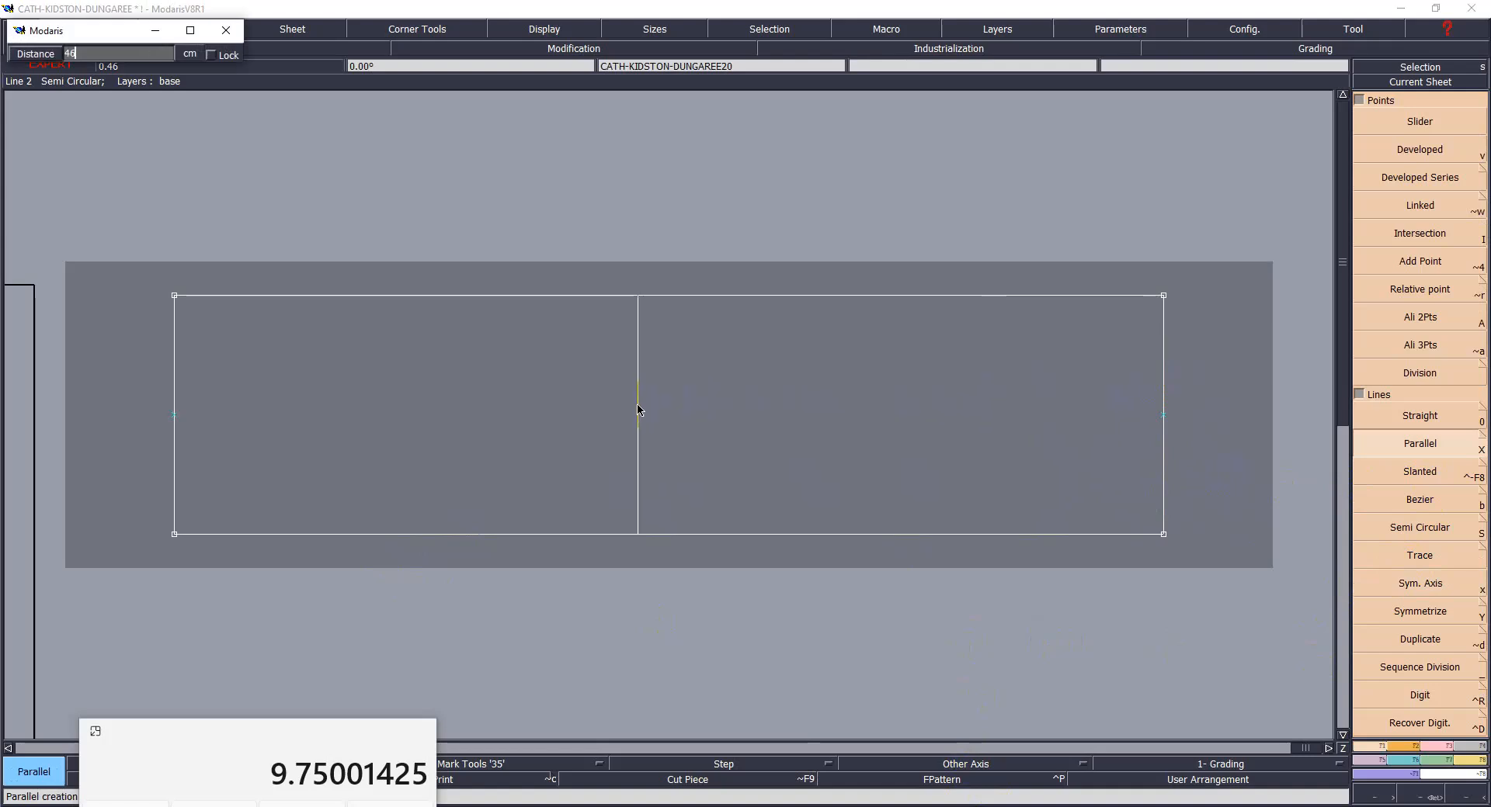
key(Return)
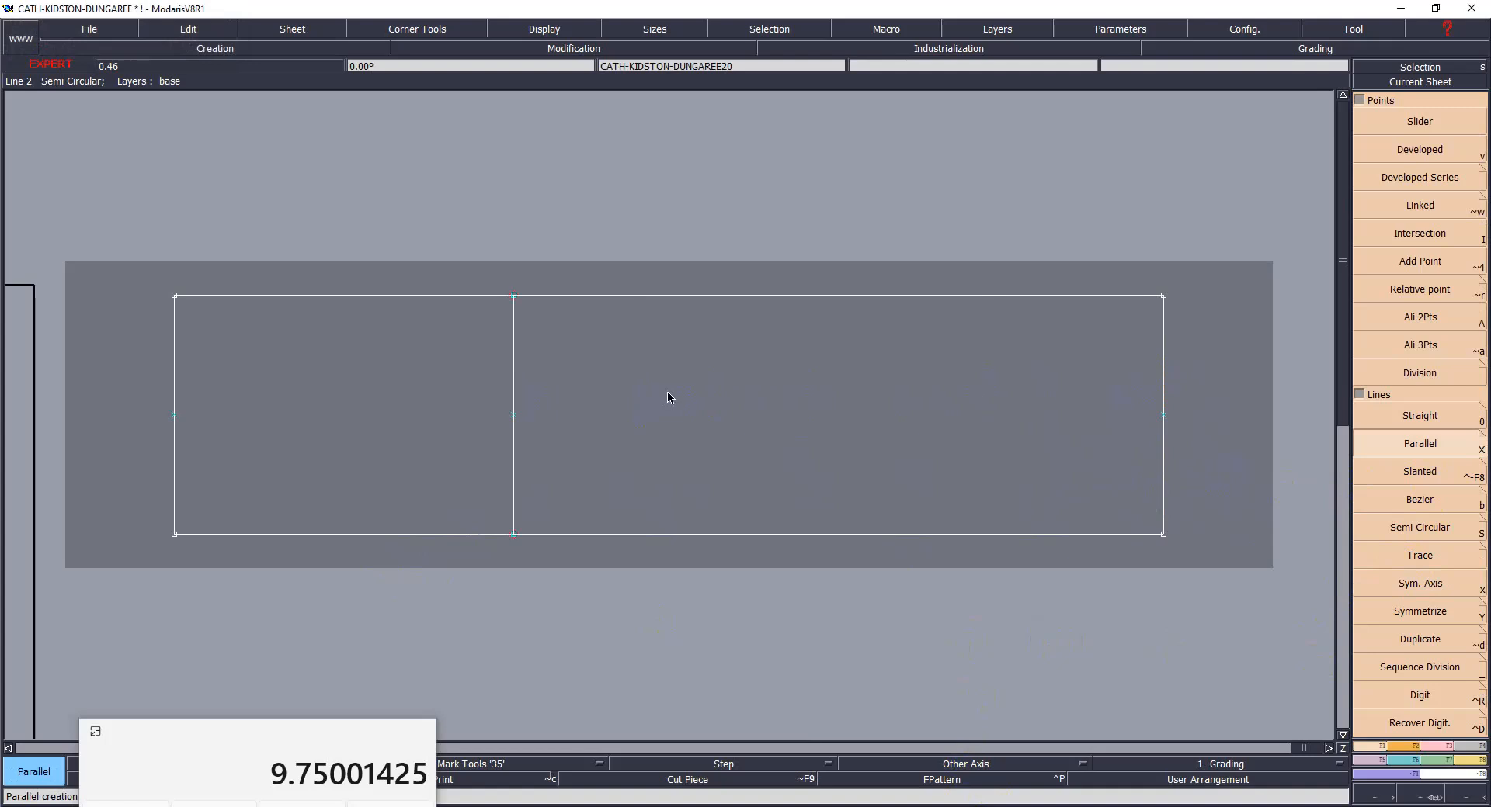
- Create a line parallel to the inner vertical line, offset 5 cm toward the rectangle's right edge, and save the model
click(511, 388)
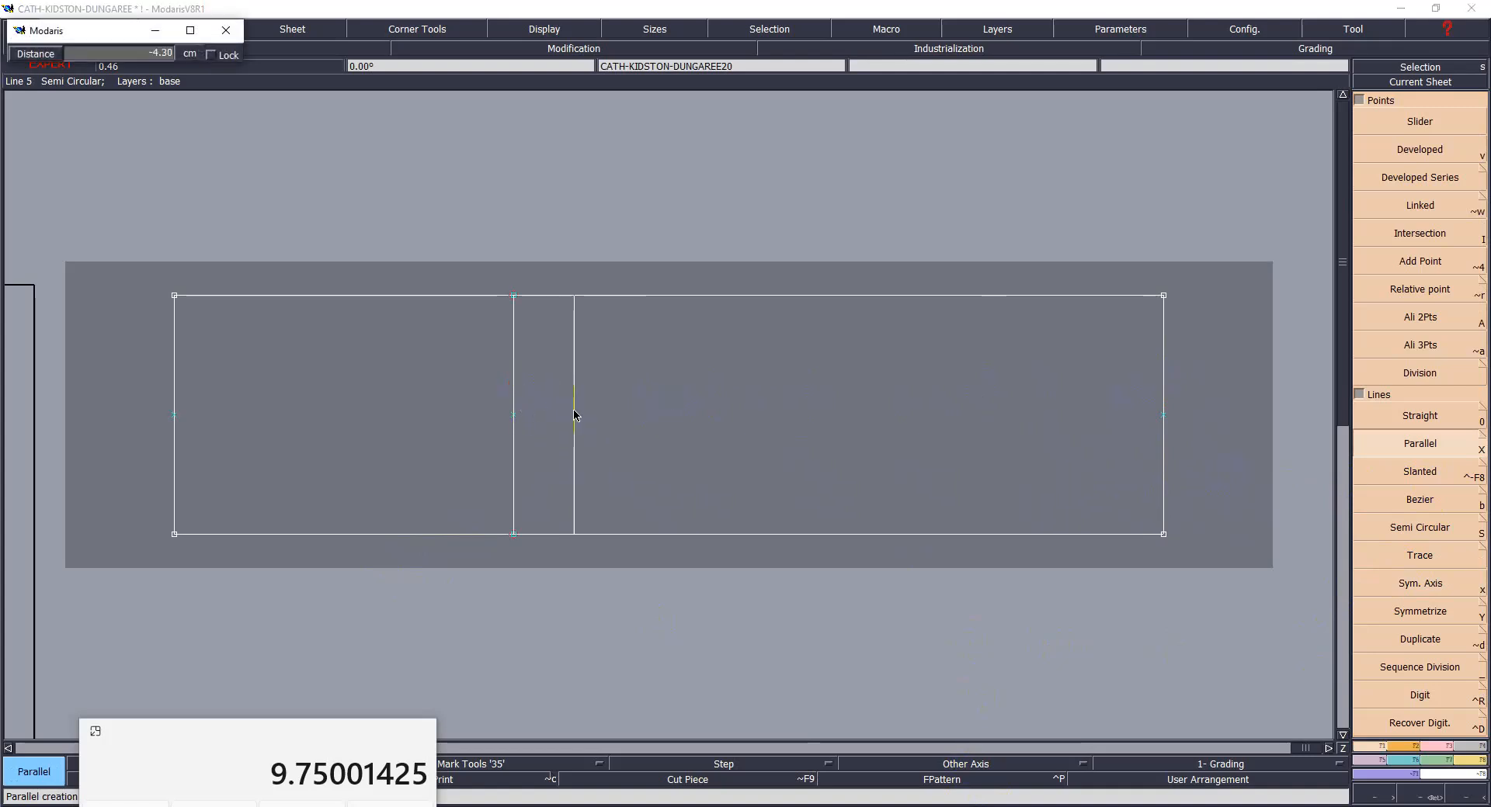
text(-)
key(Return)
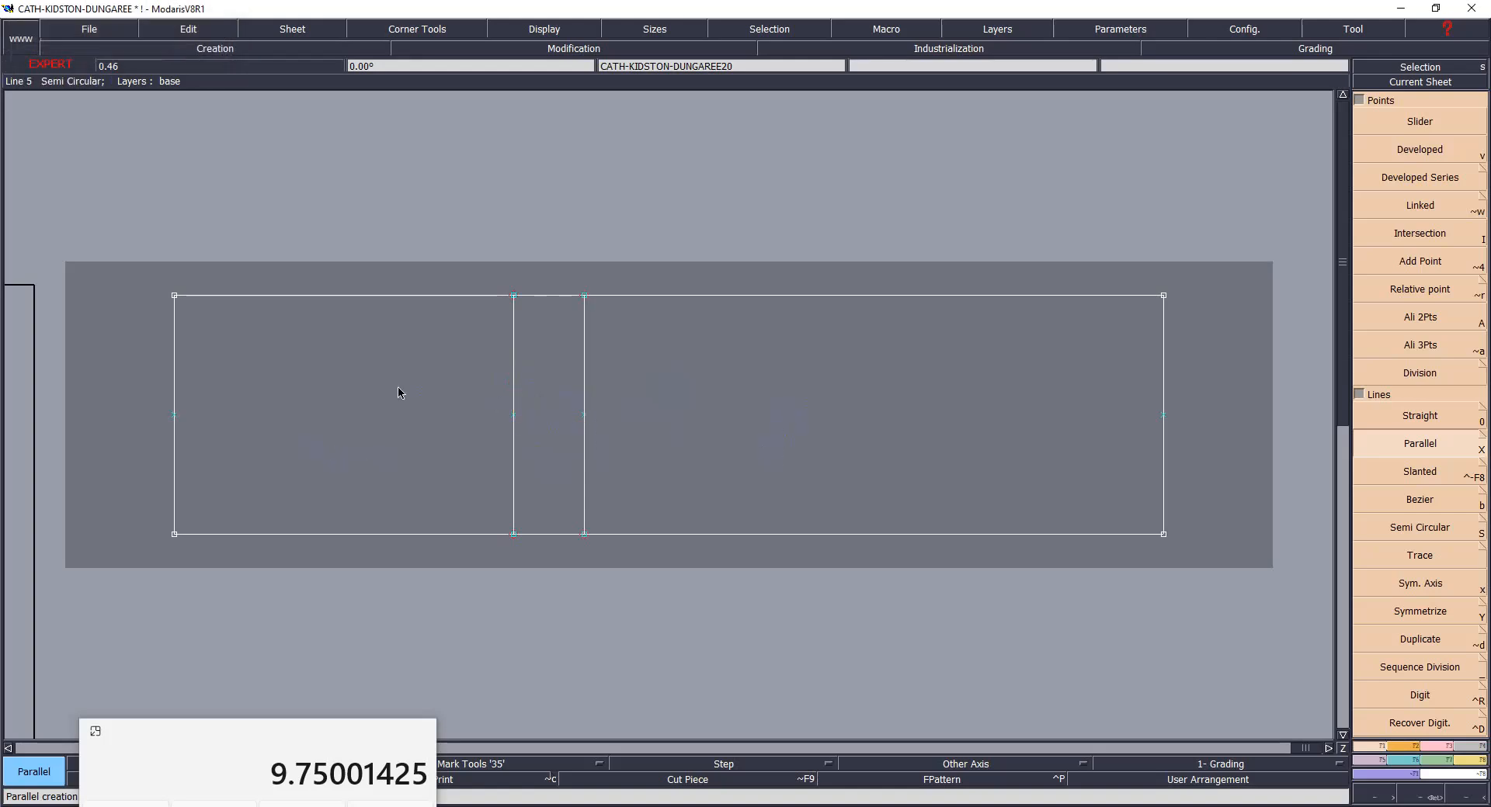
key(ctrl+s)
click(644, 498)
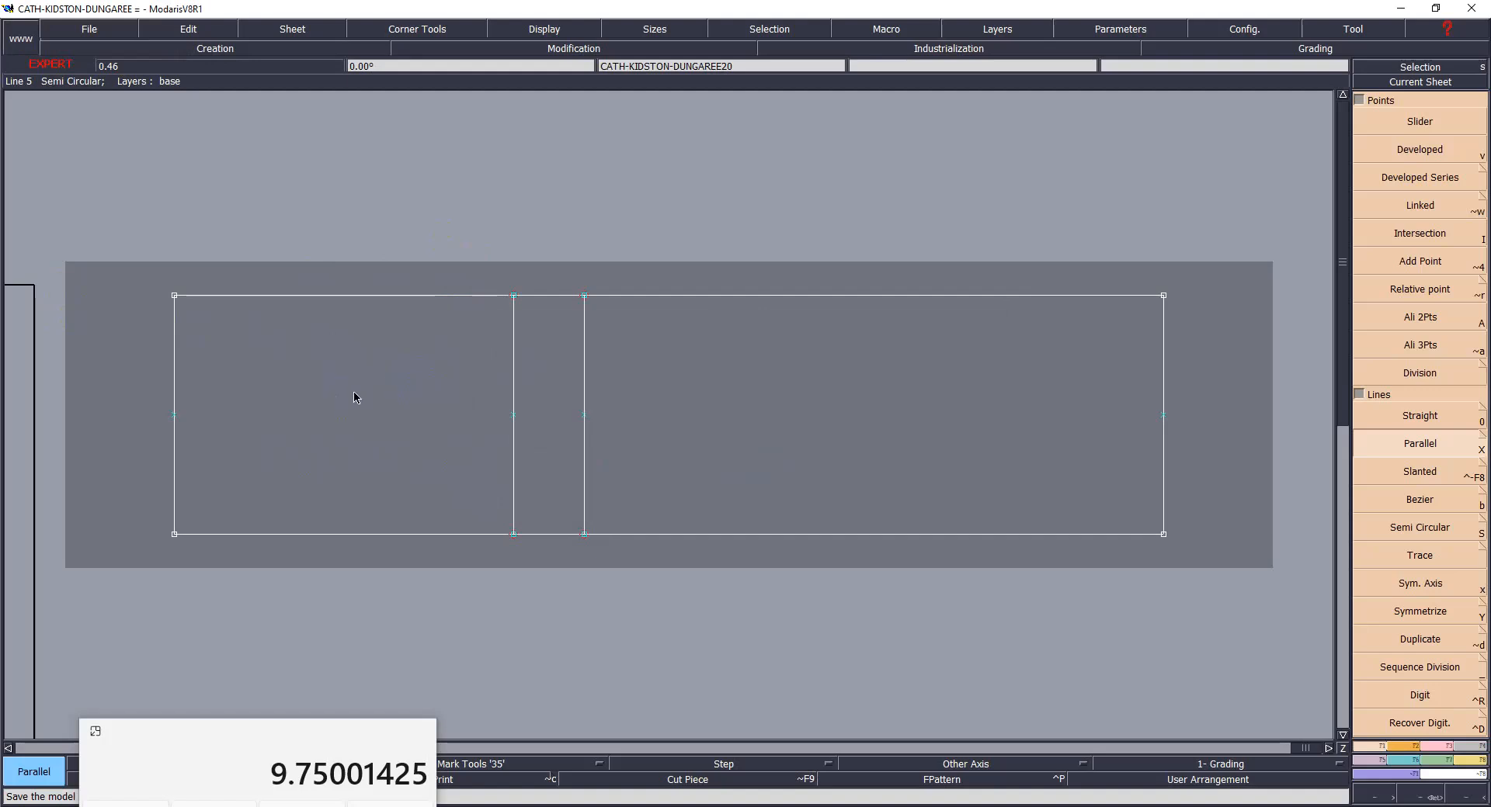
- Measure the length along the rectangle's upper edge from its left corner to the first inner vertical line
key(l)
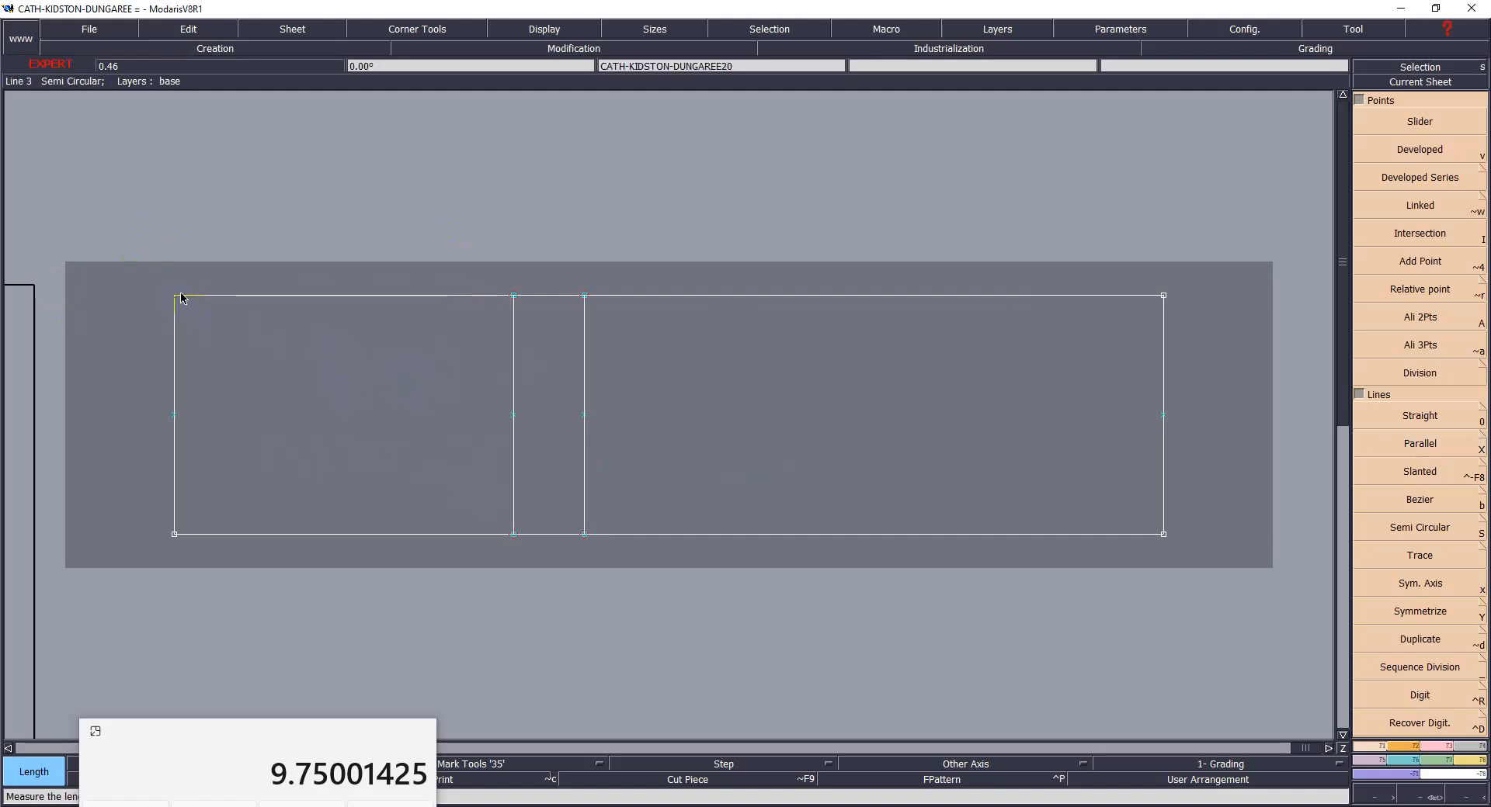
click(180, 296)
click(513, 297)
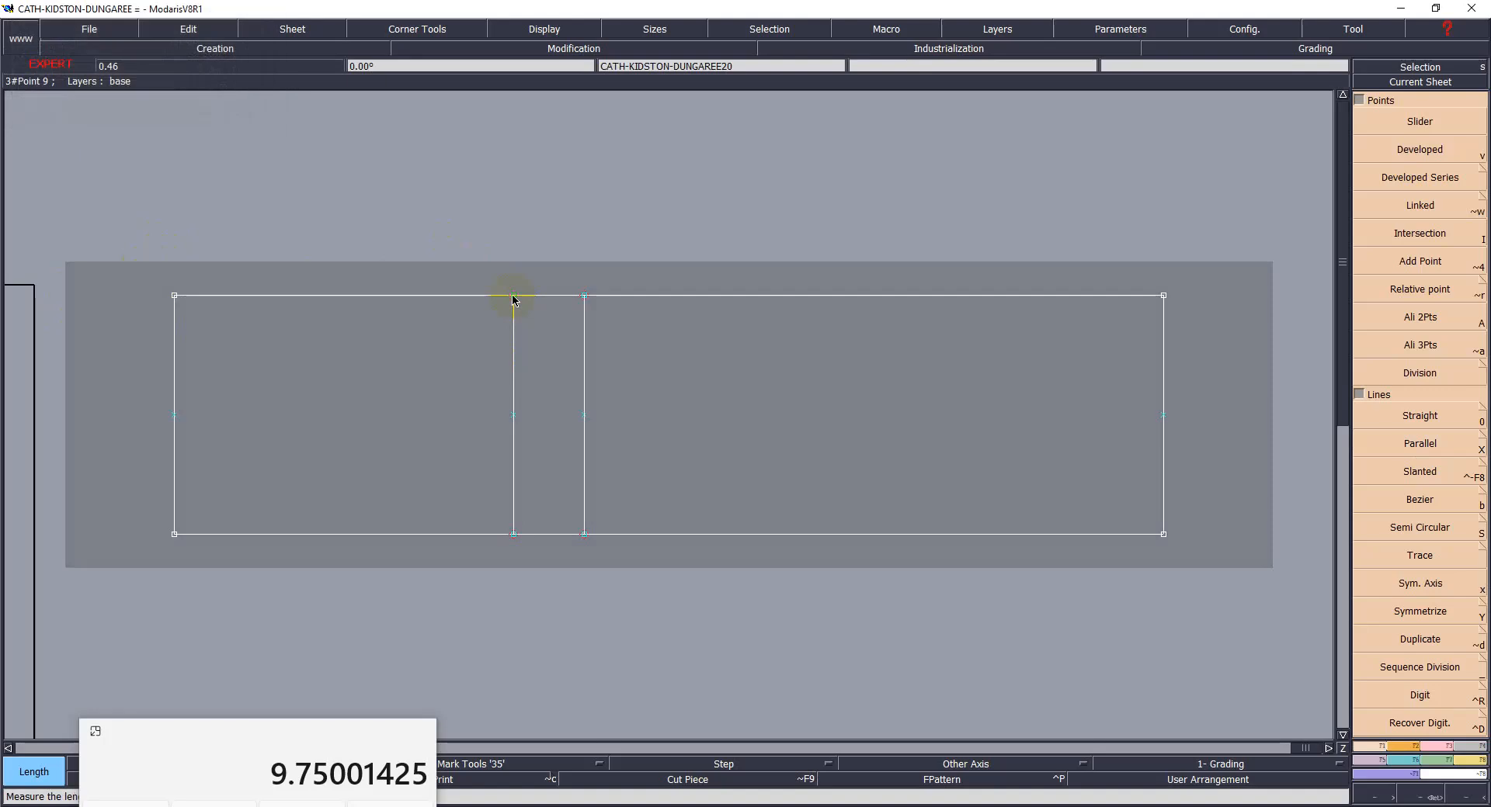
drag(684, 383, 865, 703)
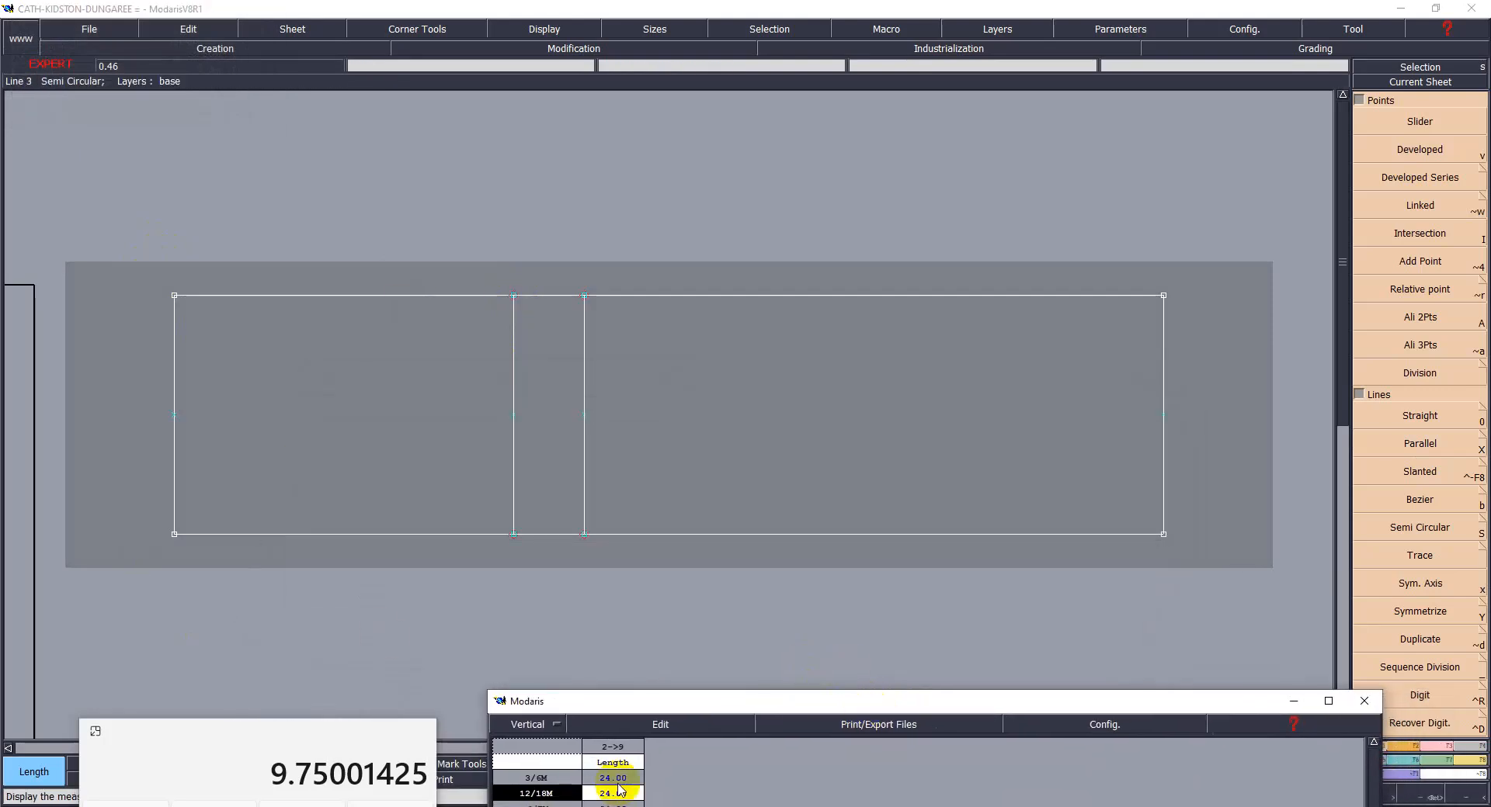
click(1292, 701)
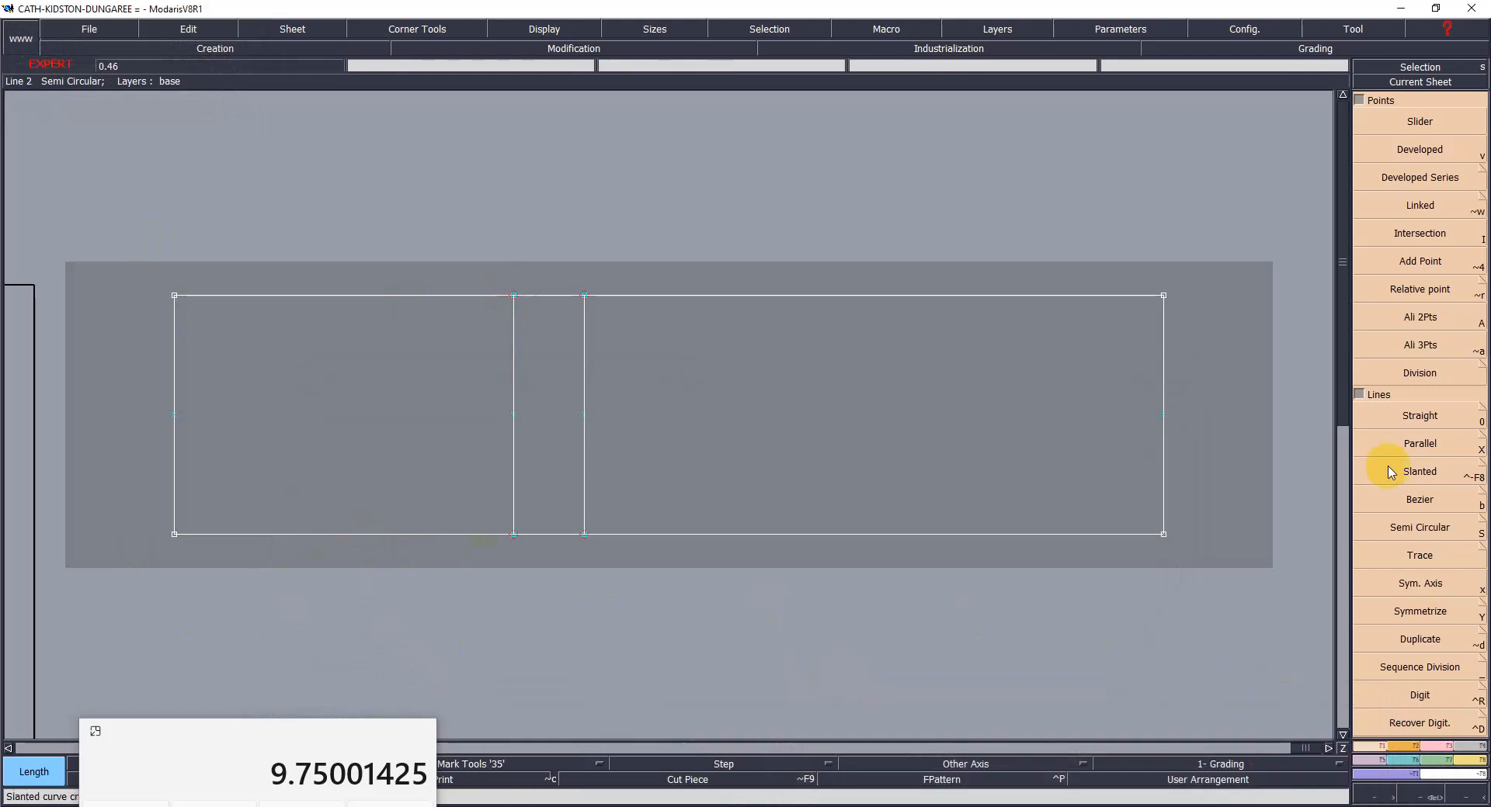
- Create a parallel of the first inner vertical line about halfway toward the rectangle's left edge
key(b)
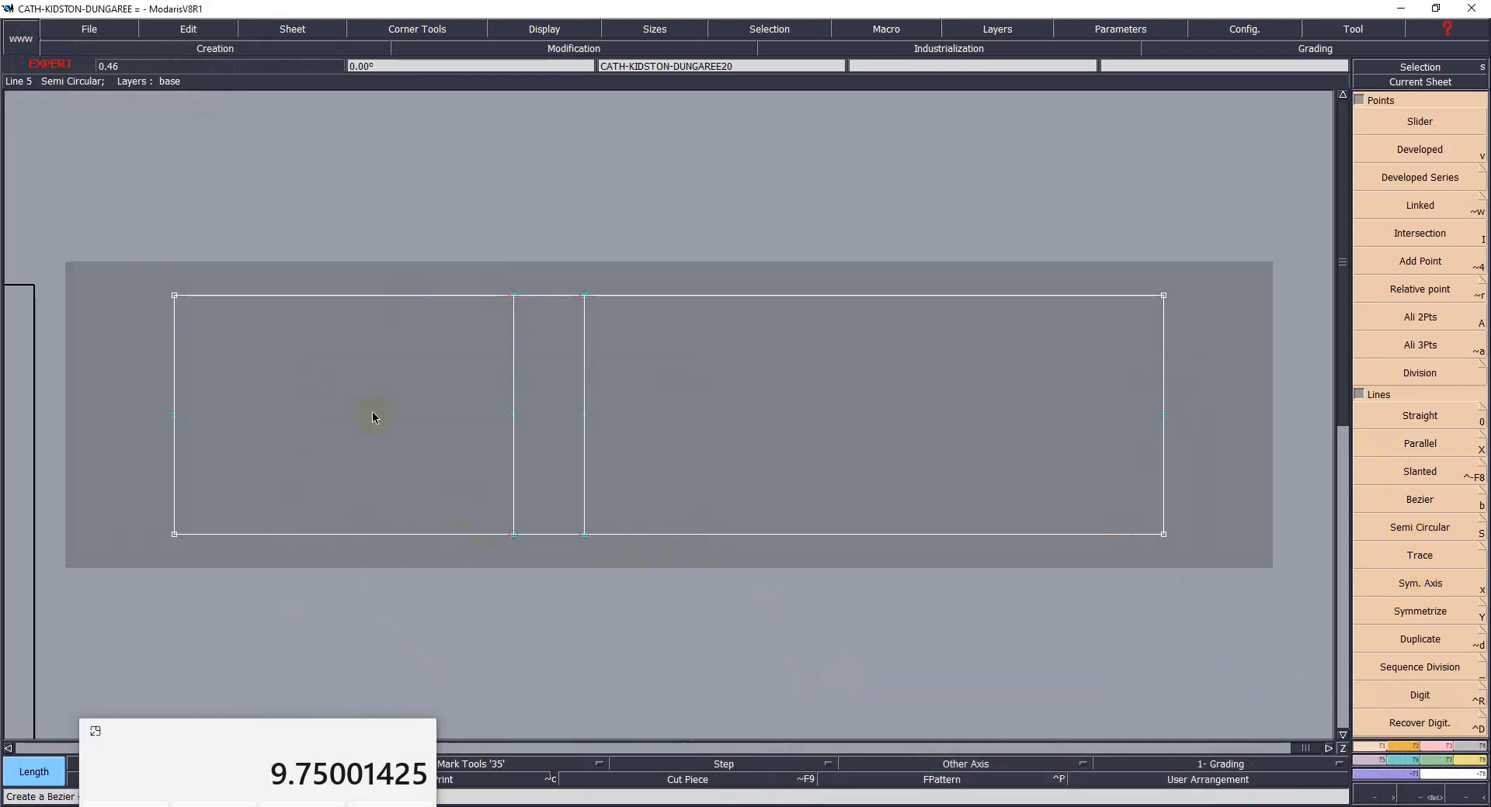
key(shift+x)
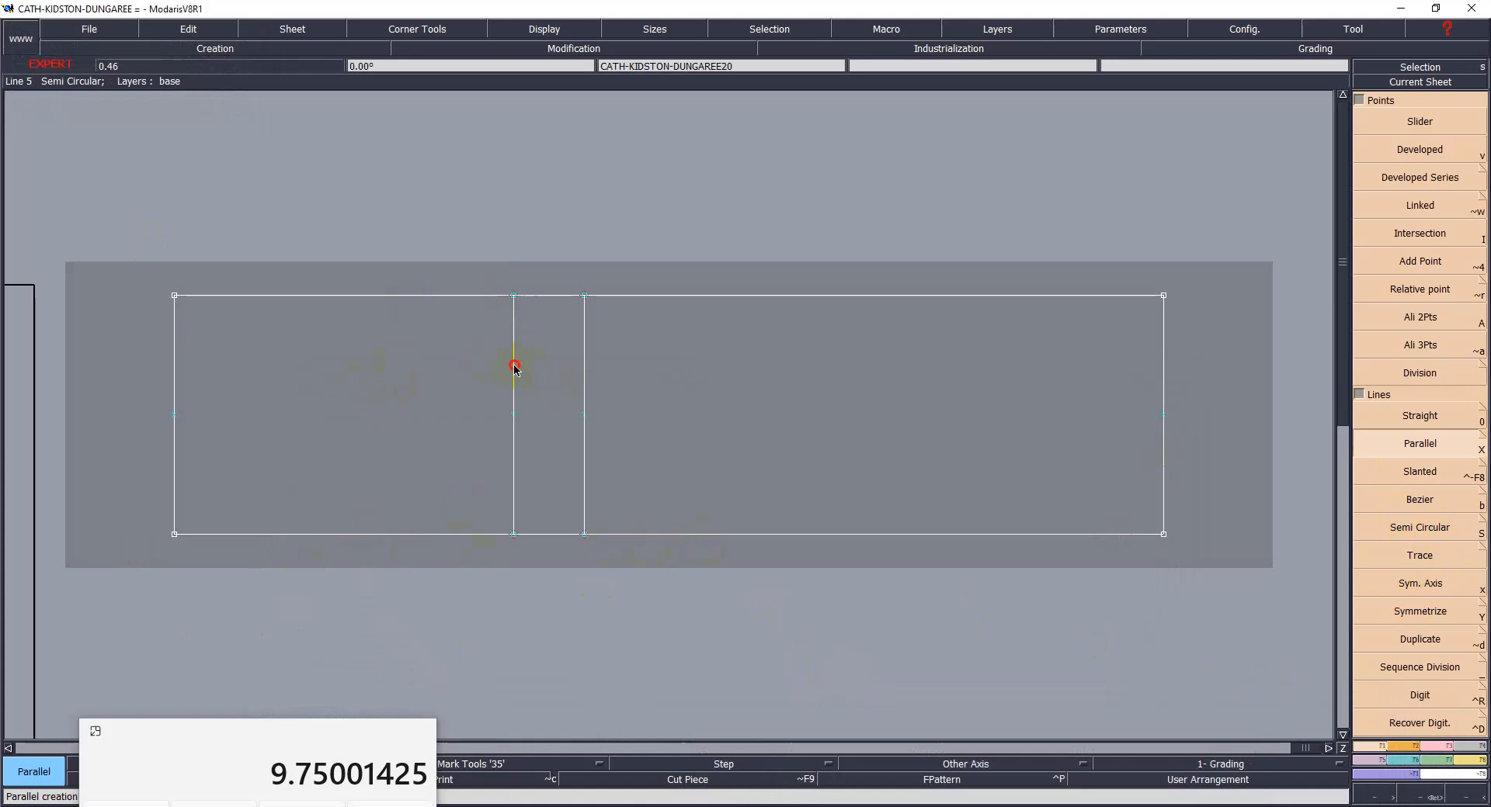
click(514, 368)
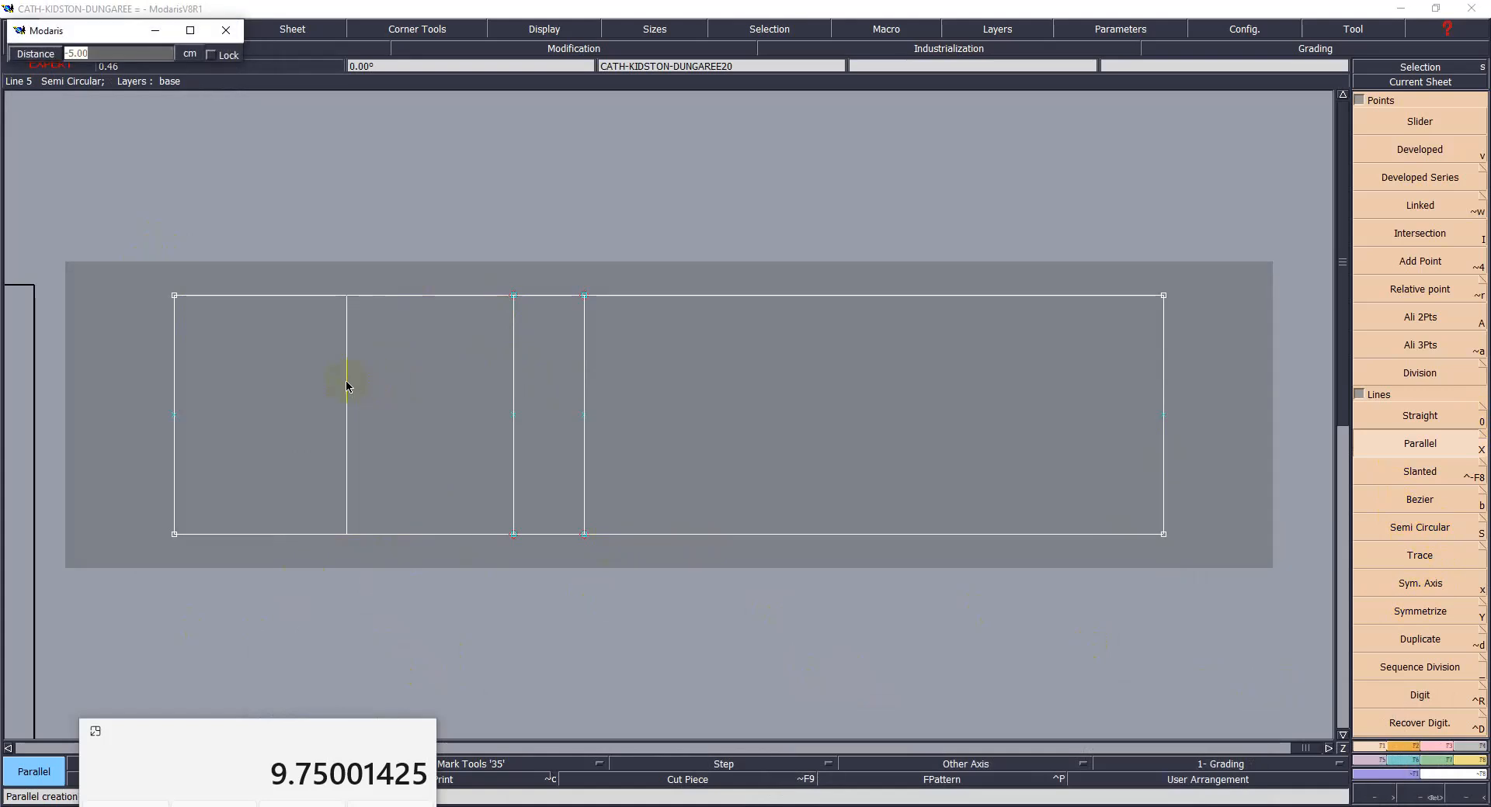
click(346, 385)
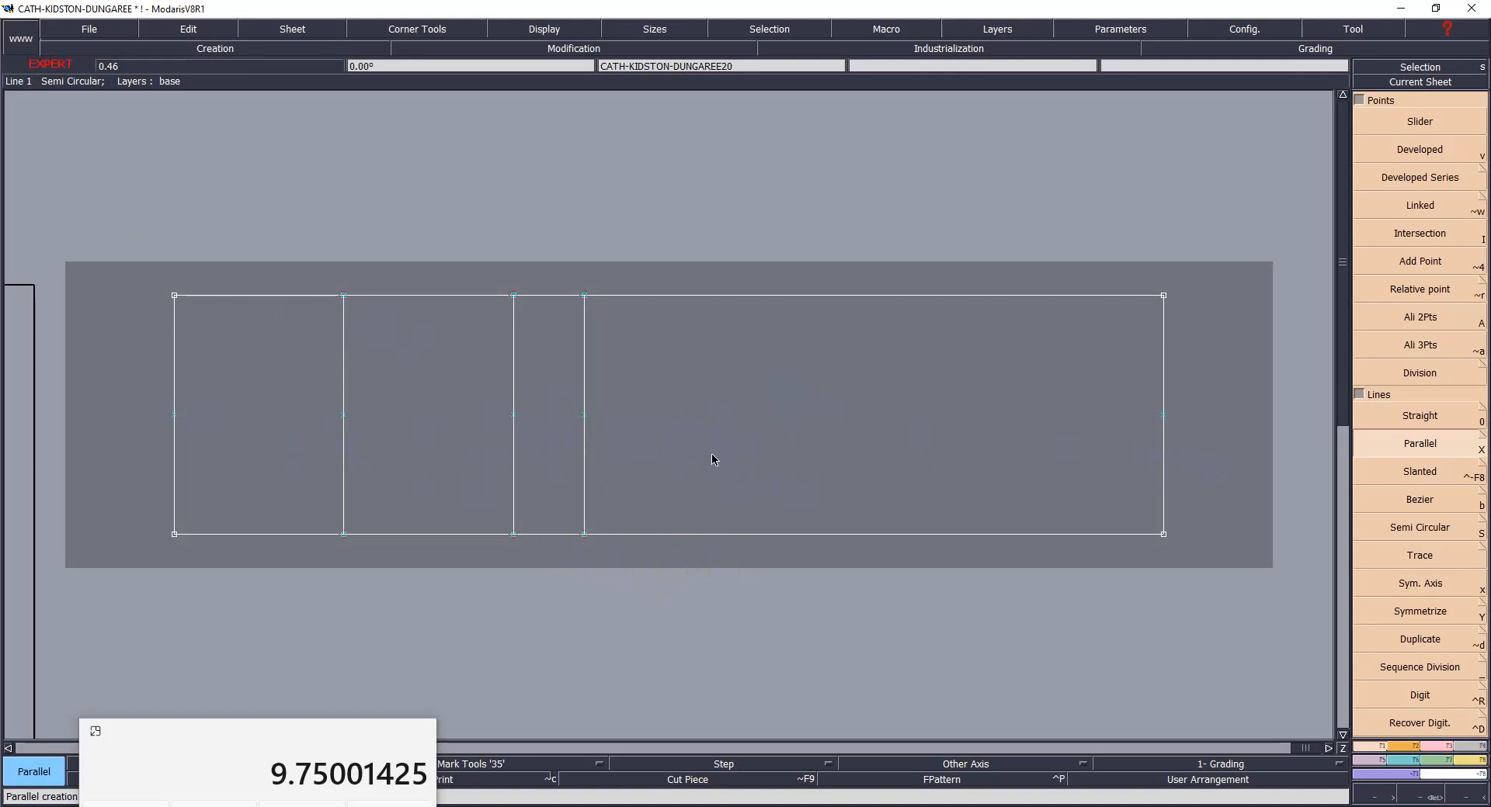
- Save the model, continuing past the detected anomalies
key(ctrl+s)
click(576, 499)
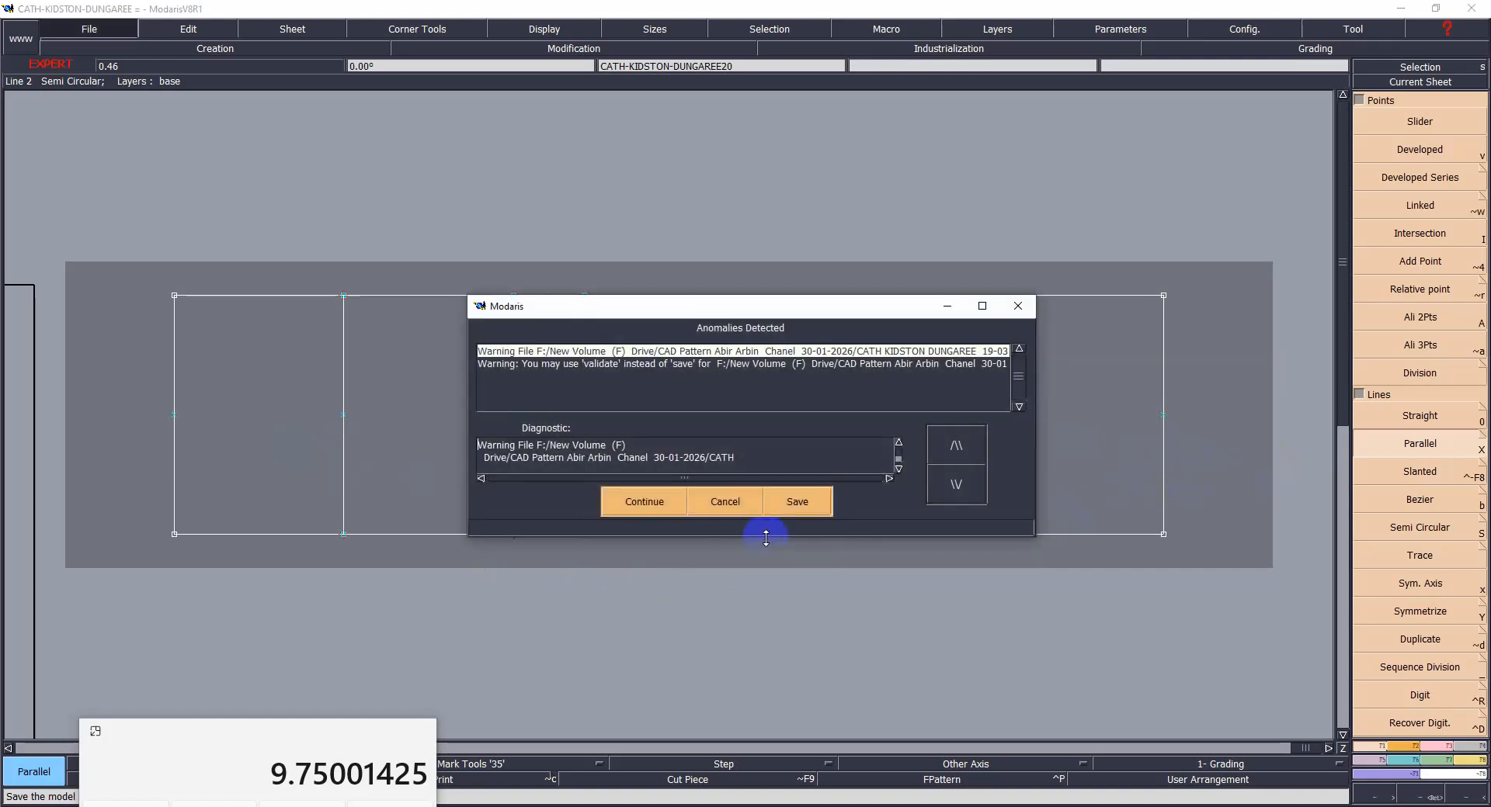
click(672, 500)
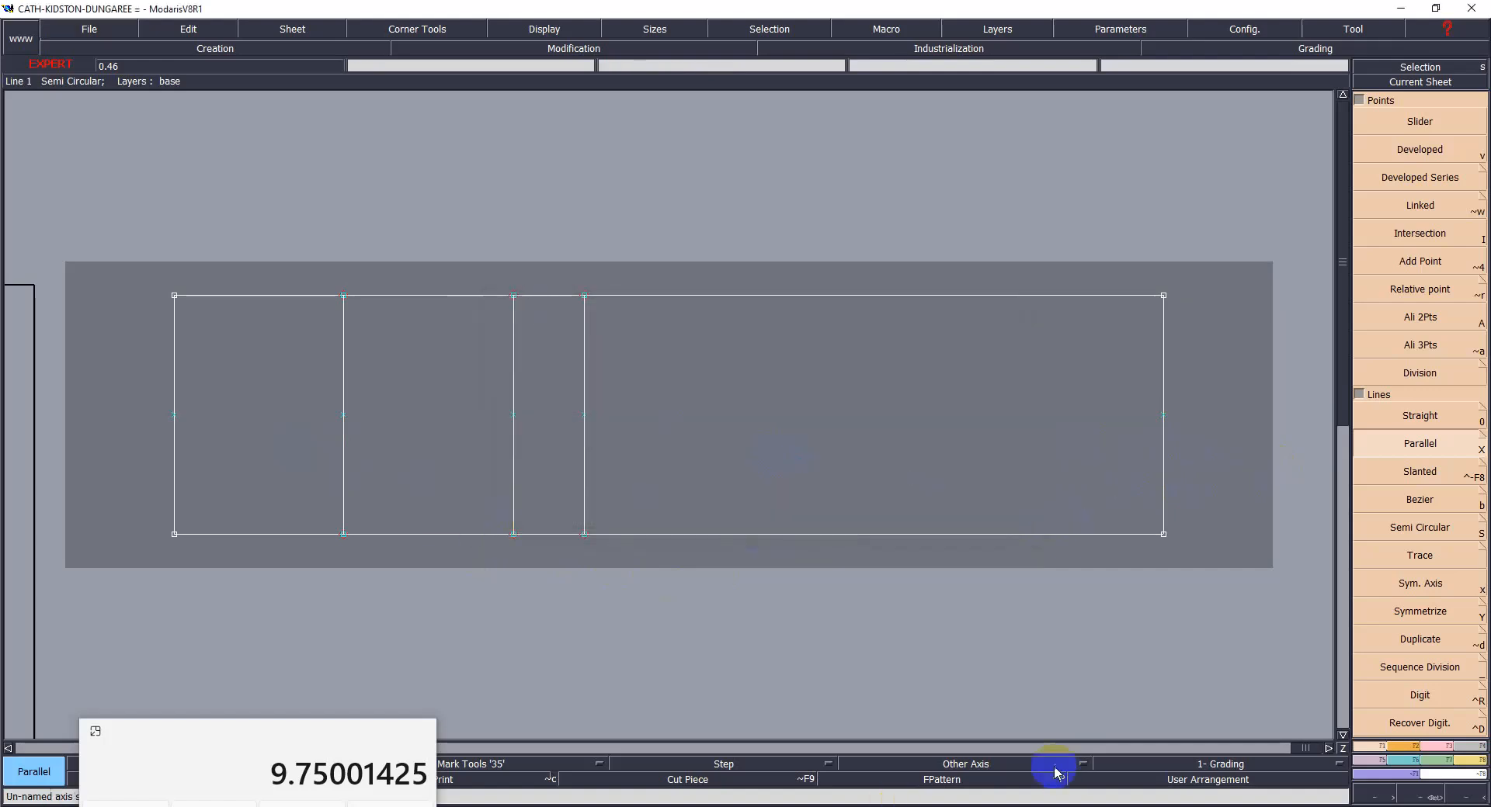
- Switch to the Excel measurement chart, move the calculator clear of the chart, and halve the 9.75 bottom width
key(alt+Tab)
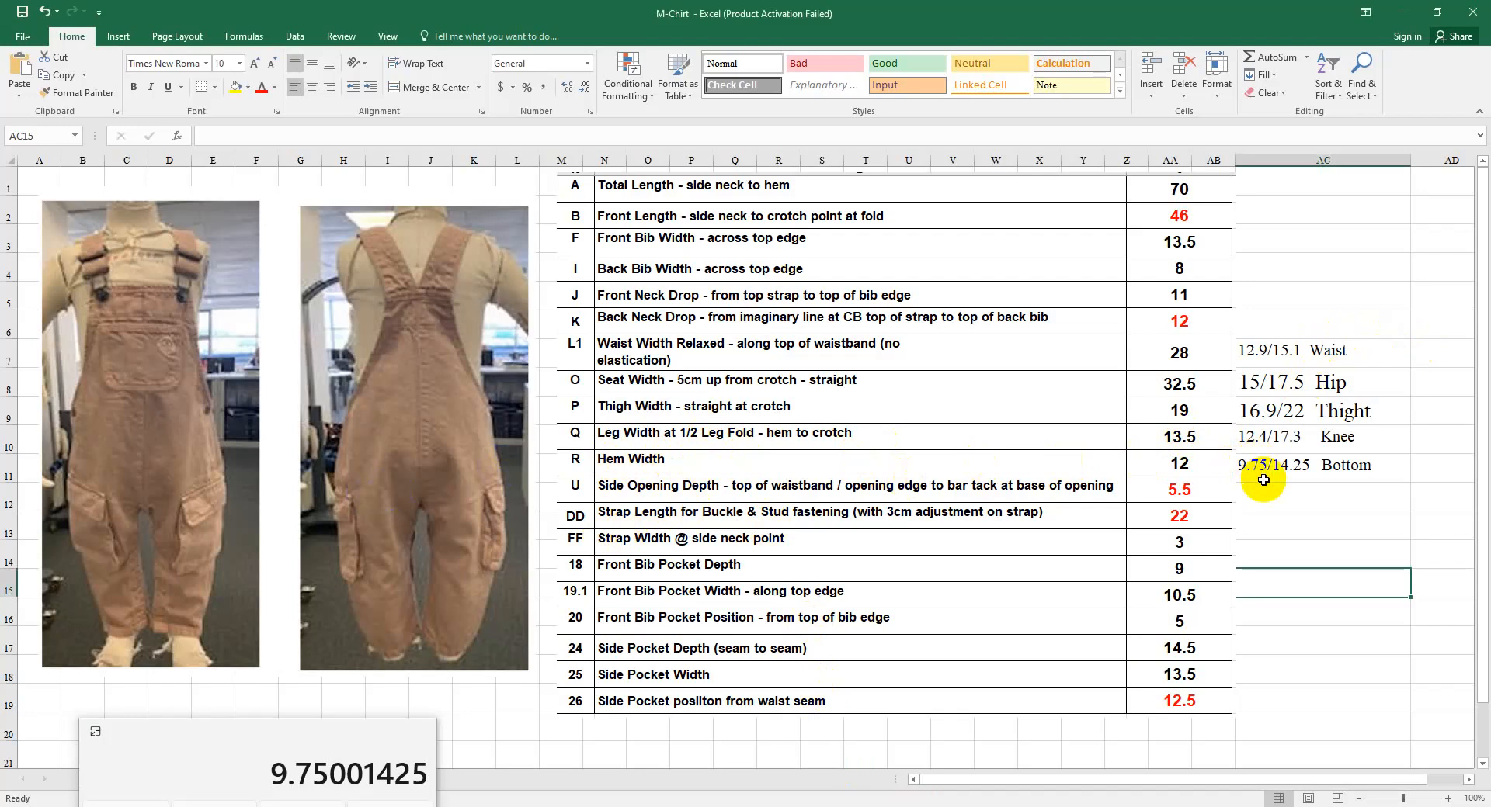
drag(278, 728, 484, 716)
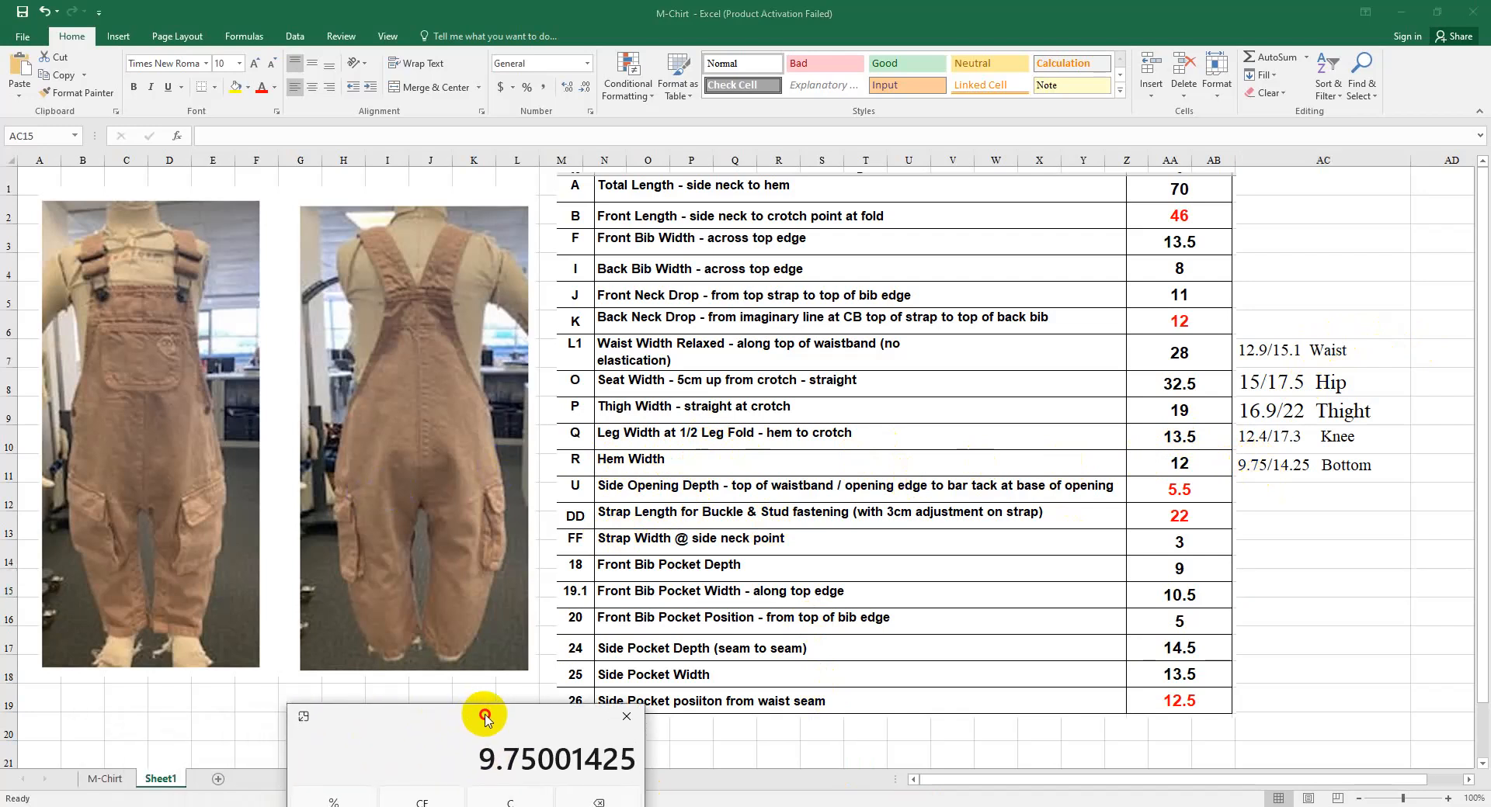
click(503, 802)
drag(389, 722, 1183, 731)
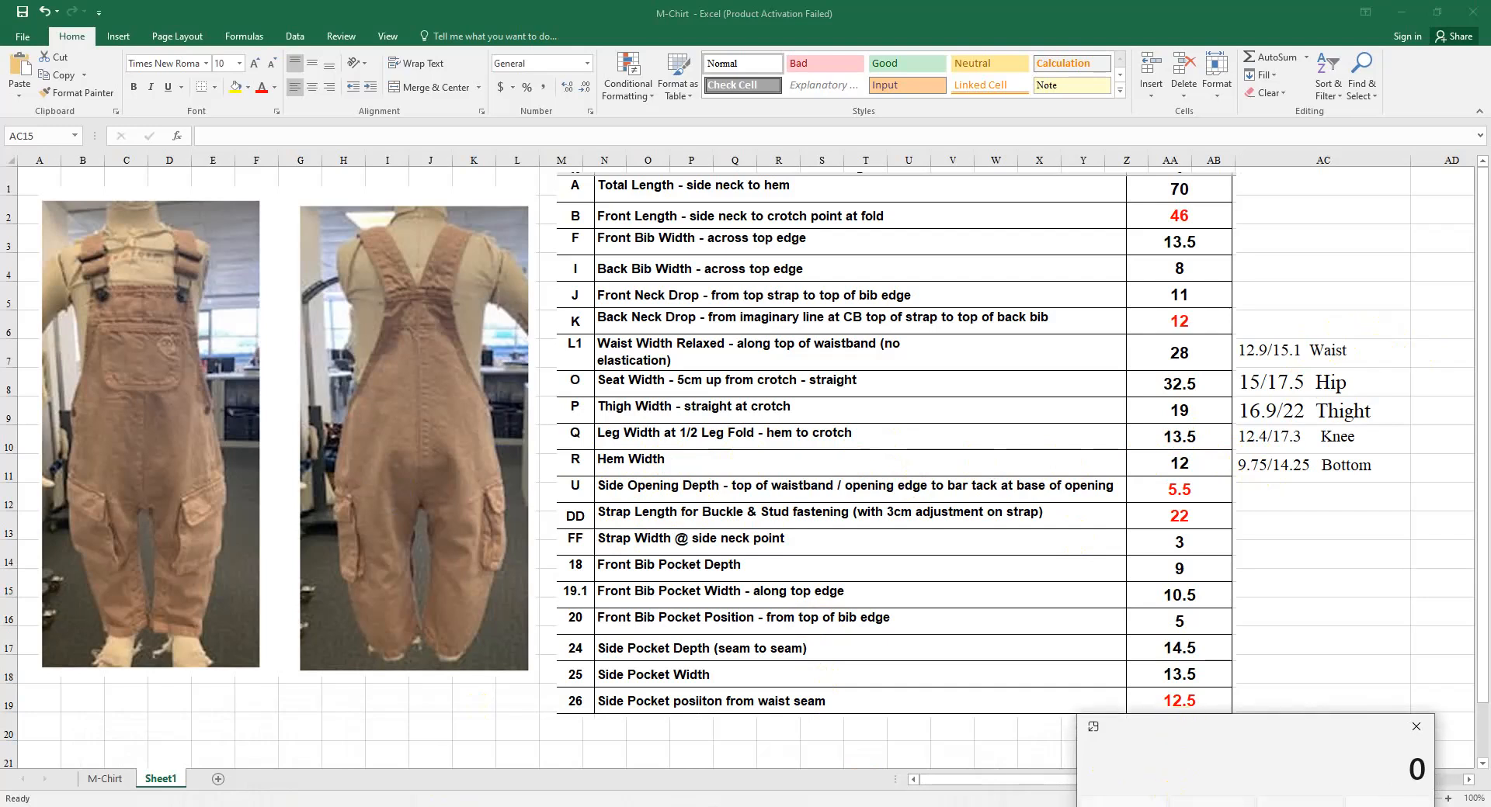
drag(1291, 725, 1295, 708)
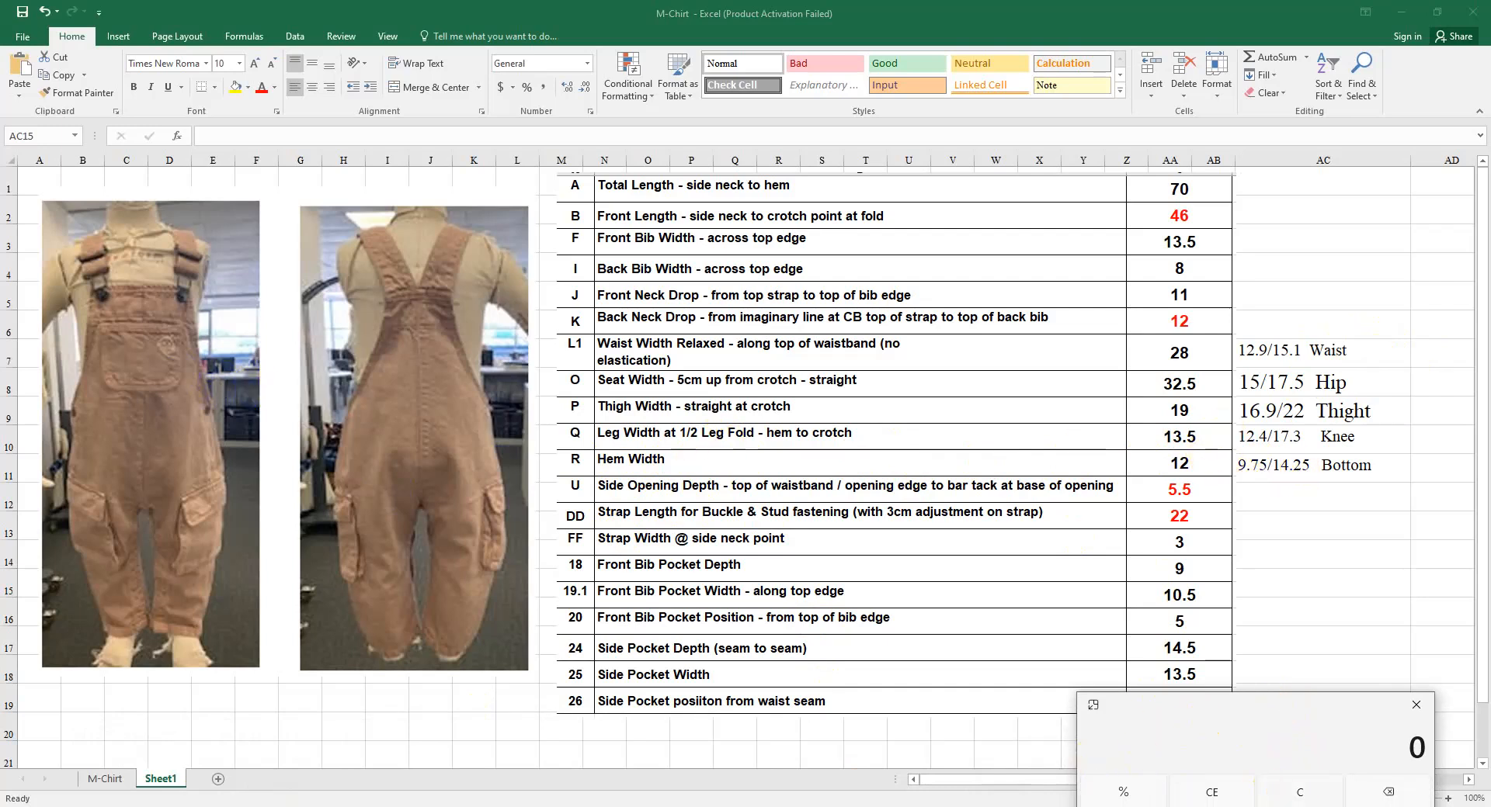
click(1297, 793)
text(9.75)
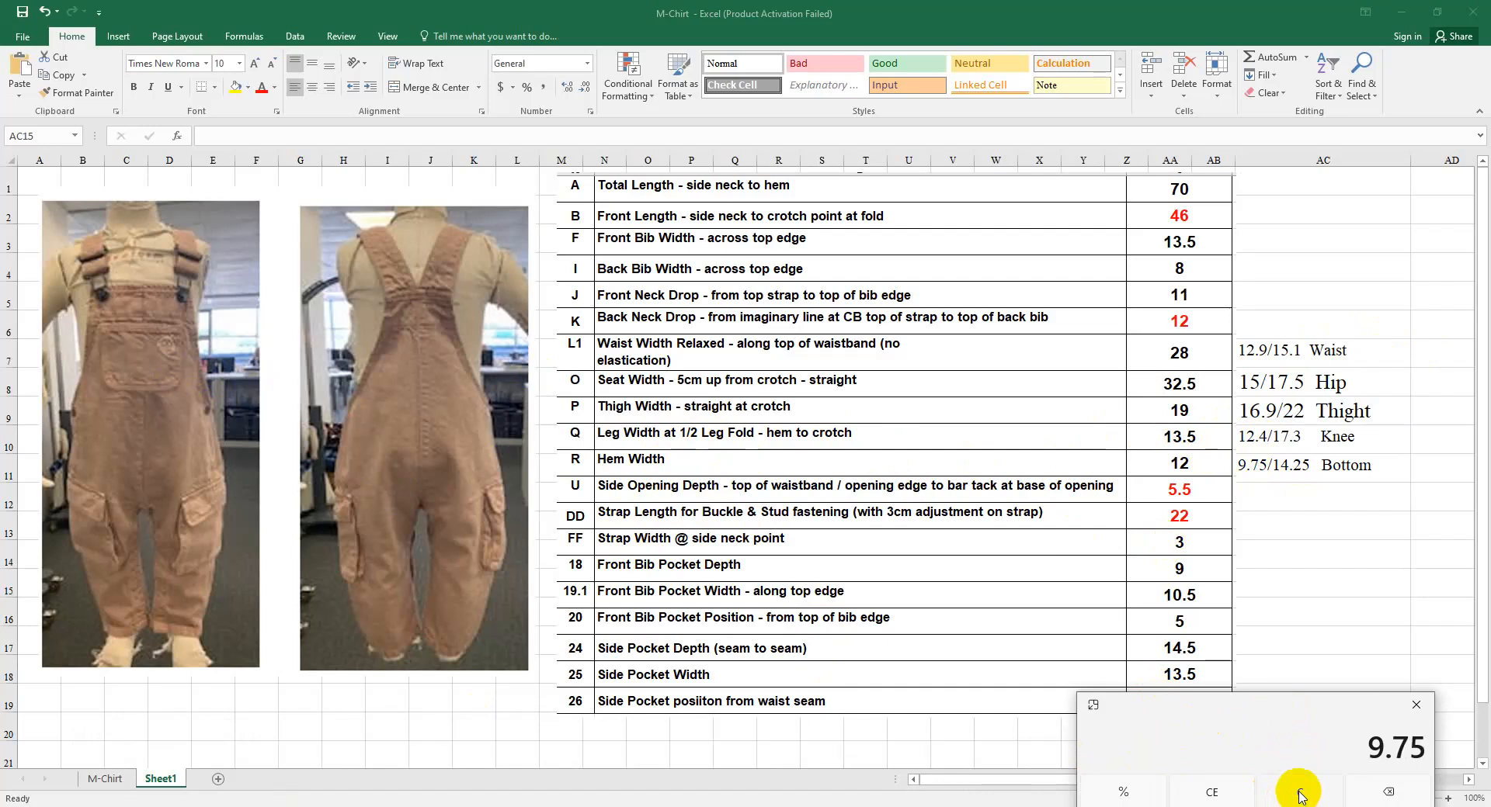
text(/2)
key(Return)
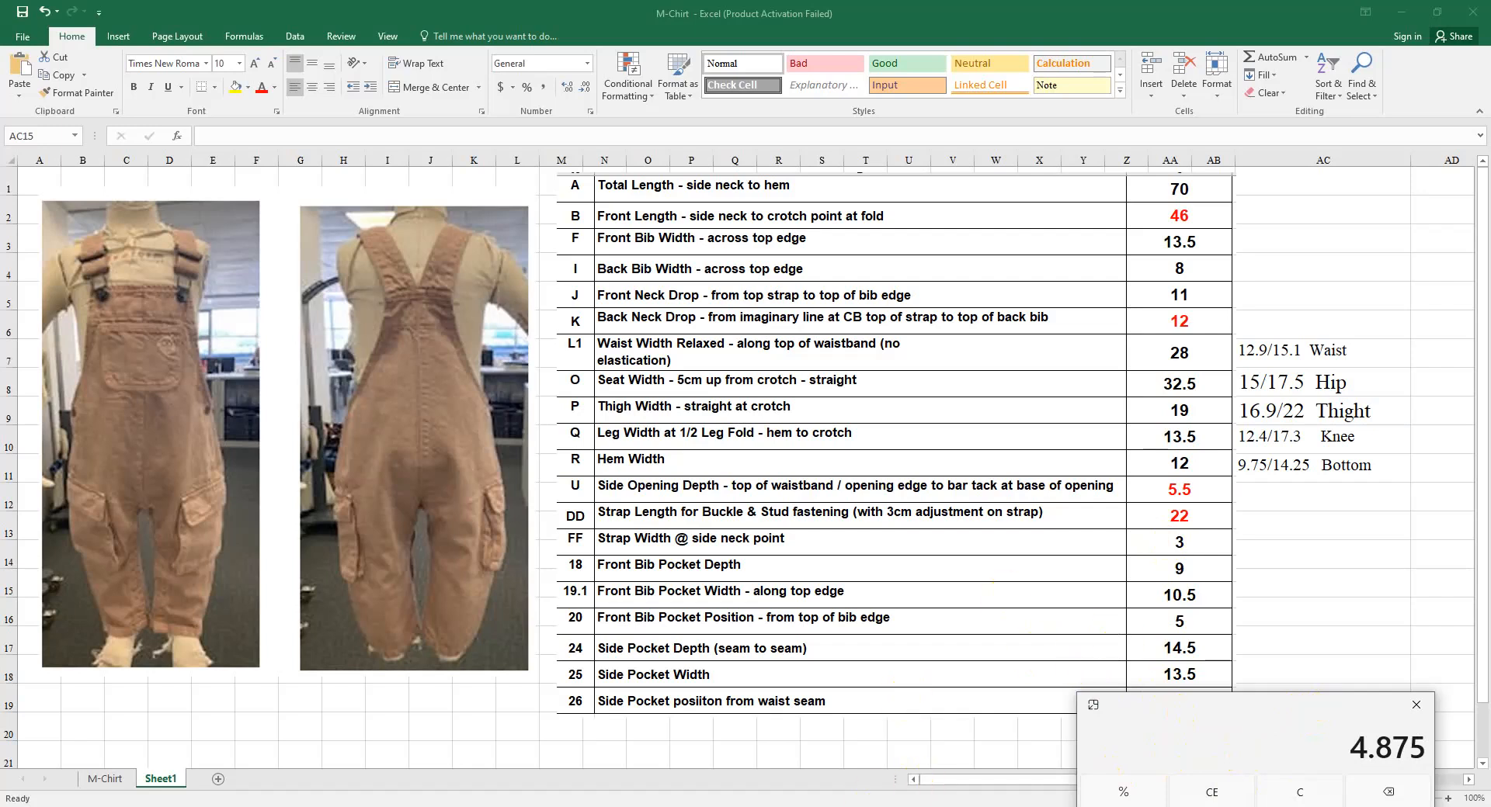
- Return to Modaris and create developed points 4.875 cm on either side of the midpoint of the rectangle's left edge
click(980, 758)
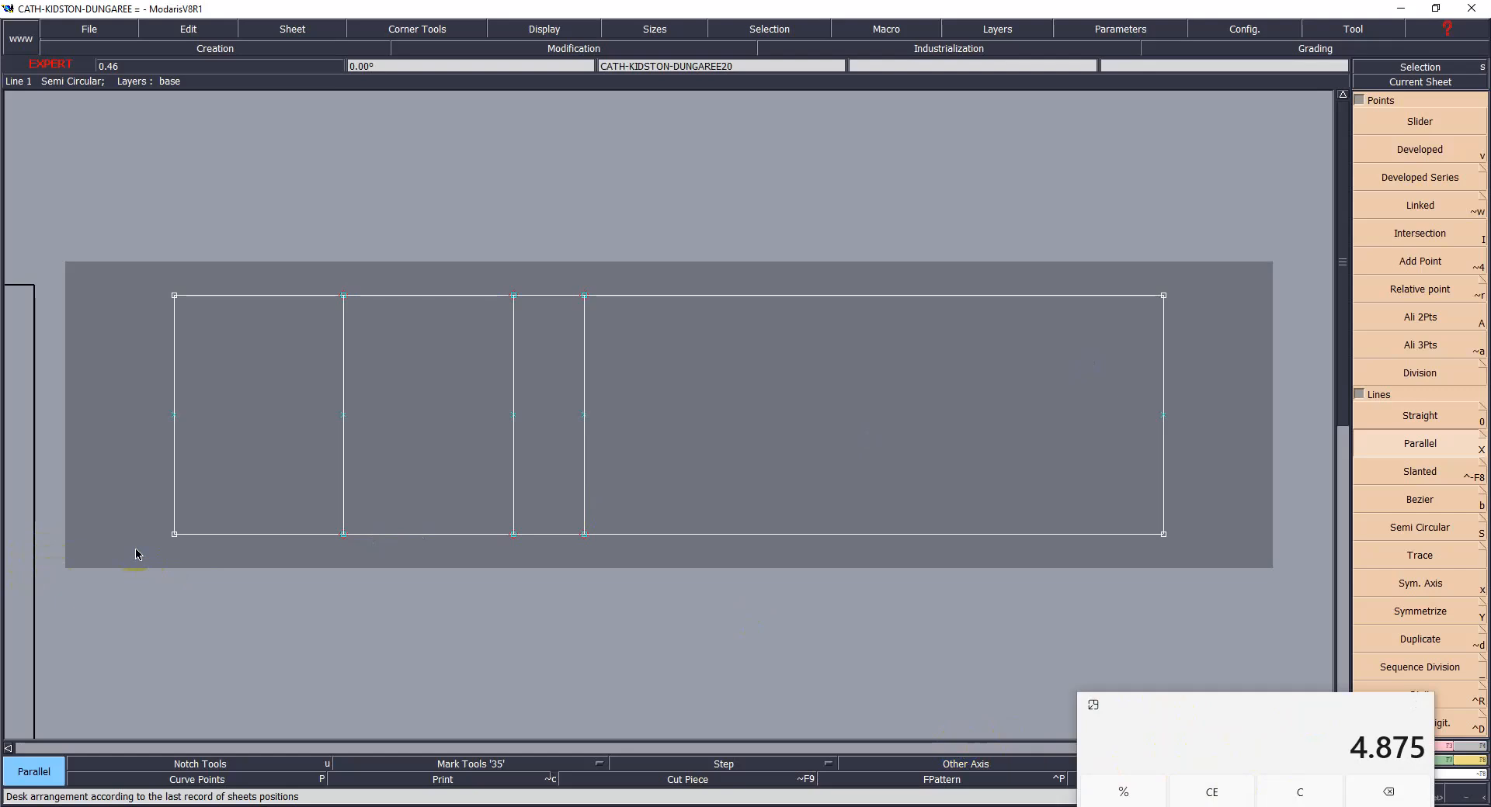
key(v)
click(173, 416)
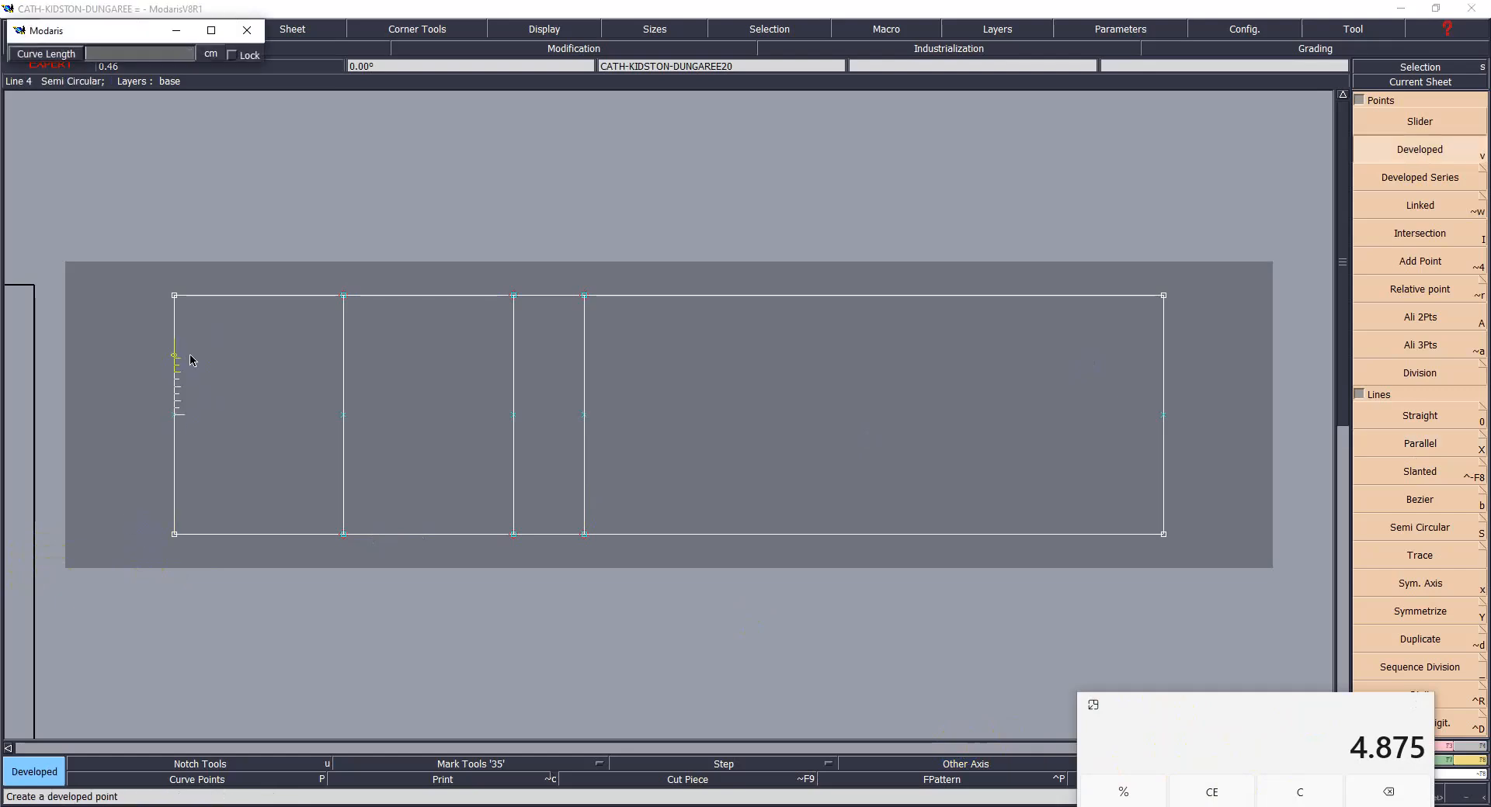
text(4.875)
key(Return)
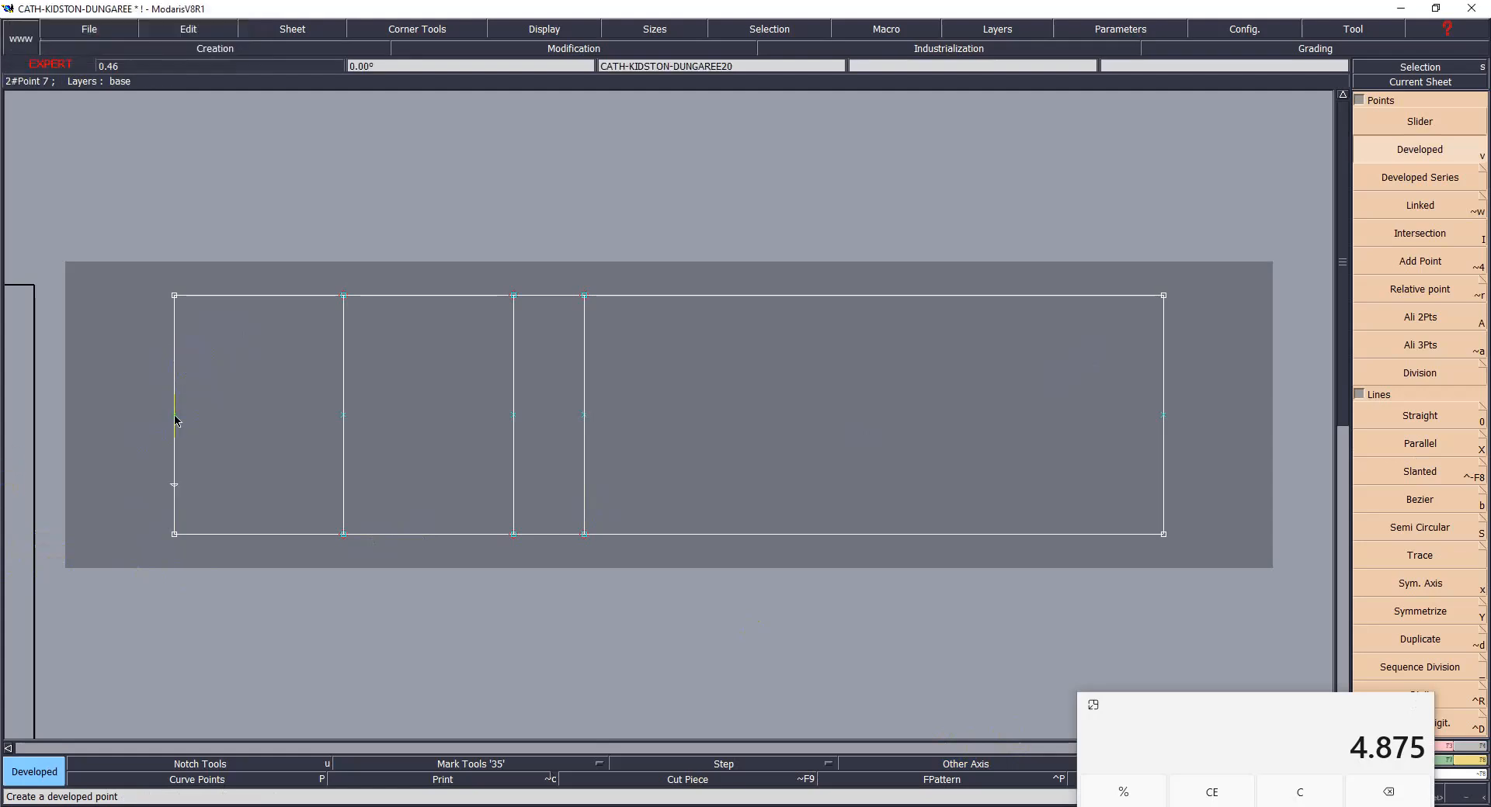
click(175, 420)
text(-4.87)
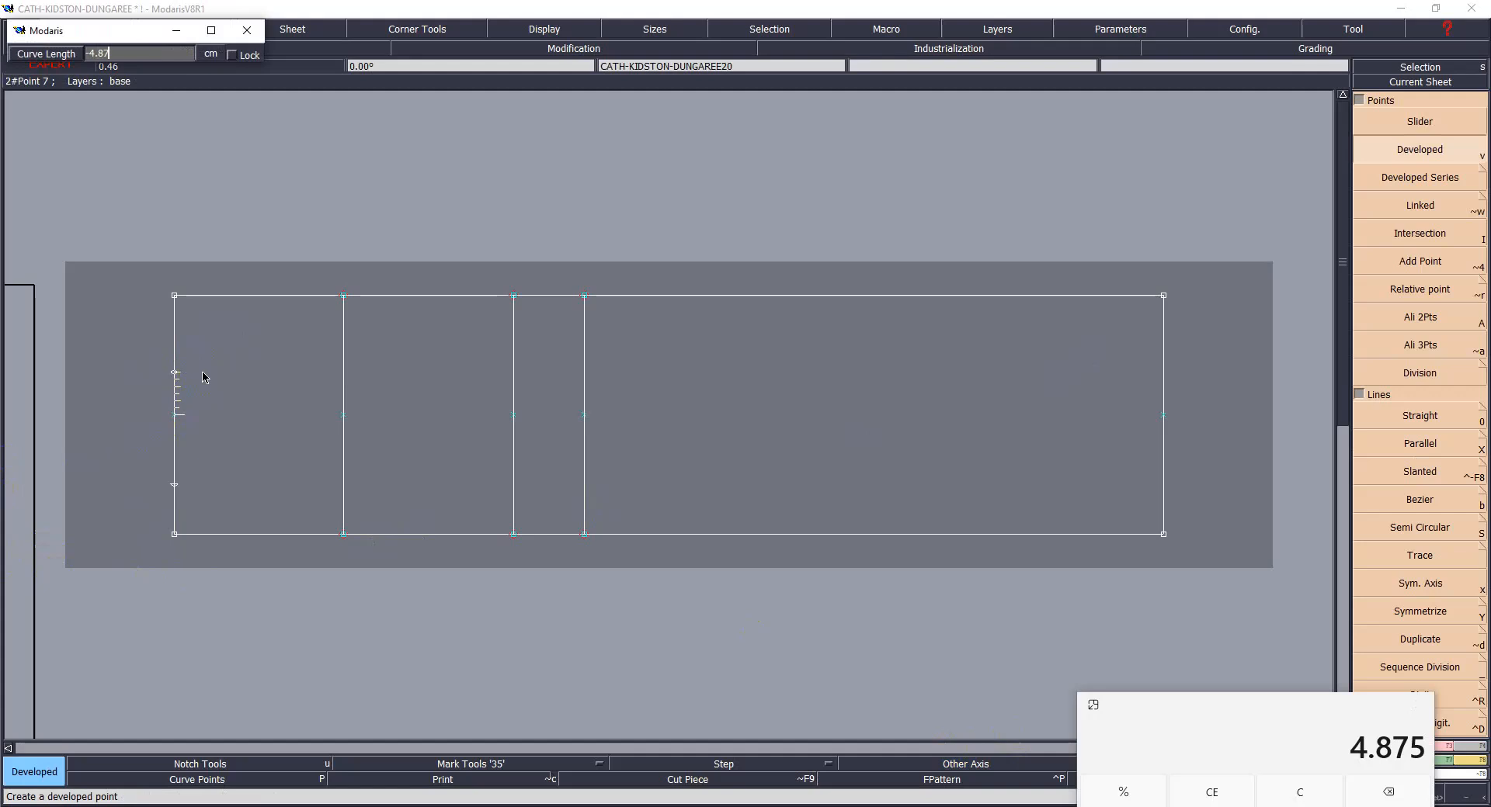
text(5)
key(Return)
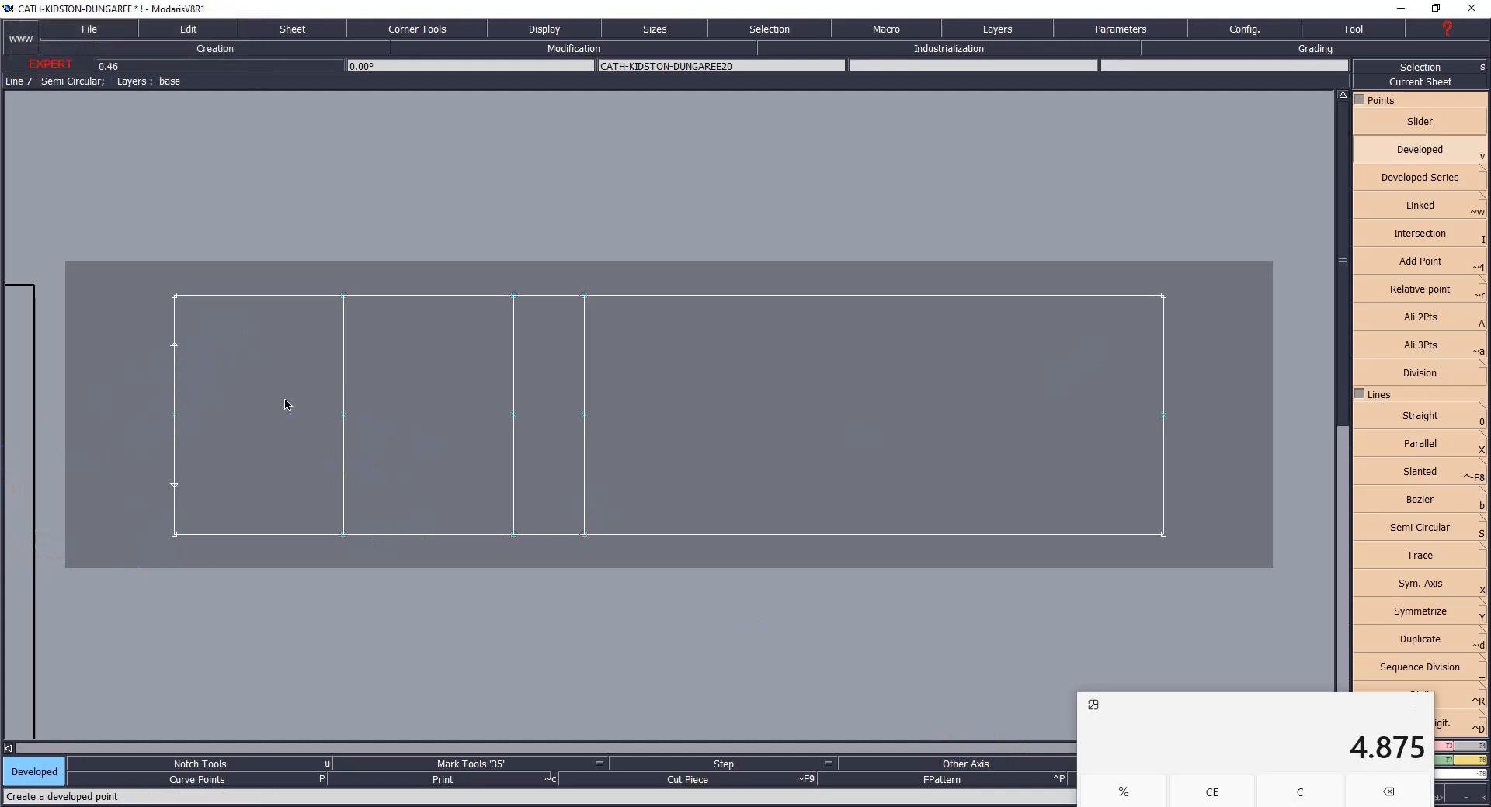
- Switch to the Excel measurement chart and halve the 12.4 knee width in the calculator
click(959, 806)
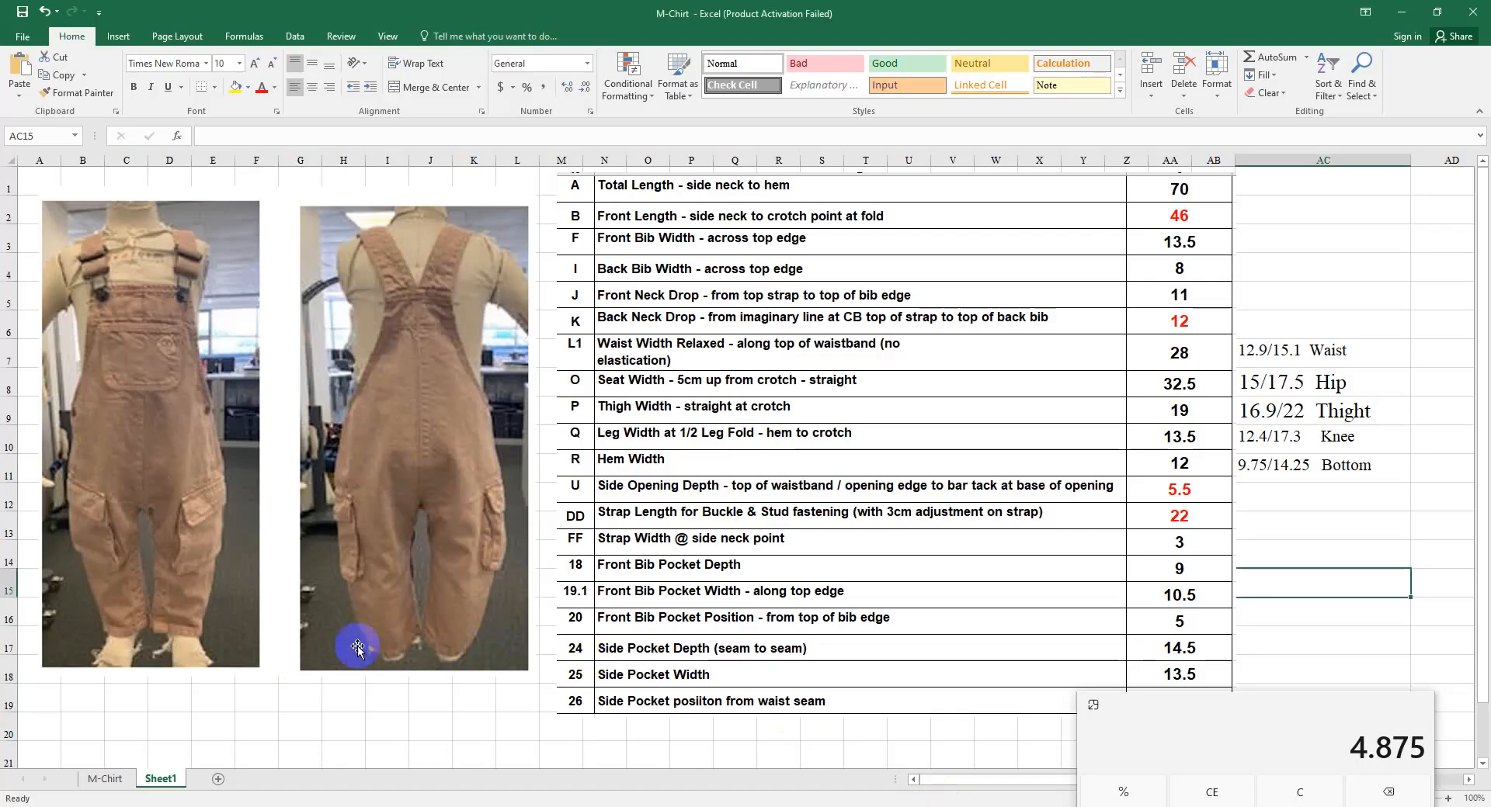
click(1312, 795)
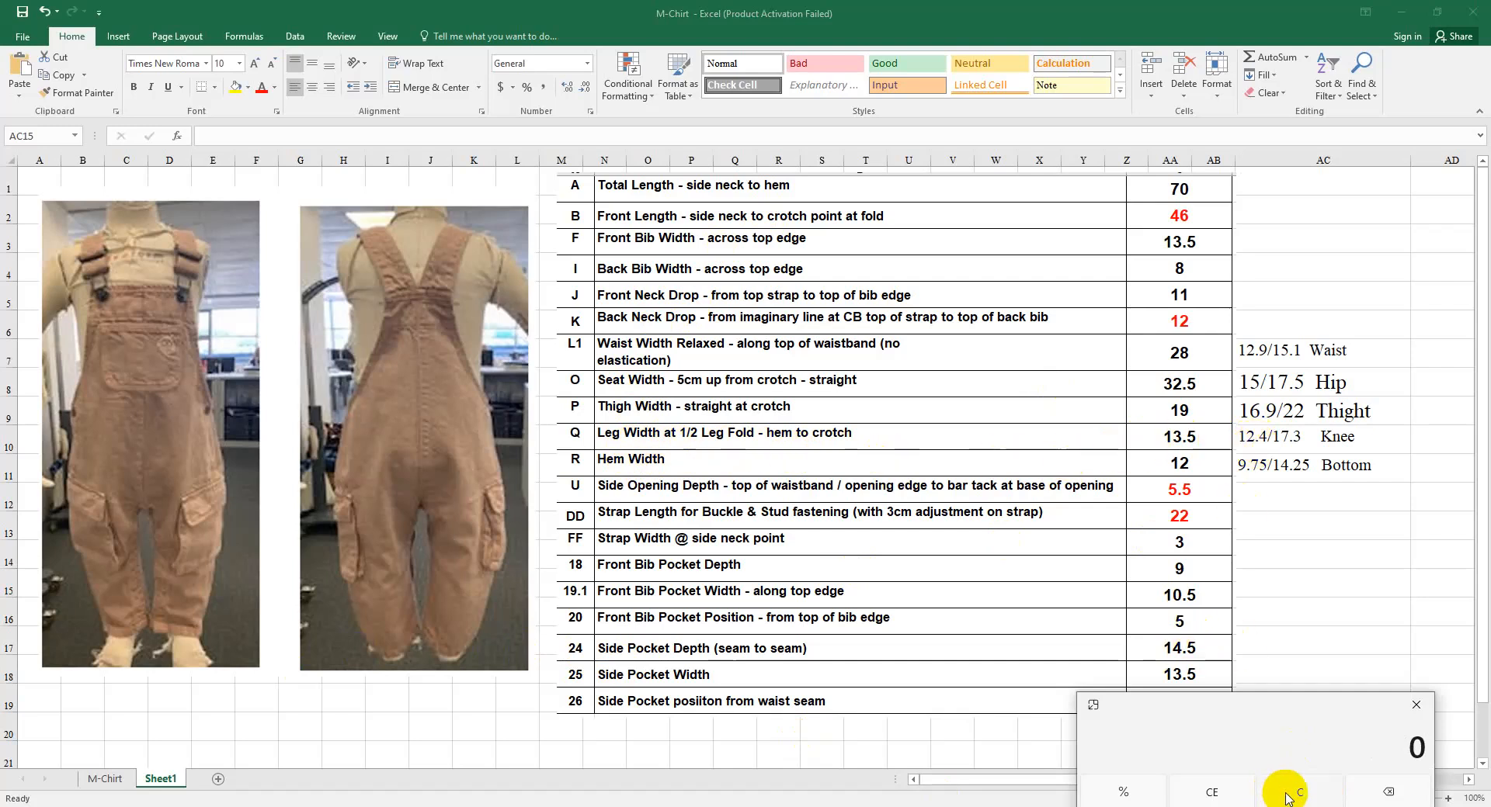
text(12.4/2)
key(Return)
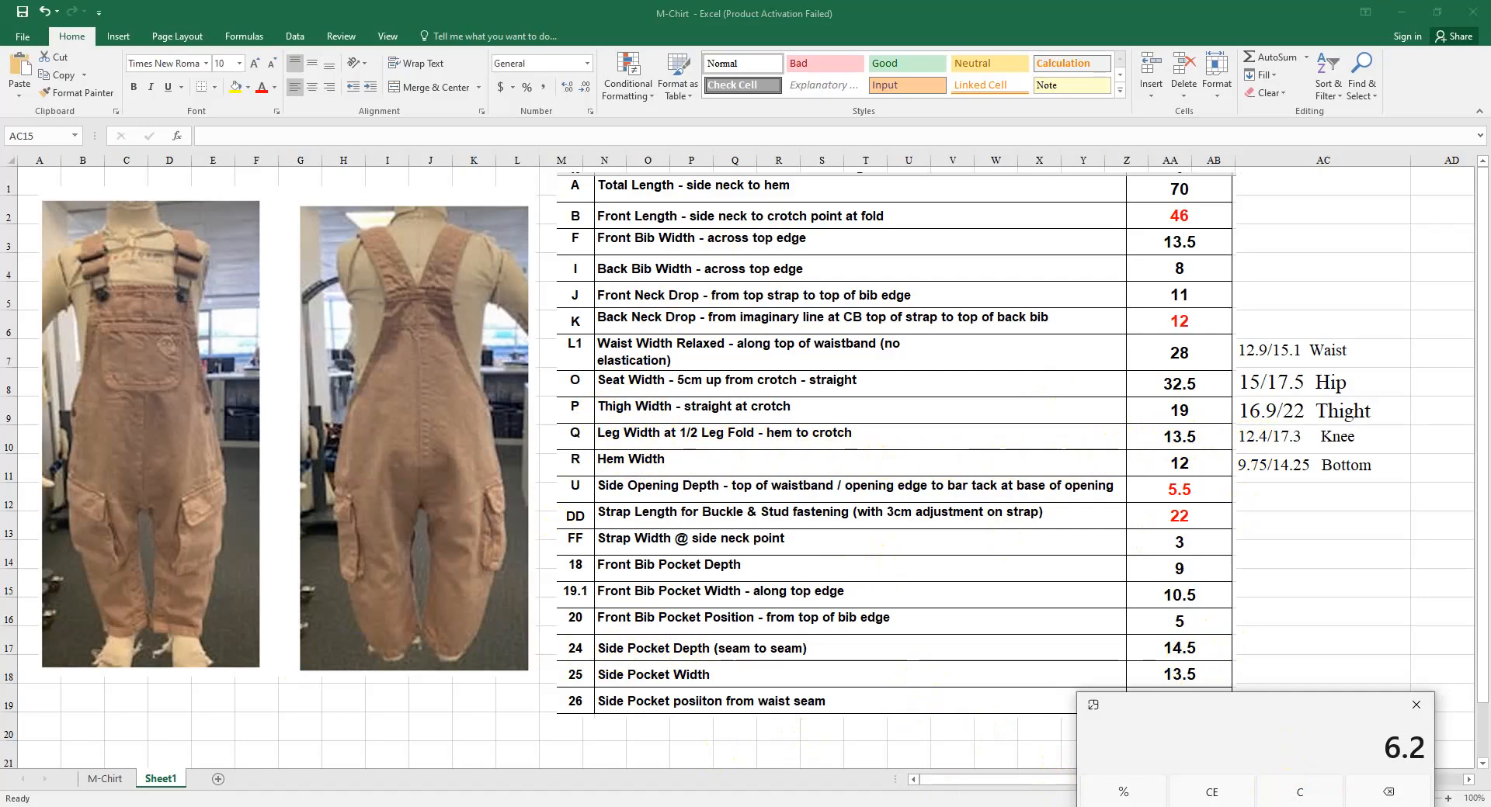
- Return to Modaris and create developed points 6.2 cm on either side of the midpoint of the leftmost inner vertical line
click(896, 750)
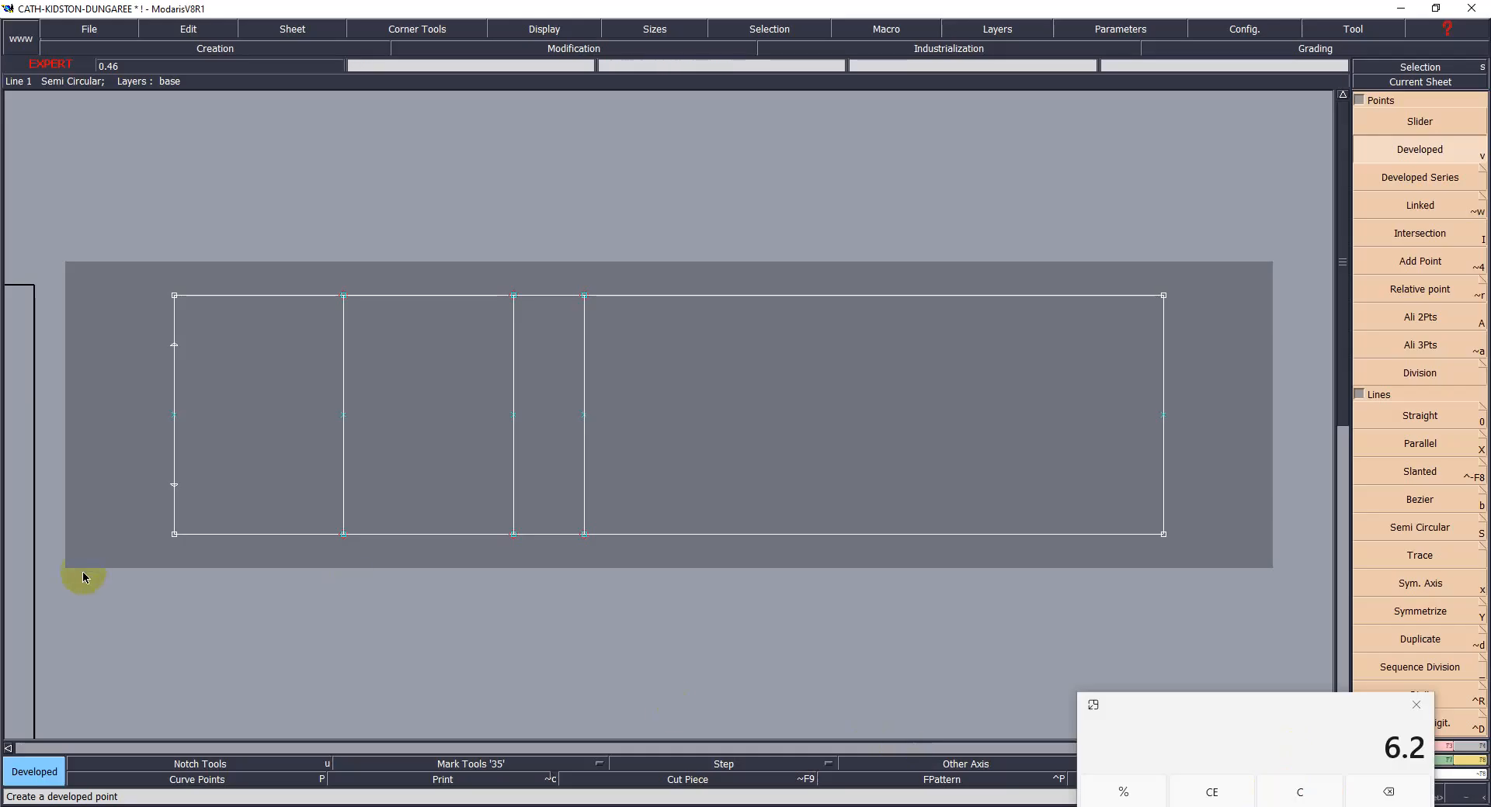
click(44, 505)
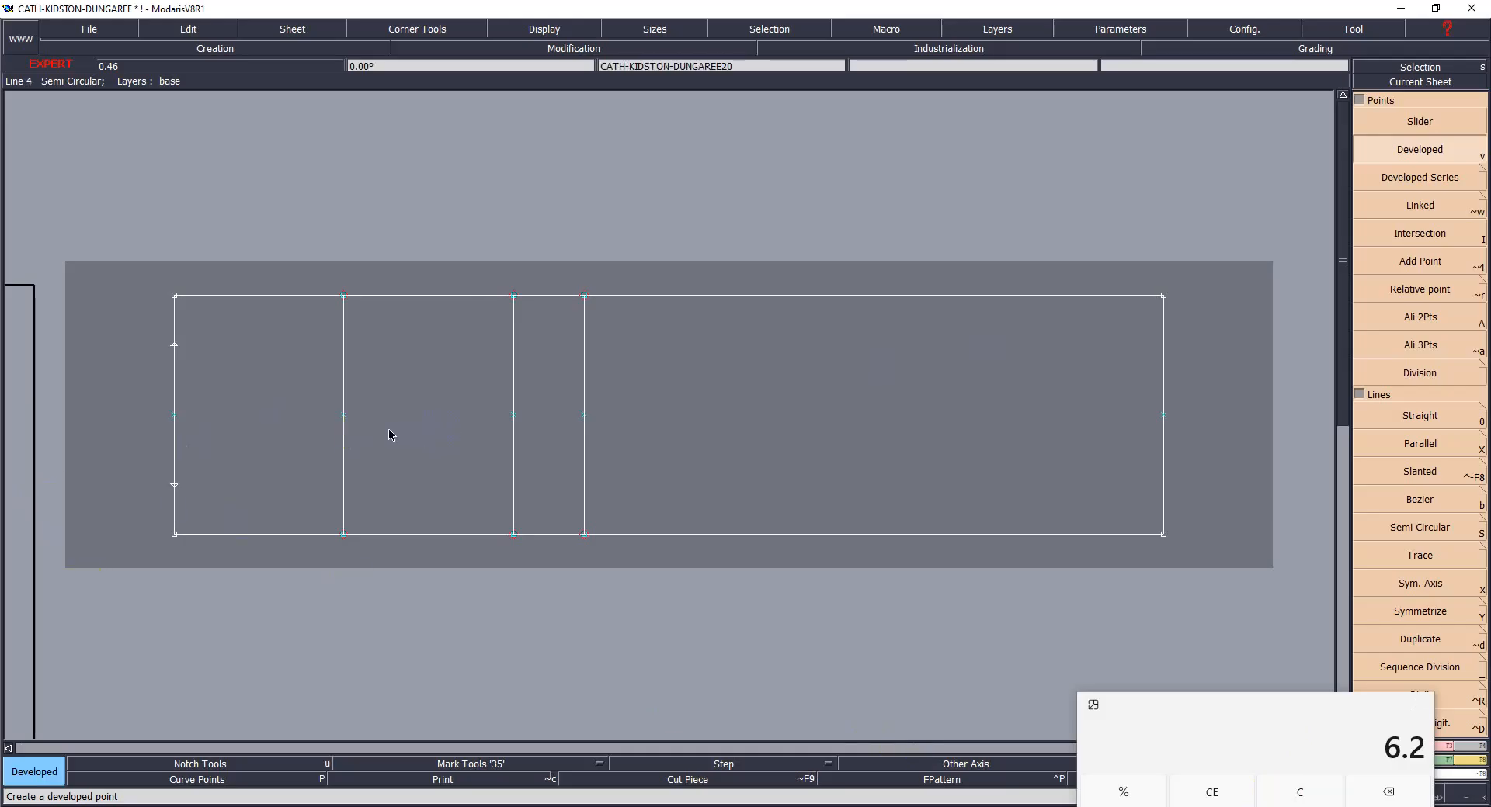
click(343, 421)
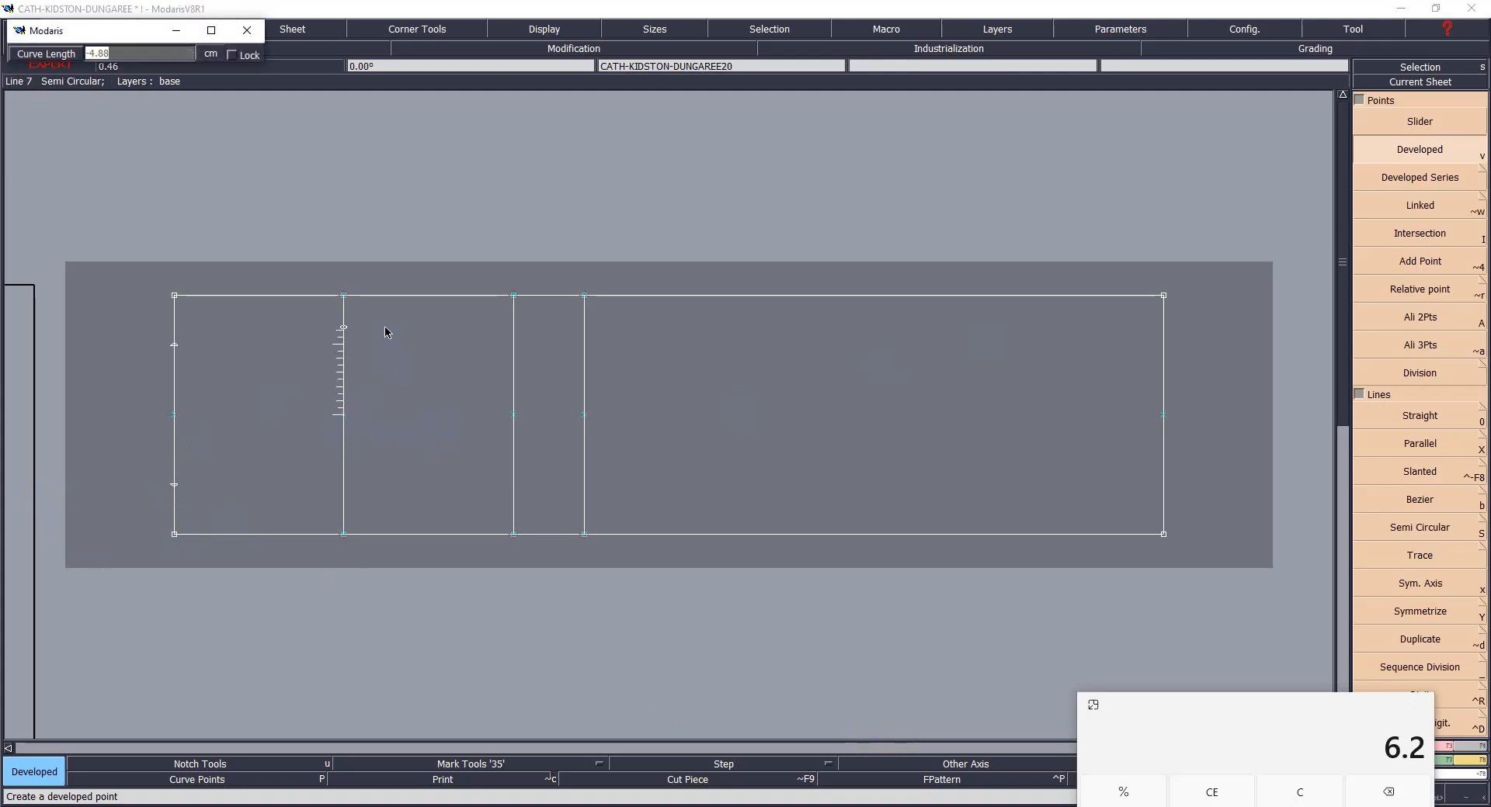
click(386, 331)
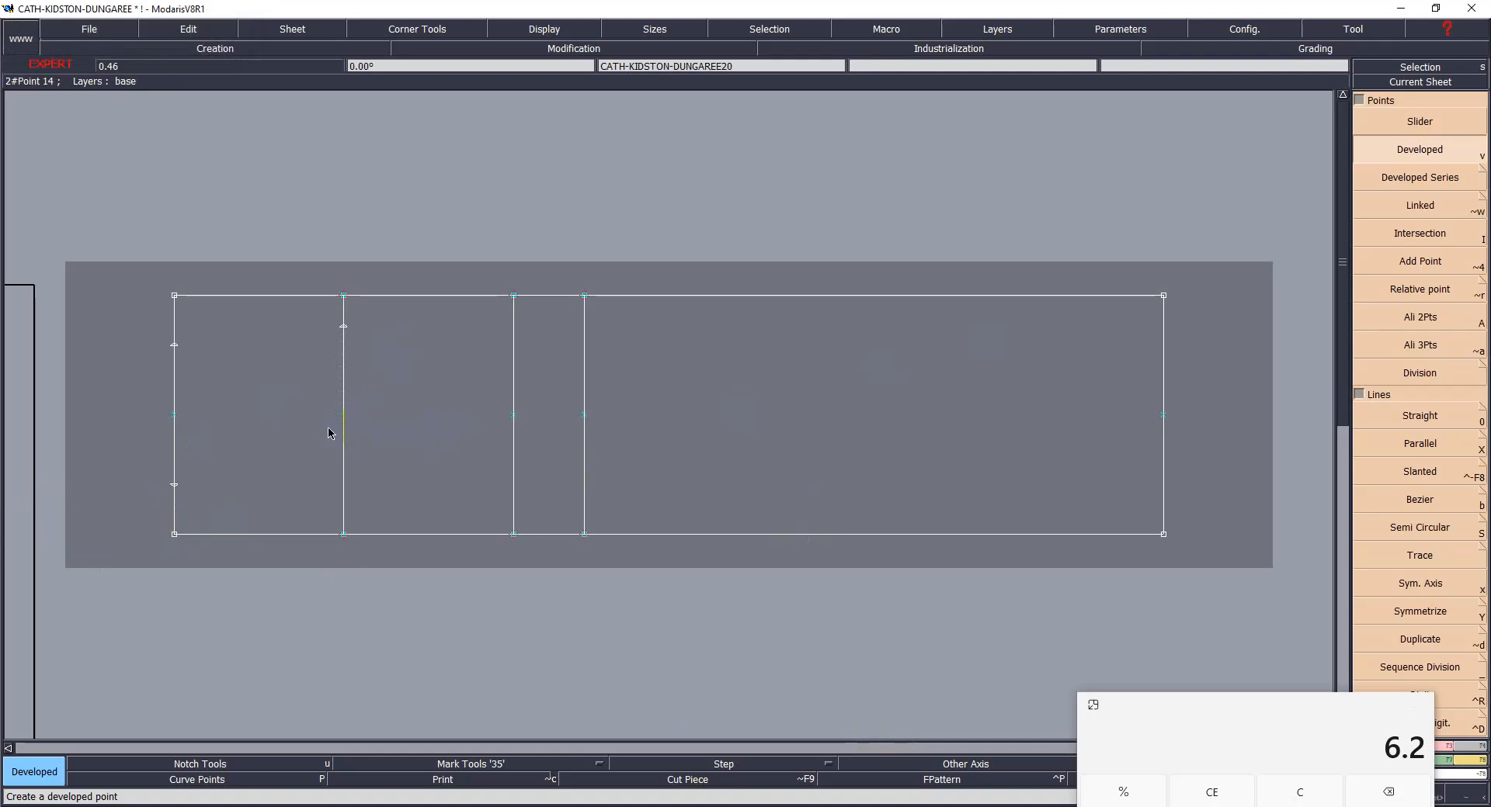
click(344, 414)
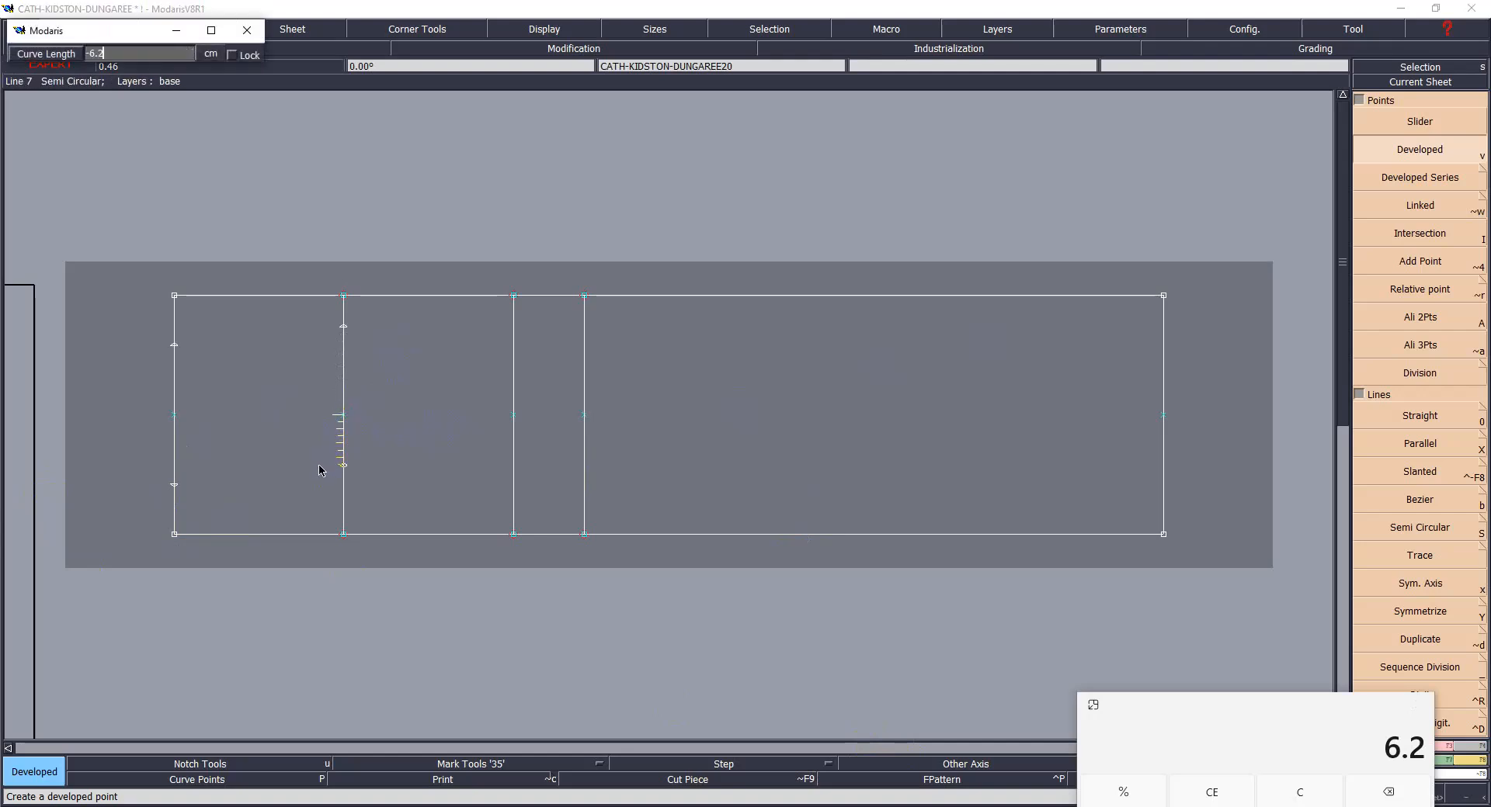
text(-6.2)
key(Return)
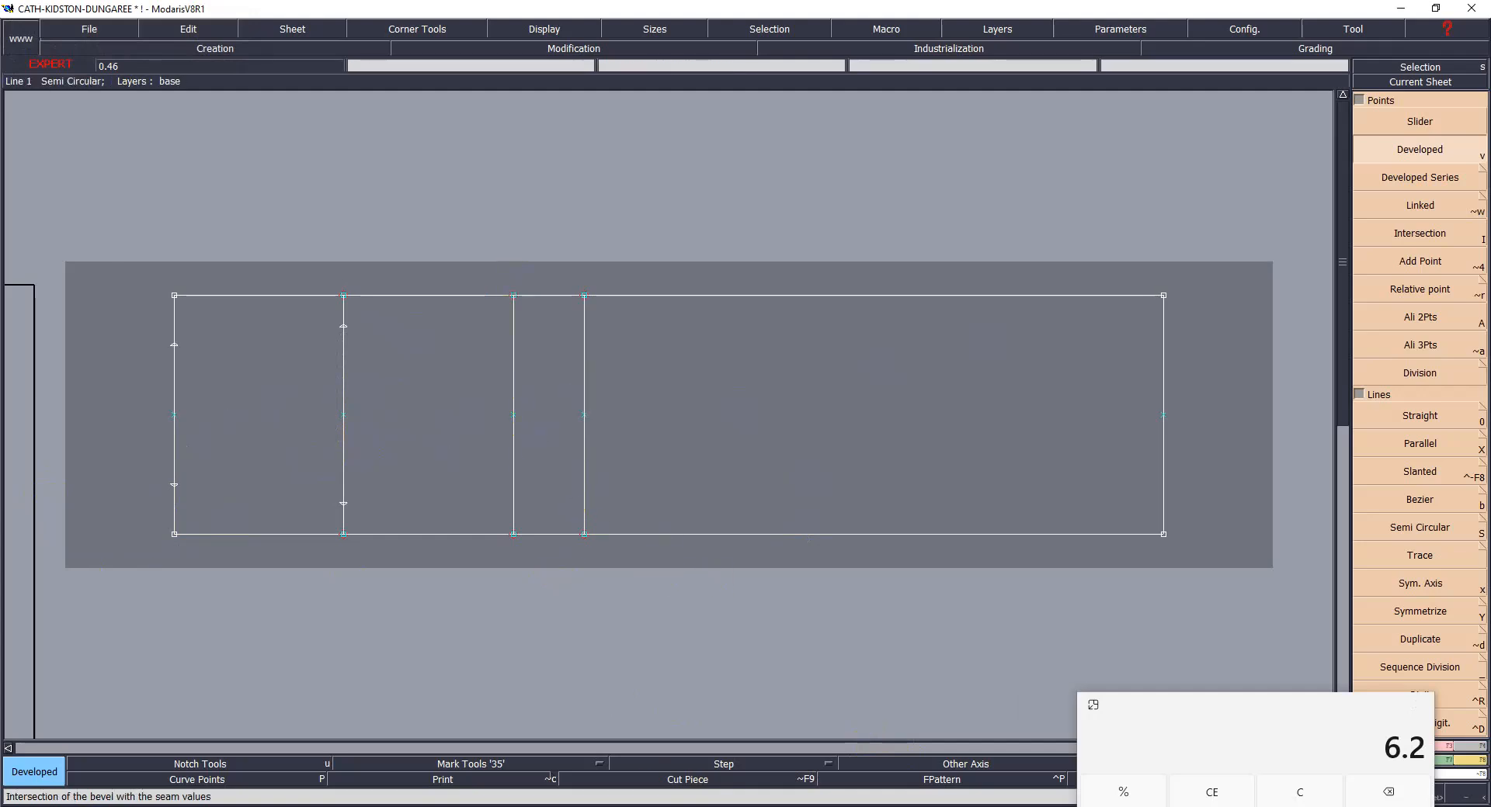
- Switch to the Excel measurement chart and halve the 15 hip width in the calculator
key(alt+Tab)
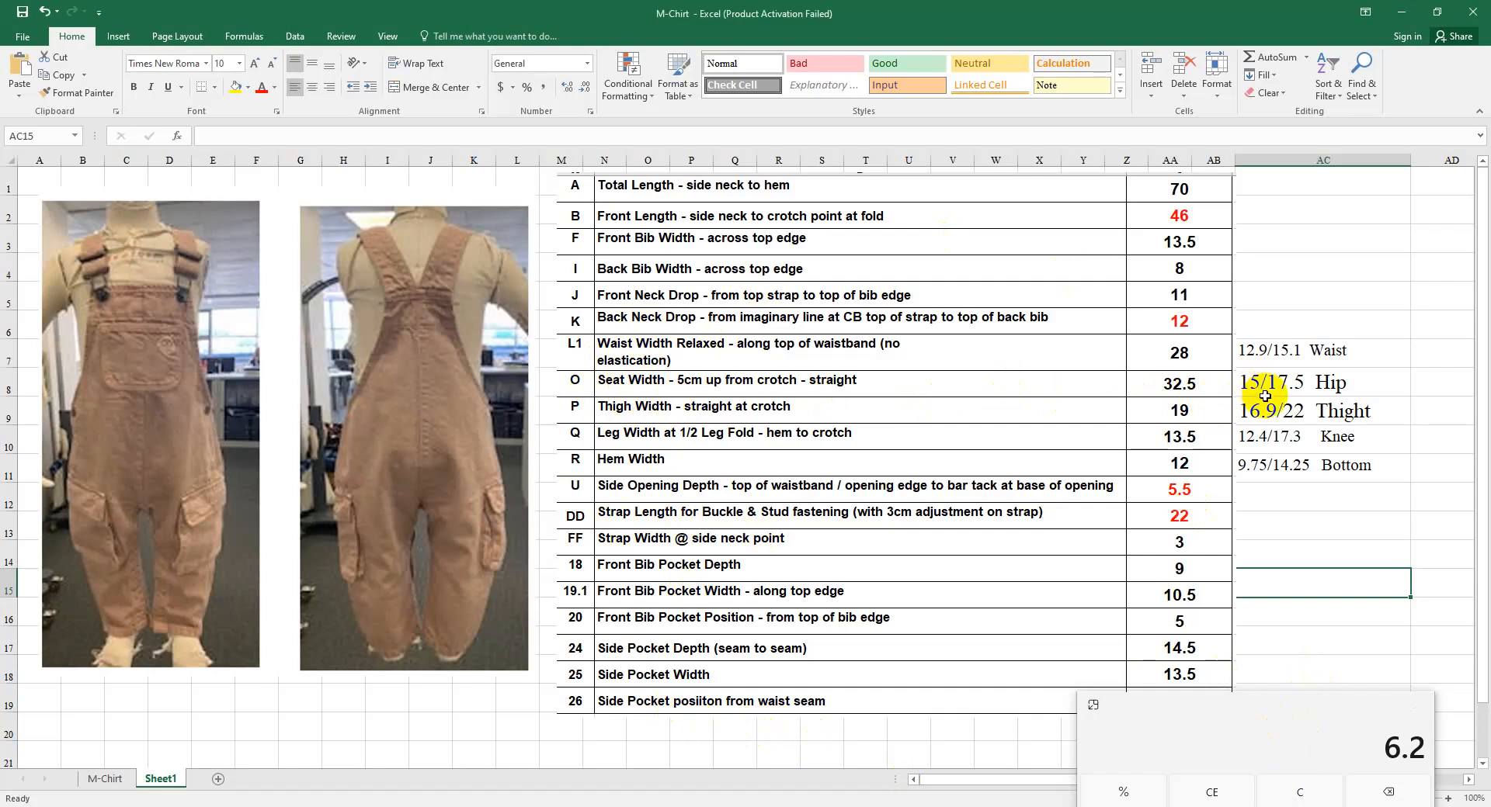
click(1300, 793)
text(15/2)
key(Return)
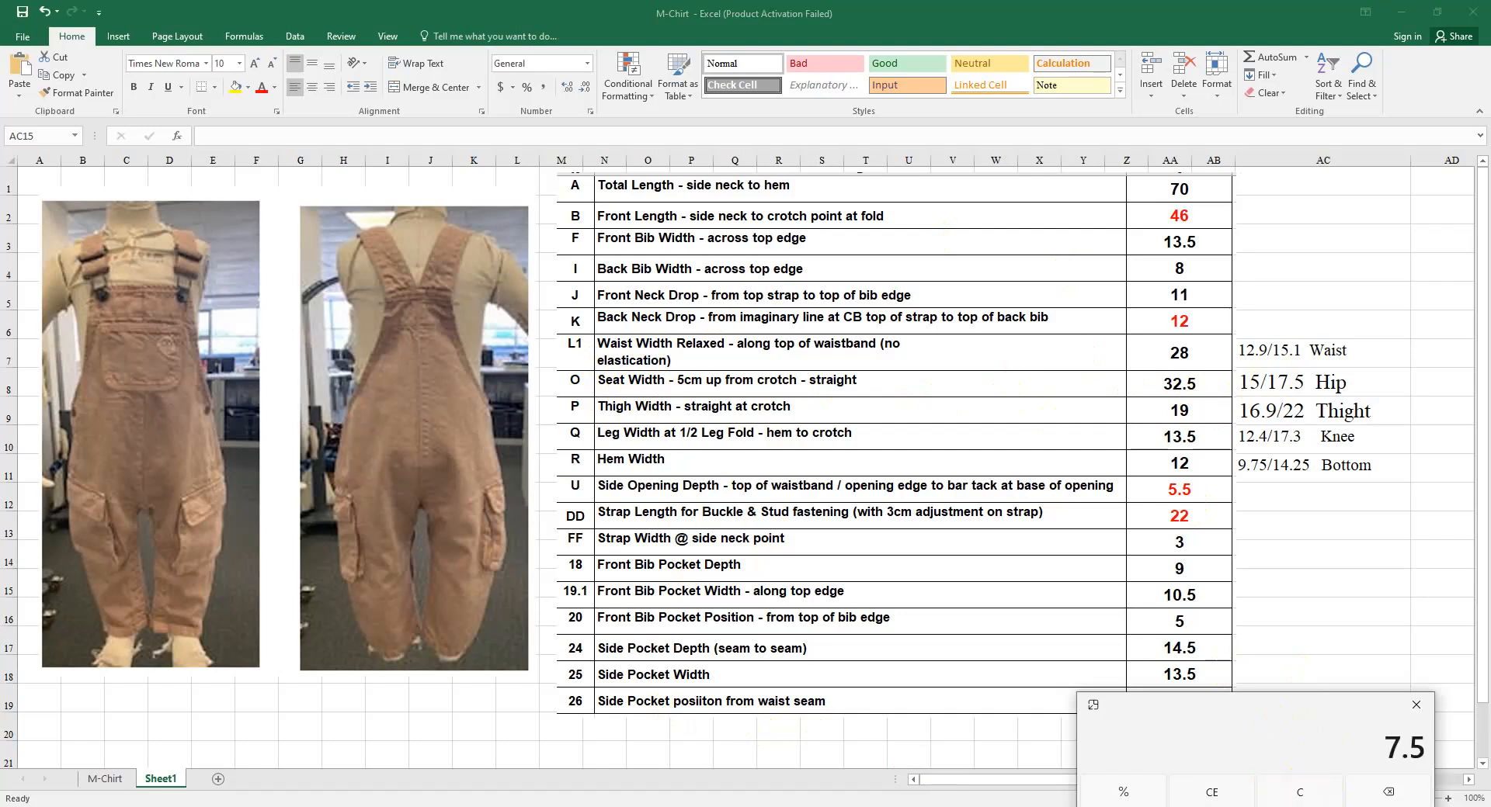
- Return to Modaris, create developed points 7.5 cm on either side of the rightmost inner vertical line's midpoint, and save the model
click(944, 741)
click(19, 594)
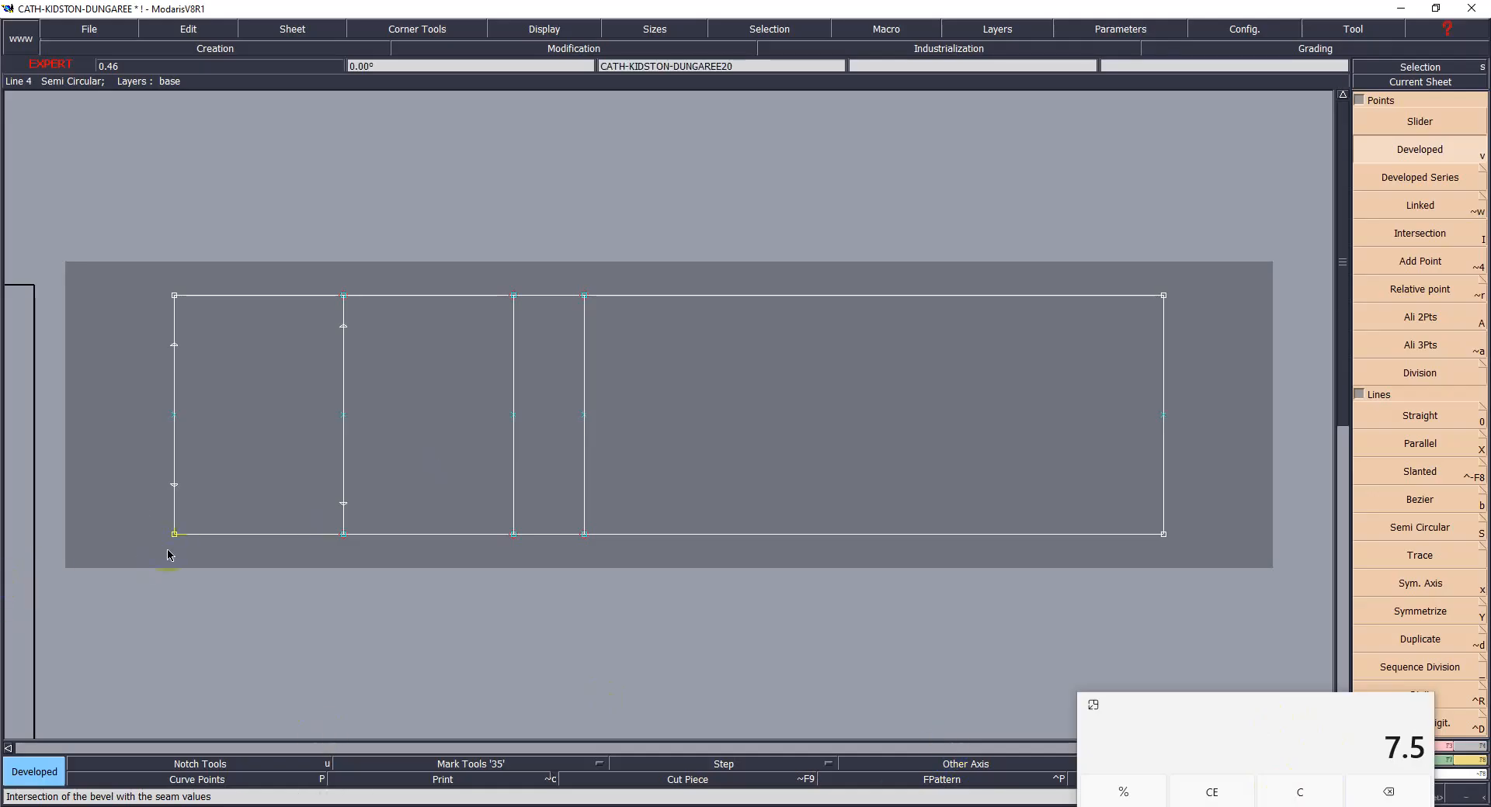
click(584, 392)
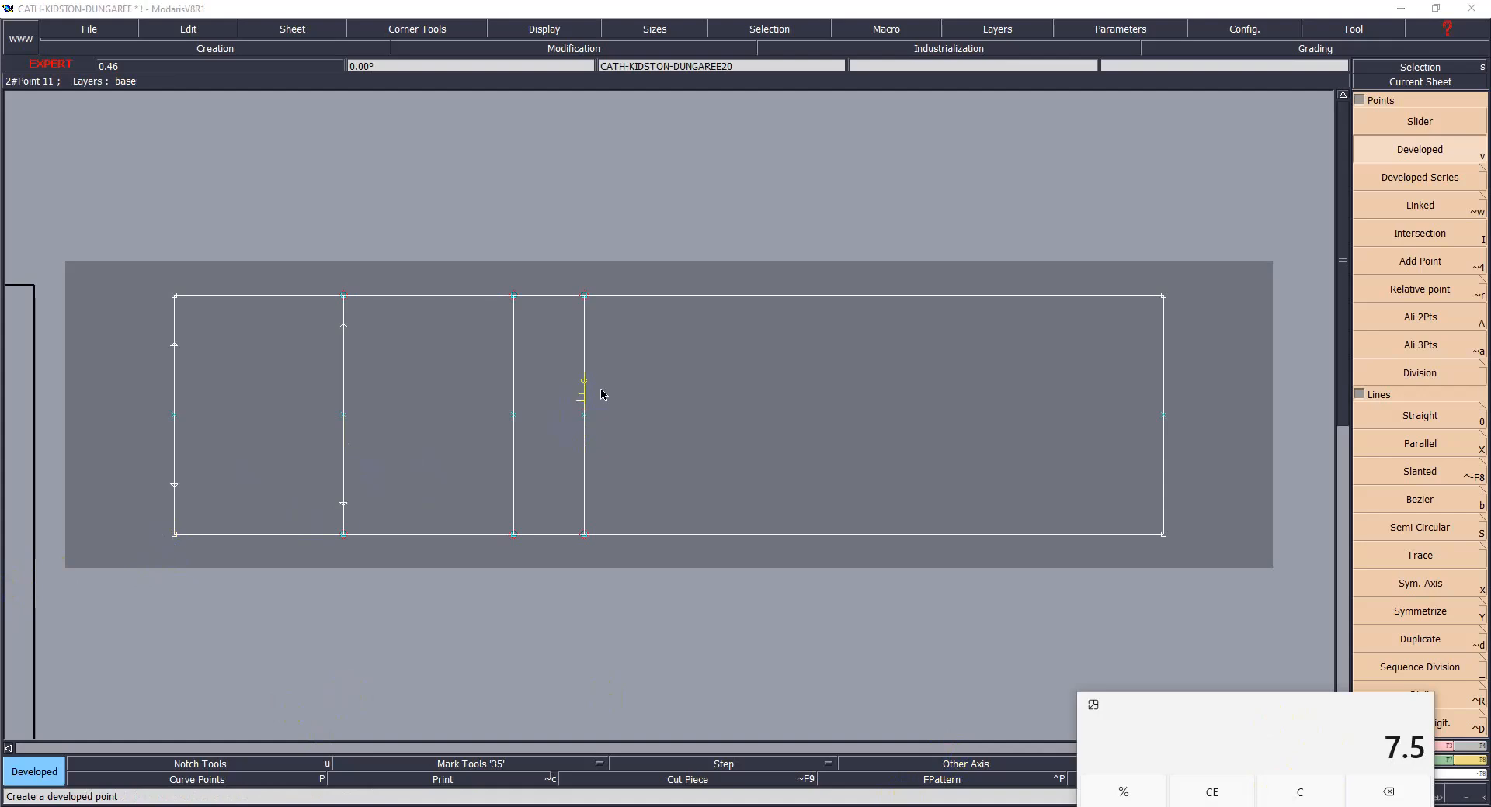
text(7.5)
key(Return)
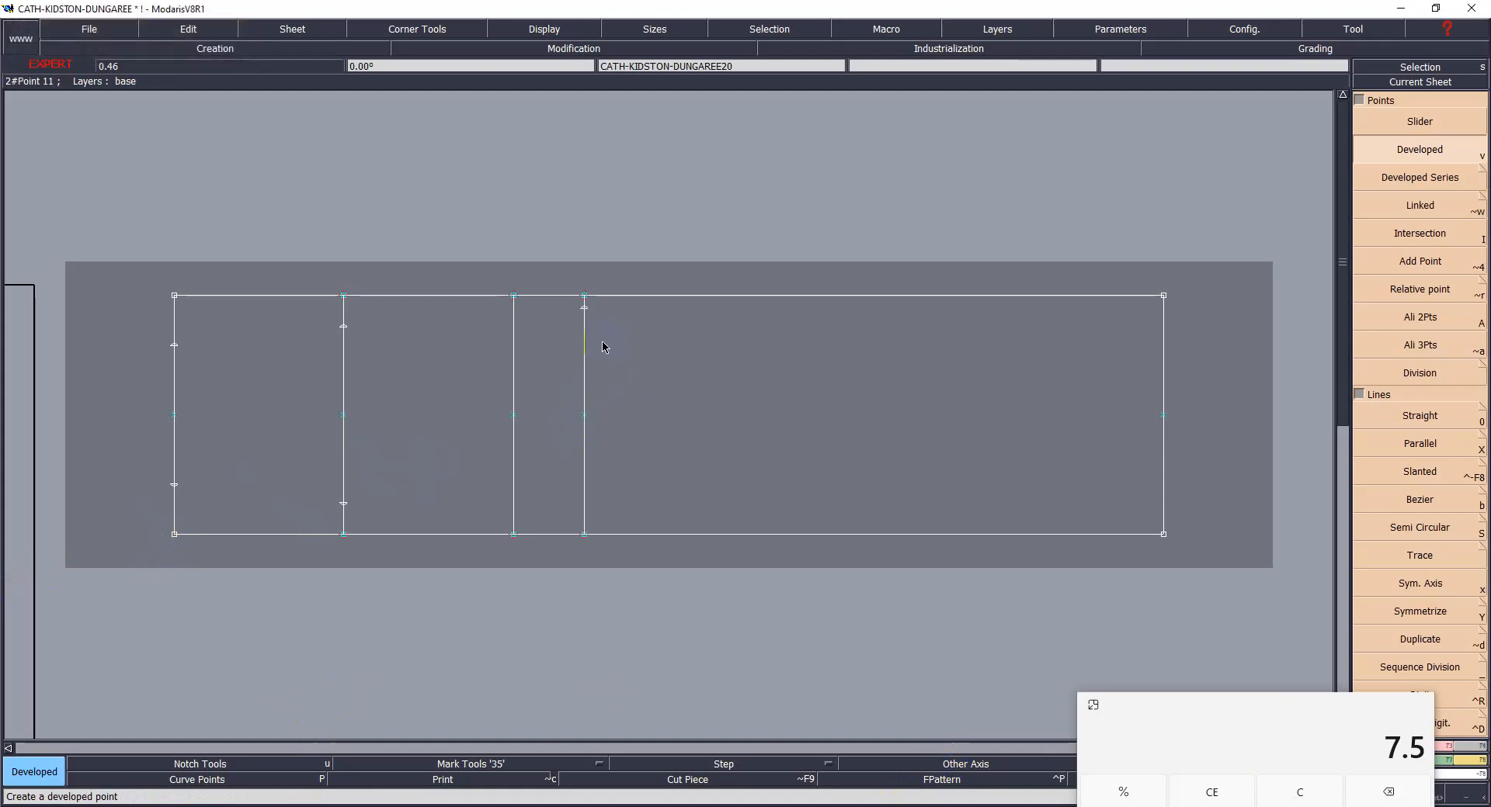
click(586, 417)
key(BackSpace)
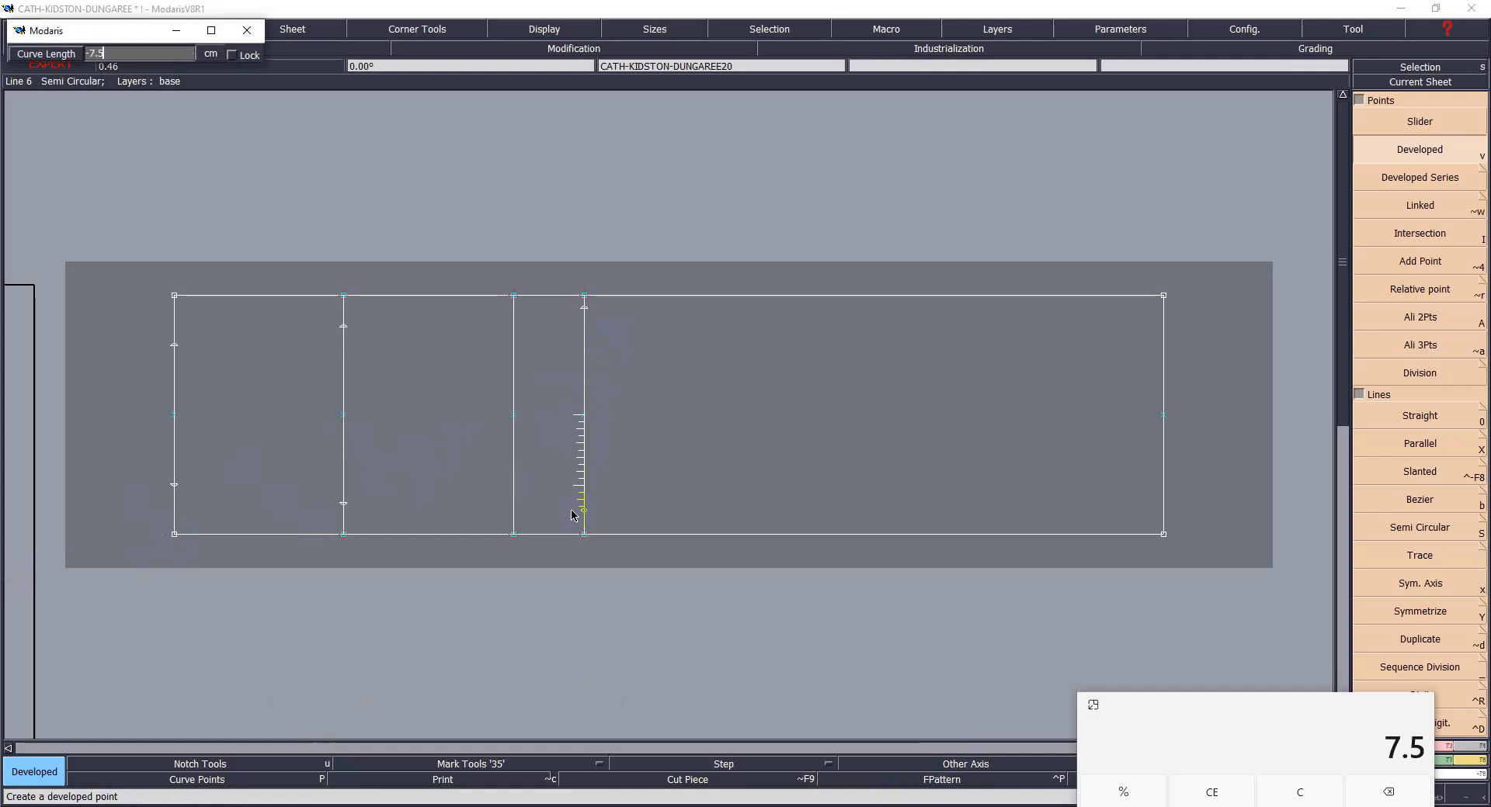
text(-7.5)
key(Return)
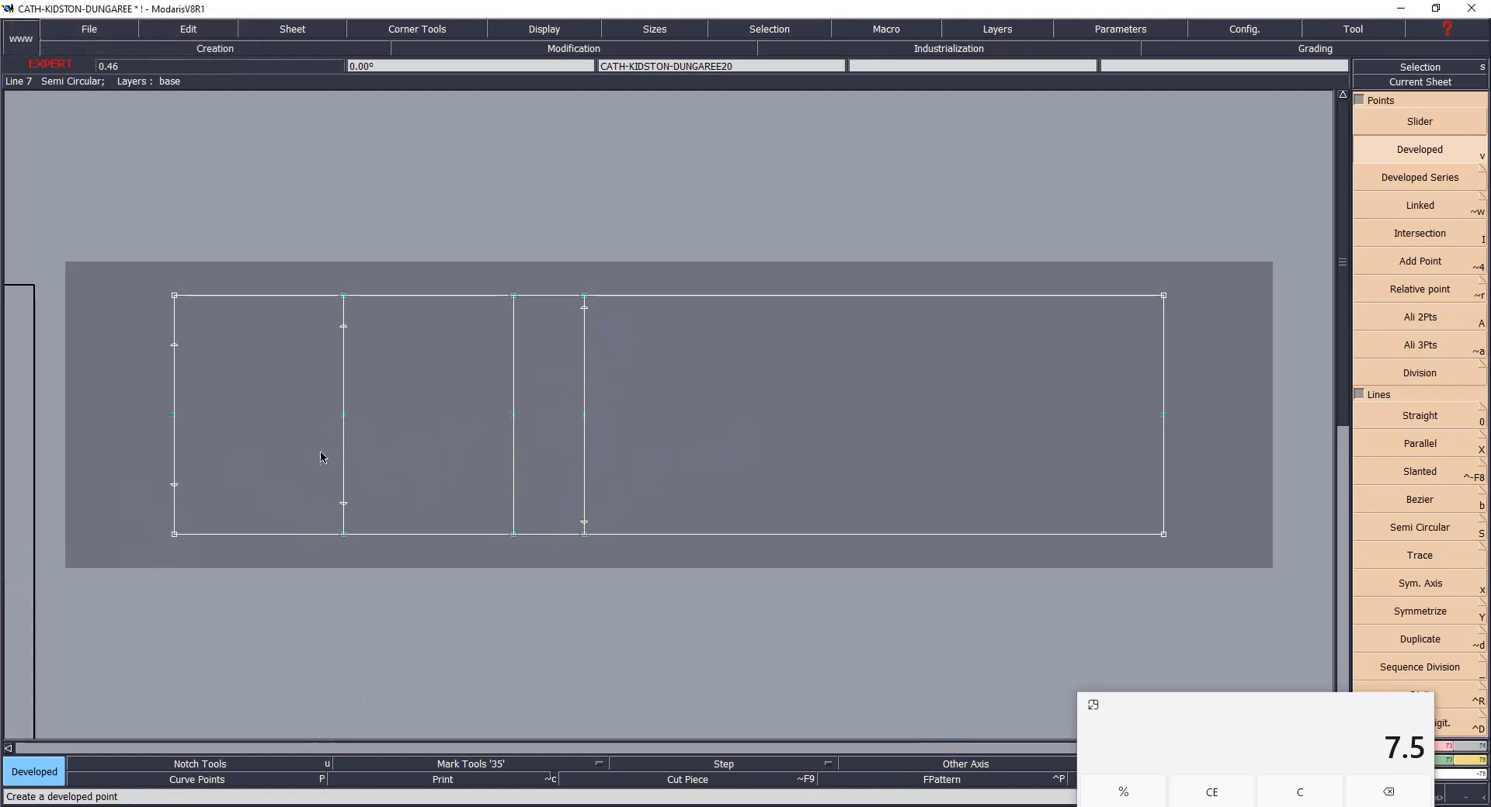
key(ctrl+s)
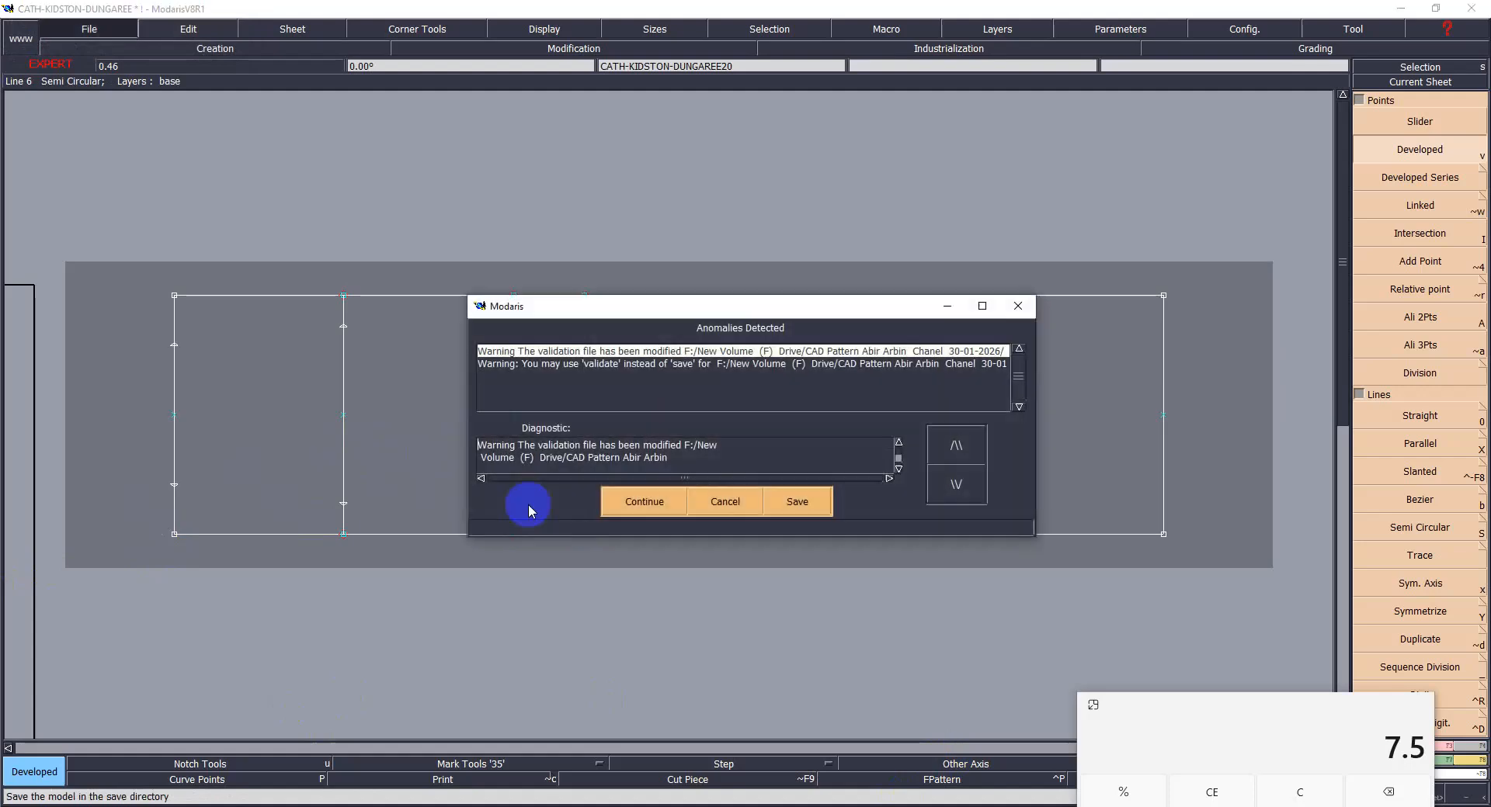
click(643, 503)
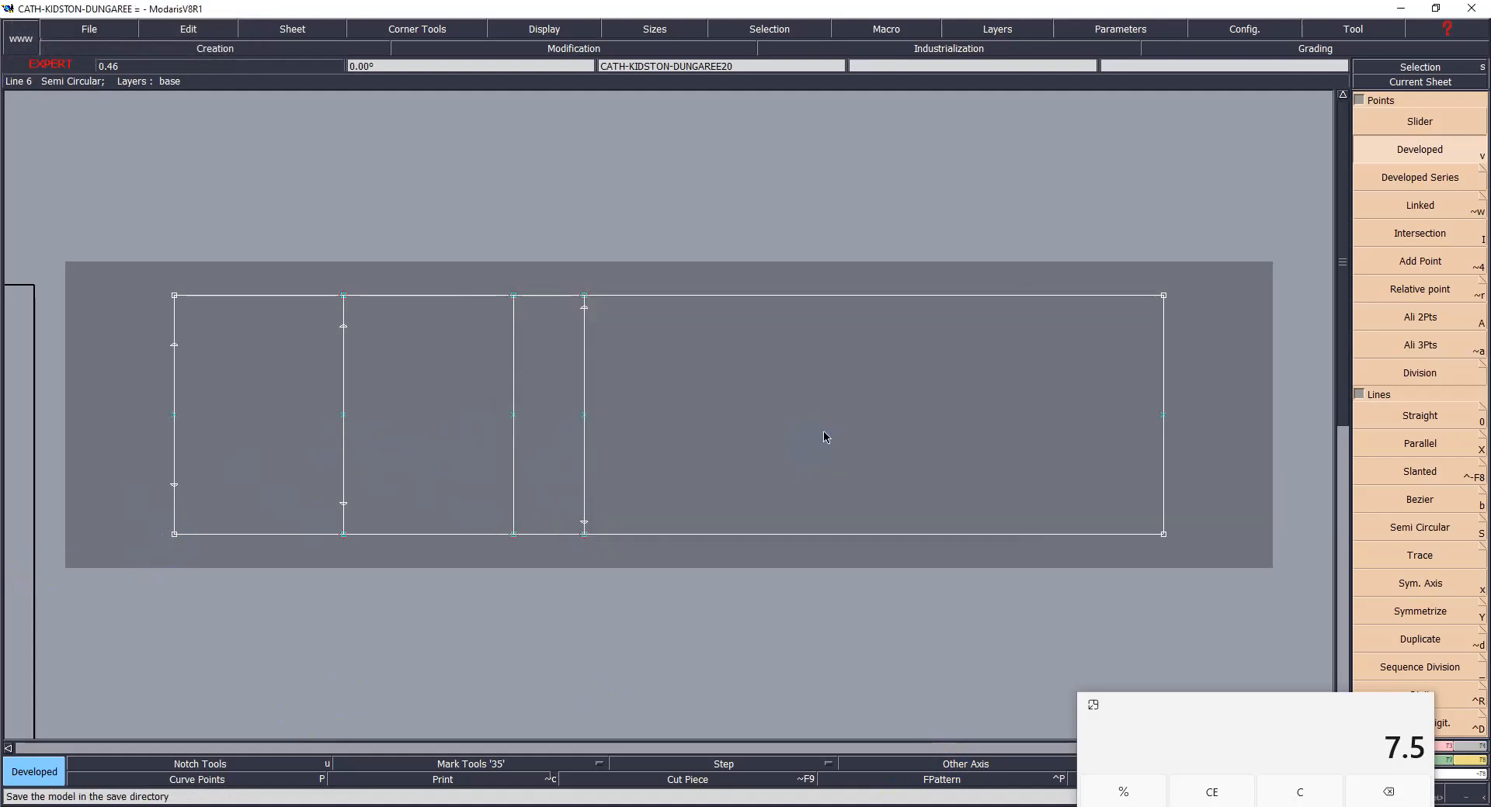
- Consult the neck drops in the Excel chart, and in Modaris create a parallel line 11 cm inside the base rectangle's right edge
key(alt+Tab)
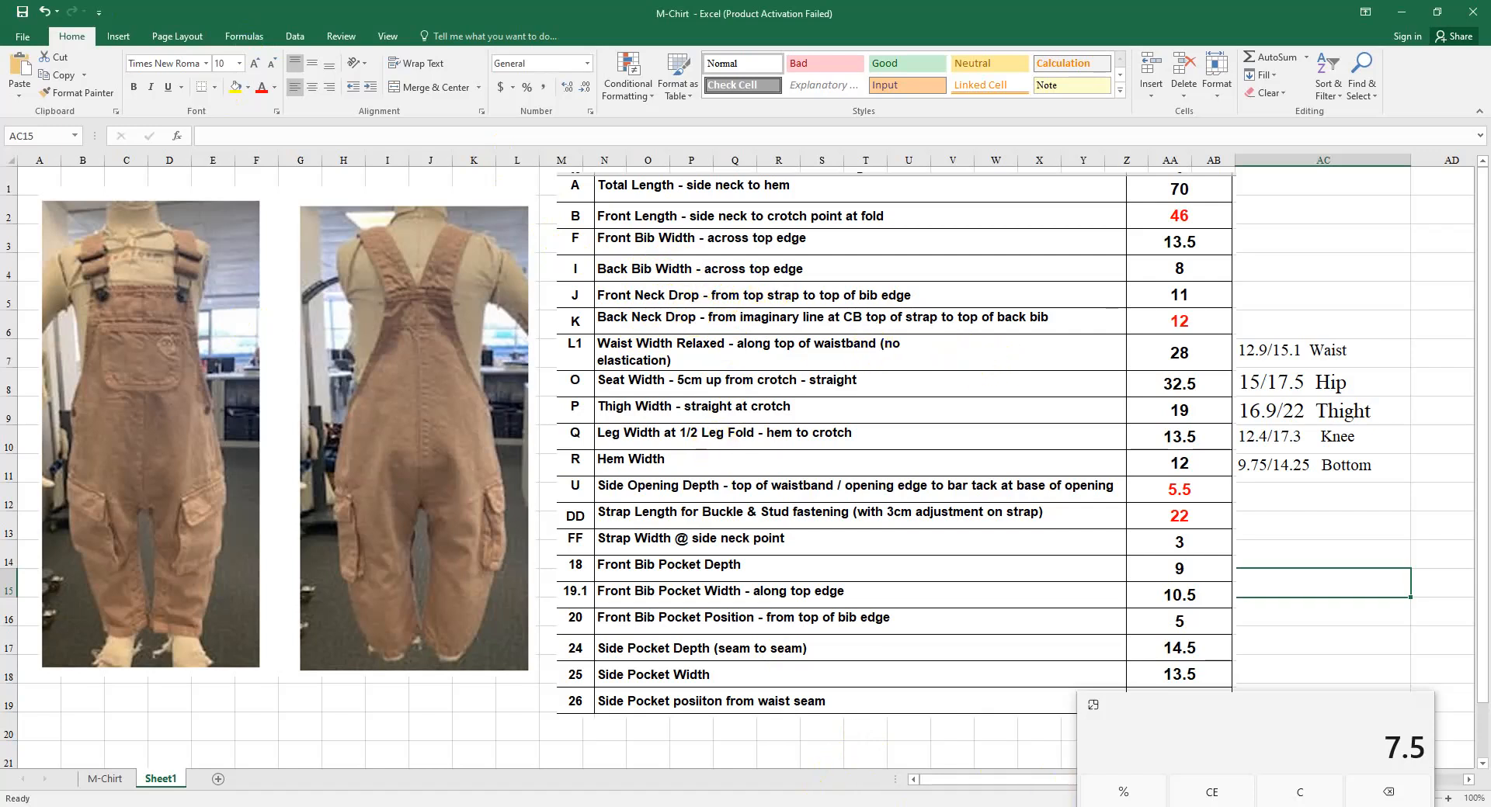
click(935, 743)
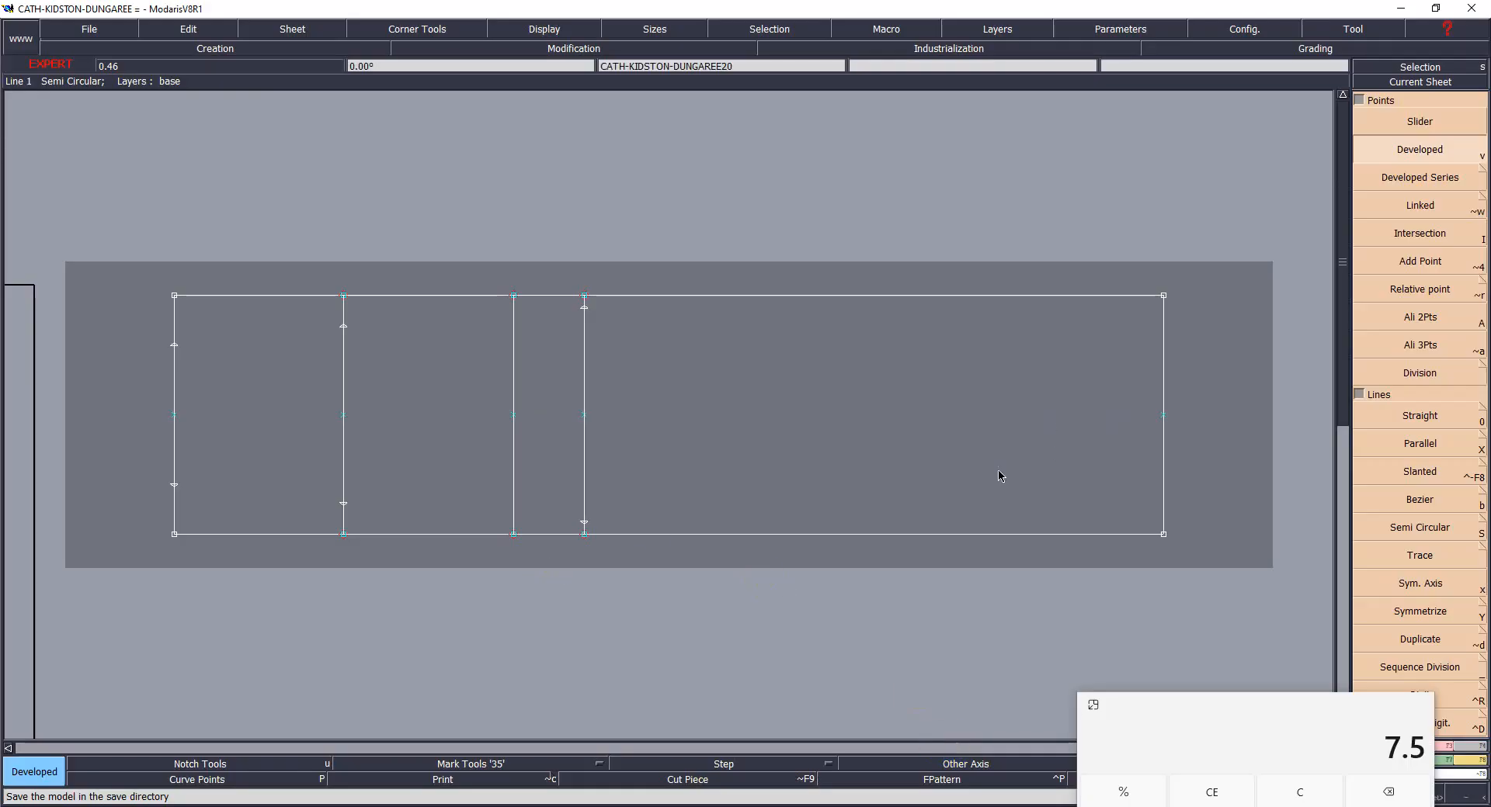
key(shift+x)
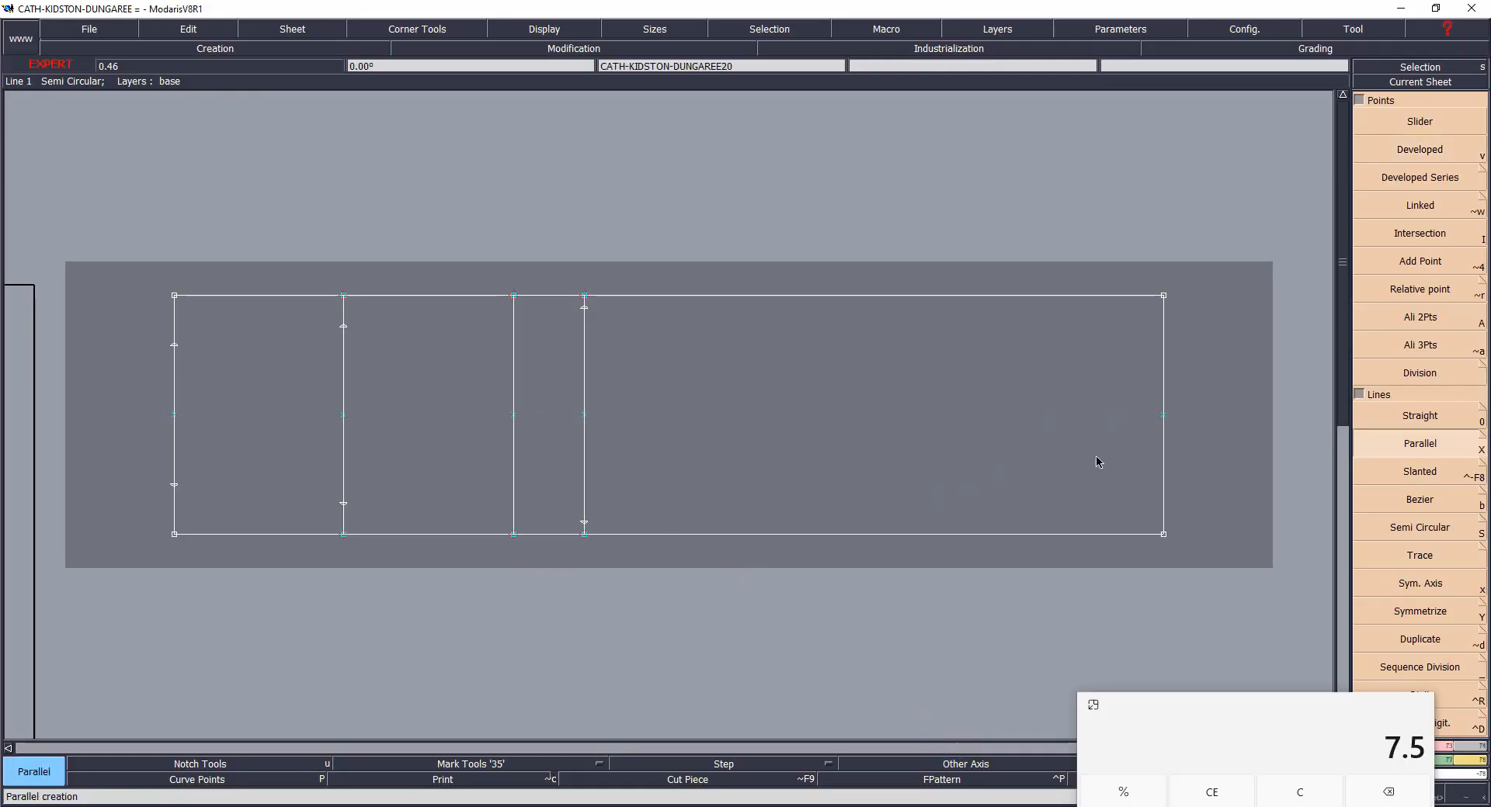
click(1163, 363)
click(1024, 376)
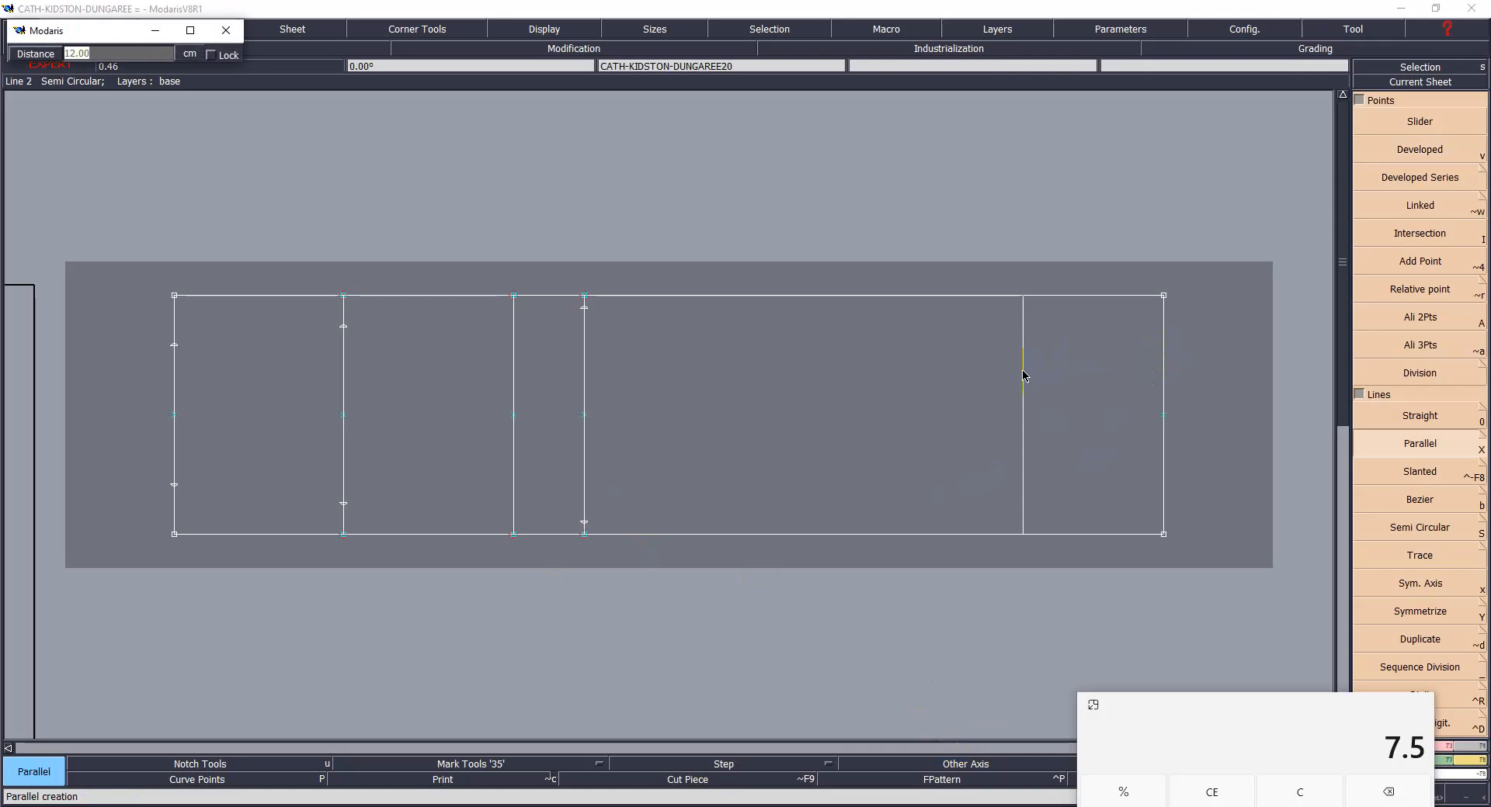
text(13)
key(Return)
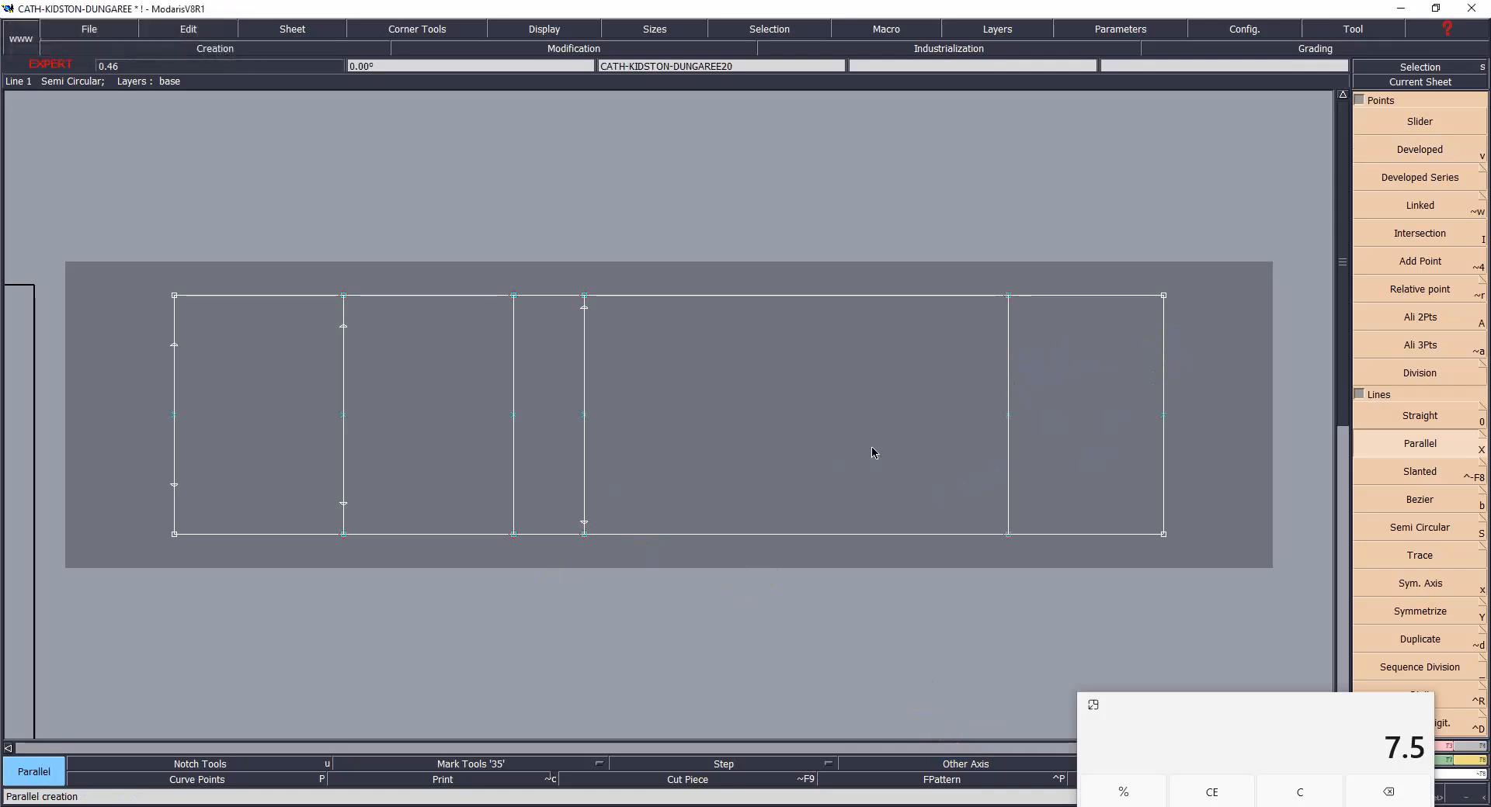
- Create a second parallel line 12 cm inside the rectangle's right edge and save the model
click(1164, 381)
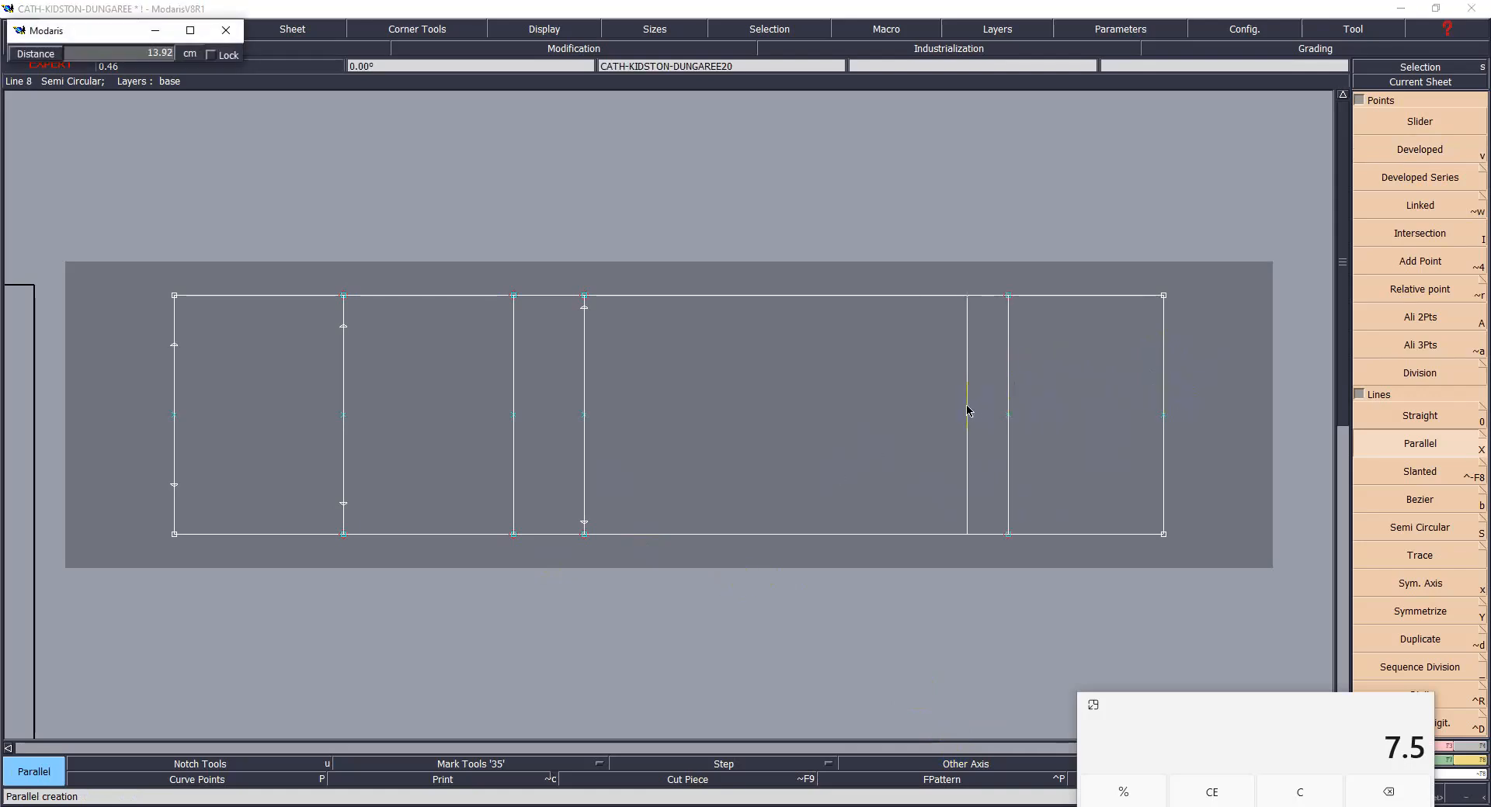
text(14)
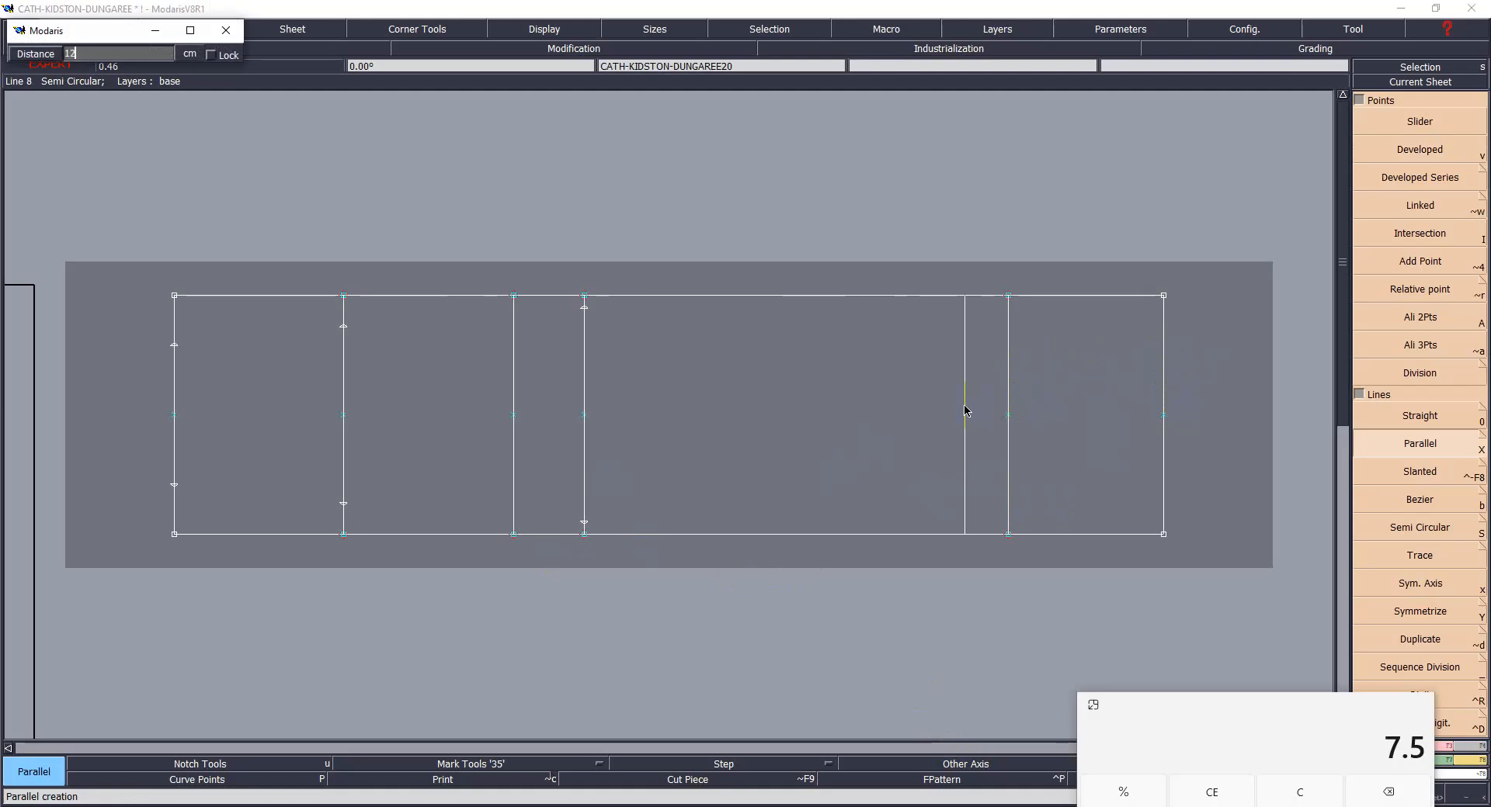
key(Return)
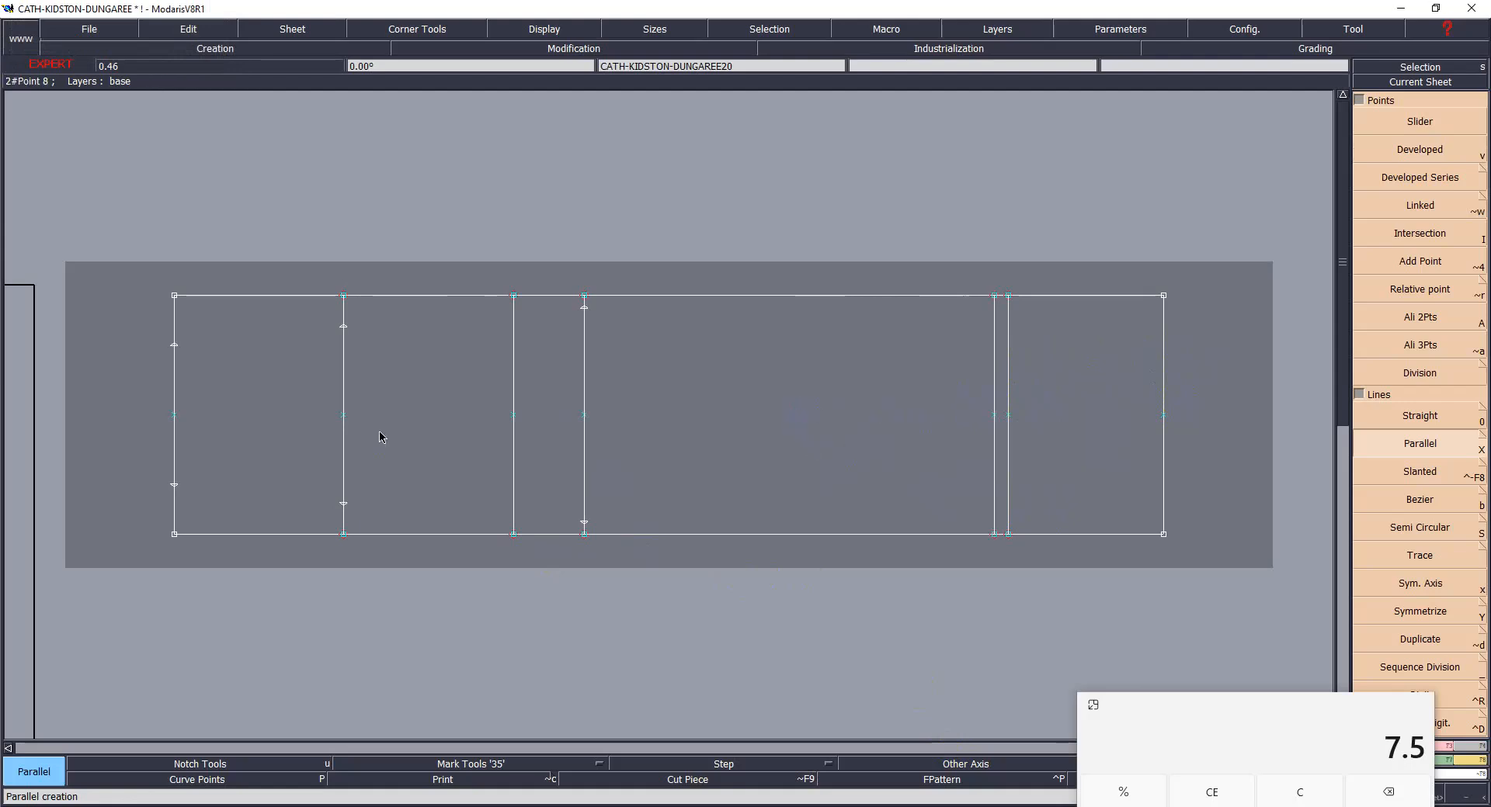
key(ctrl+s)
click(621, 500)
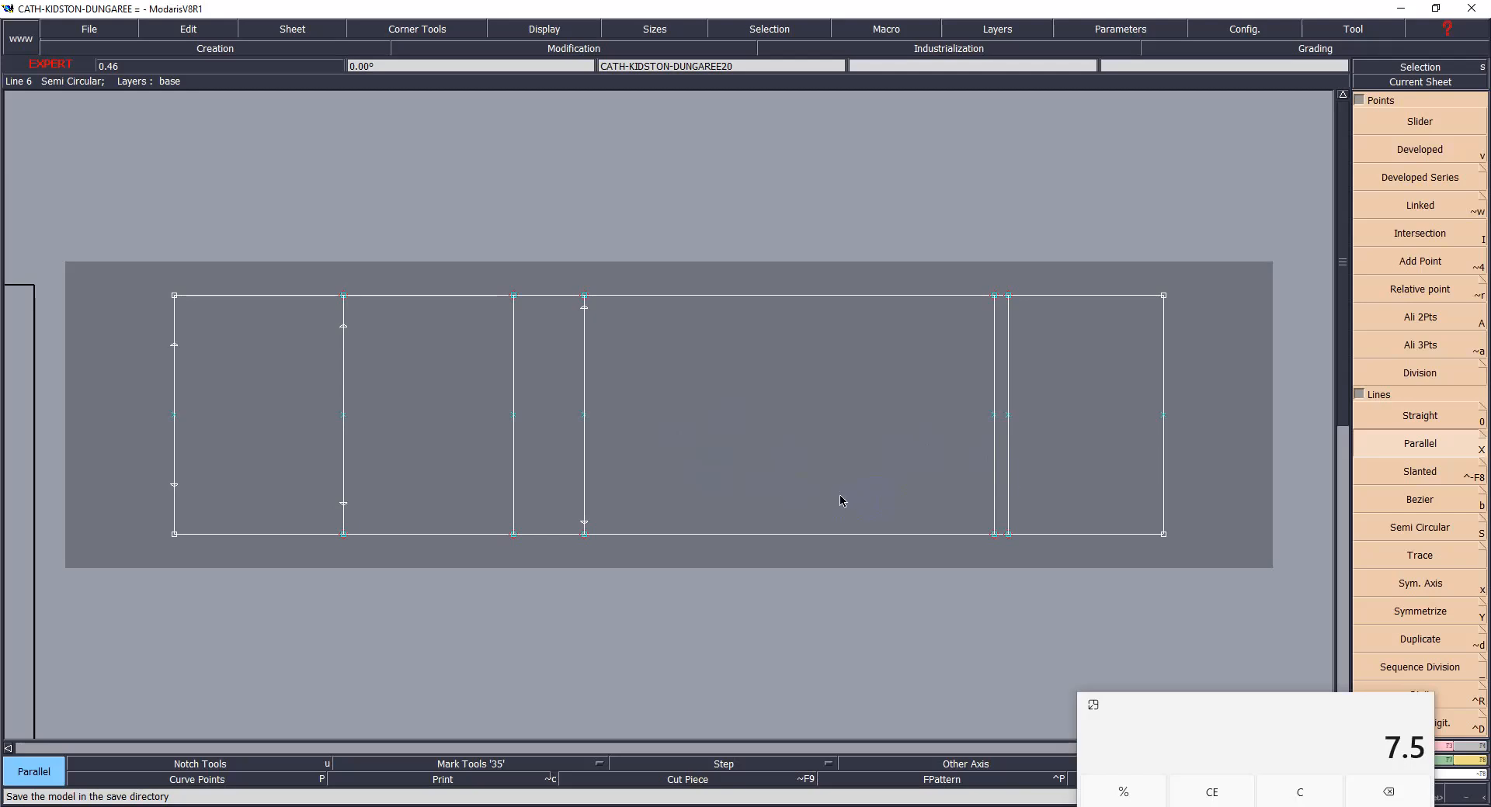
- Check the widths in the Excel measurement chart and display the recorded length measurements in Modaris
key(alt+Tab)
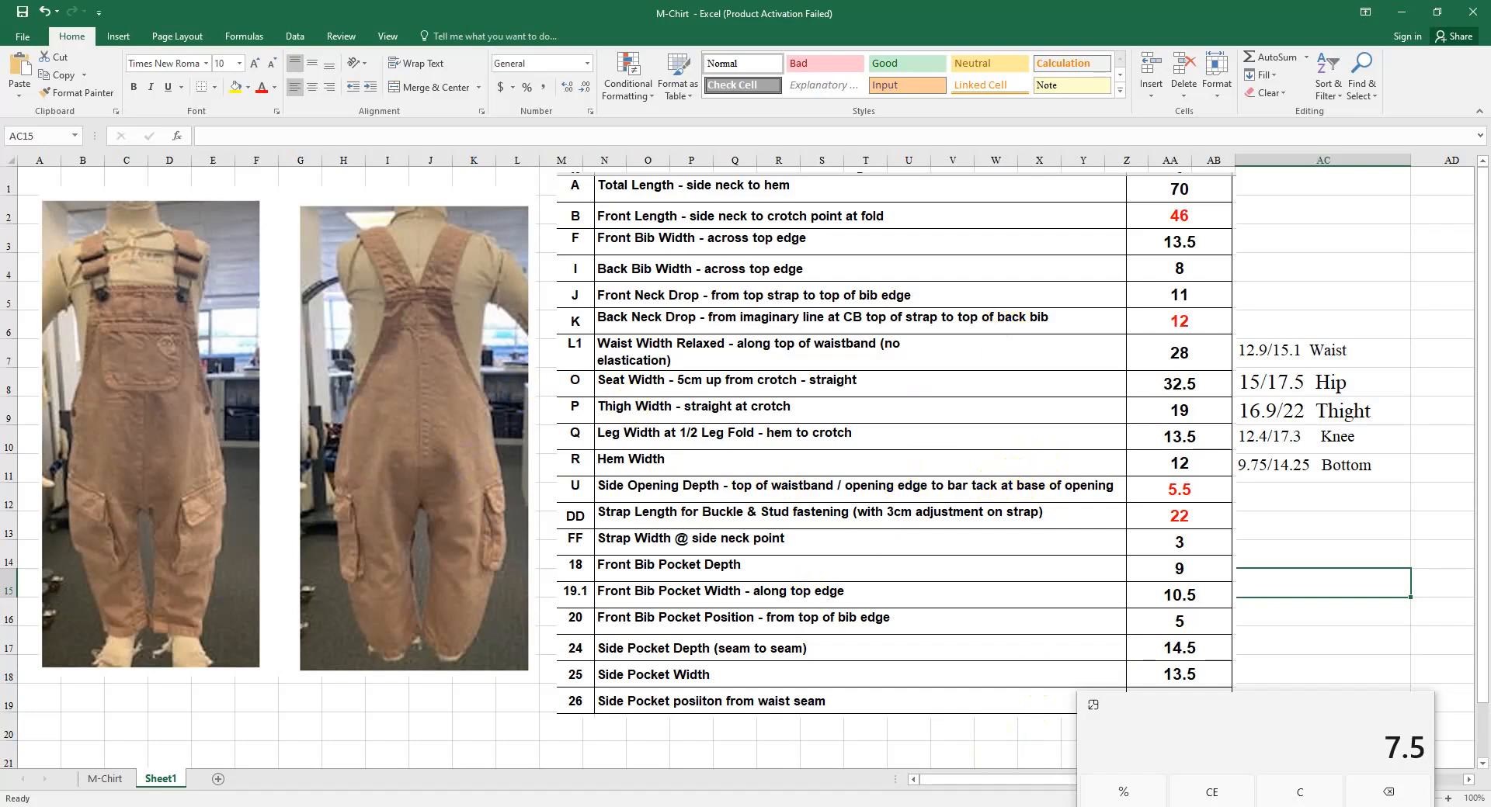
click(1052, 806)
click(948, 734)
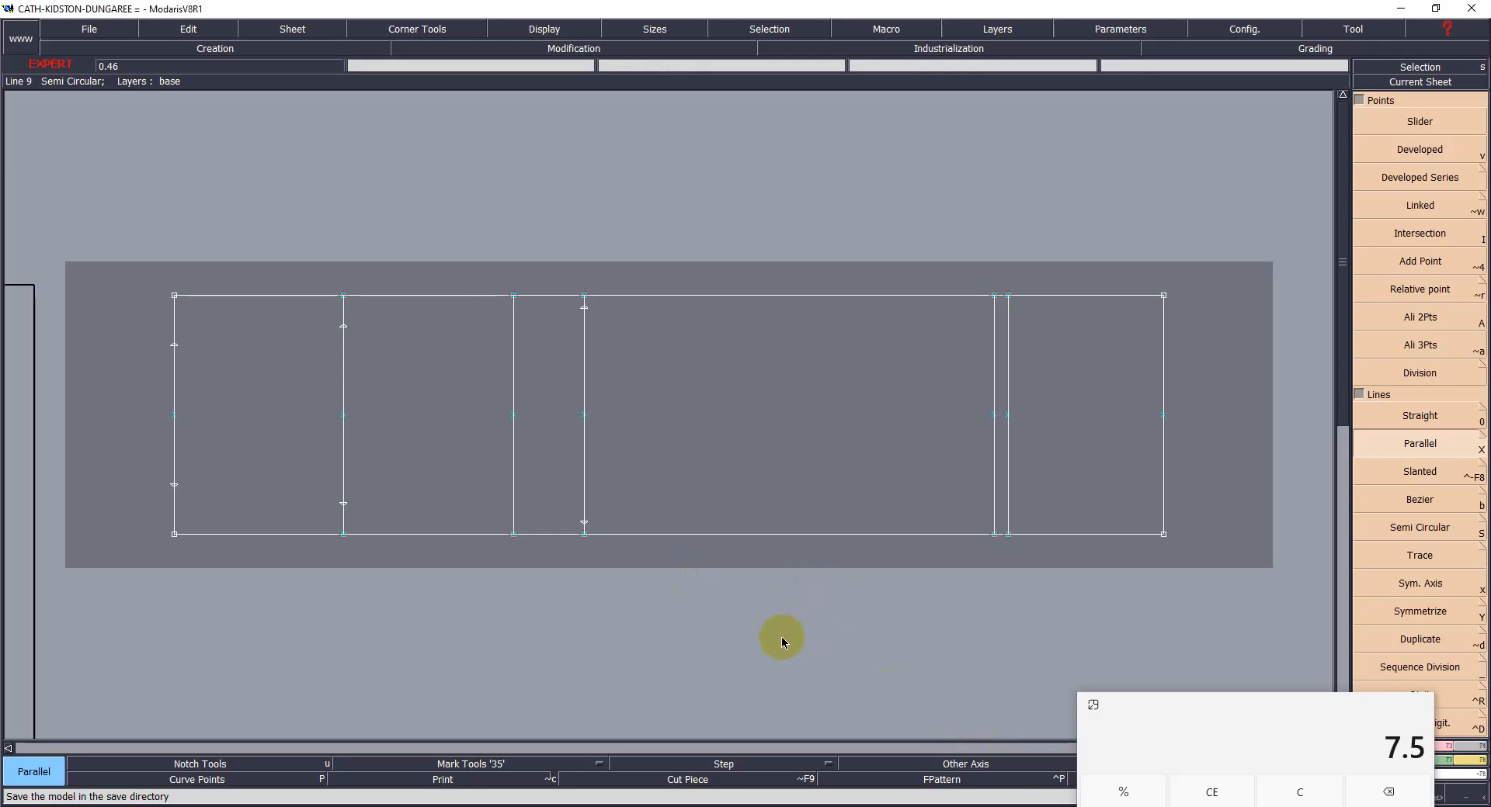
key(l)
click(916, 693)
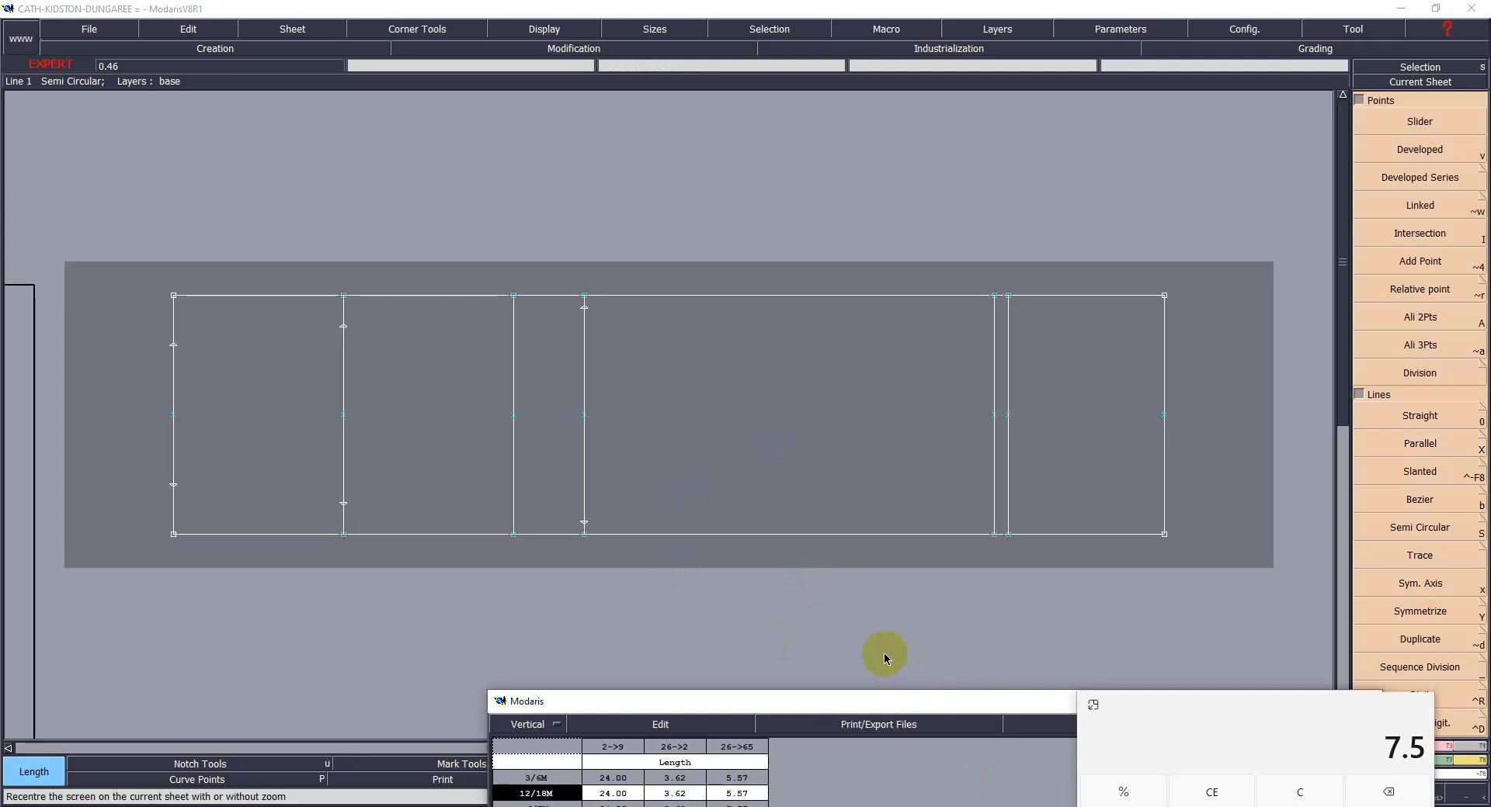
click(798, 620)
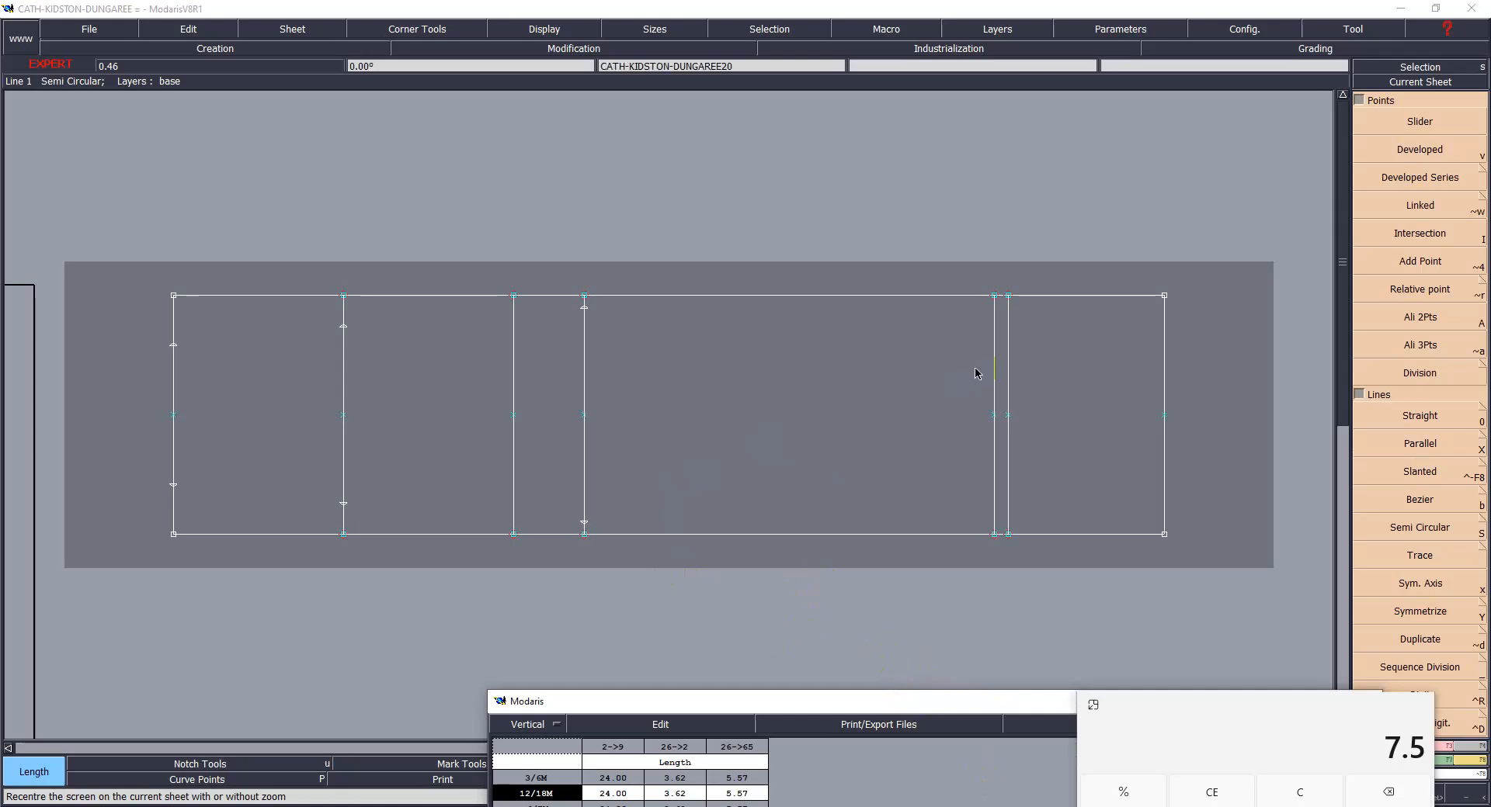
- Create developed points on the rectangle's right edge at 3.6 cm and about 5.6 cm from its upper corner
key(v)
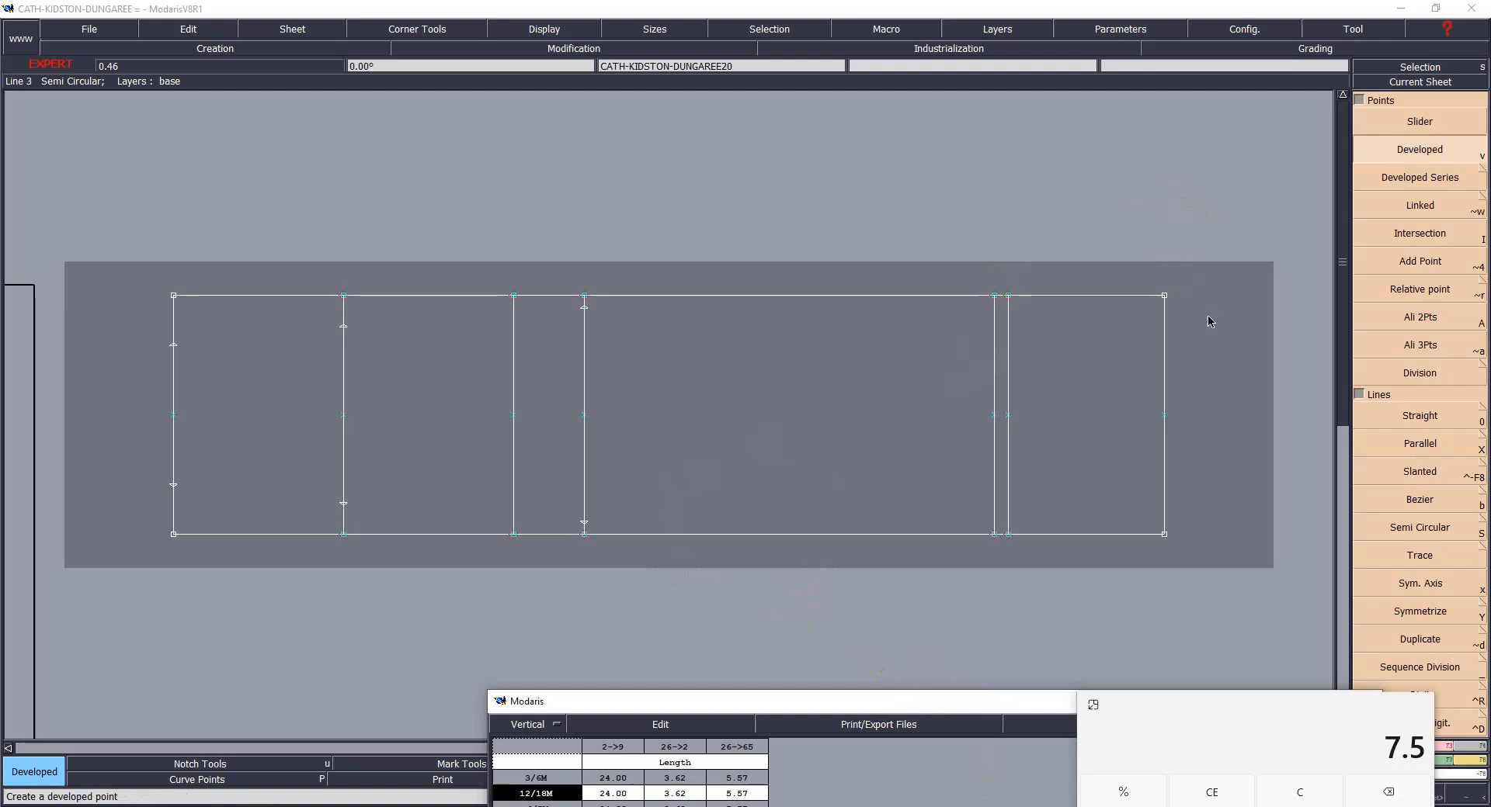
click(1162, 299)
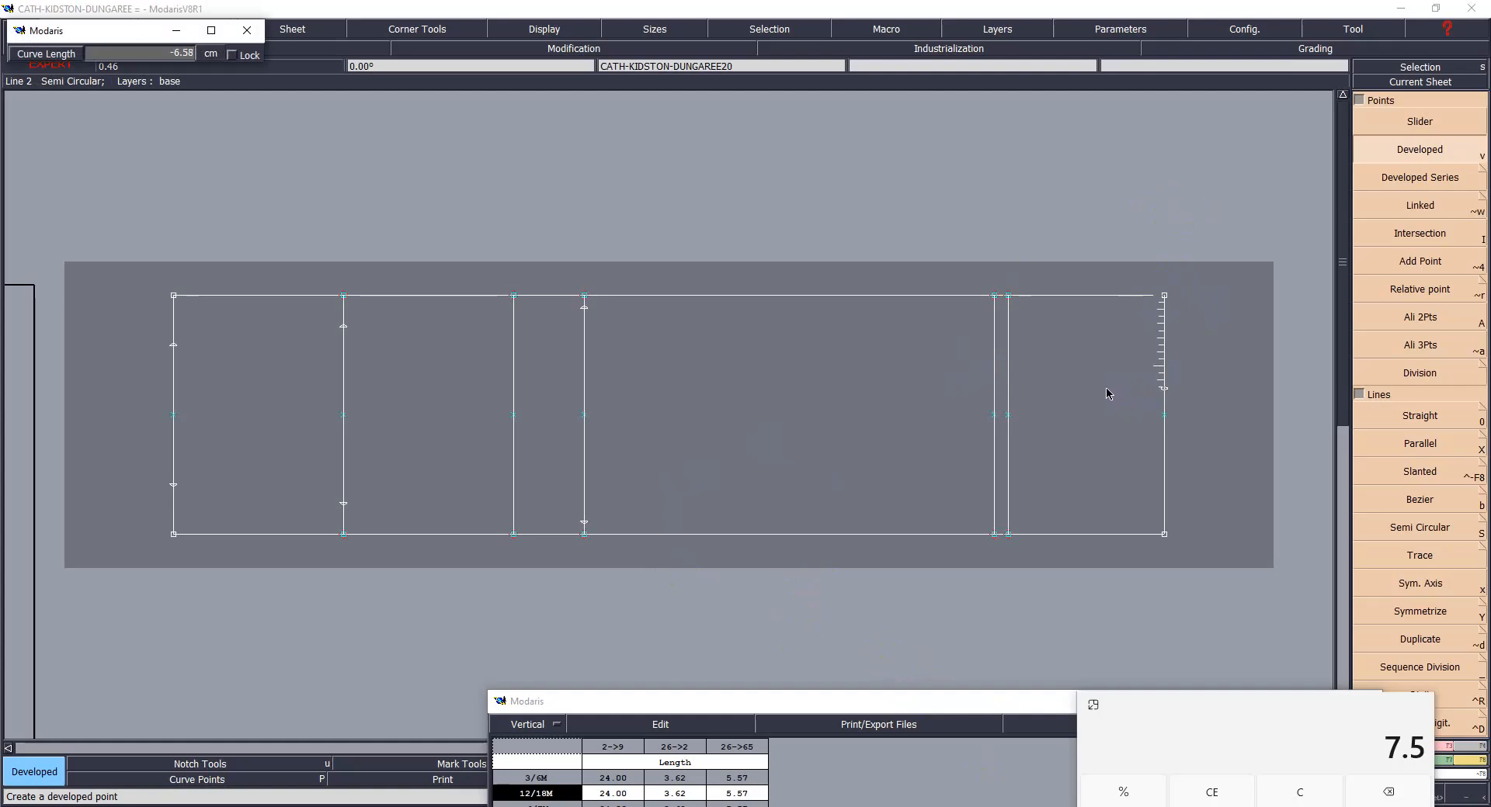
text(-7.50)
key(BackSpace)
text(-3.75)
key(Return)
click(1164, 300)
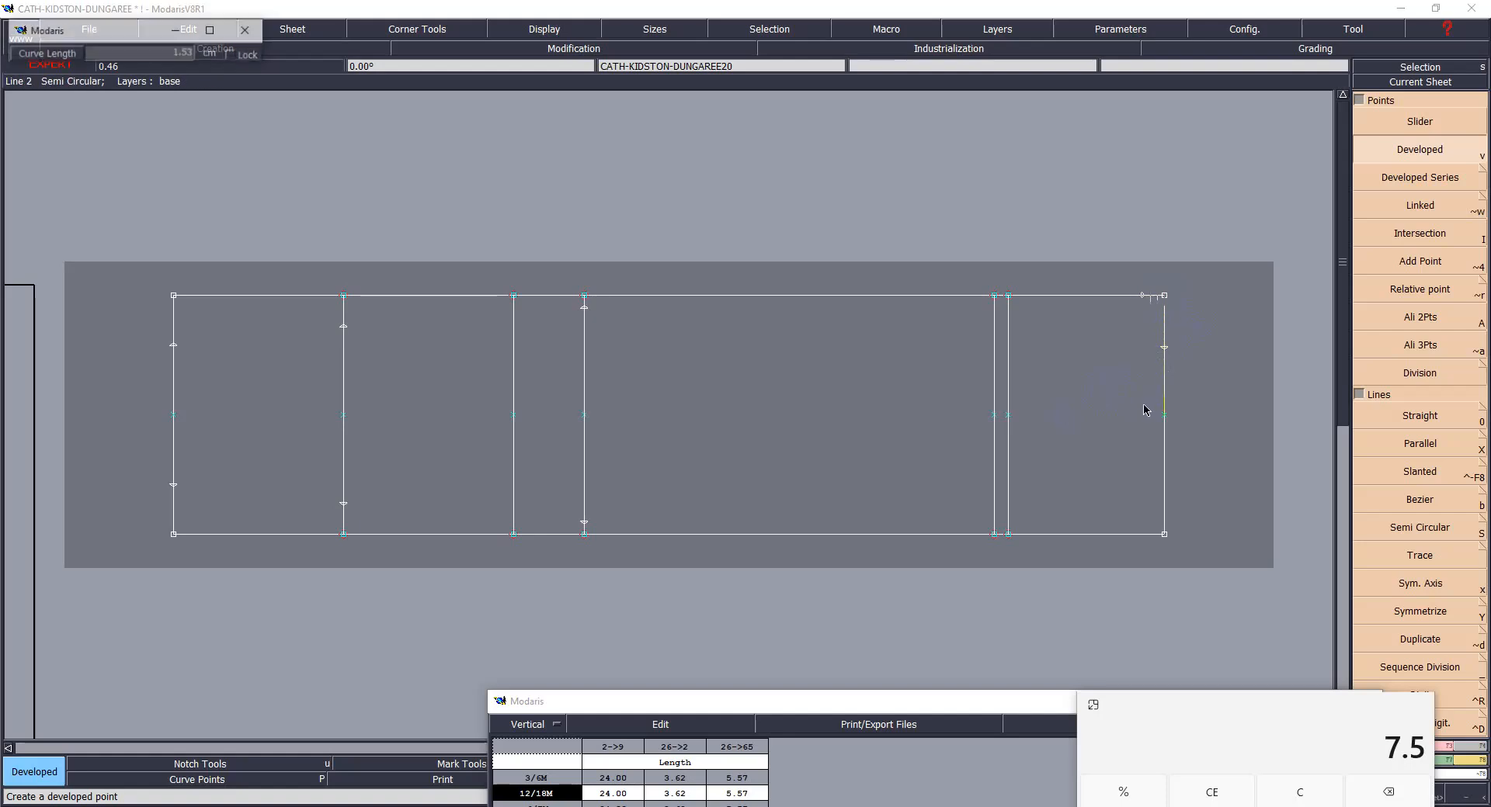
key(BackSpace)
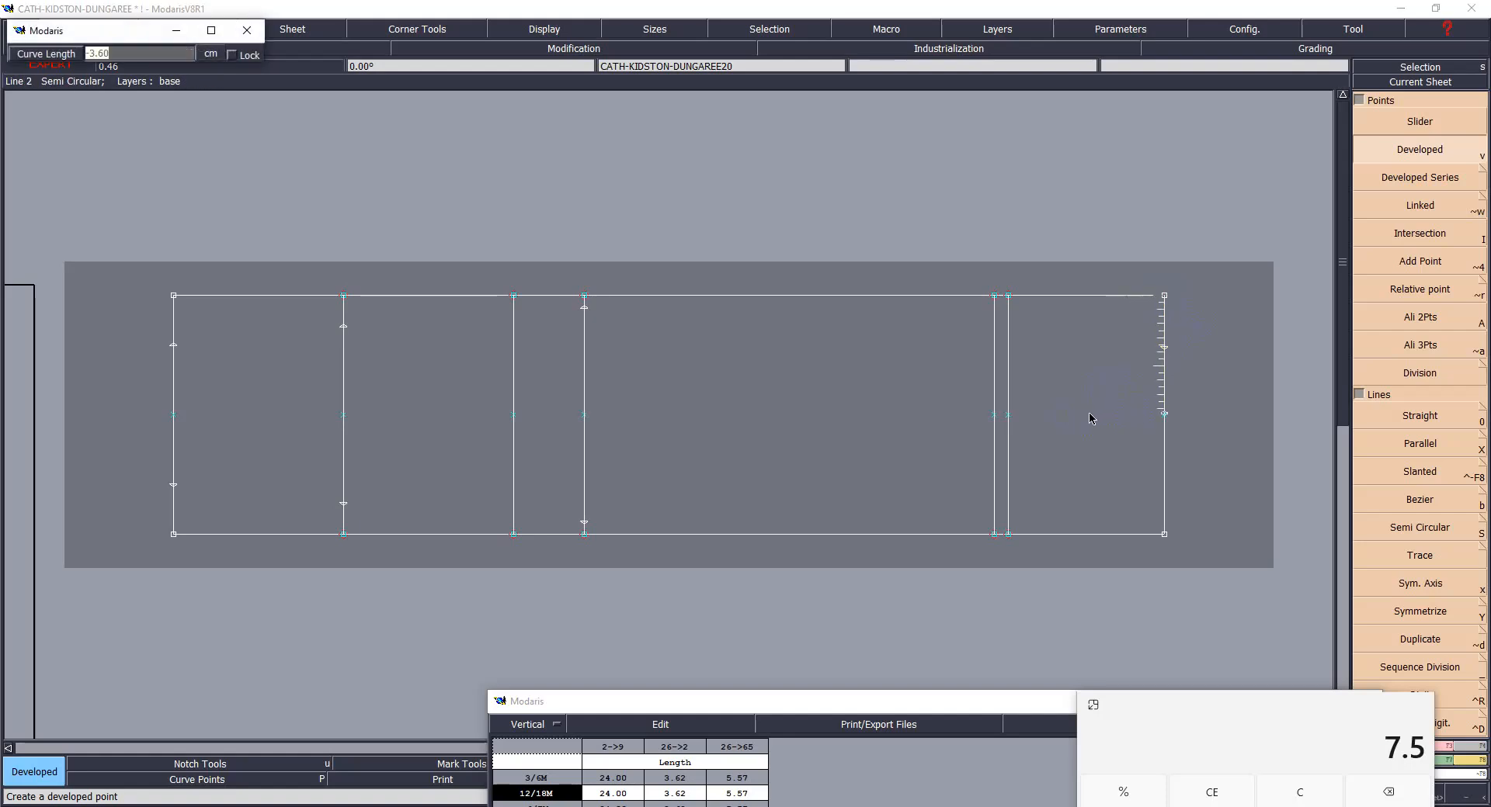
key(Return)
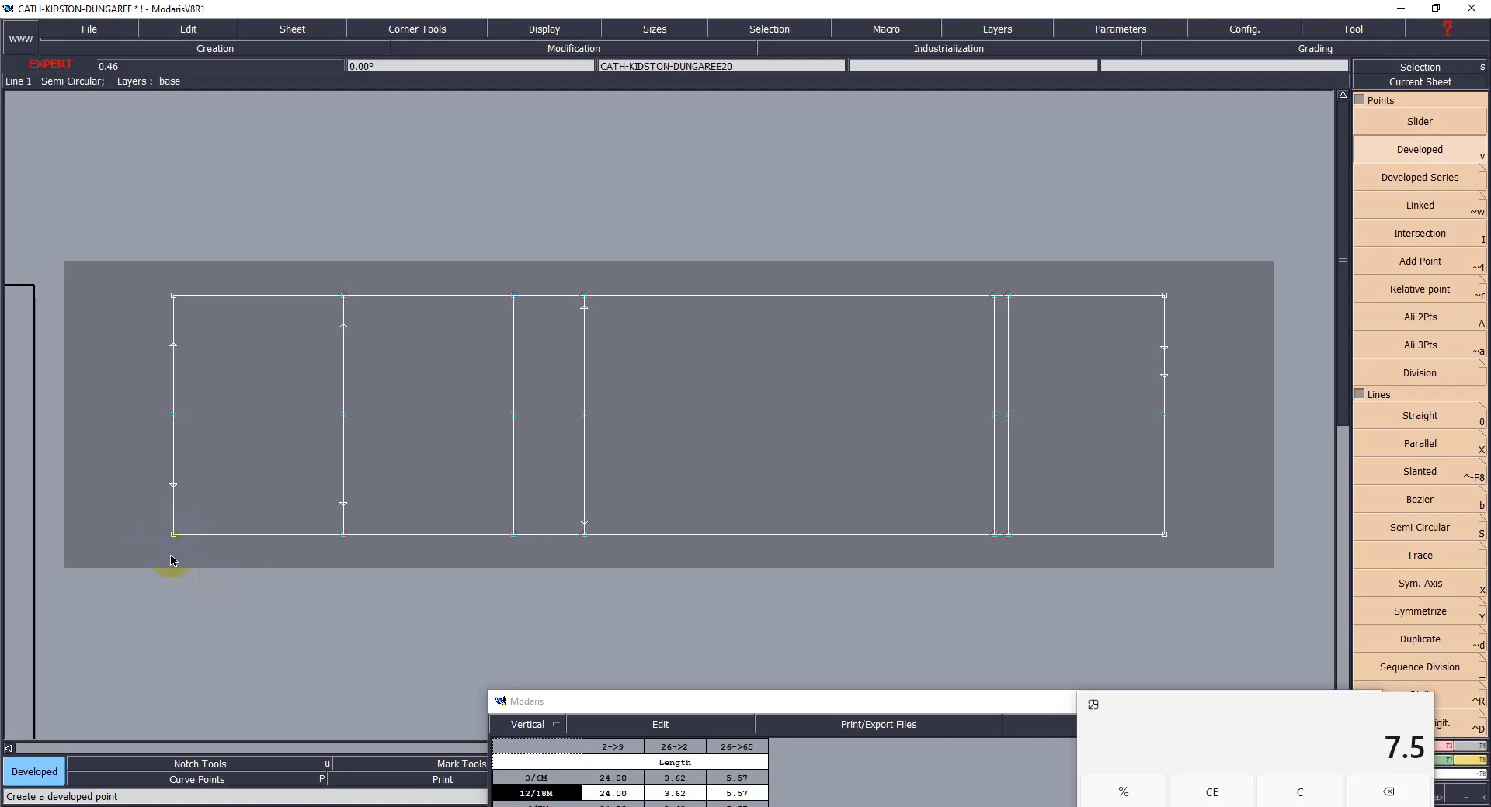
- Create a parallel line 47.2 cm from the rectangle's left edge and save the model
key(shift+x)
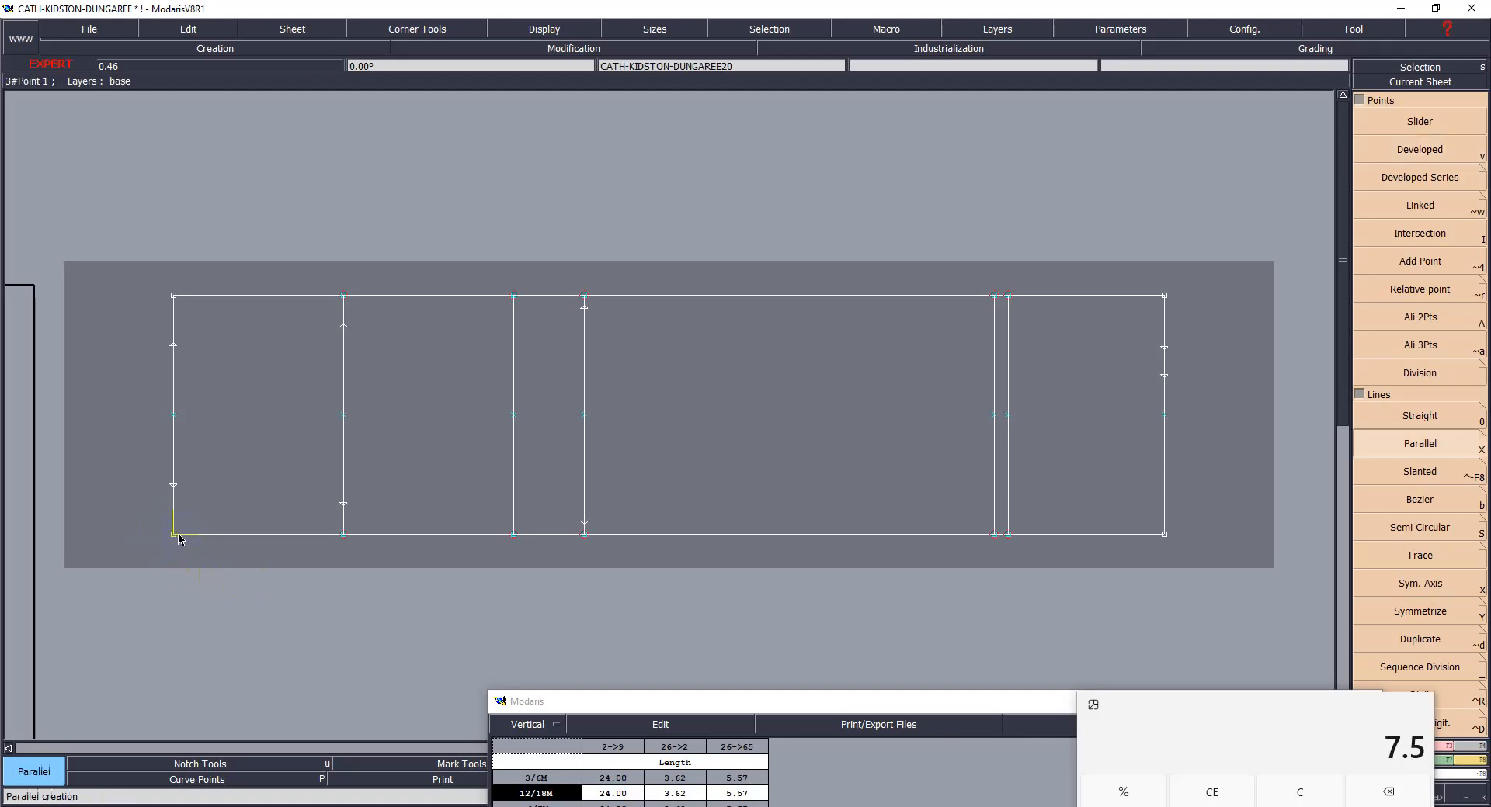
click(176, 444)
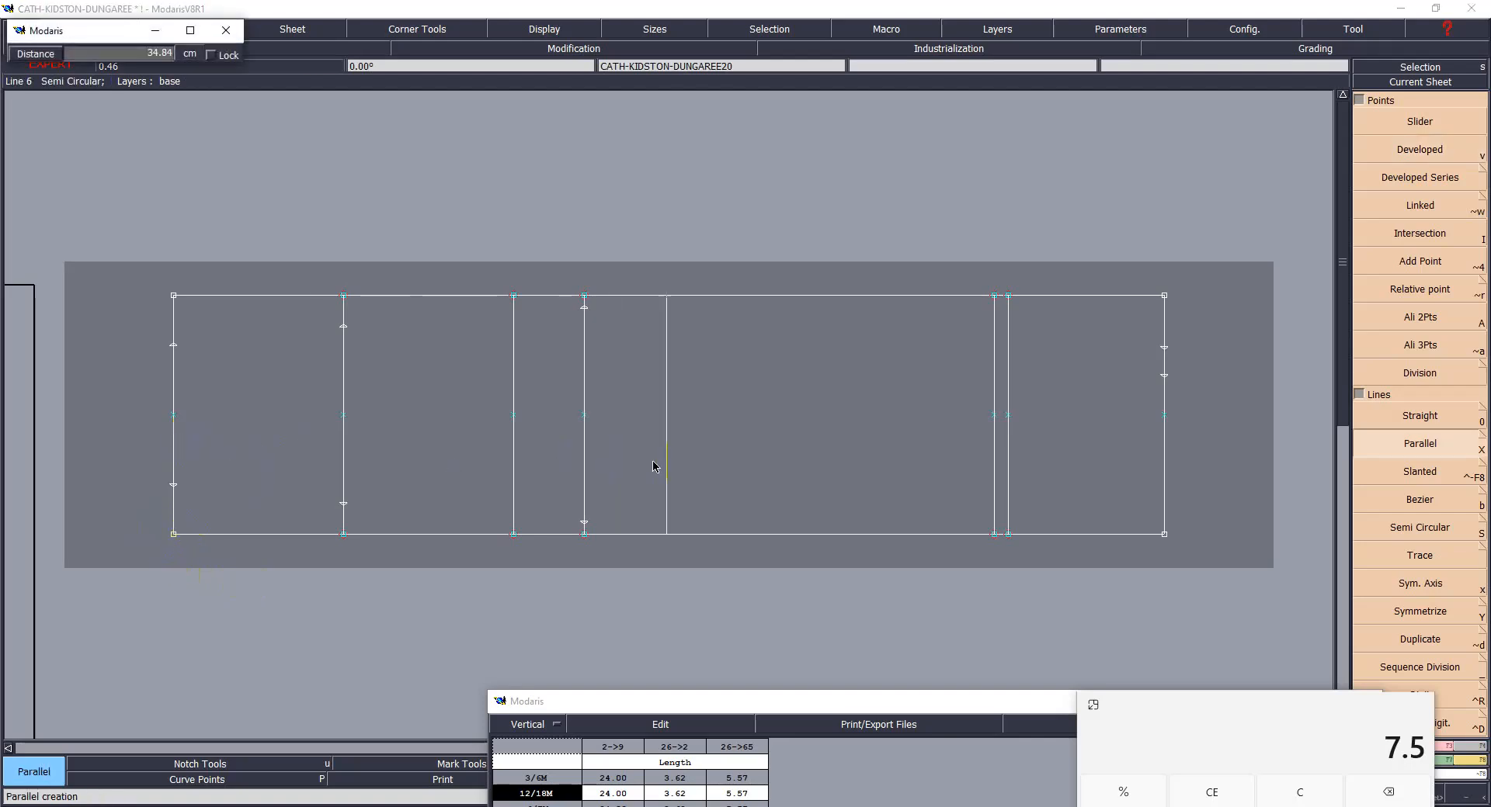
text(47.2)
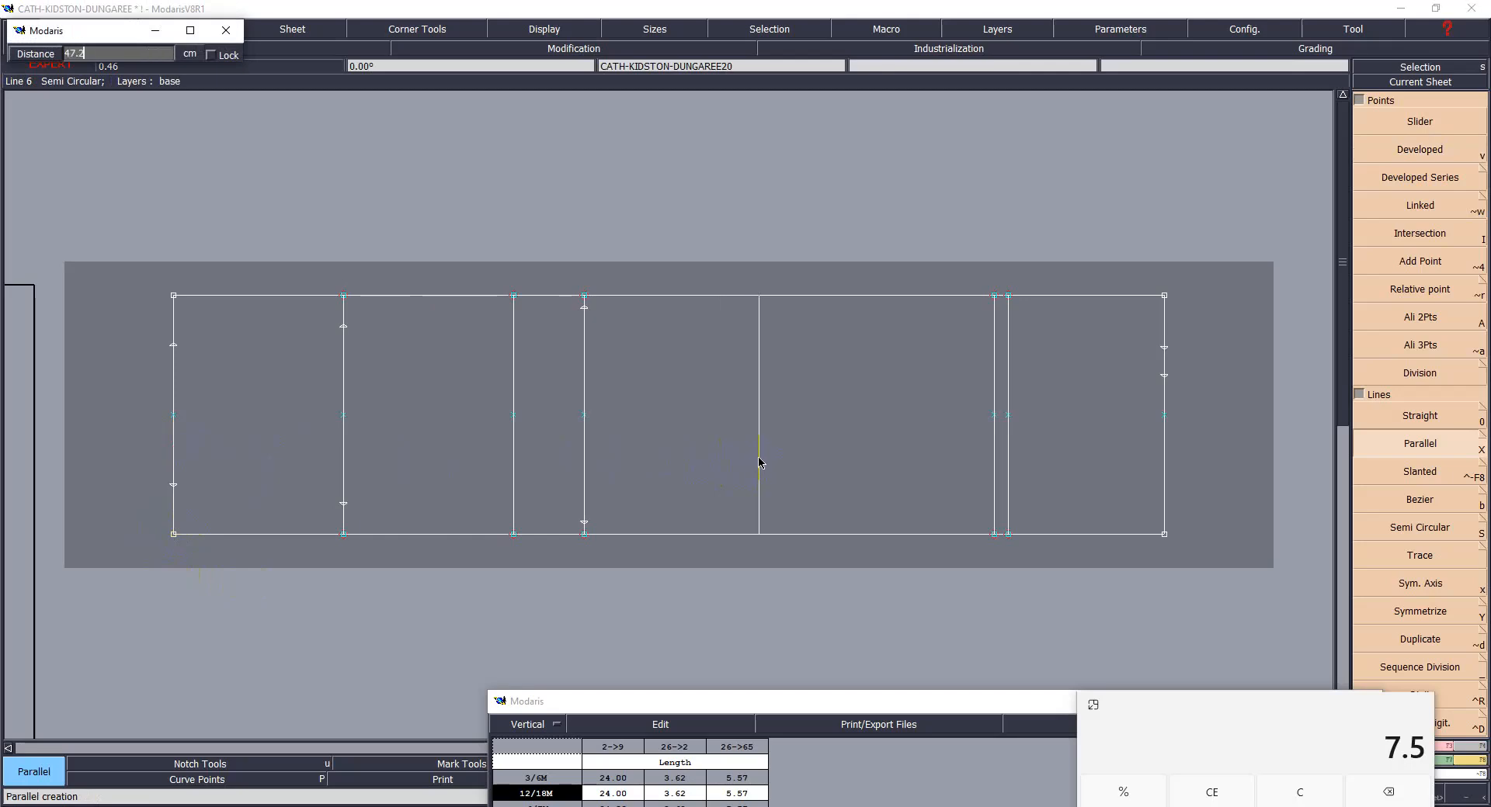
key(Return)
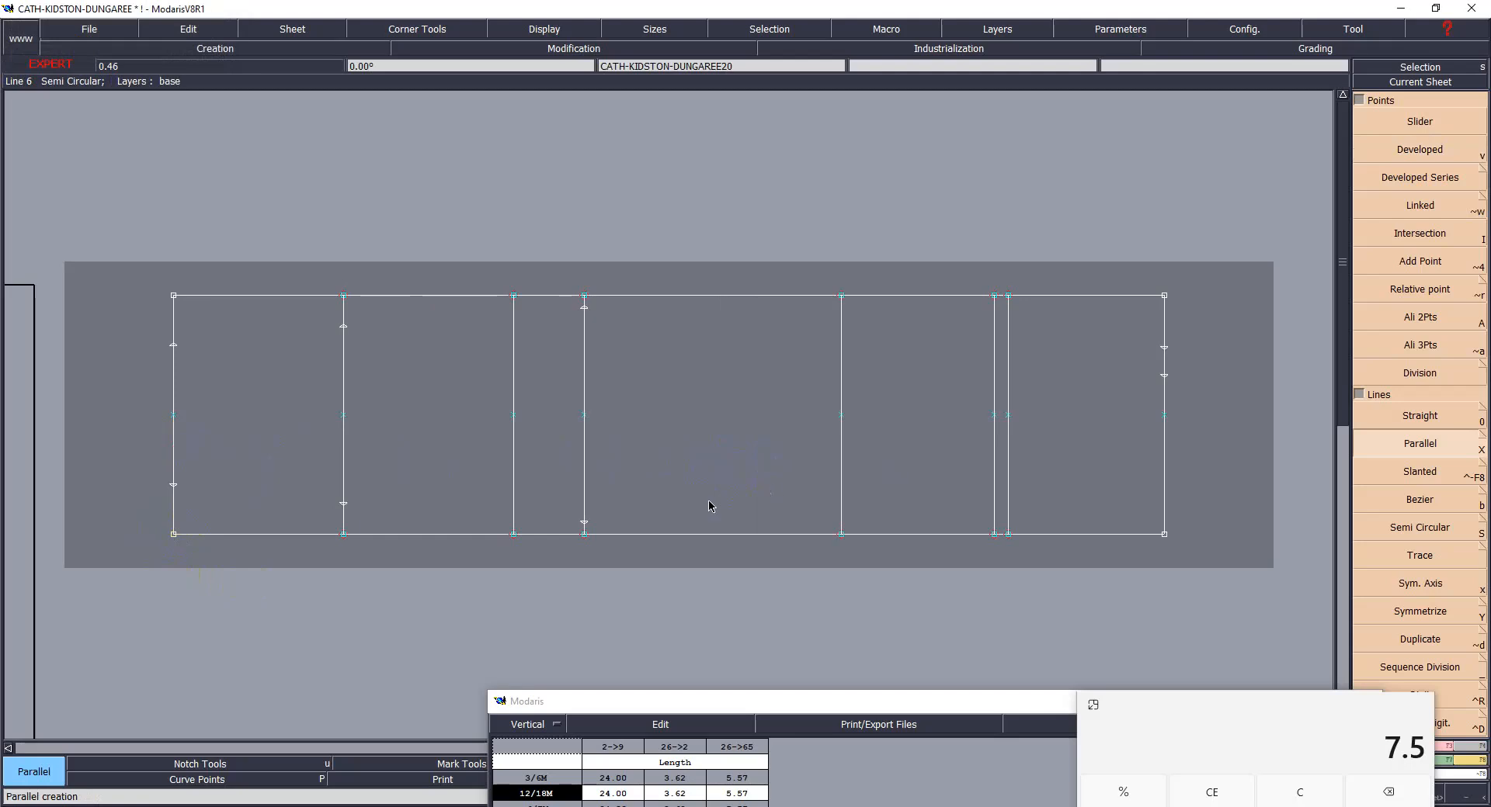
key(ctrl+s)
click(650, 498)
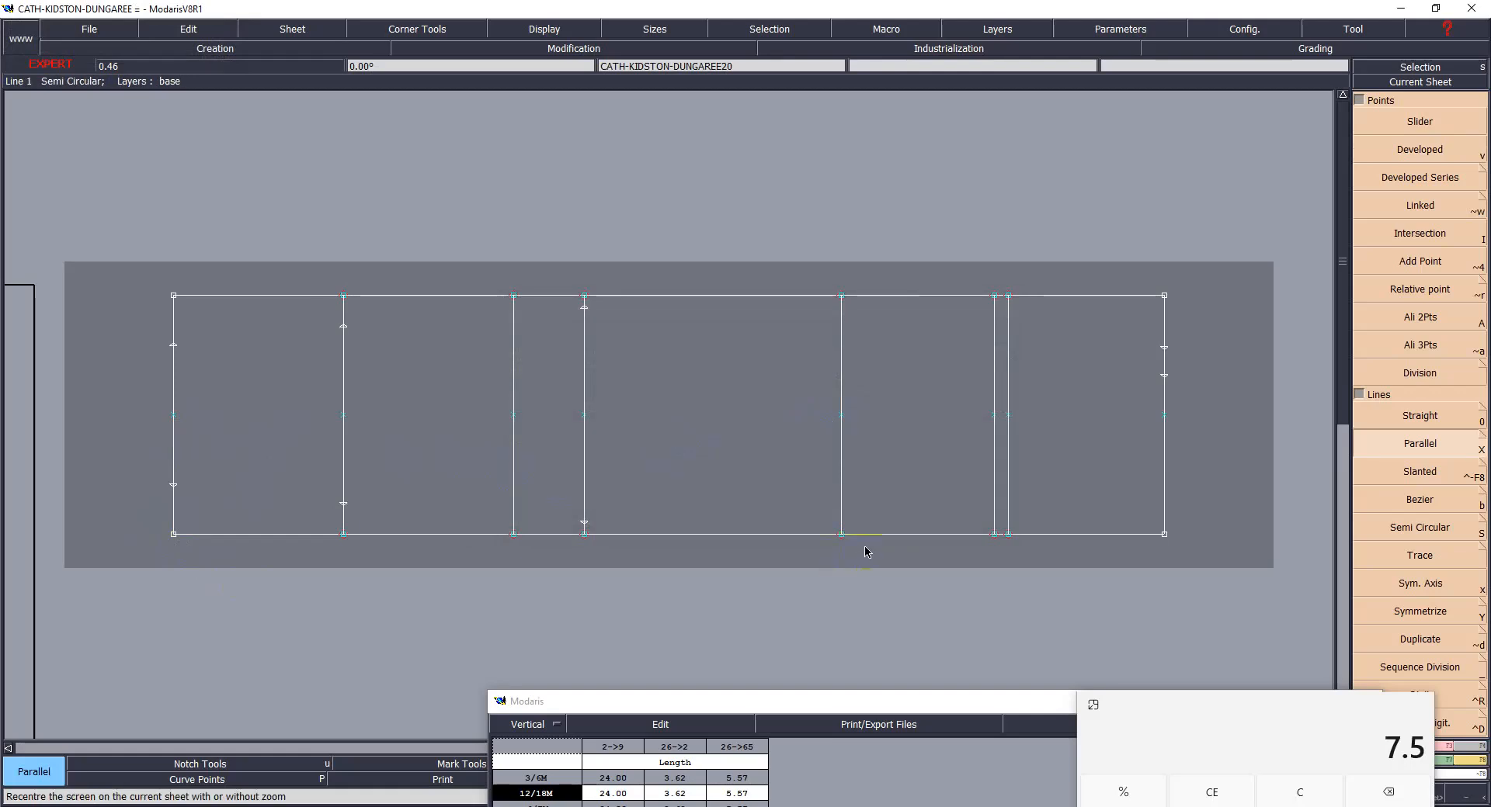
- Create a developed point 1.2 cm up from the lower end of the 47.2 cm parallel line
key(v)
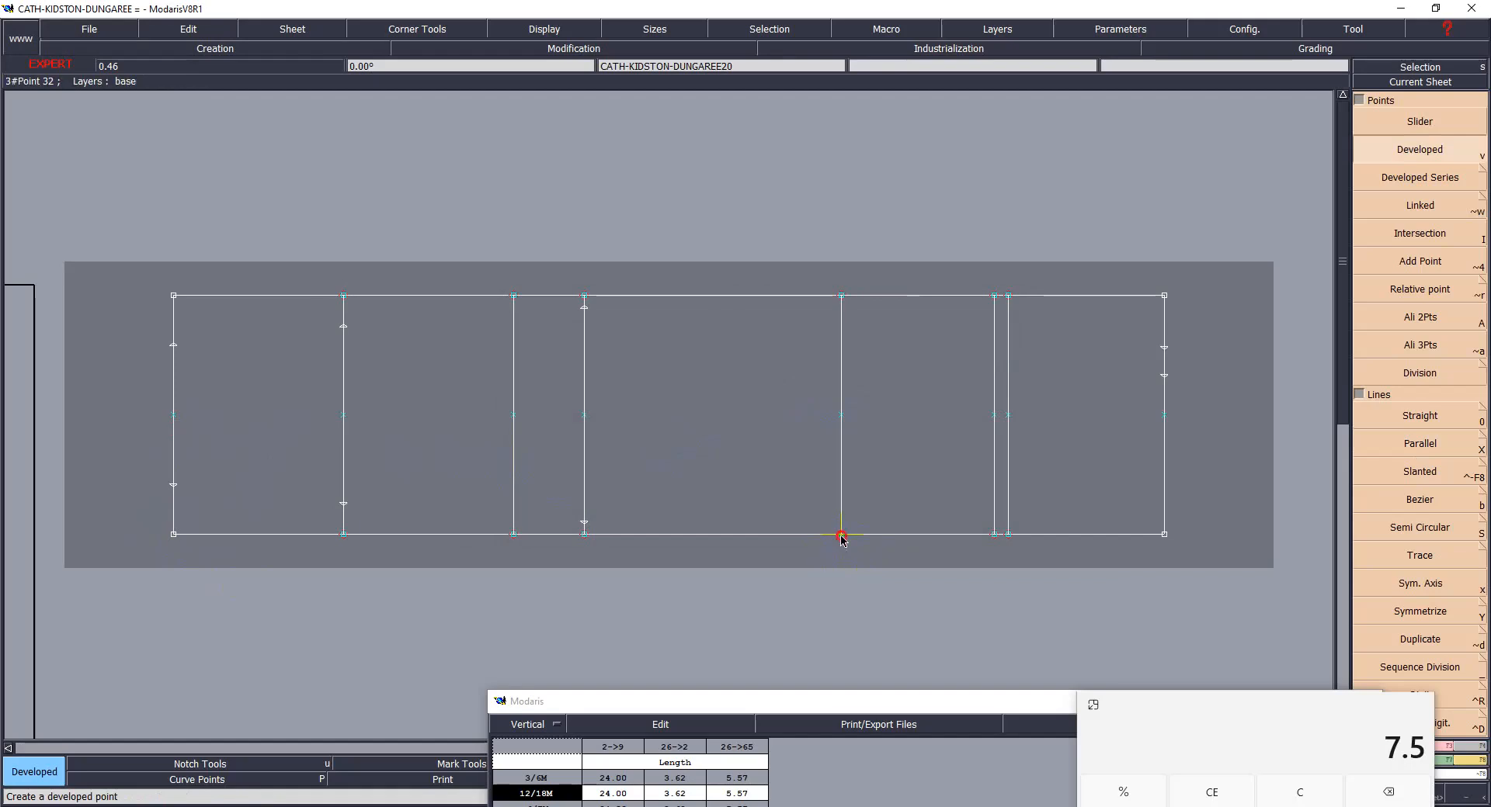
click(841, 534)
key(BackSpace)
text(-1.2)
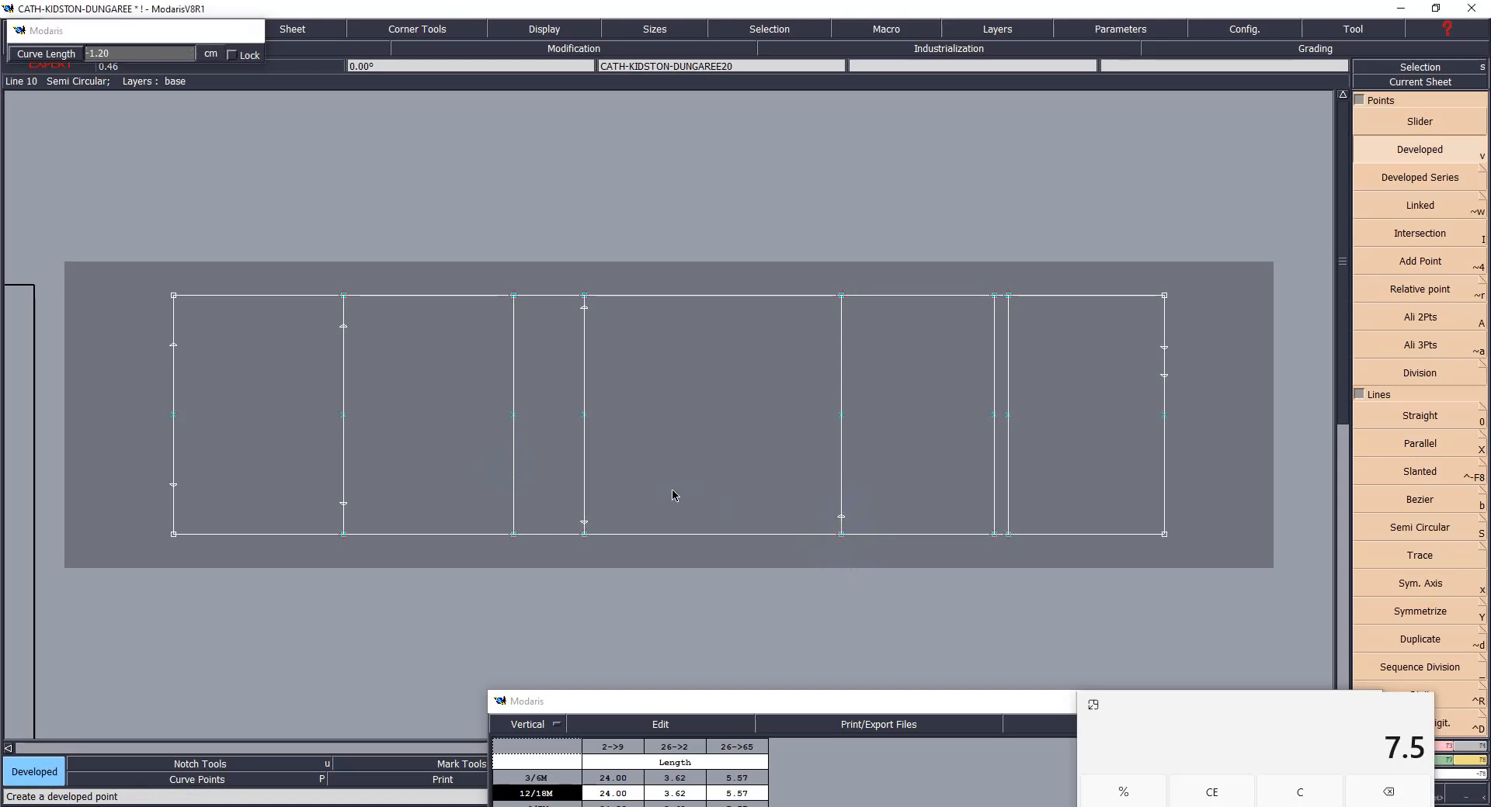
key(Return)
click(704, 567)
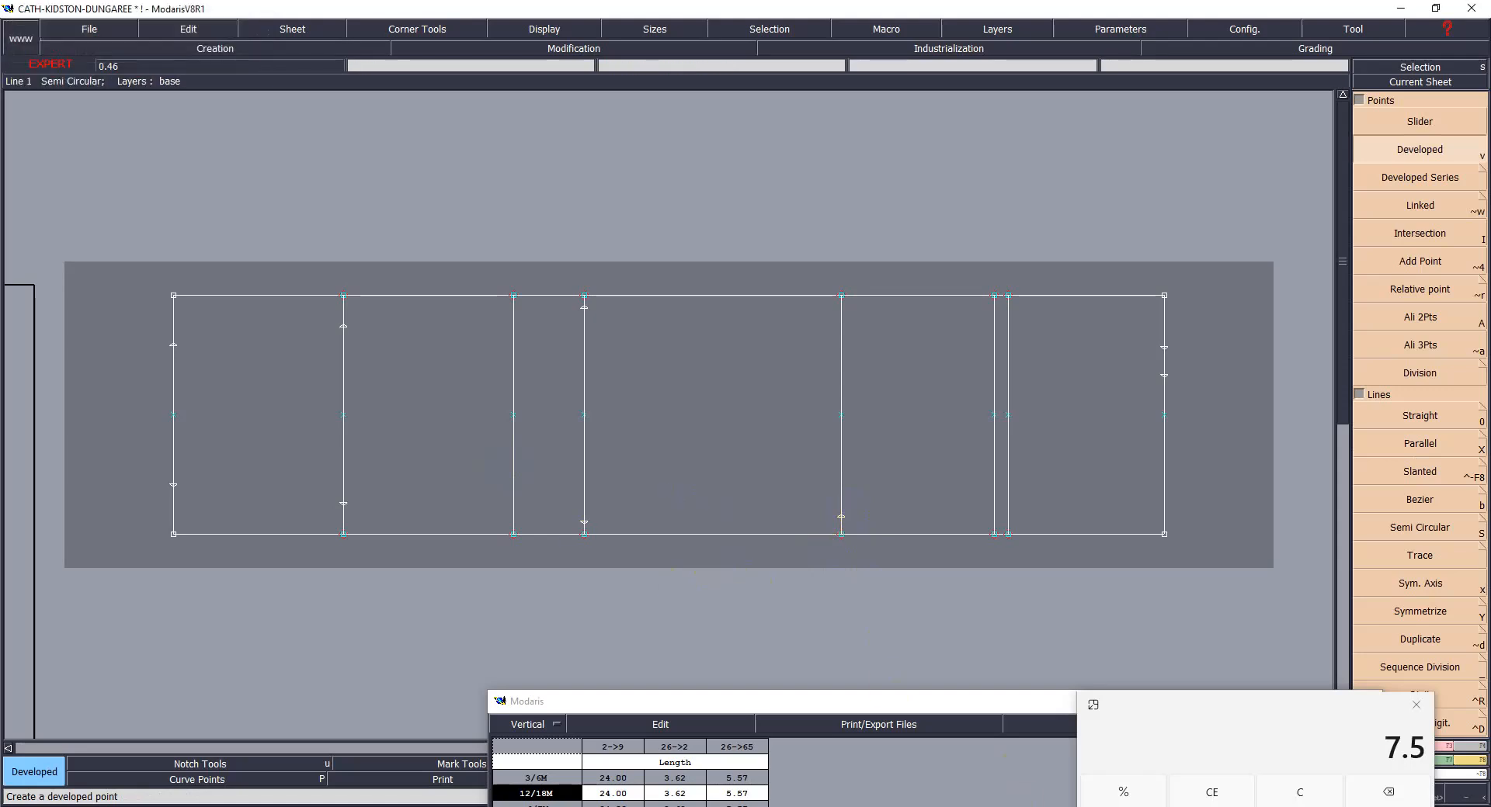
- Look up the front waist width in the Excel chart and create a developed point 12.9 cm above the lower waist point in Modaris
click(1017, 803)
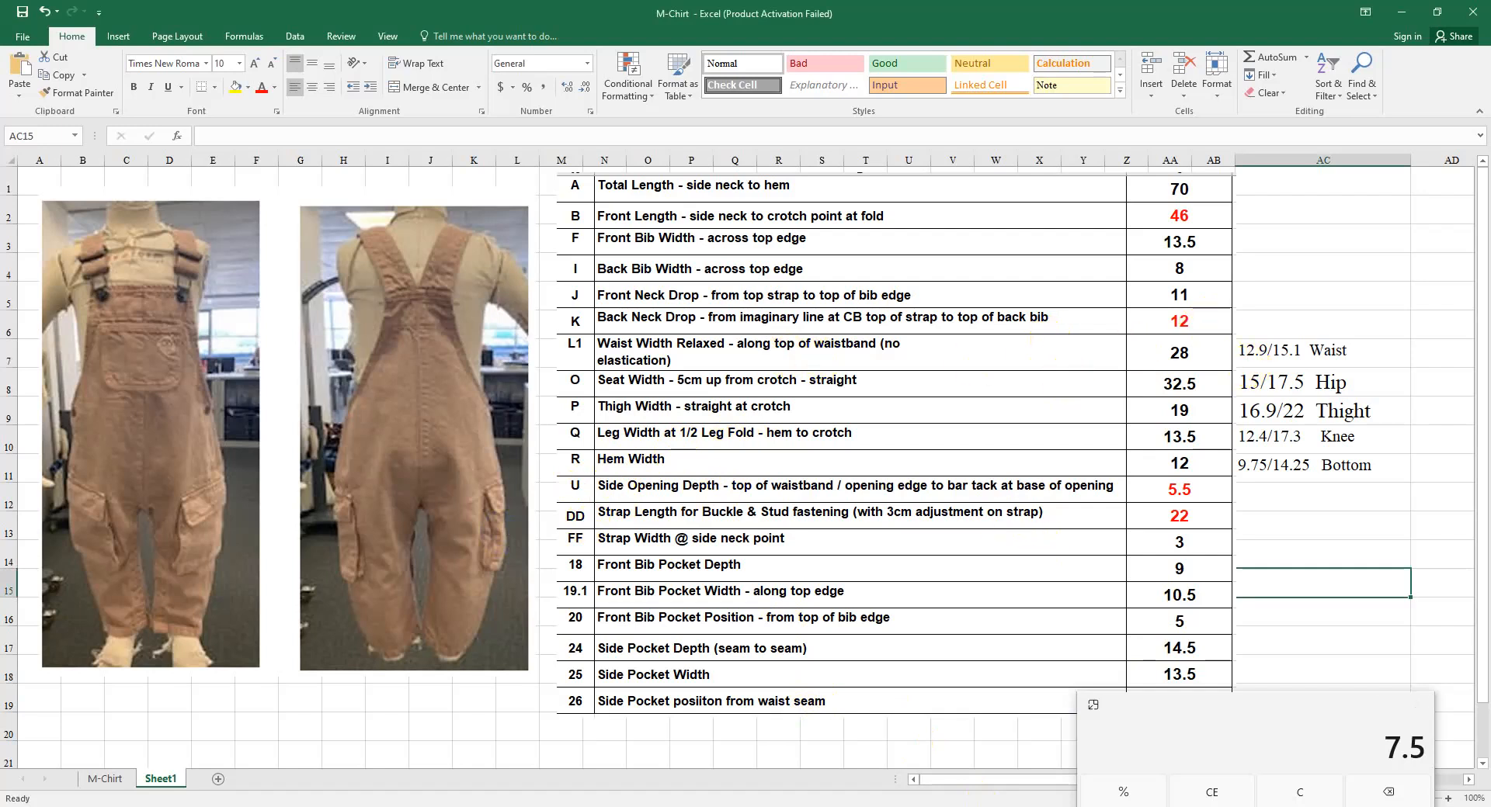
mouse_move(1002, 799)
click(943, 780)
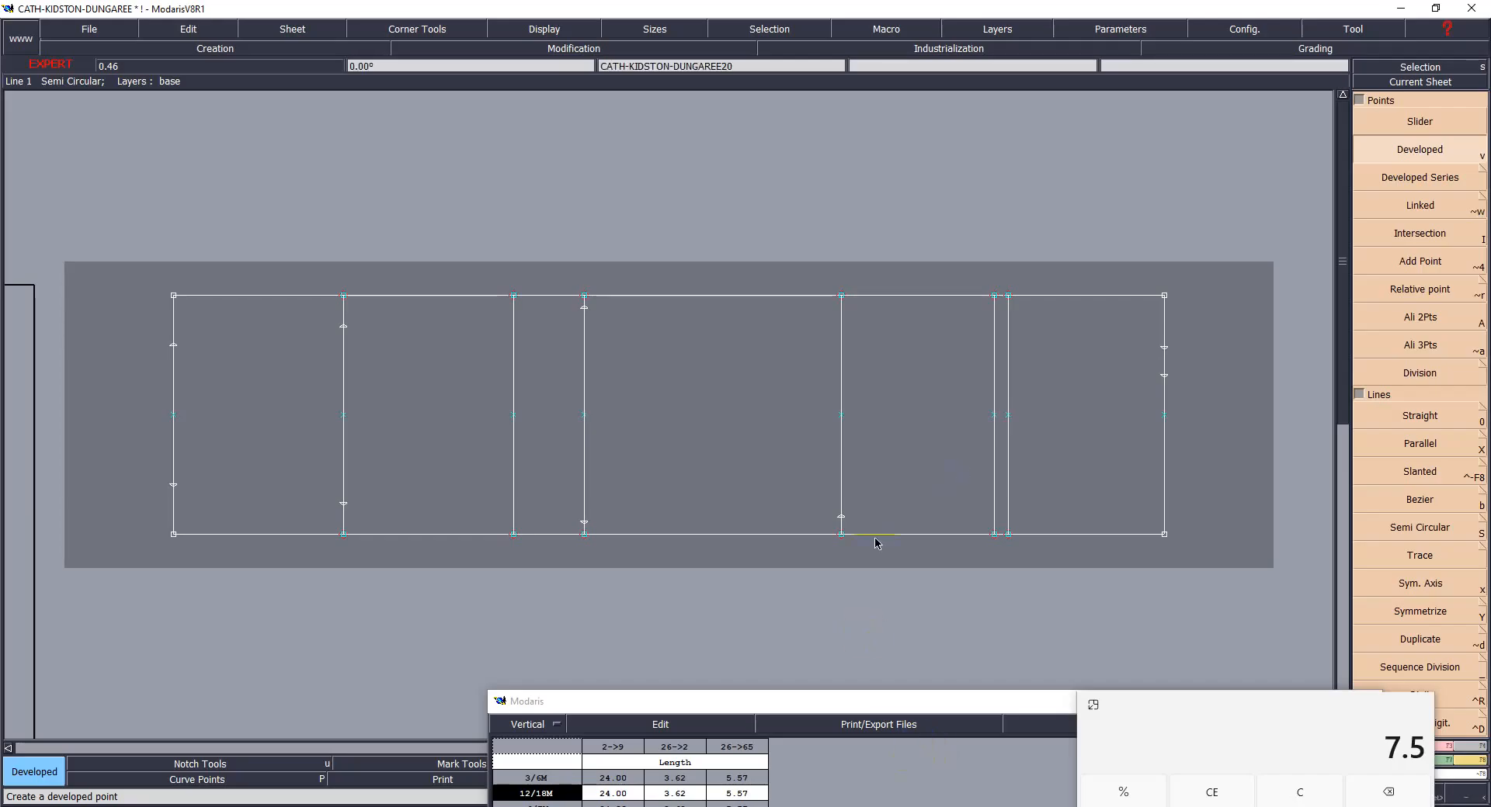
drag(843, 508, 853, 388)
key(BackSpace)
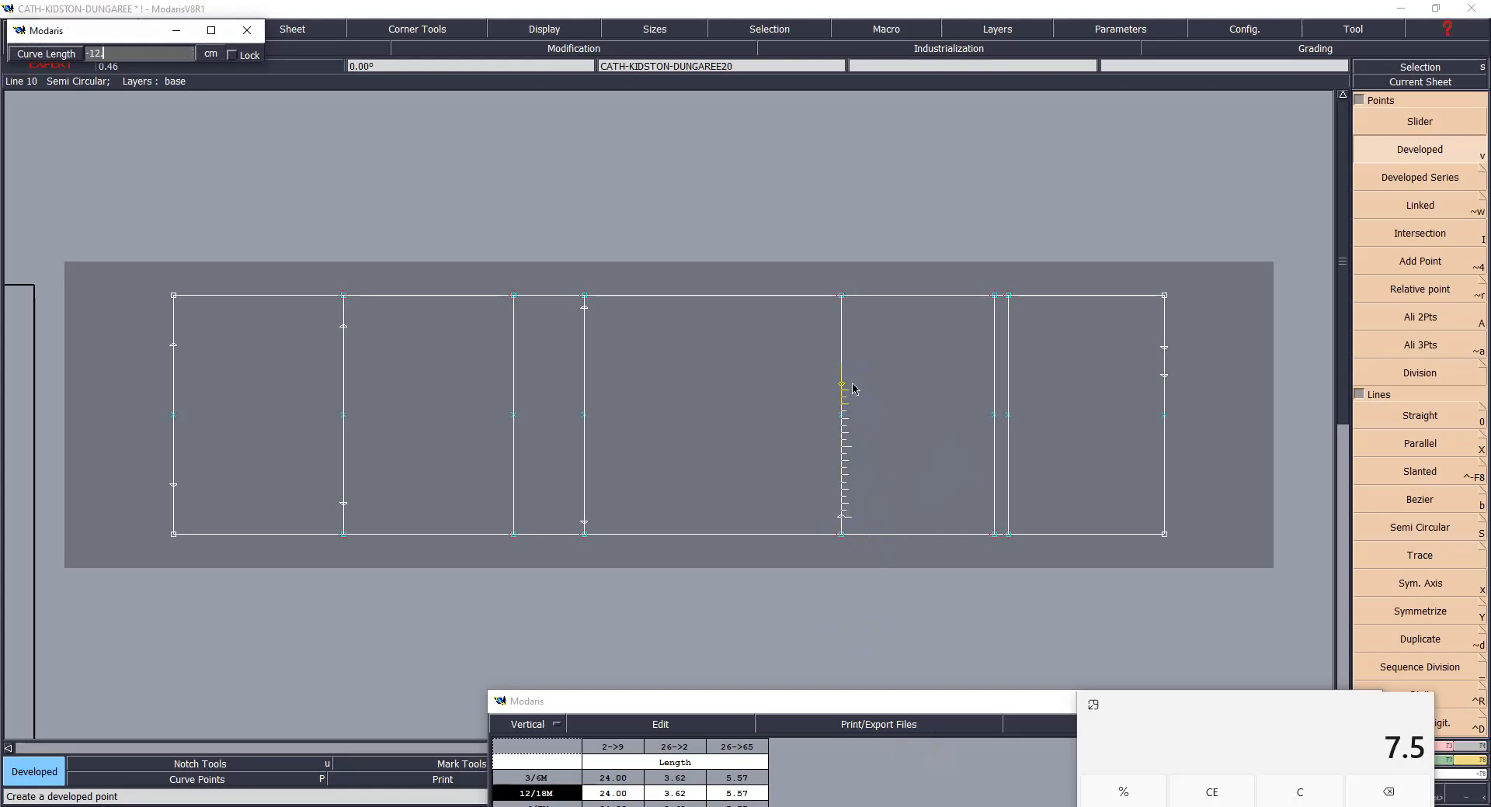
text(-12)
key(Return)
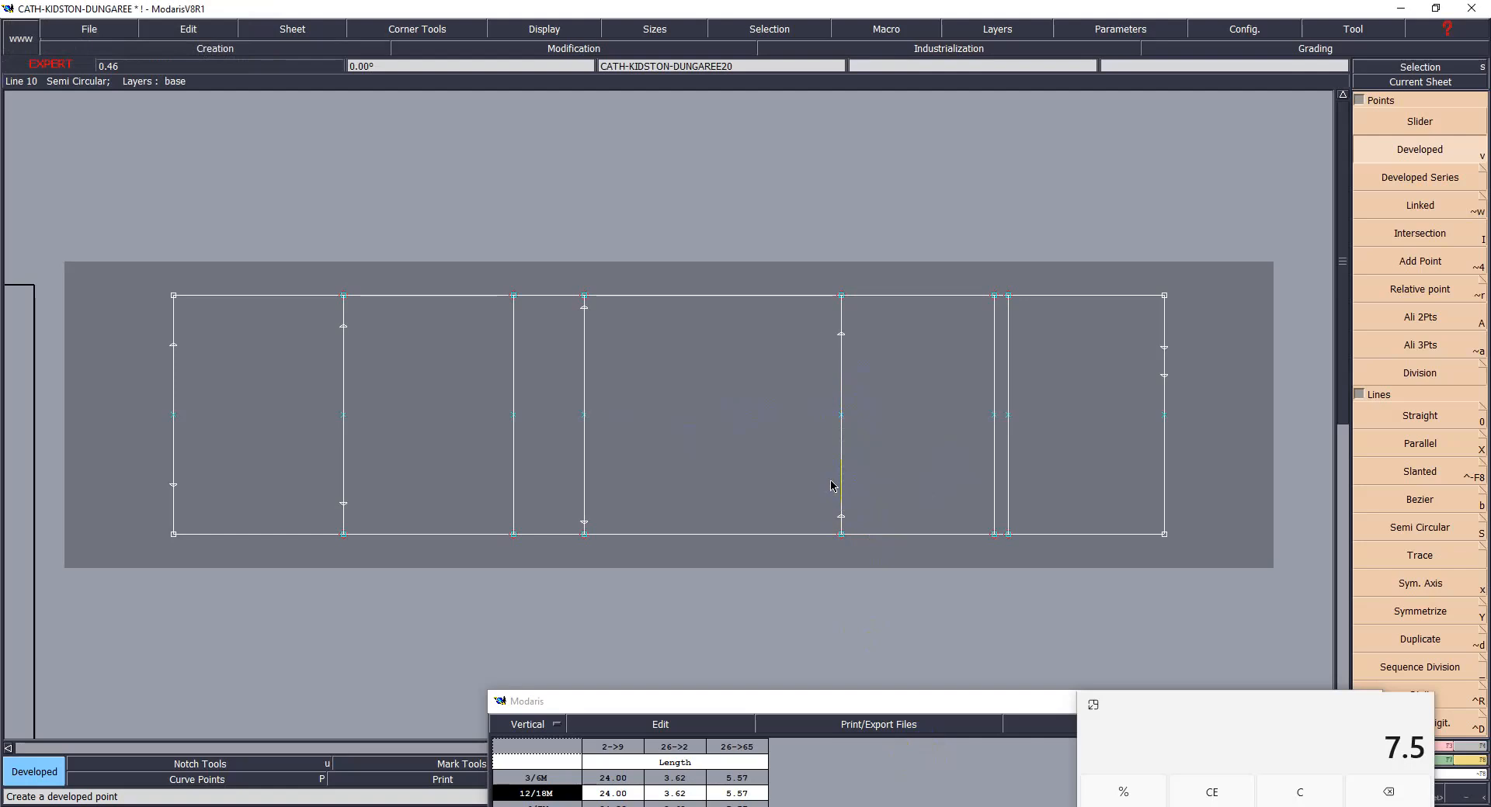
click(552, 622)
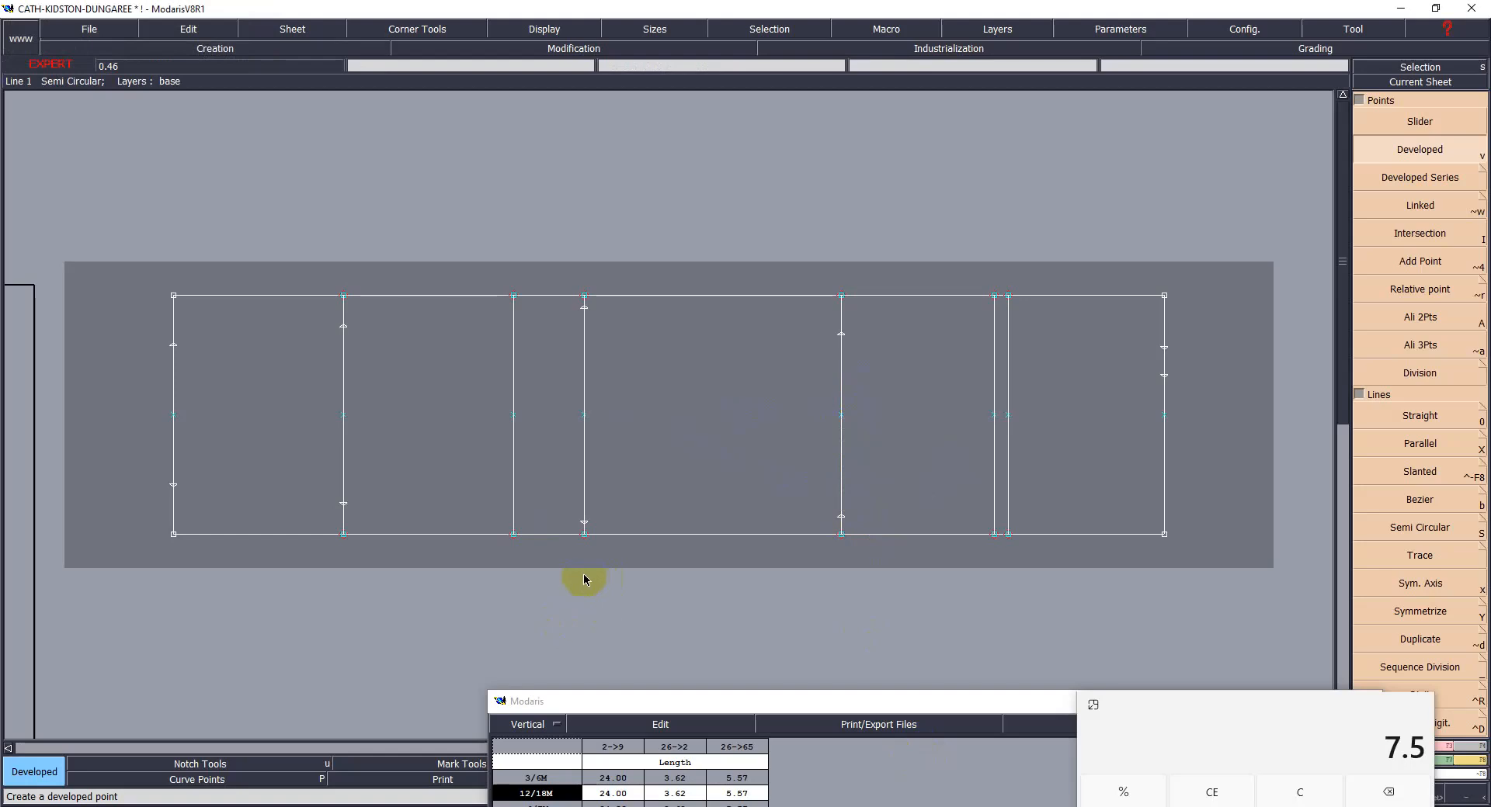
- Measure the distance from the lower hip-width point to the lower end of the hip line
click(599, 561)
key(l)
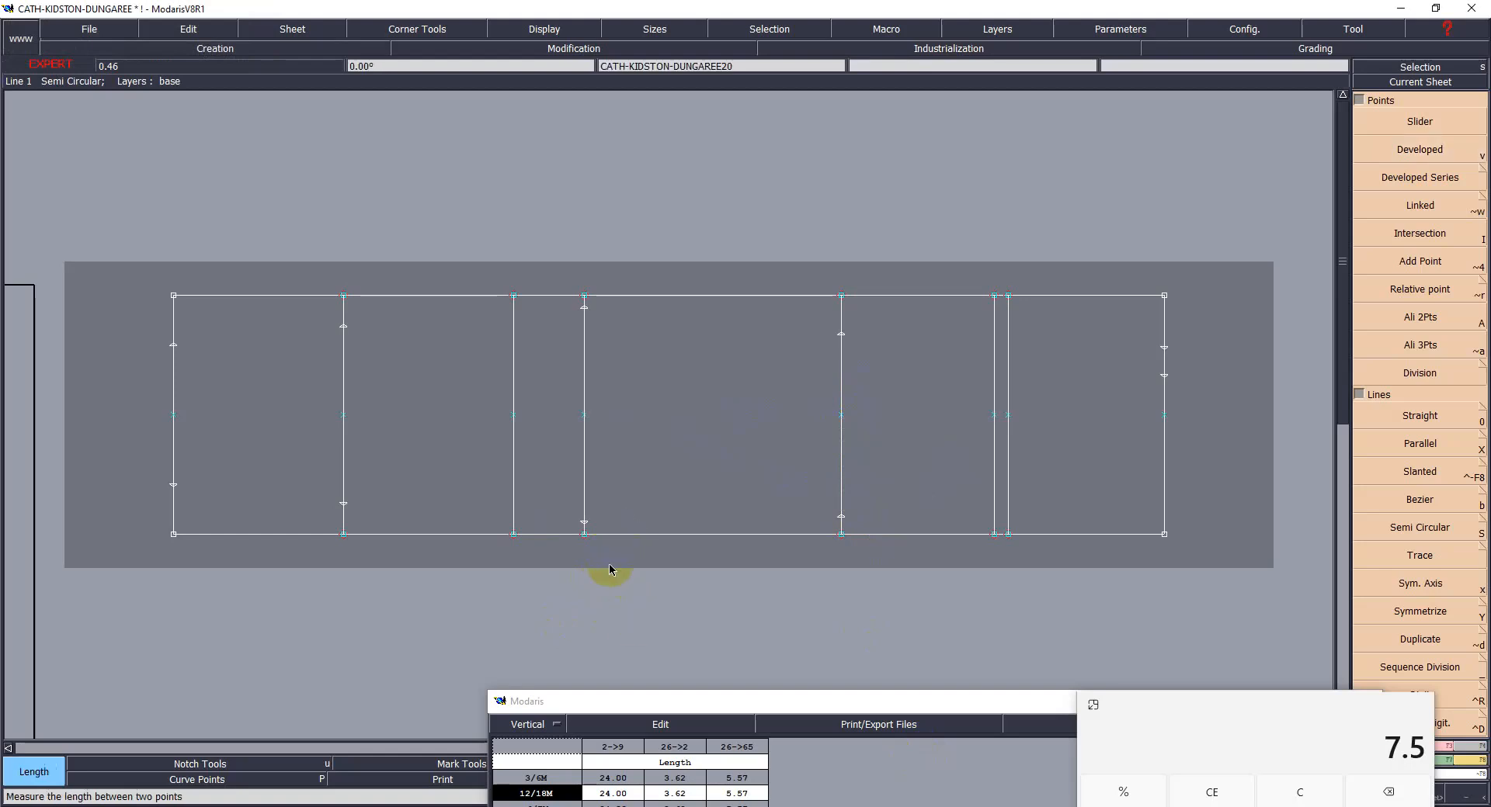
click(586, 528)
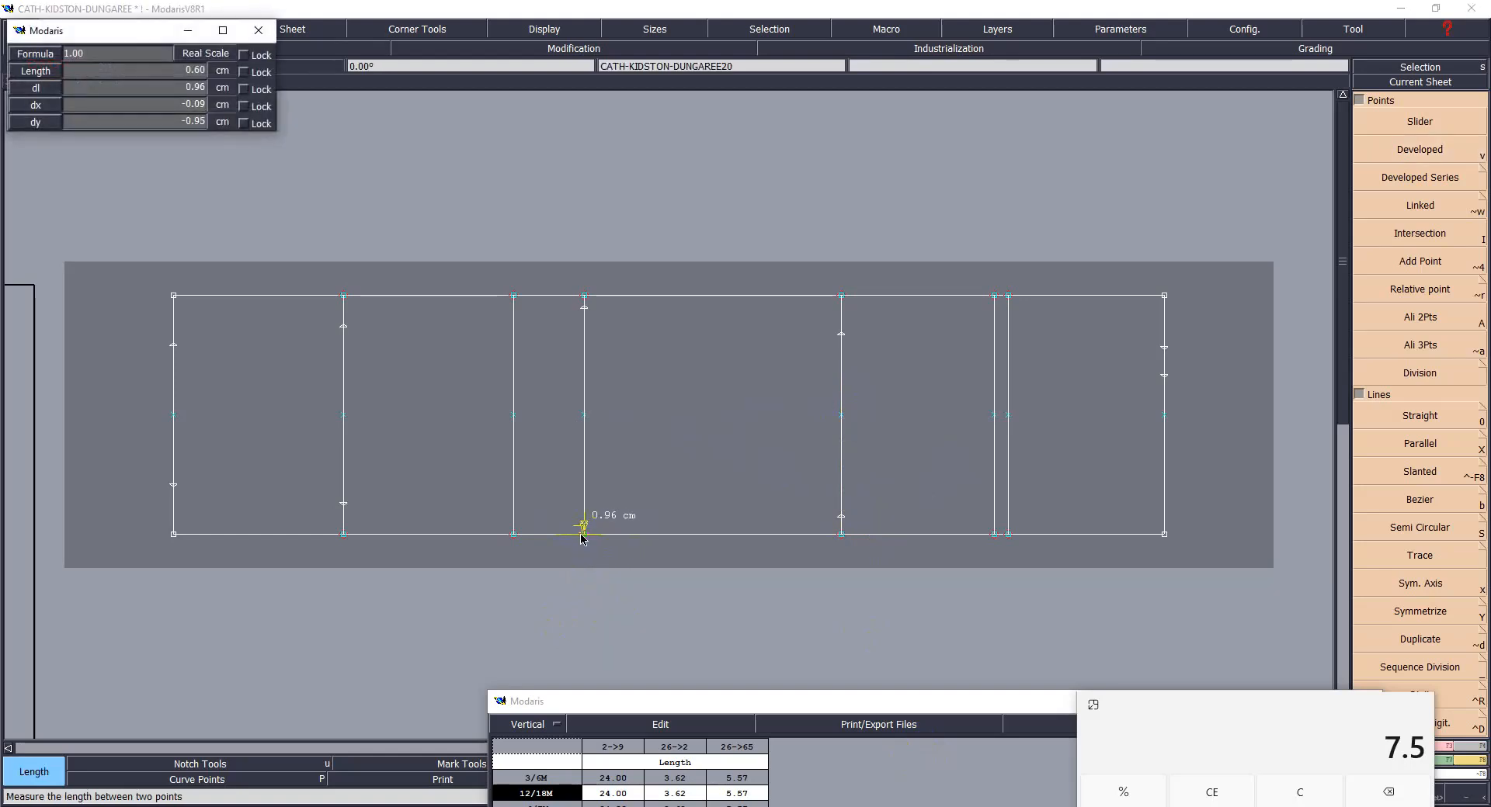
click(588, 533)
click(666, 626)
- Move the thigh line, between the knee and hip lines, upward by 0.95 cm
drag(465, 245, 547, 557)
key(m)
drag(512, 478, 513, 472)
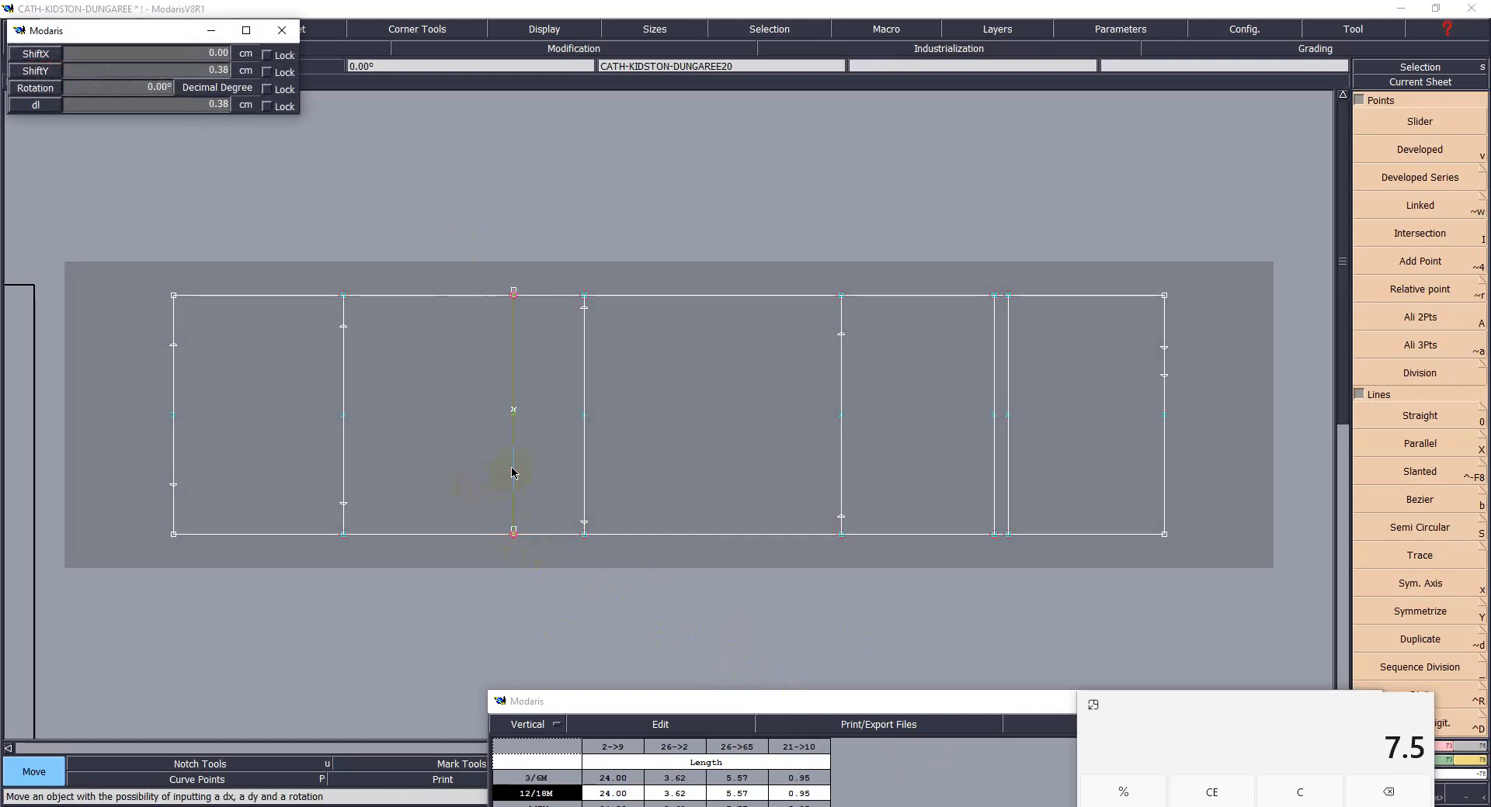
key(Return)
text(.95)
key(Return)
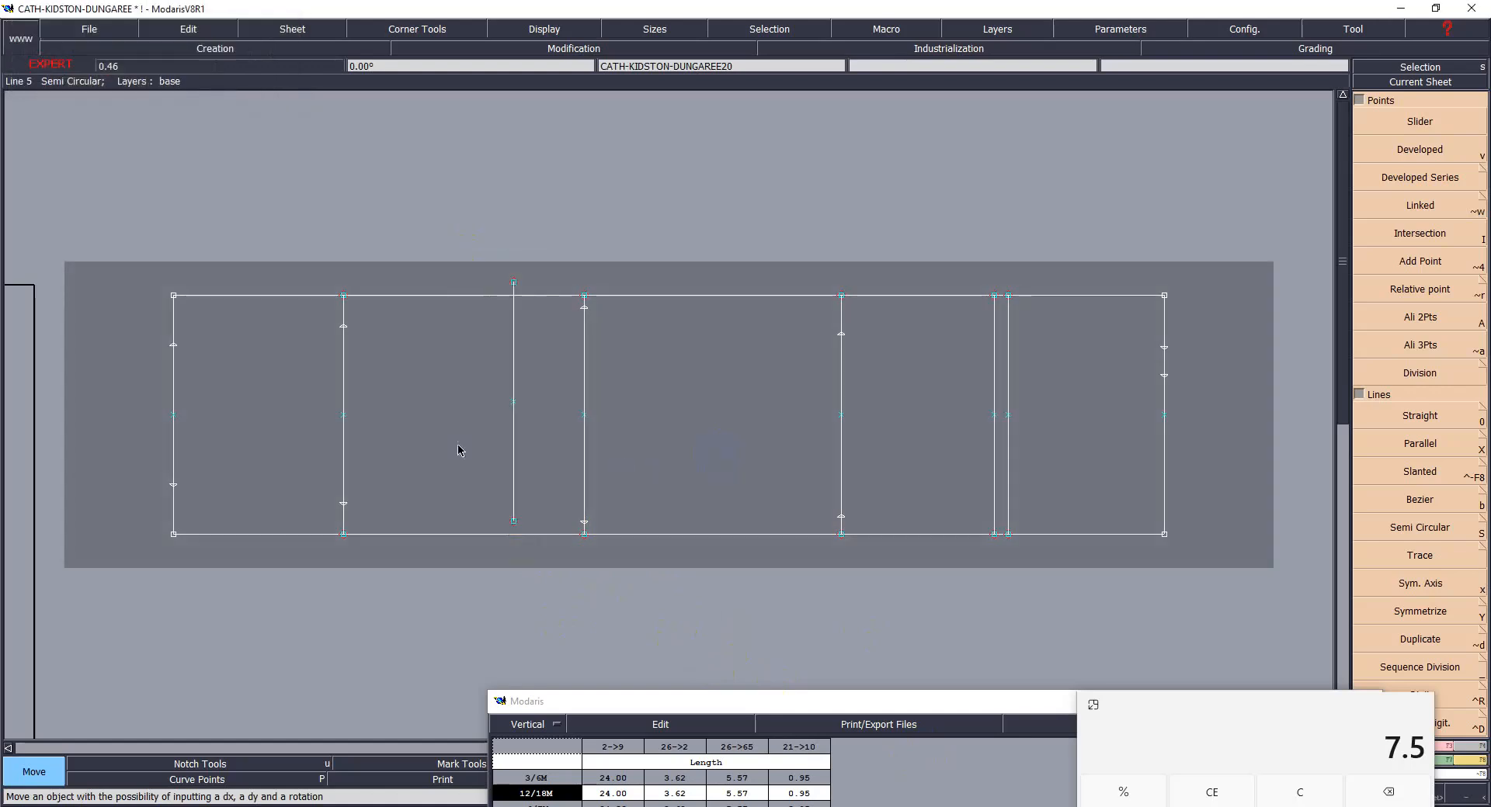
- Insert the developed points on the hem, knee, hip, waist and upper end lines into their curves
key(i)
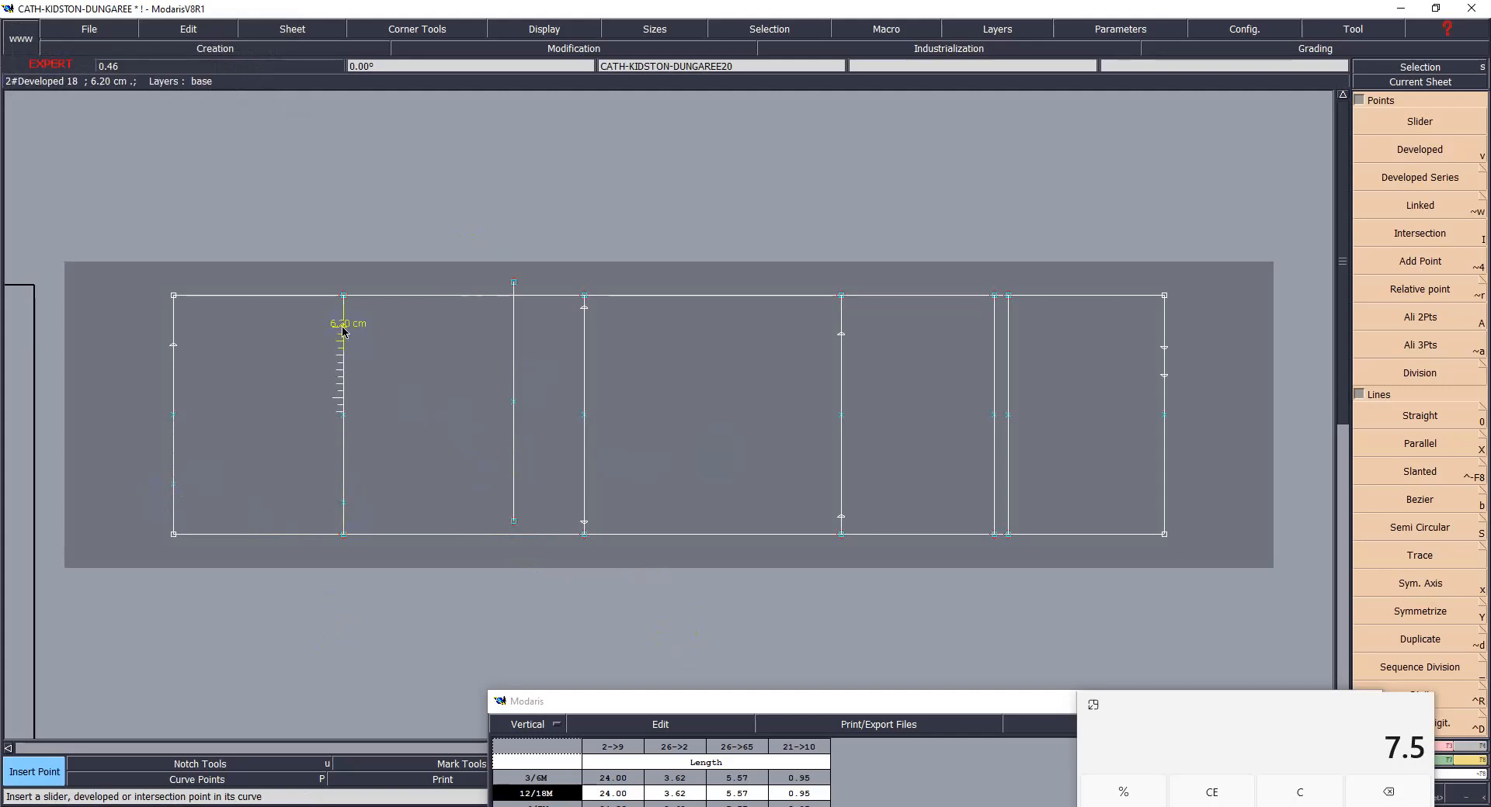
click(174, 349)
click(583, 528)
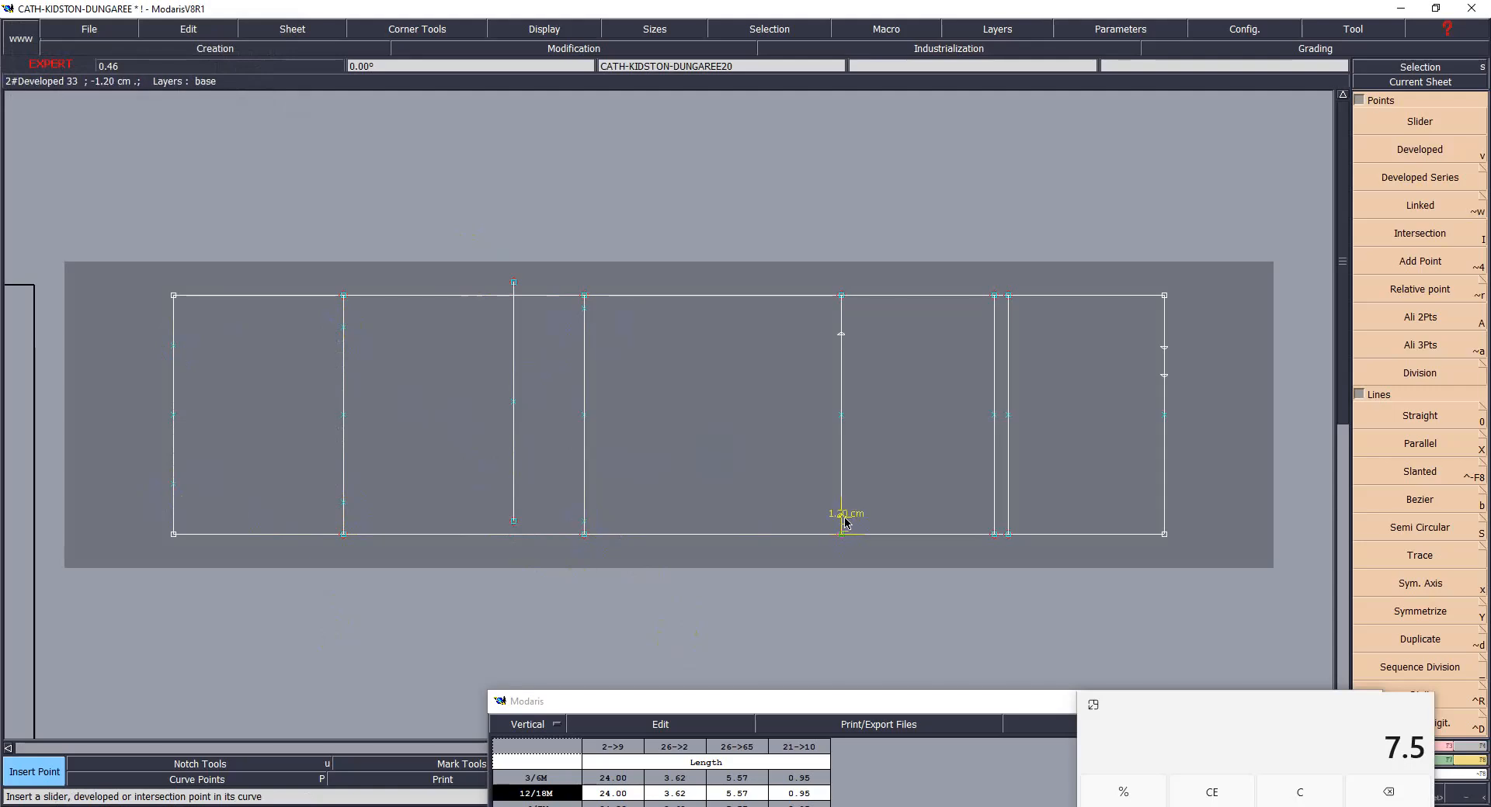
click(843, 333)
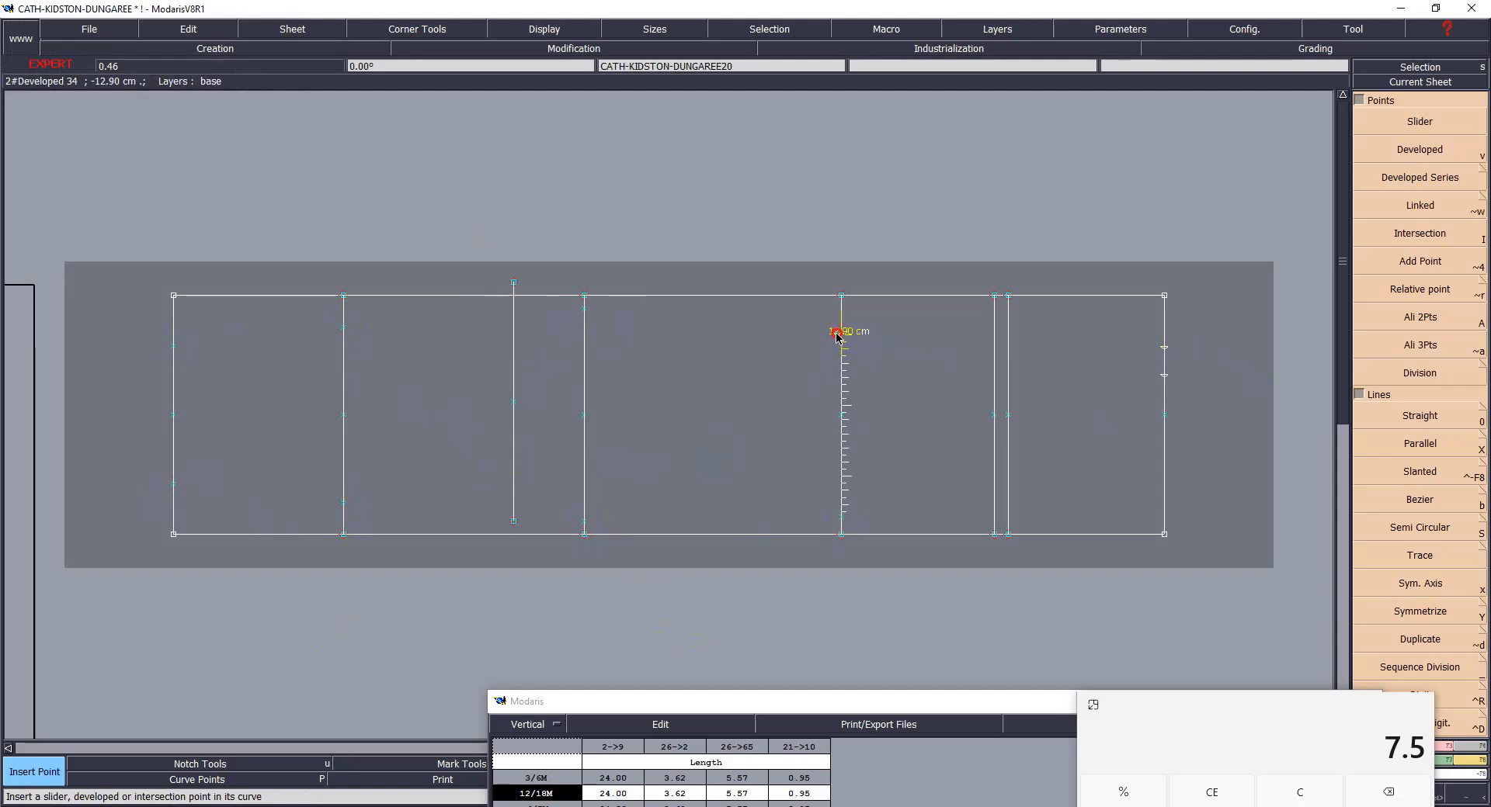
click(1163, 350)
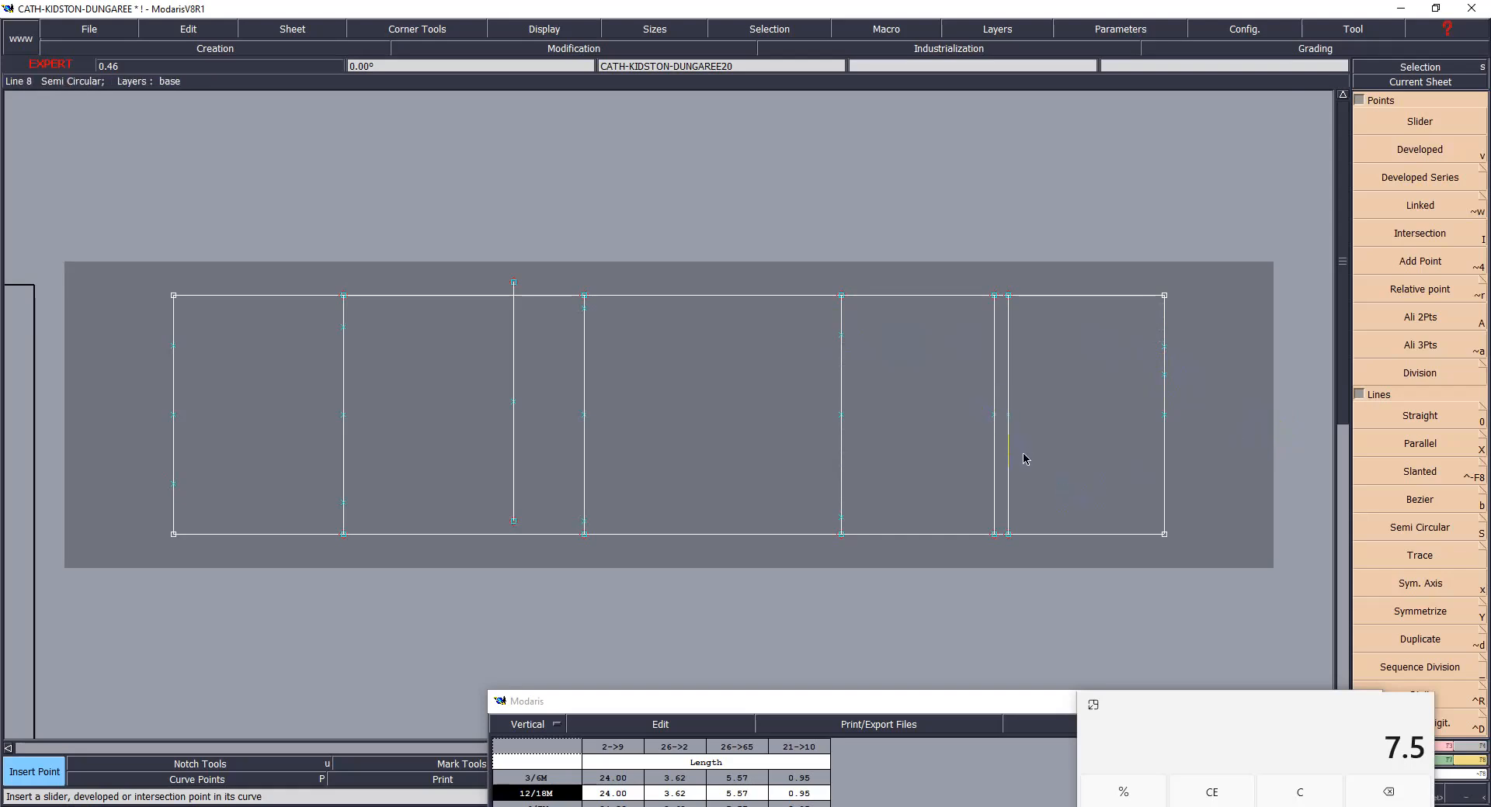
- Delete the midpoints of the two closely spaced vertical lines in the bib area and save the model
drag(982, 400, 1079, 457)
key(Delete)
click(1000, 417)
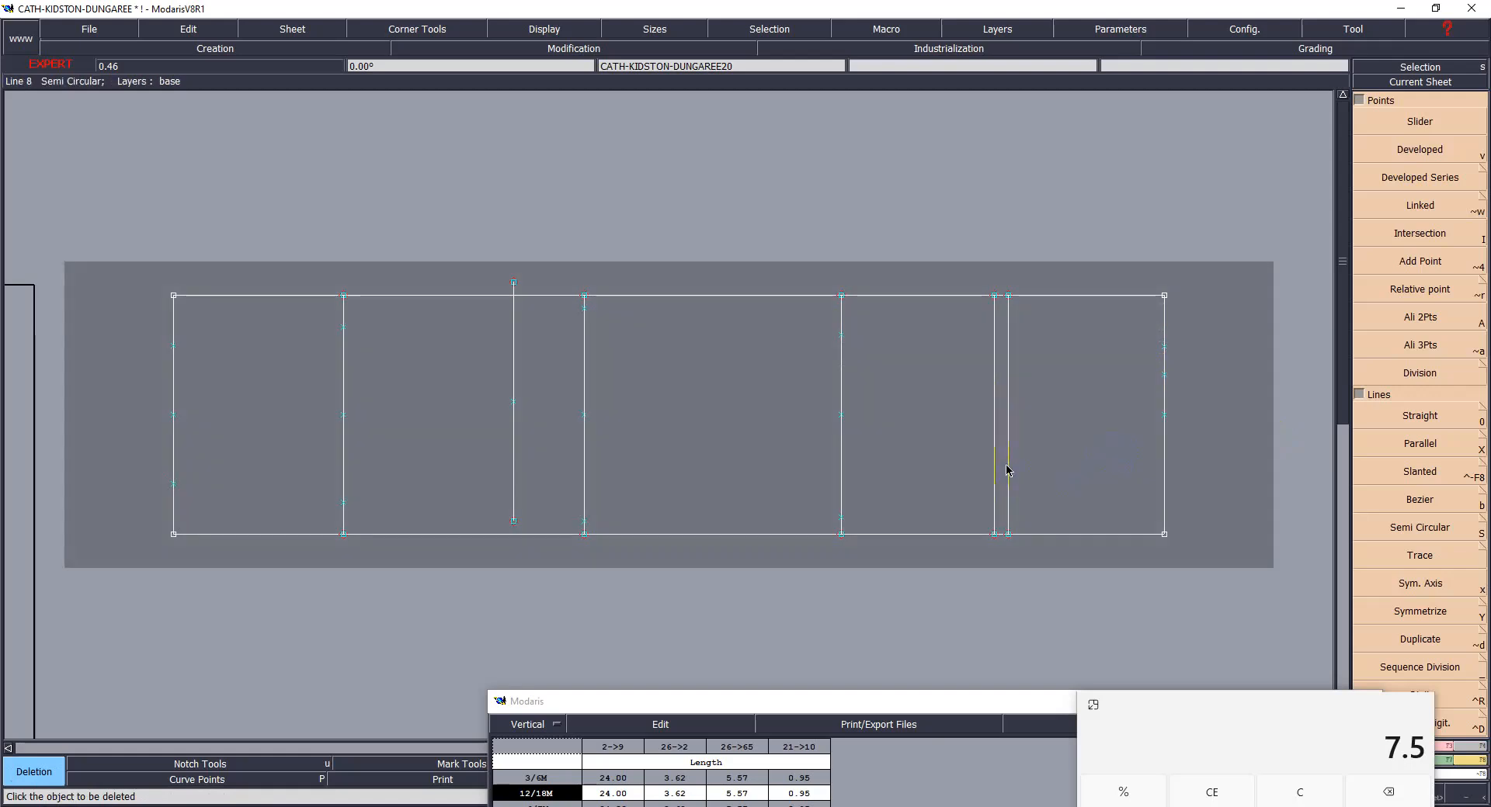
key(ctrl+s)
click(645, 502)
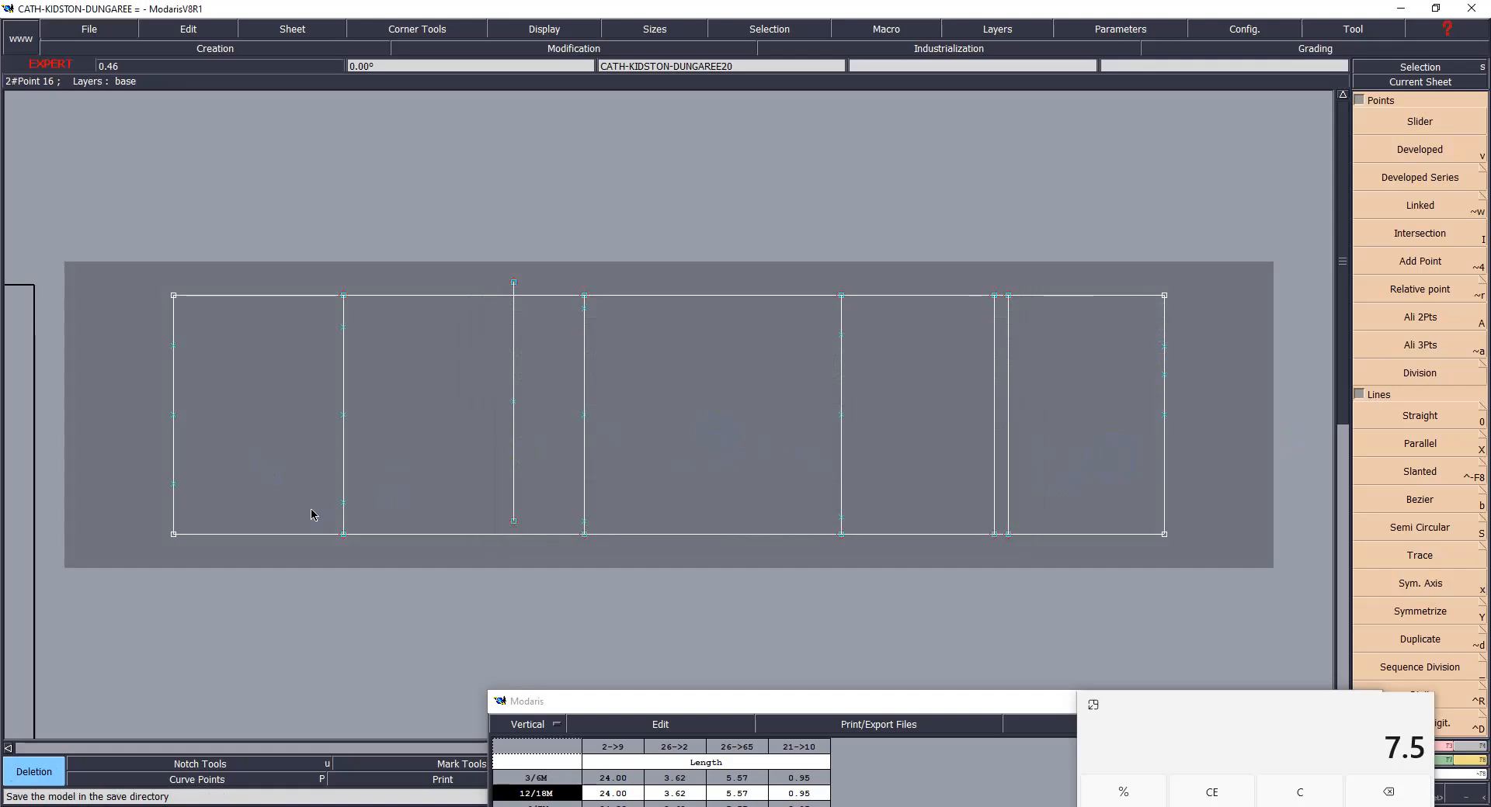
- Draw a Bezier inseam curve from the upper hem point through the upper knee point to the crotch end of the thigh line
key(b)
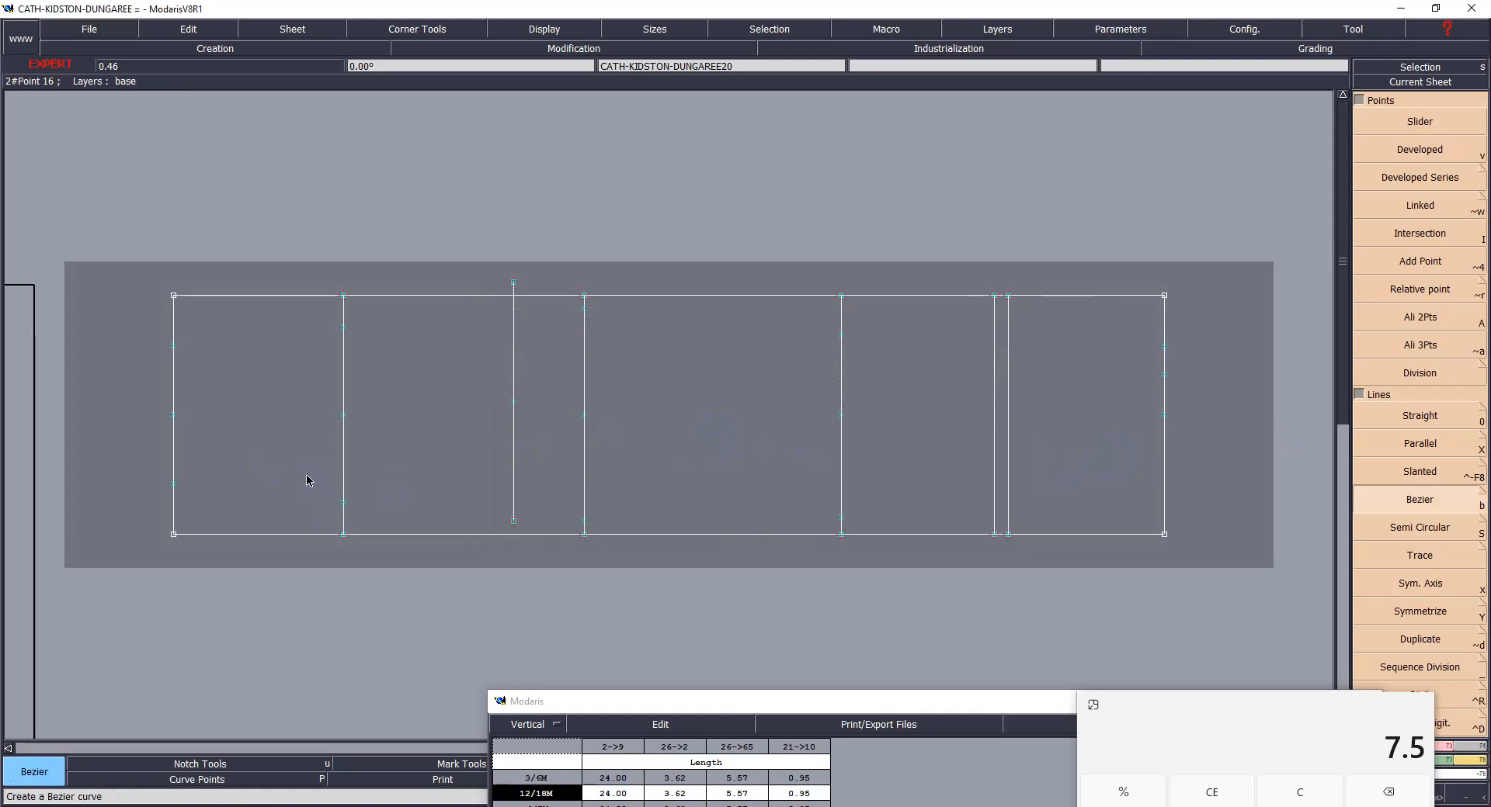
click(174, 344)
click(343, 327)
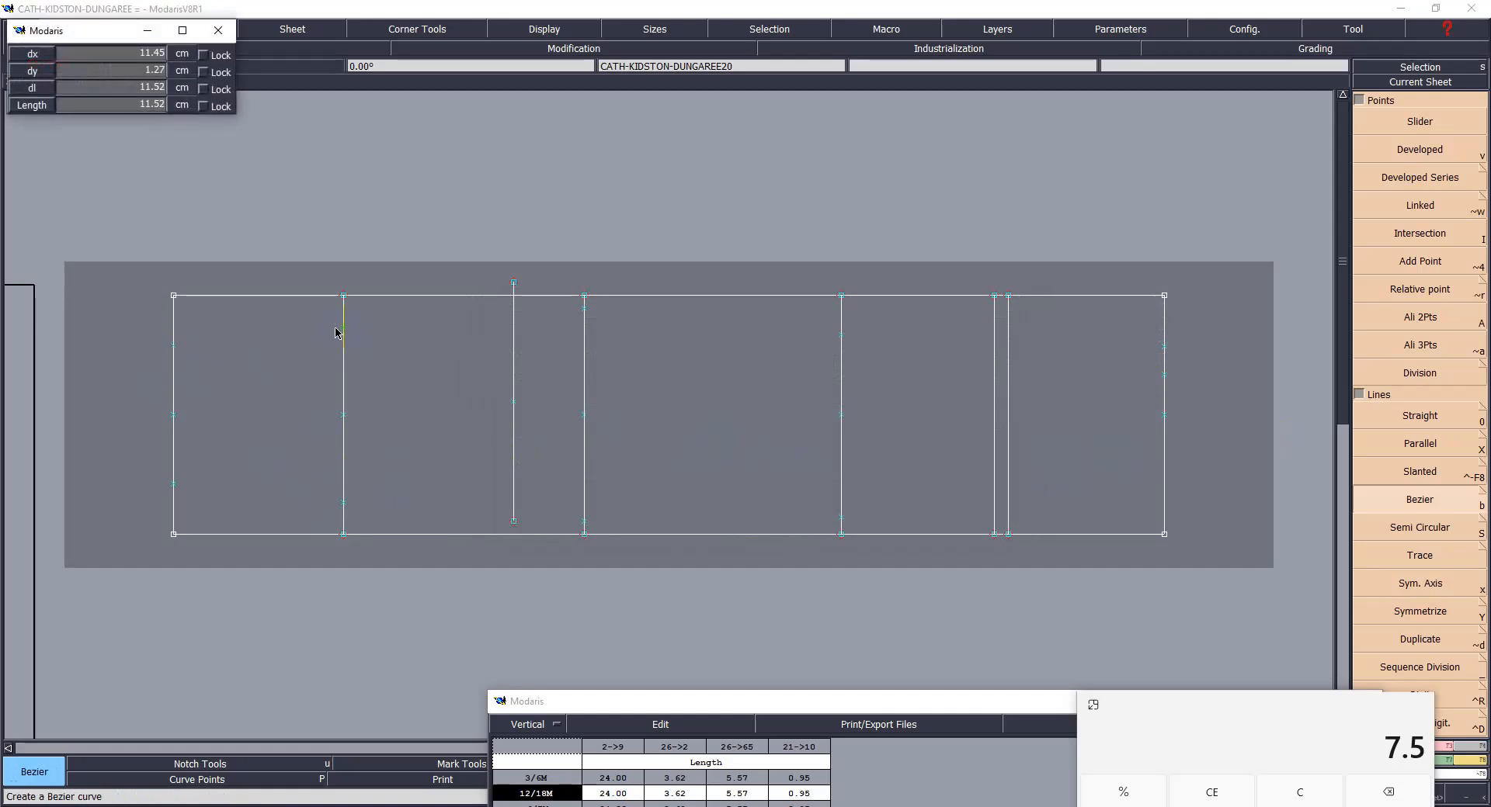
click(513, 283)
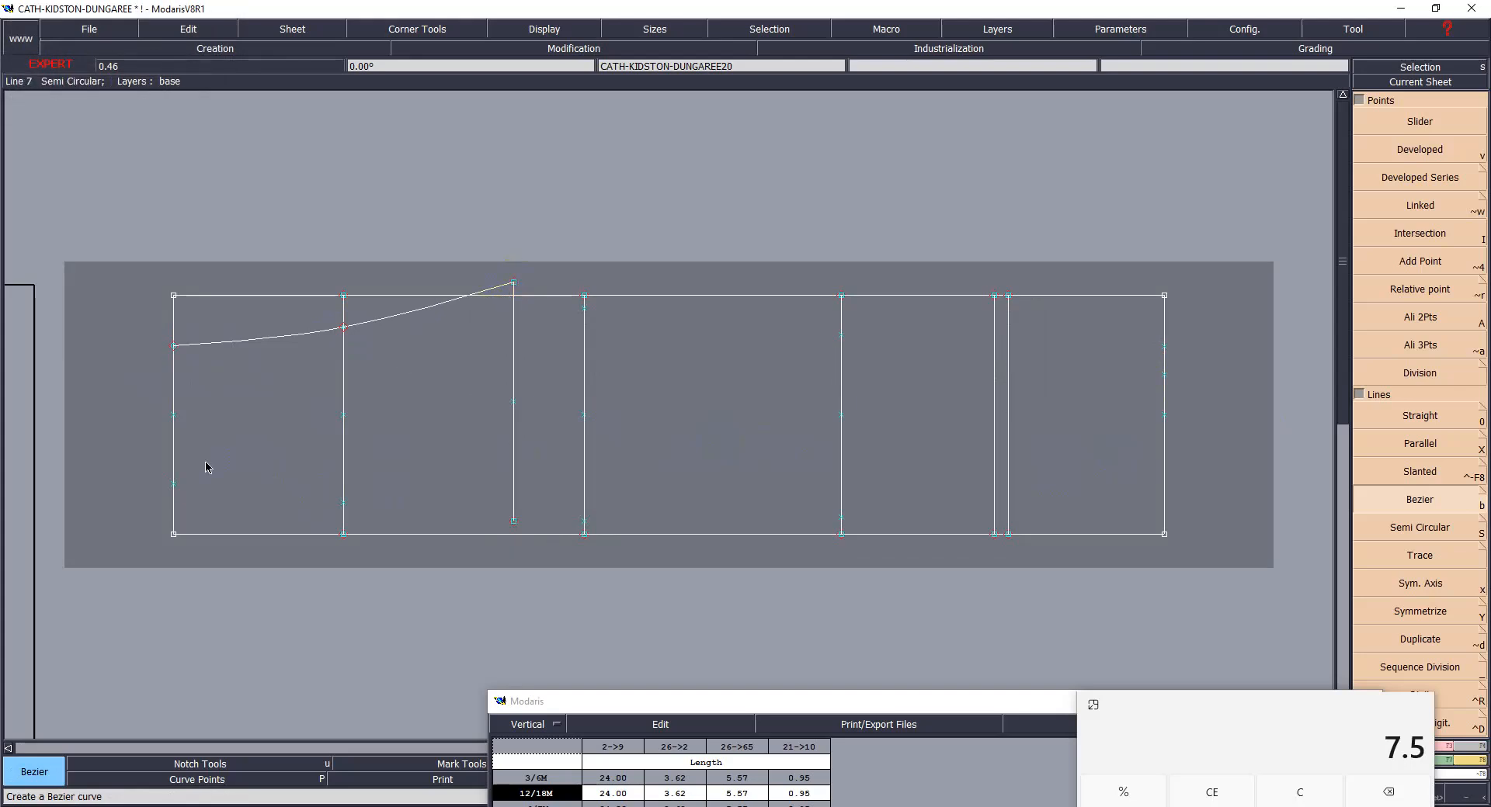
- Draw a Bezier side seam from the lower hem point through the knee, thigh and hip points to the lower waist point
click(174, 484)
click(343, 502)
click(513, 520)
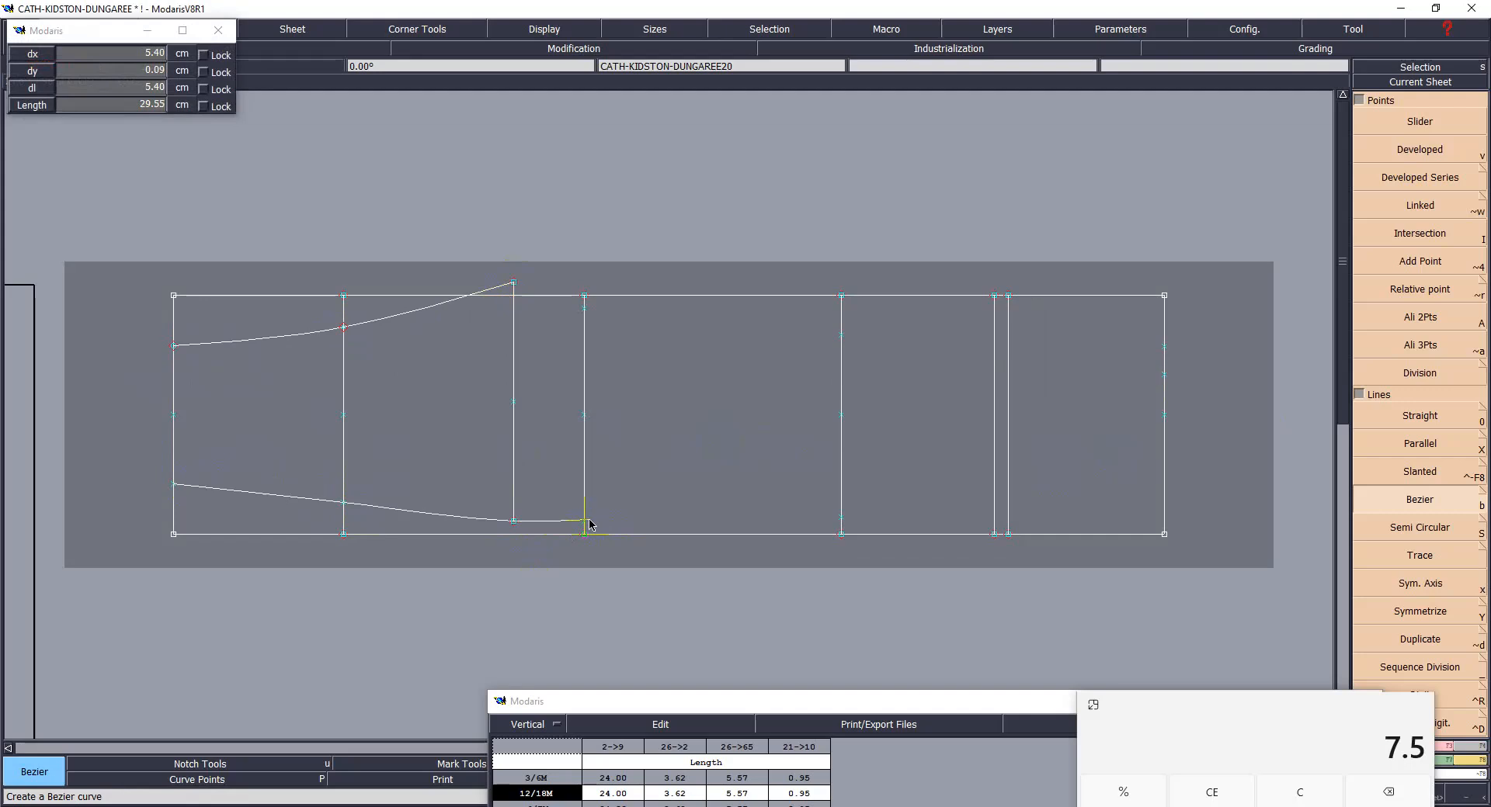
click(584, 521)
click(841, 517)
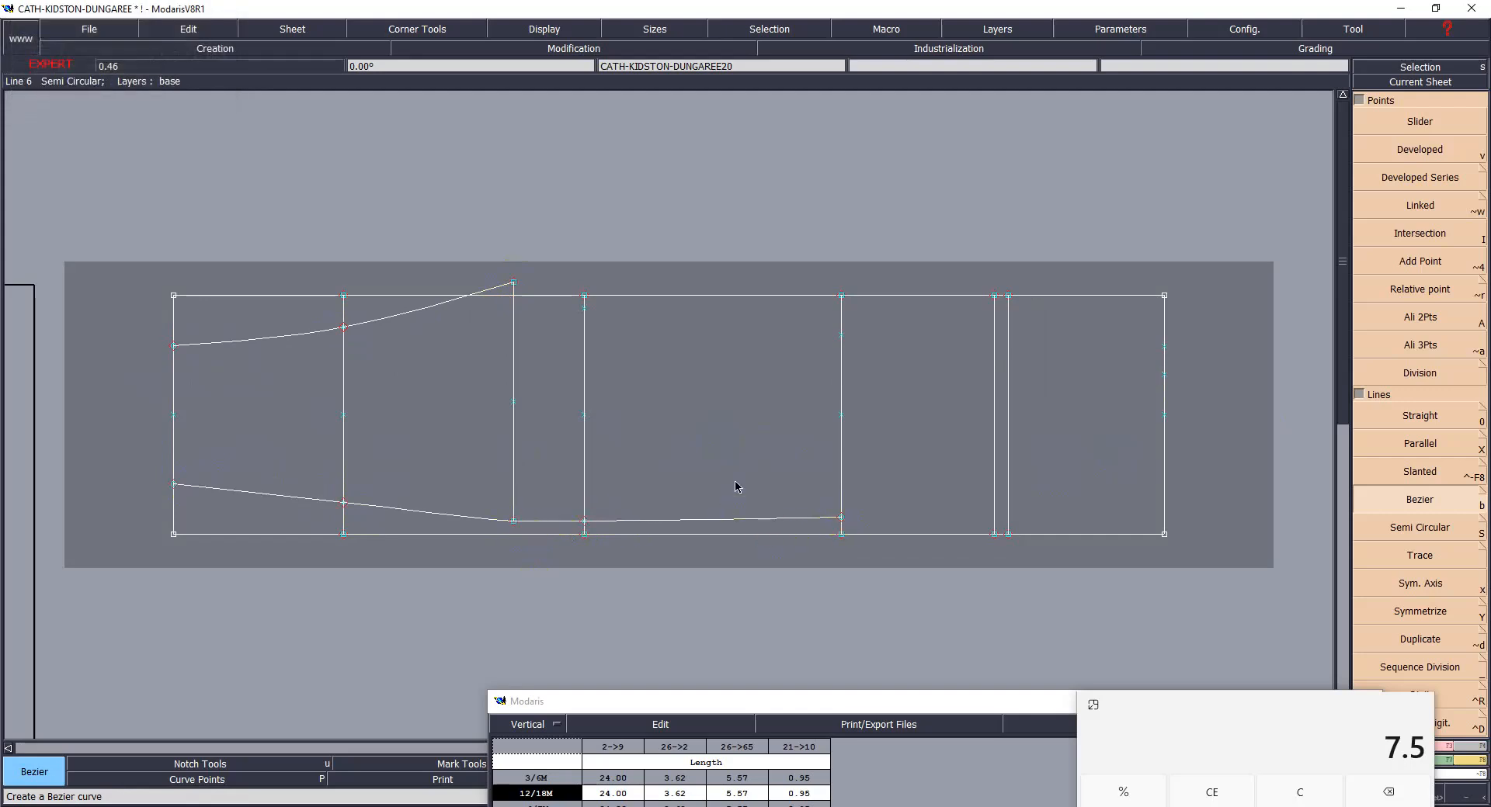
- Draw a Bezier centre-front curve from the crotch point through the hip and waist points to the neck-end line, and save the model
click(513, 284)
click(533, 305)
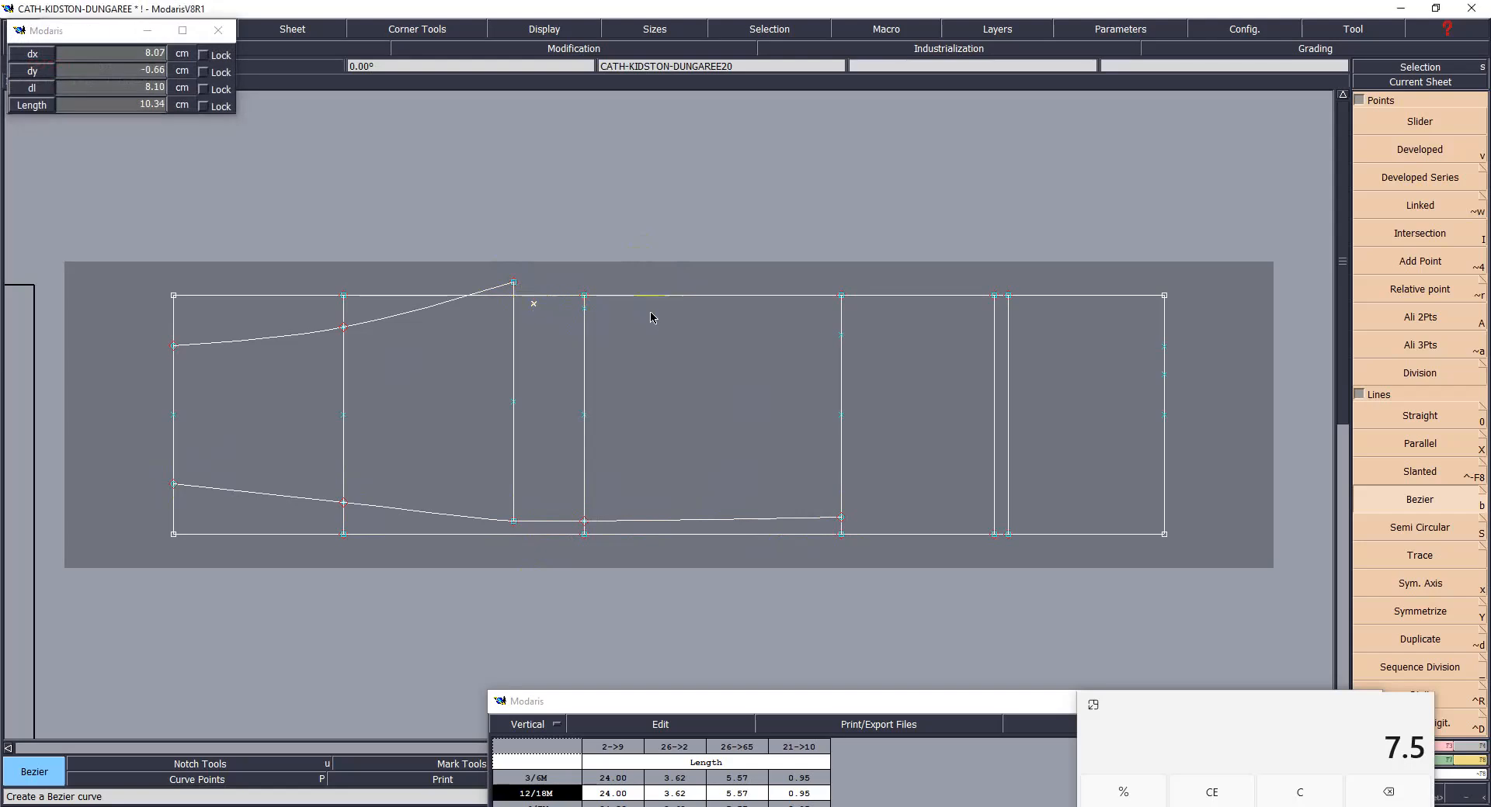
click(584, 308)
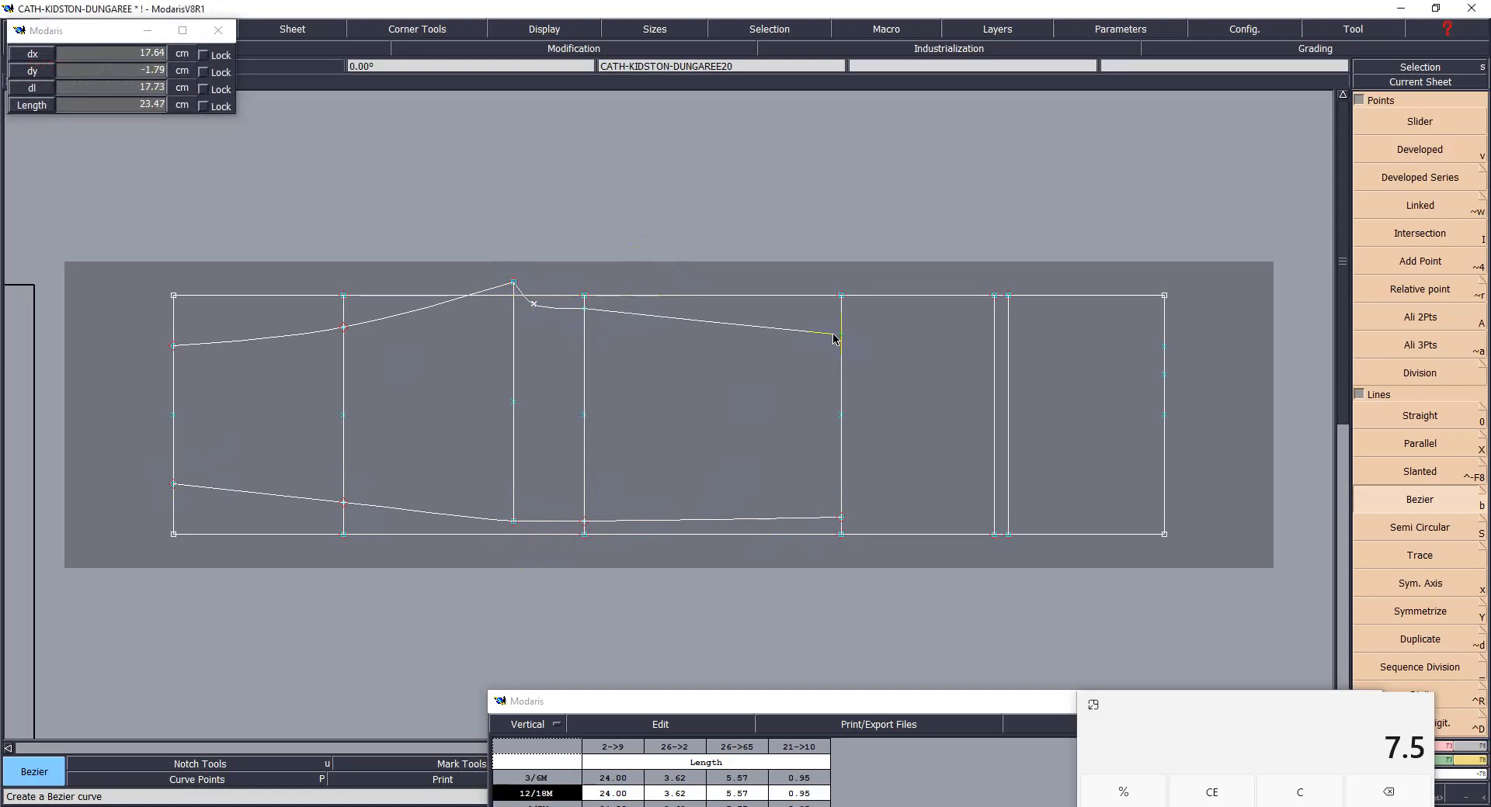
click(841, 335)
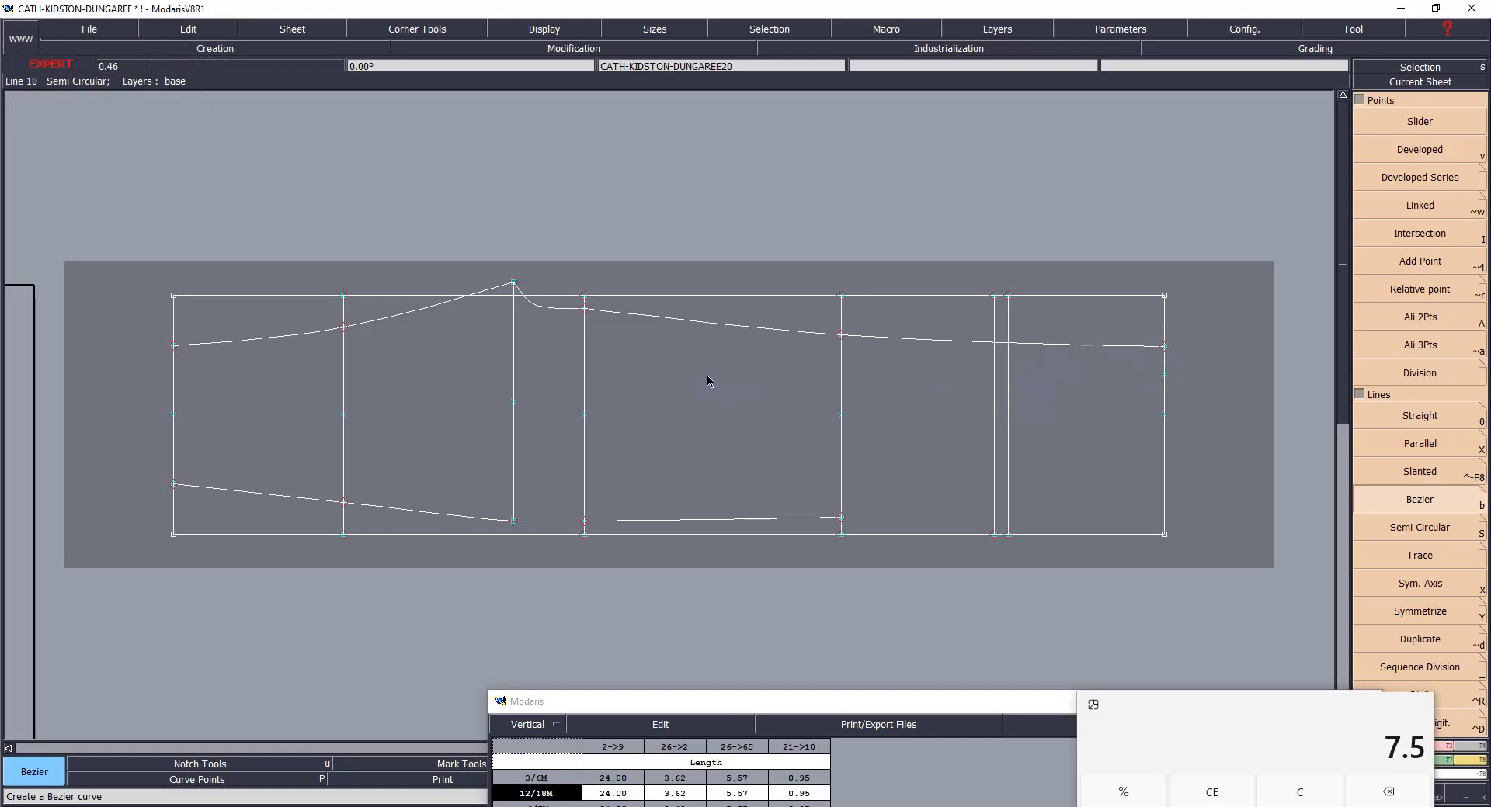
click(511, 283)
key(ctrl+s)
click(621, 498)
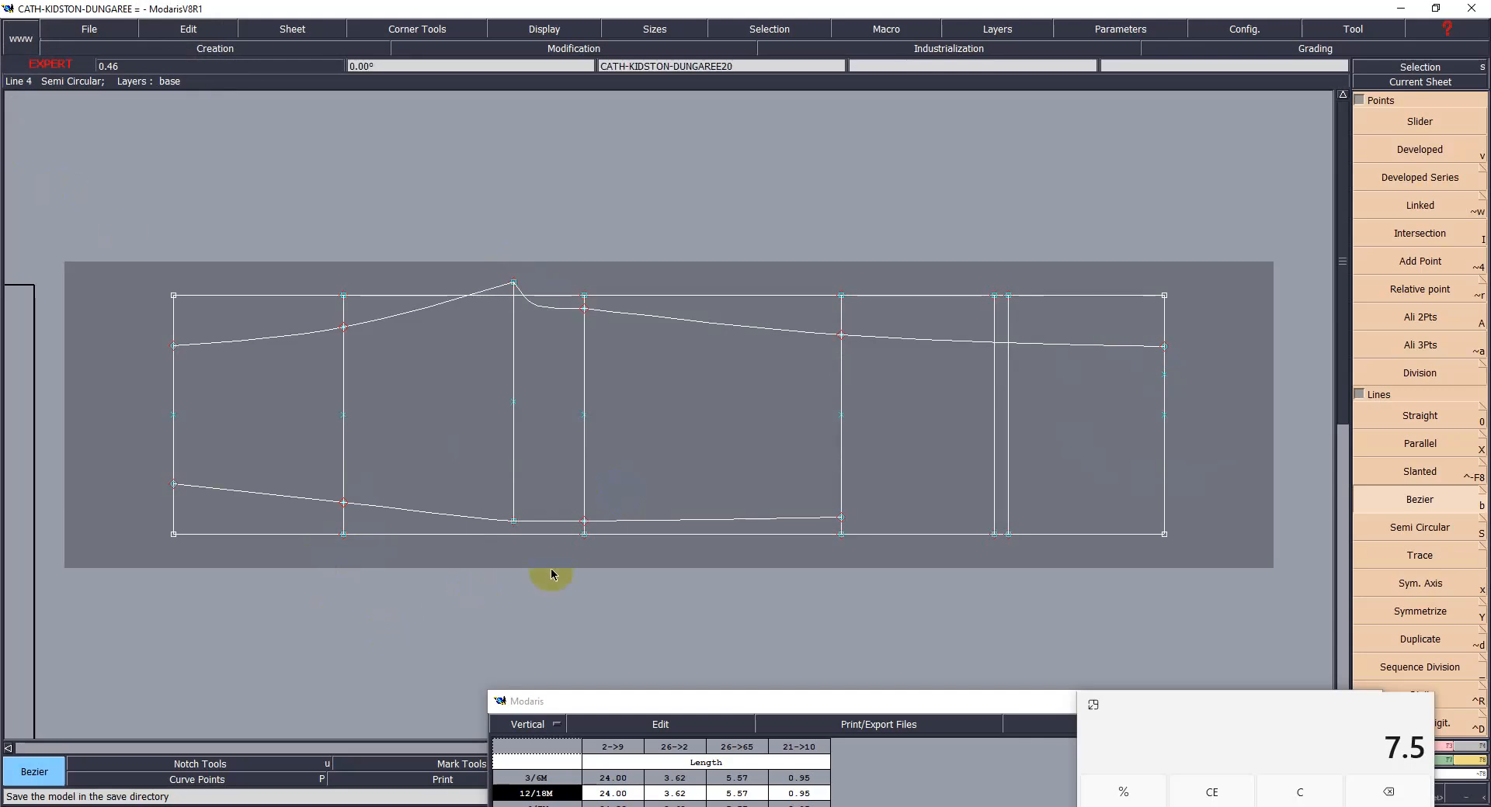
- Look up the front bib width in the Excel chart, halve it to 6.75 on the calculator and return to Modaris
key(alt+Tab)
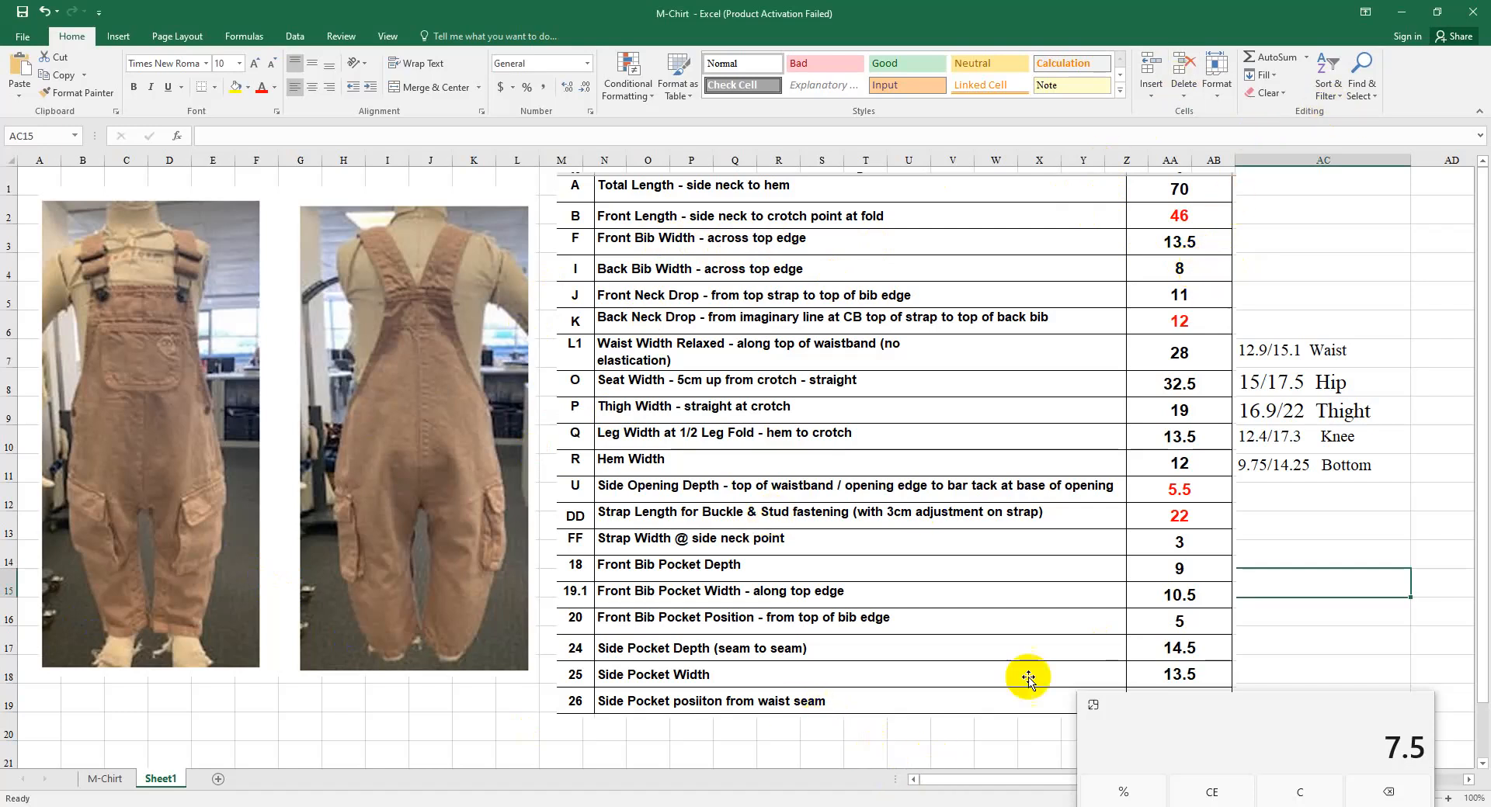
click(962, 745)
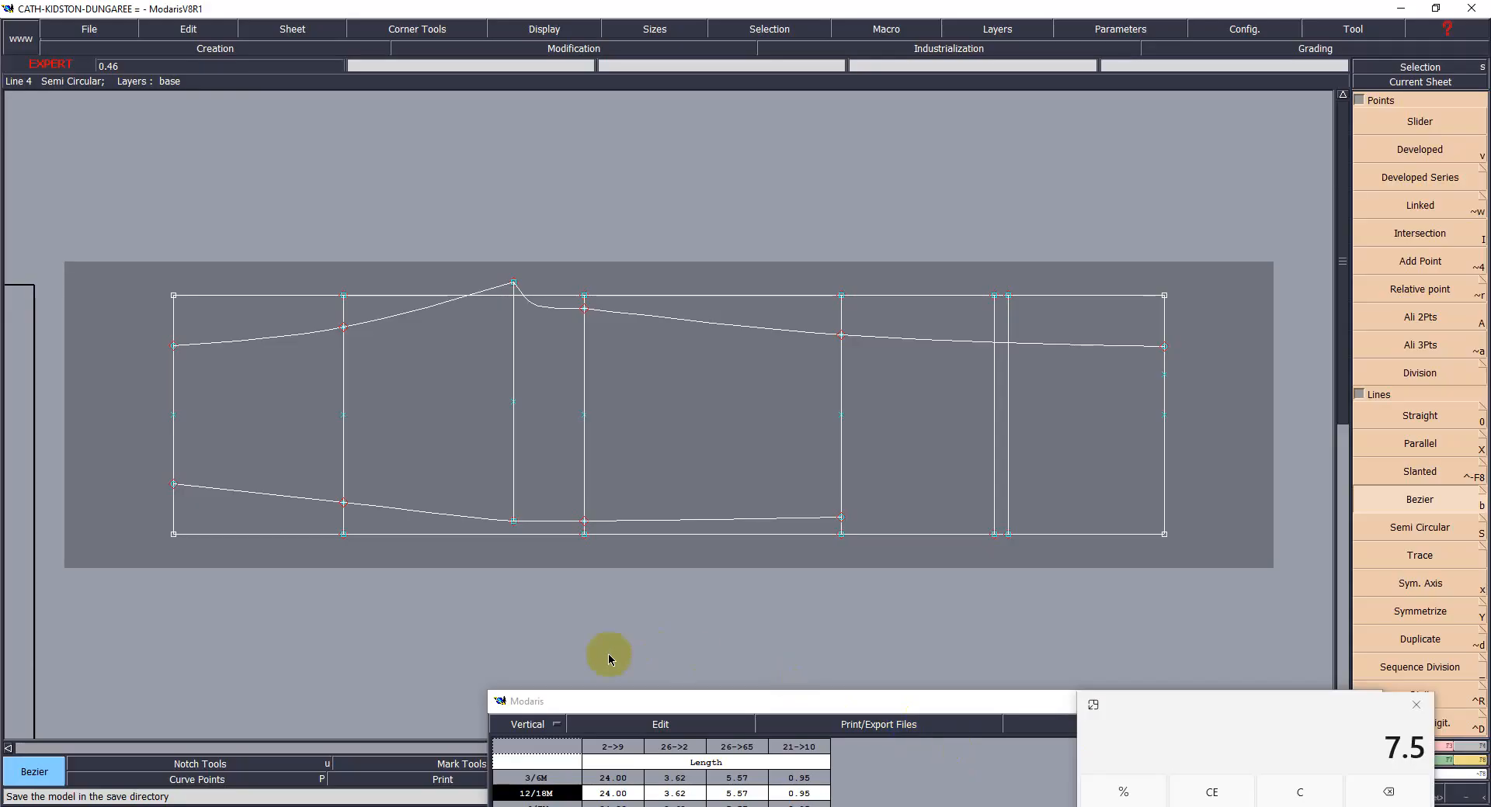
key(alt+Tab)
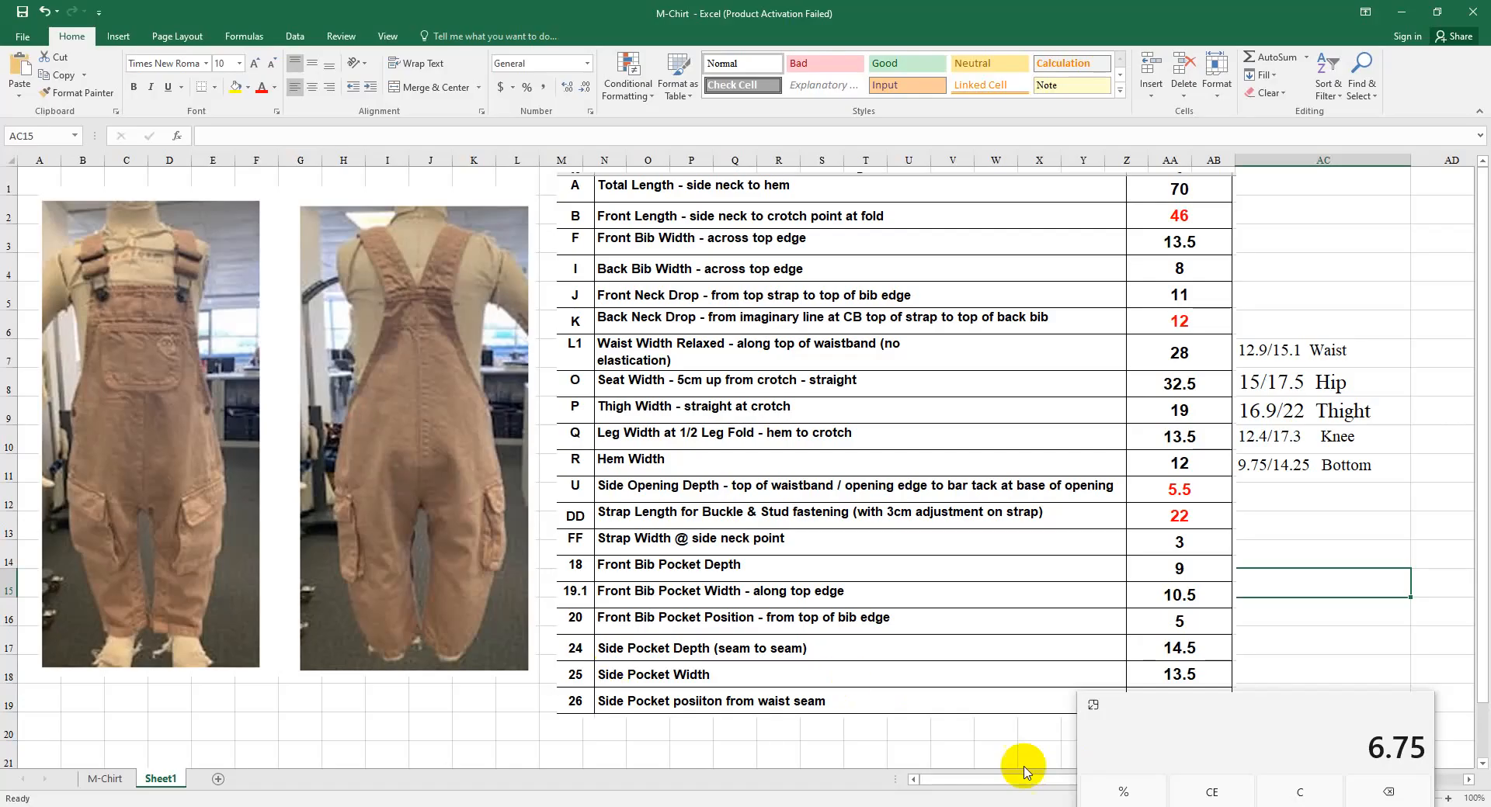
click(958, 738)
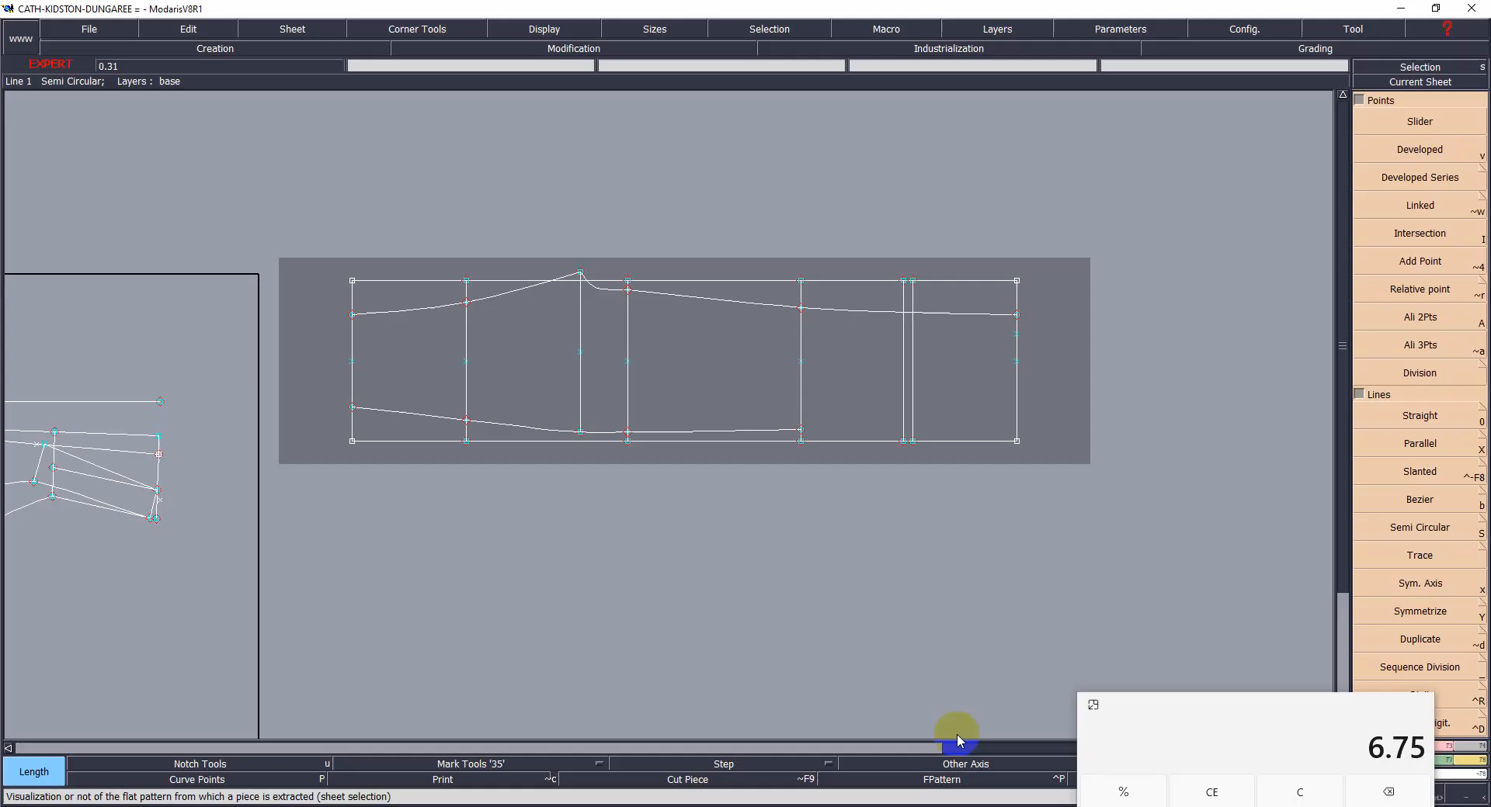
- Create an intersection point where the centre-front curve crosses the bib top line, the one of the close pair nearer the neck end
scroll(863, 320, up, 2)
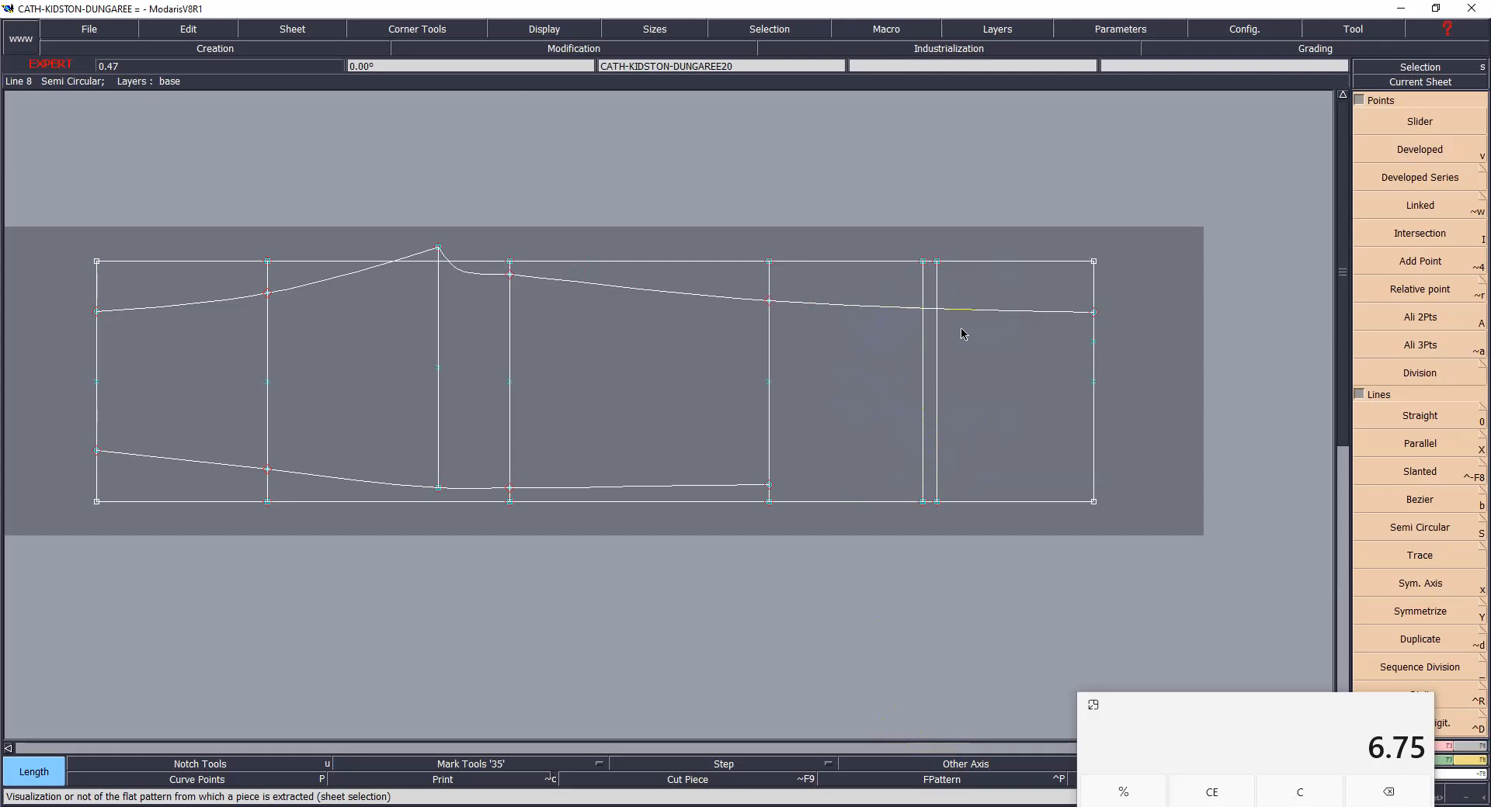
key(shift+i)
click(939, 313)
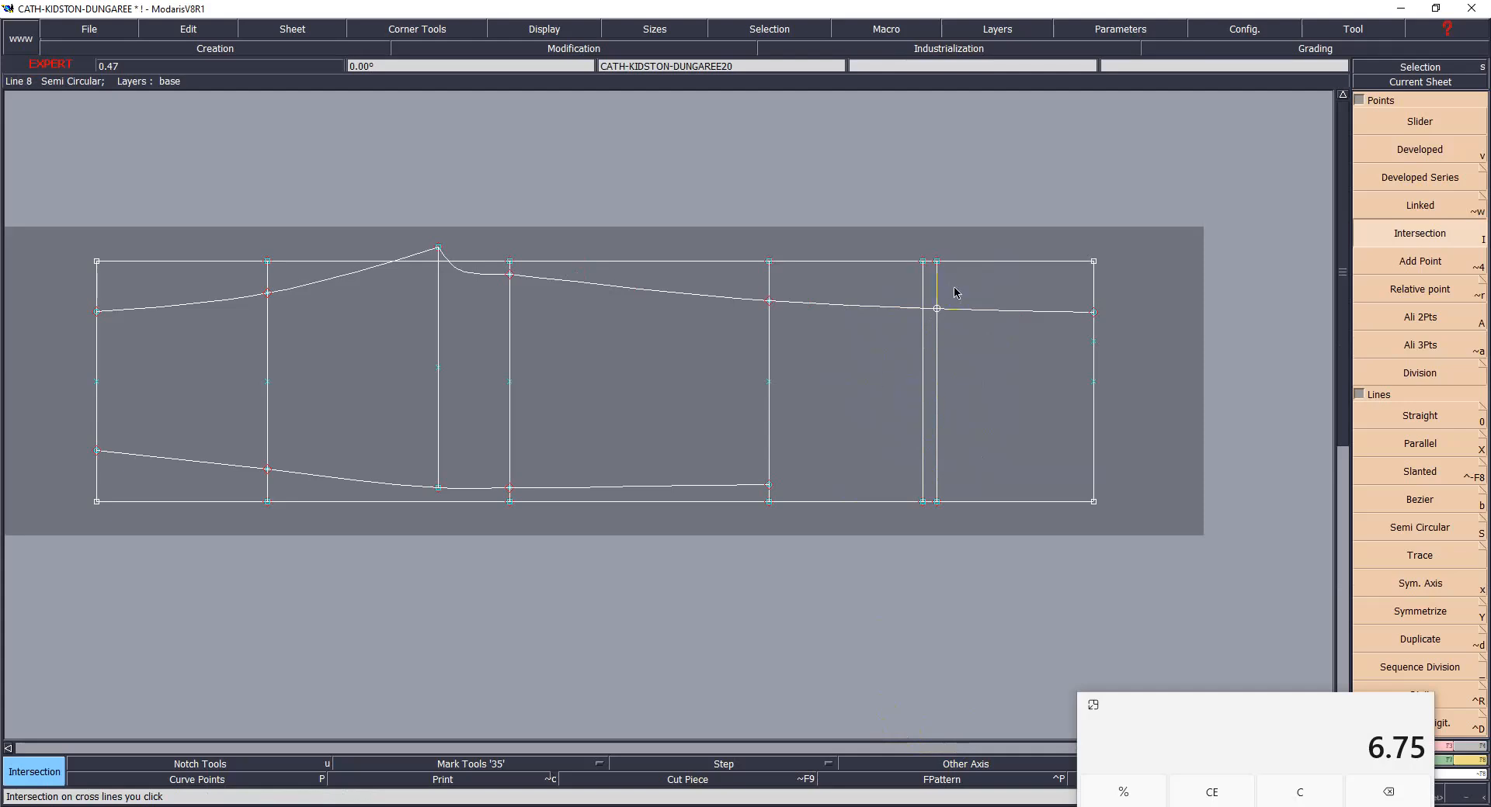
click(932, 311)
click(683, 501)
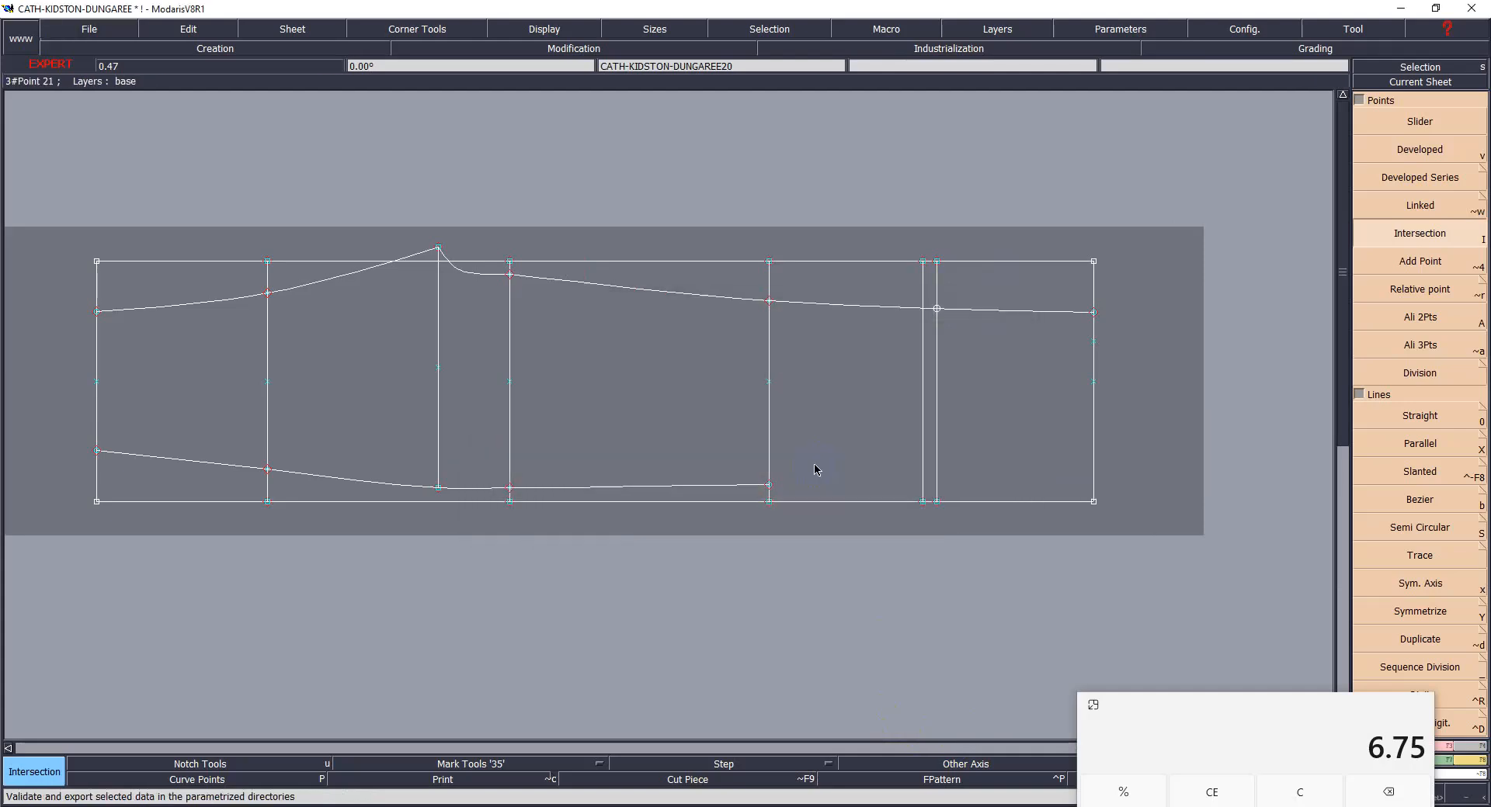
- Create a developed point on the bib top line 6.75 cm below the centre-front intersection
key(v)
click(937, 309)
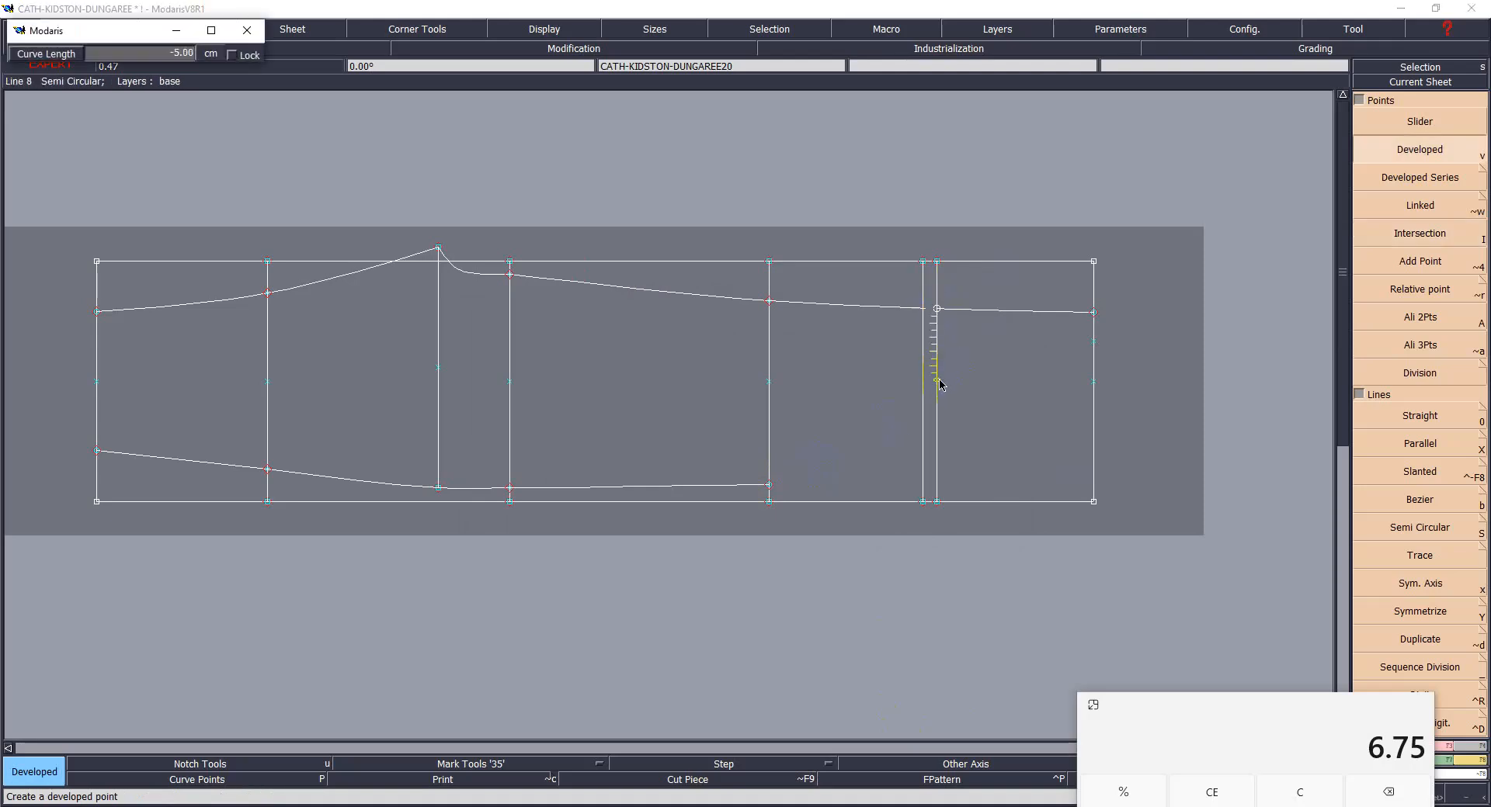
key(BackSpace)
key(Return)
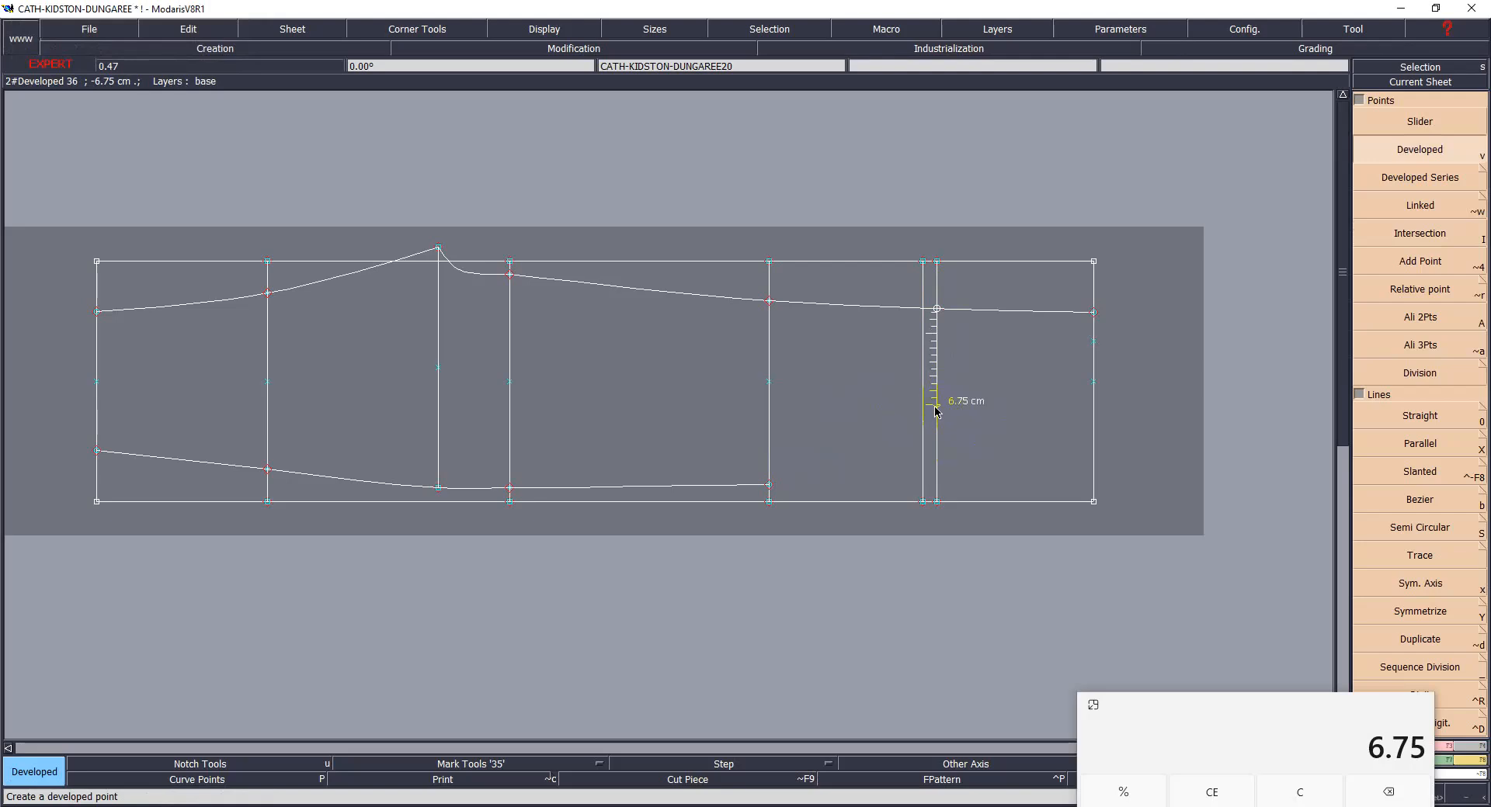
- Draw a Bezier line from the 6.75 cm bib point to the lower waist point and reshape its handles into a curved armhole
key(b)
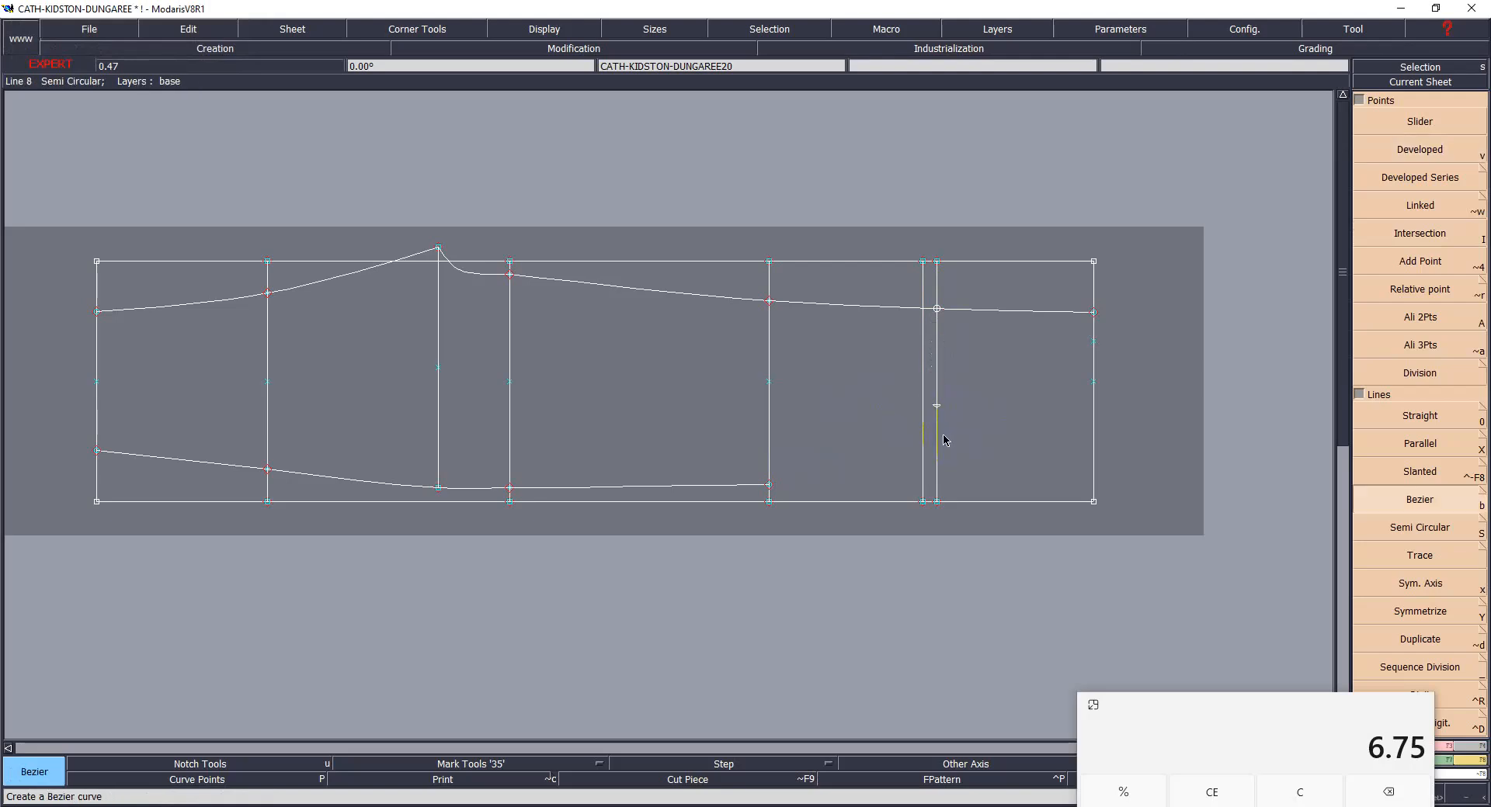
click(937, 405)
click(768, 484)
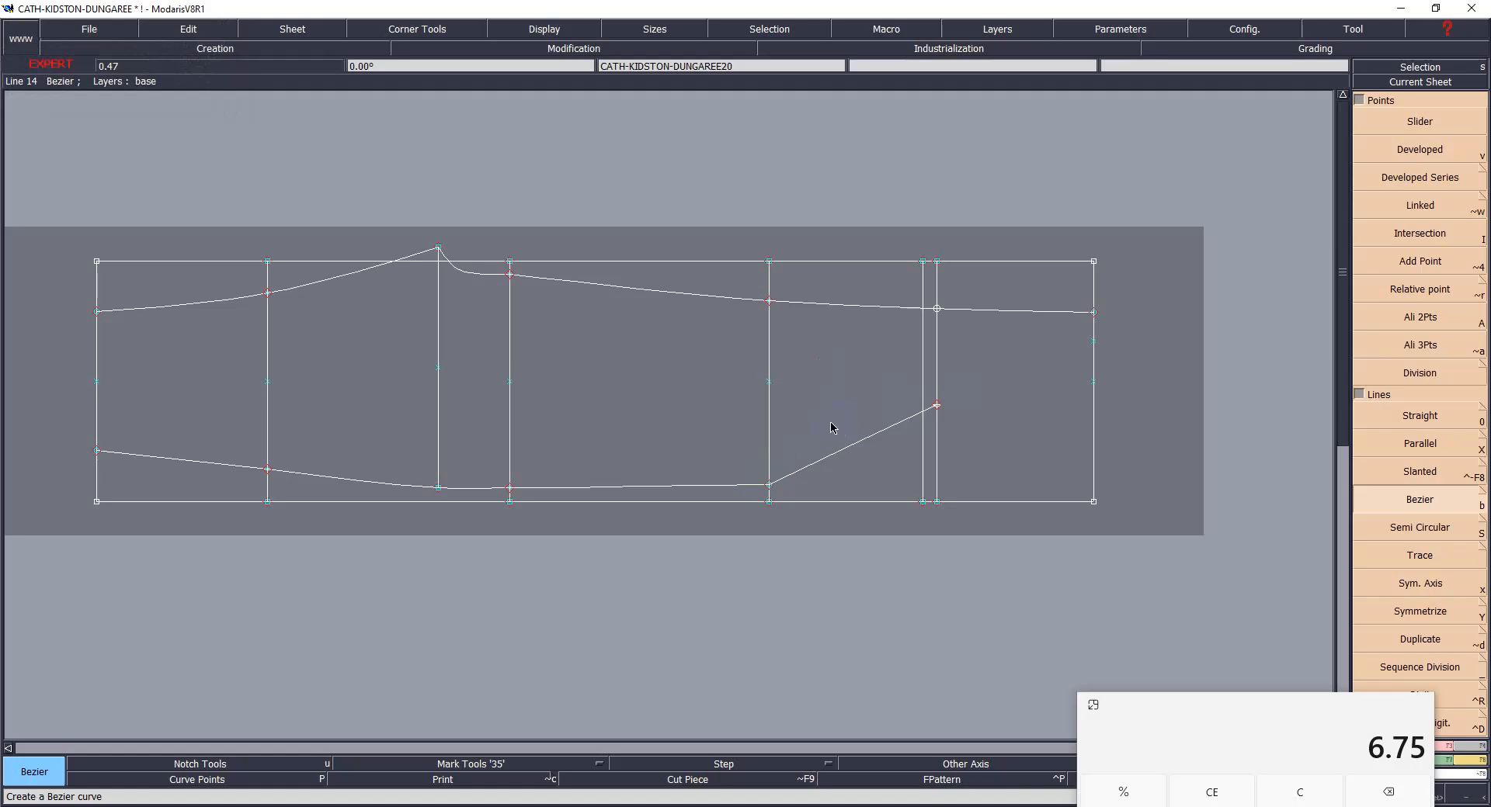
click(502, 466)
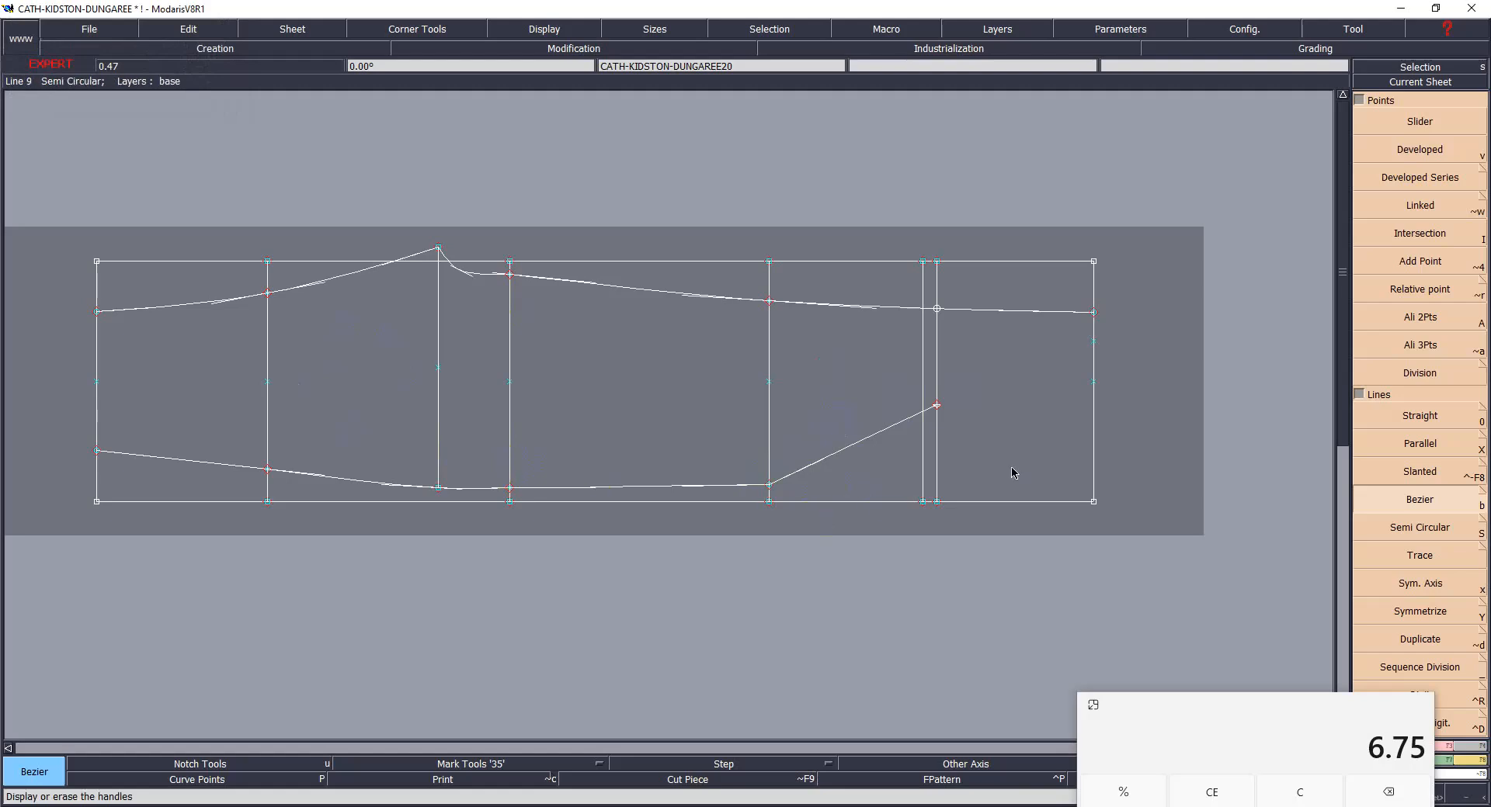
key(Escape)
drag(821, 463, 800, 437)
drag(892, 428, 855, 406)
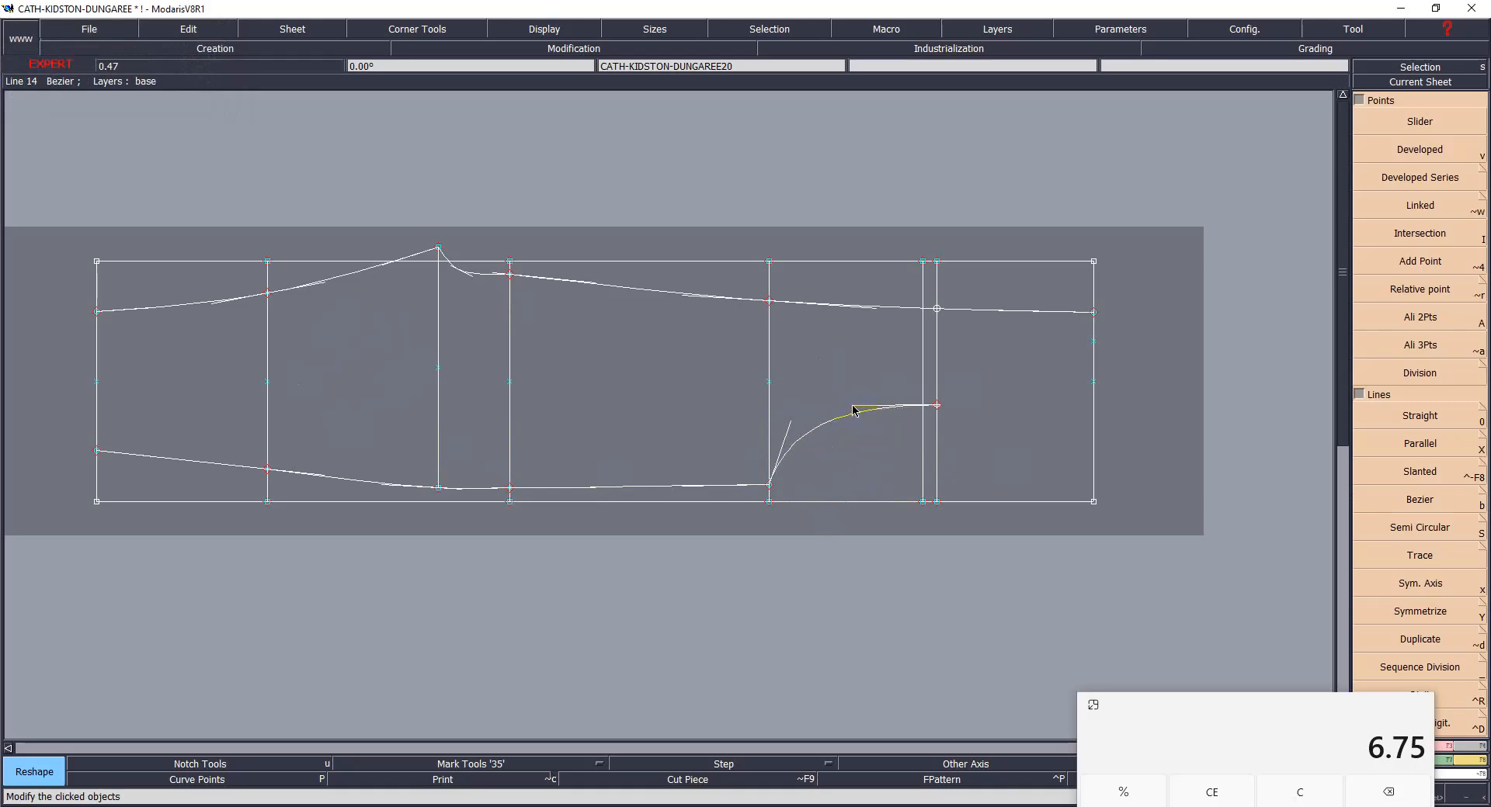
- Reshape the handles of the crotch curve and of the side seam near the knee to smooth both curves
click(471, 277)
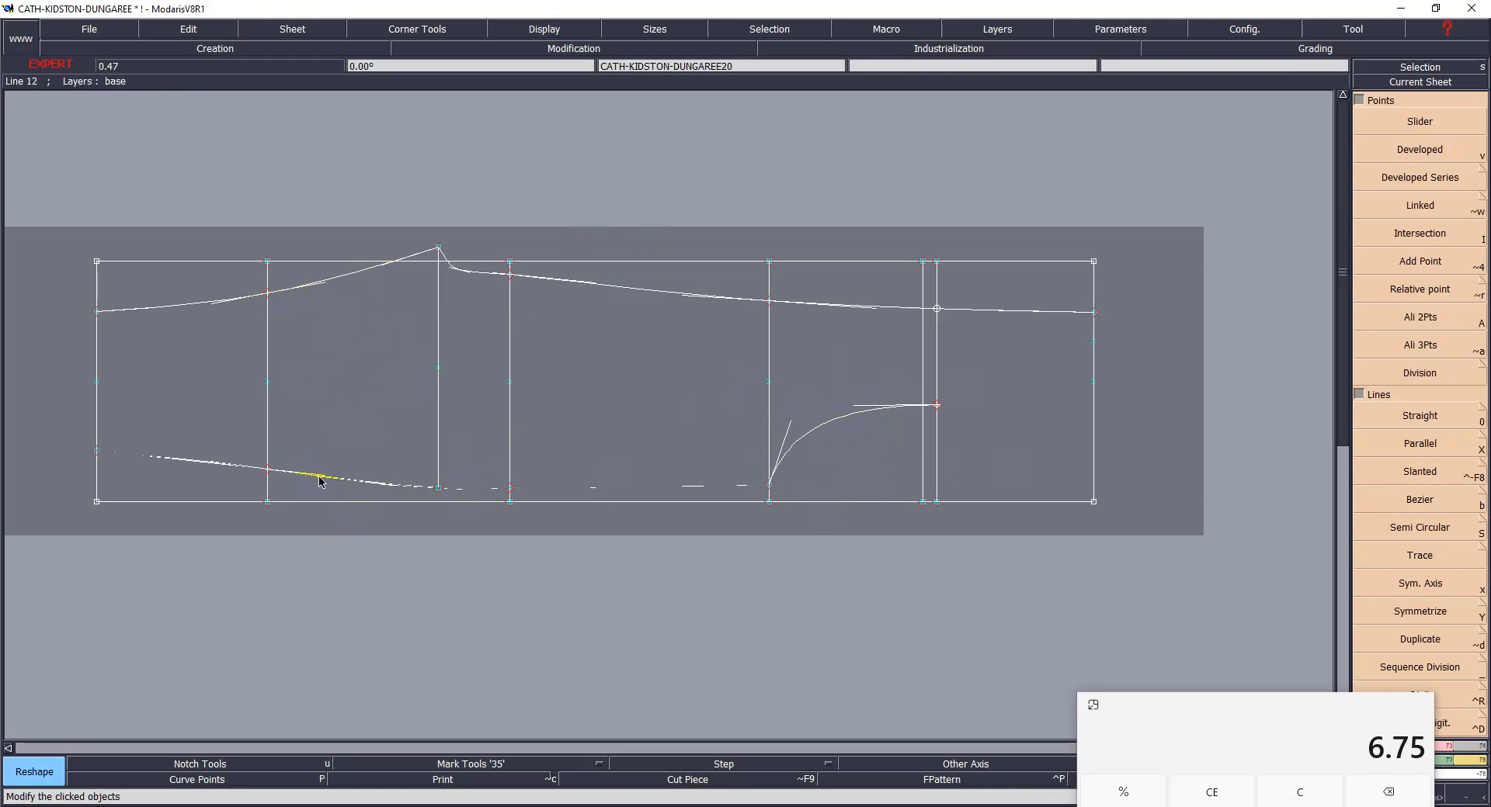
click(225, 466)
click(195, 464)
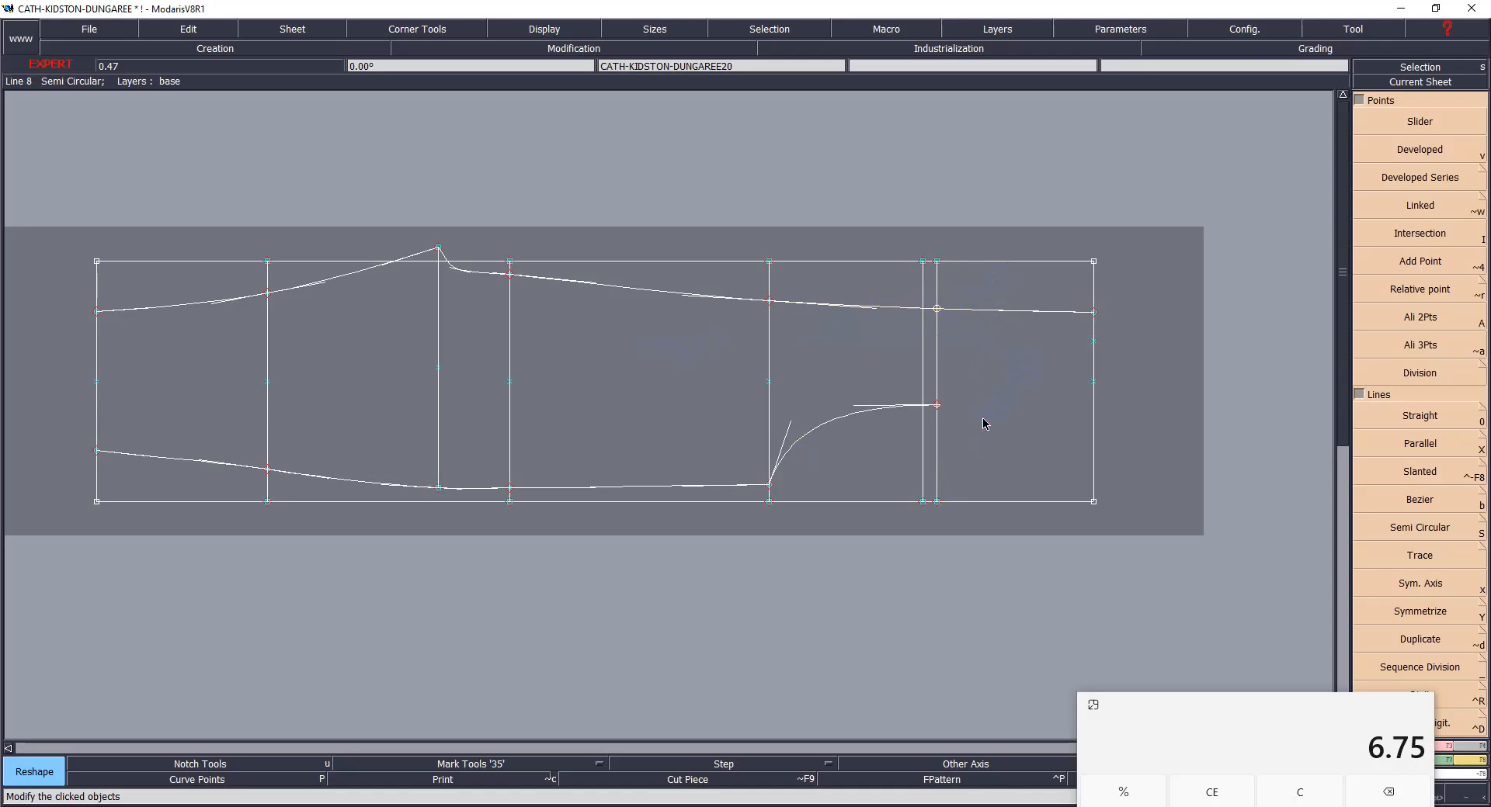
- Try to move the neck-end point of the centre-front curve by -0.6 cm, and undo the reshape
click(1095, 317)
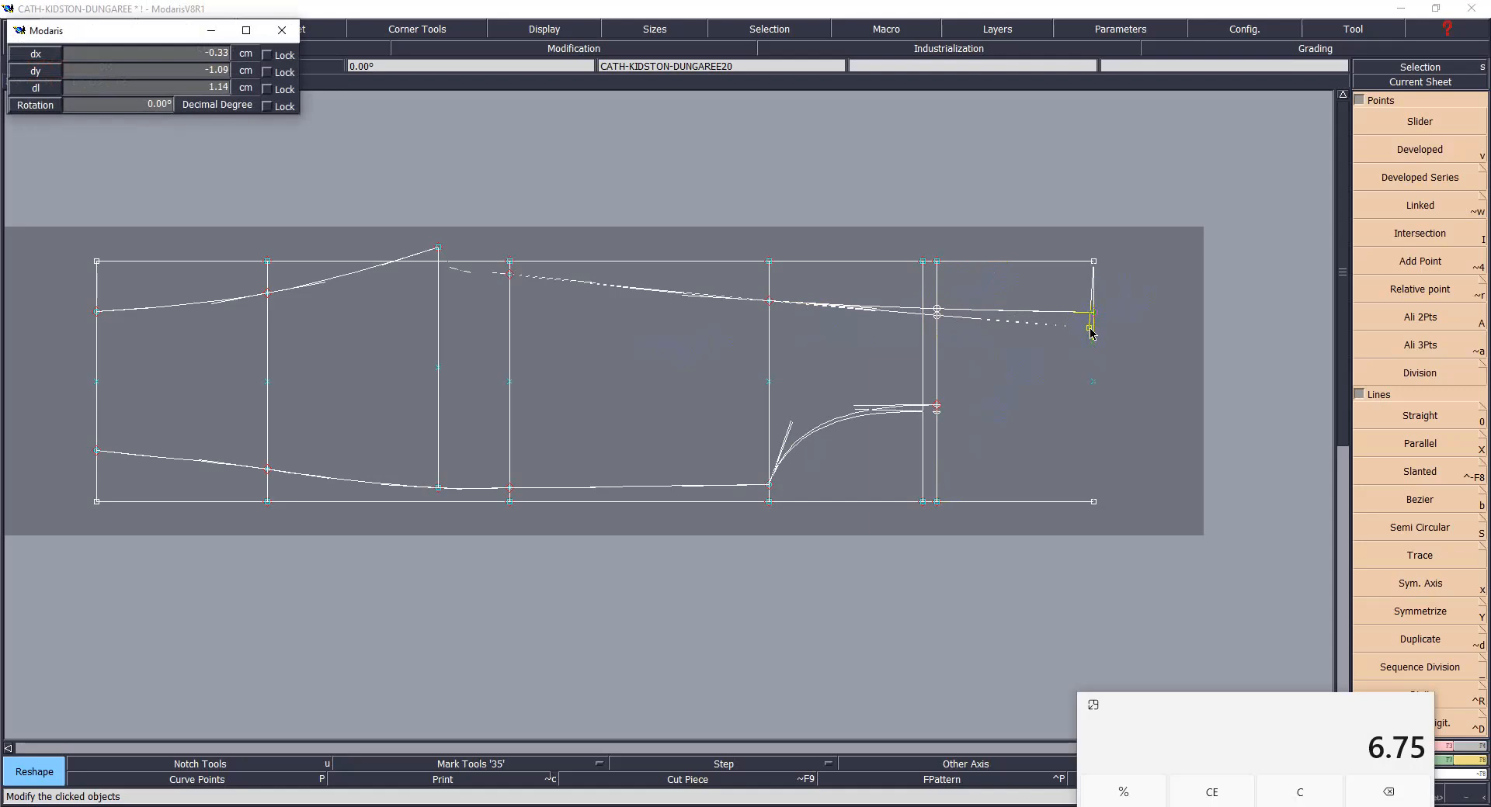
text(-.6)
key(Return)
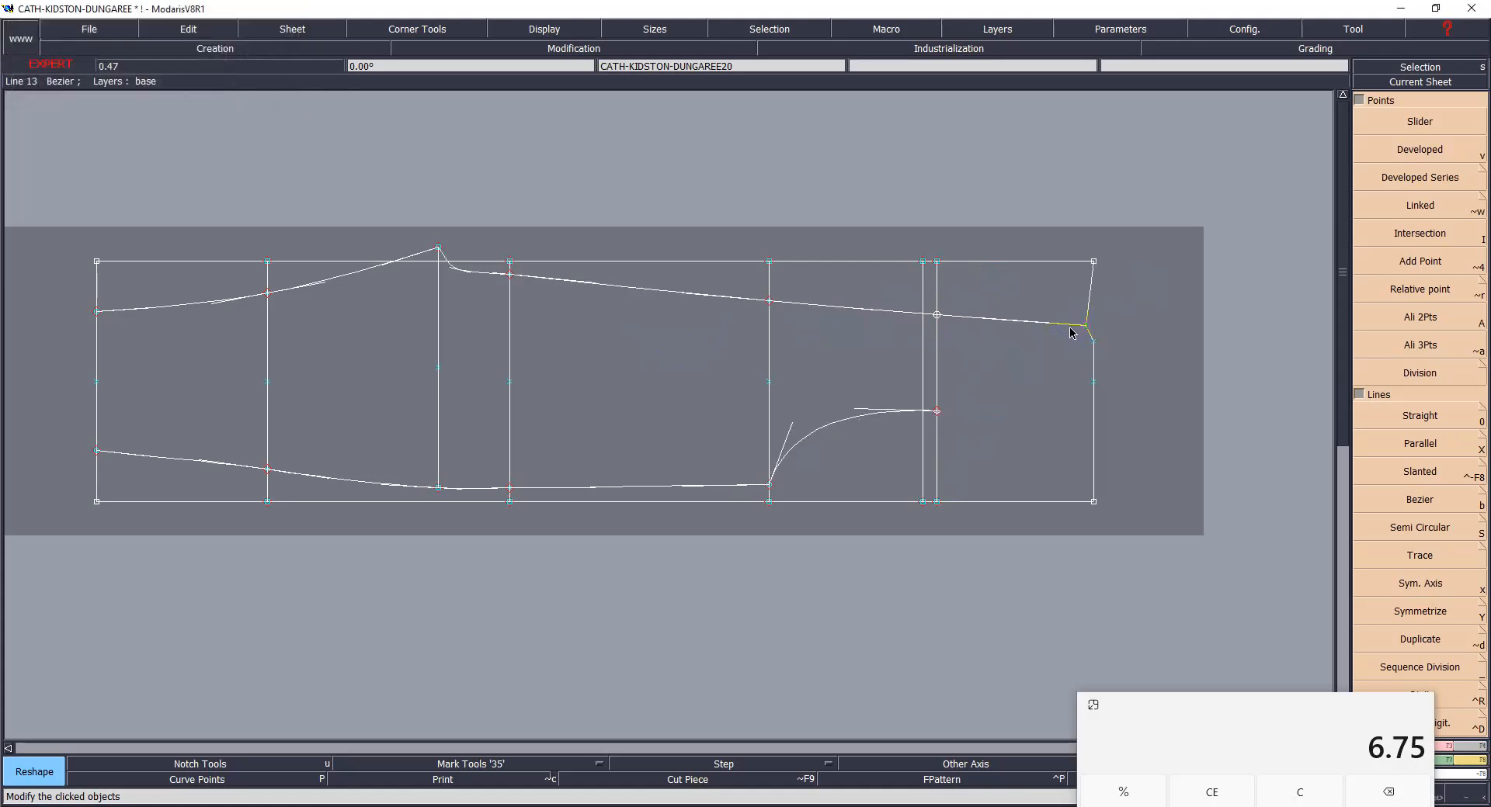
key(ctrl+z)
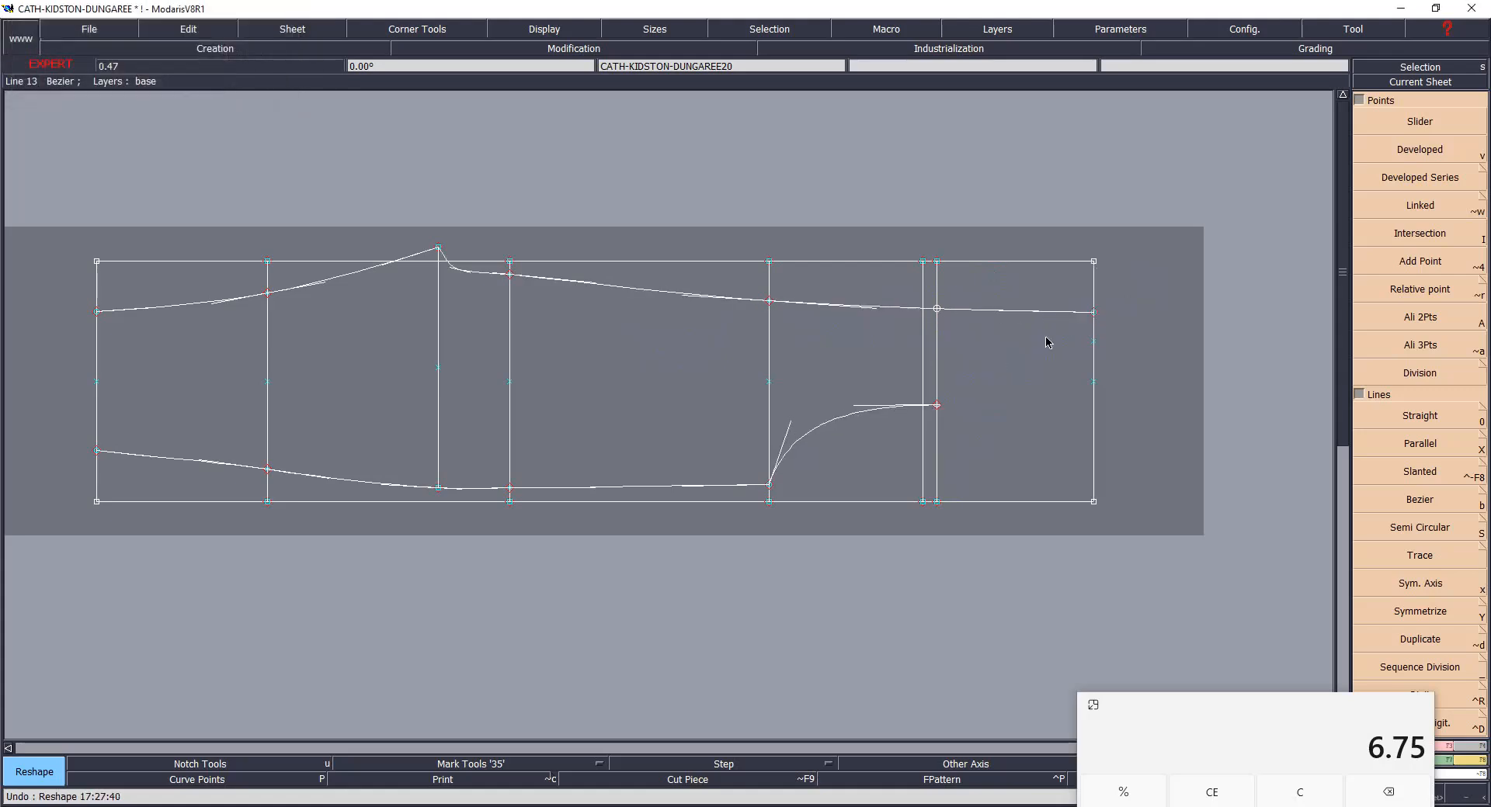
- Reshape the neck-end point of the centre-front curve with dx 0 and a negative dy
click(1091, 318)
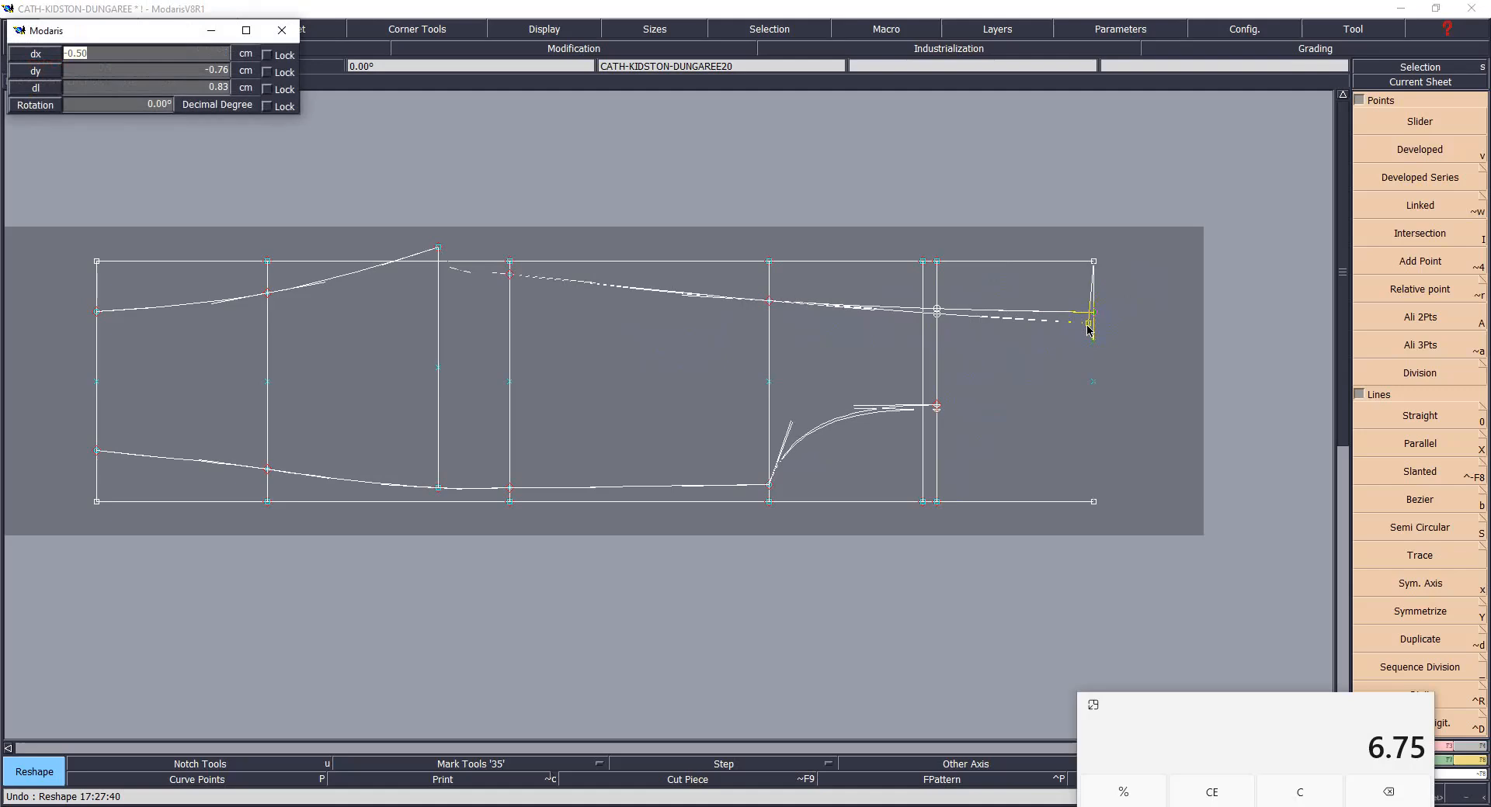
text(0)
key(Return)
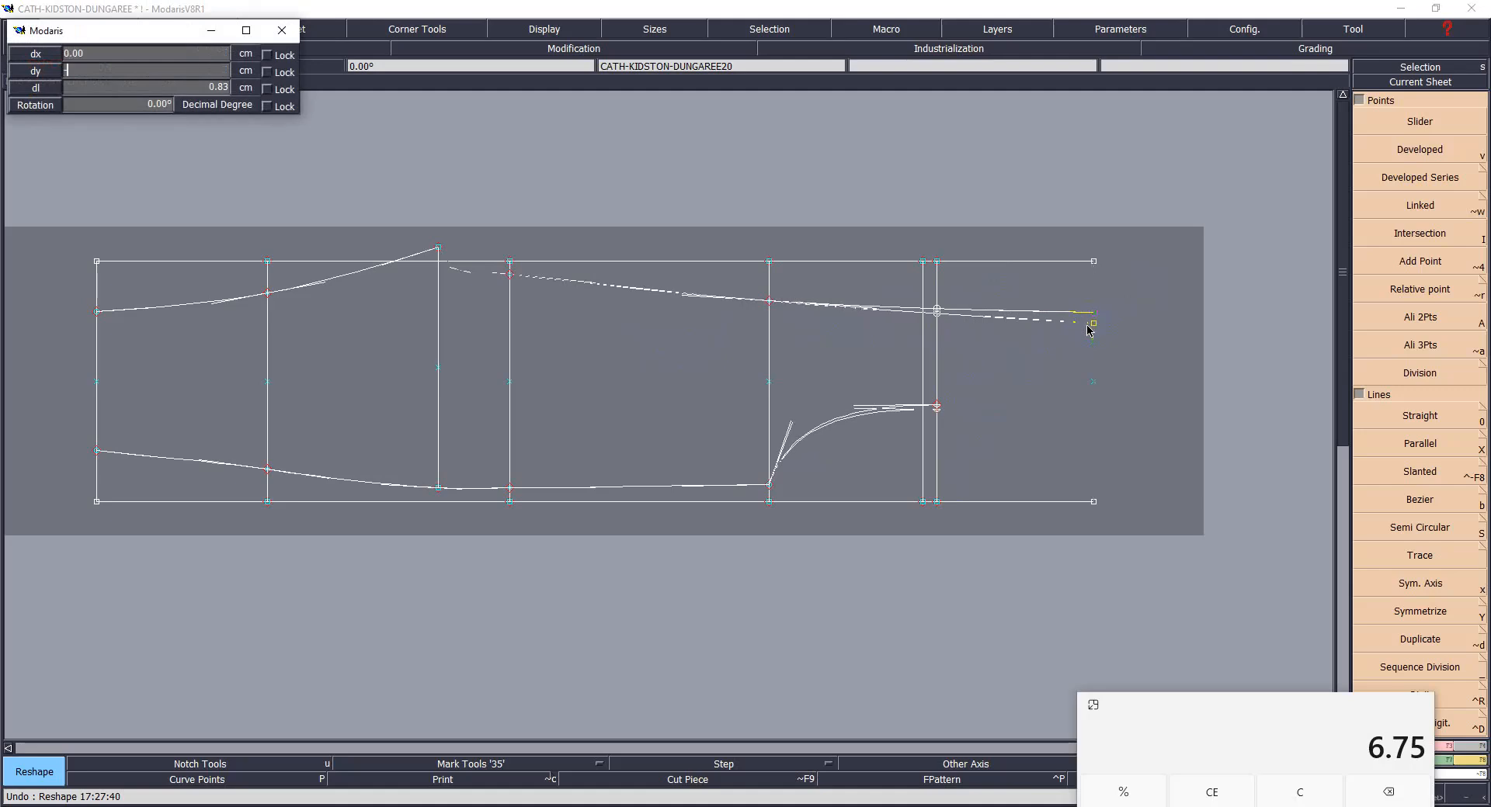
text(-)
key(Return)
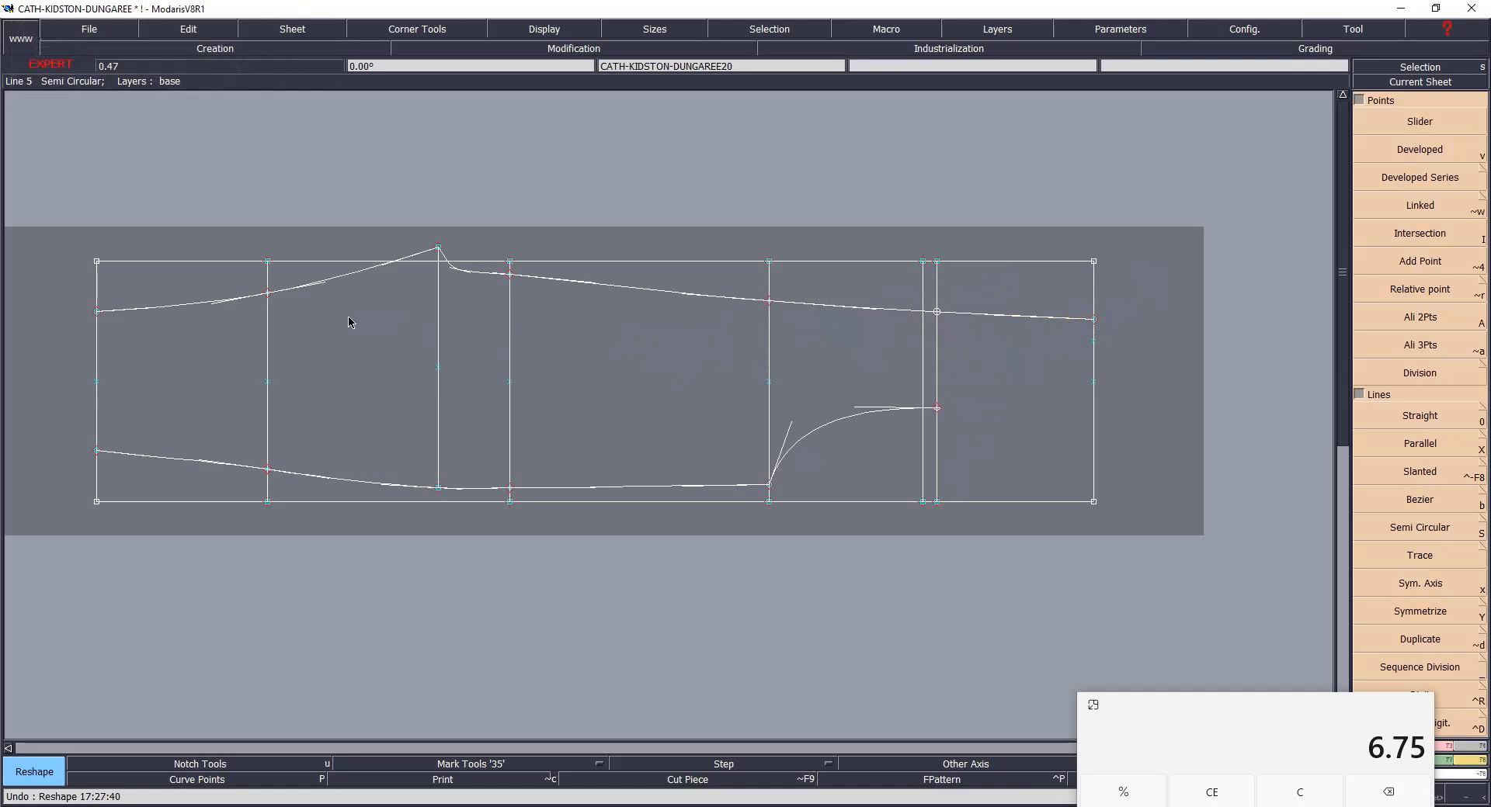
key(Return)
- Save the model in the save directory
mouse_move(154, 194)
mouse_down()
mouse_move(858, 375)
mouse_move(772, 436)
mouse_move(957, 531)
mouse_up()
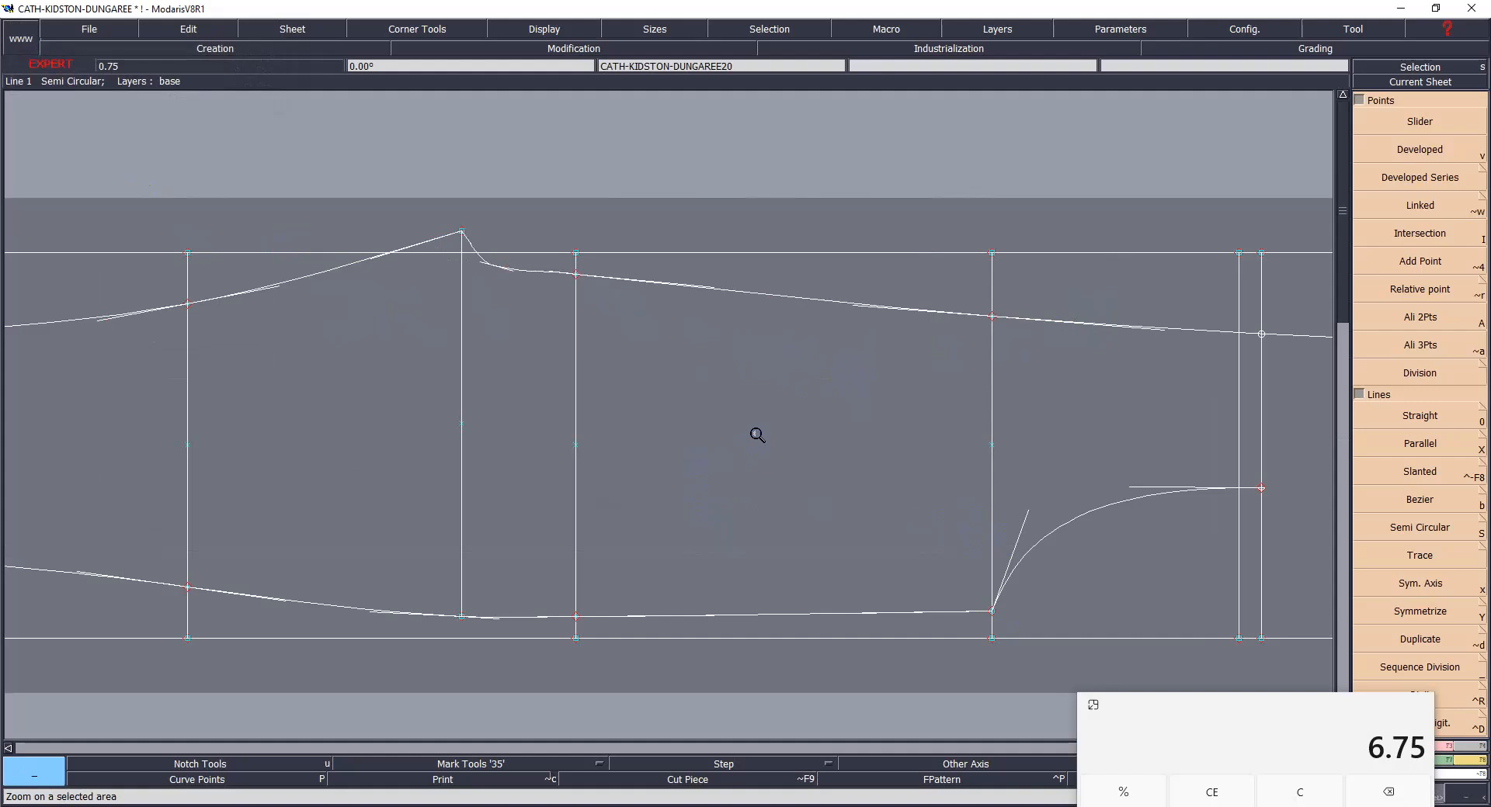
key(ctrl+s)
click(665, 507)
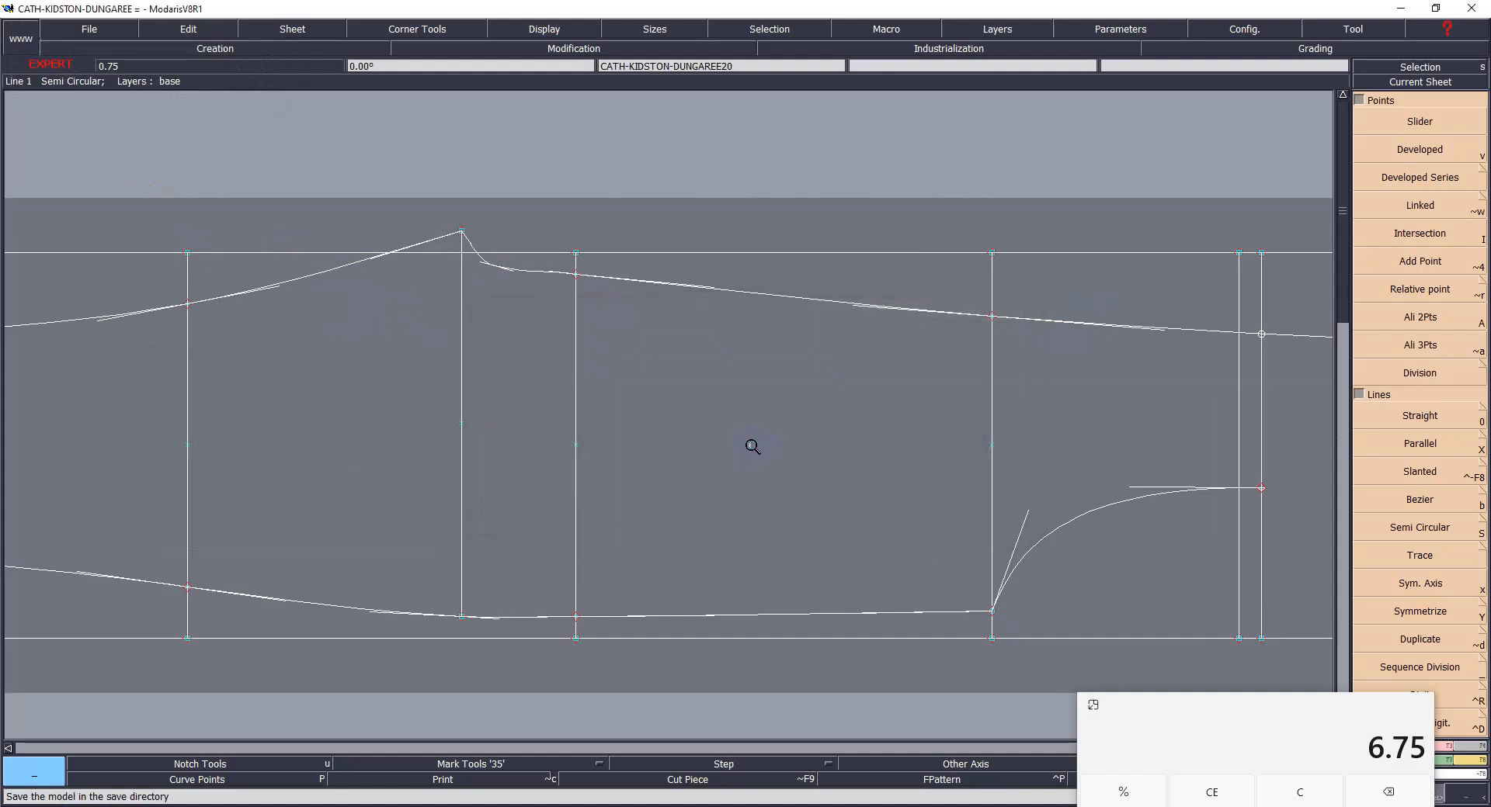
click(756, 448)
- Erase the curve handles, pin all the points of the front, and toggle the pins on the hip-line points between the two seams
key(h)
key(p)
drag(124, 266, 1243, 589)
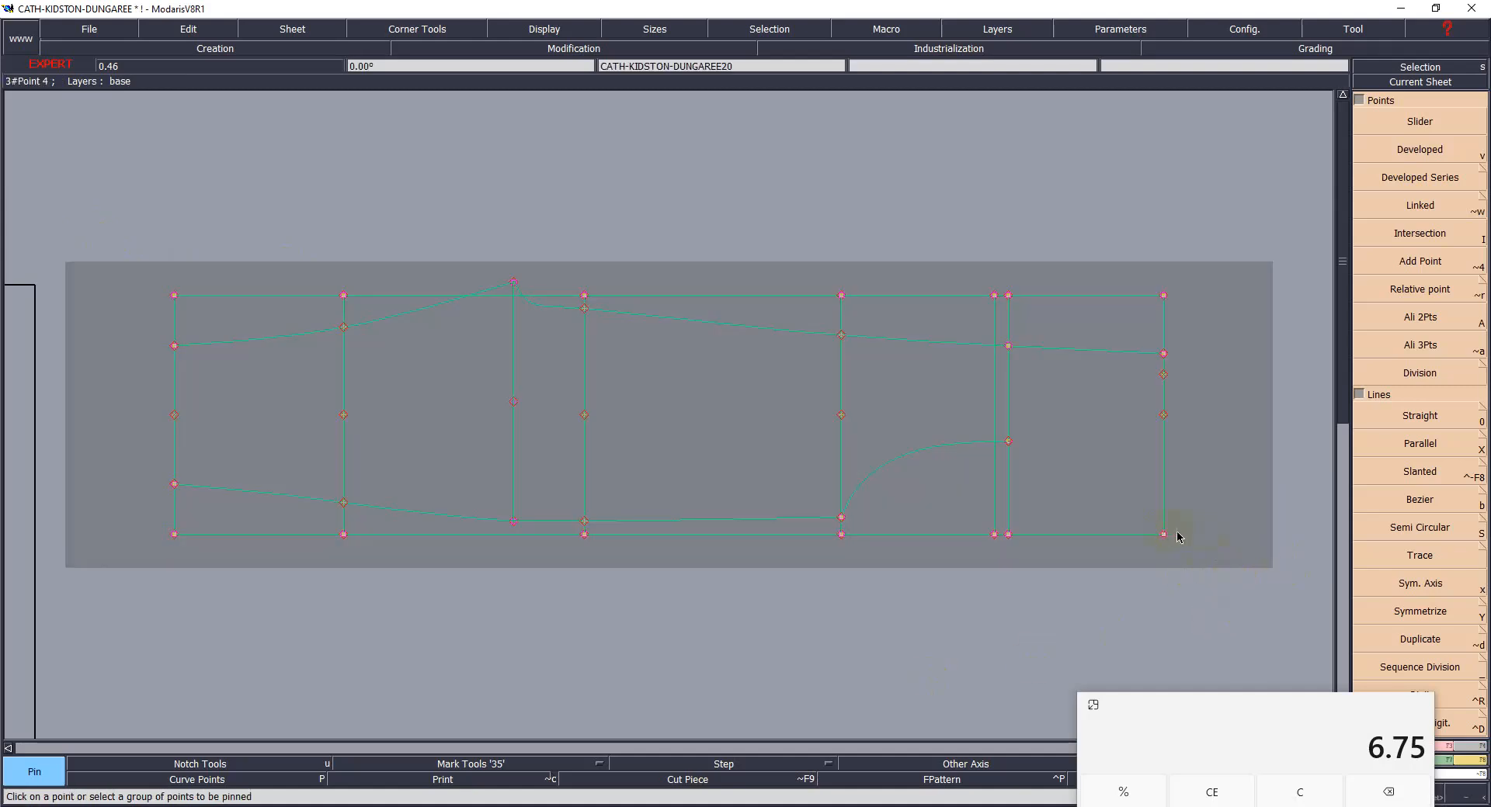
click(1208, 514)
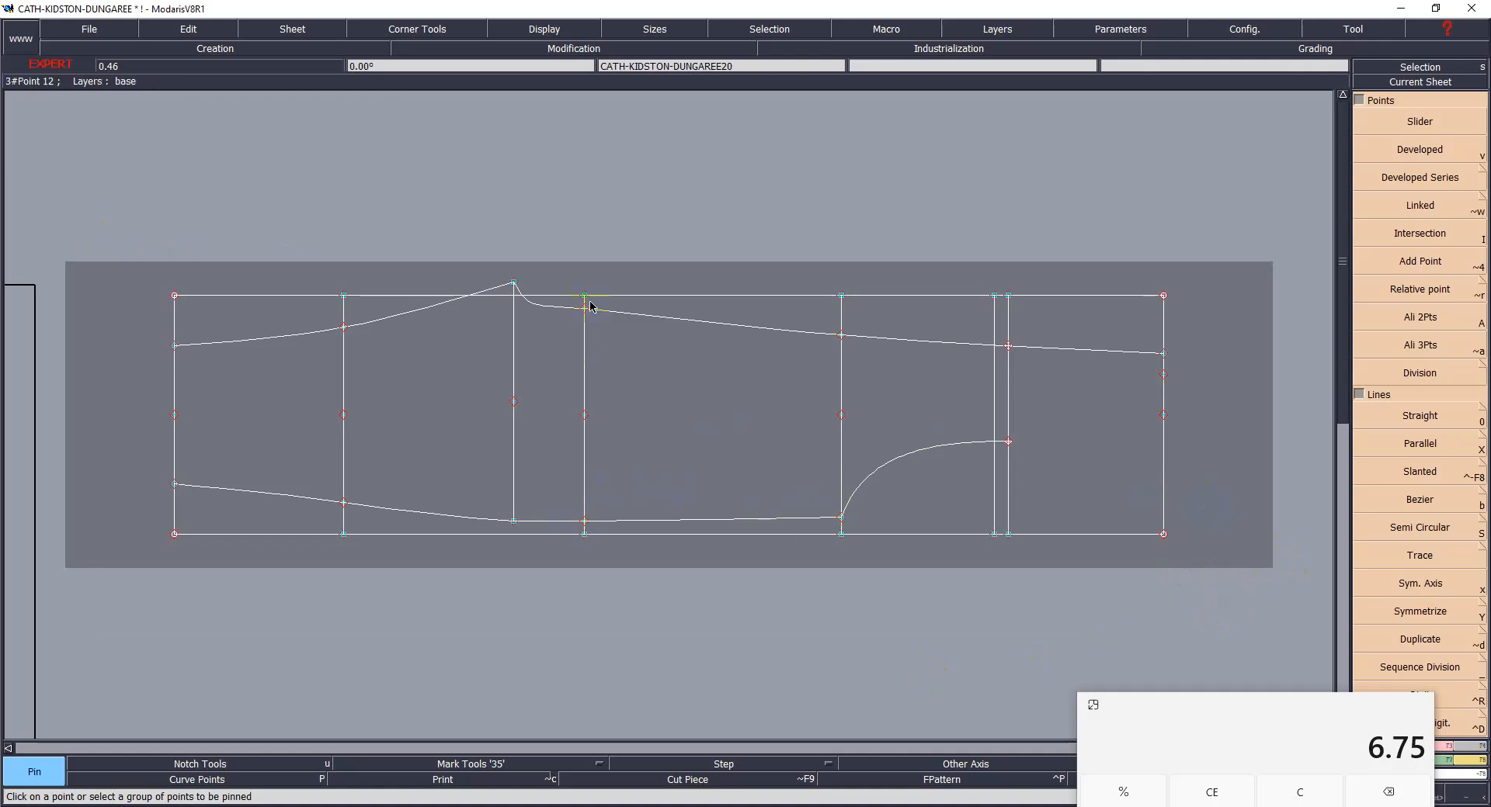
drag(569, 305, 600, 529)
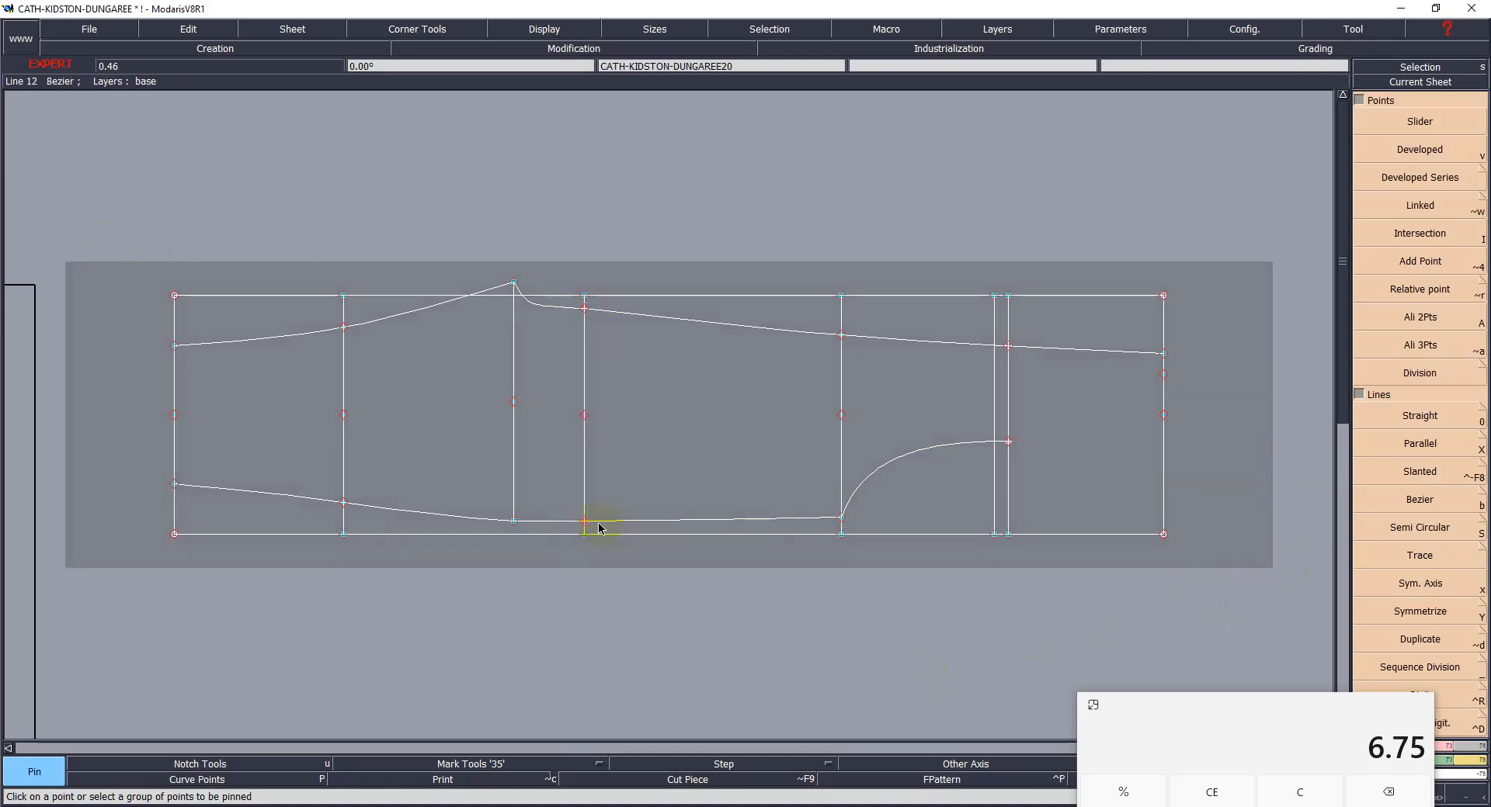
- Move the hip-line points, including both seam points, by a ShiftY of -0.4 cm
key(m)
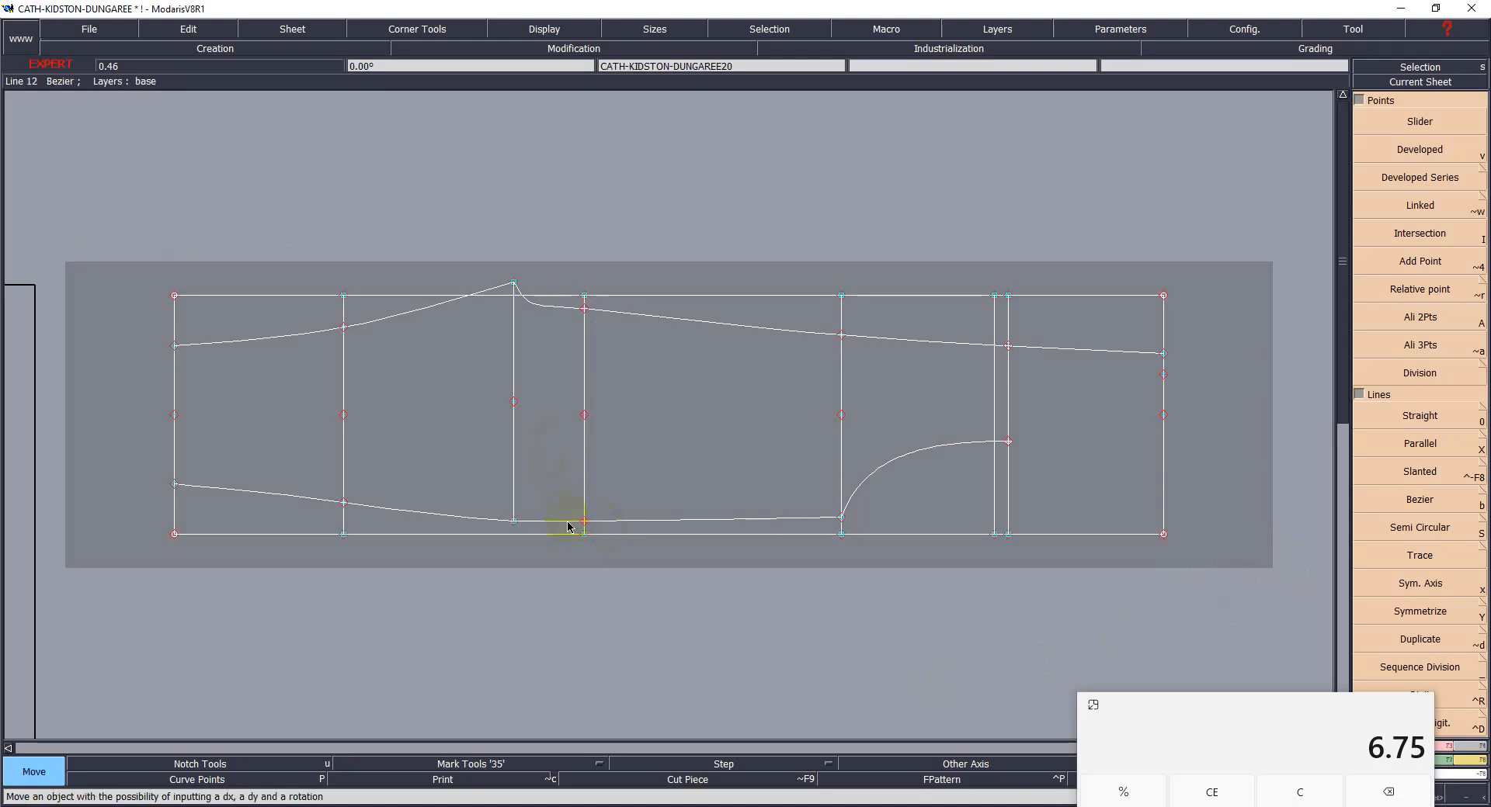
click(584, 308)
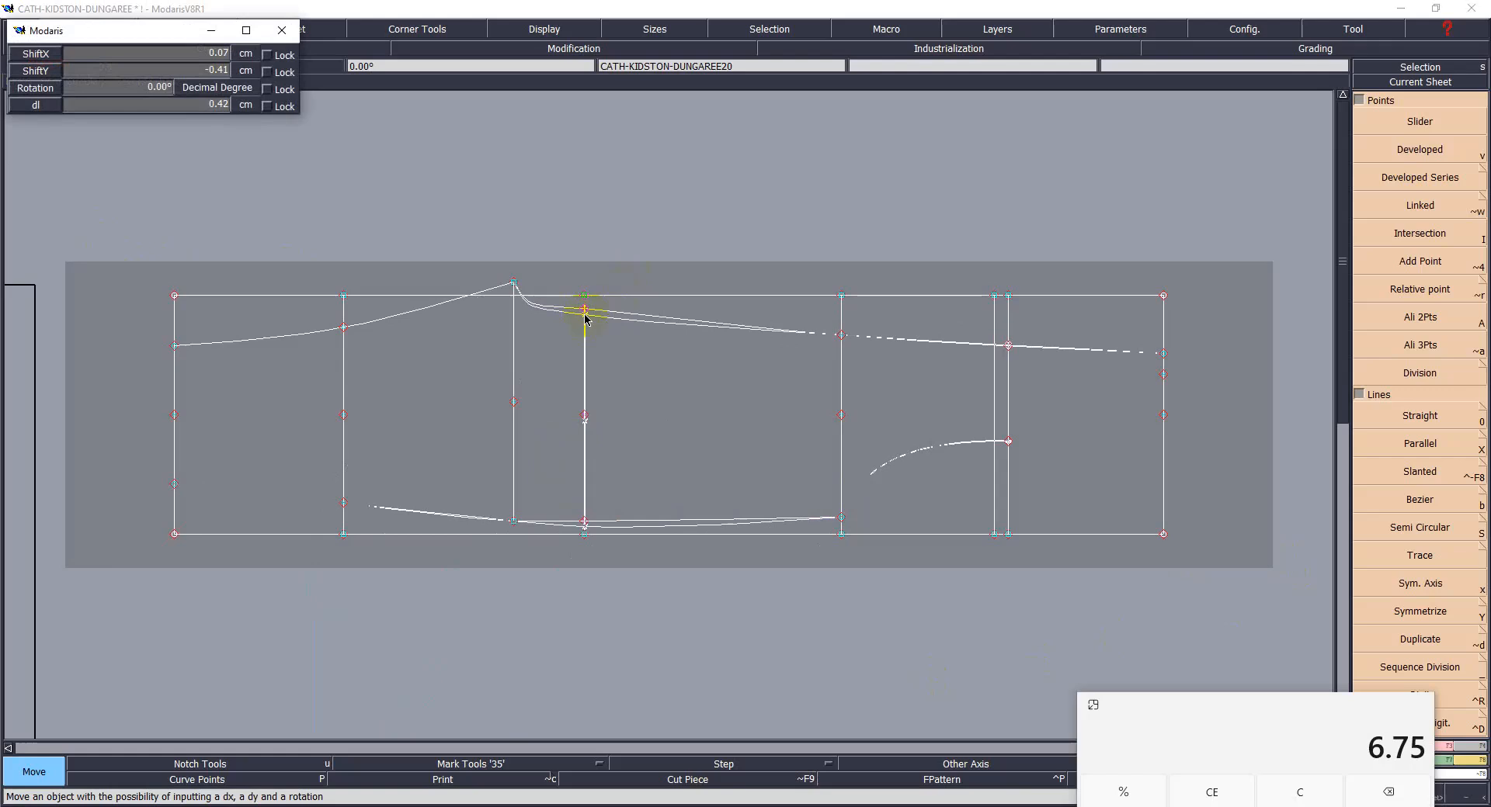
key(Down)
key(Down)
text(-.4)
key(Return)
click(410, 376)
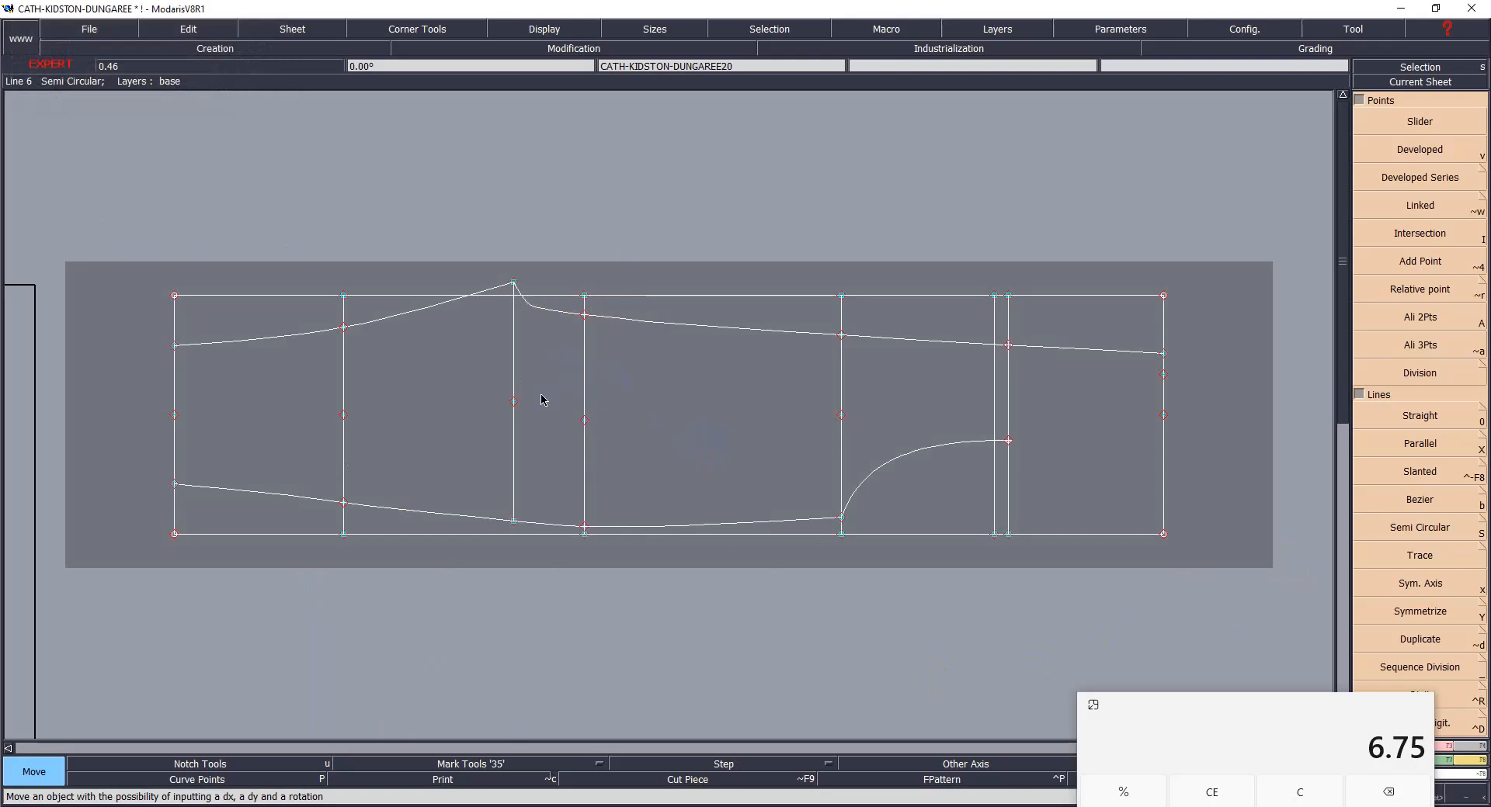
- Move the hip-line points back up by a ShiftY of 0.1 cm
click(585, 467)
click(591, 528)
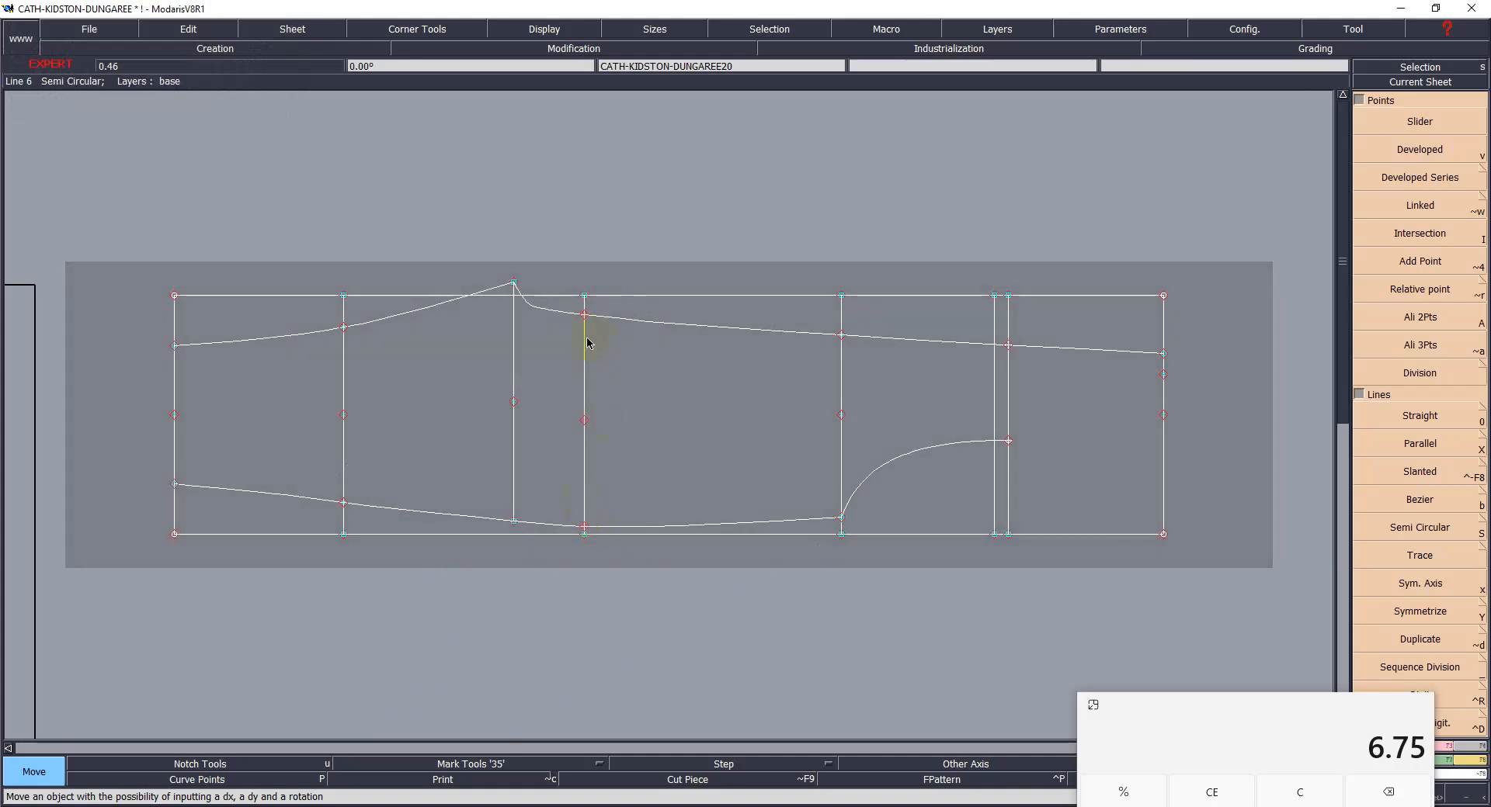
click(583, 315)
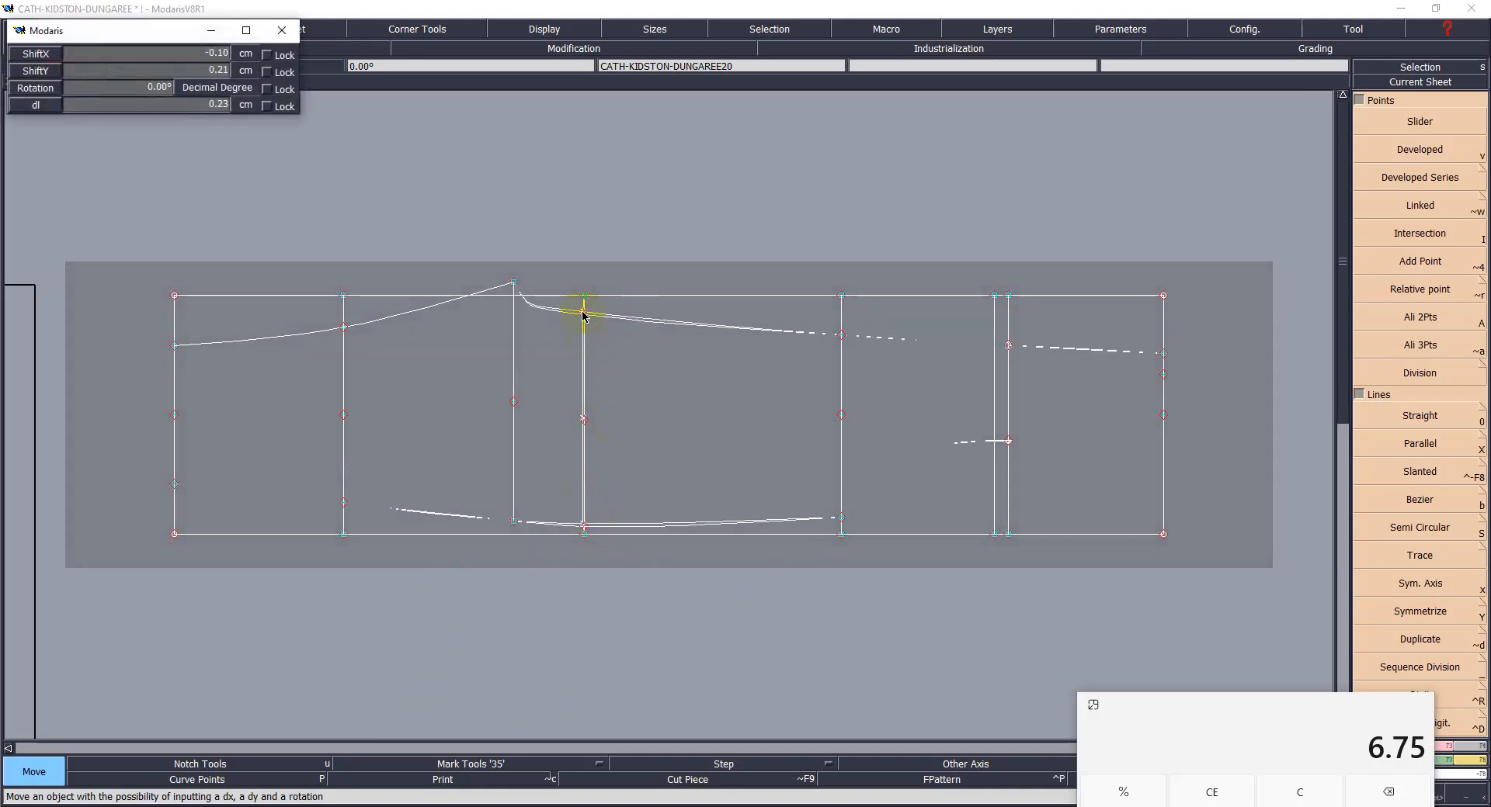
key(Down)
text(.1)
key(Return)
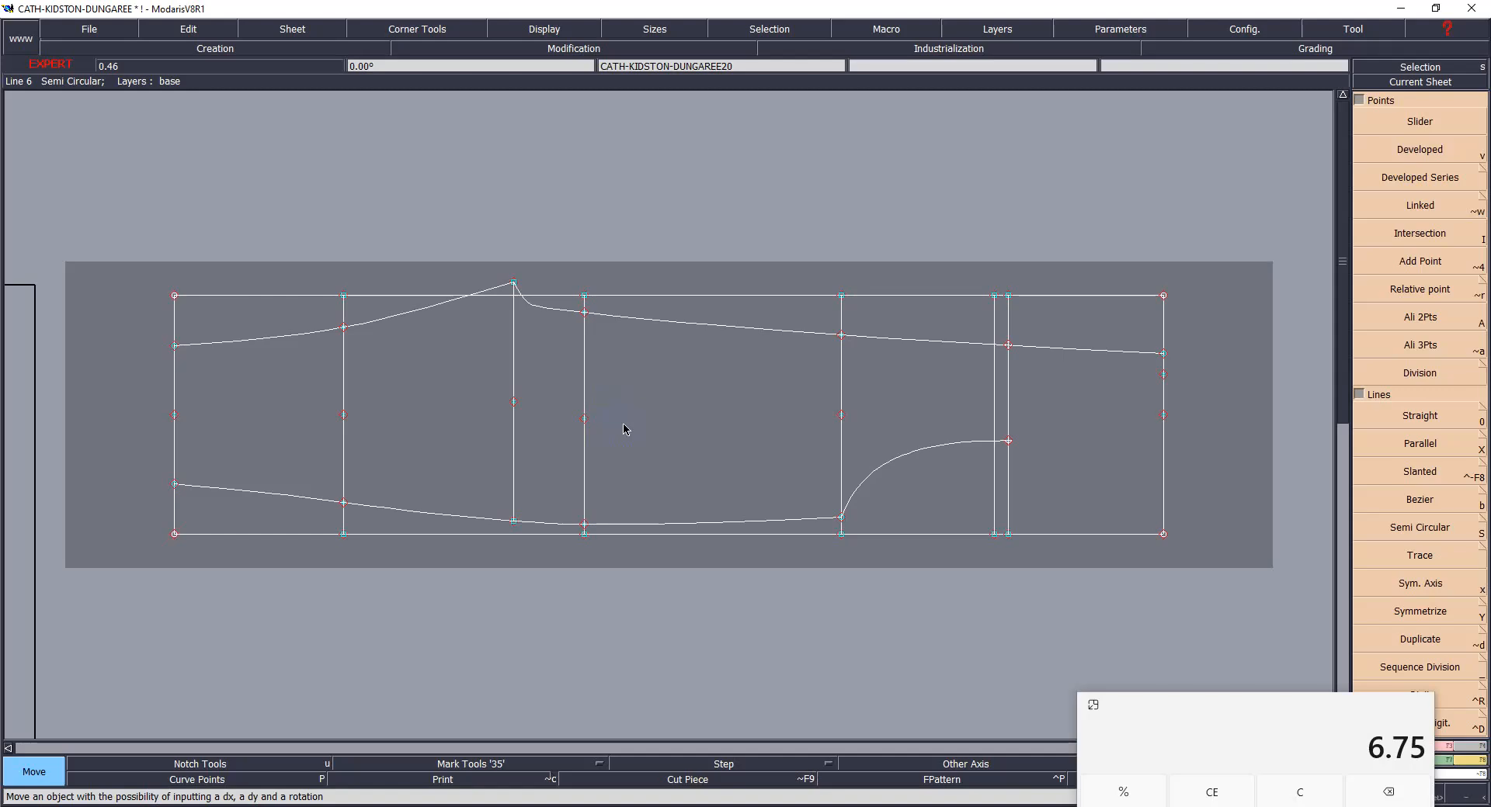
- Display the curve handles and the non-essential curve points around the crotch curve
click(538, 236)
scroll(459, 369, up, 3)
scroll(528, 342, down, 4)
click(566, 310)
scroll(497, 404, up, 4)
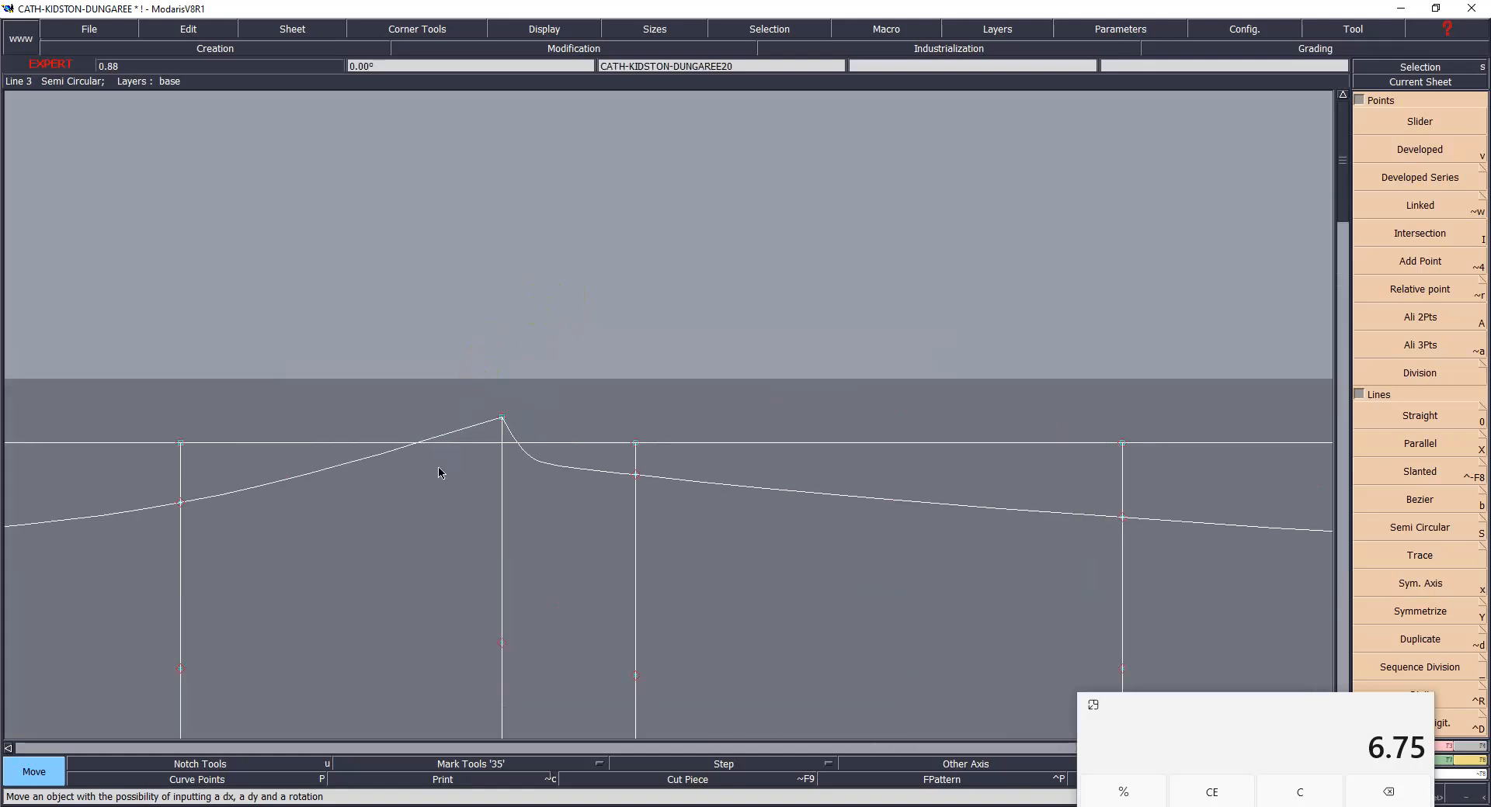
scroll(653, 436, down, 5)
scroll(625, 469, up, 5)
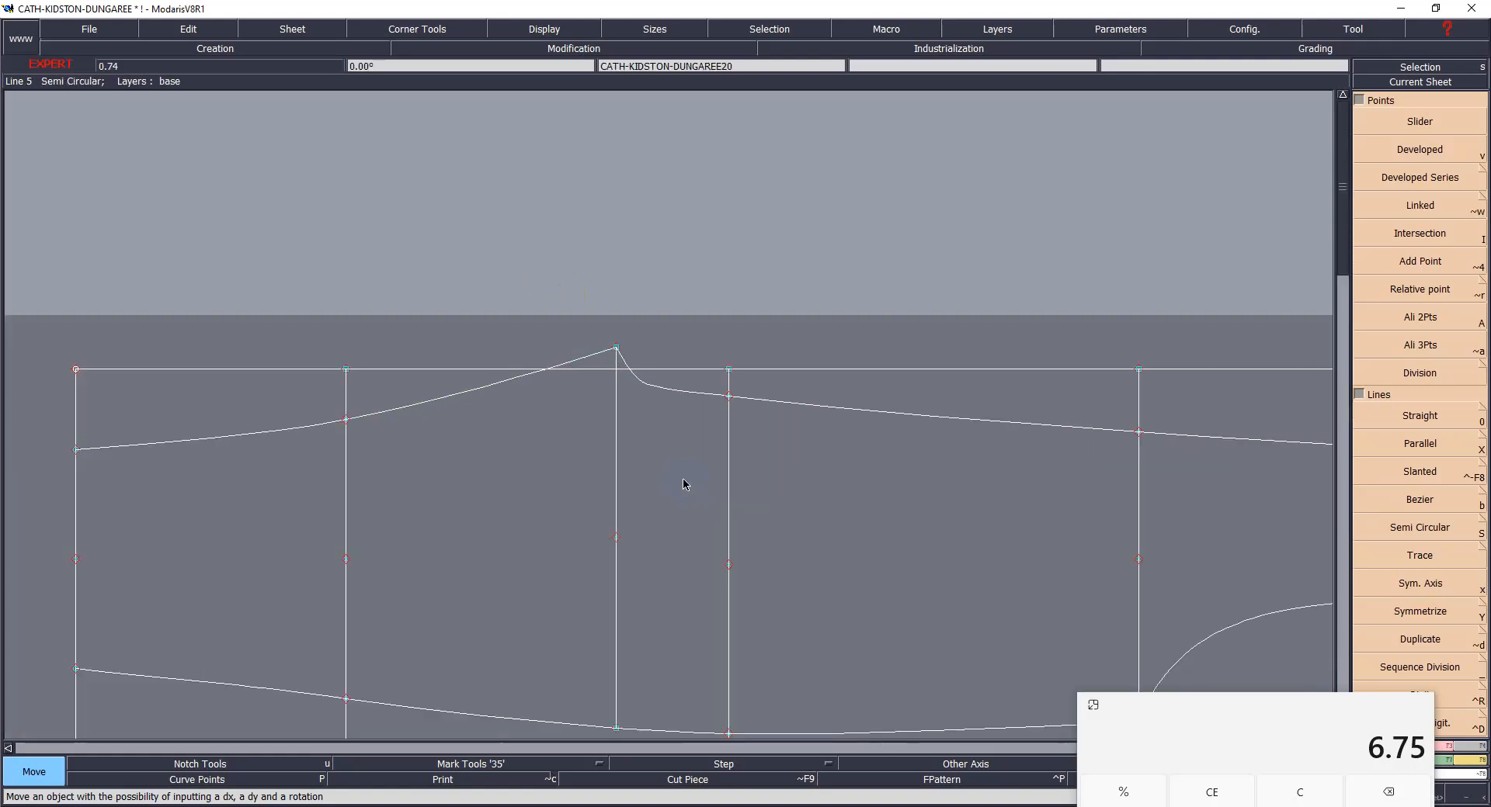
scroll(683, 484, up, 2)
key(h)
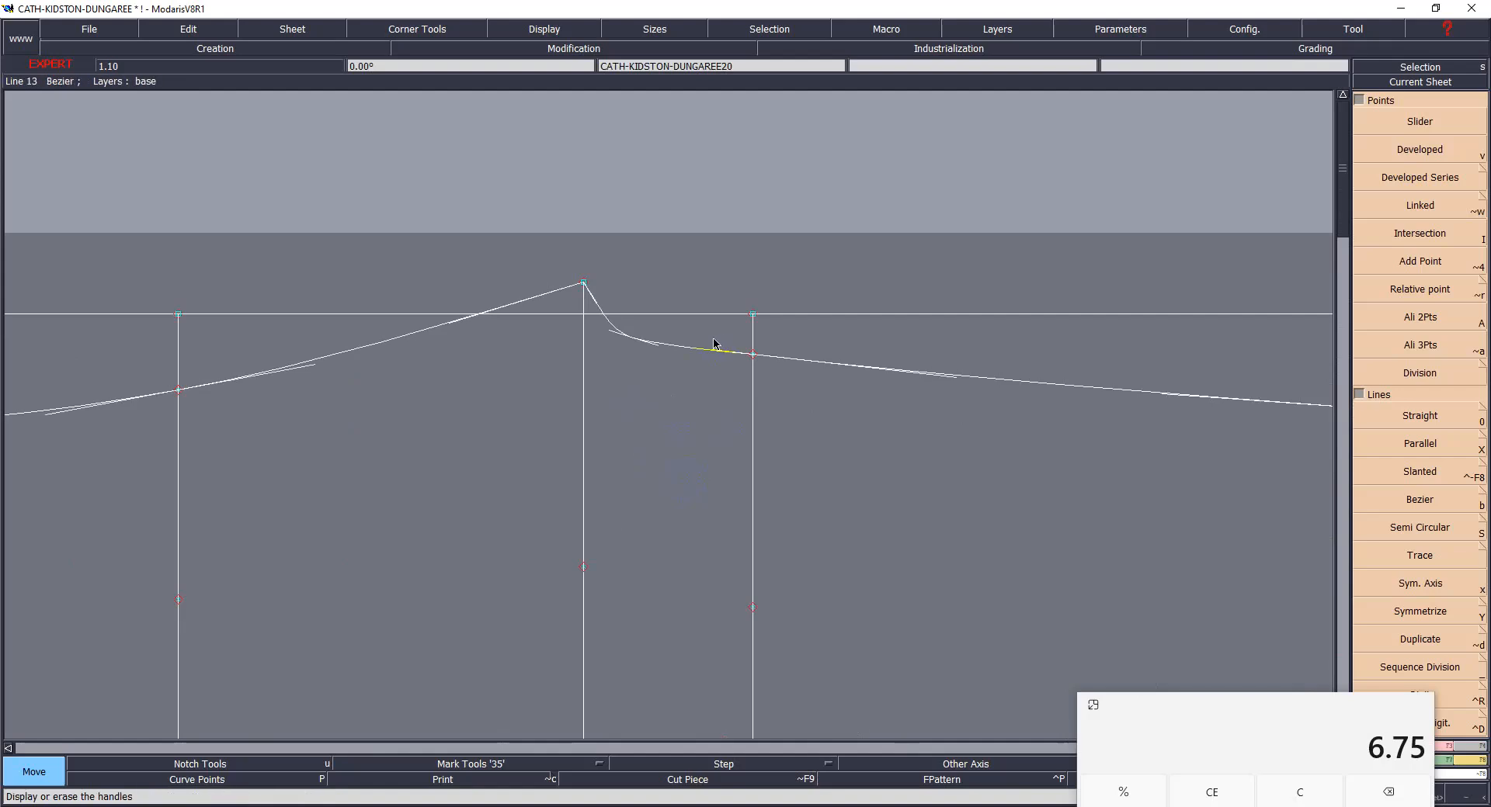
key(shift+p)
scroll(683, 341, up, 6)
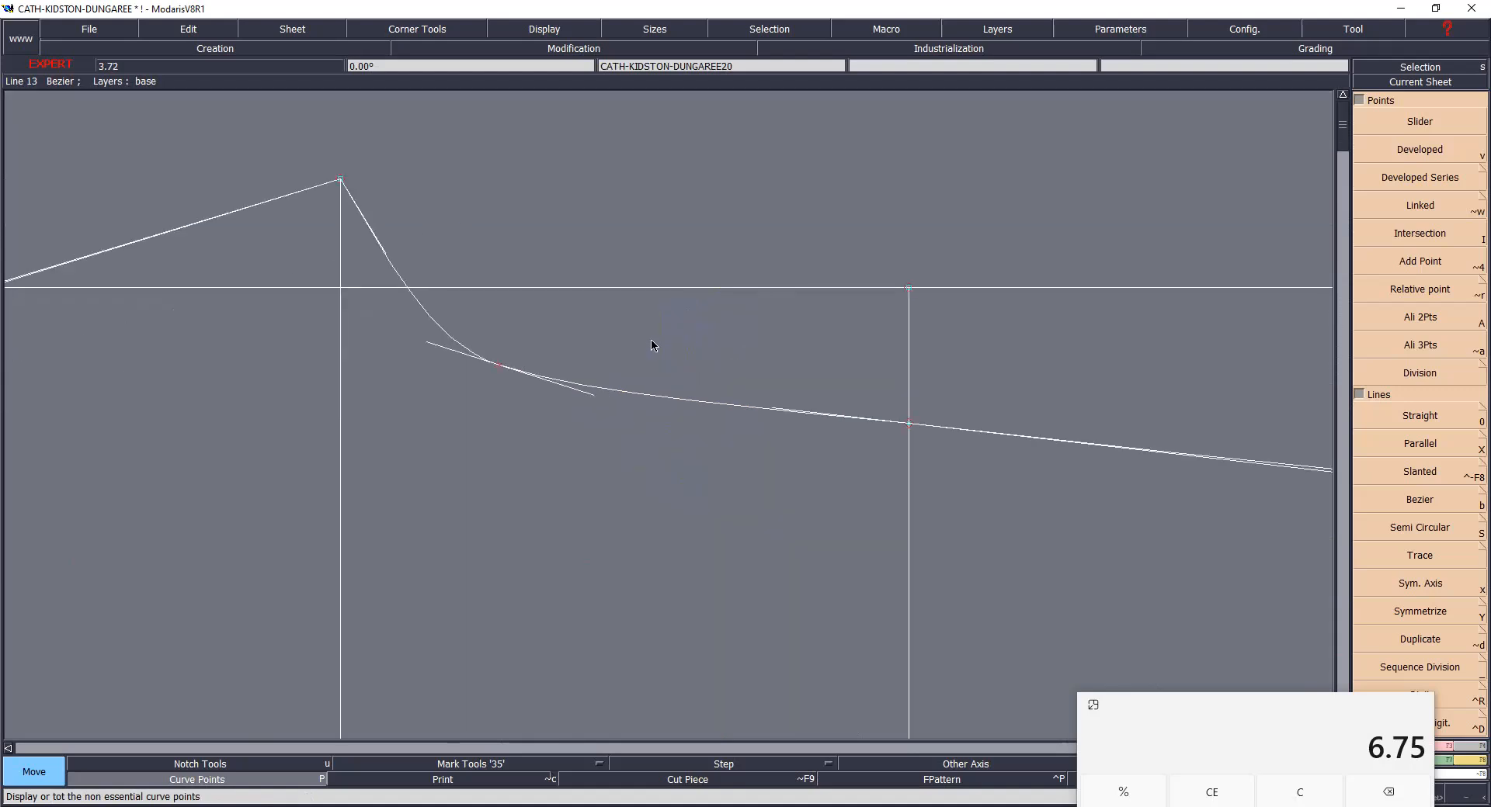
- Reshape the crotch curve's intermediate point and its crotch-tip handle for a rounder hollow, and undo the extra reshape of that point
key(r)
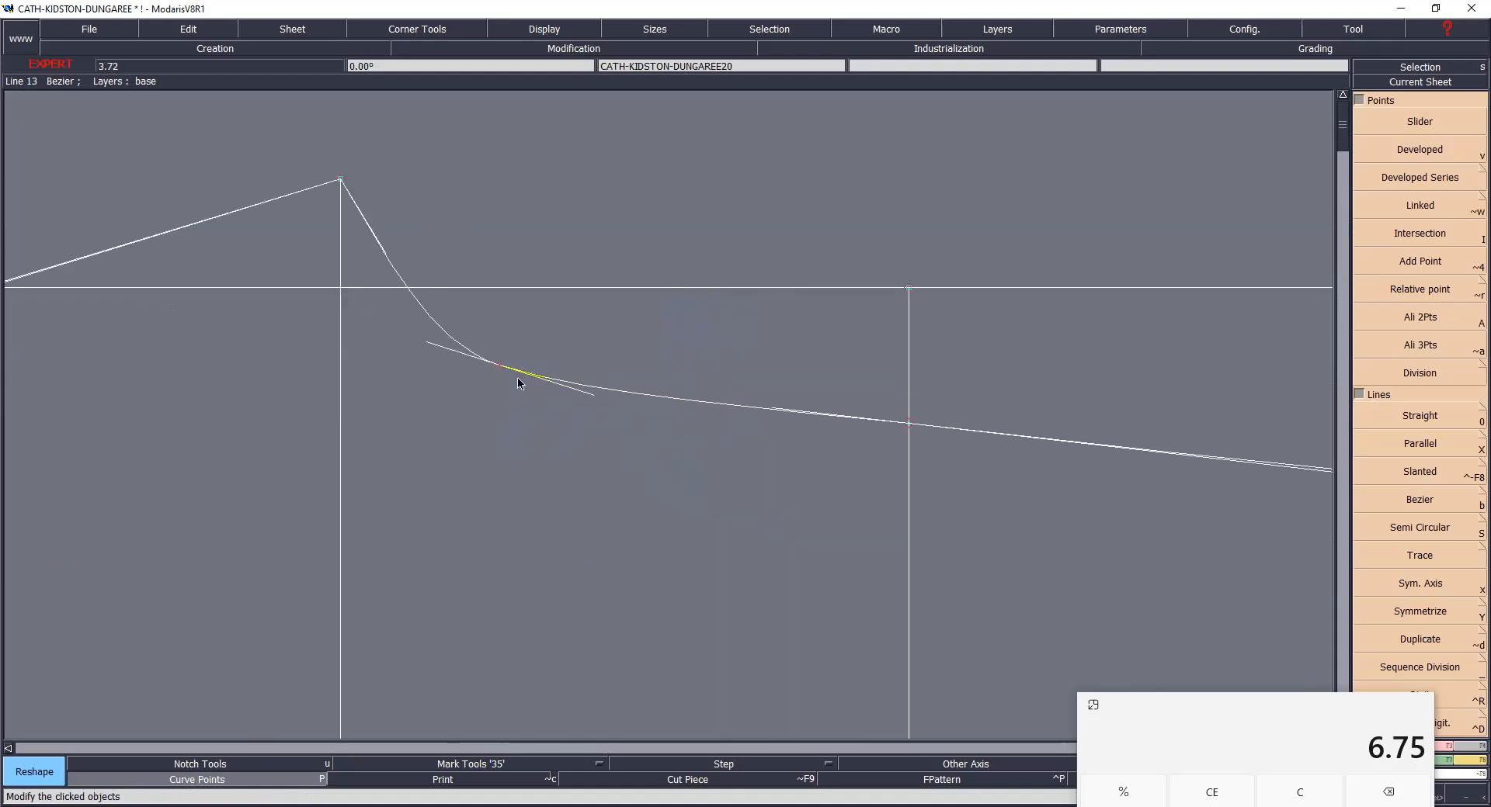
drag(501, 371, 490, 351)
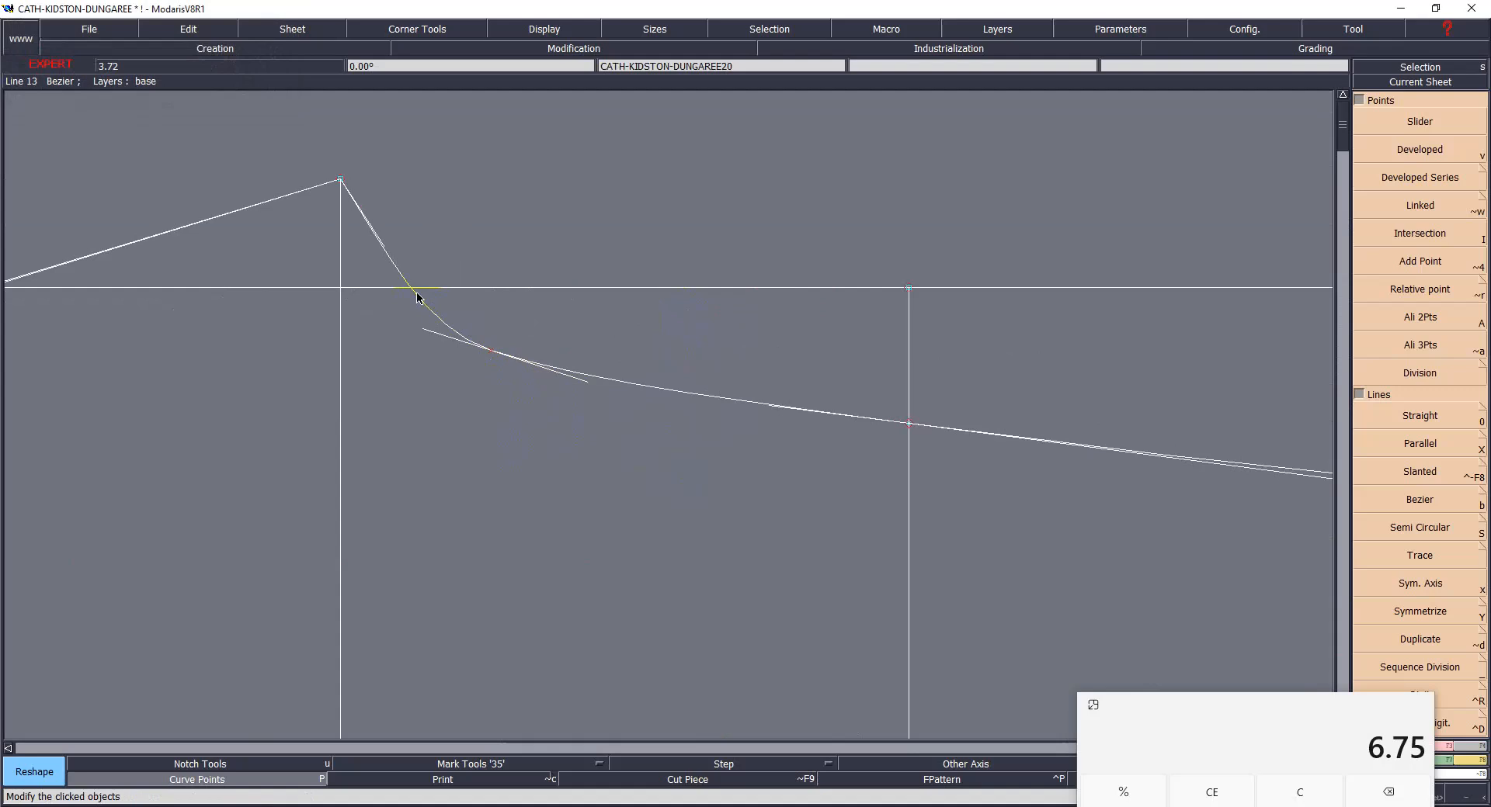
drag(364, 261, 598, 386)
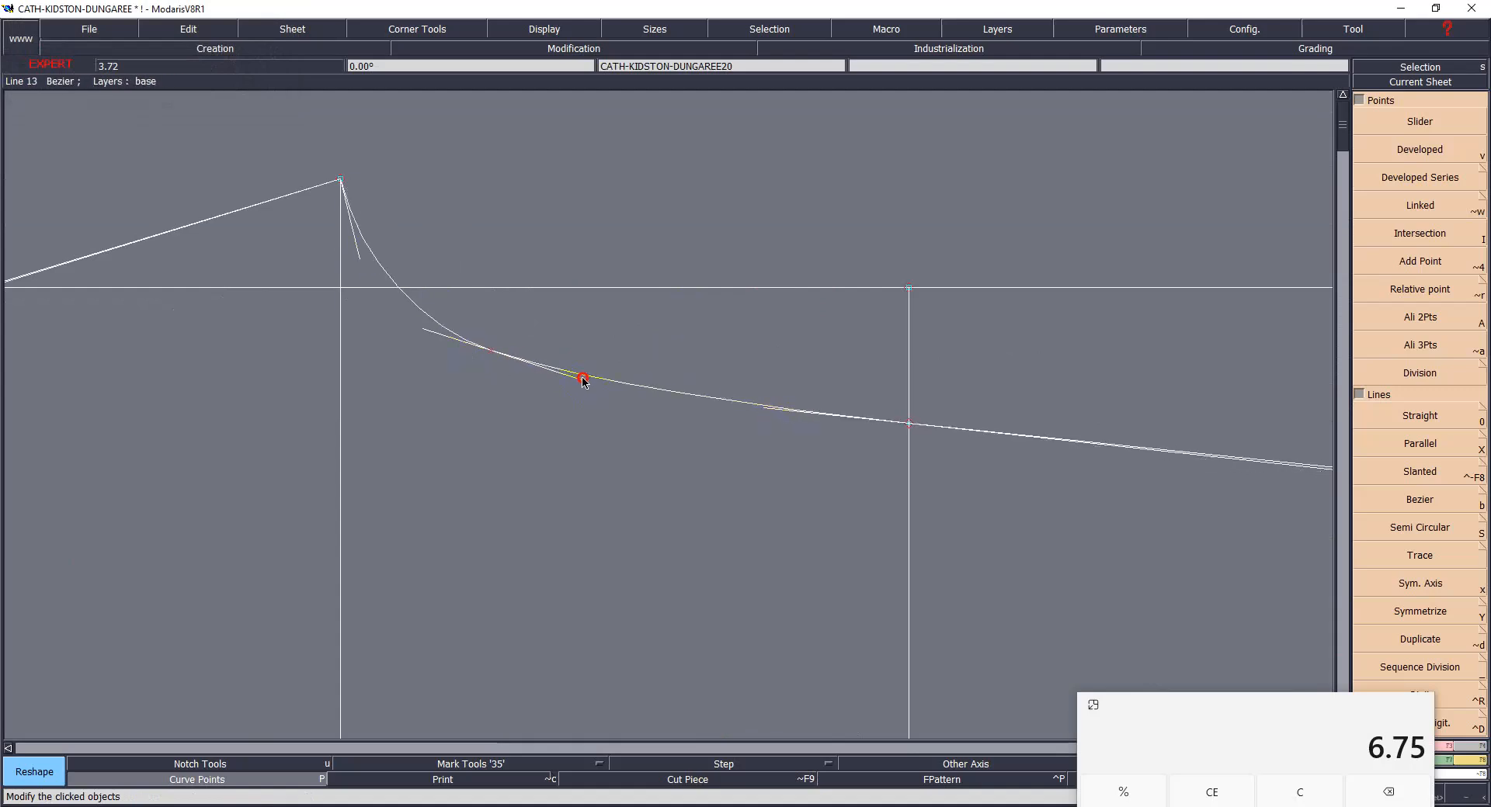
mouse_move(495, 356)
mouse_down()
mouse_move(482, 346)
mouse_move(506, 347)
mouse_up()
key(ctrl+z)
- Reshape the crotch curve's intermediate point towards the hip line, lengthen the crotch-tip handle and straighten the handle before the hip point
drag(492, 351, 545, 375)
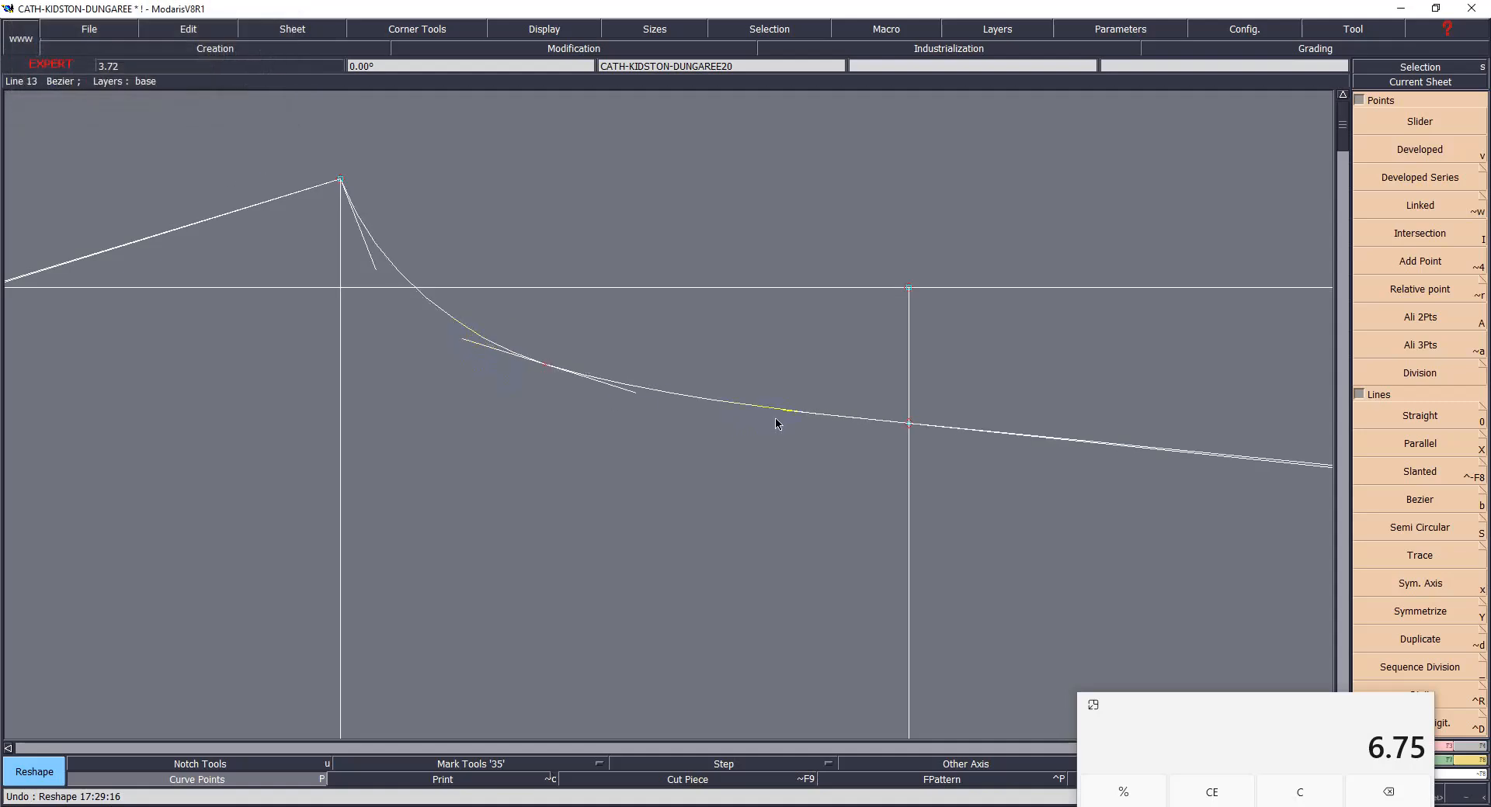
drag(376, 270, 379, 288)
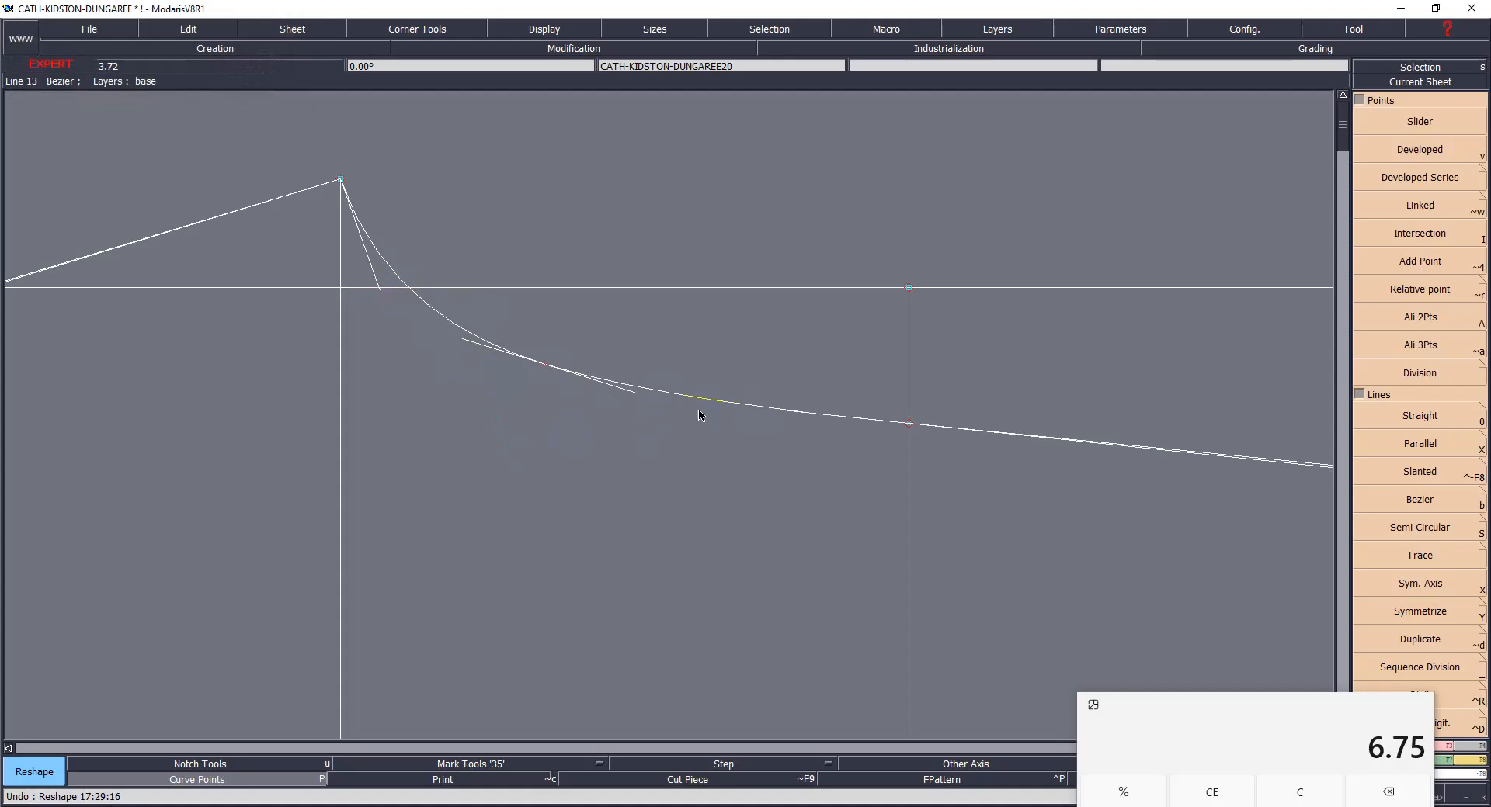
drag(792, 418, 787, 413)
click(787, 413)
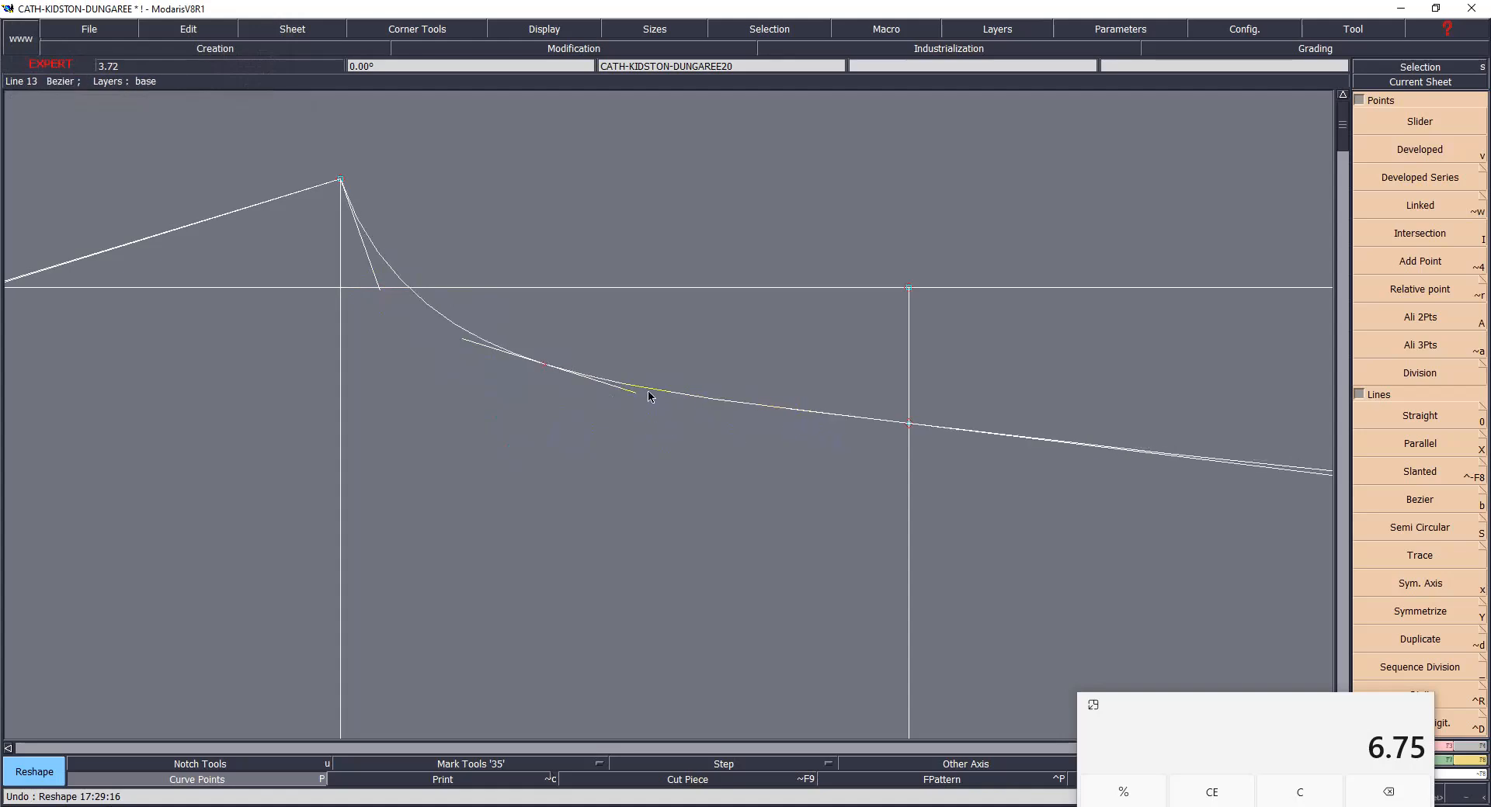
- Reshape the hip point of the centre-front curve with dx 0 and dy -0.1 cm
scroll(559, 465, down, 3)
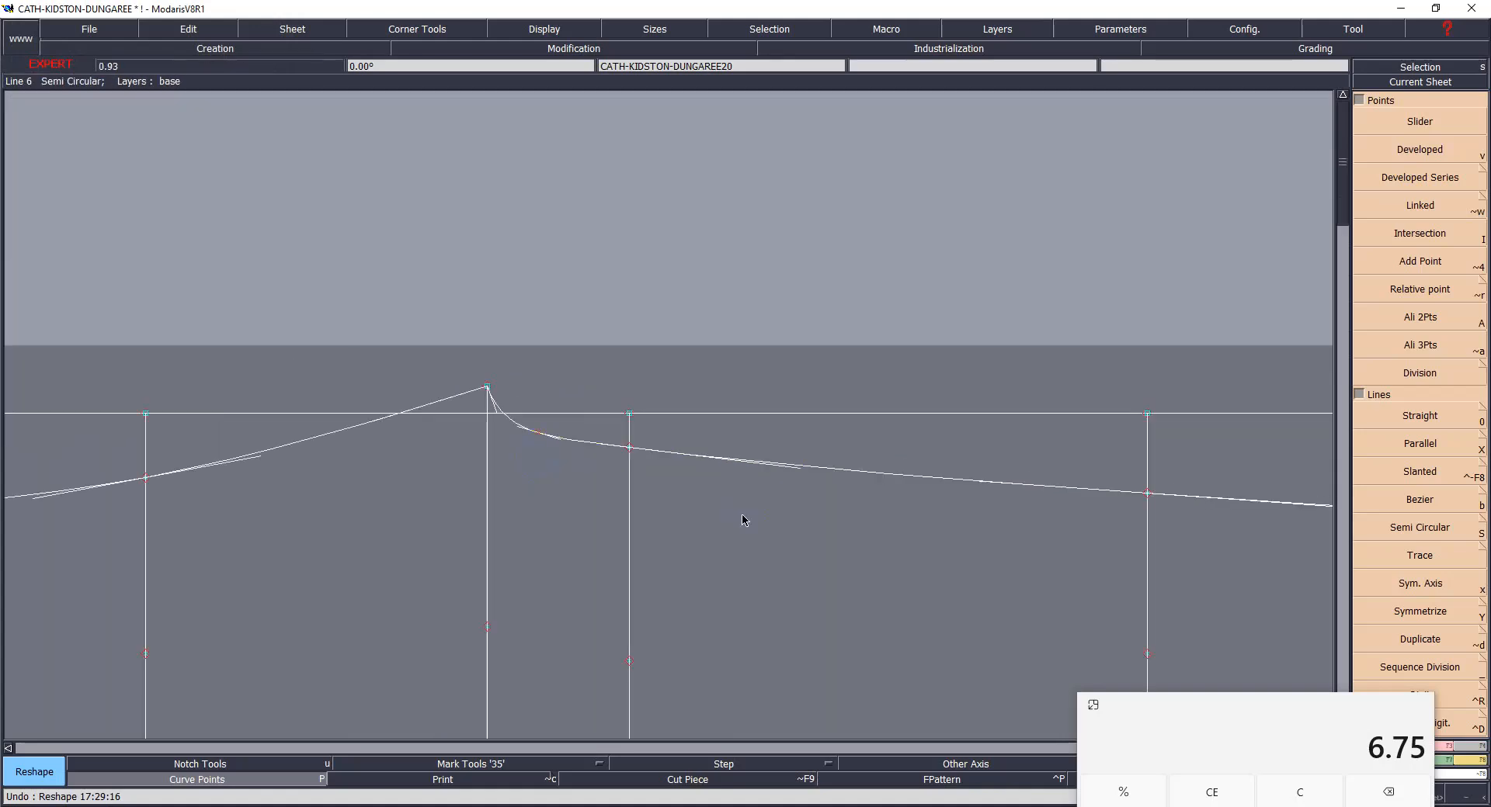
scroll(602, 450, up, 2)
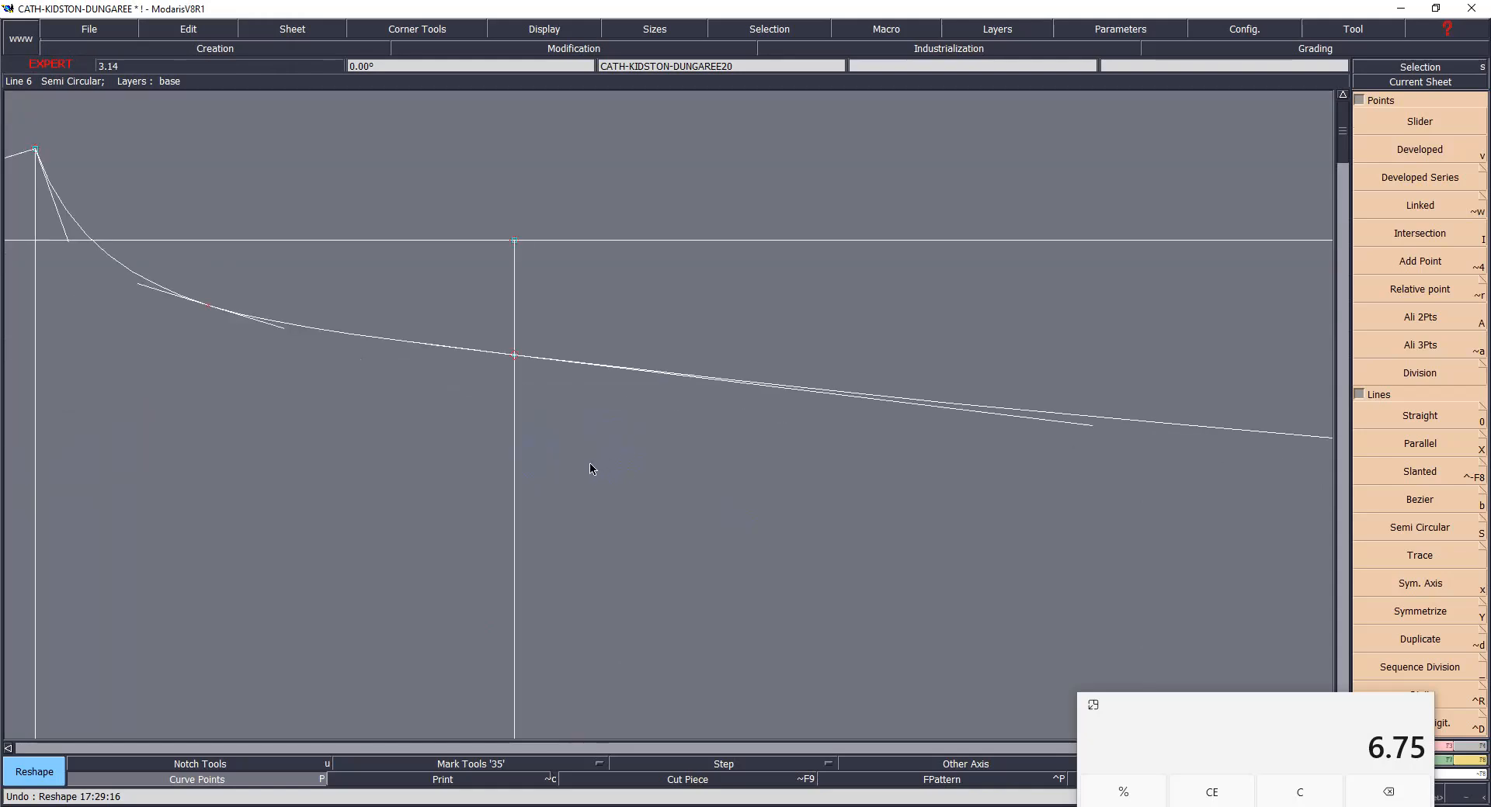
click(517, 359)
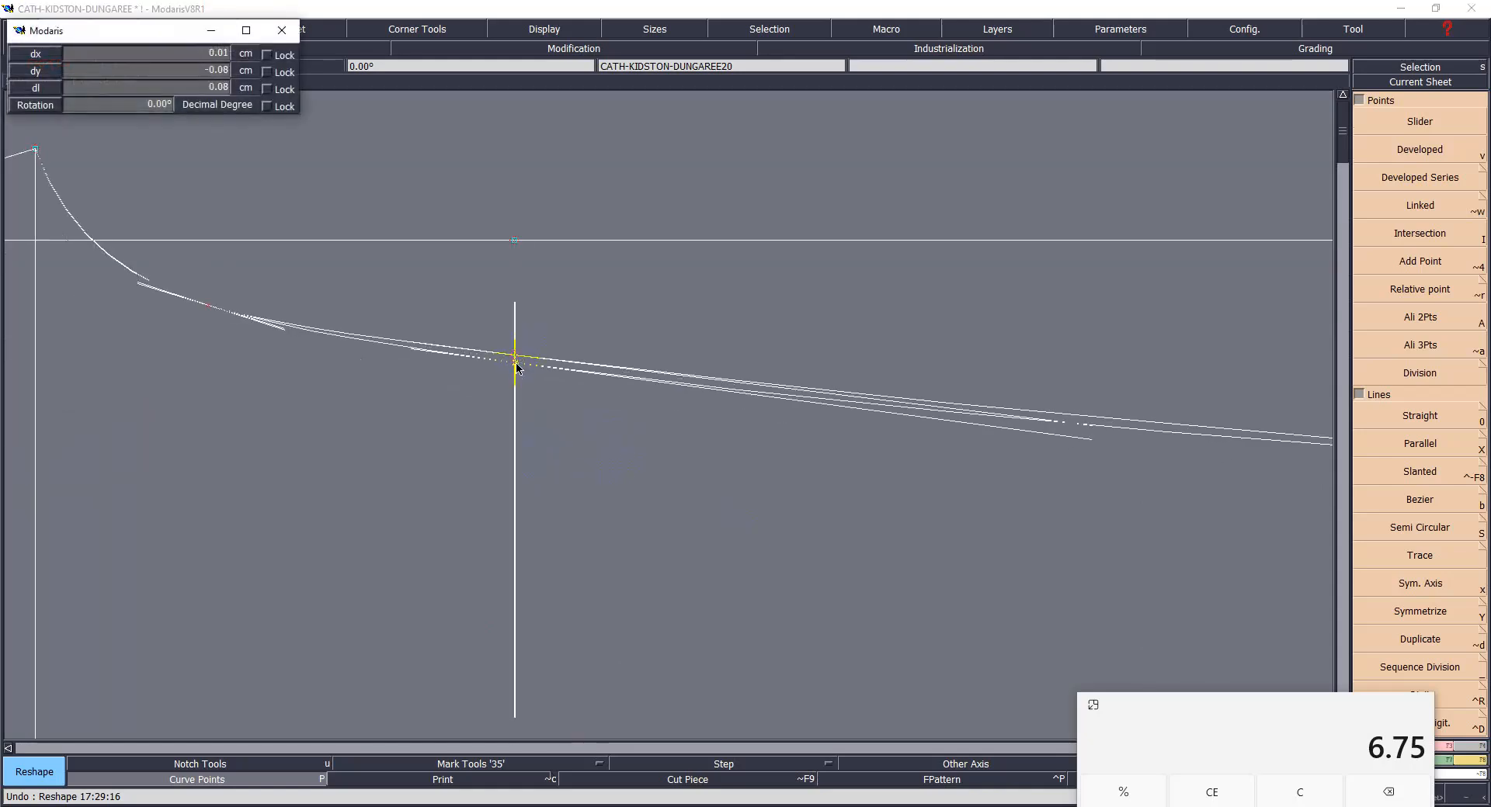
text(0)
key(Return)
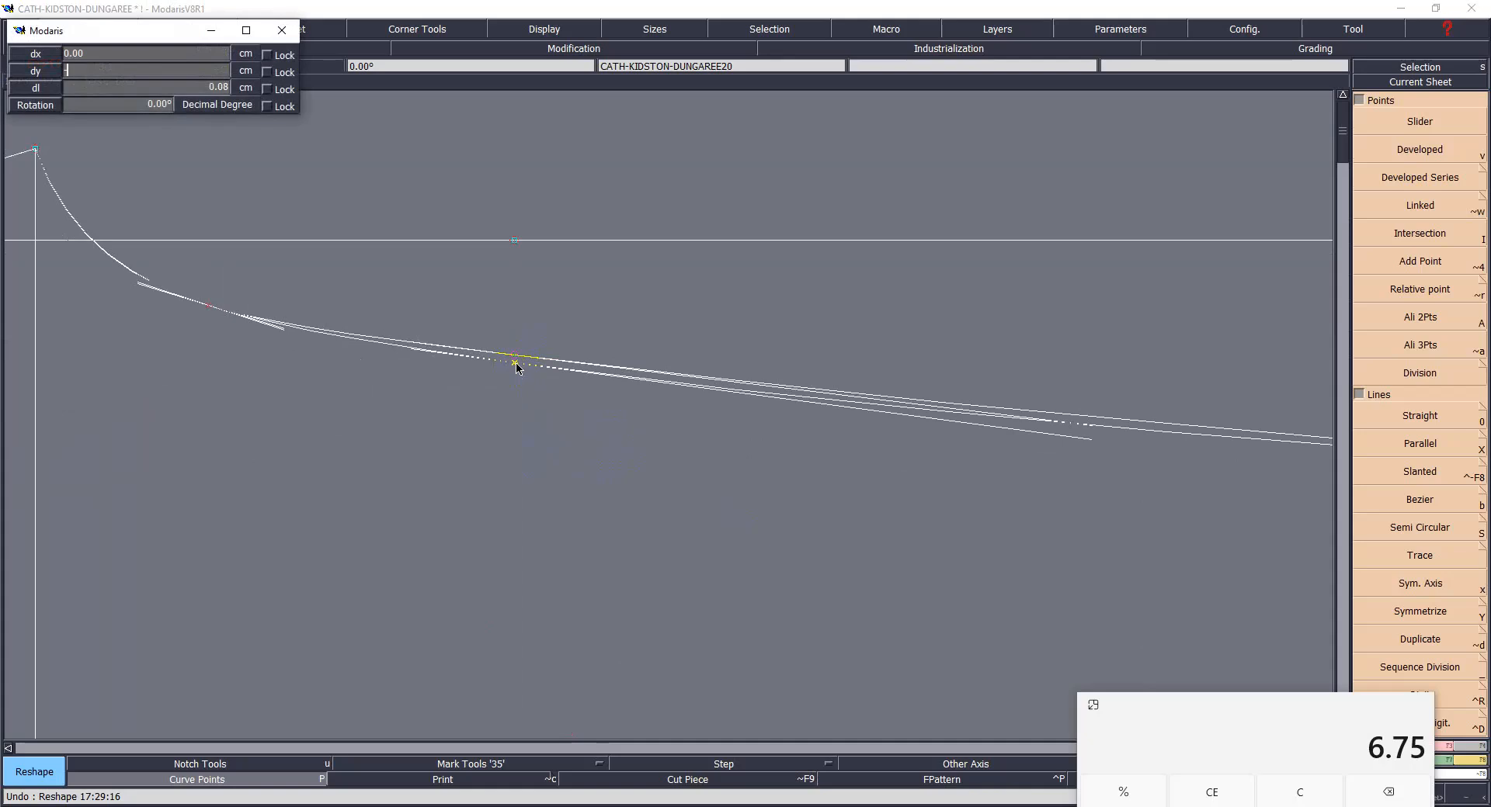
text(-.1)
key(Return)
- Examine the smoothness of the crotch, centre-front and side seam curves across the whole front
scroll(603, 346, down, 5)
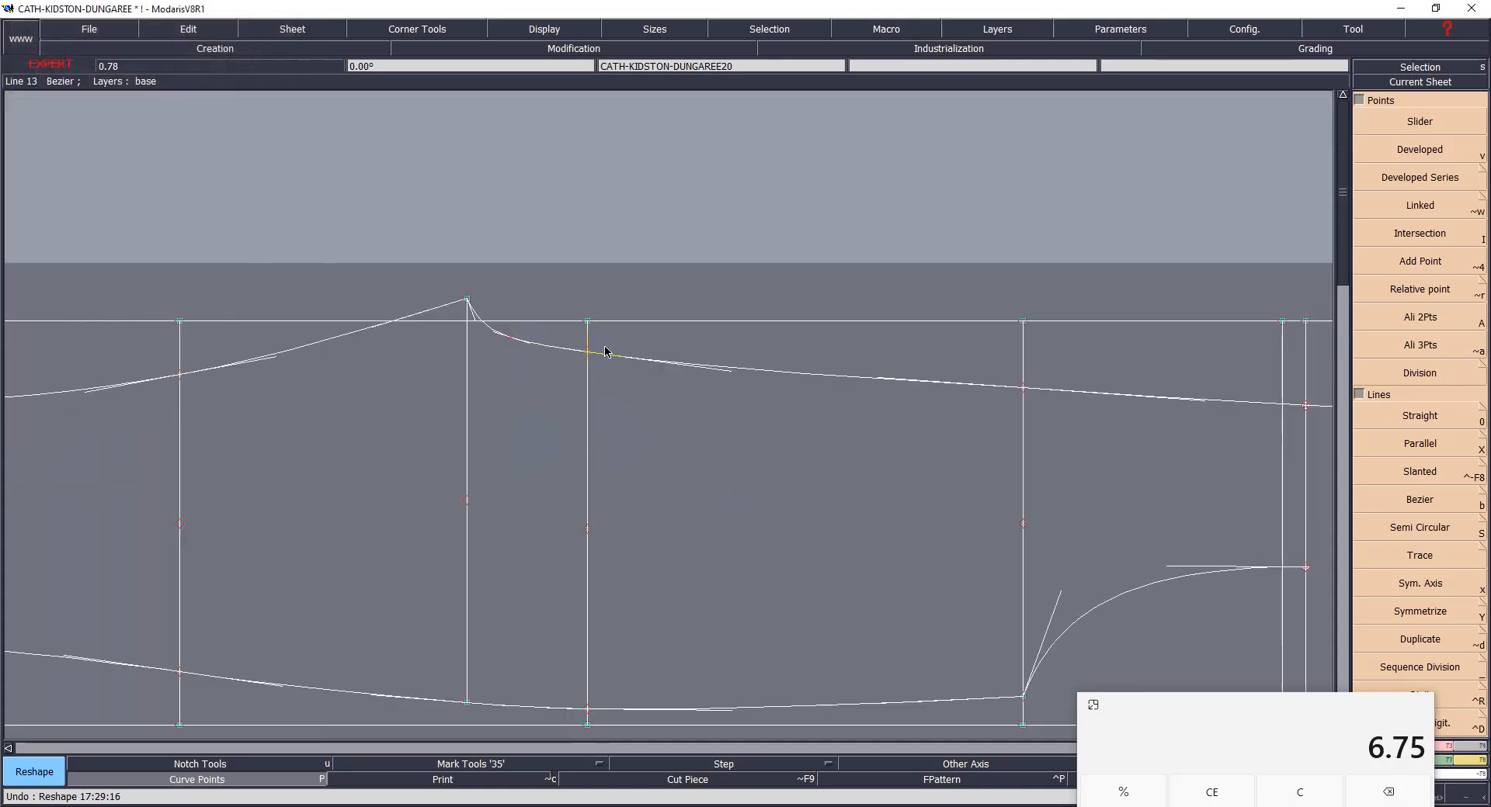
scroll(333, 376, up, 3)
scroll(432, 476, down, 3)
scroll(422, 542, up, 5)
scroll(473, 512, down, 1)
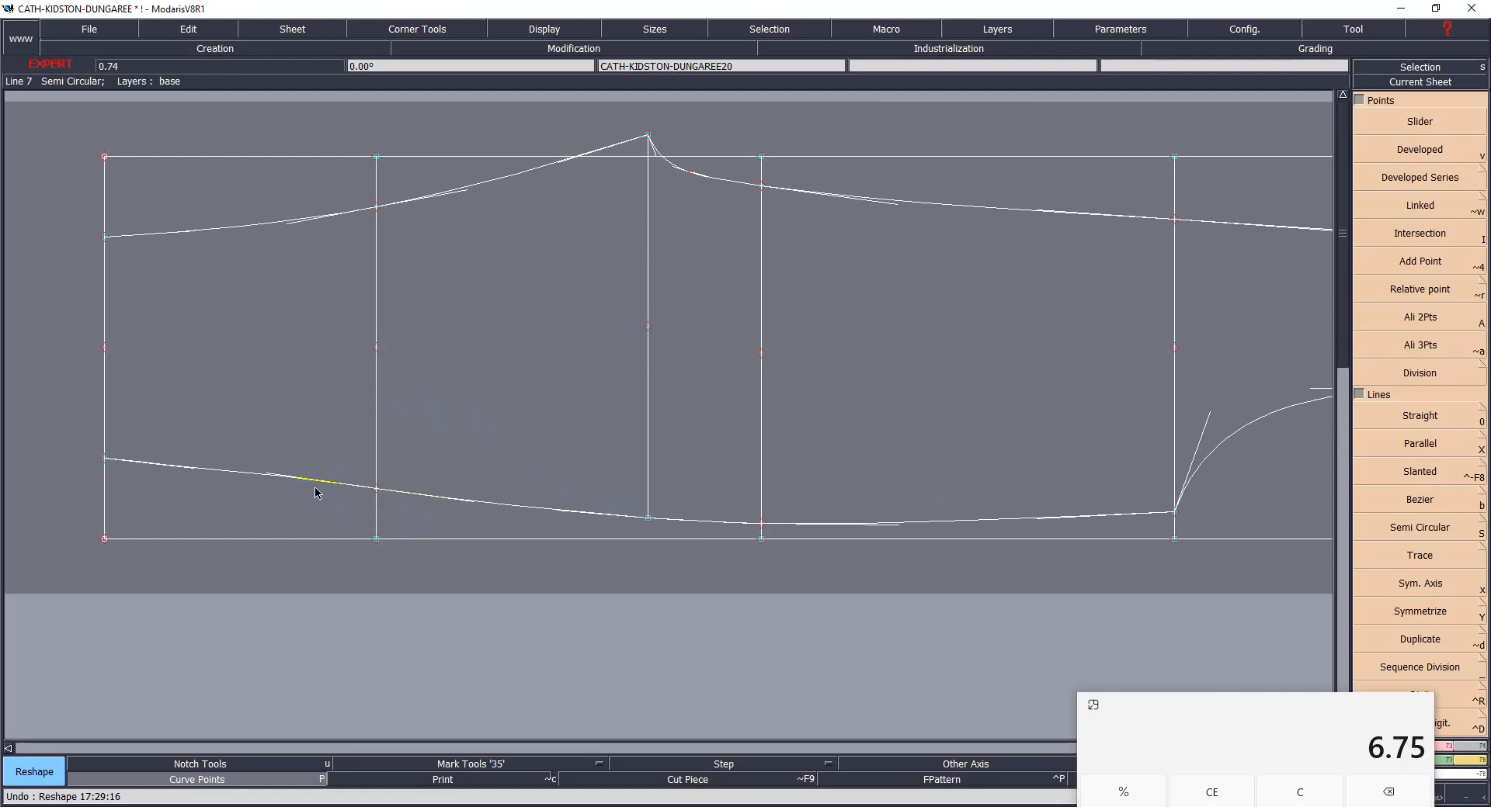
scroll(316, 492, down, 2)
scroll(549, 475, up, 1)
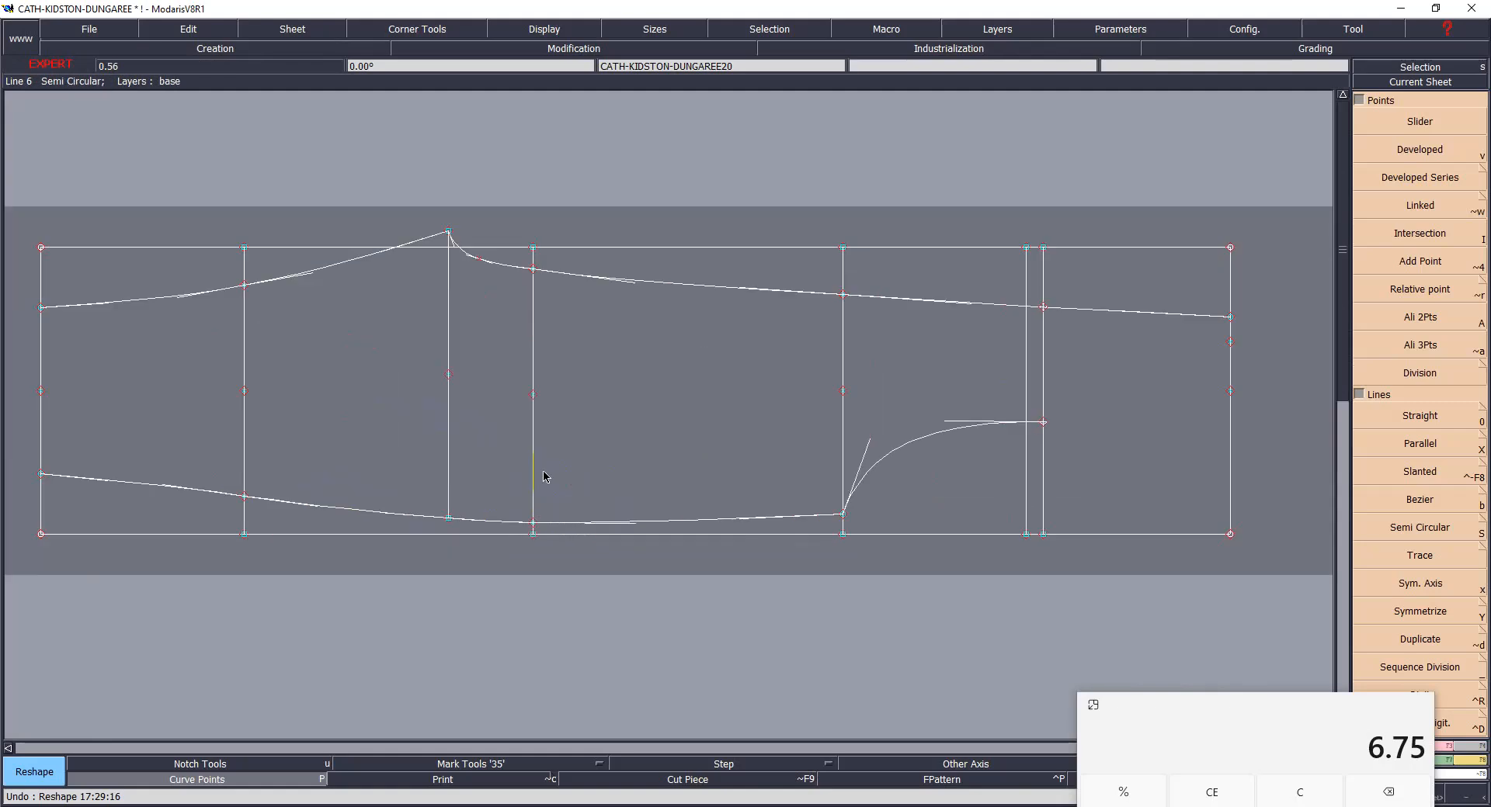
scroll(954, 500, up, 1)
scroll(463, 386, down, 2)
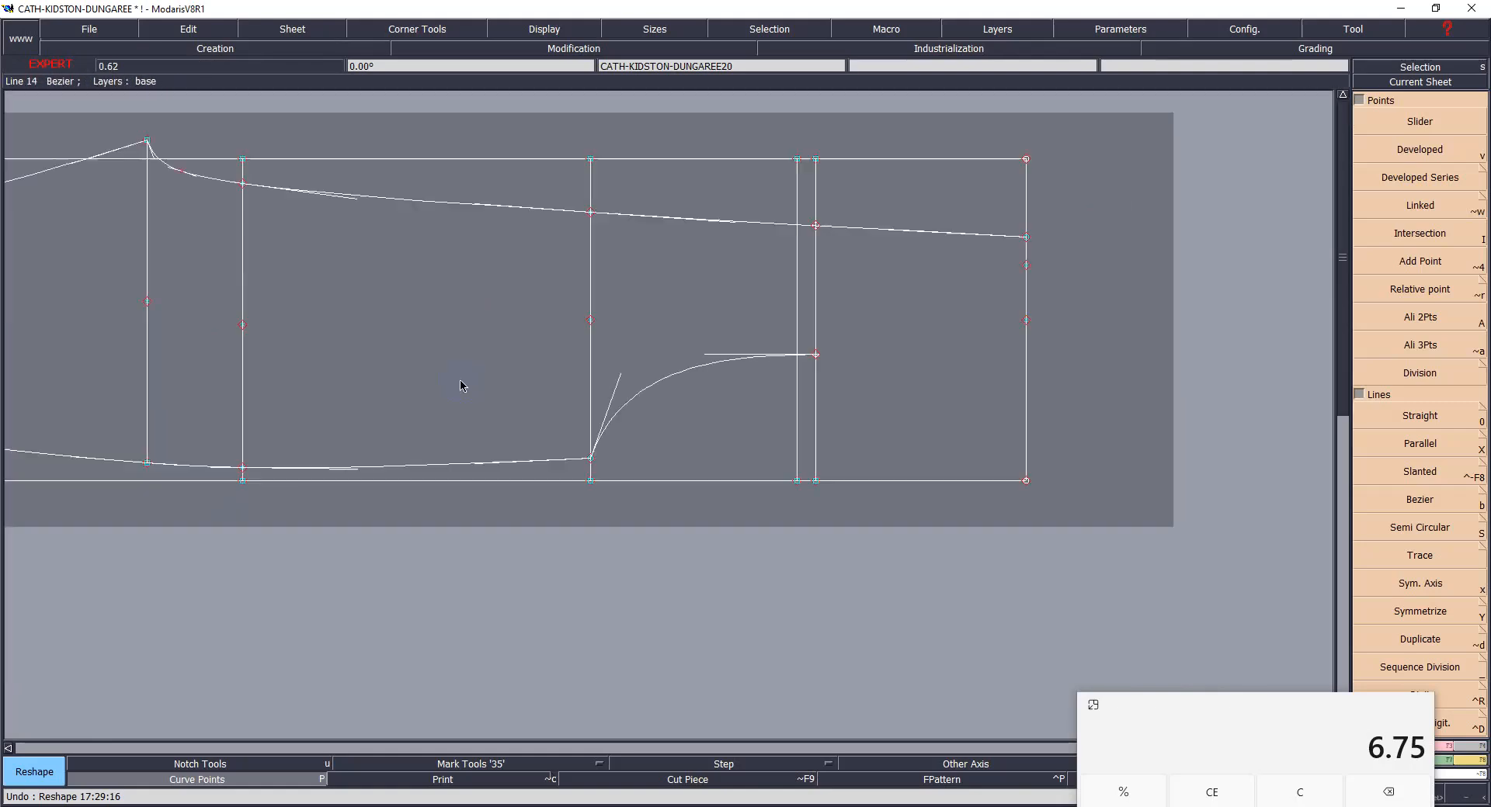
- Reshape both armhole handles, making the curve steeper at the waist point and fuller towards the bib
scroll(544, 388, up, 3)
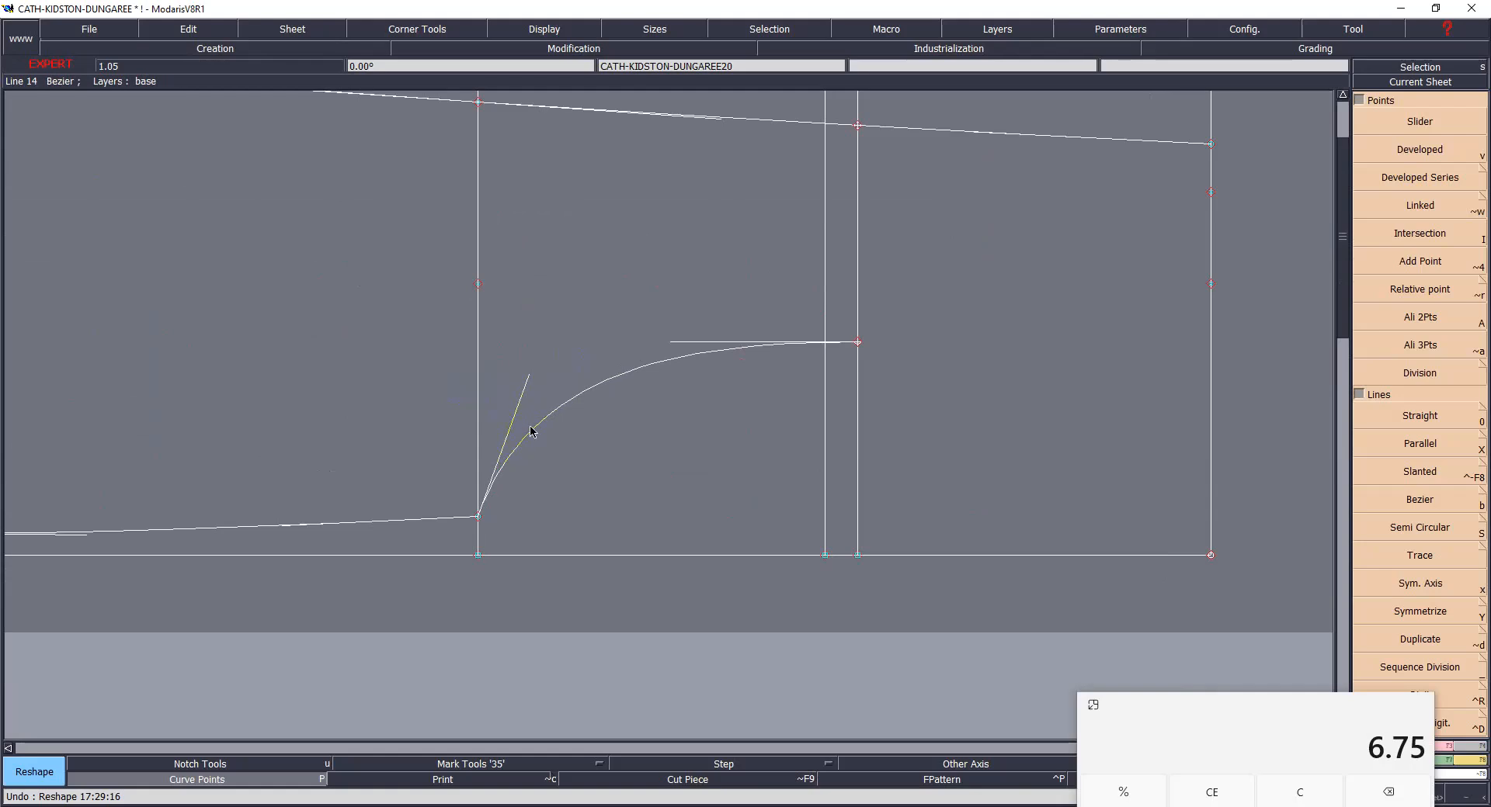
drag(527, 381, 509, 353)
drag(675, 347, 666, 335)
drag(503, 370, 498, 363)
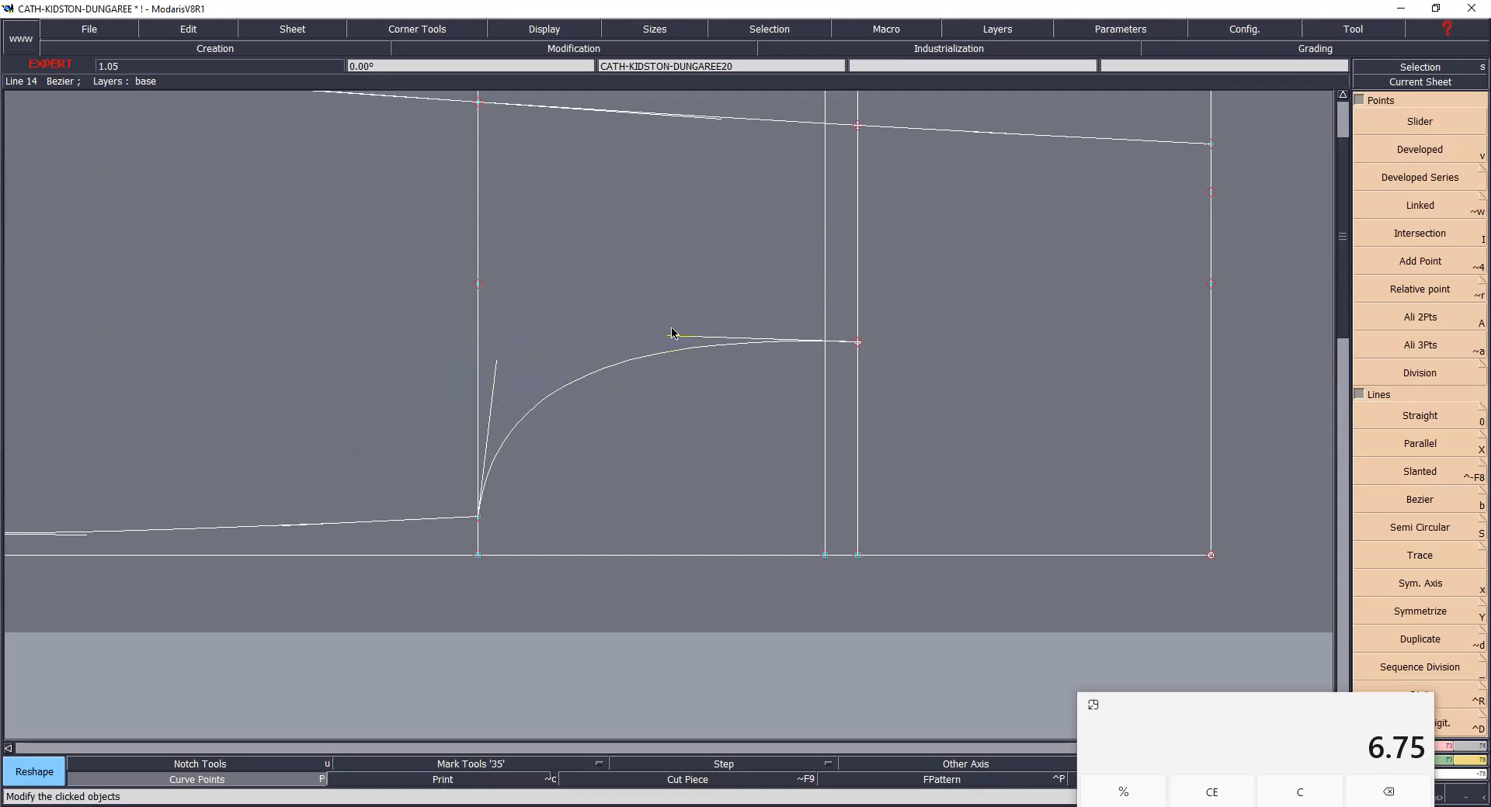
drag(679, 341, 676, 328)
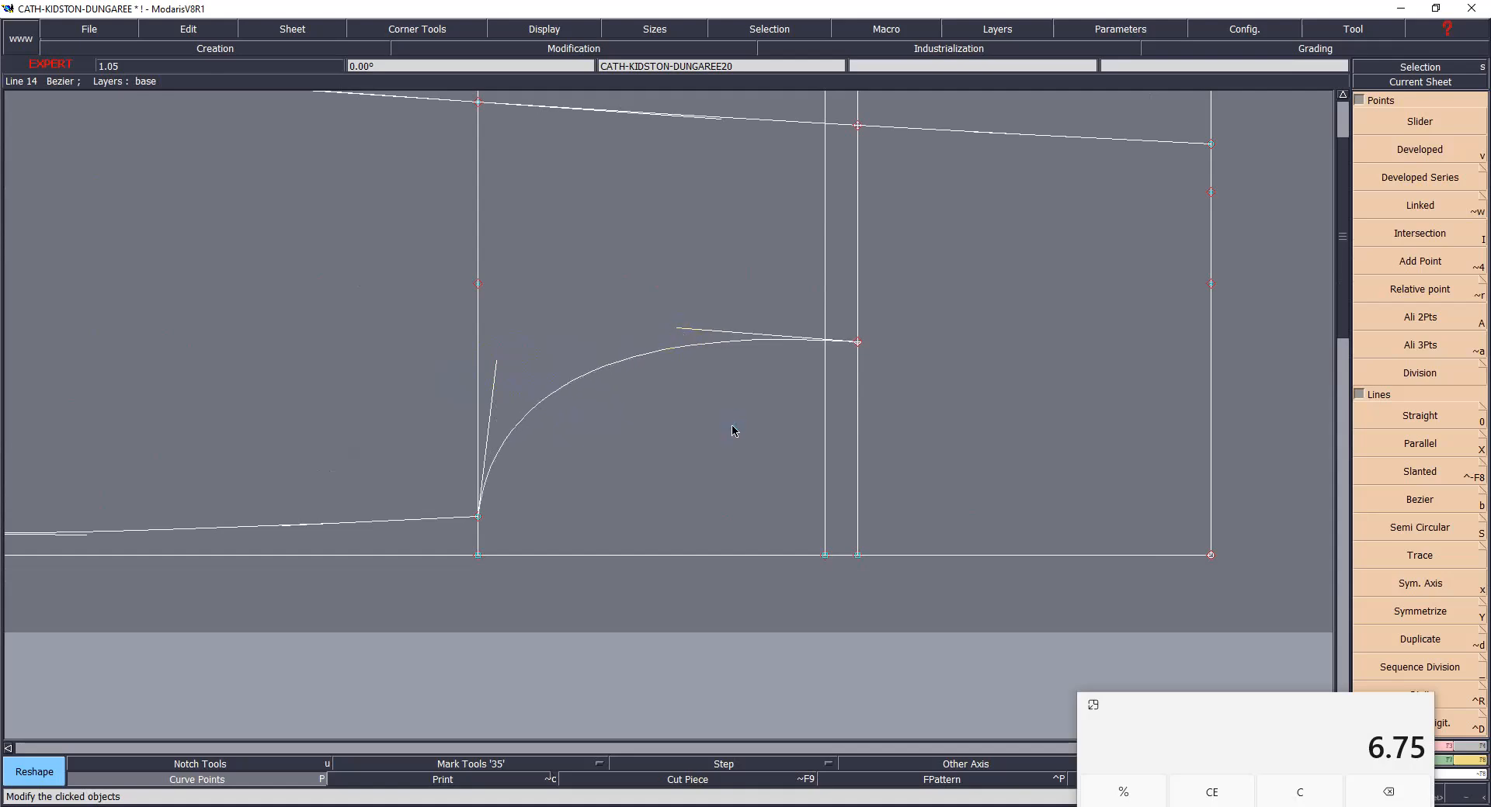
- Save the model and hide the Bezier curve handles
key(ctrl+s)
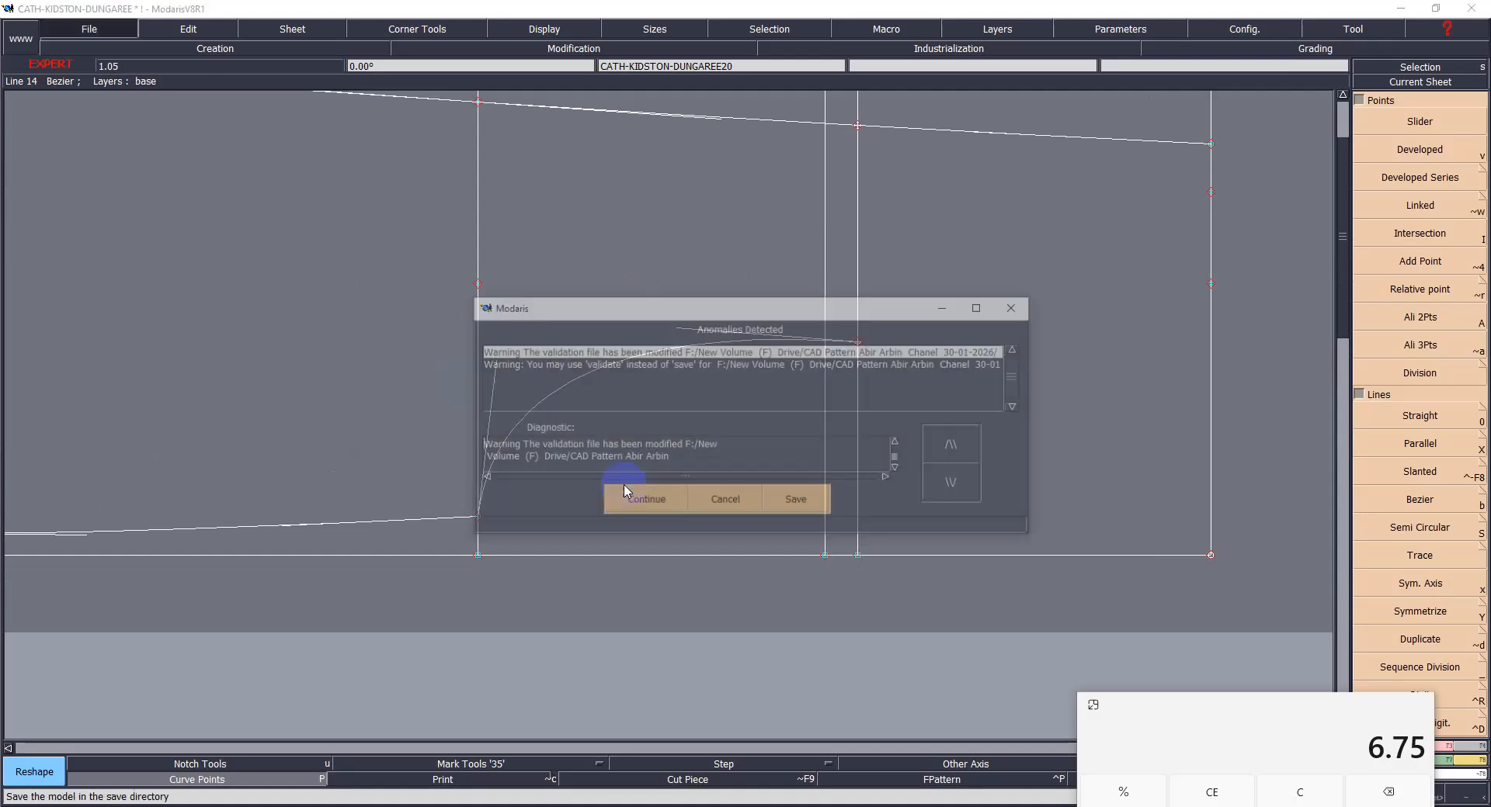
click(654, 488)
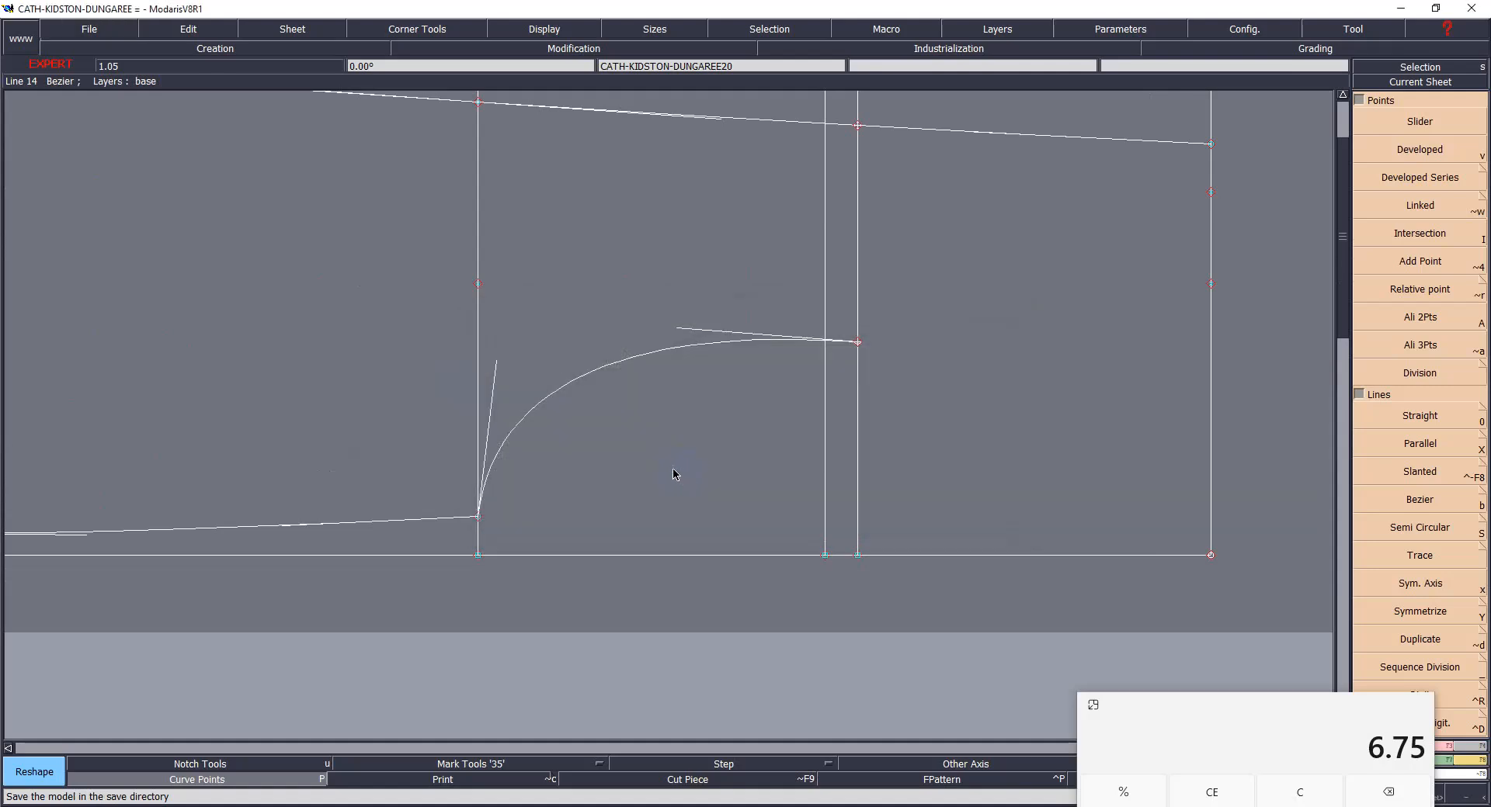
key(h)
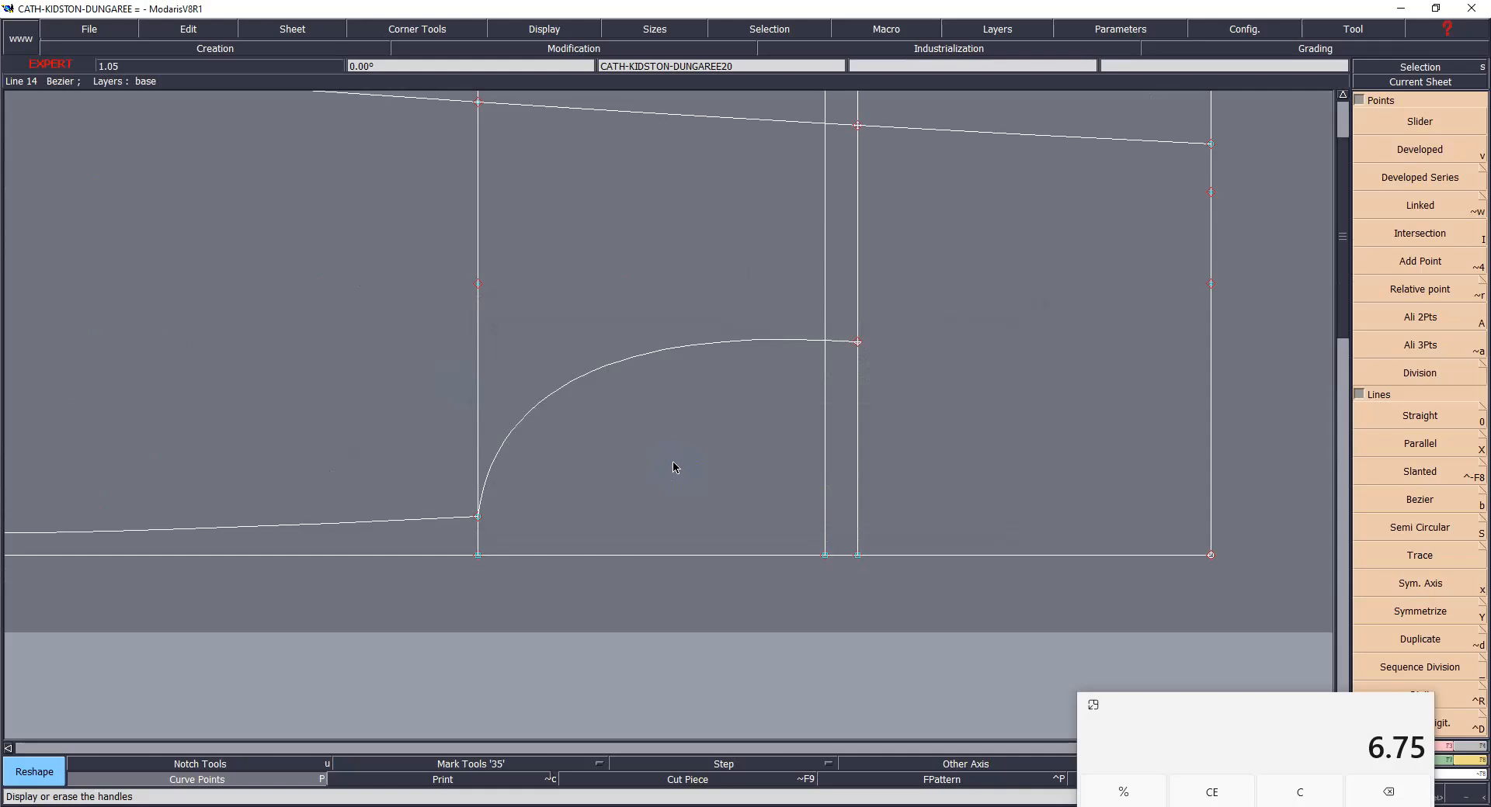
- Delete the two long edges of the construction frame and the surplus hem and knee line ends beyond the centre-front outline
key(c)
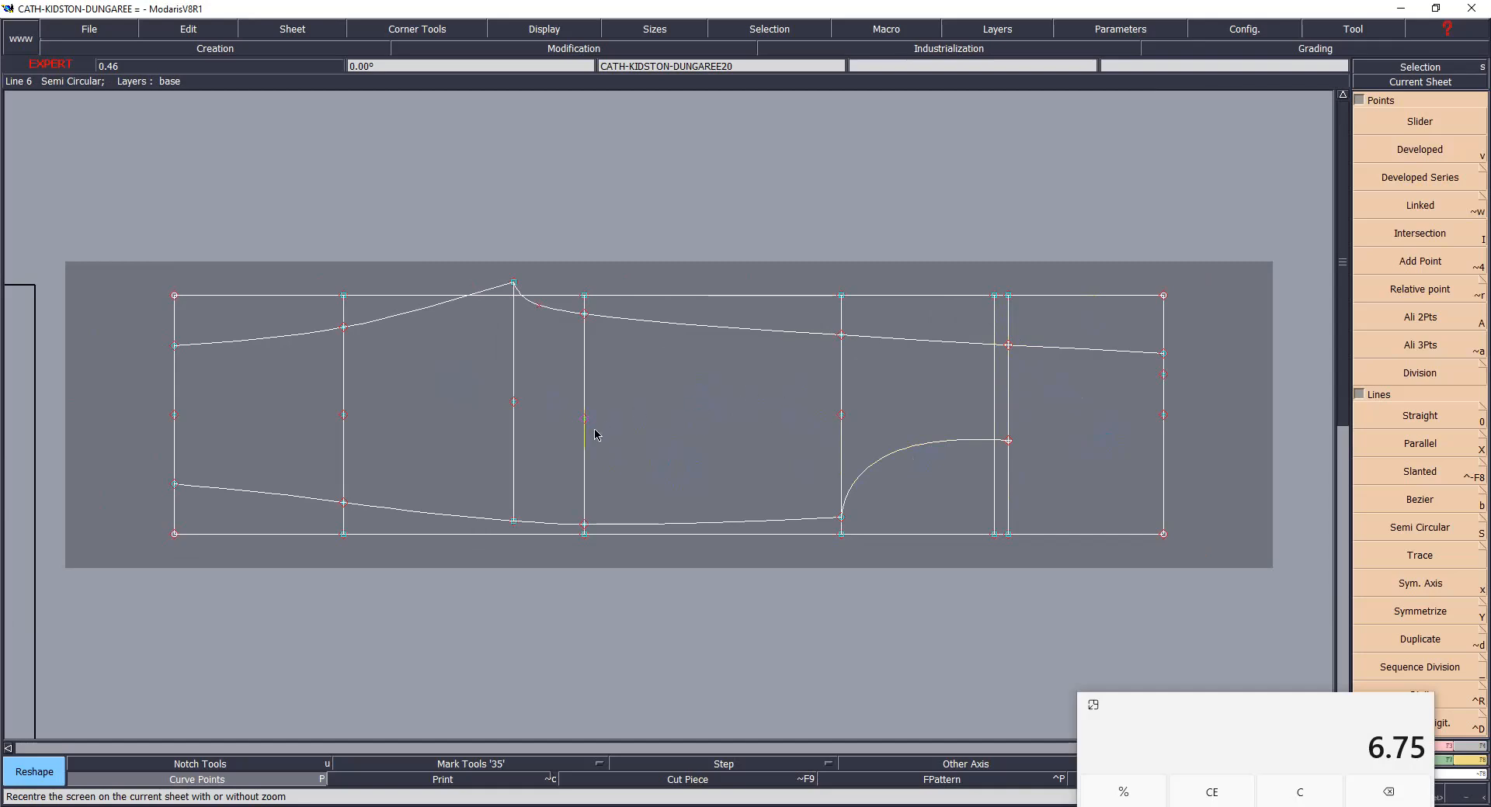
key(Delete)
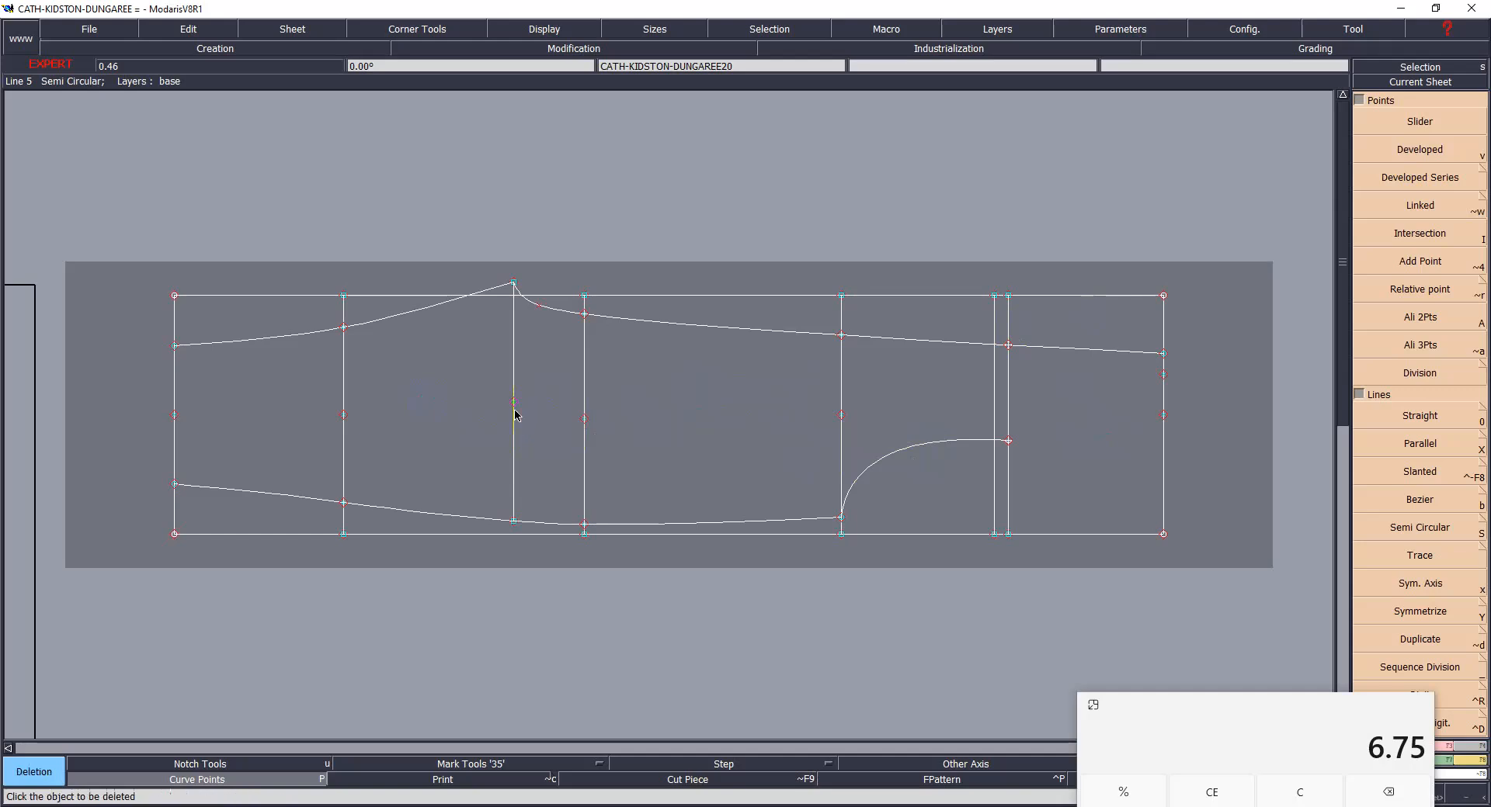
click(271, 295)
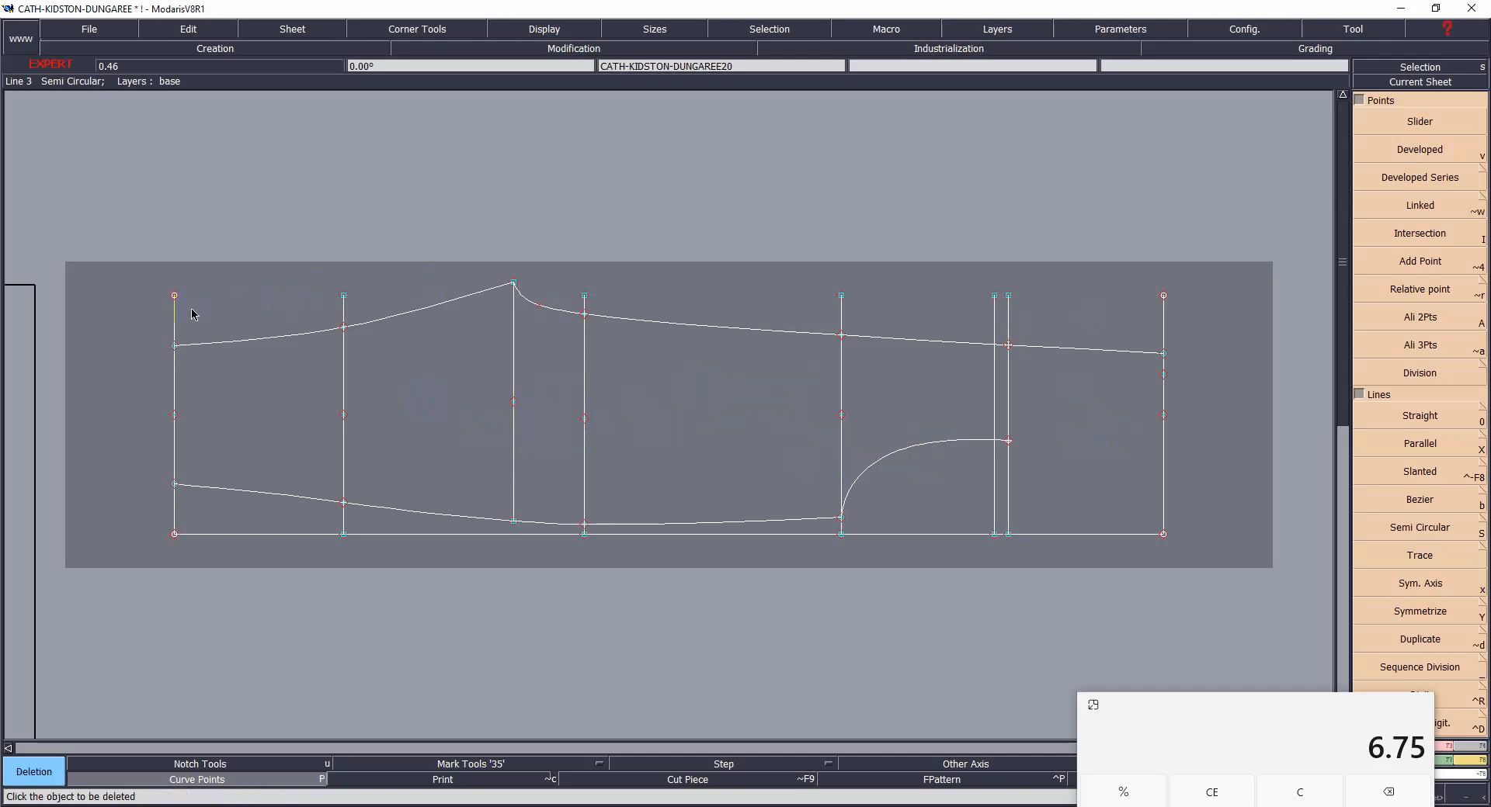
click(341, 297)
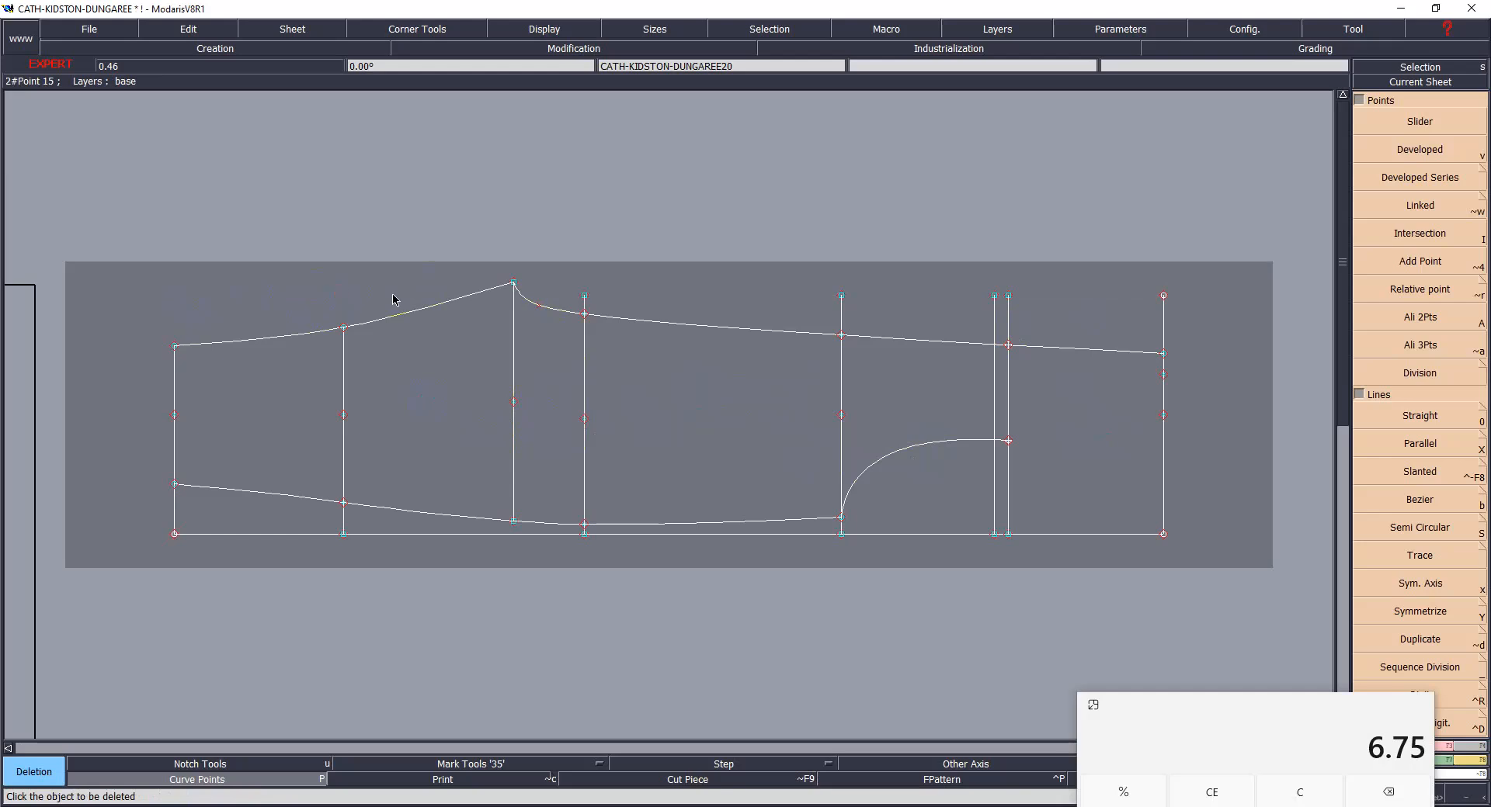
click(254, 534)
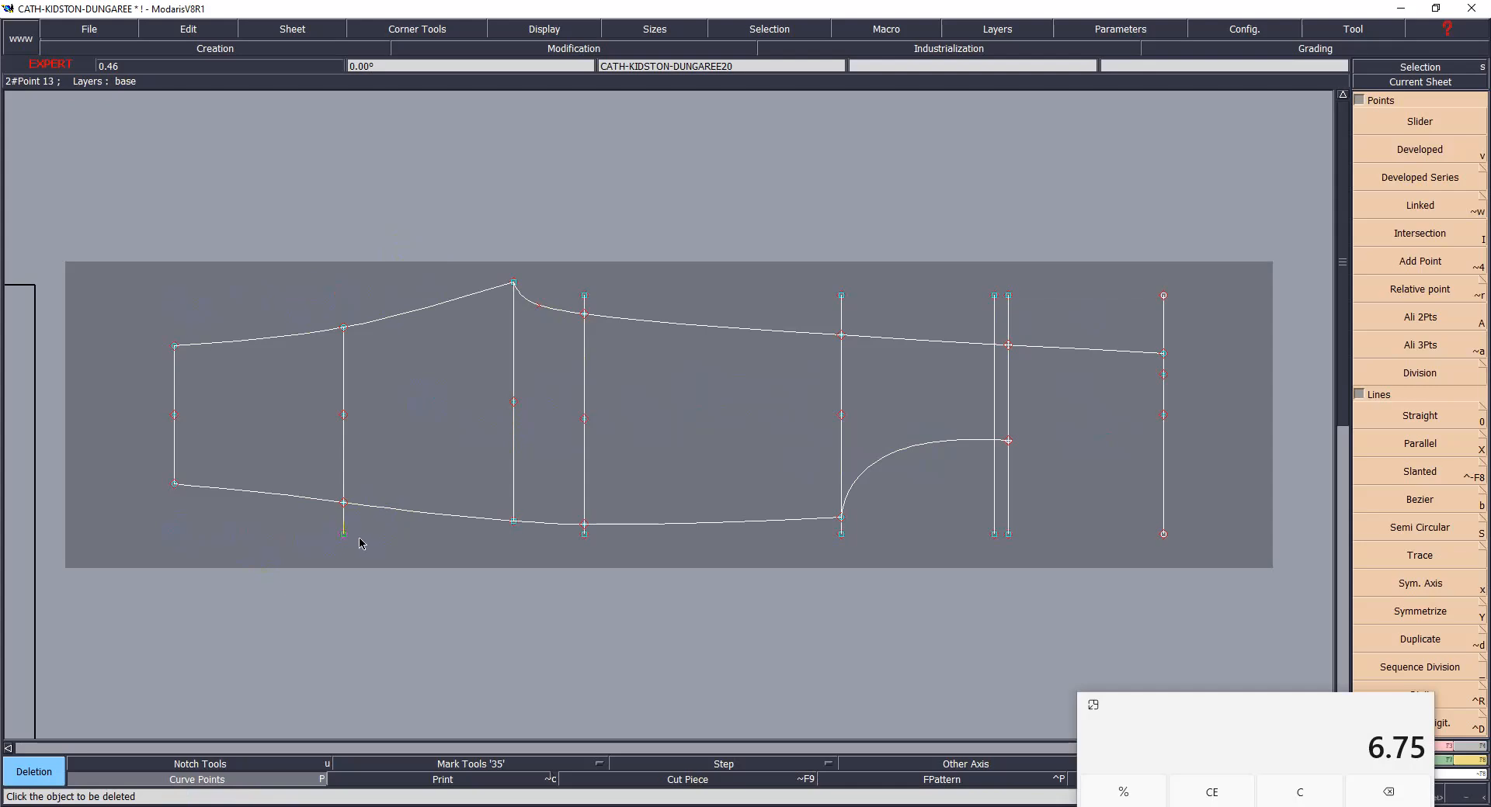
- Trim the remaining knee, hip, waist and bib line ends that extend beyond the front outline and save the model
click(342, 521)
click(583, 536)
click(840, 307)
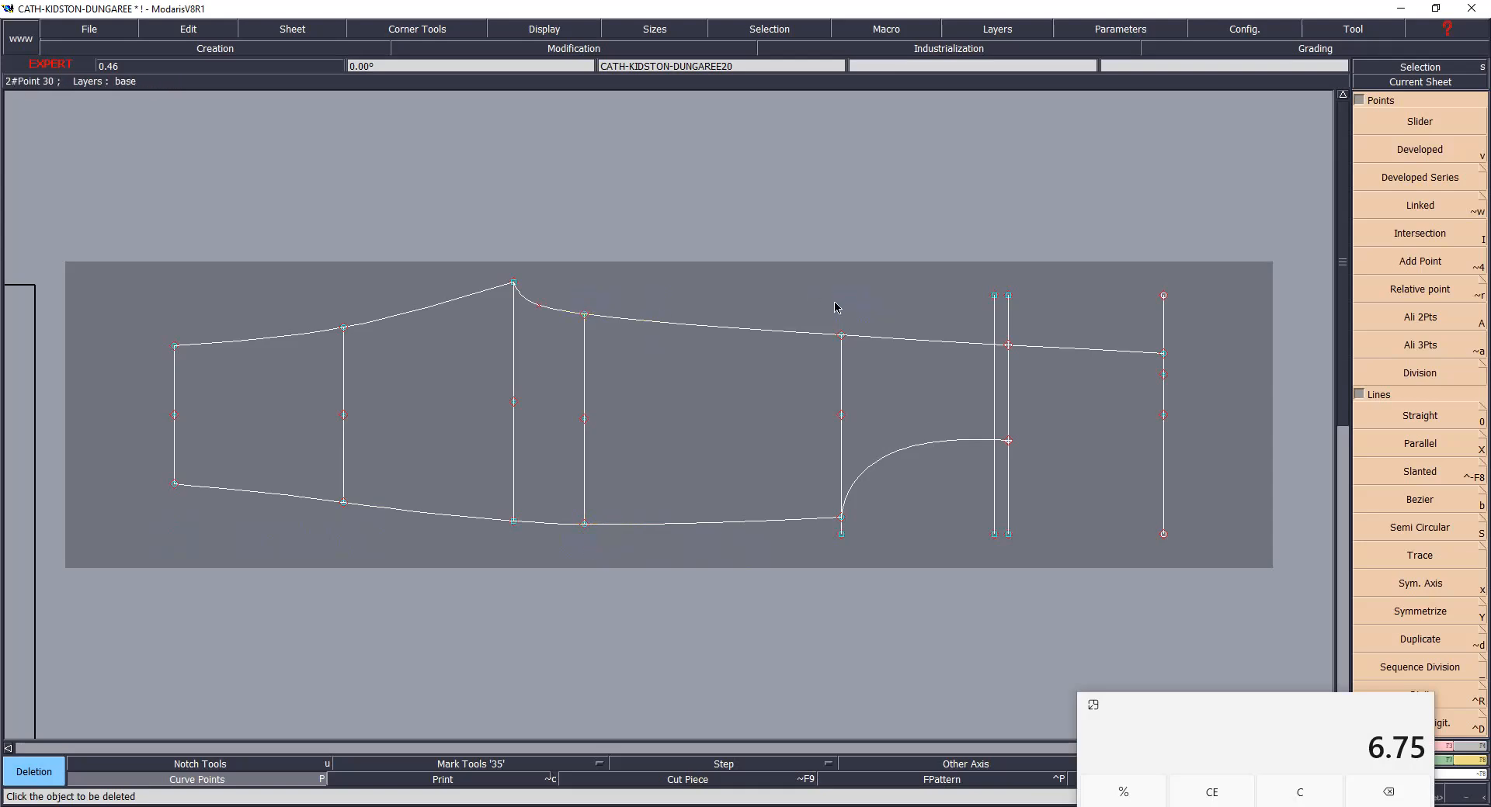
click(843, 536)
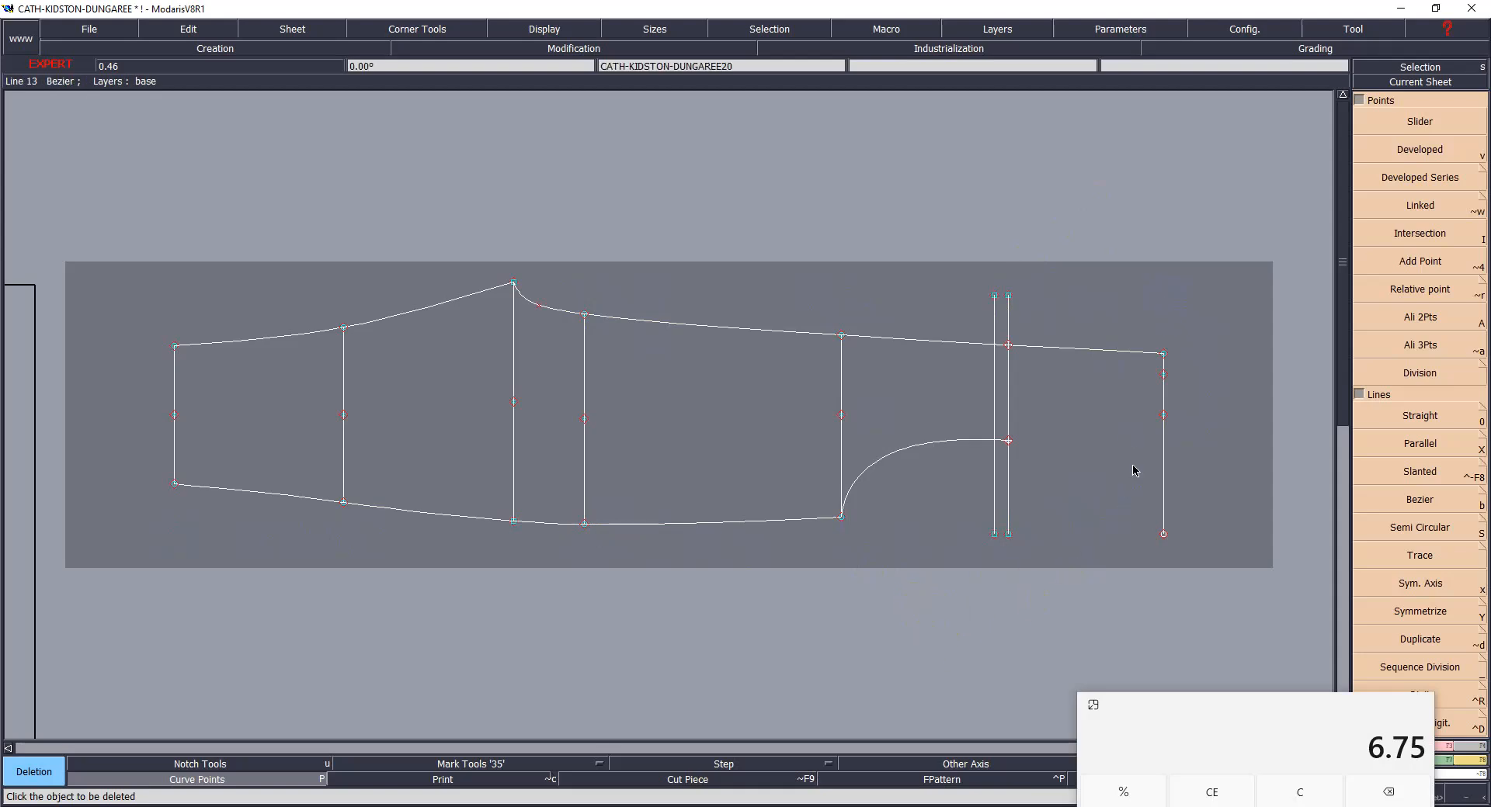
click(1169, 377)
key(ctrl+s)
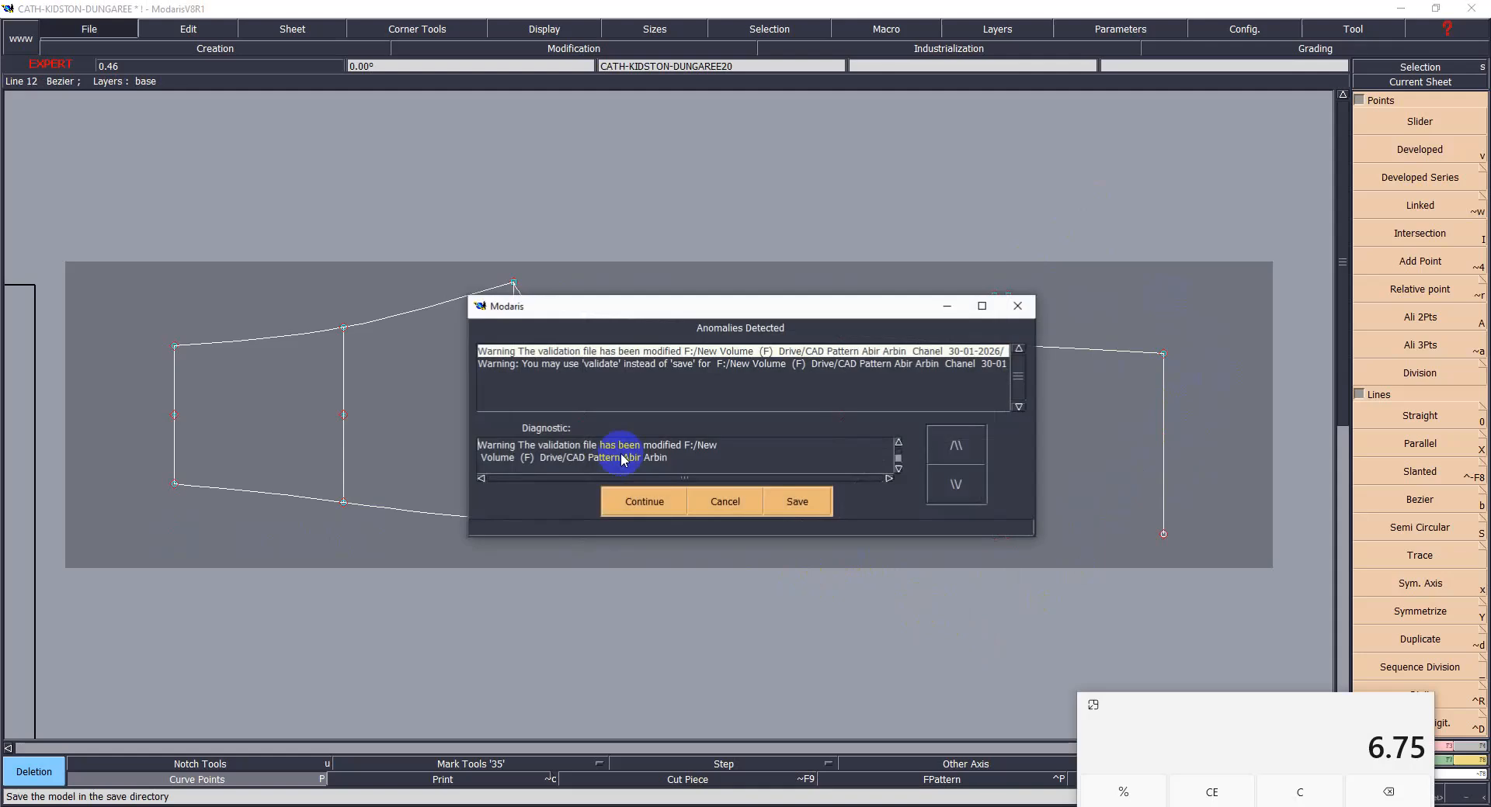
click(633, 501)
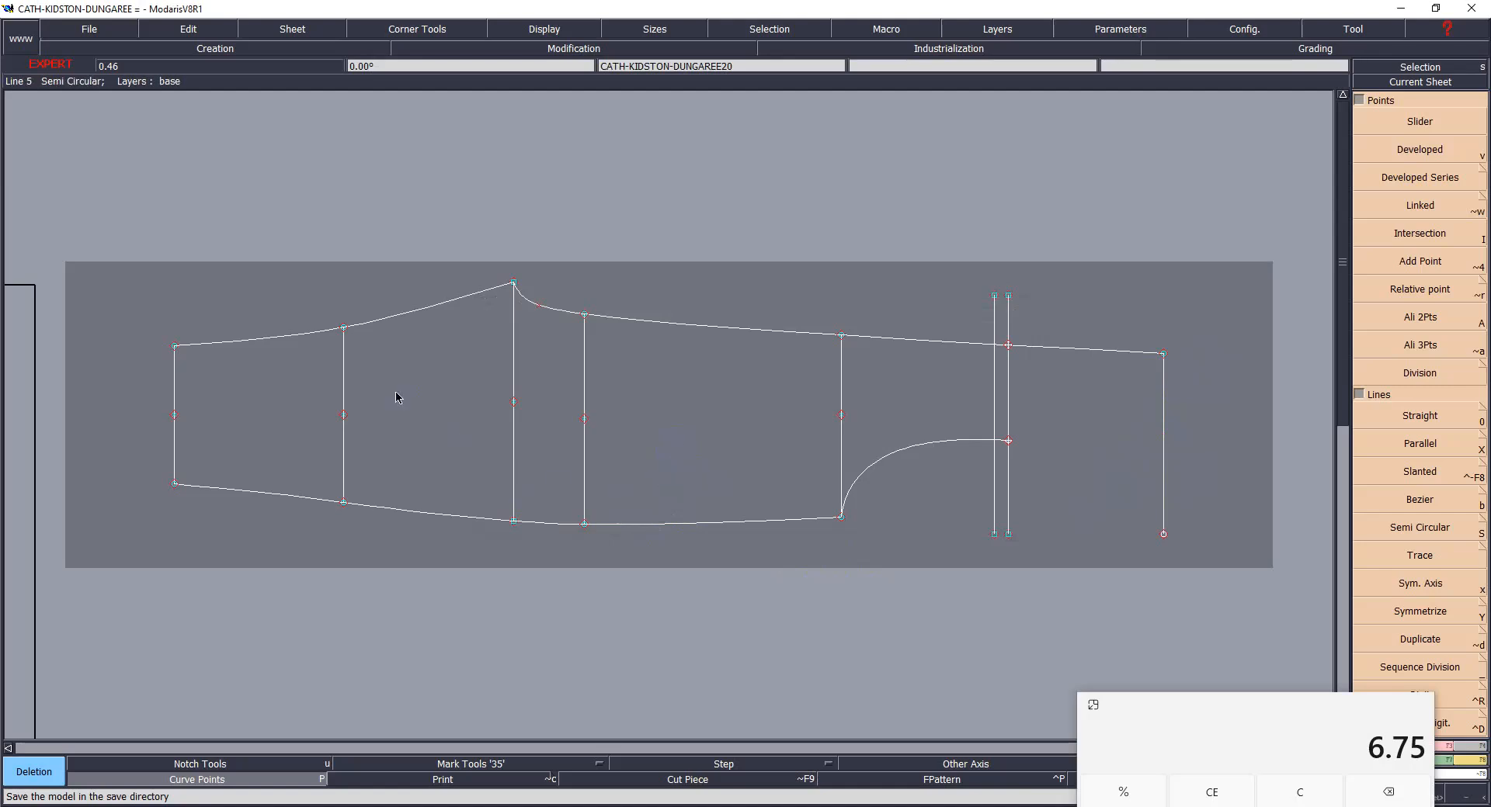
- Move the hem and knee lines together with their points by shift X 0 and shift Y -0.2 cm
click(105, 289)
drag(105, 289, 389, 558)
key(m)
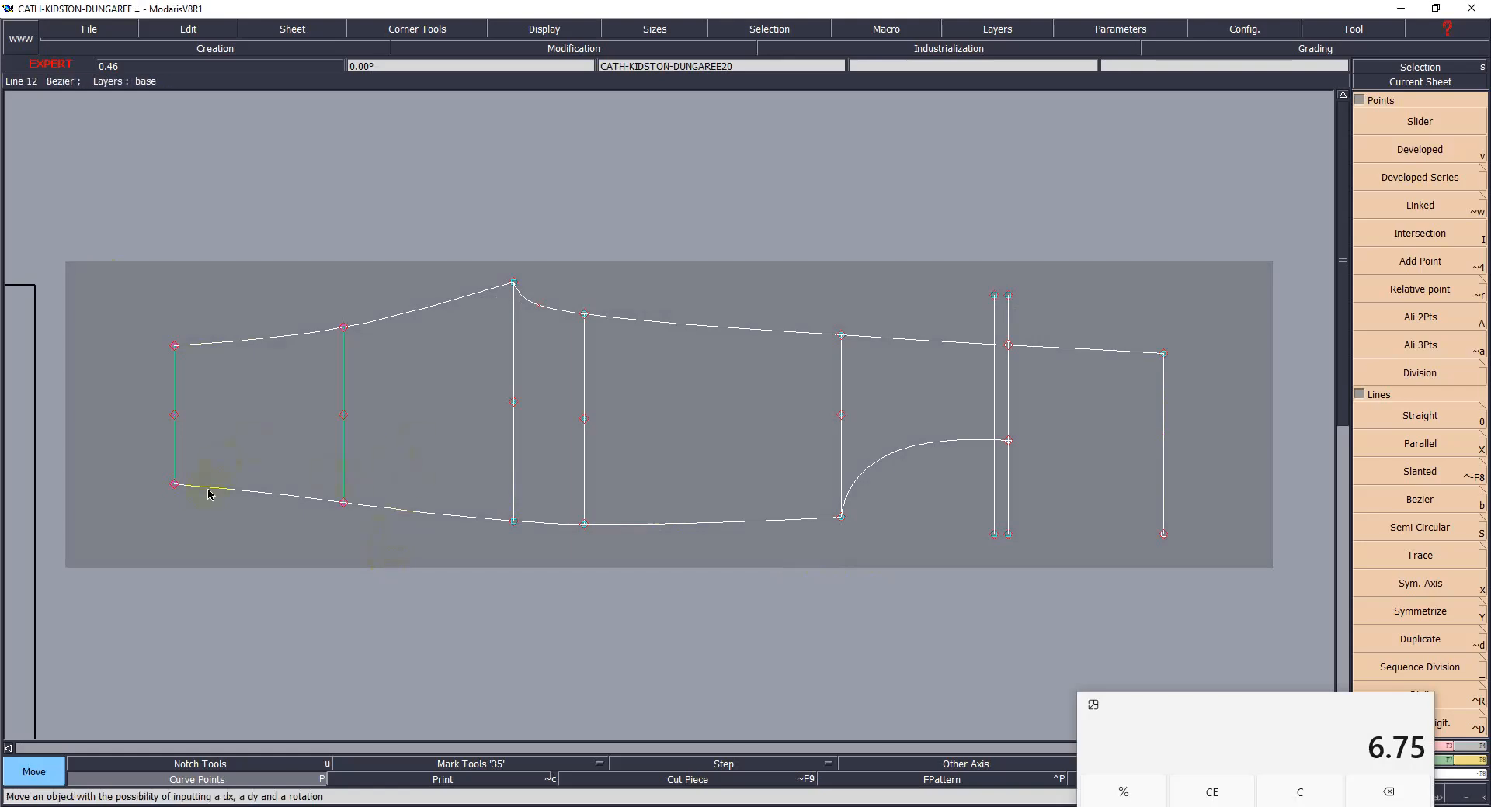
click(172, 487)
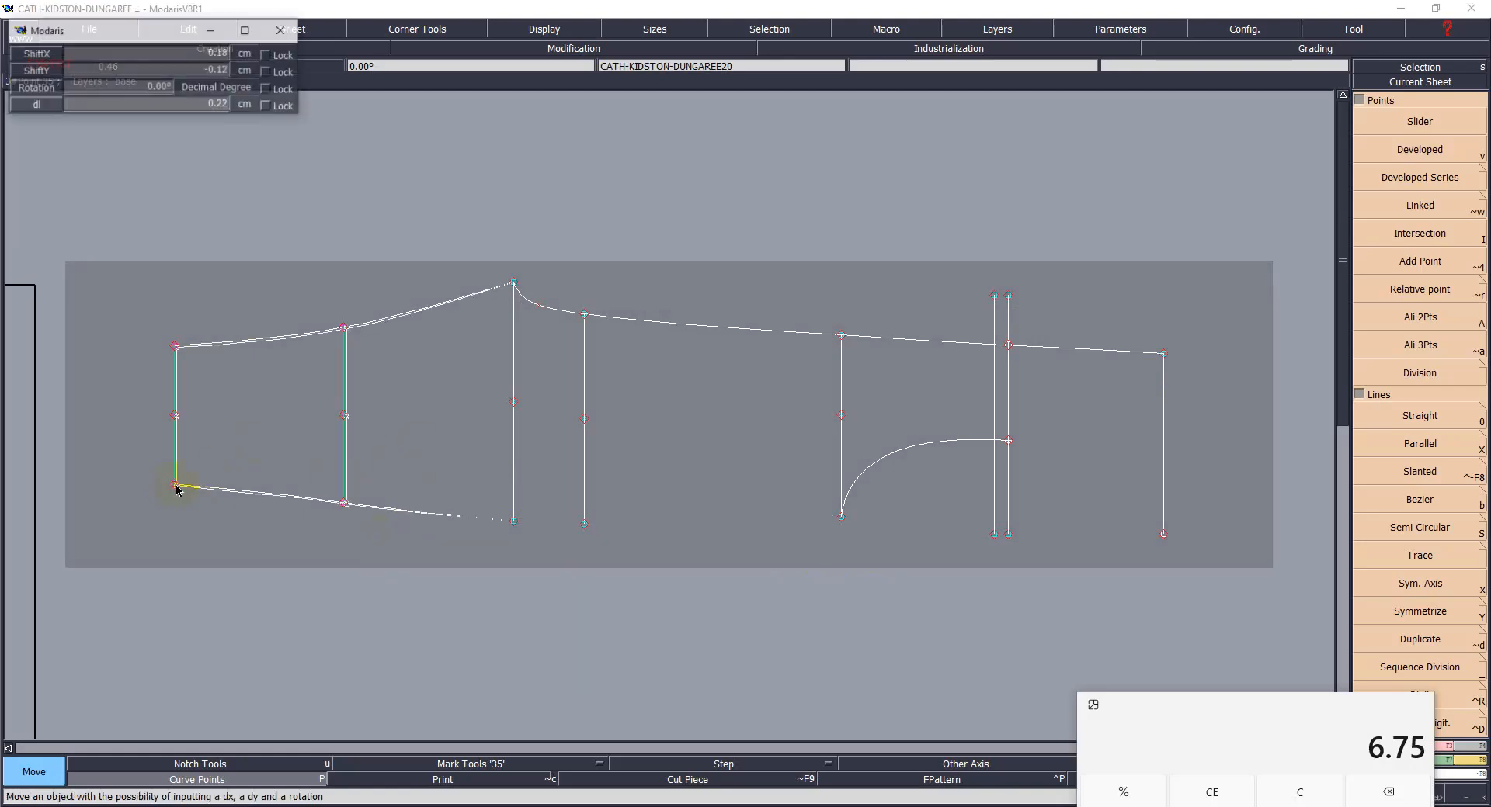
key(Tab)
text(-0.2)
key(Tab)
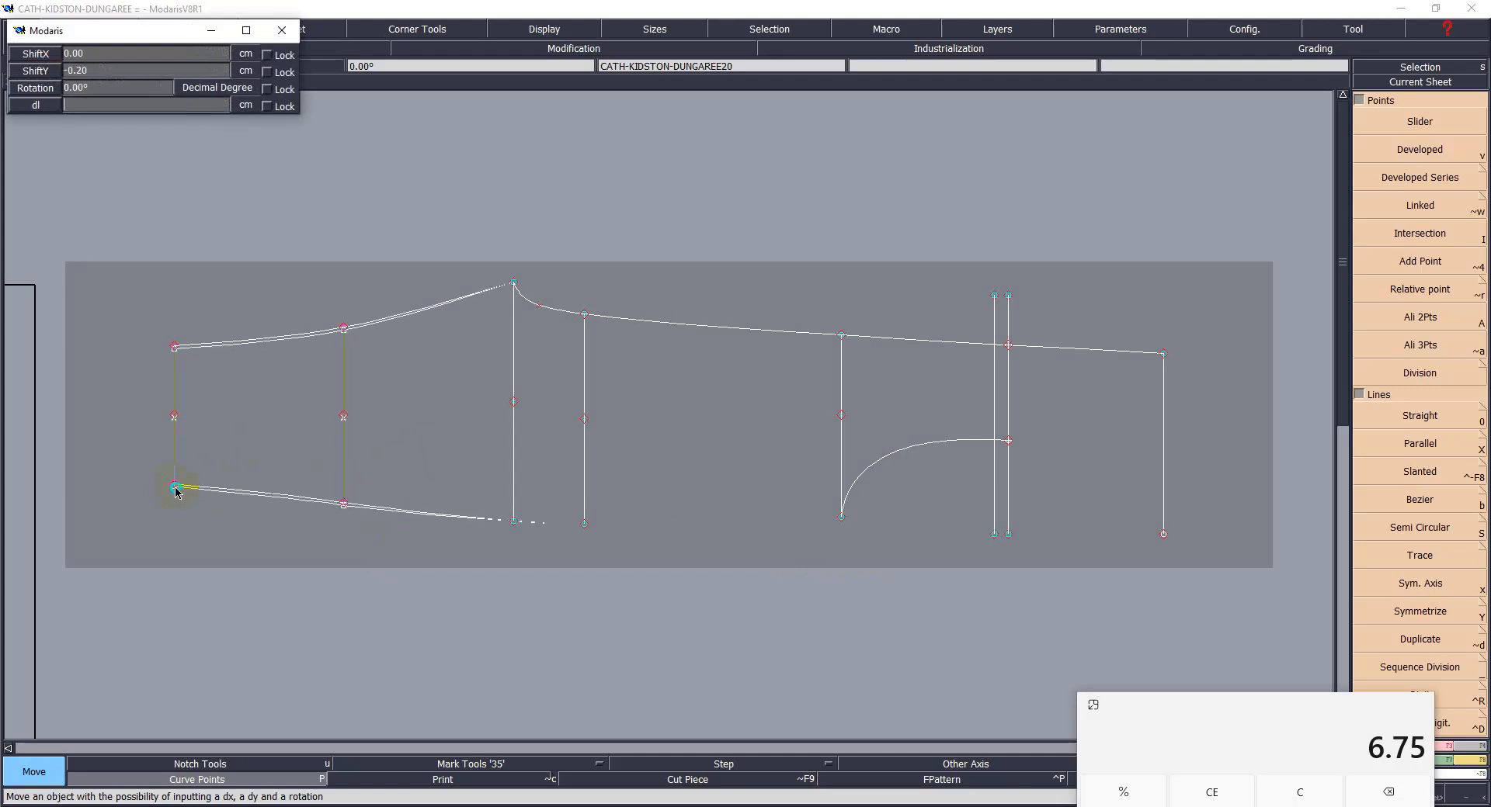
key(Return)
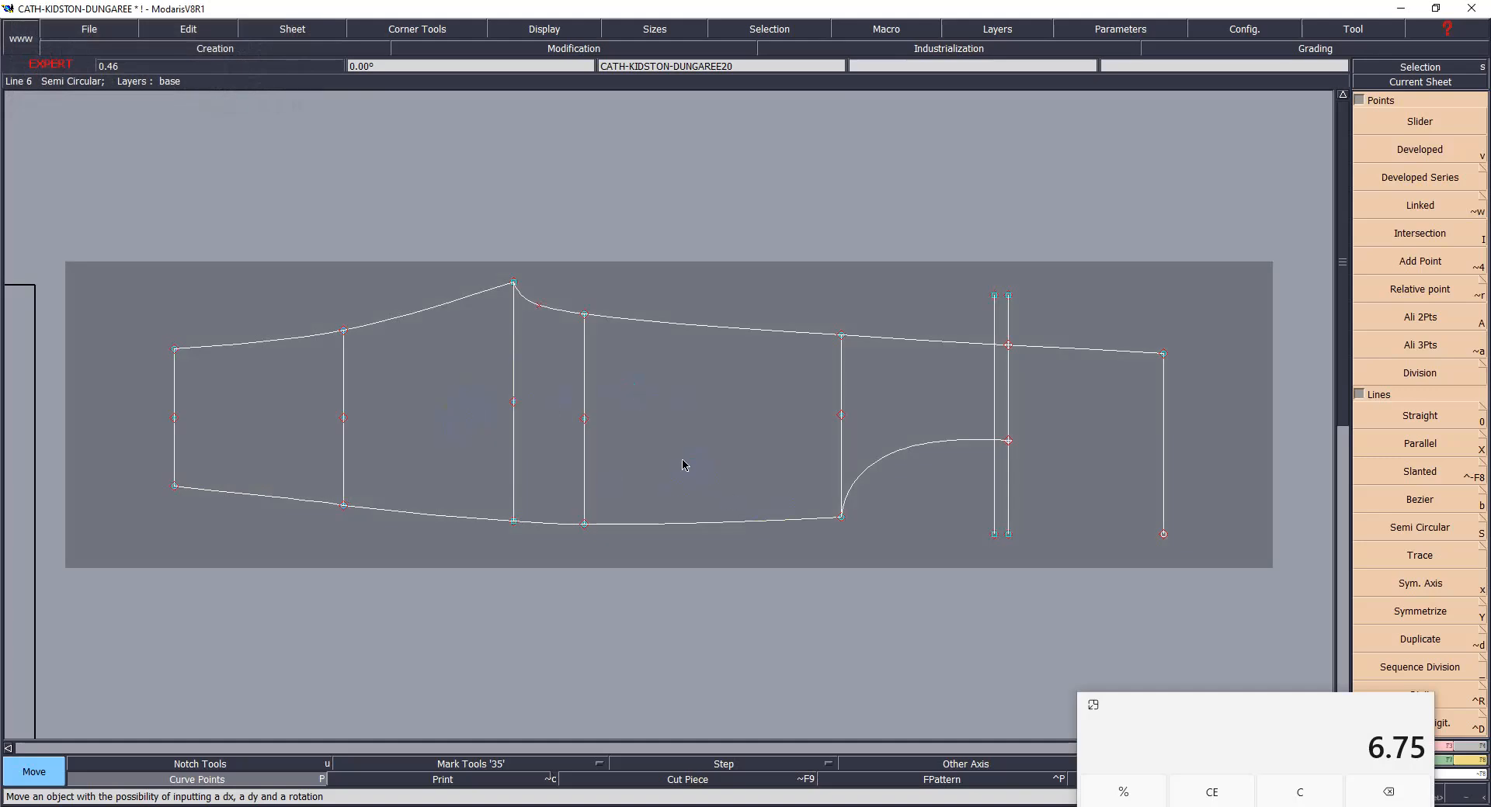
- Save the model with the shifted hem and knee, continuing past the anomaly warnings
key(ctrl+s)
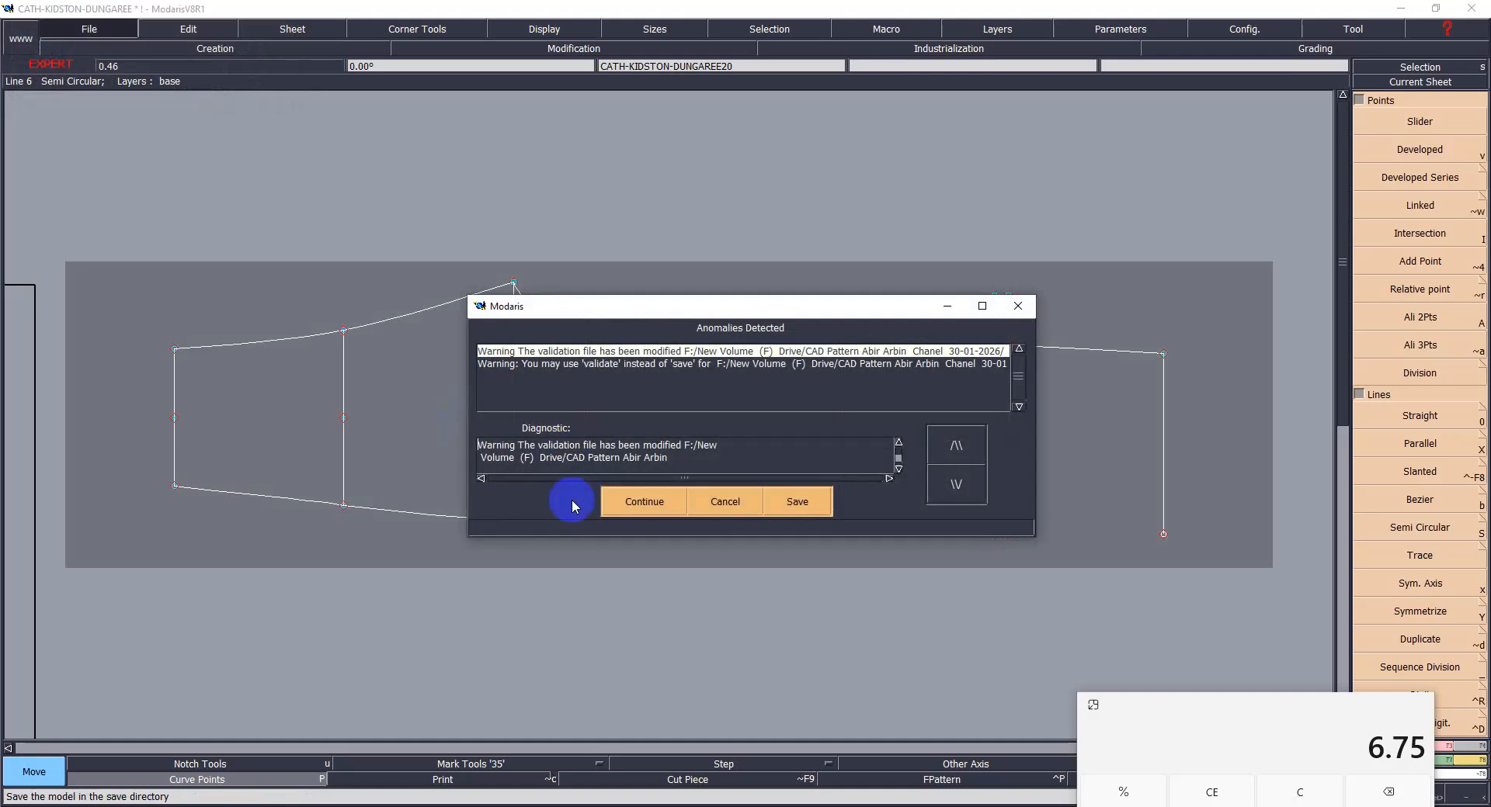
click(649, 495)
key(ctrl+s)
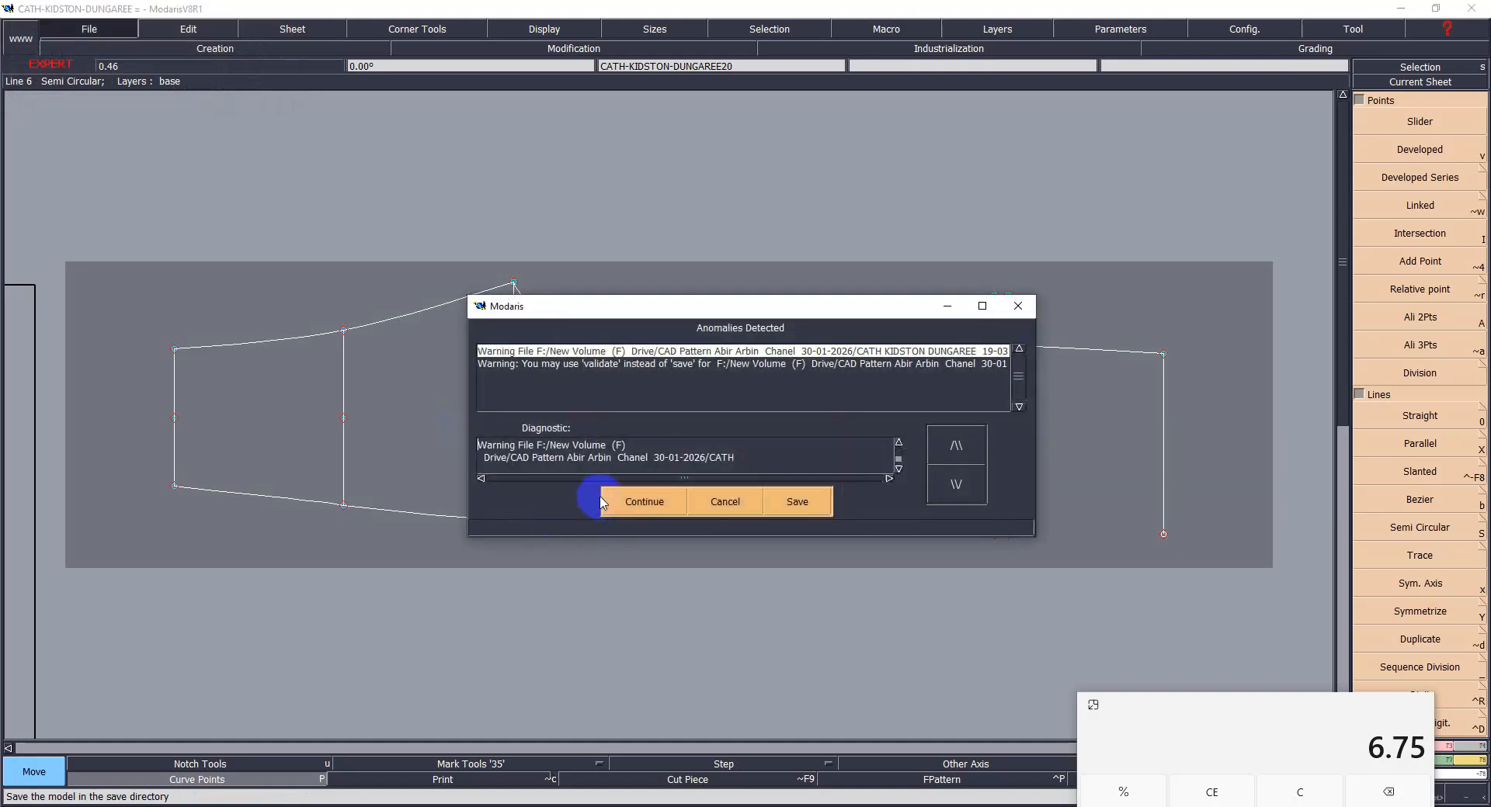
click(653, 497)
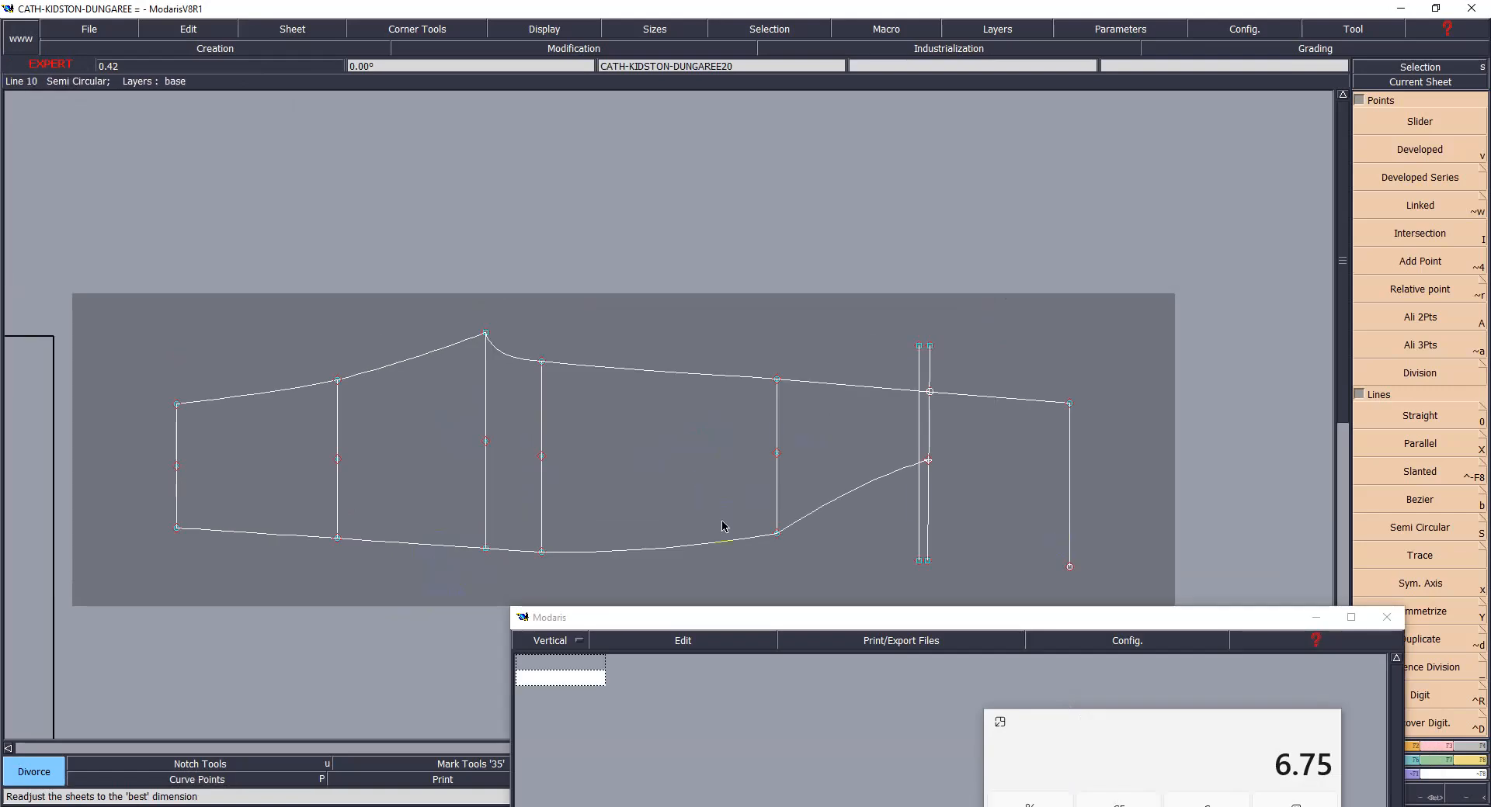
- Minimise the secondary Modaris window covering the sheet and save the model
click(1316, 617)
click(625, 628)
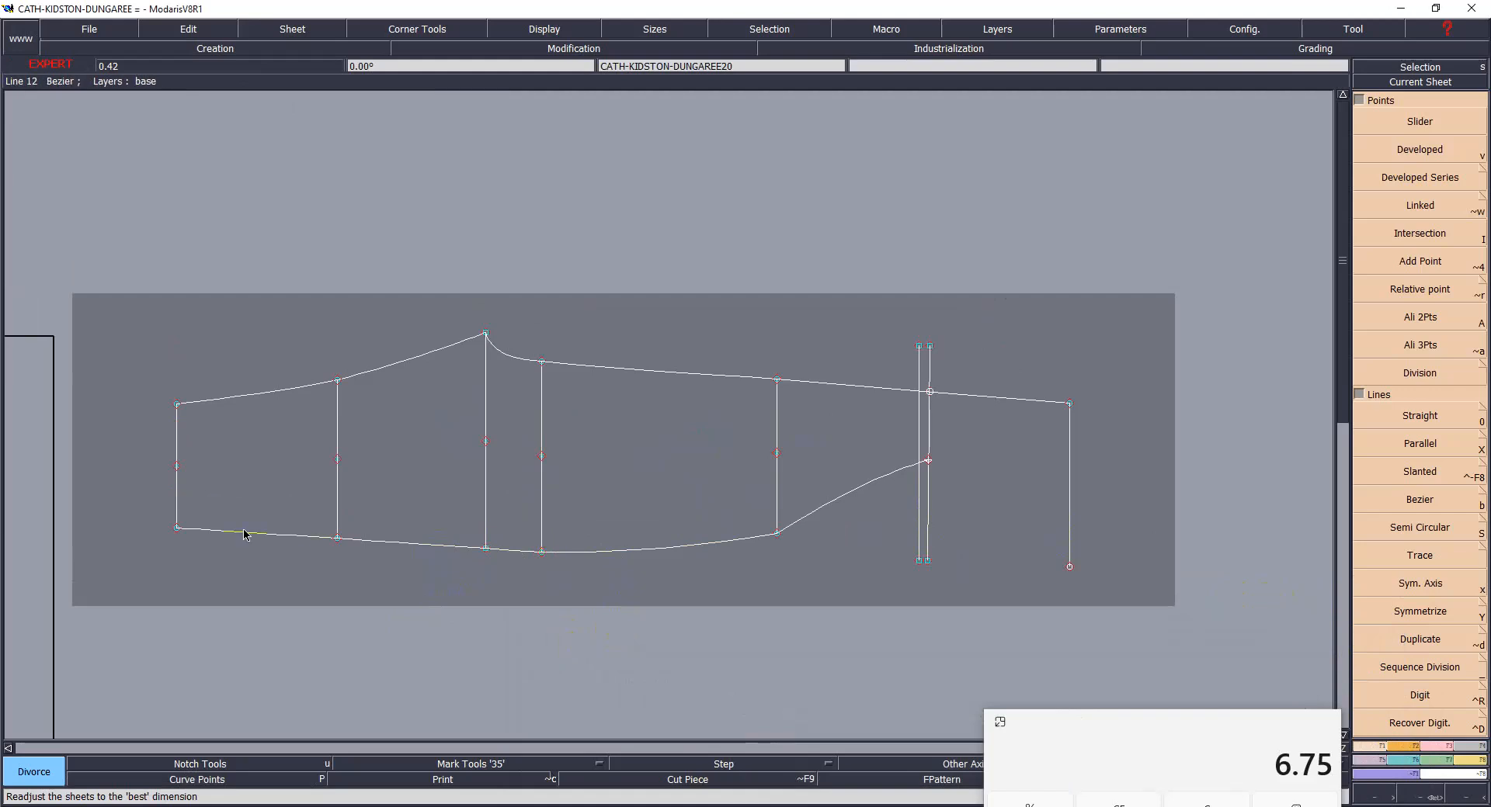
key(ctrl+s)
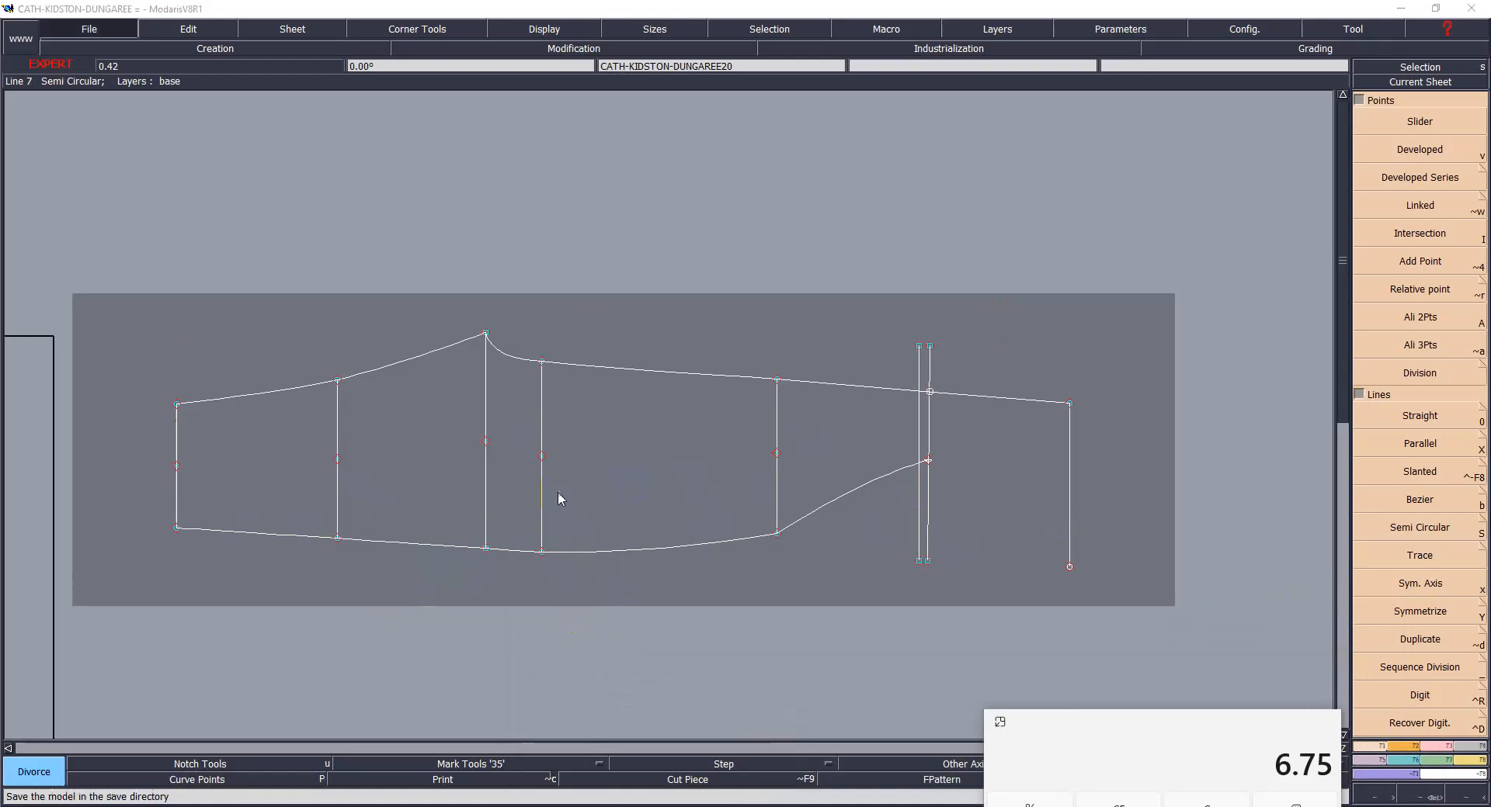
click(598, 500)
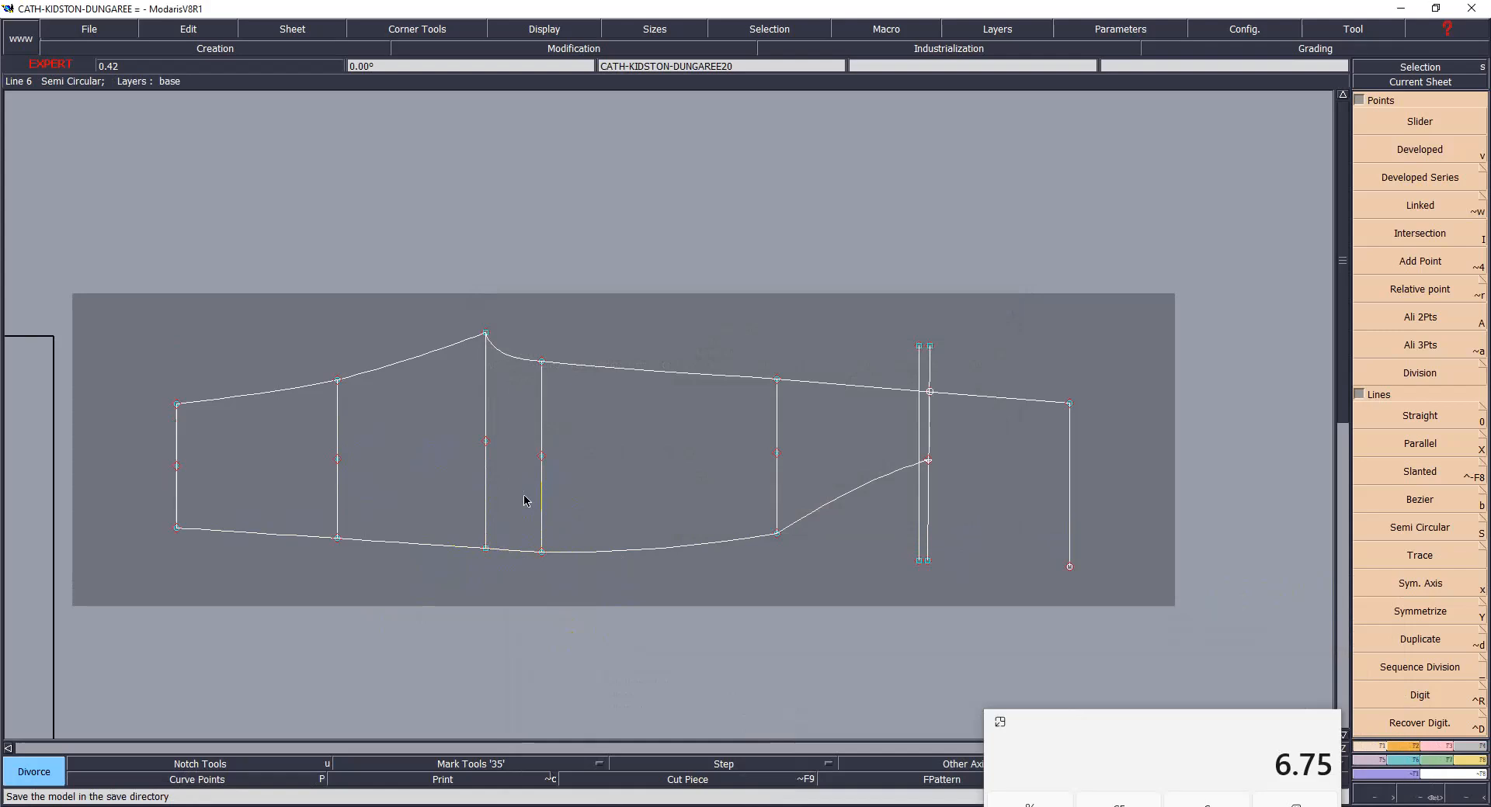
- Create a parallel of the side seam curve at a distance of -2 cm and pin its points
key(x)
click(592, 554)
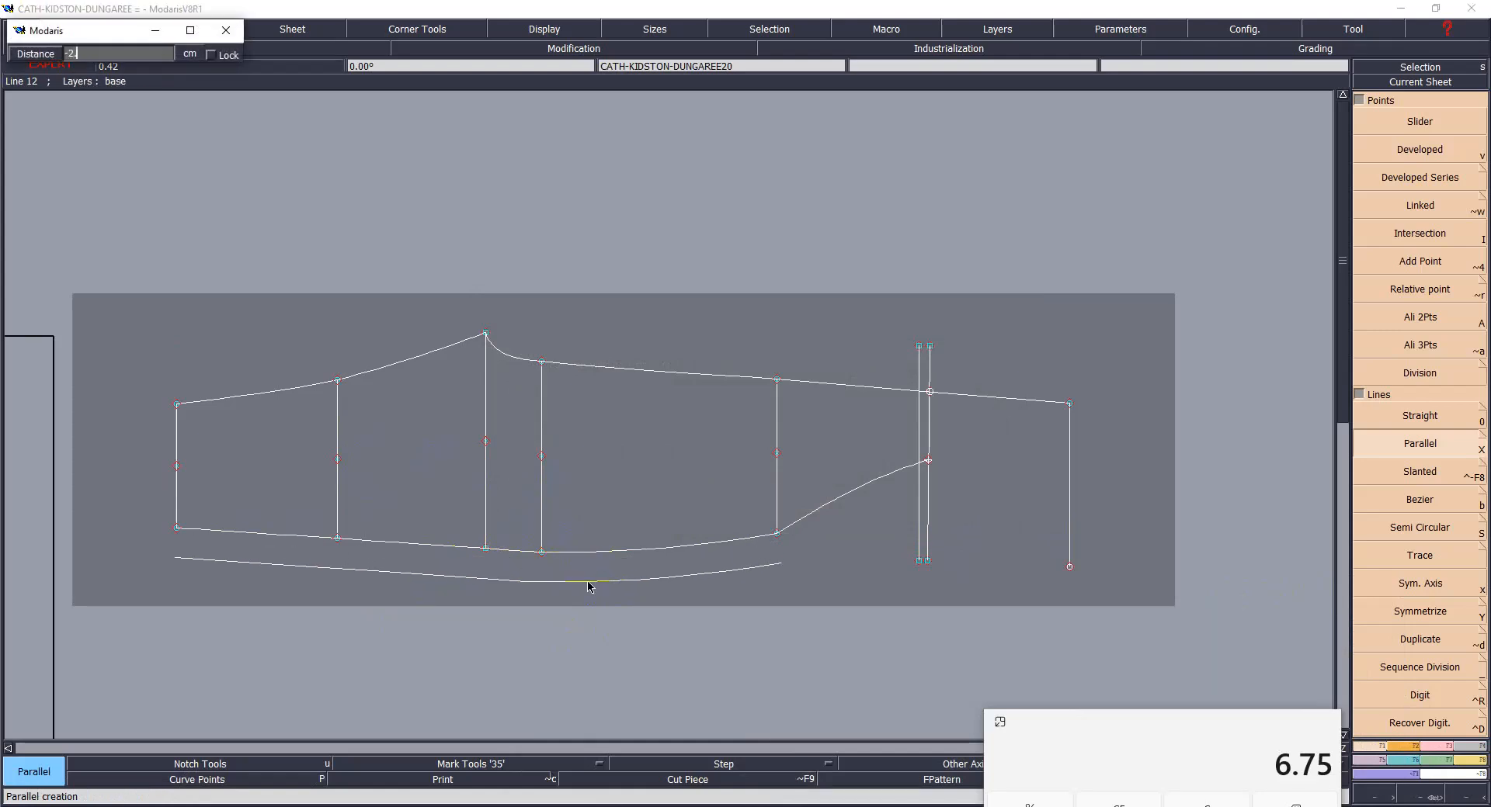
click(590, 587)
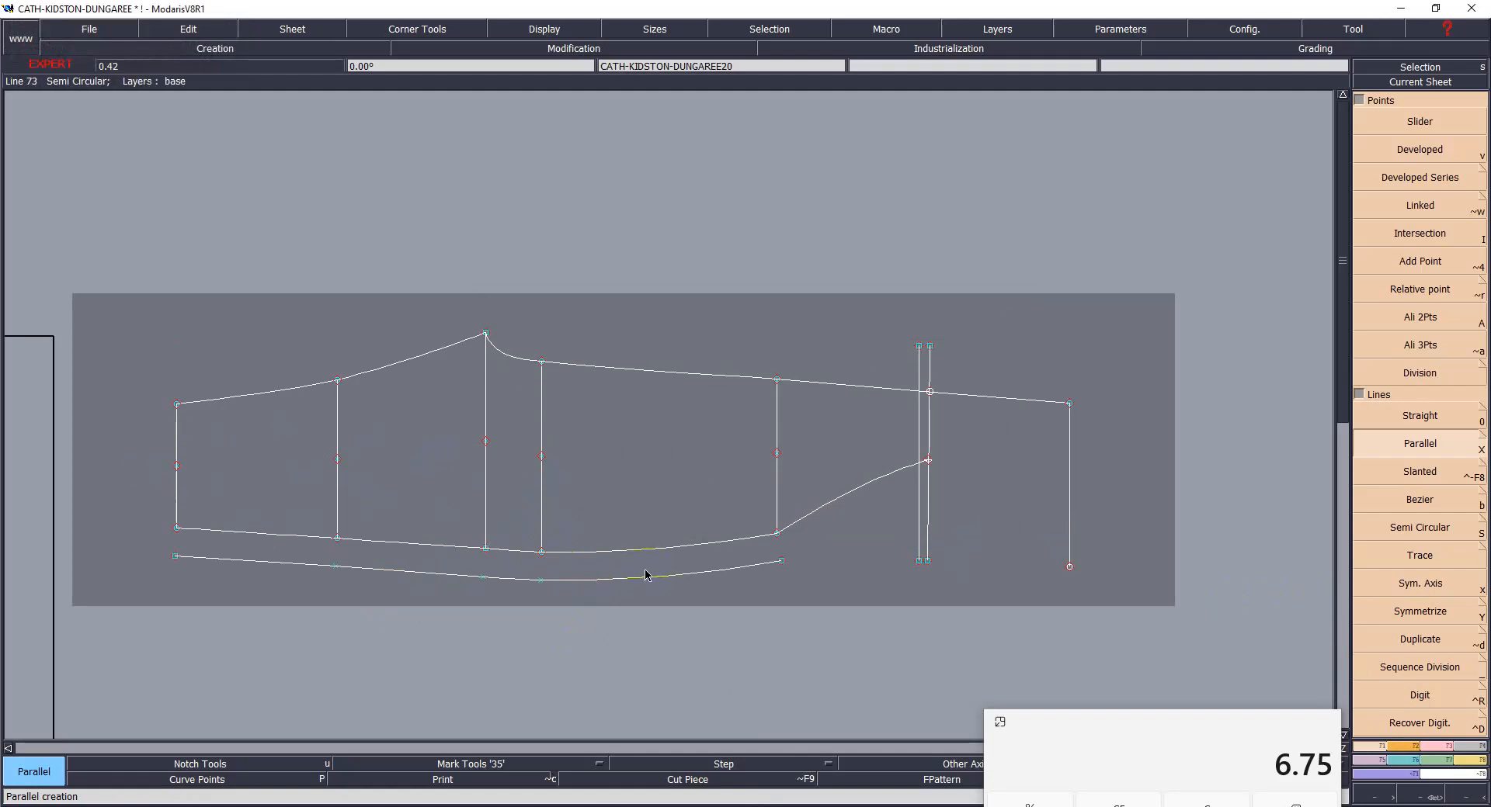
key(p)
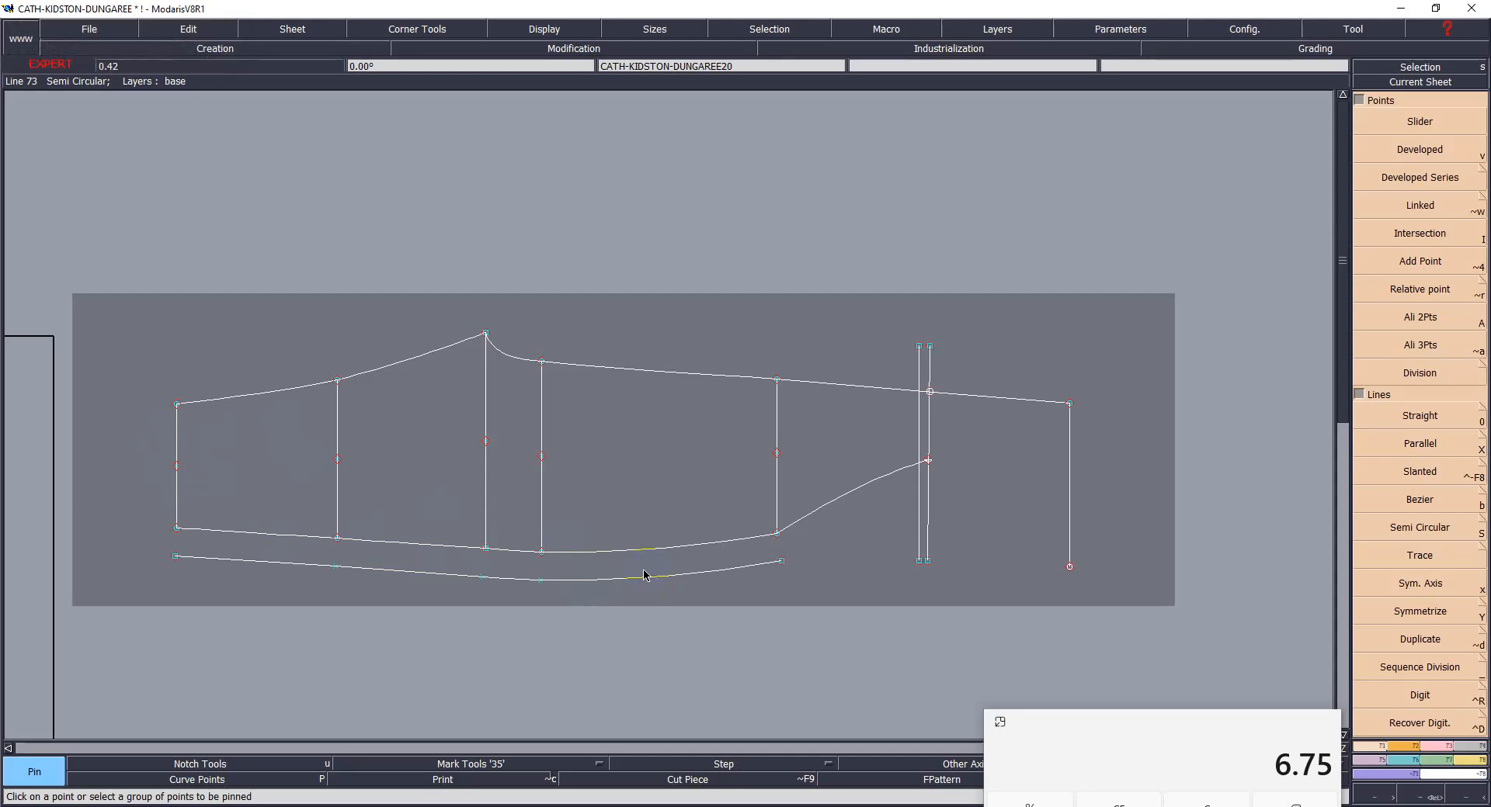
click(643, 575)
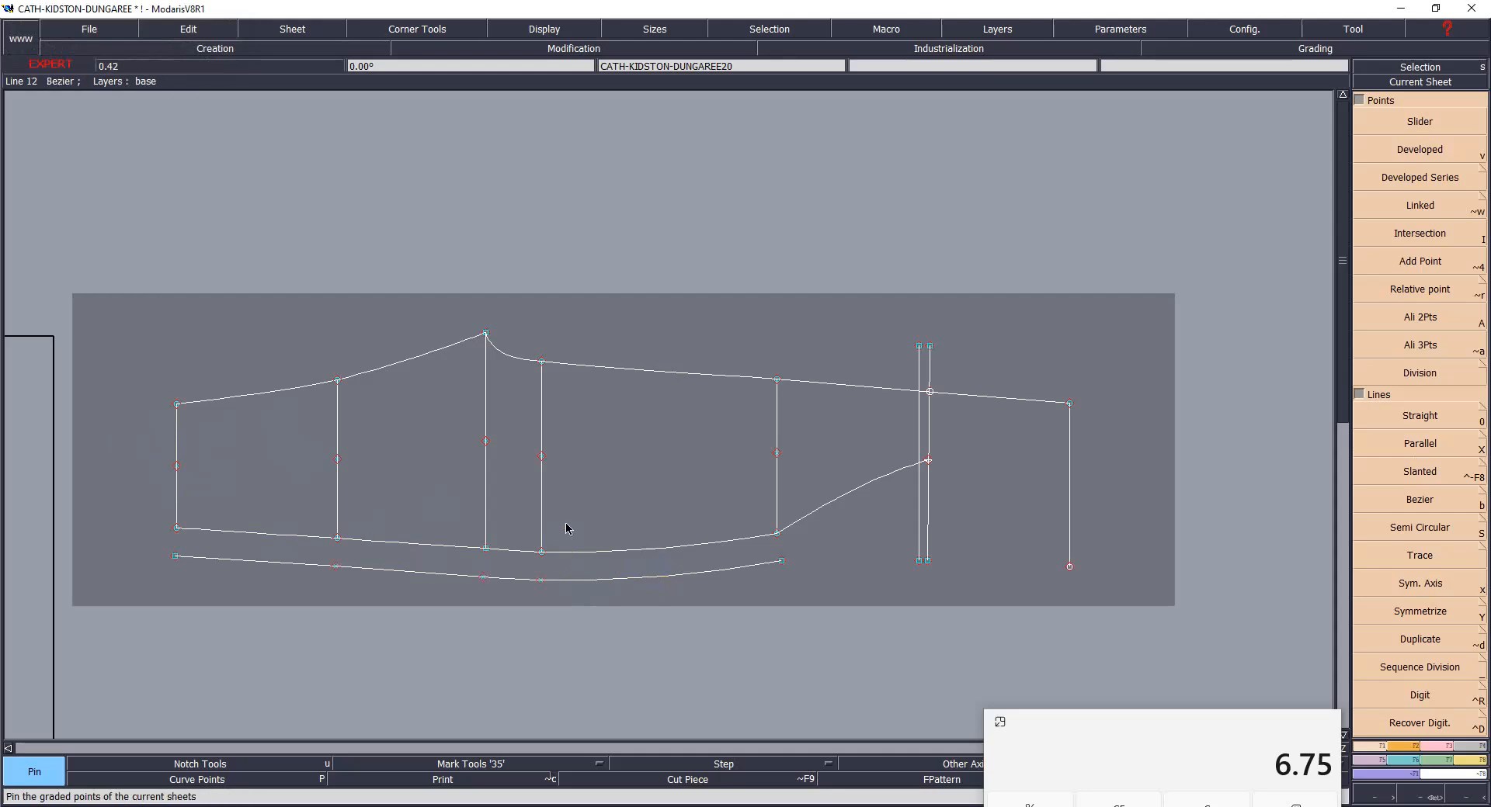
- Move the waist end of the parallel curve by shift X 0 and shift Y -1.5 cm
key(m)
click(782, 563)
key(Tab)
text(0)
key(Tab)
text(-1.5)
key(Tab)
click(501, 656)
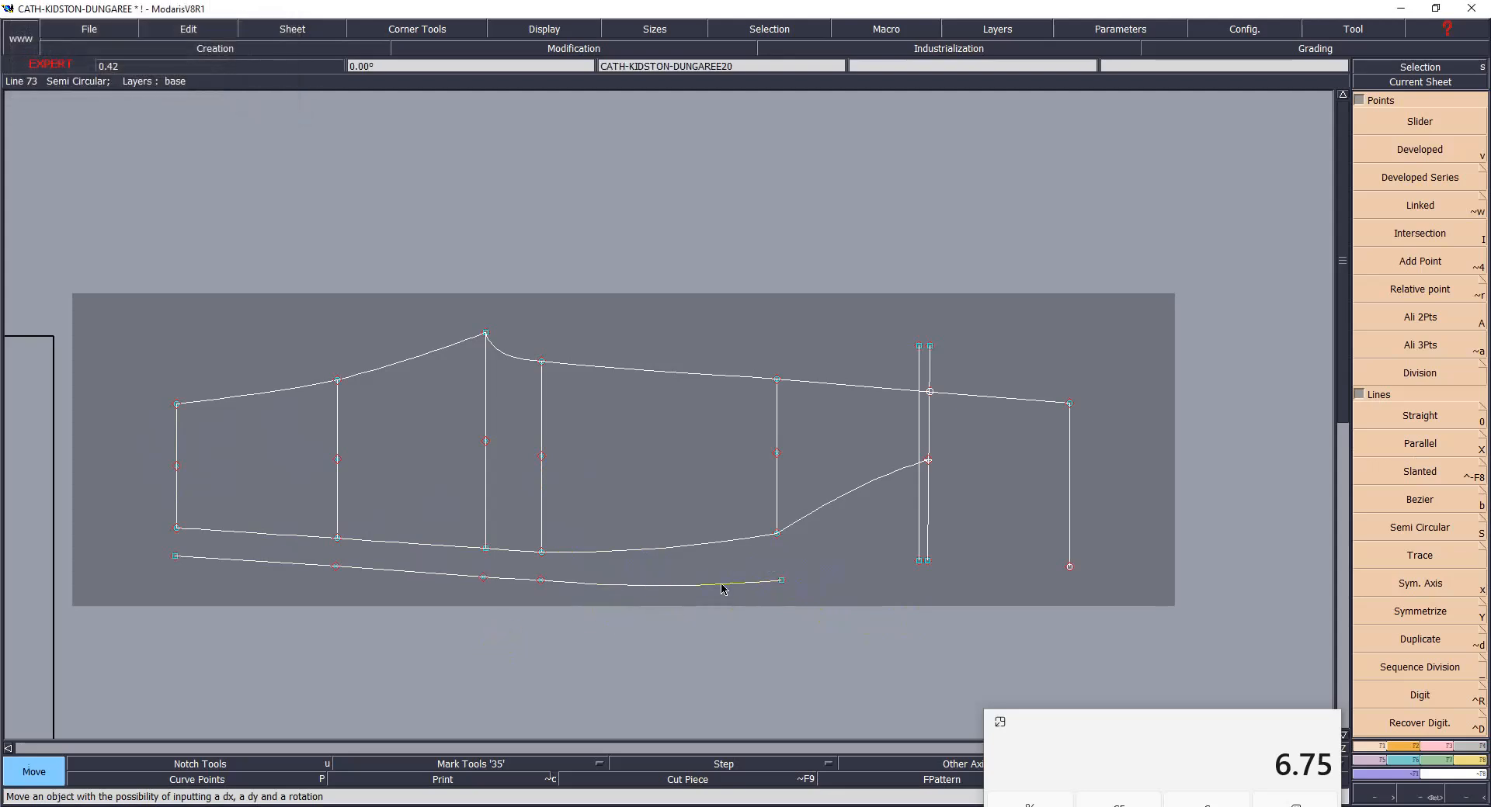
- Display the curve points and delete the two surplus ones flanking the middle point between hip and waist on the parallel curve
scroll(589, 632, up, 2)
scroll(877, 541, up, 2)
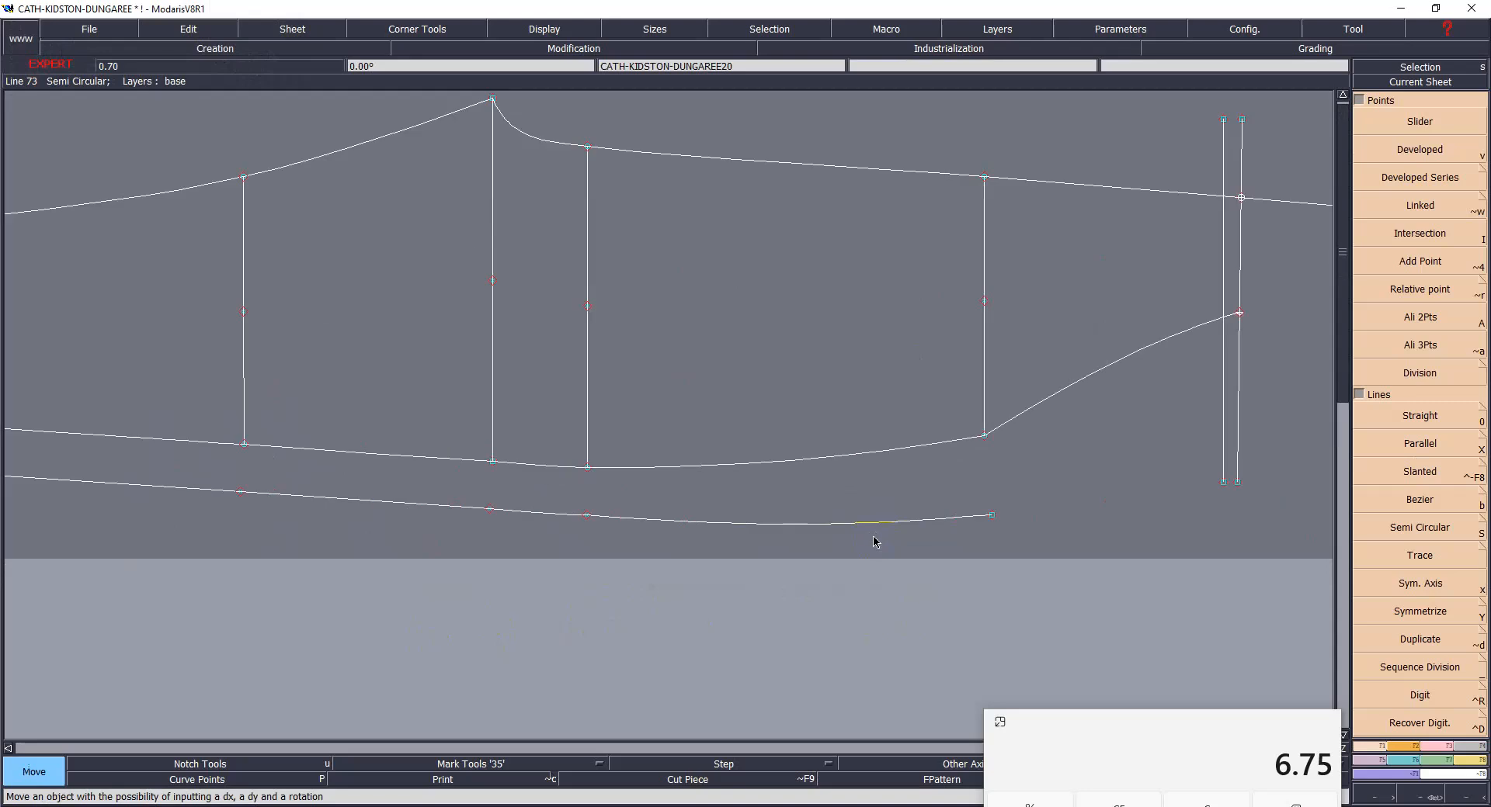
key(shift+p)
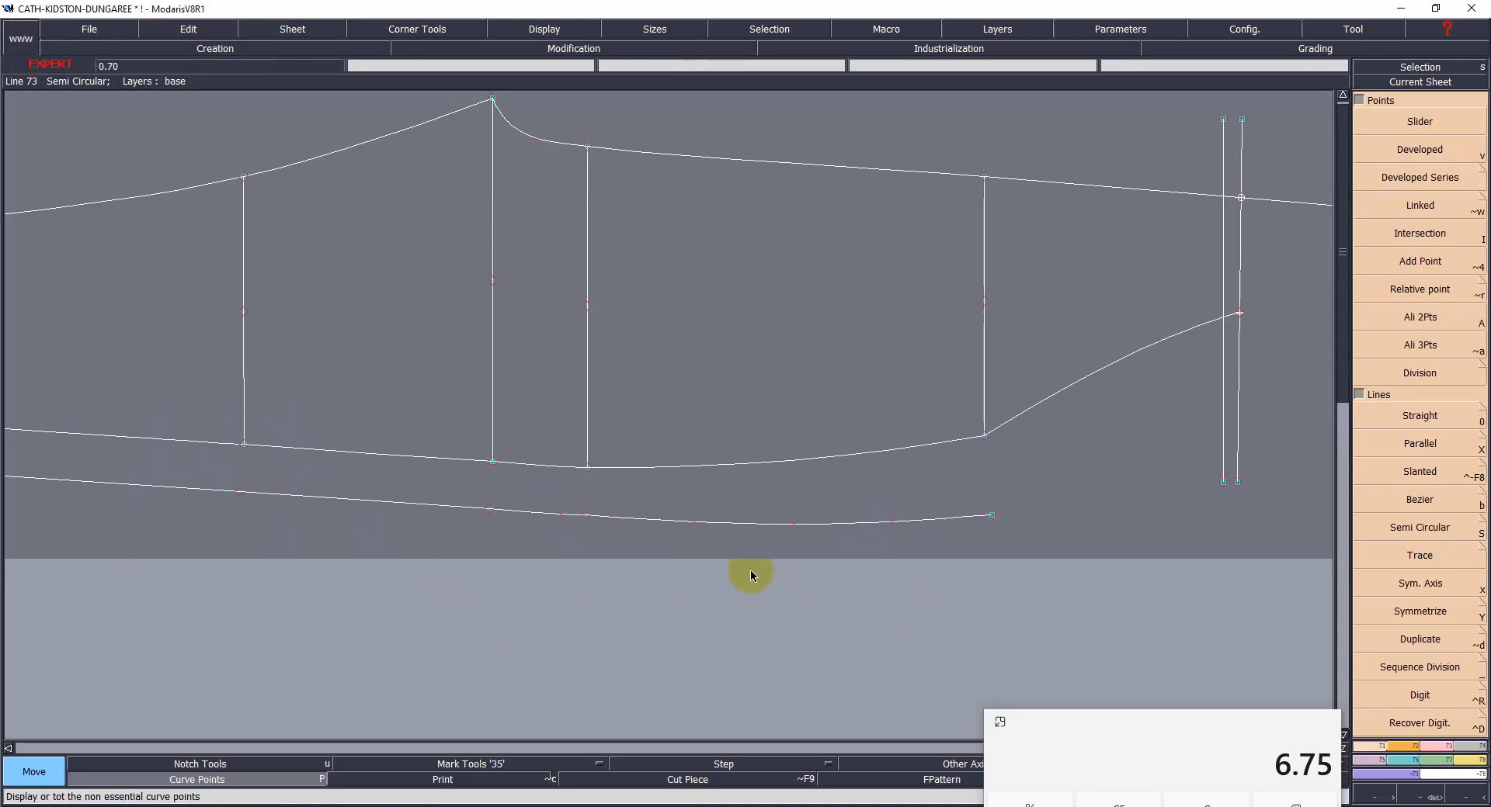
key(Delete)
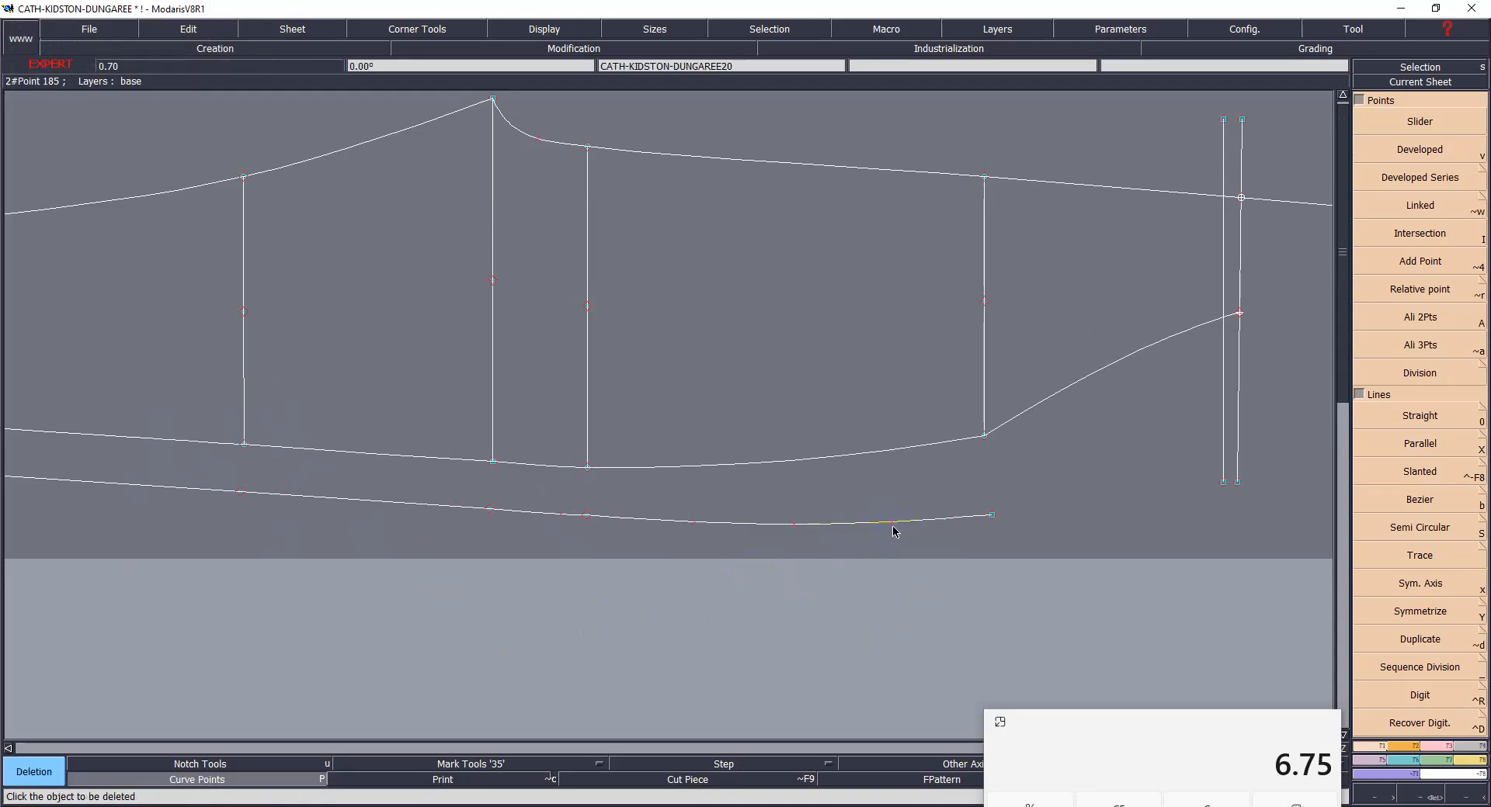
click(694, 522)
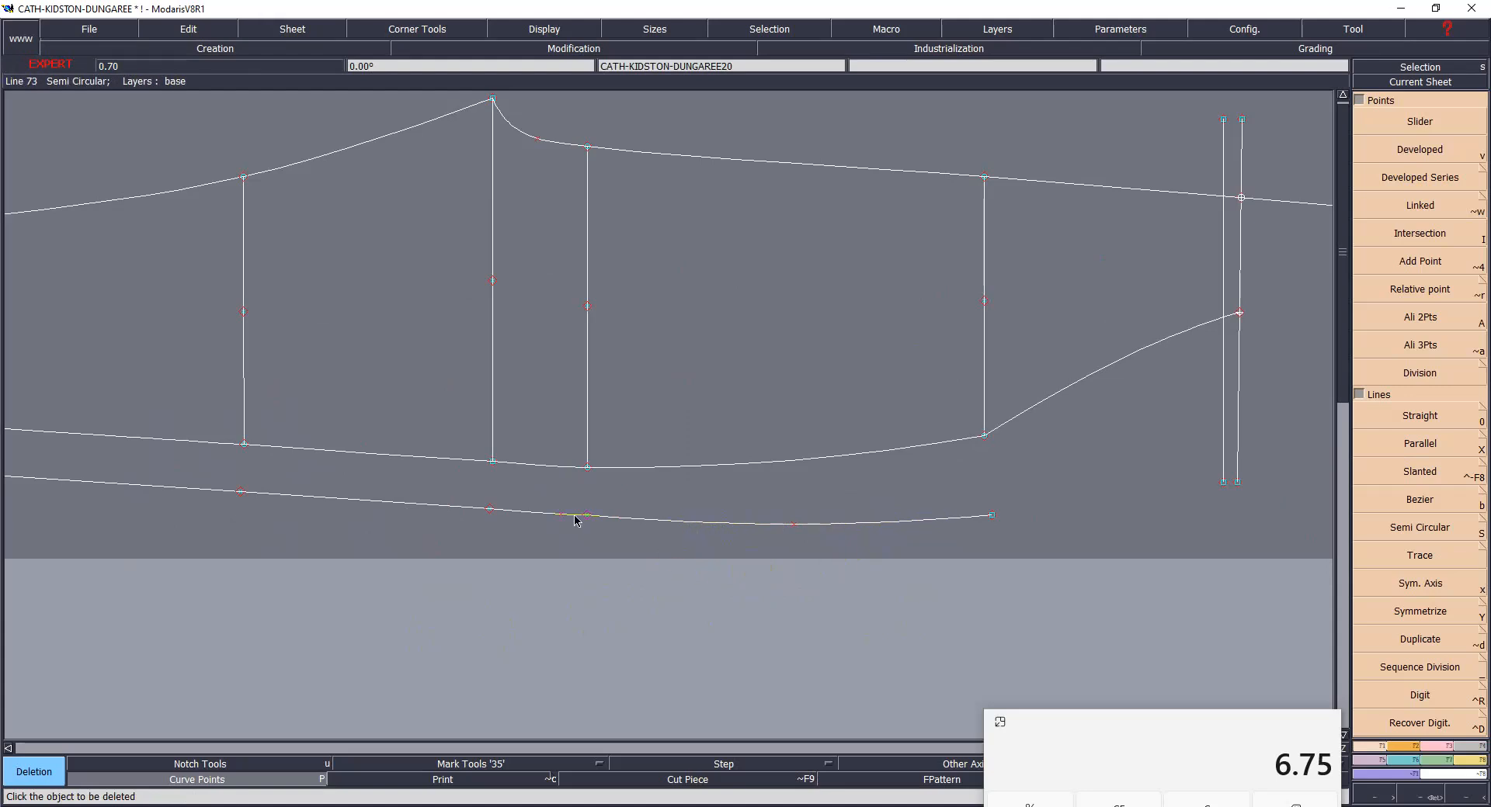
click(675, 555)
- Reshape the parallel curve's middle point slightly towards the side seam and its waist end slightly outwards to flatten the curve
key(r)
drag(797, 528, 788, 522)
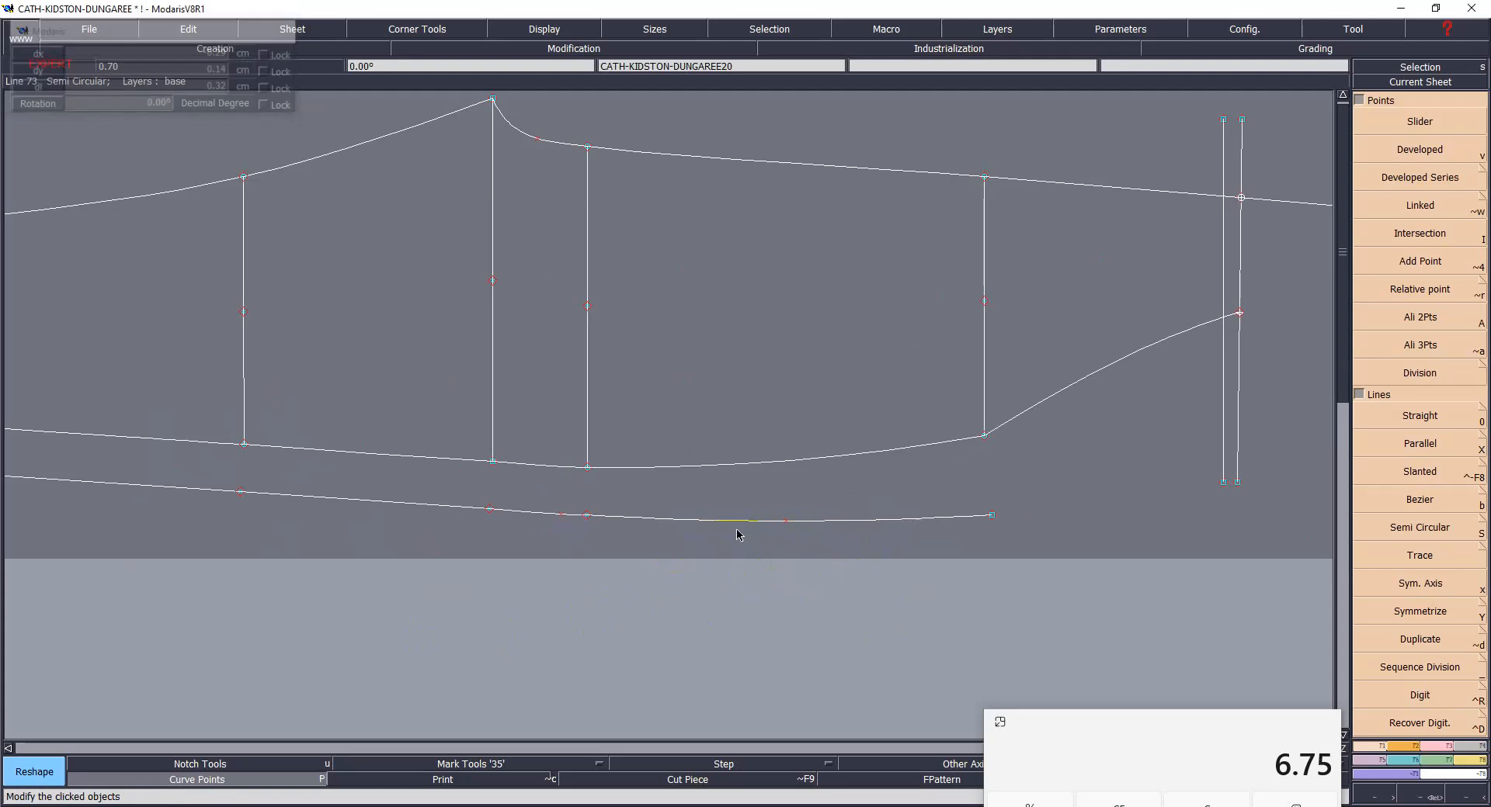
drag(988, 517, 990, 521)
click(788, 560)
click(598, 567)
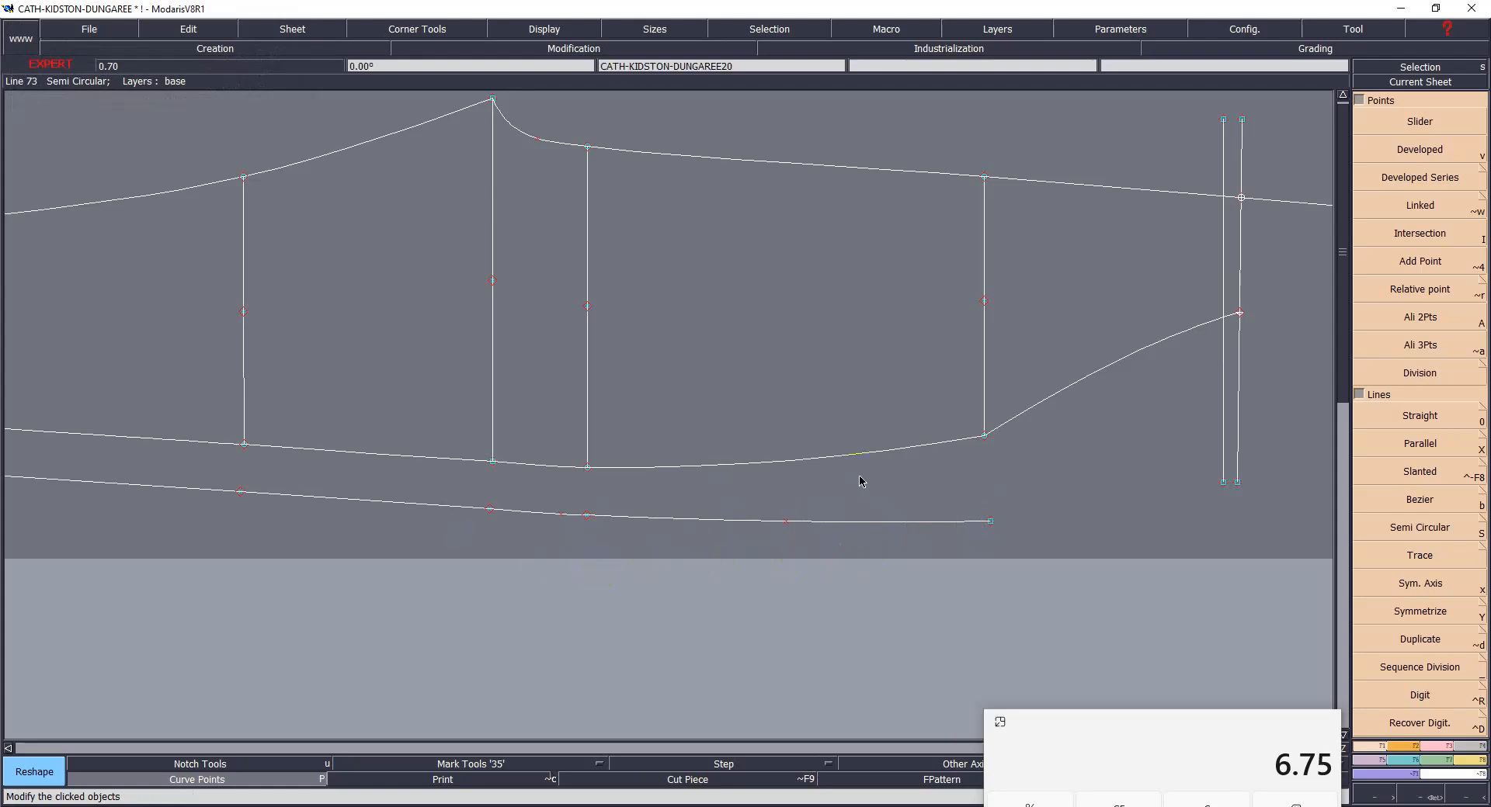
- Save the dungaree model, continuing past the anomalies dialog
scroll(815, 482, down, 2)
scroll(437, 483, up, 2)
scroll(349, 445, down, 2)
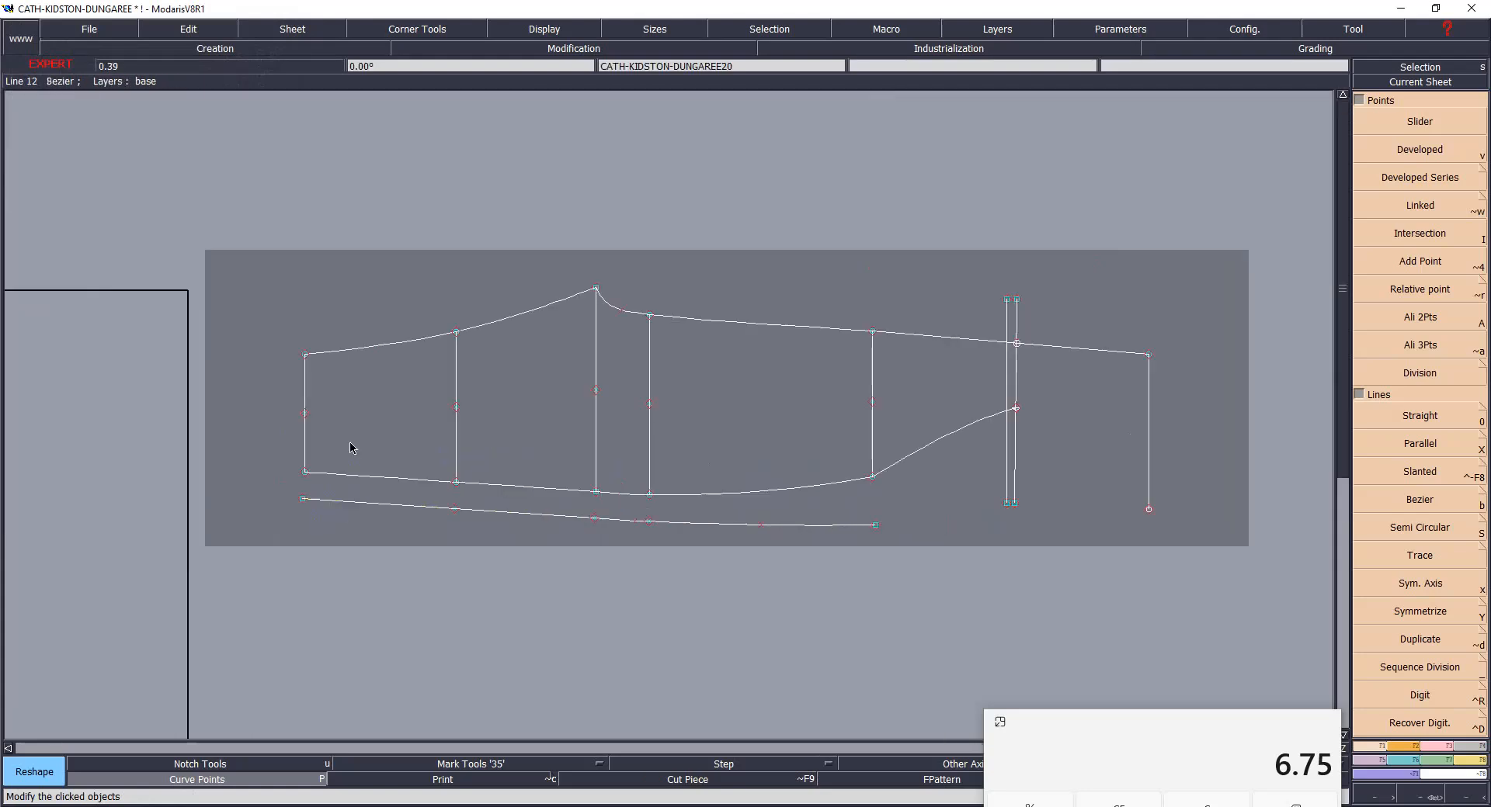
scroll(394, 405, up, 1)
key(ctrl+s)
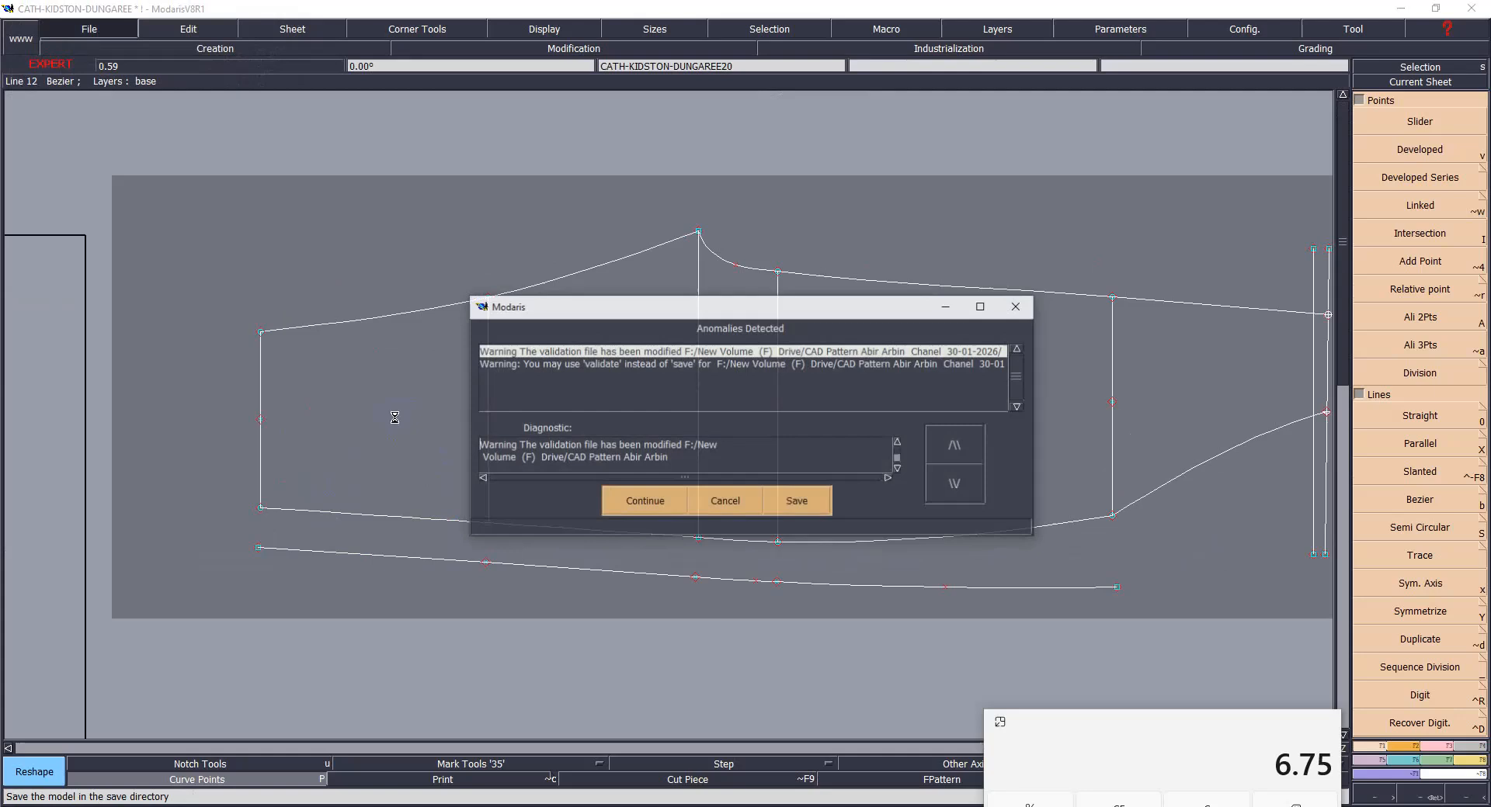
click(636, 499)
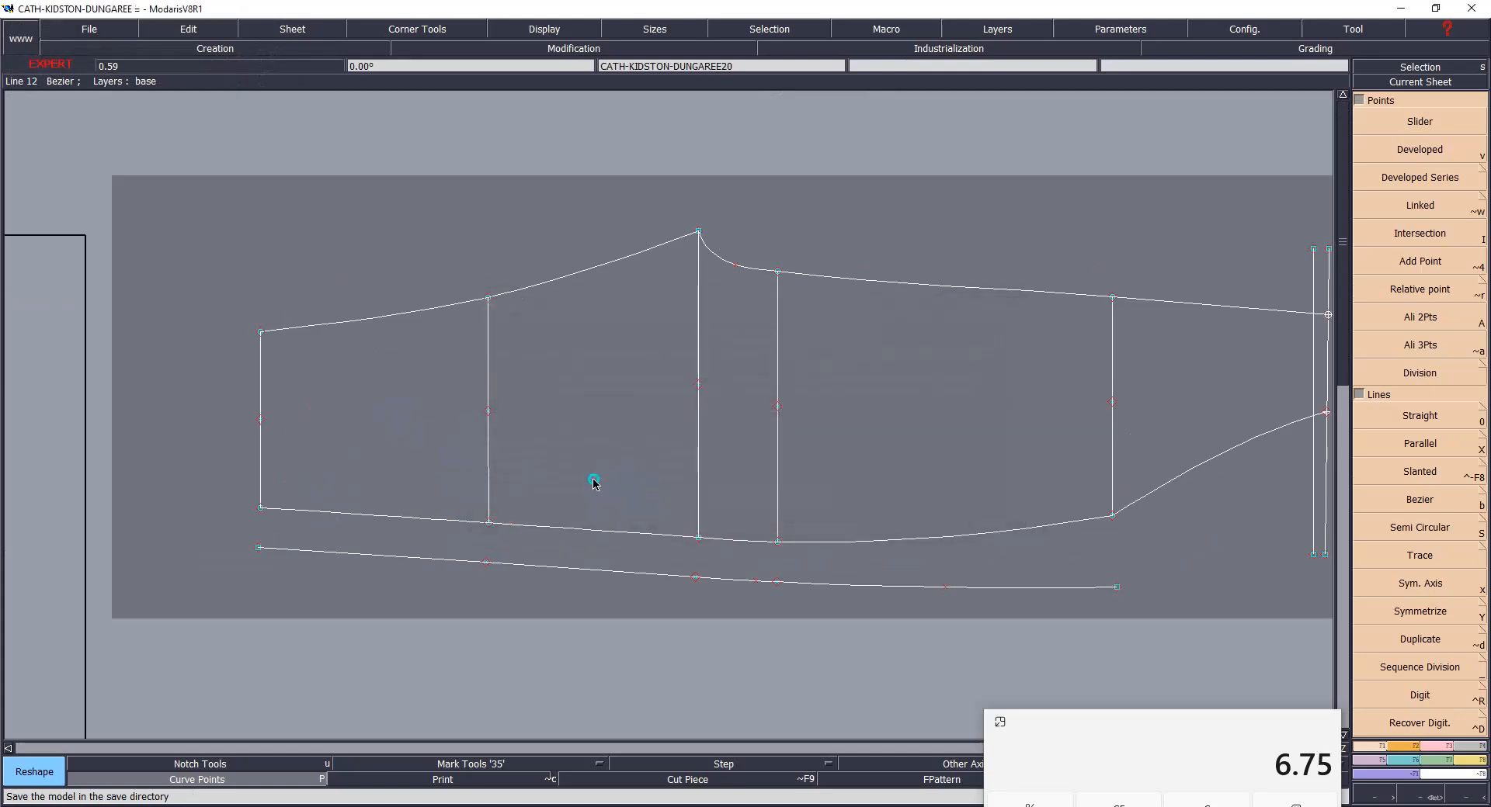
- Move the calculator window aside and check the hem, knee and thigh widths in the Excel measurement chart
scroll(356, 514, down, 2)
click(809, 720)
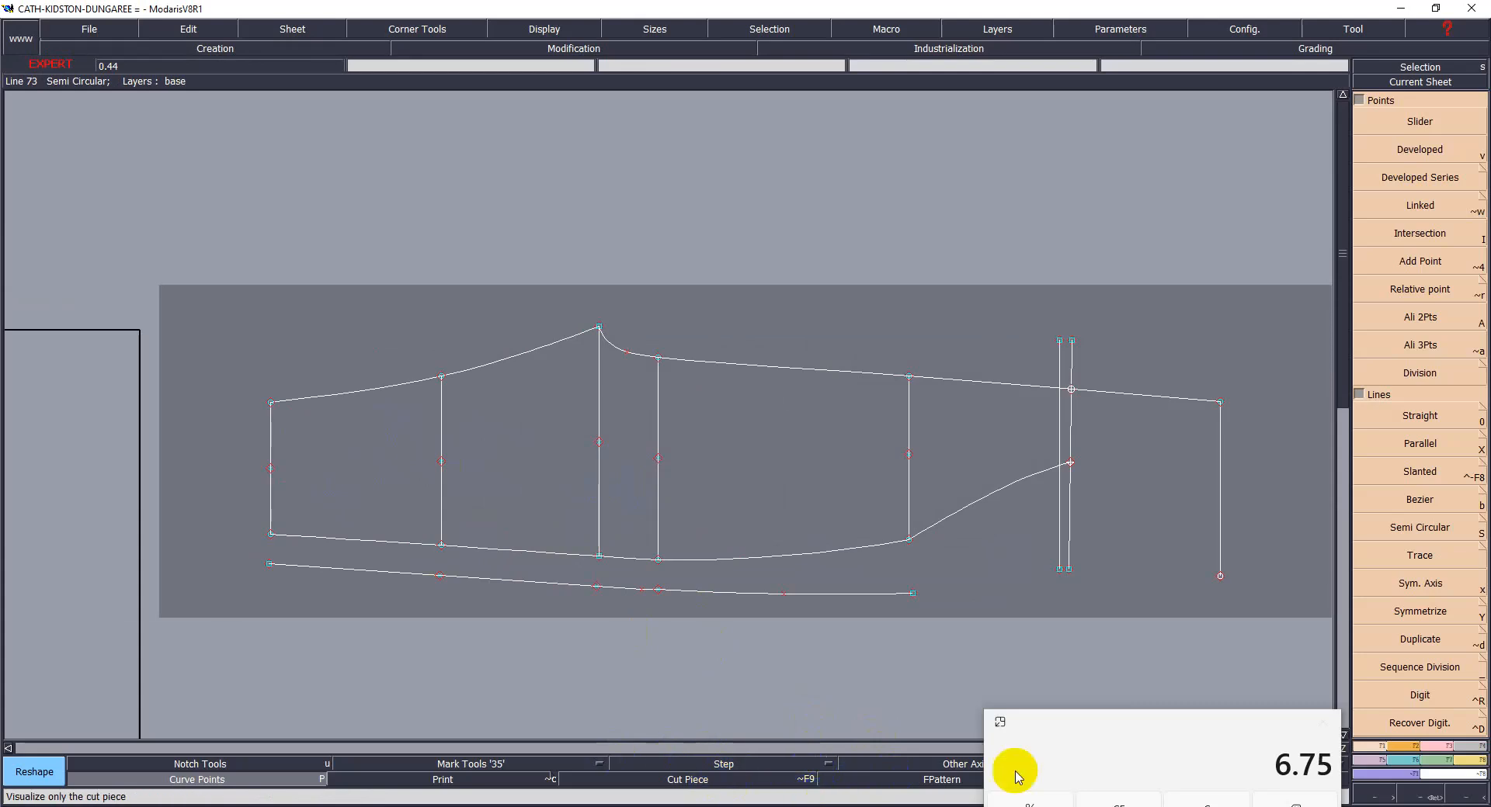
drag(1115, 715, 341, 743)
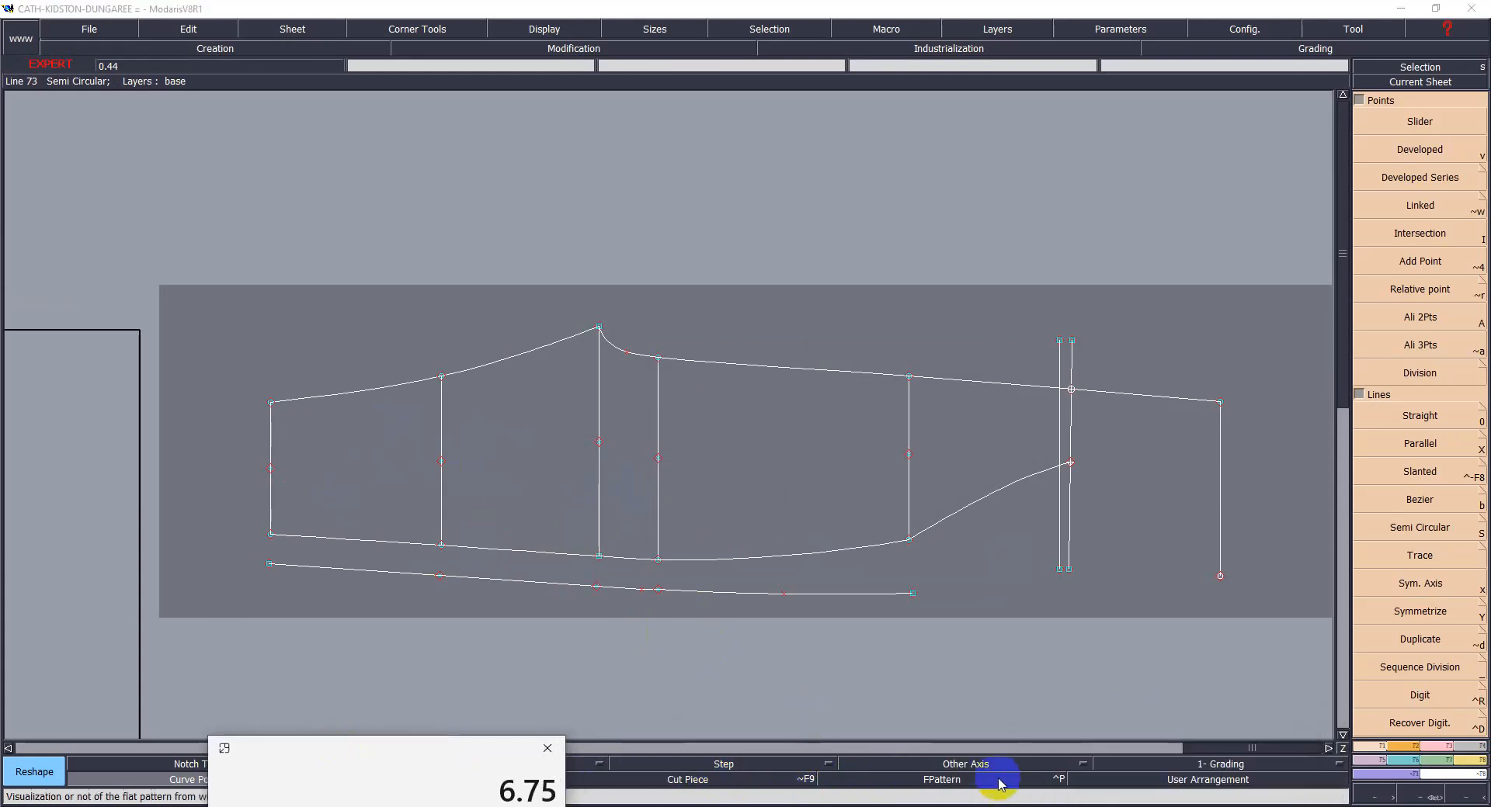
key(alt+Tab)
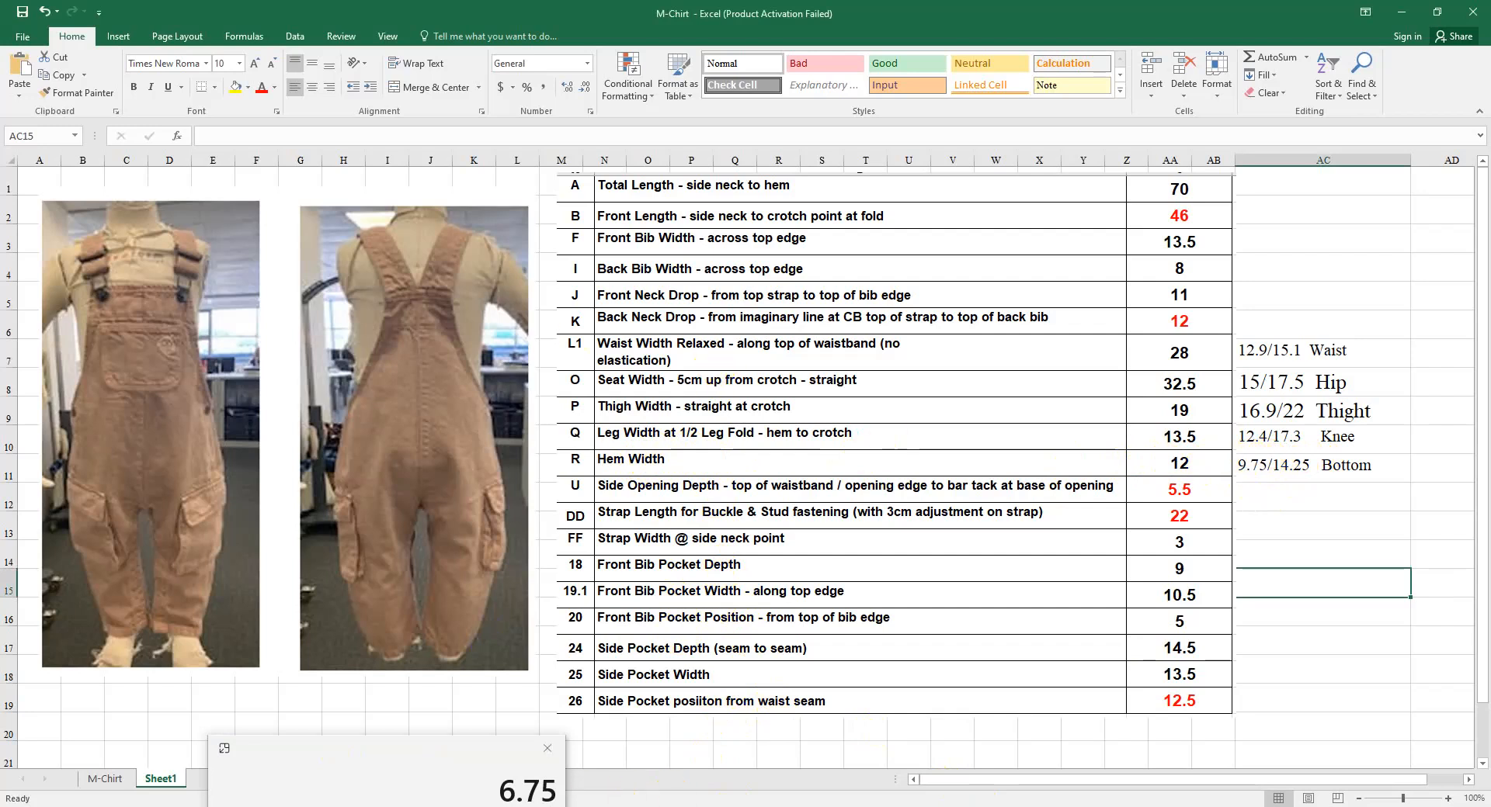
click(924, 749)
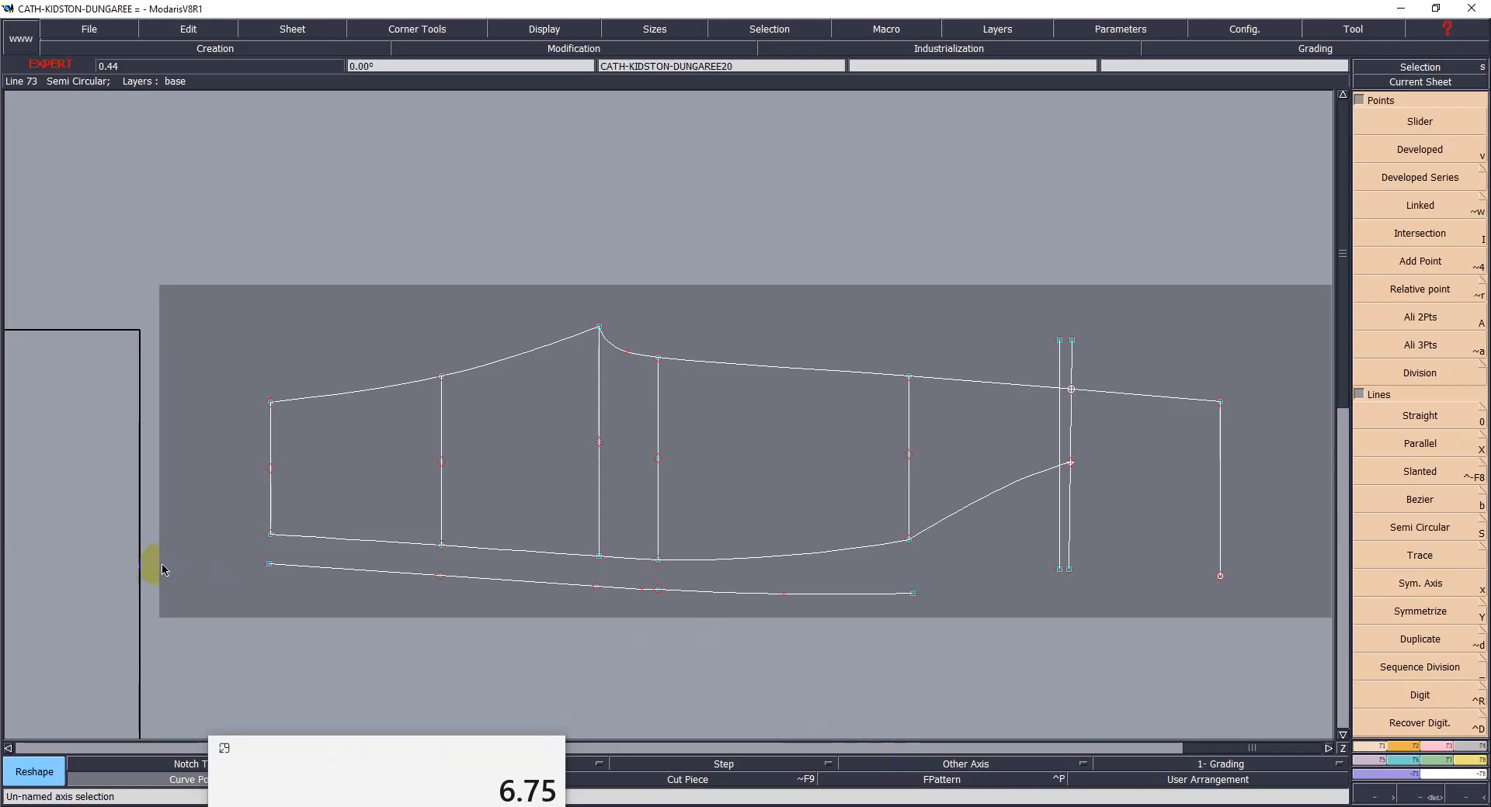
- Align the parallel curve's hem, knee, crotch-level and hip points with the matching points on the original side seam using Ali 2Pts
key(b)
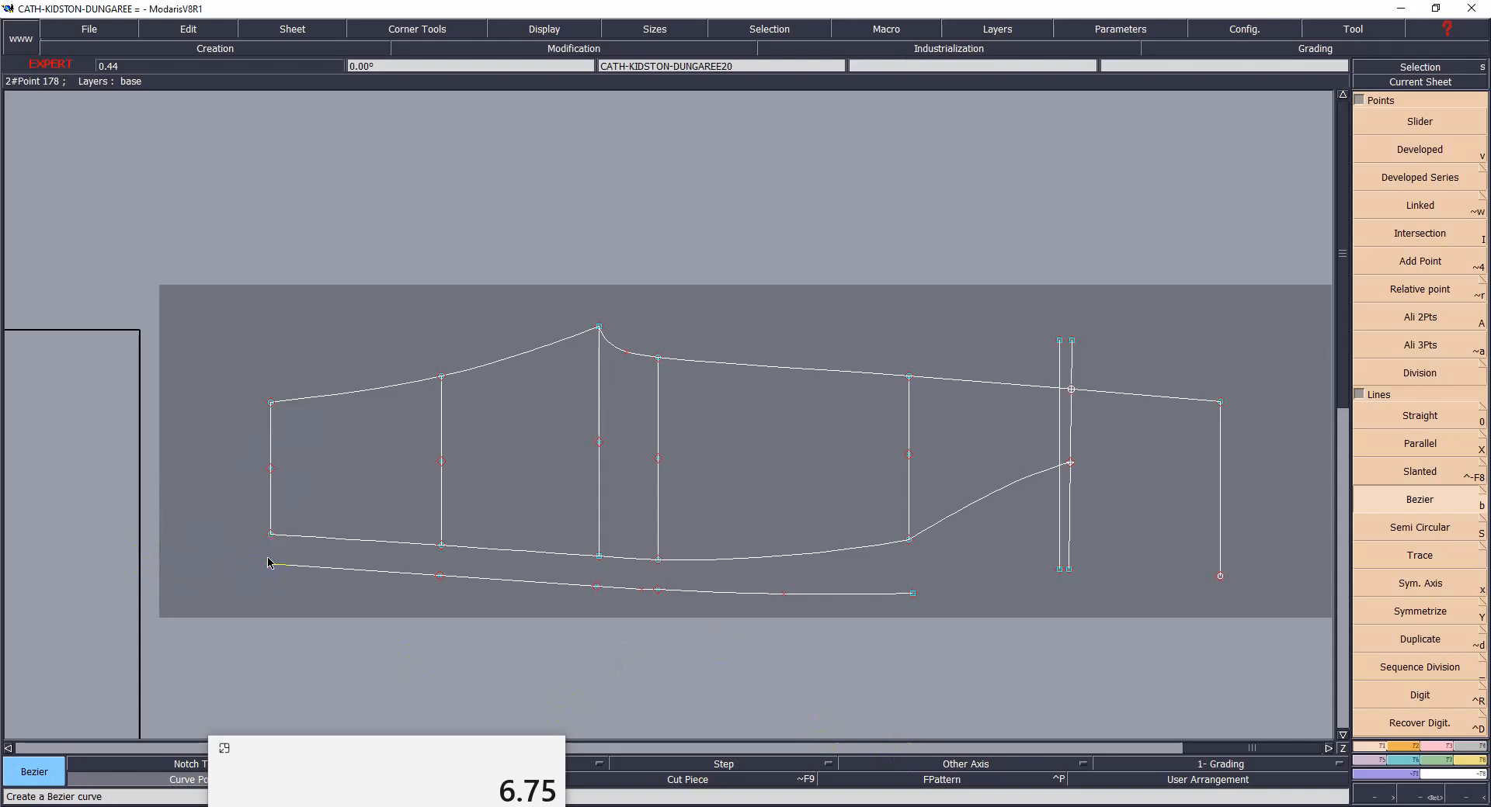
key(shift+a)
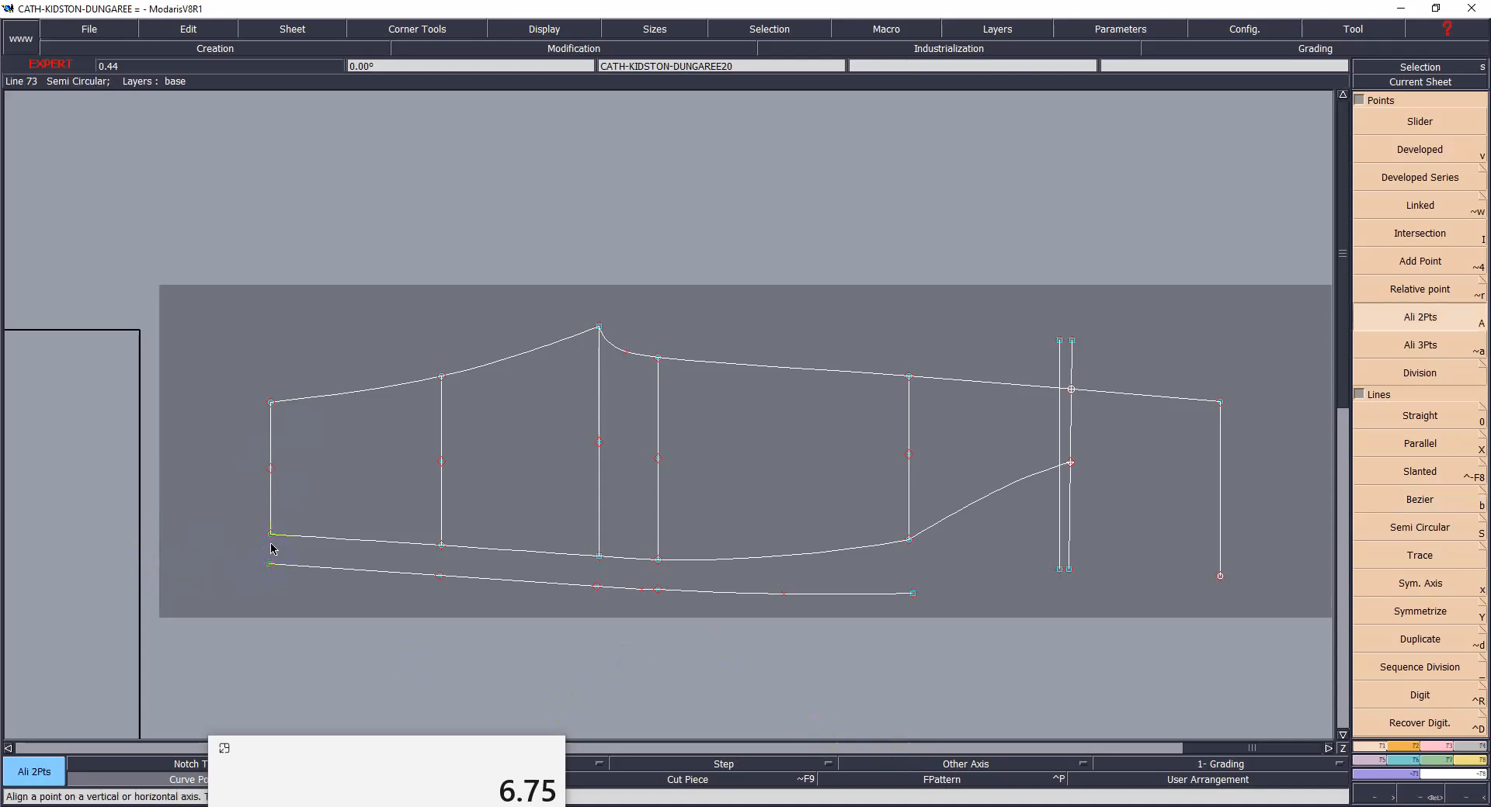
click(271, 563)
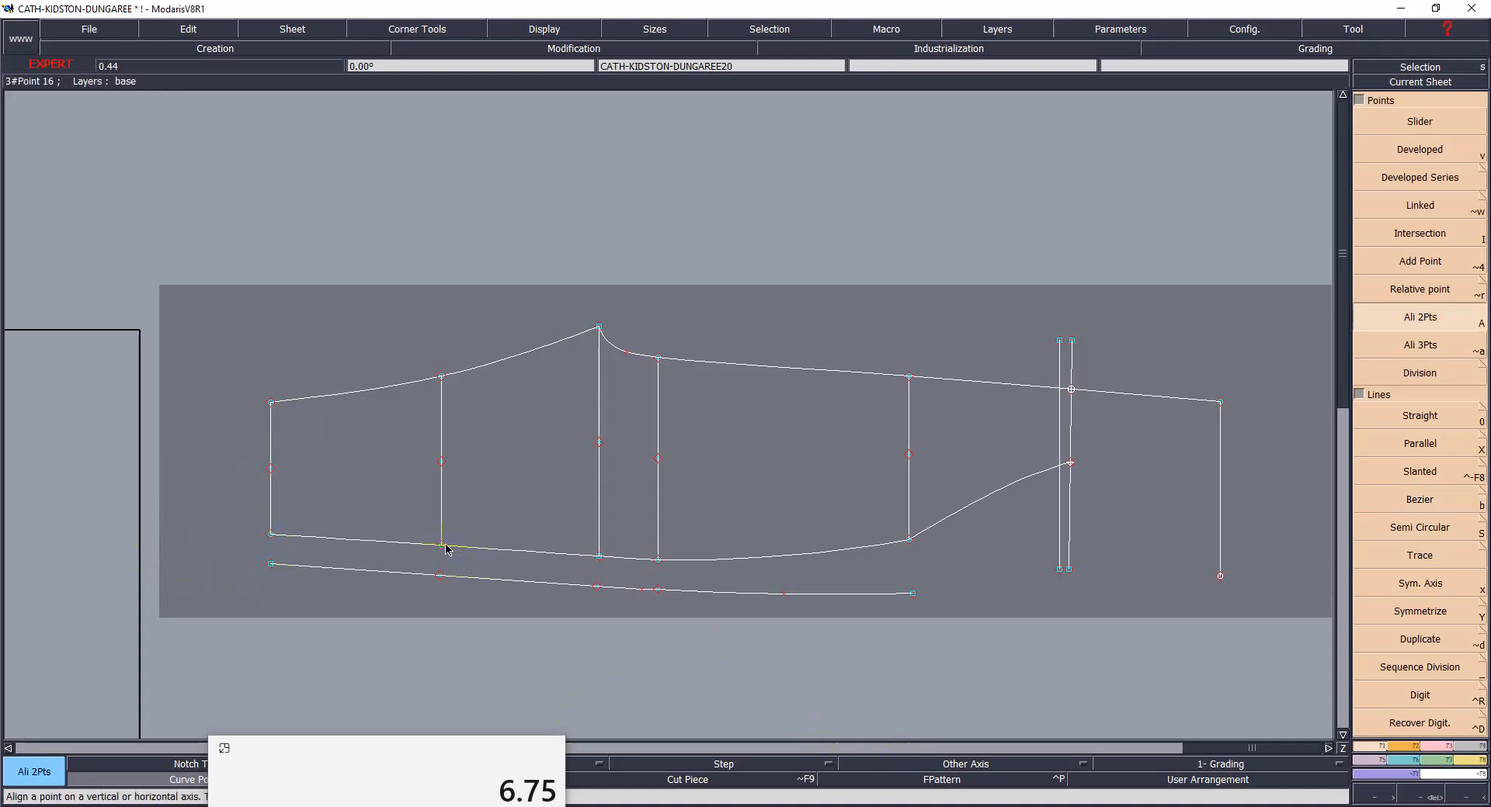
click(441, 544)
click(439, 576)
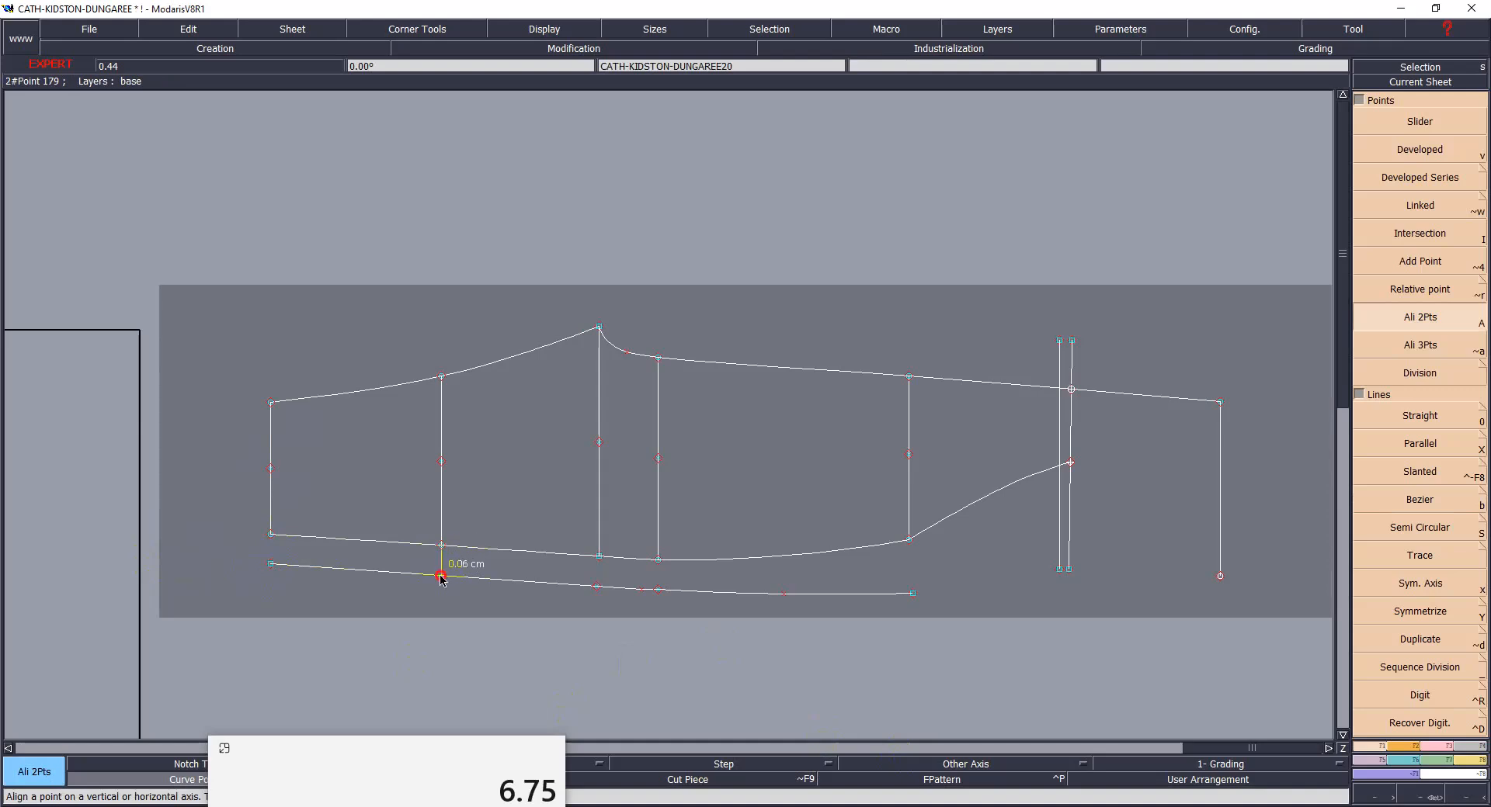
click(599, 556)
click(597, 588)
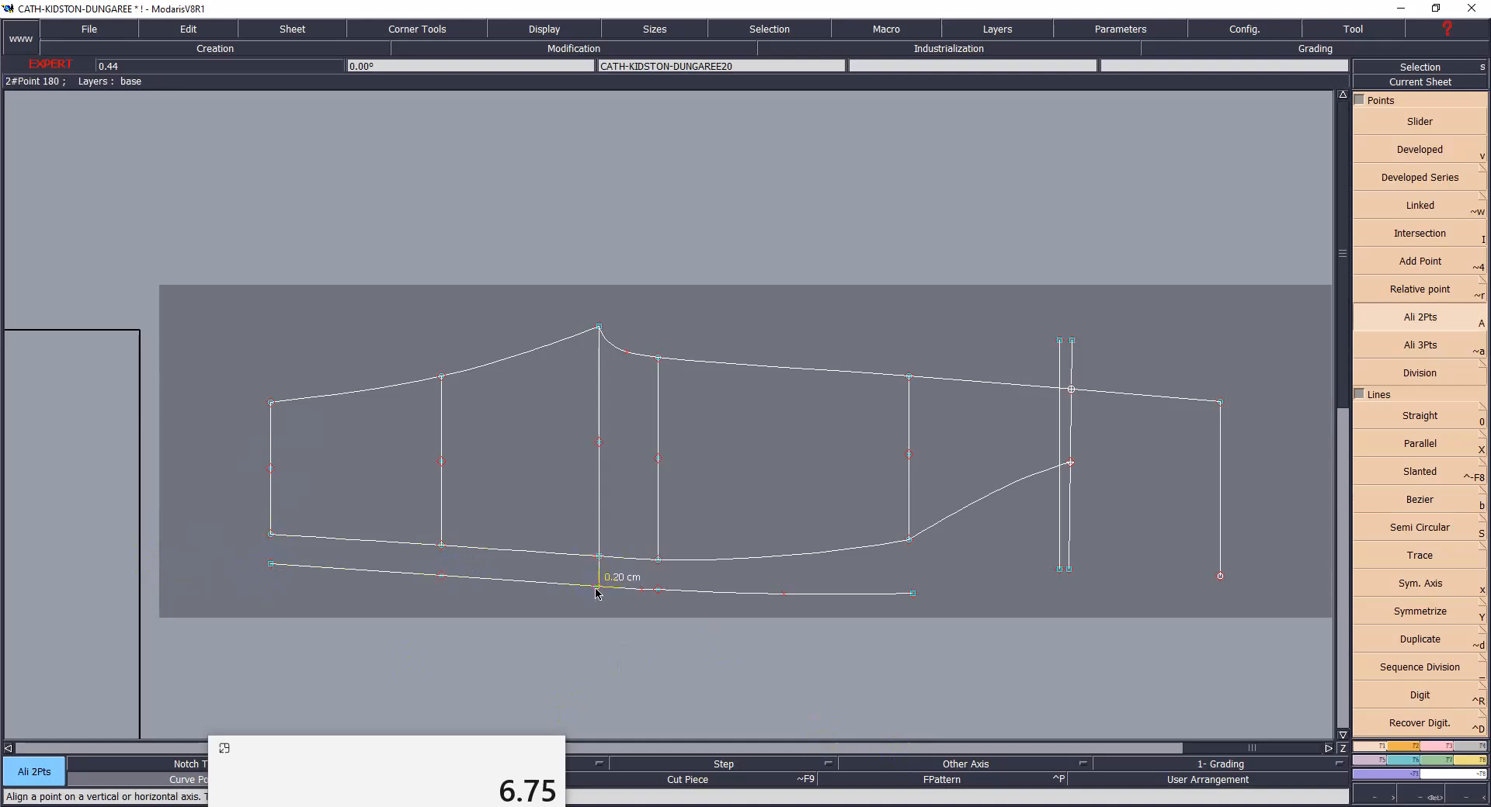
click(658, 591)
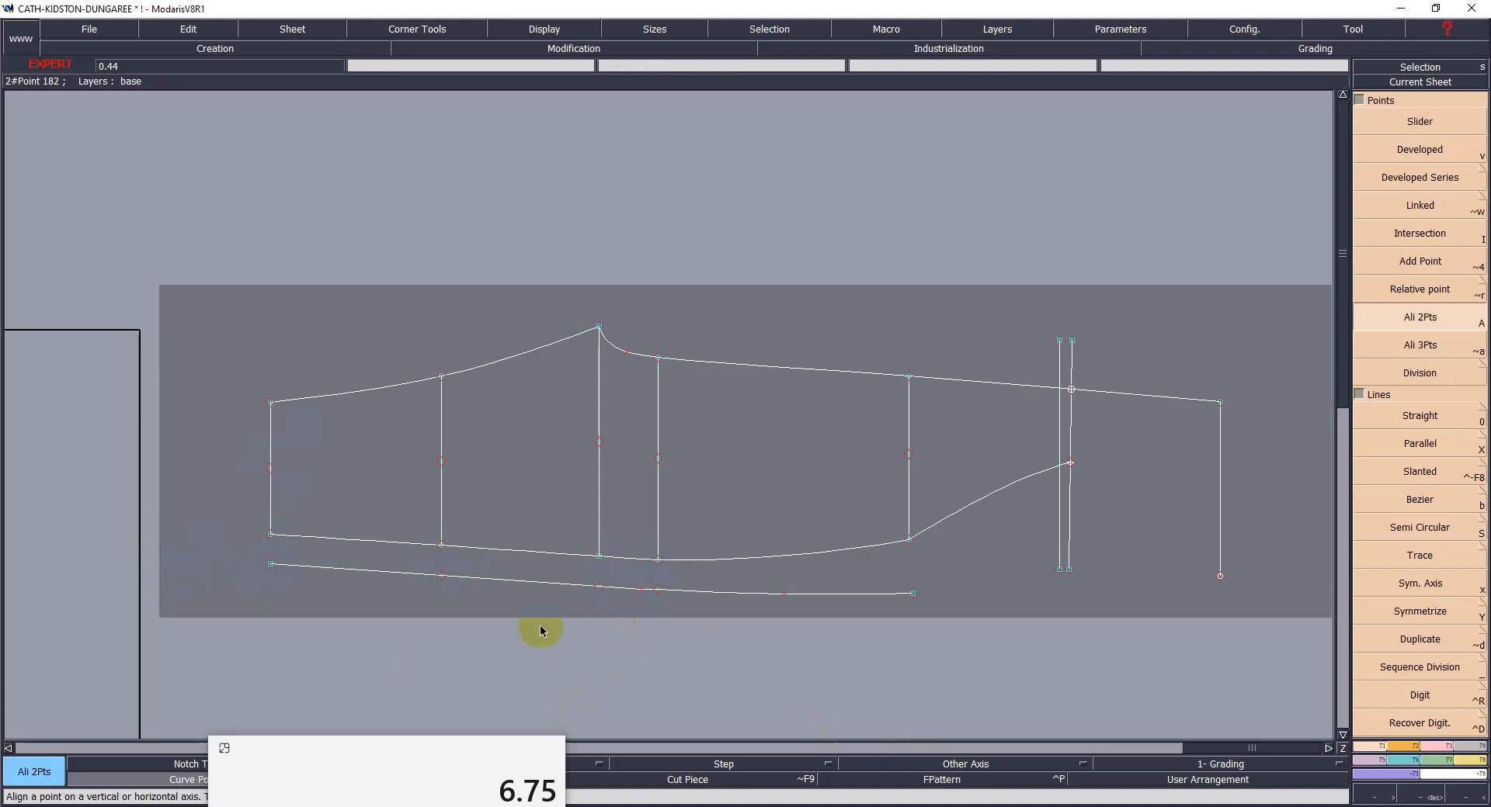
- Draw a Bezier line from the parallel curve's hem end with dx 0 and dy 14.25 cm
key(b)
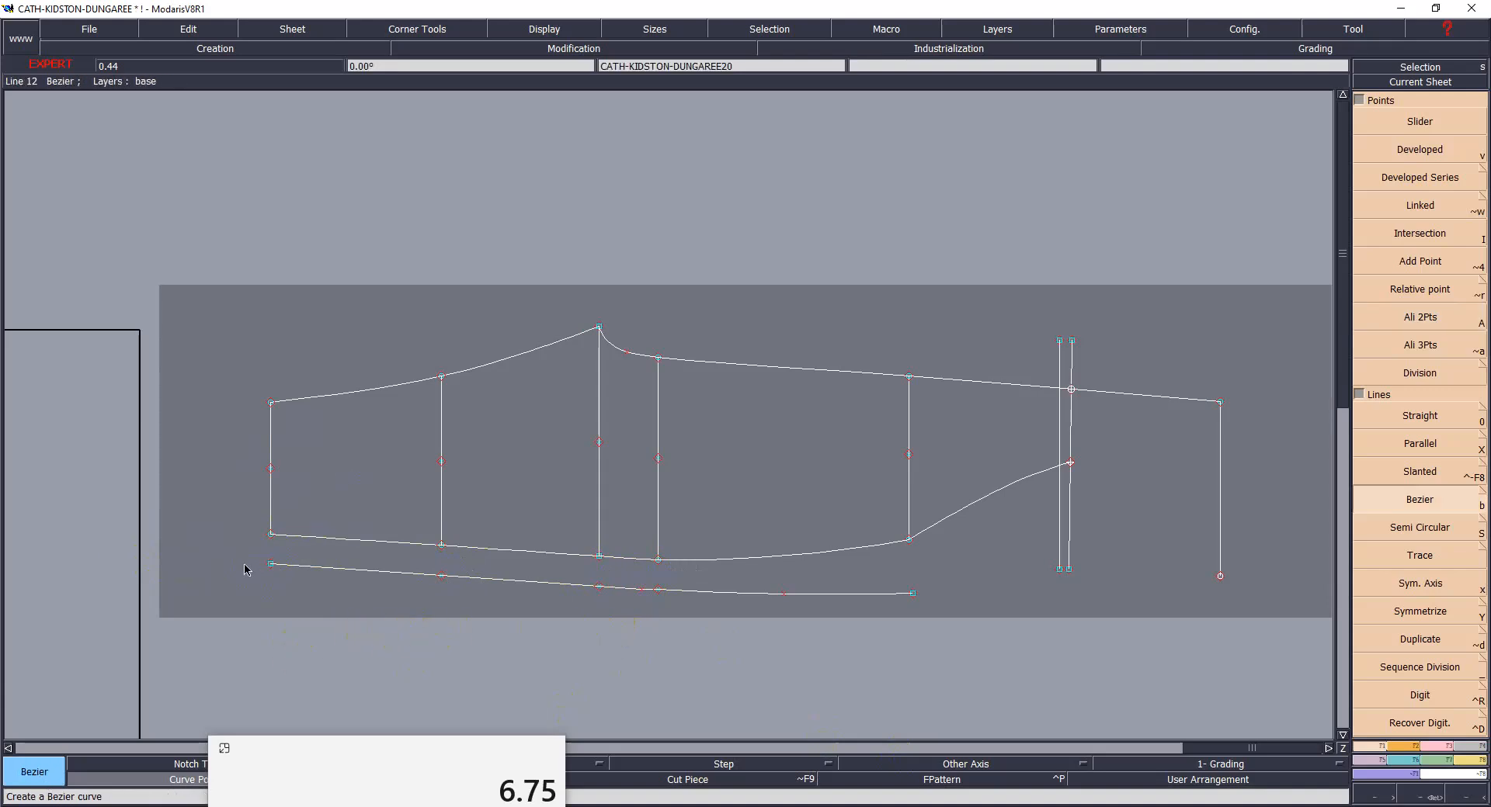
click(268, 566)
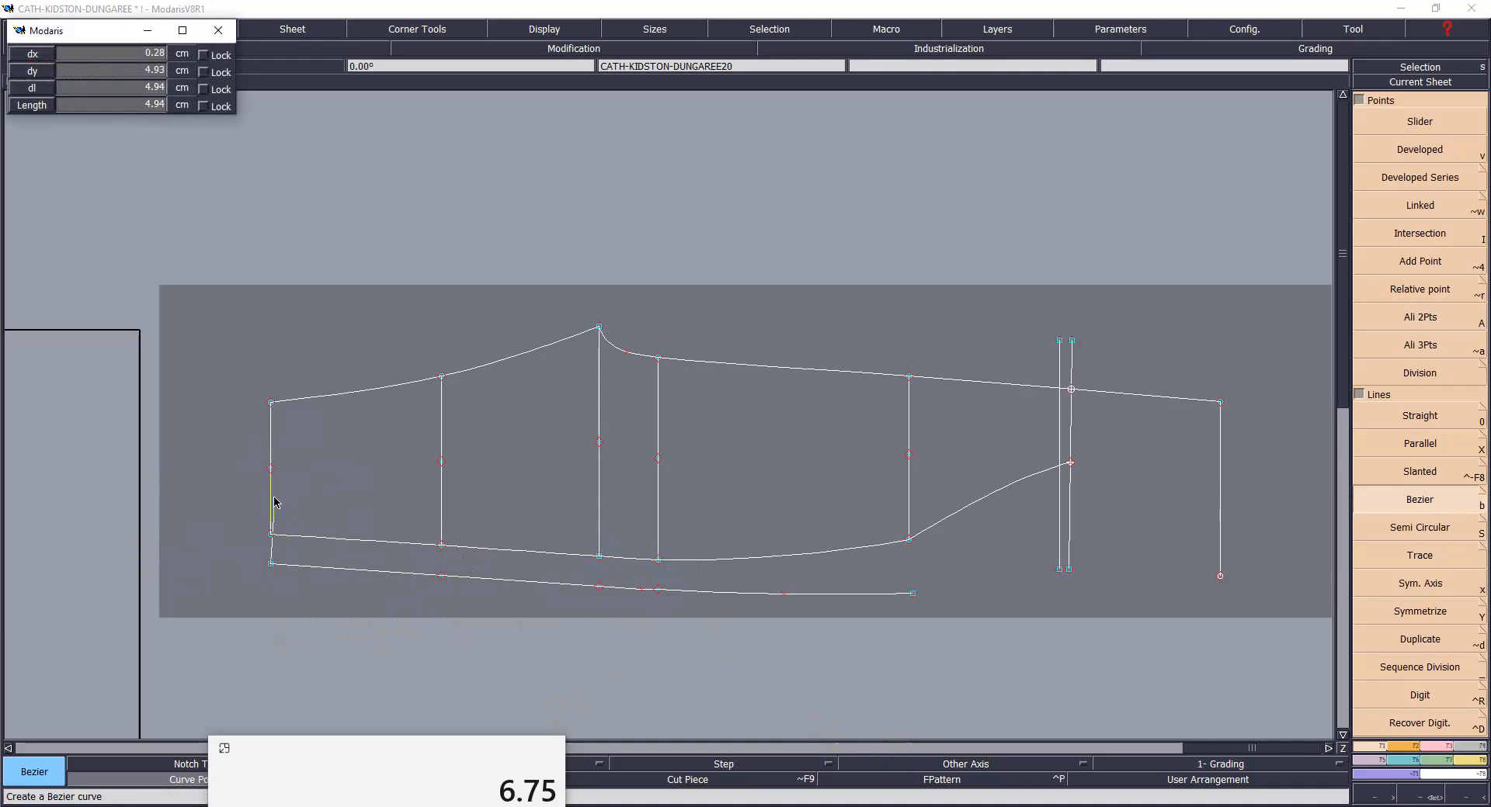
text(0)
key(Tab)
key(Return)
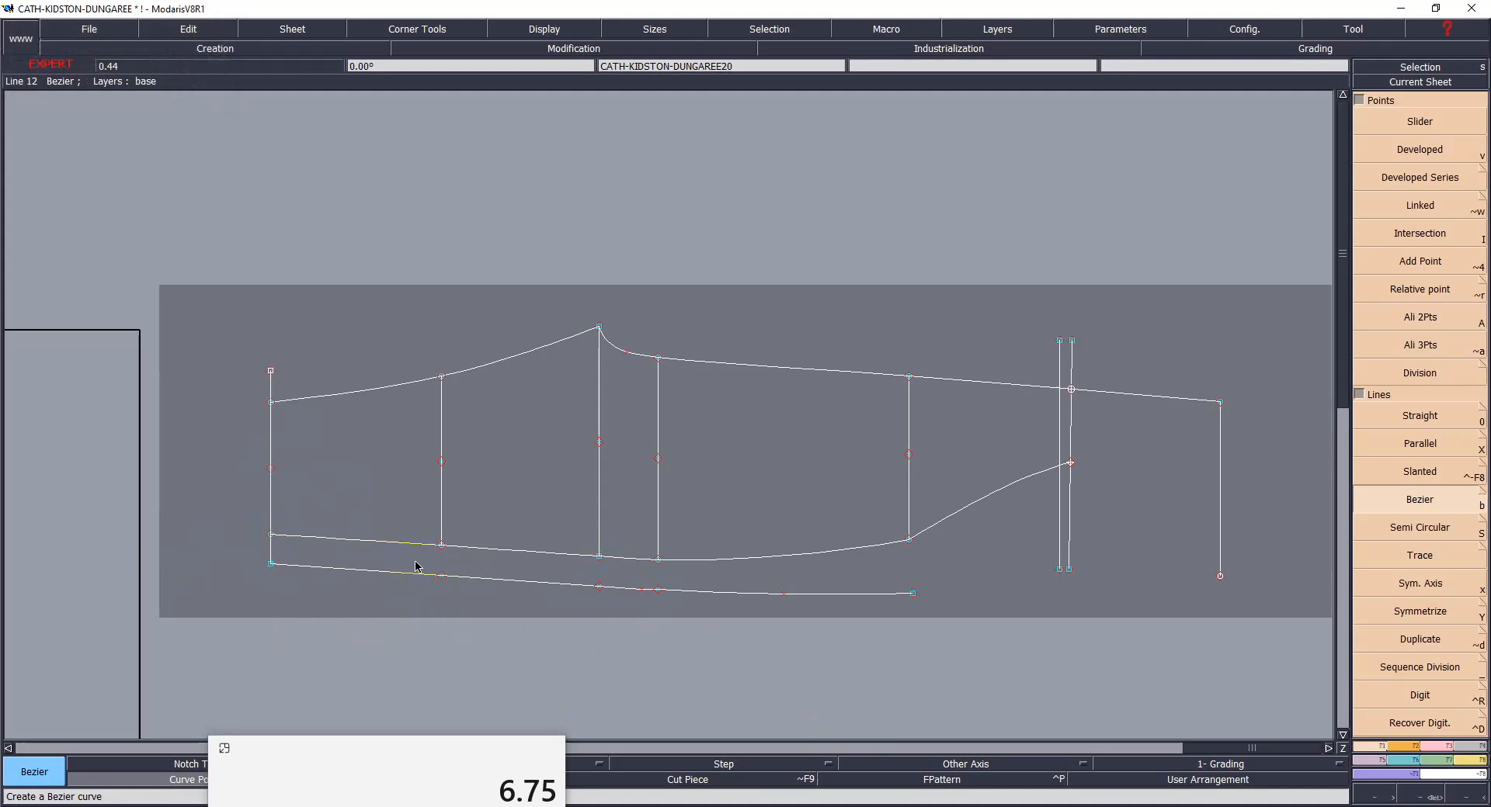
- Draw the back knee line from the parallel curve's knee point with dx 0 and dy 17.30 cm
text(0)
key(Tab)
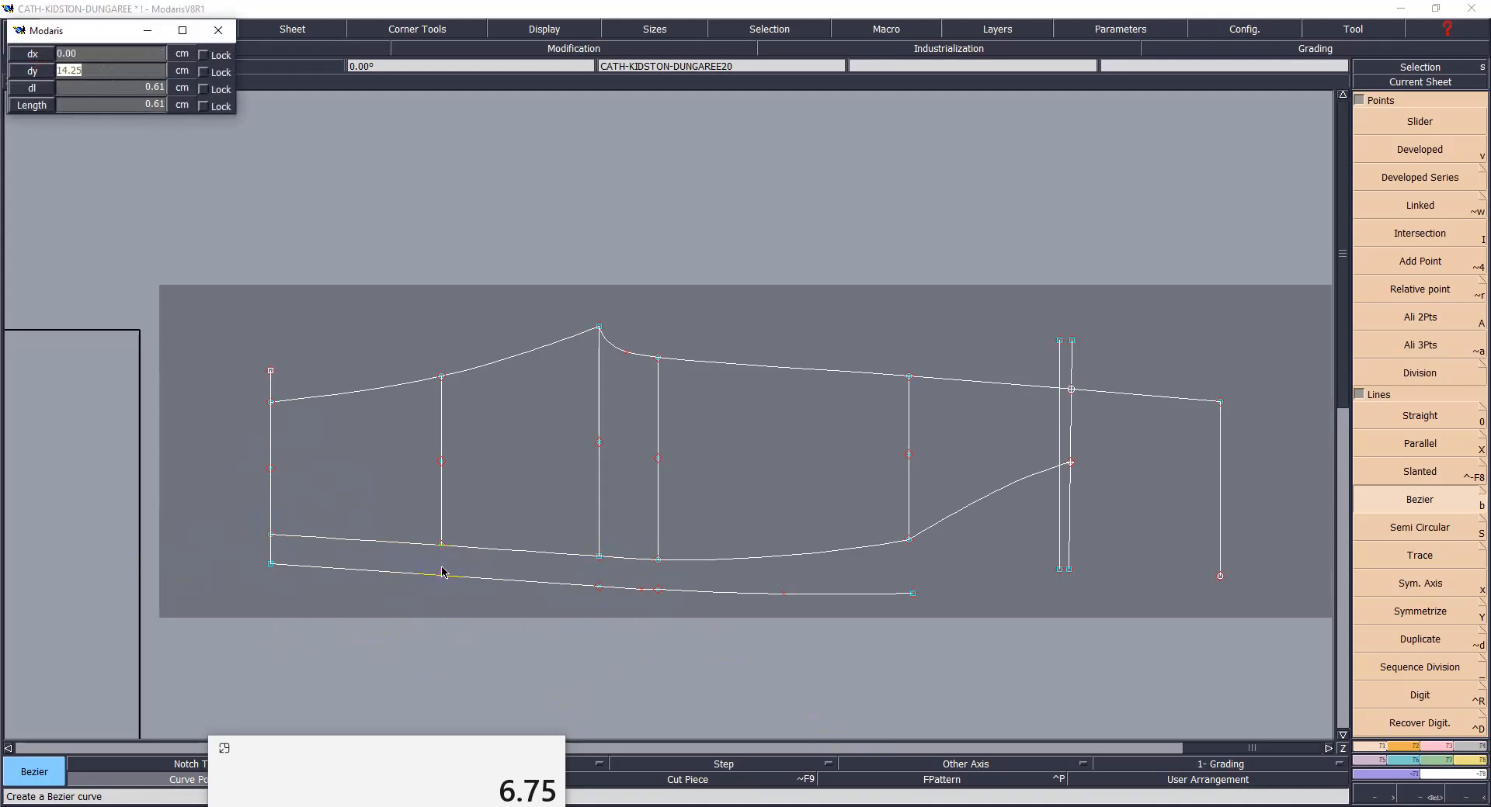
text(17.30)
key(Return)
- Check the thigh width in the Excel measurement chart and return to the Modaris sheet
key(alt+Tab)
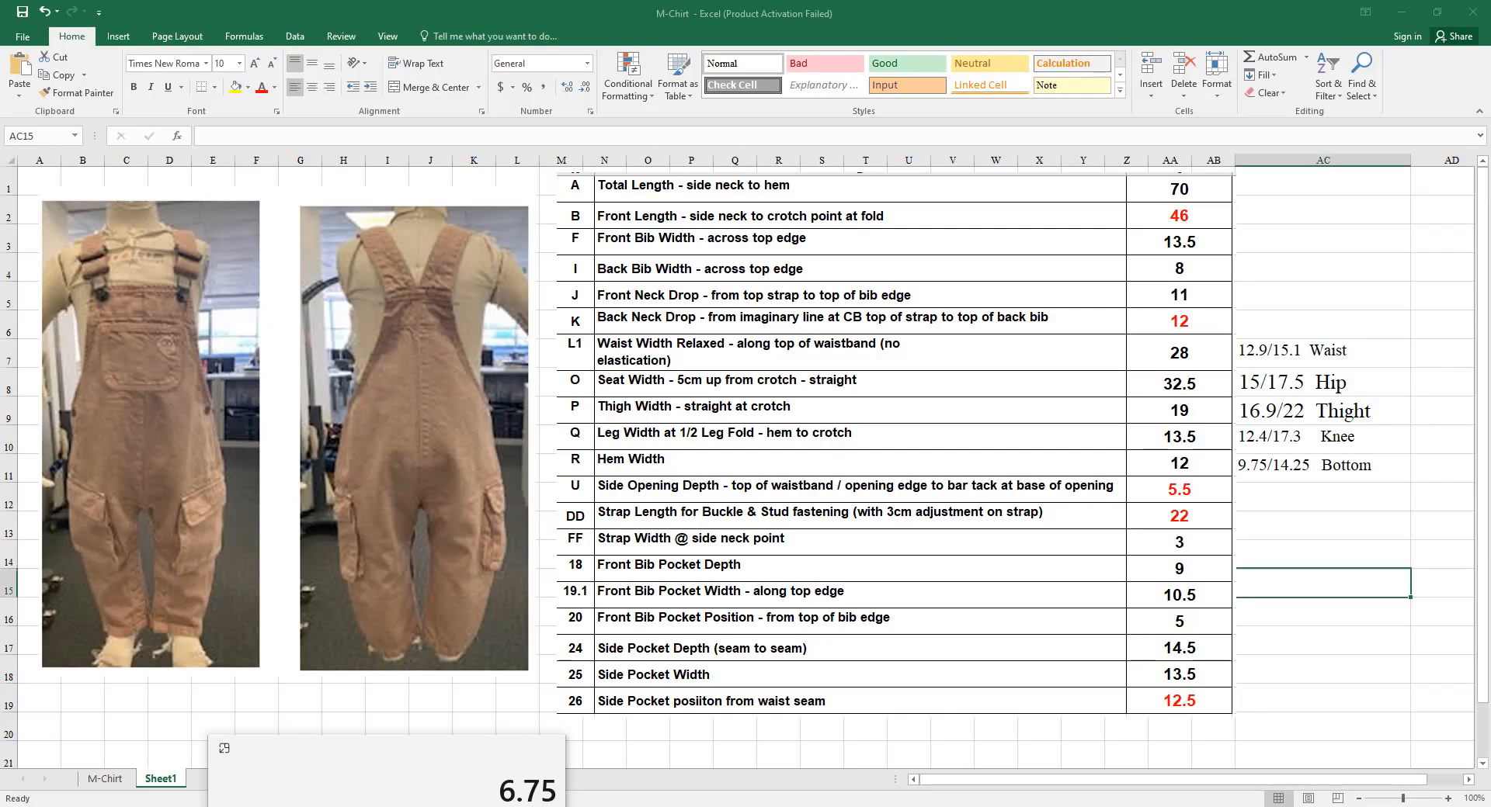
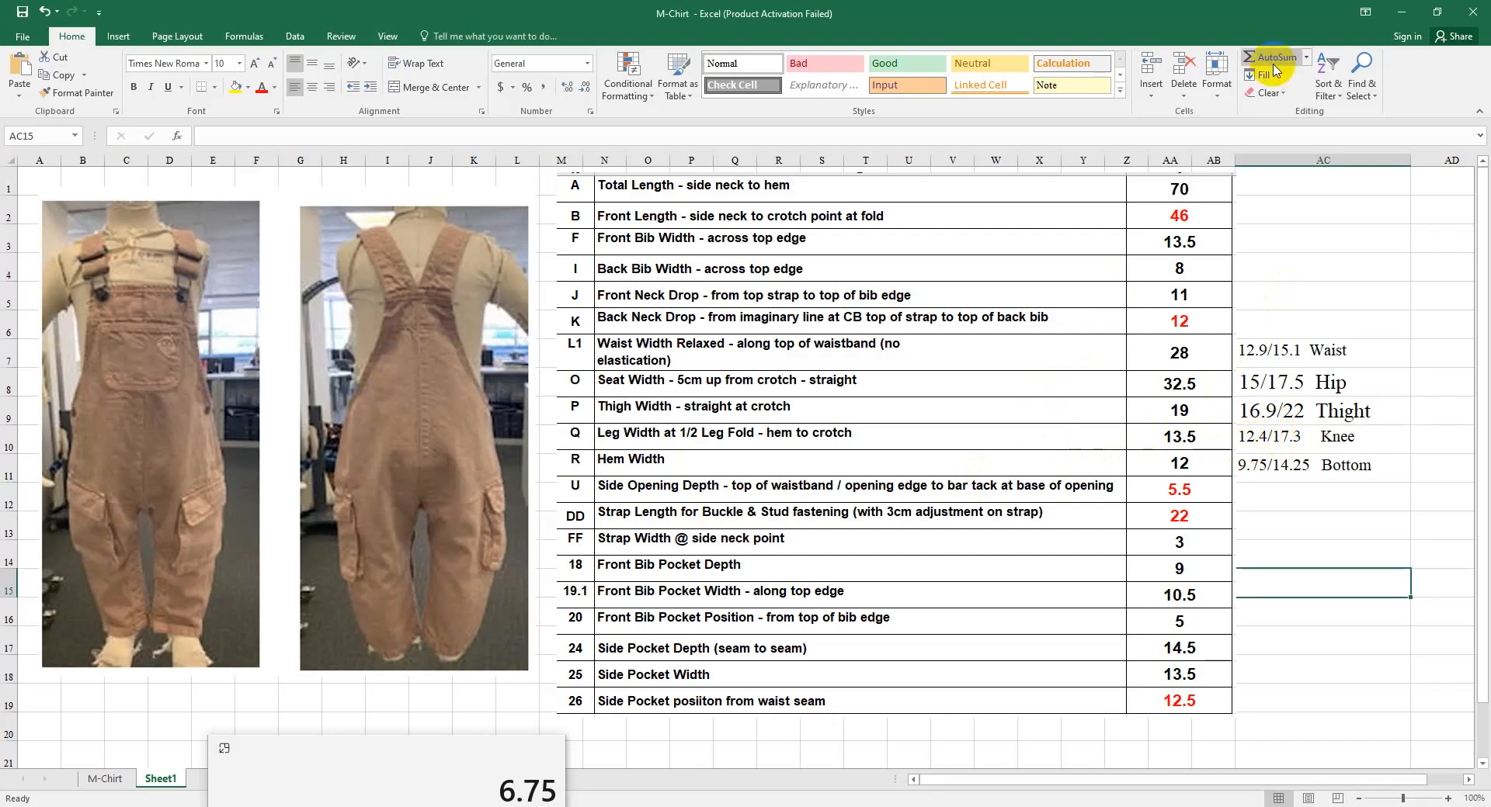
click(1045, 806)
click(973, 790)
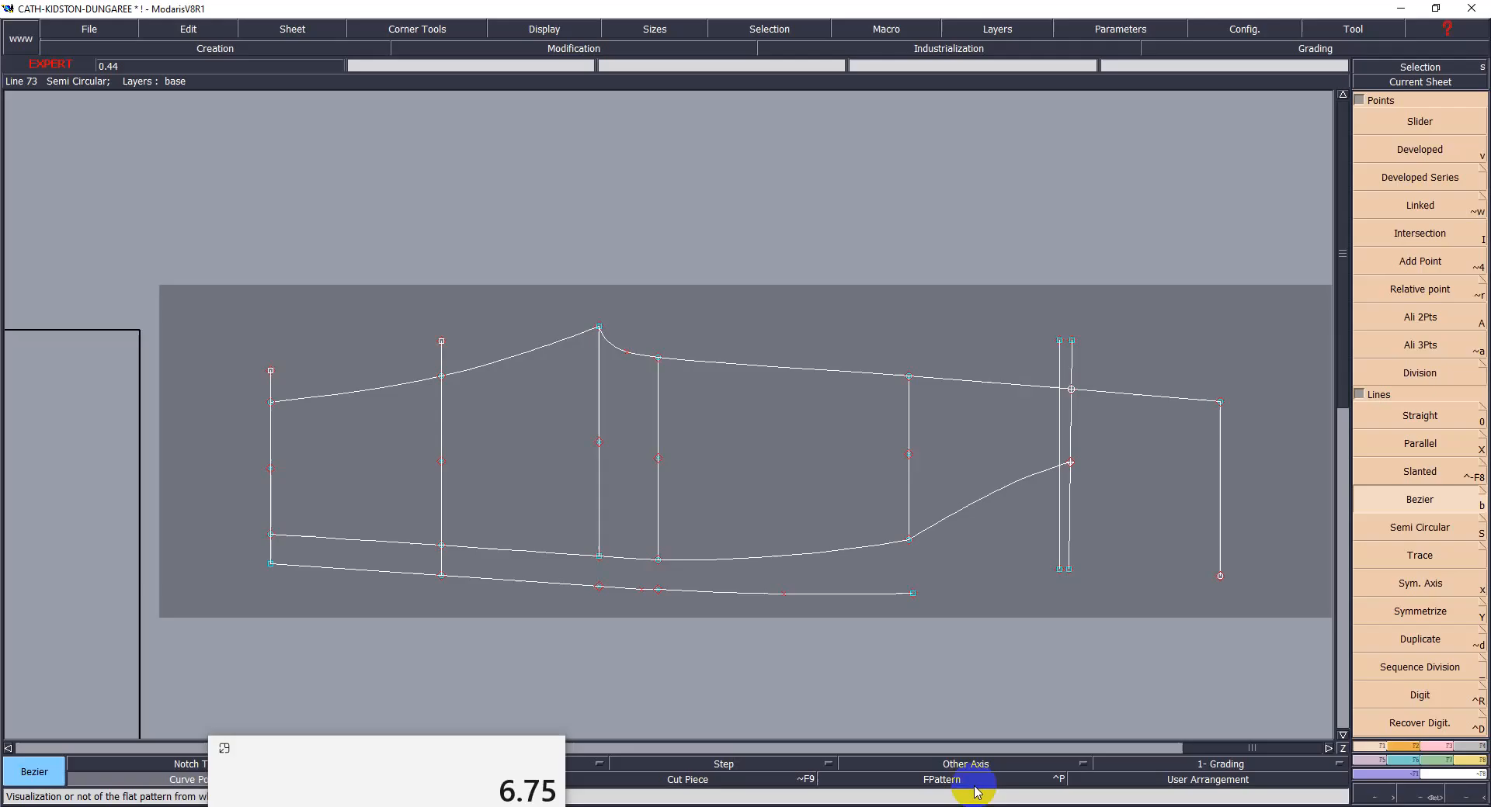
click(660, 590)
click(690, 536)
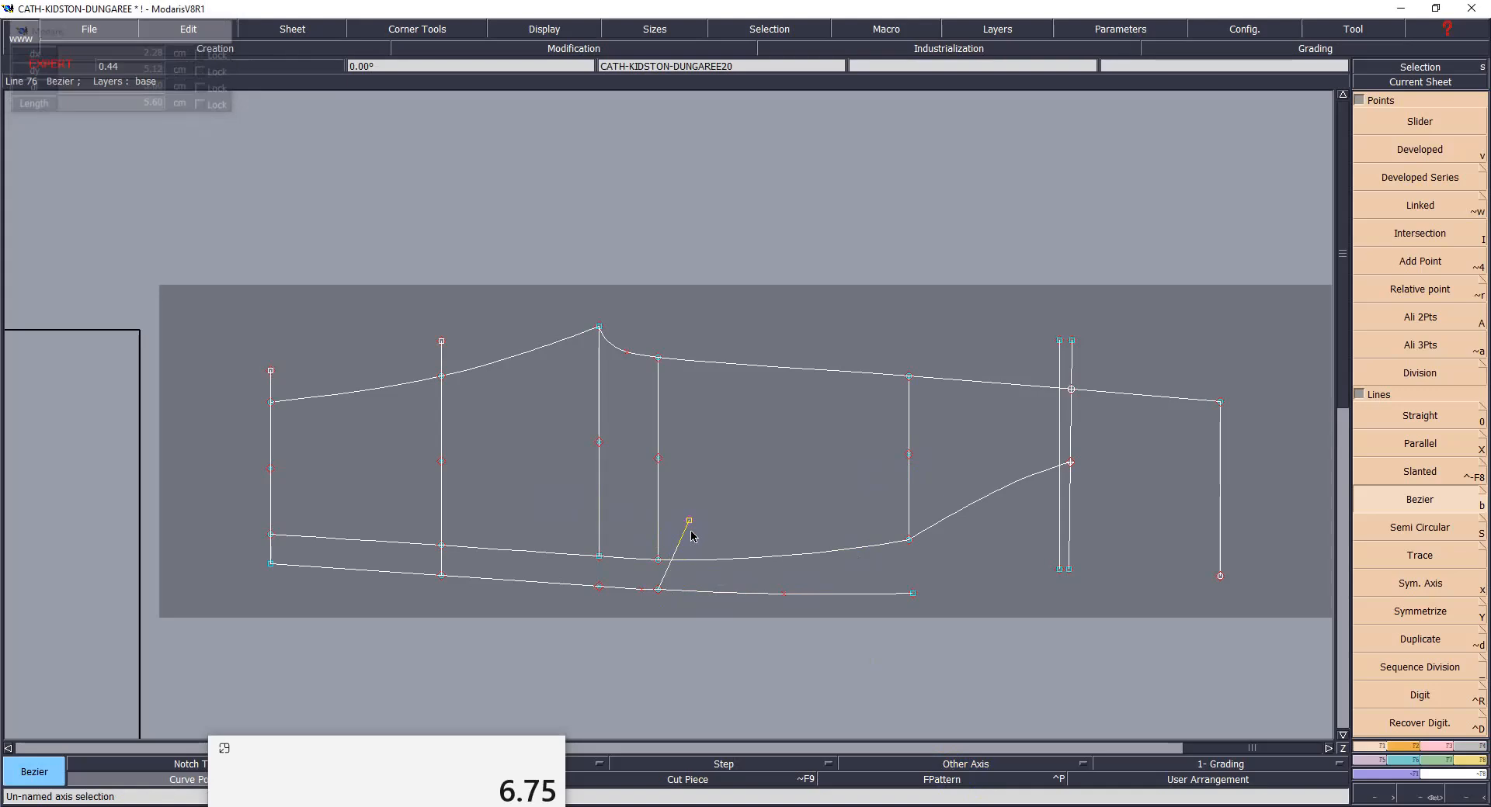
key(ctrl+z)
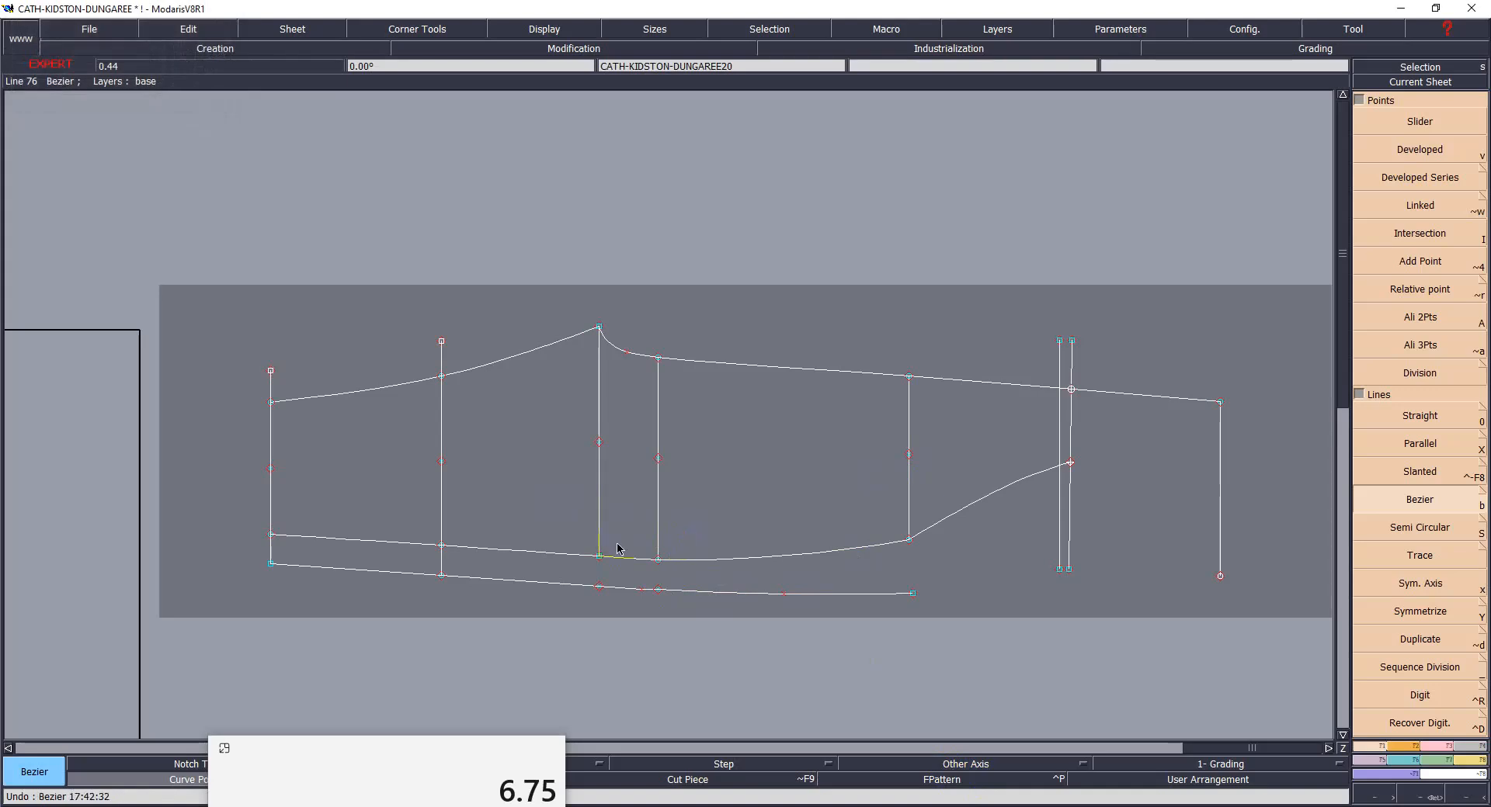
- Draw the back thigh line from the parallel curve's crotch-level point with dx -0.30 and dy 22 cm
click(599, 588)
text(-0.3)
key(Tab)
text(17.30)
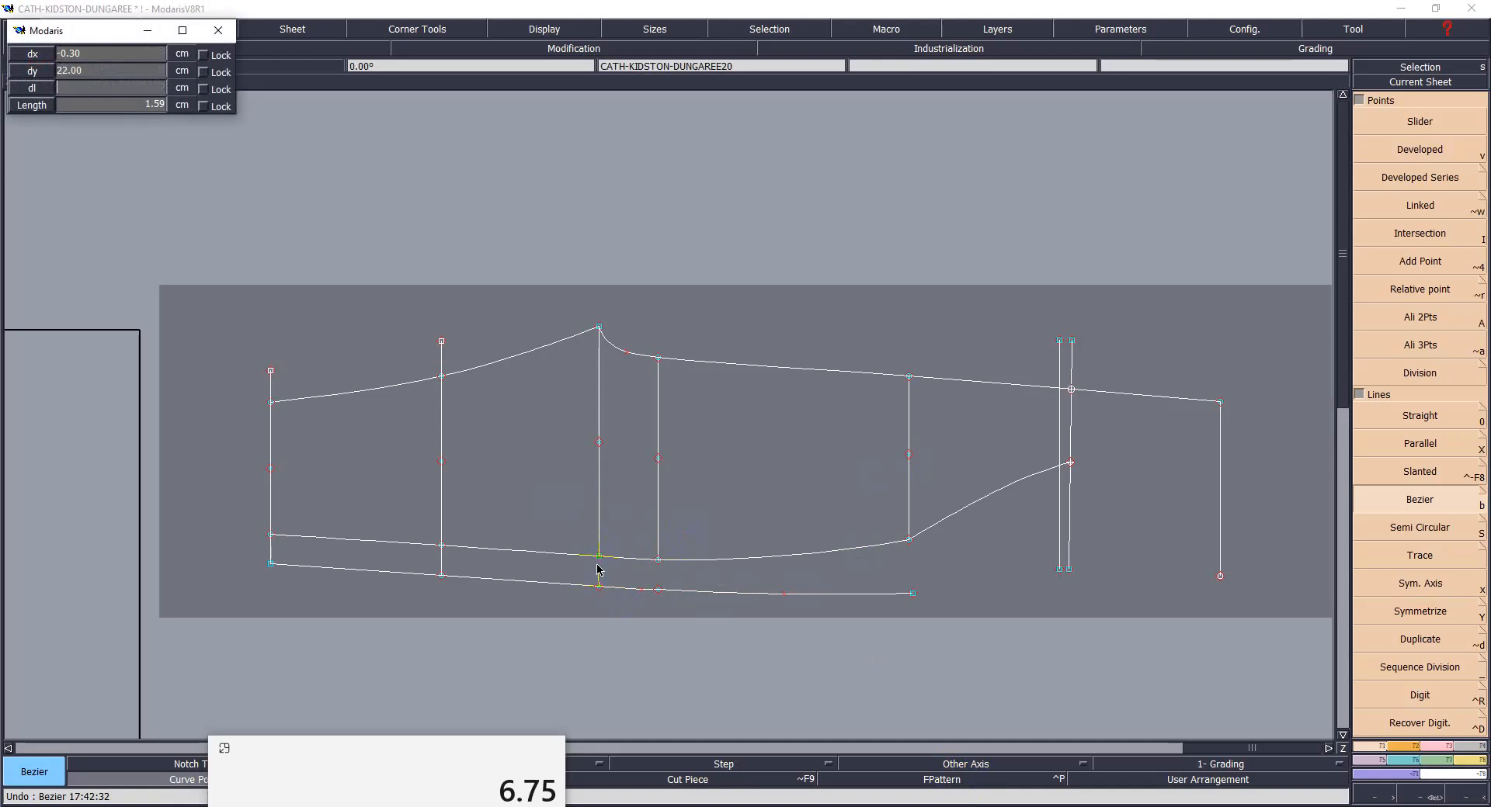
key(Return)
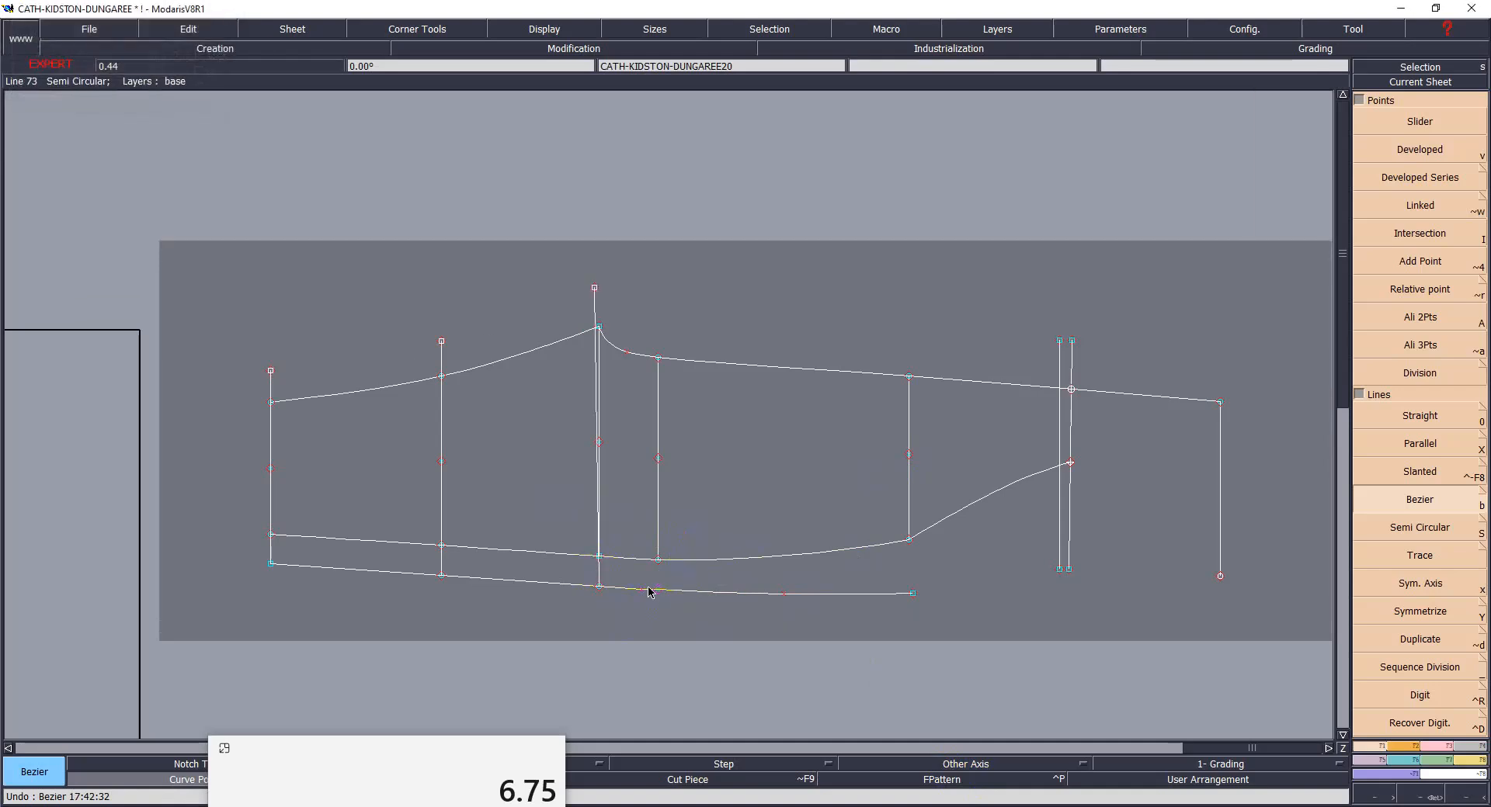
- Hide the non-essential curve points and draw a slanted Bezier line from the parallel curve's hip point to beyond the opposite seam
key(p)
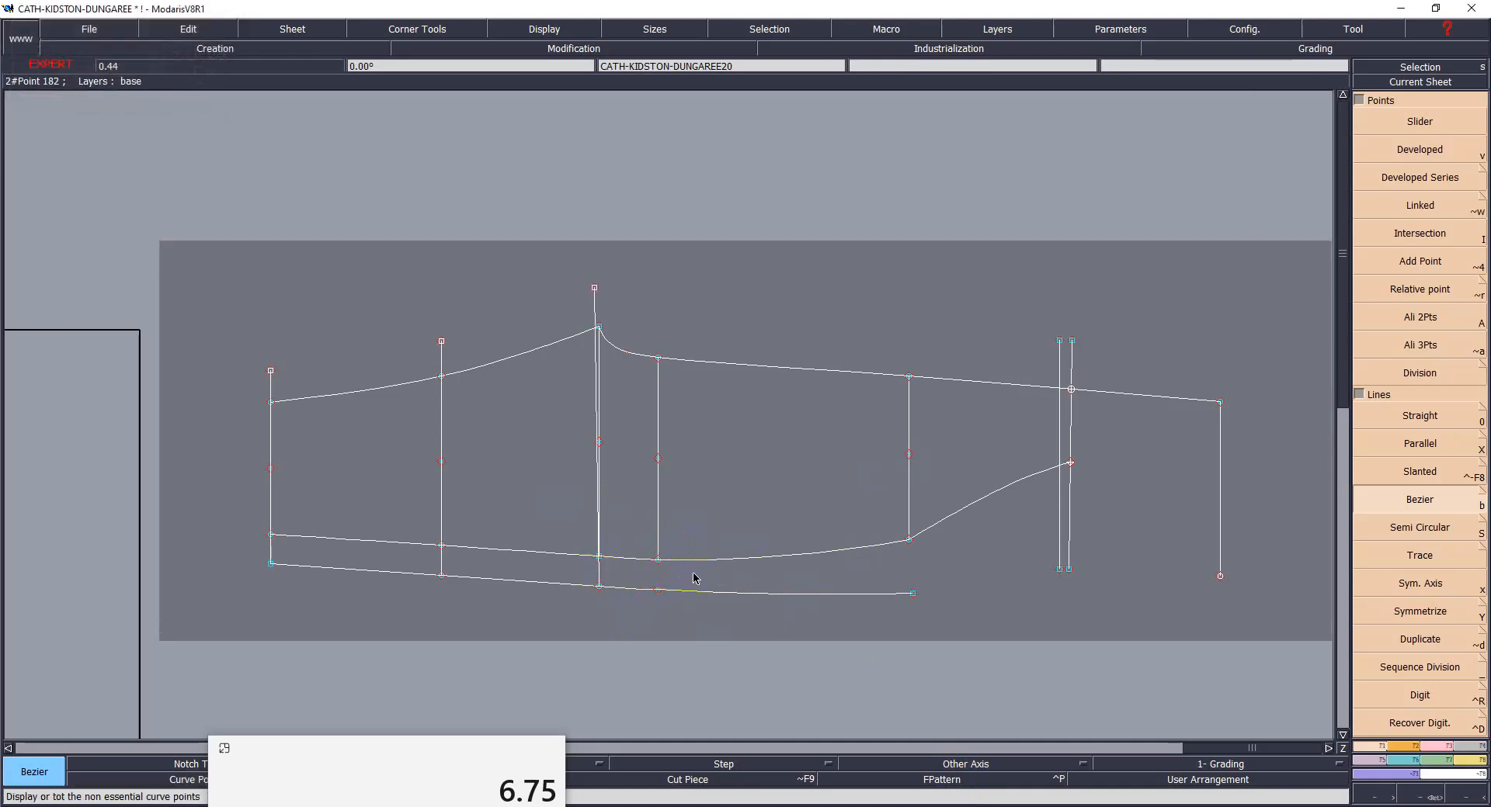
click(659, 594)
click(689, 273)
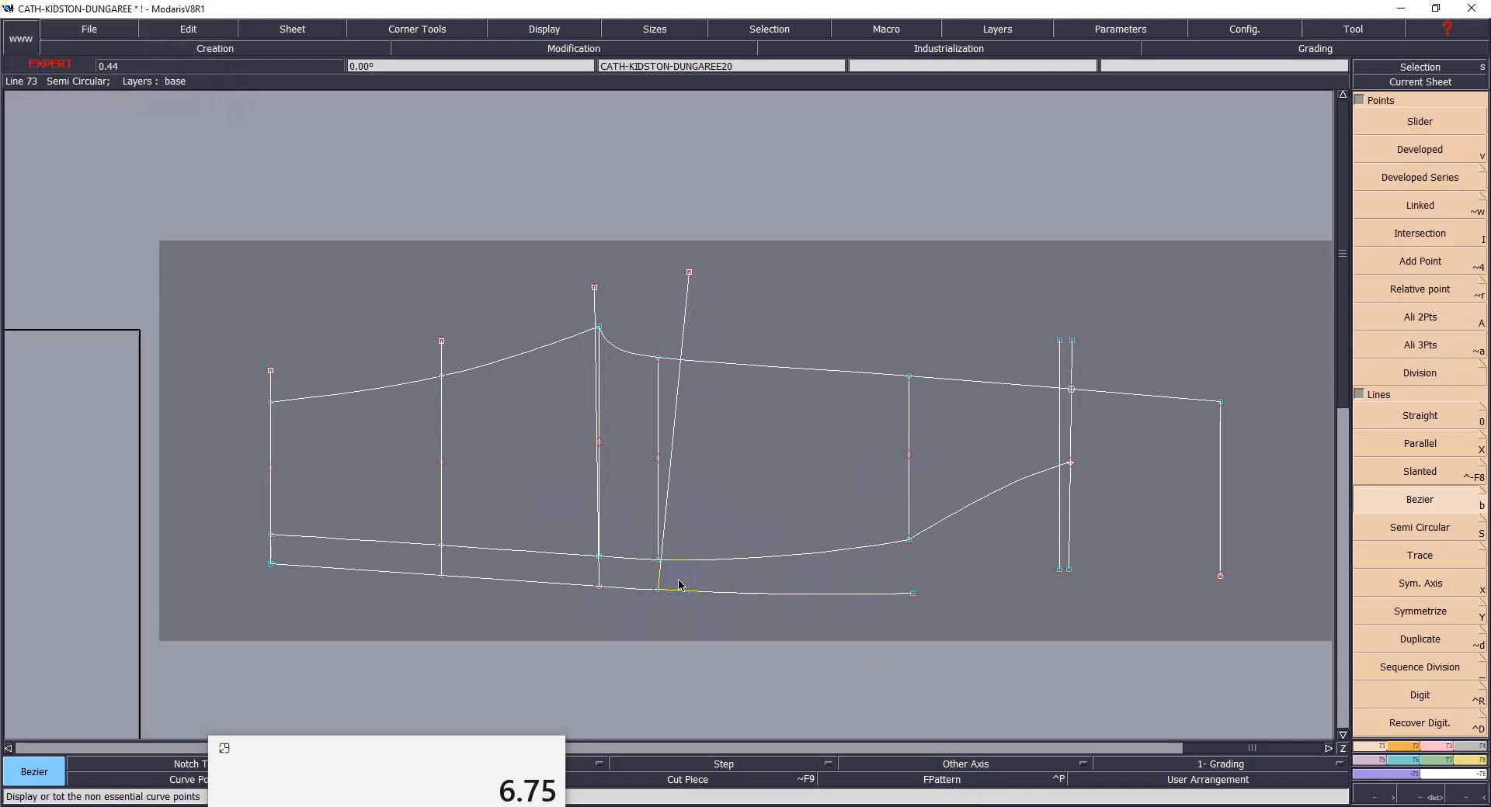
- Place a developed point on the slanted hip line at 17.5 cm from the parallel curve
key(v)
click(656, 594)
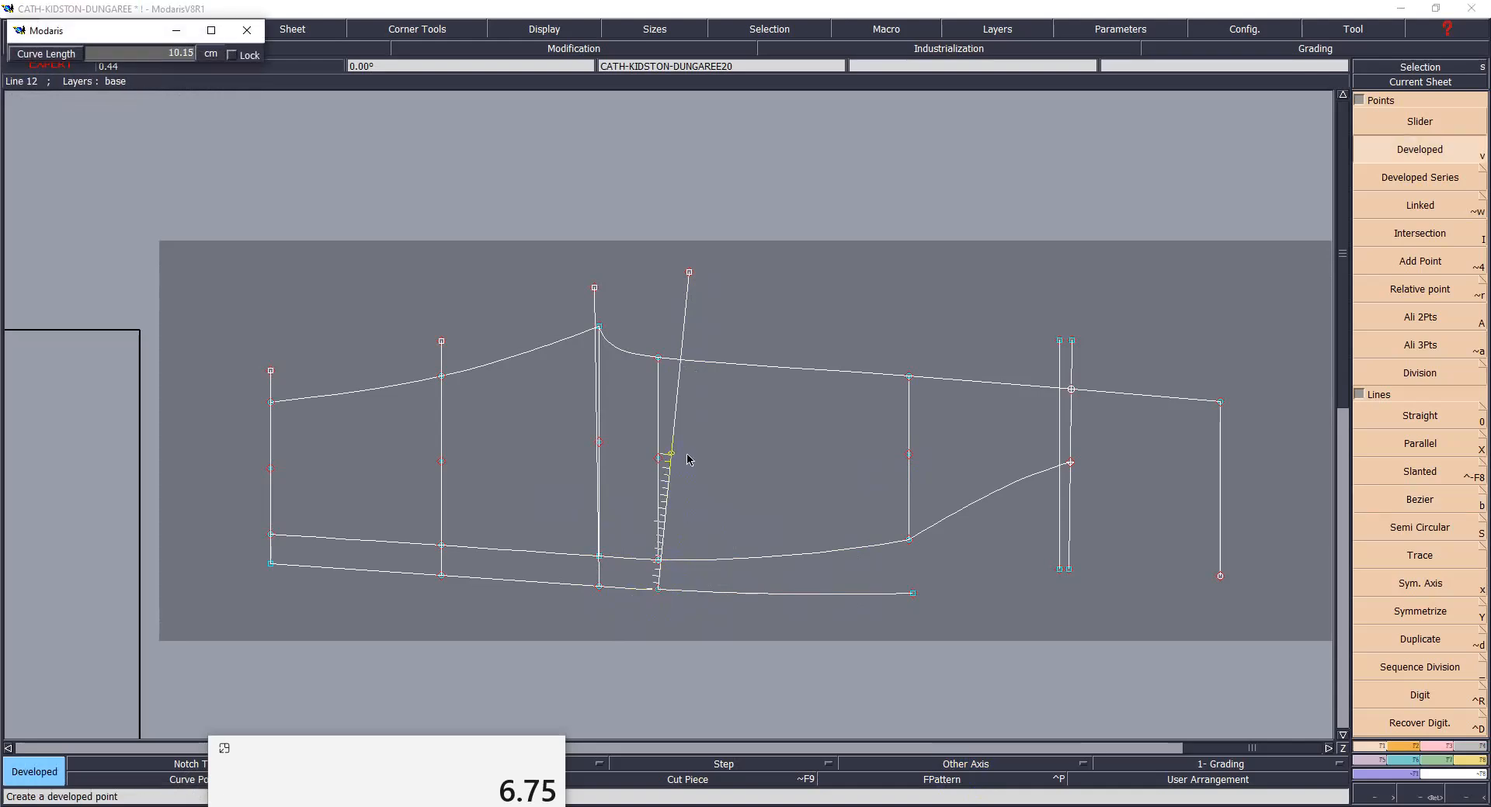
text(17)
key(Return)
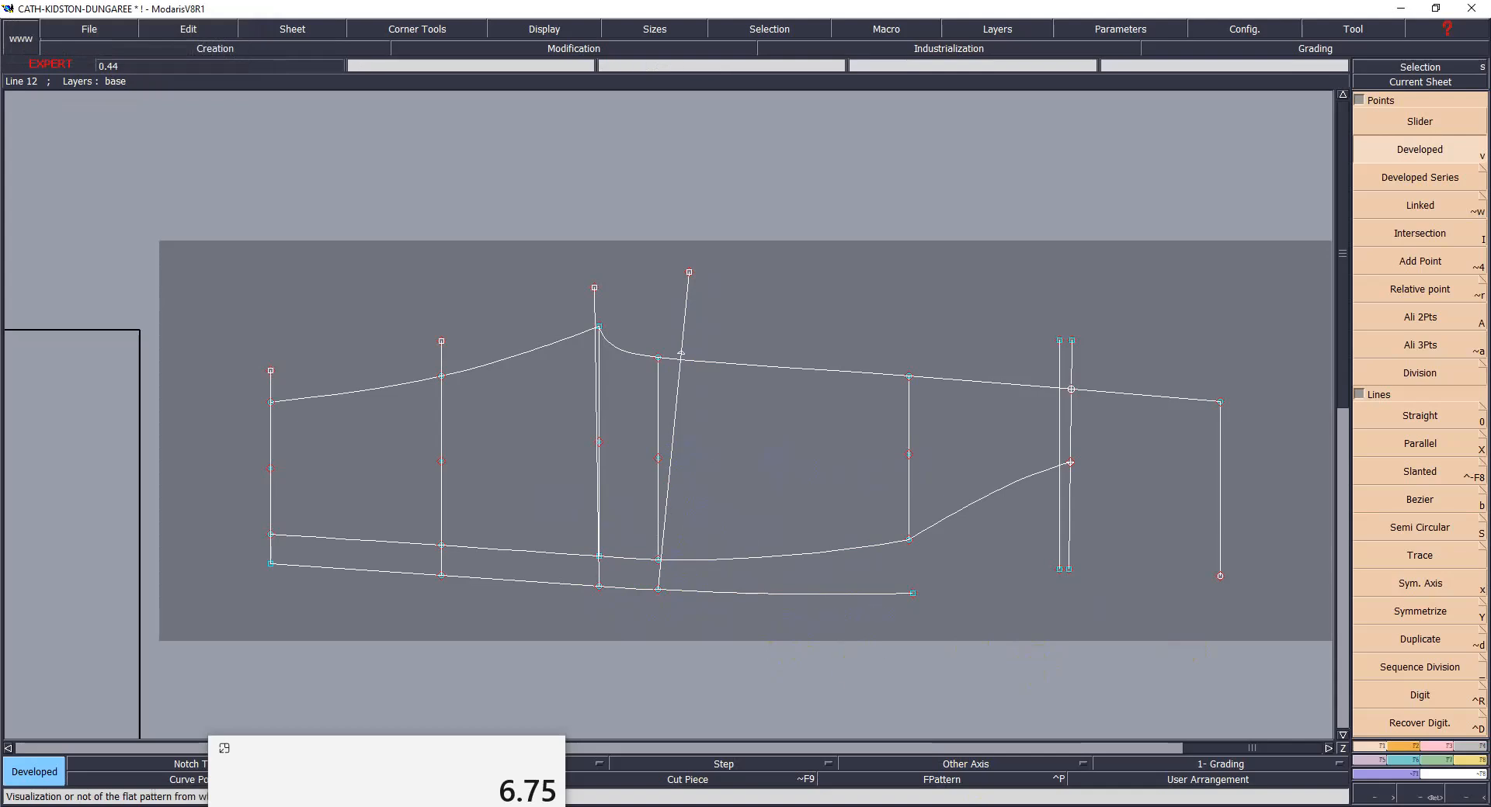
- Check the waist width in the Excel chart and draw a Bezier line from the parallel curve's waist end to beyond the opposite seam
key(alt+Tab)
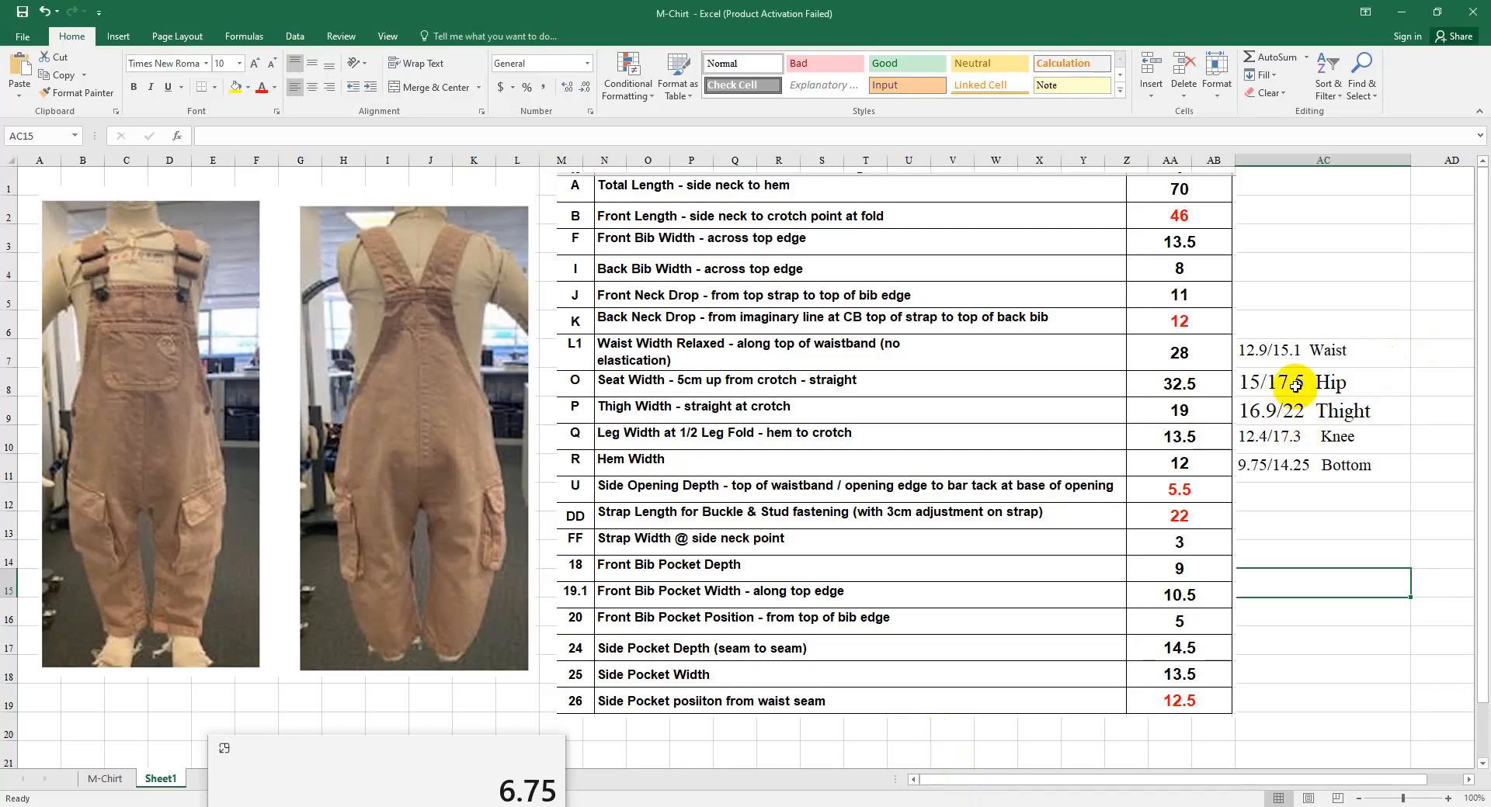
key(alt+Tab)
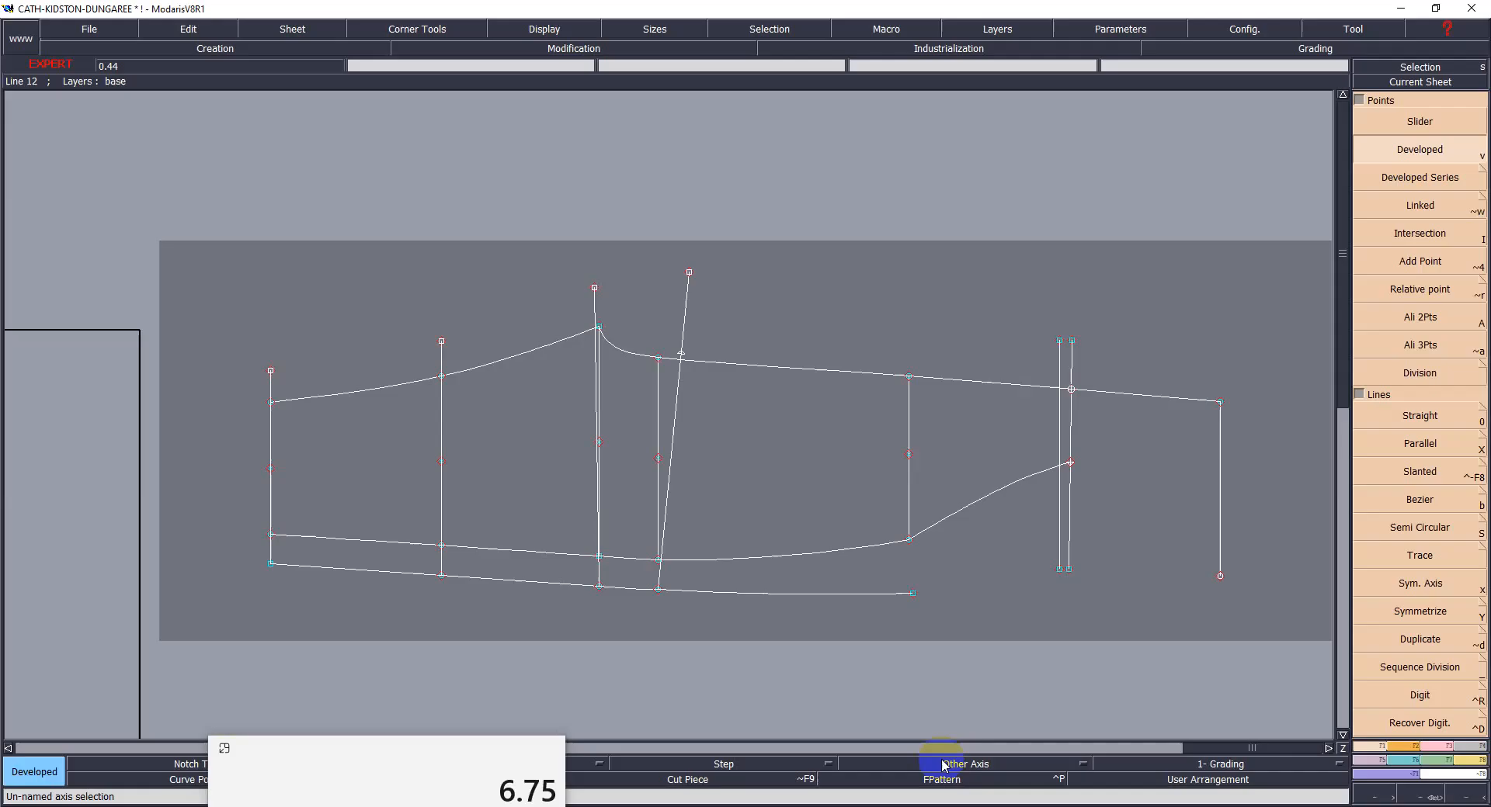
key(b)
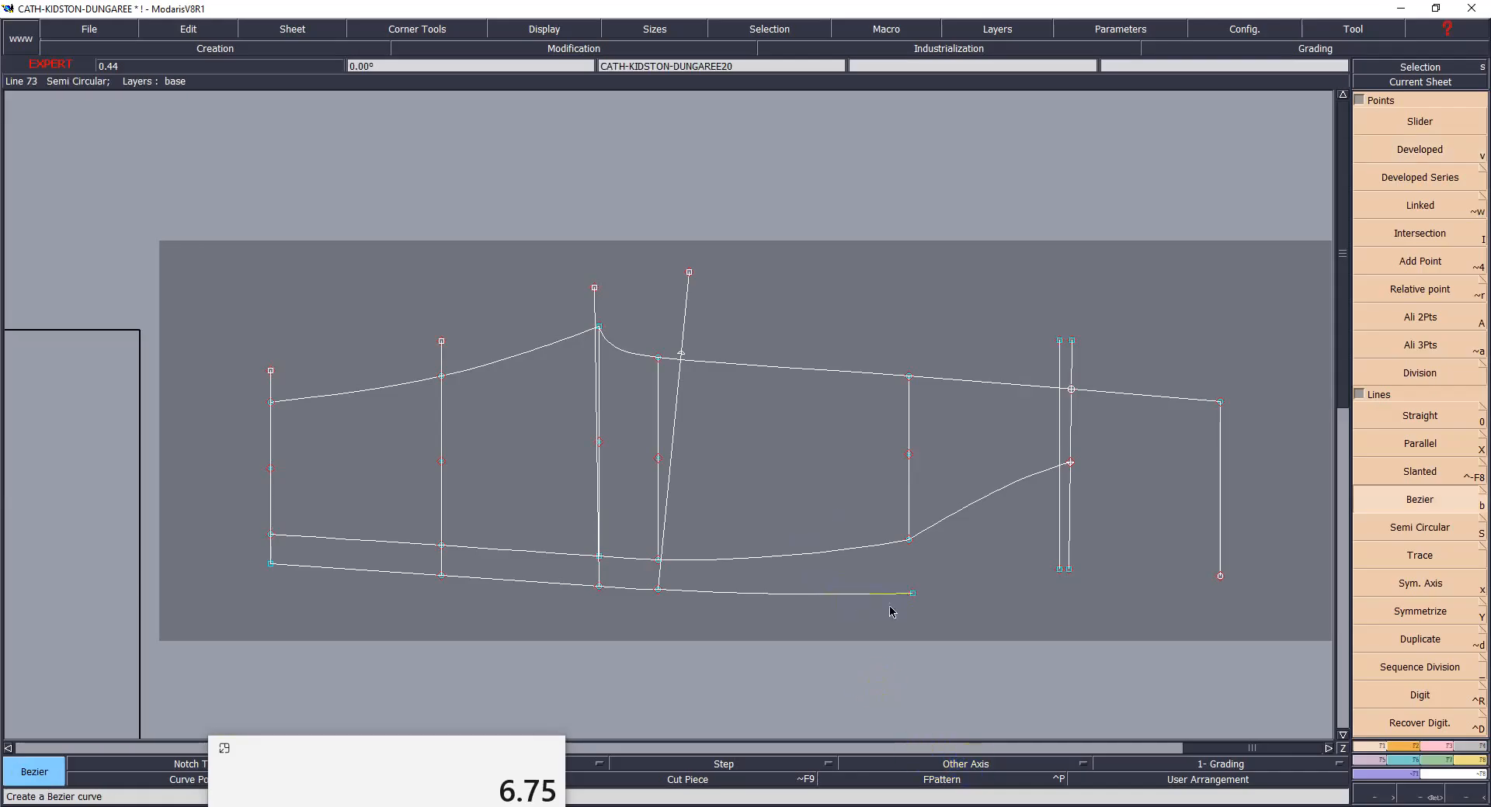
click(912, 593)
click(940, 285)
click(930, 669)
- Align the back waist line vertically with the front waist point and its own two ends, and save the model
key(shift+a)
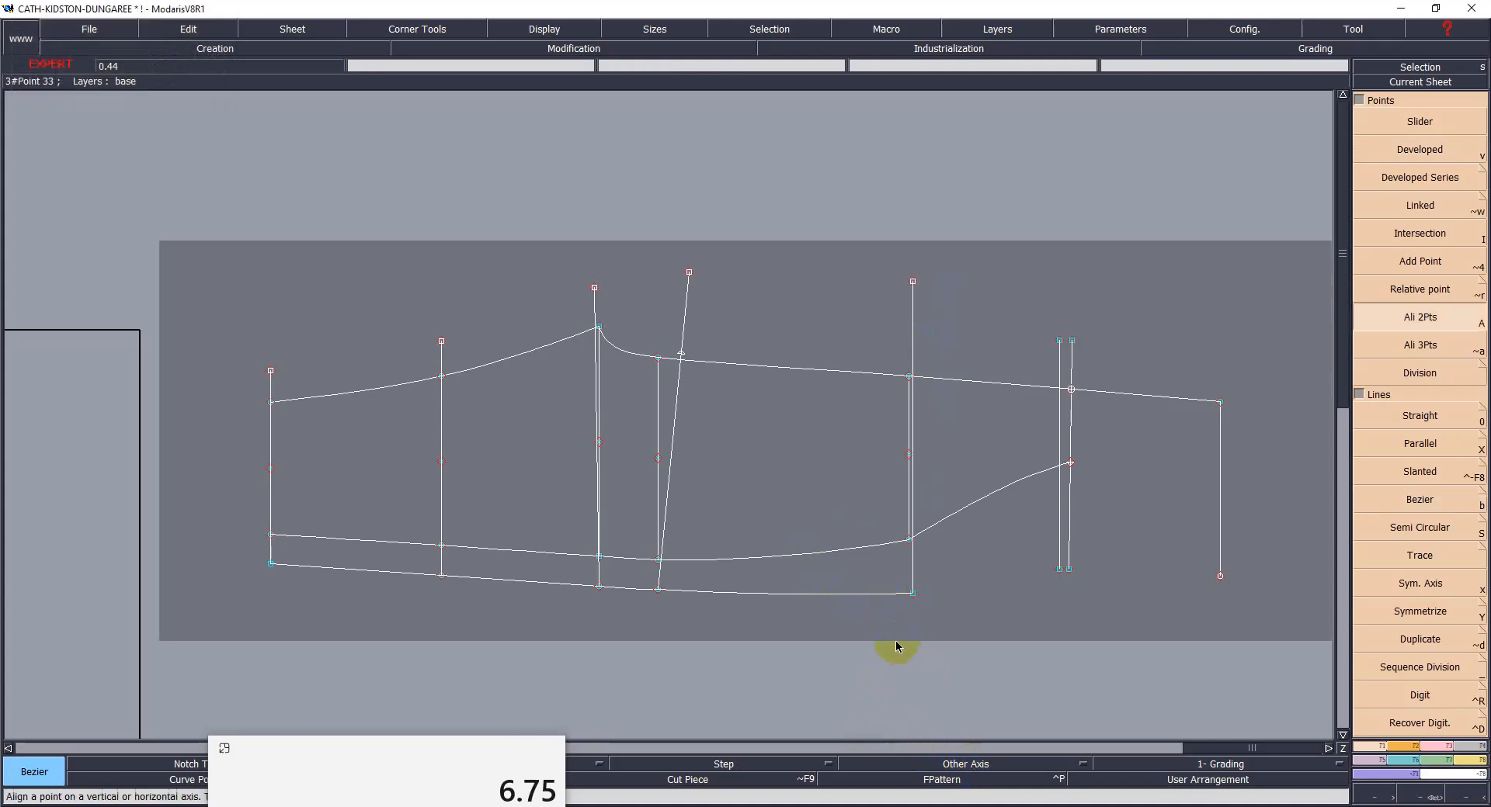
click(909, 538)
click(910, 593)
click(948, 651)
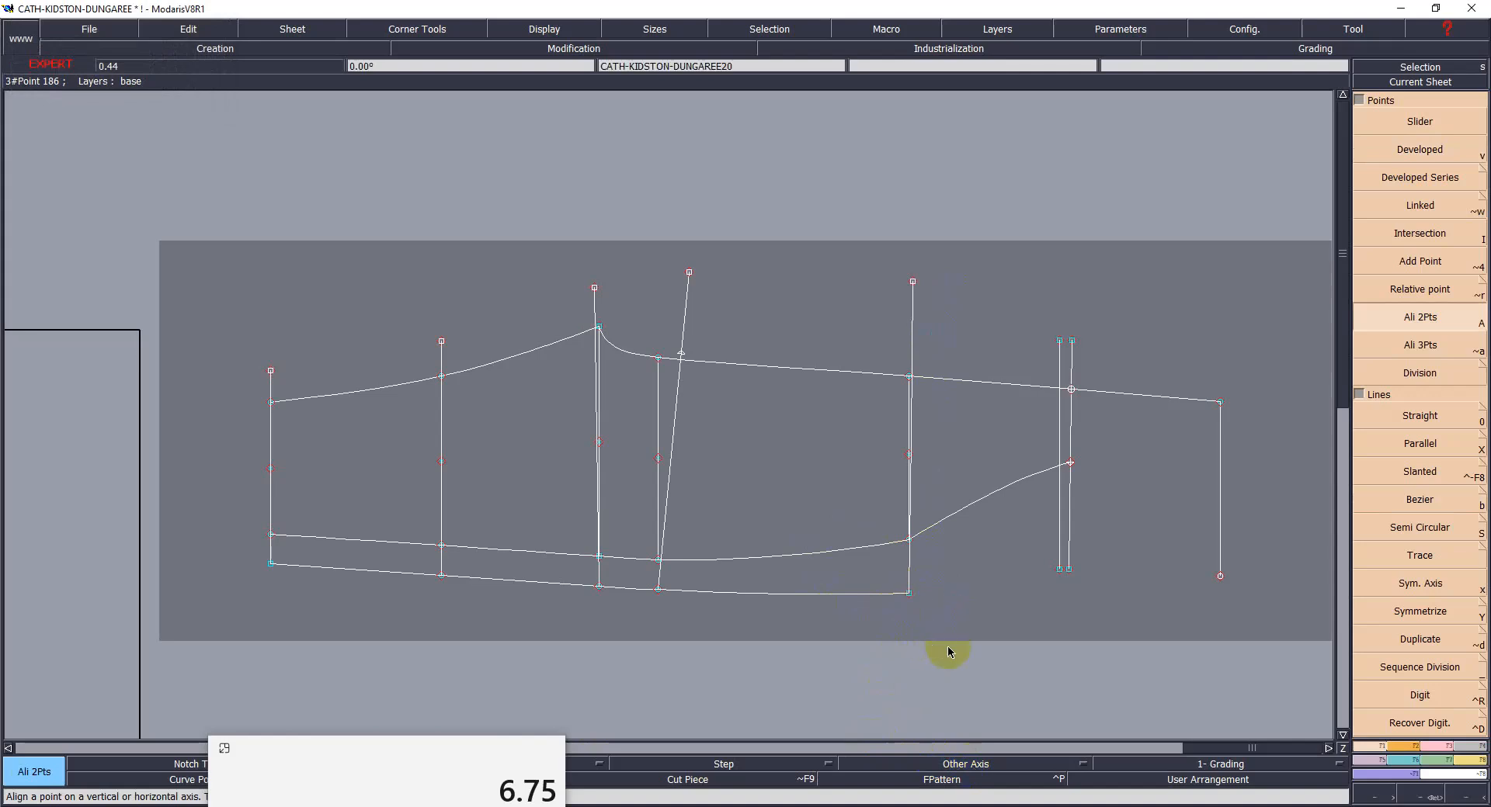
click(905, 596)
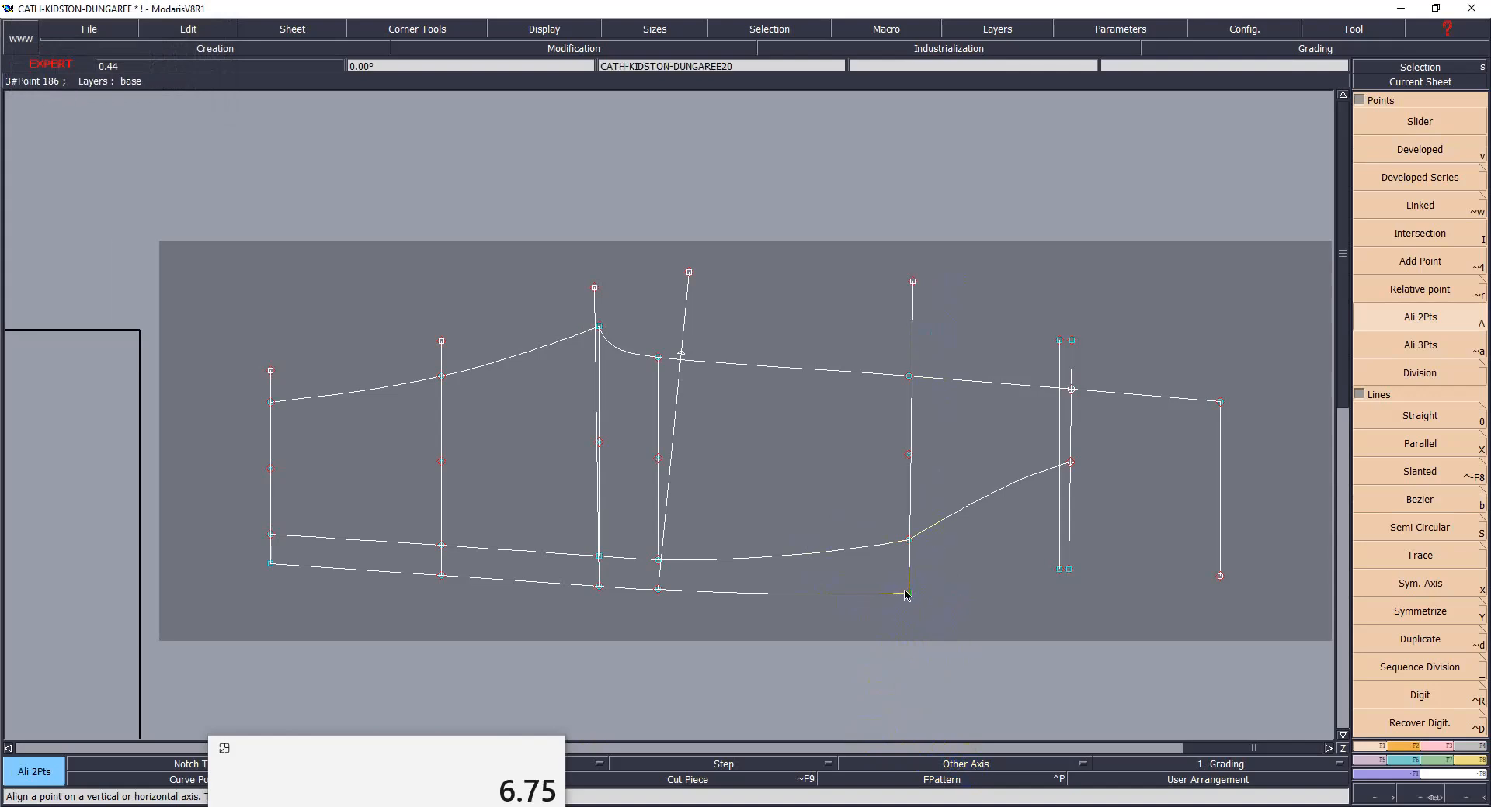
click(913, 280)
key(ctrl+s)
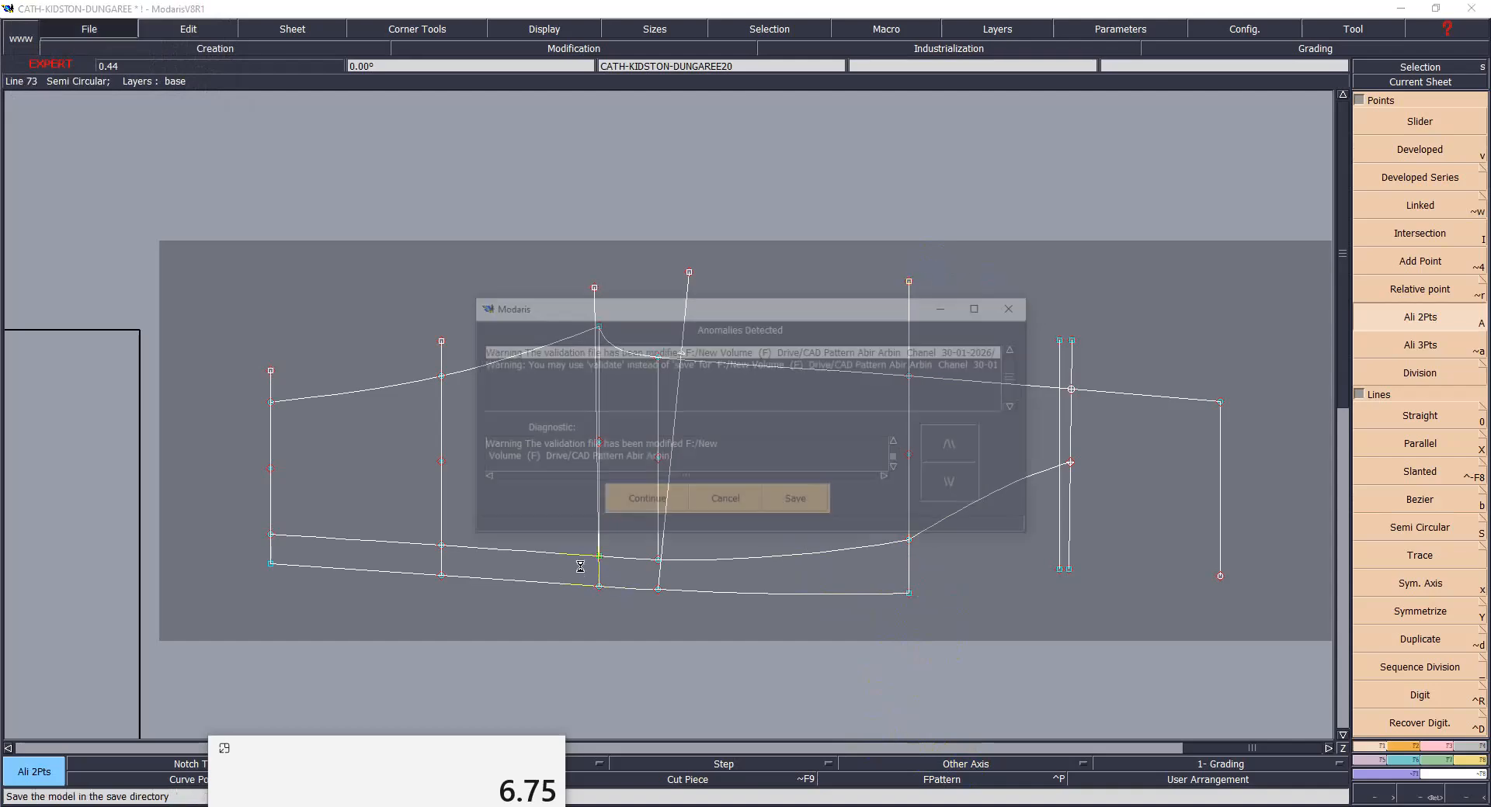
click(644, 497)
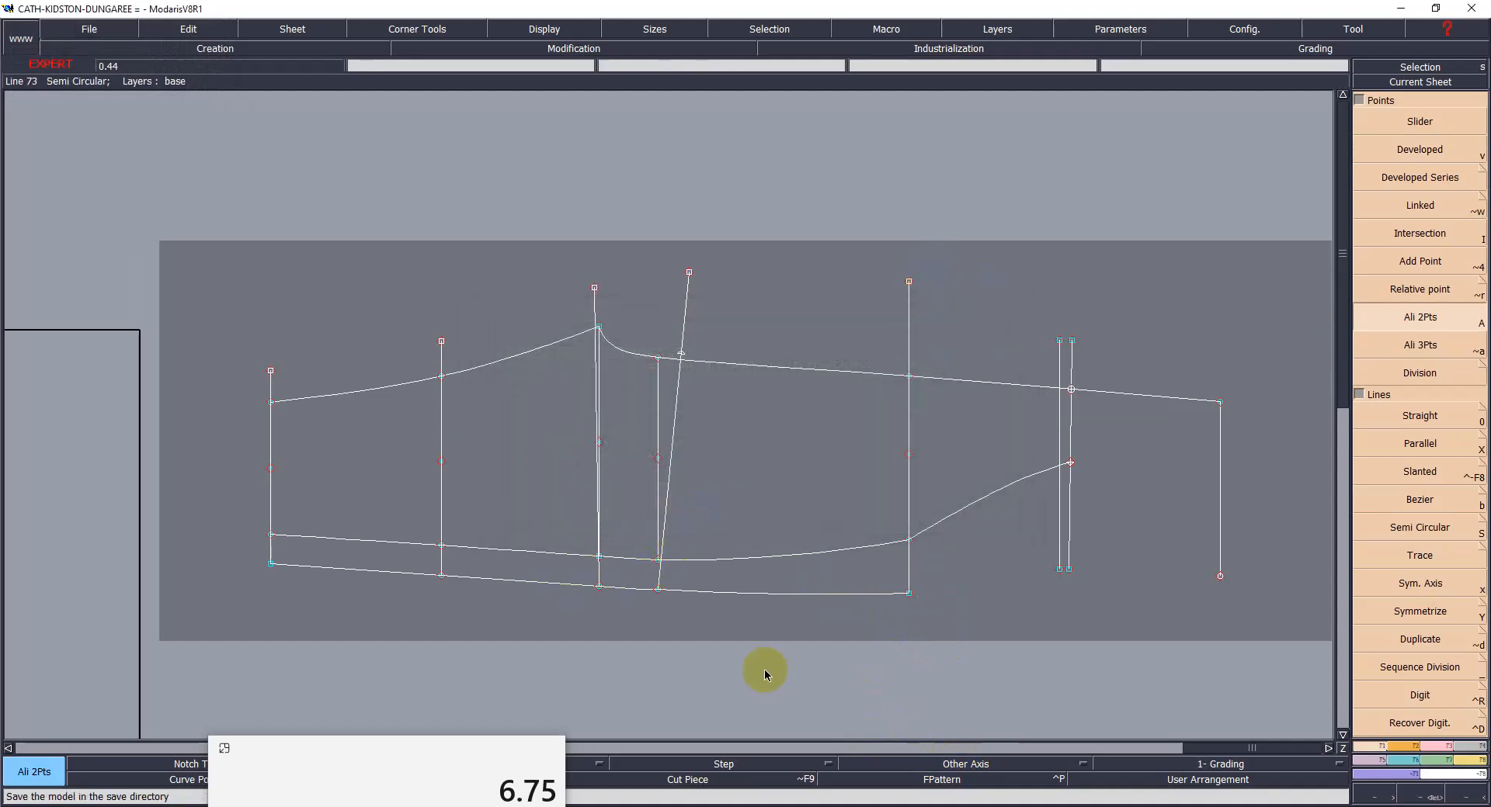
- Place a developed point on the back waist line 15 cm from the parallel curve's waist end, and save the model
key(v)
click(909, 594)
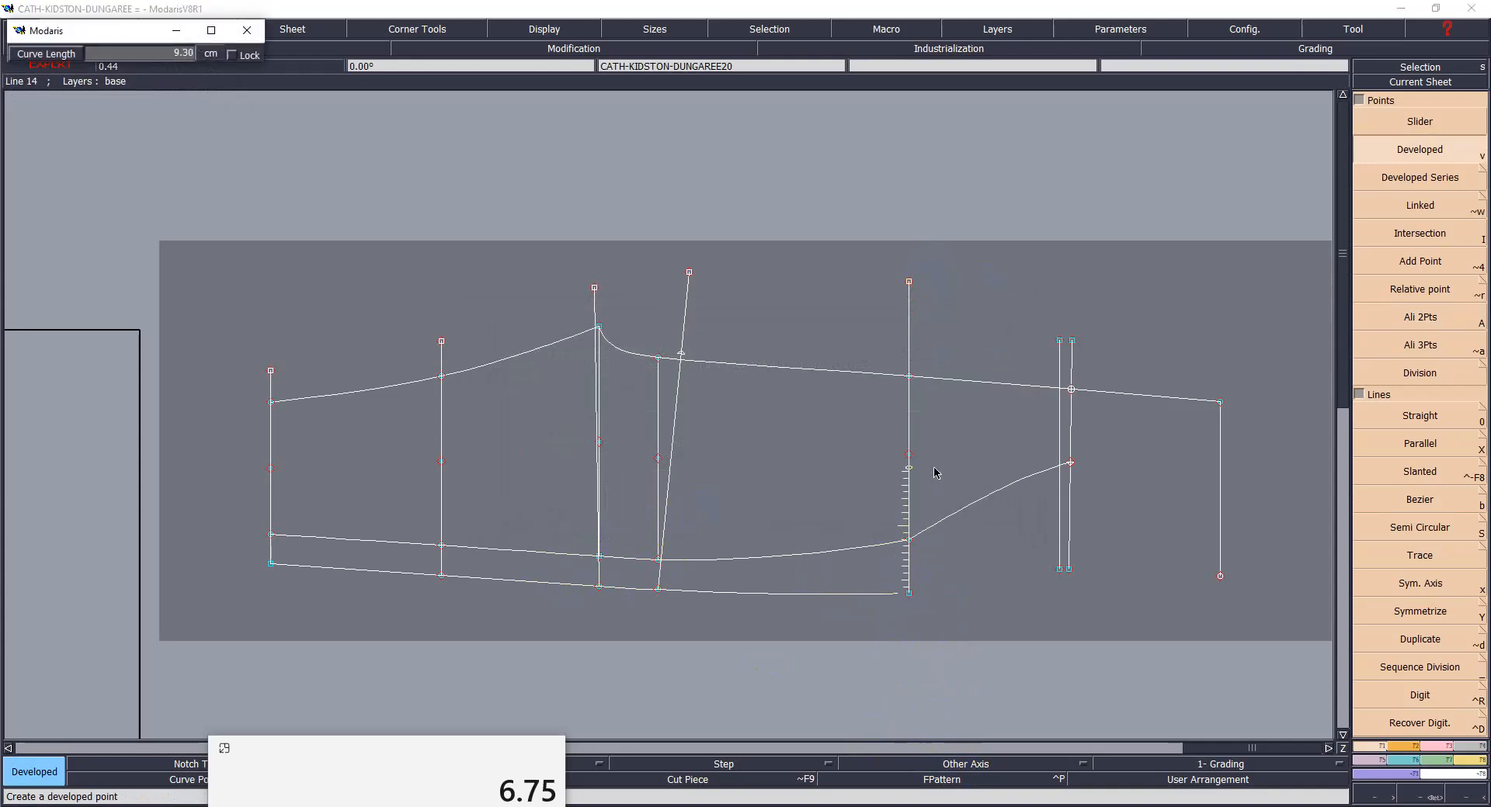
text(17.5015.)
key(Return)
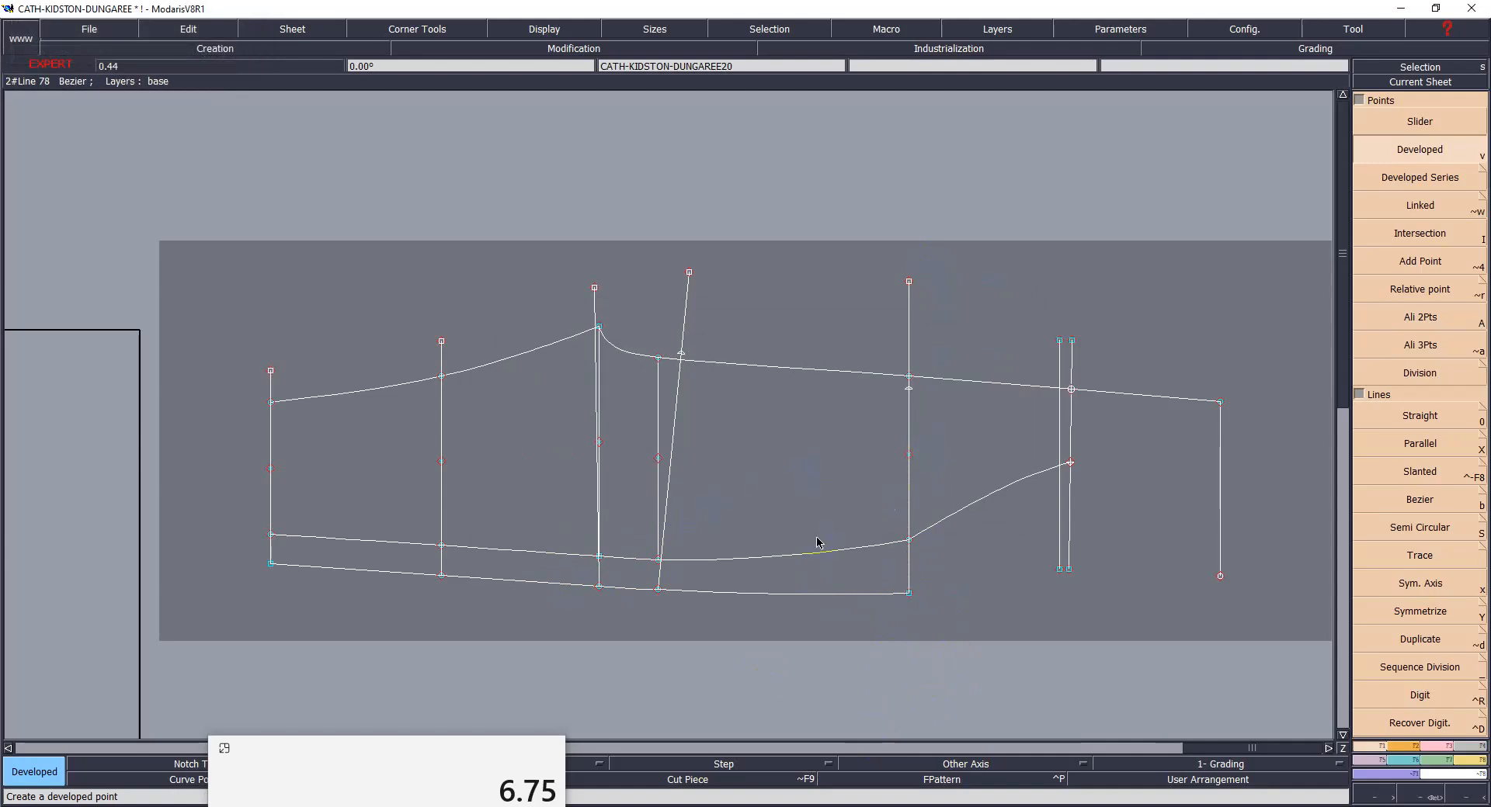
key(ctrl+s)
click(636, 502)
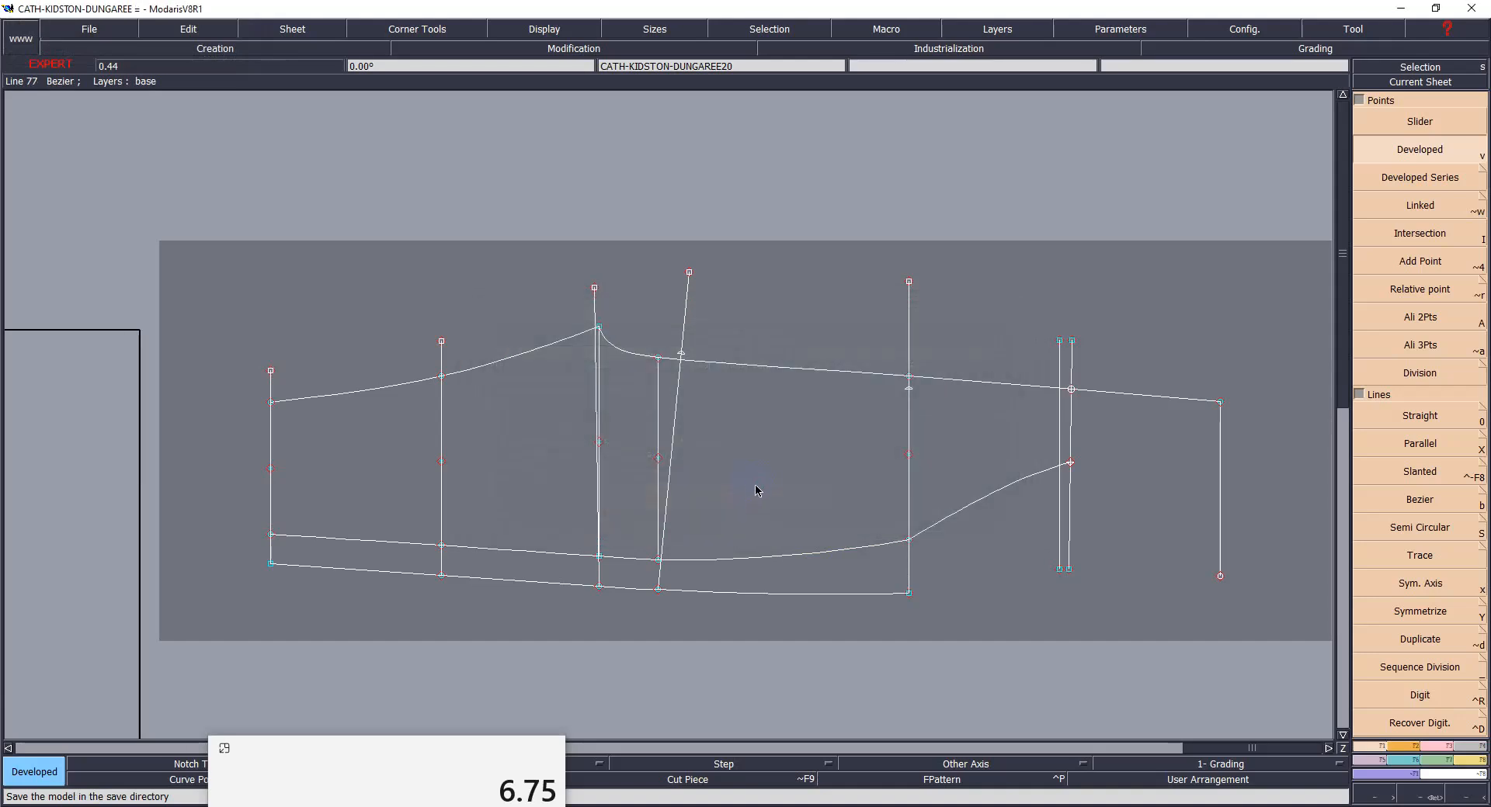
- Draw the back inseam as a Bezier curve from the hem end through the knee line's end to the thigh line's end
key(b)
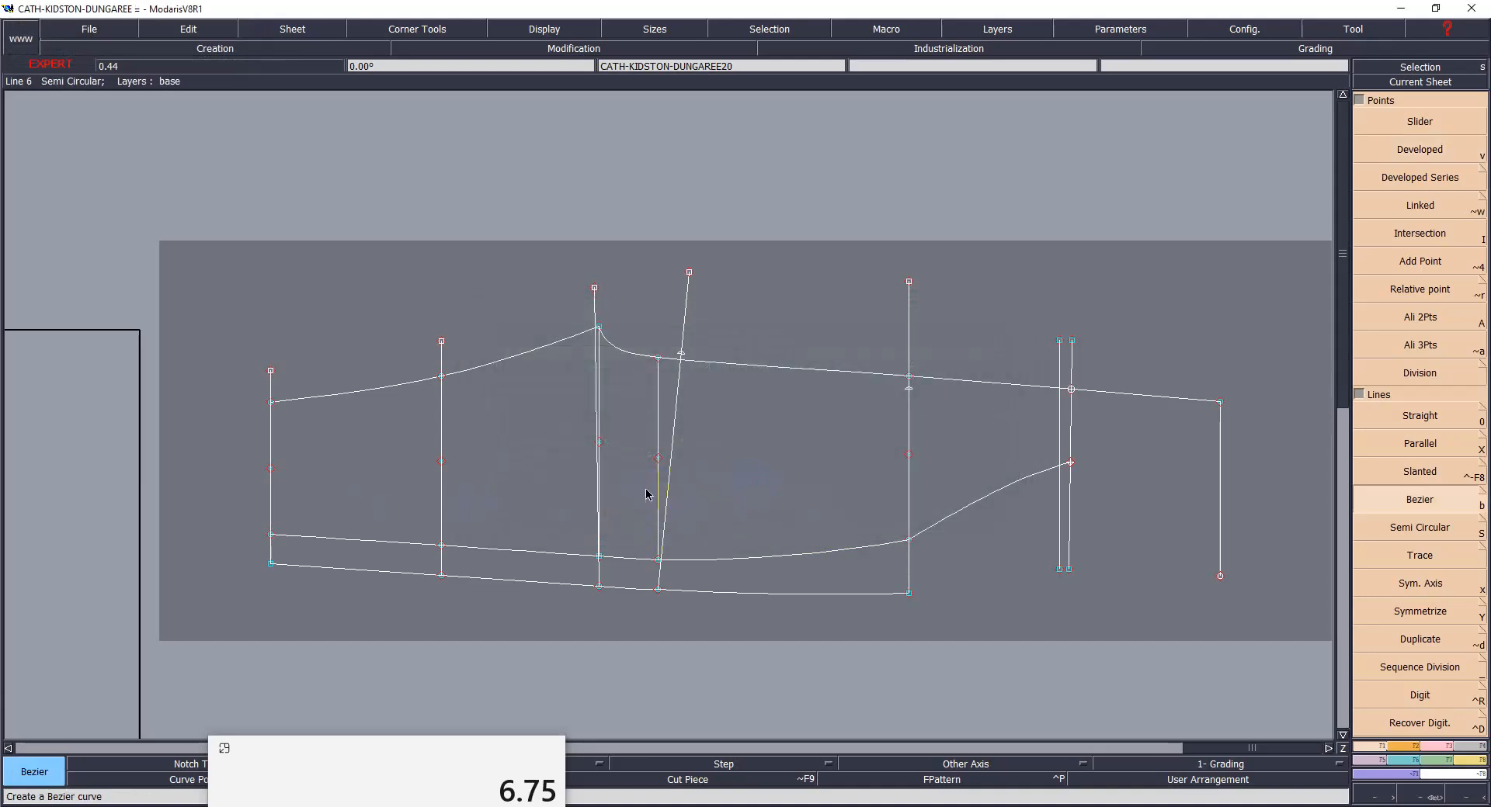
click(270, 372)
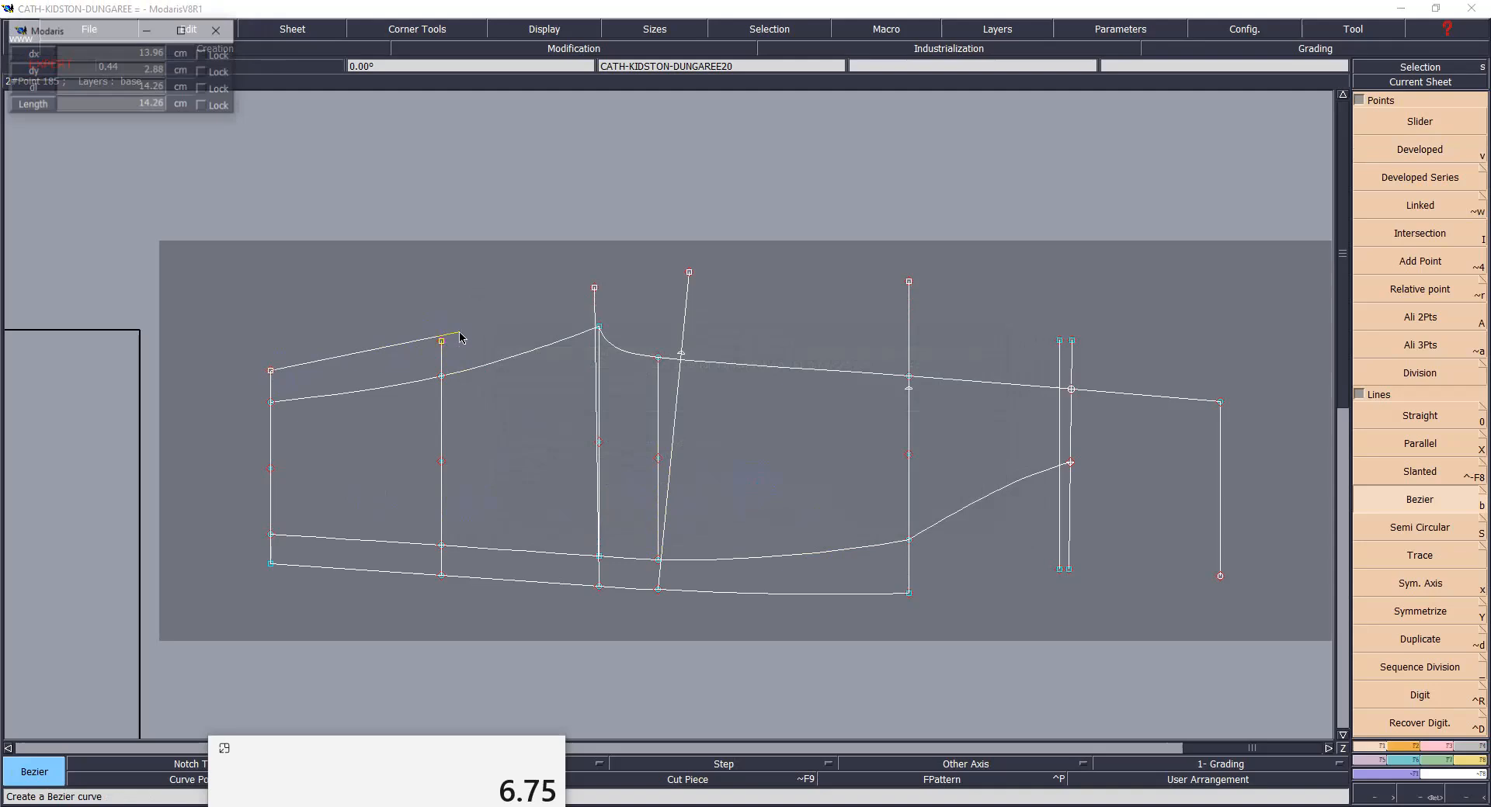
click(441, 341)
click(594, 289)
- Draw the back rise Bezier curve from the crotch point through the hip and waist points to the bib's top line, and save
click(682, 355)
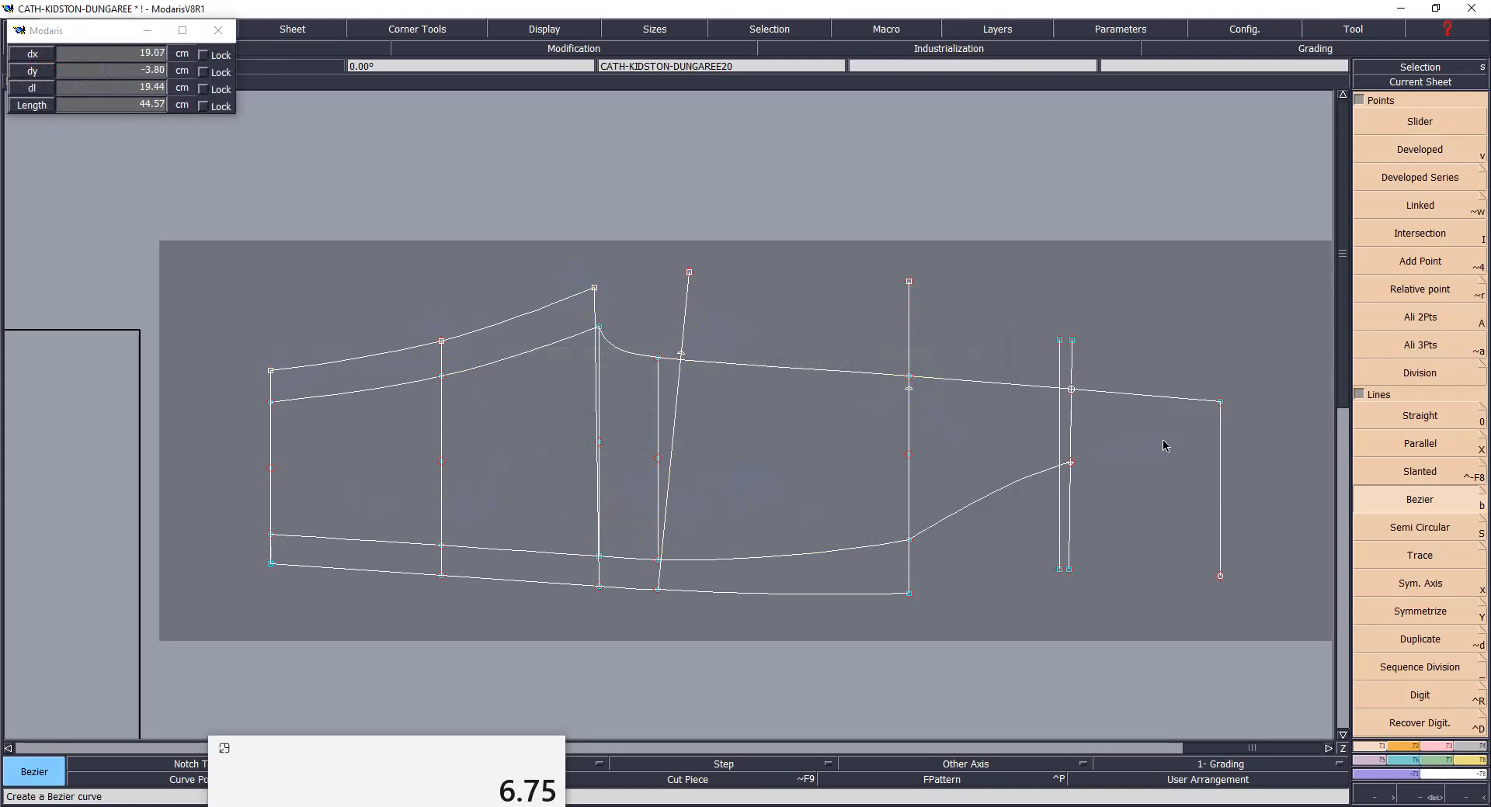
click(1220, 448)
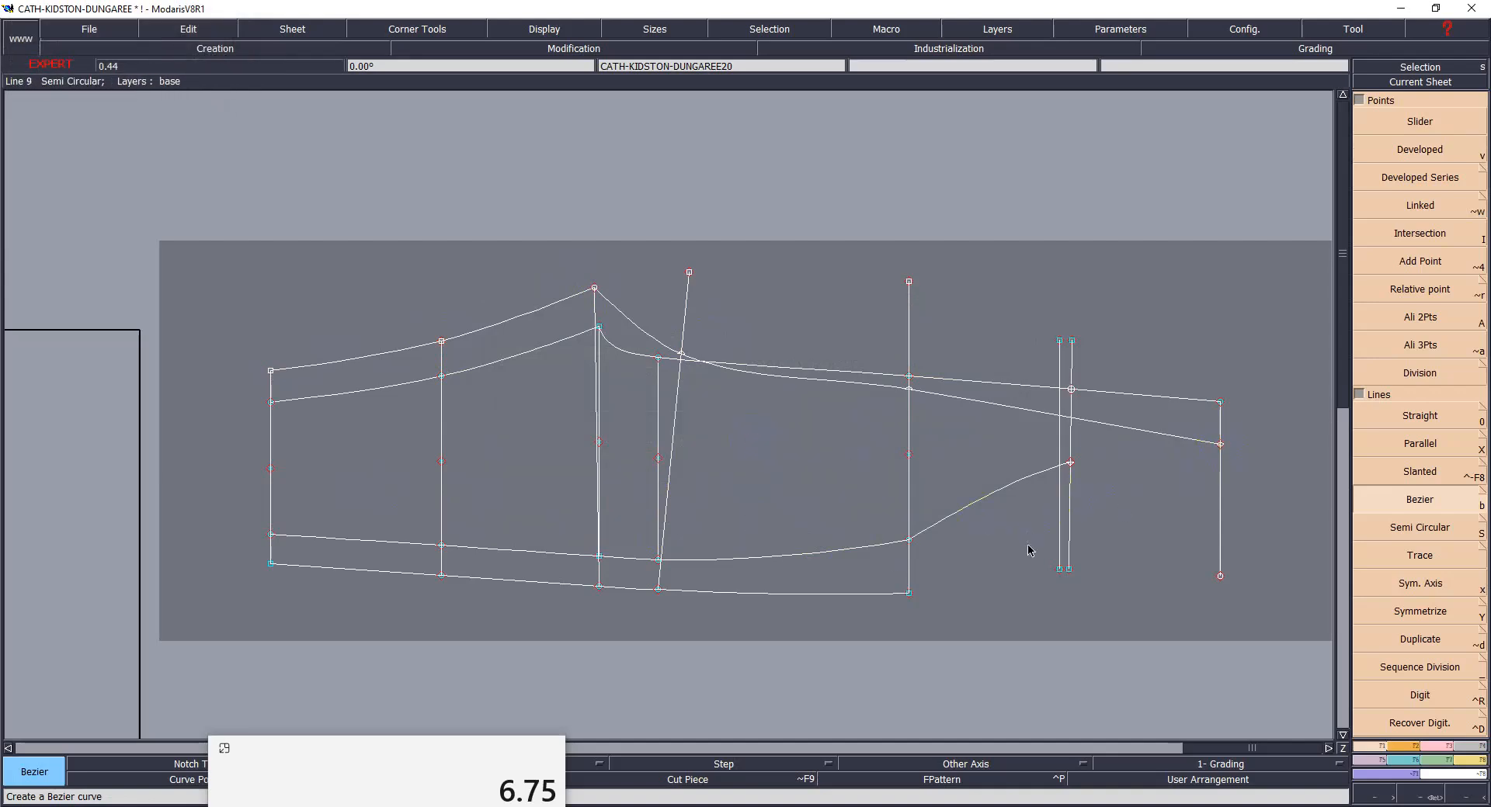
key(ctrl+s)
click(635, 502)
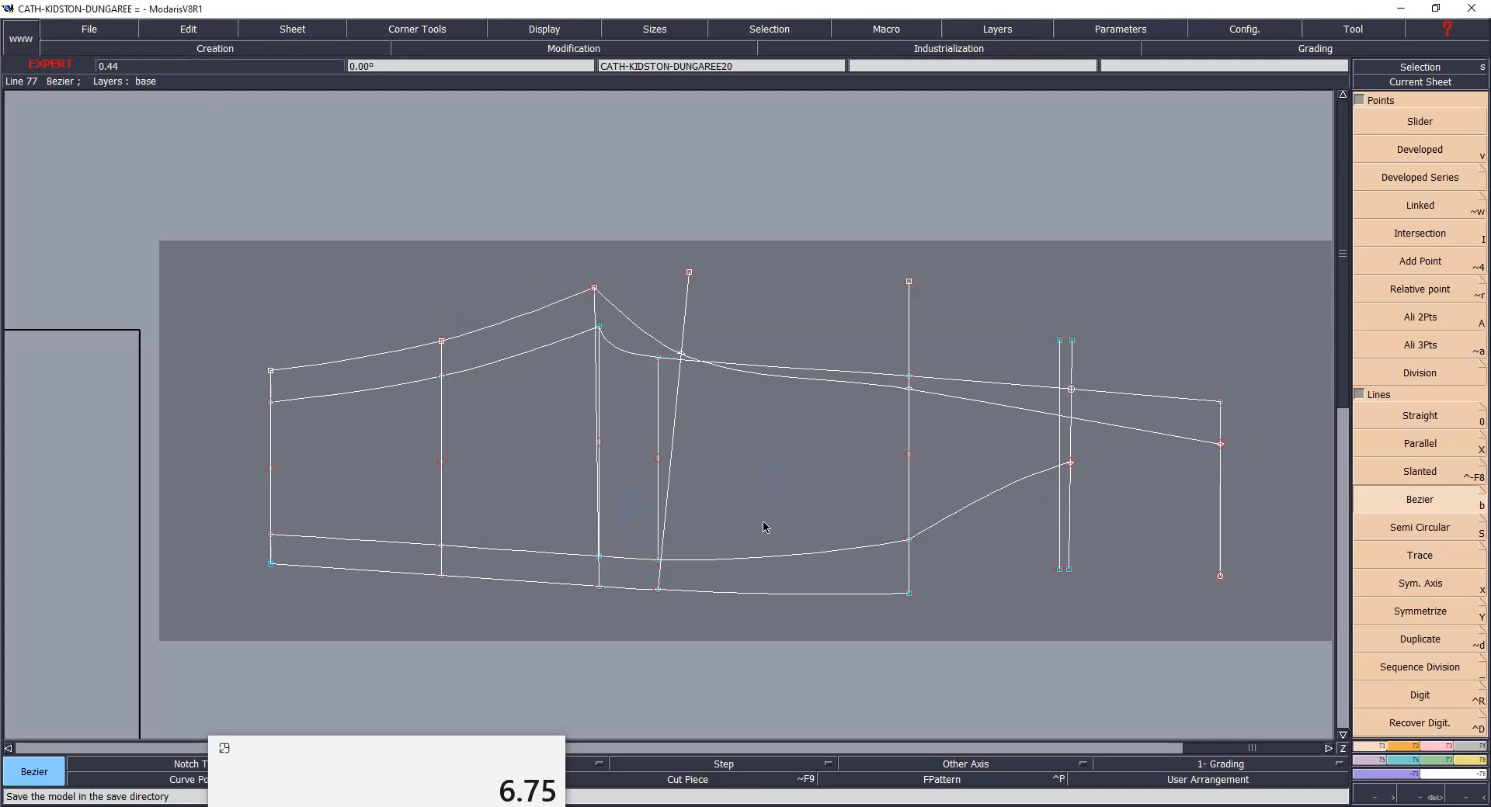
- Split the vertical line at the armhole curve's end at the front seam and the curve, and delete the excess at both ends
key(Insert)
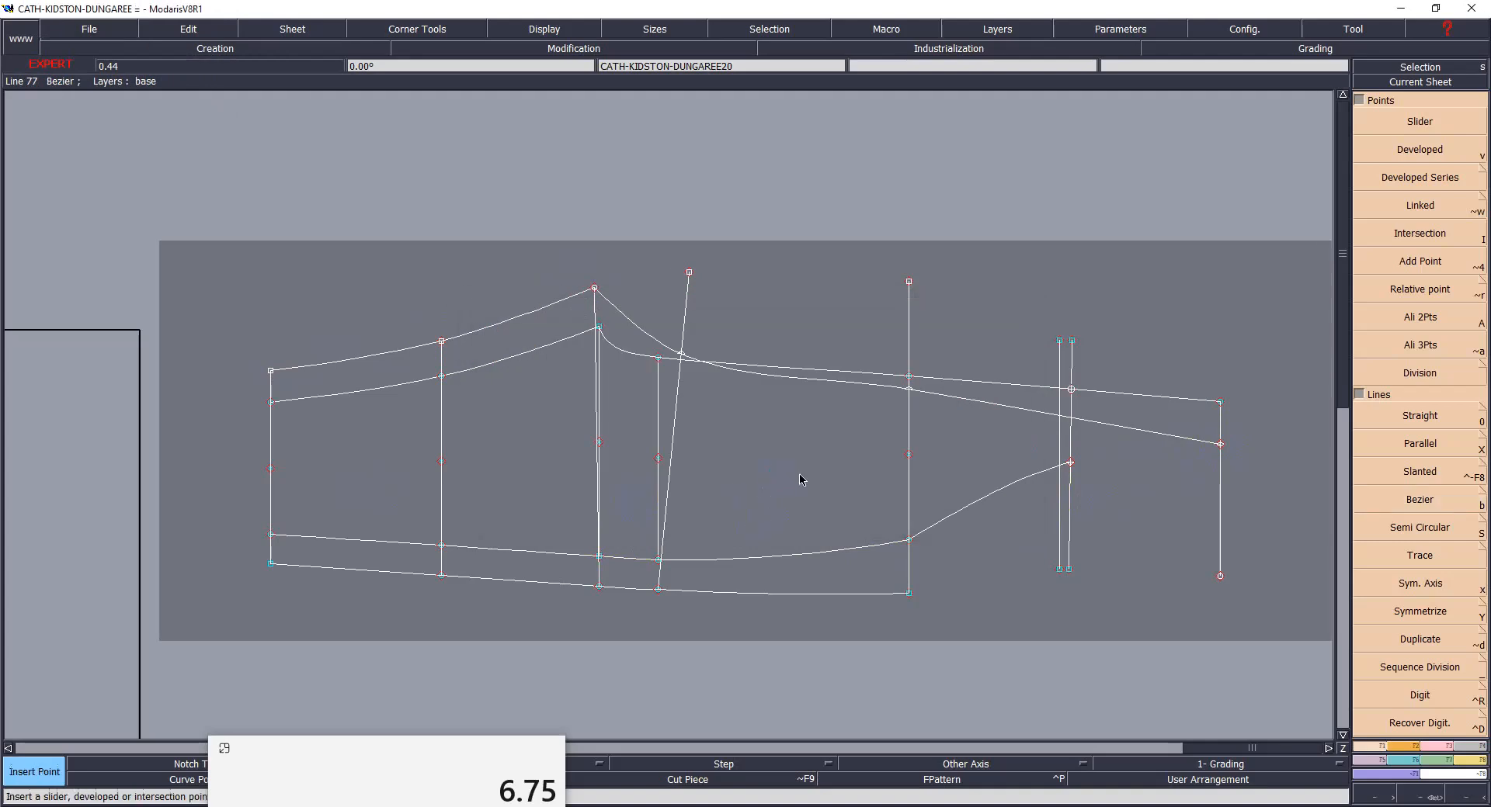
click(1071, 388)
key(Delete)
click(1072, 340)
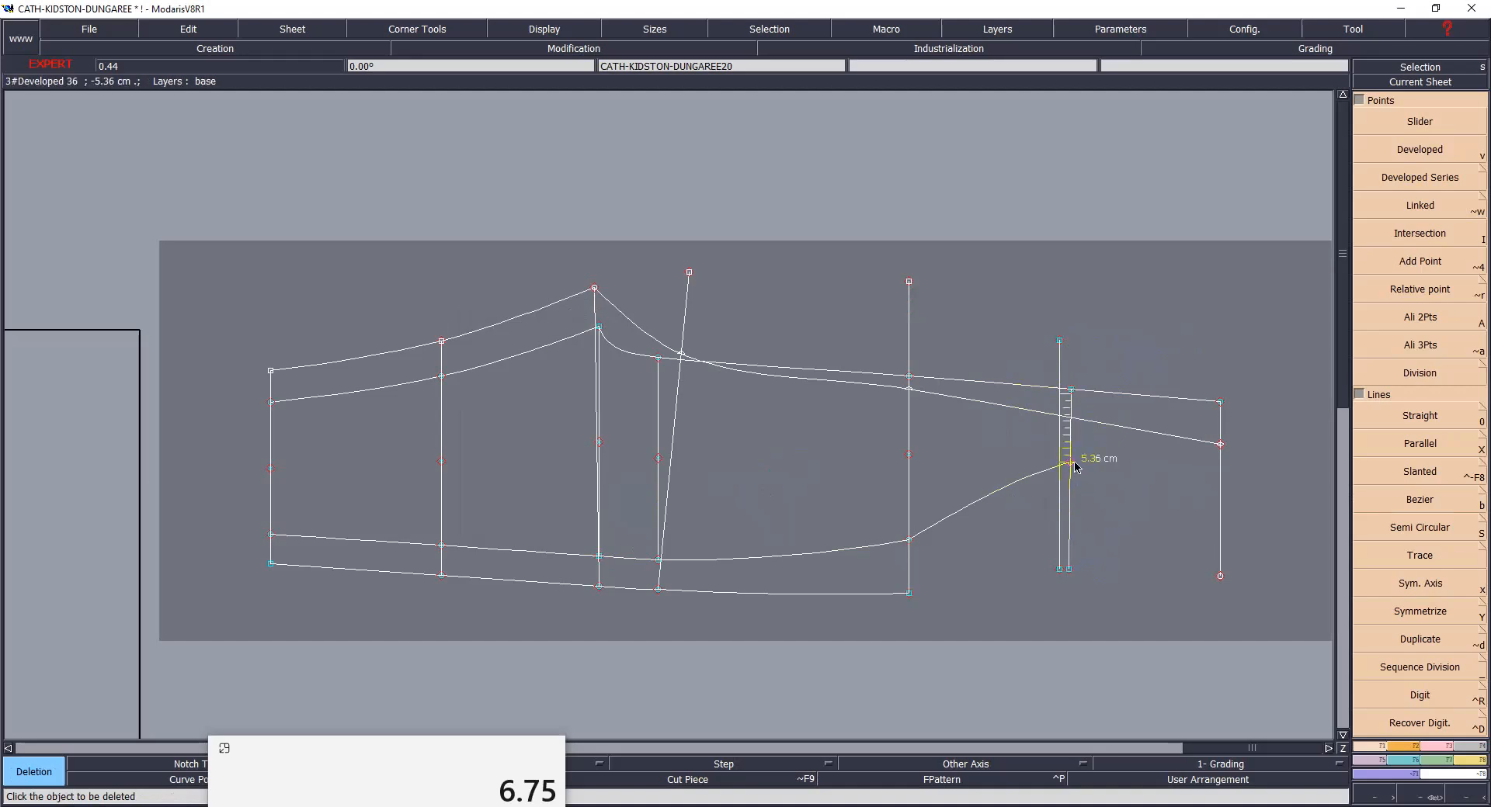
key(Insert)
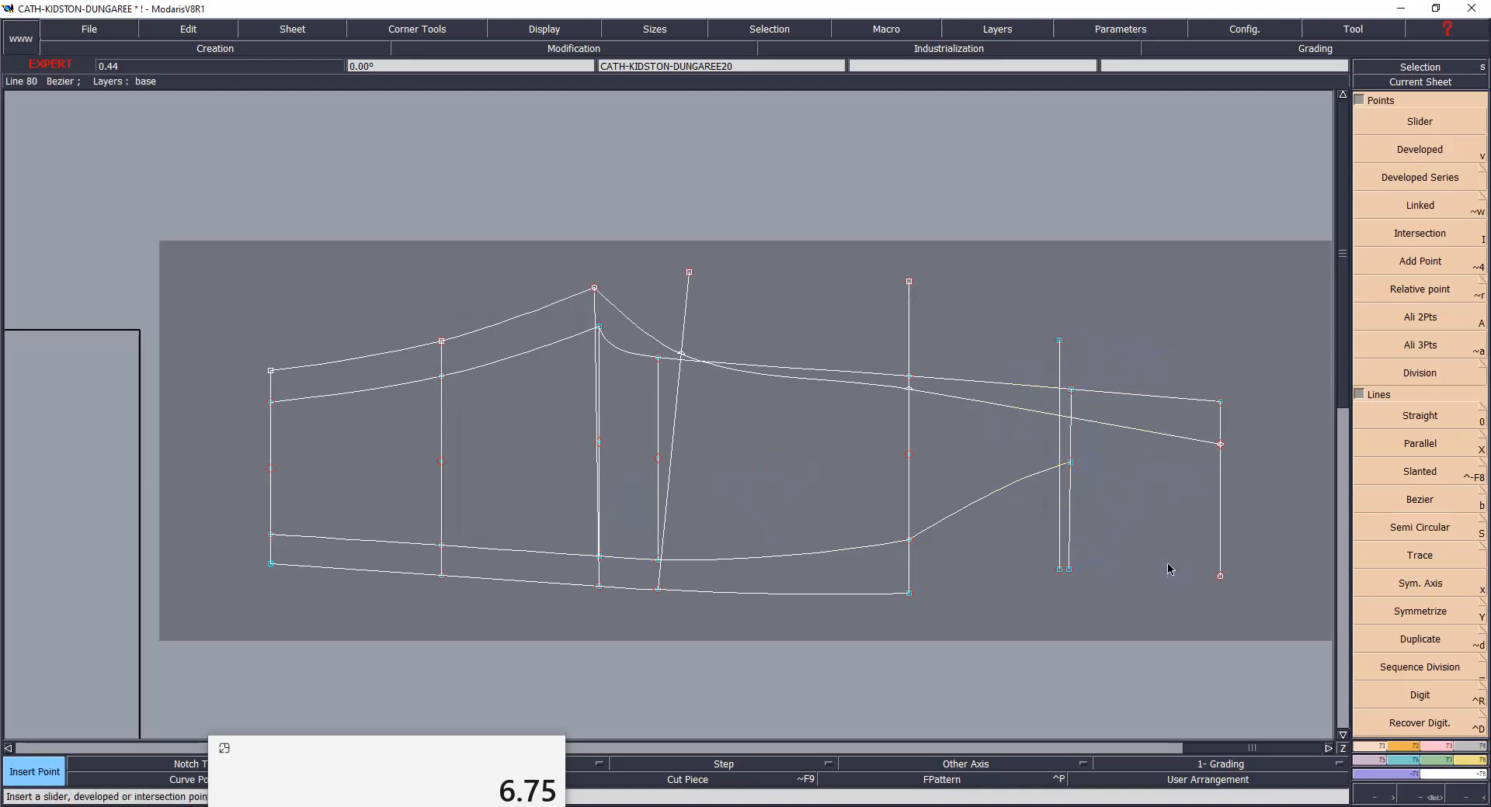
click(1119, 545)
key(Delete)
click(1070, 569)
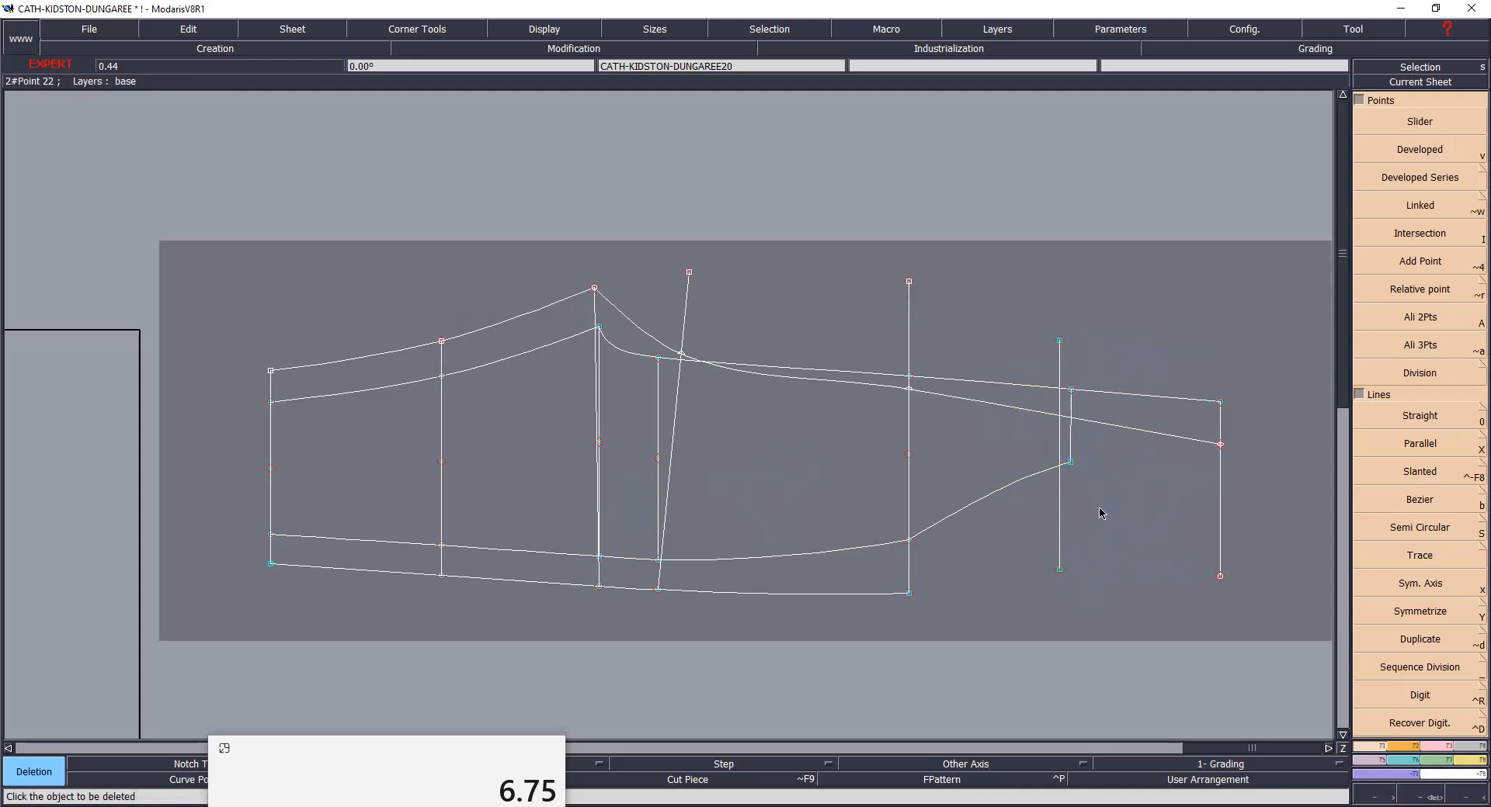
- Align the two ends of the trimmed line above the armhole curve vertically
key(shift+a)
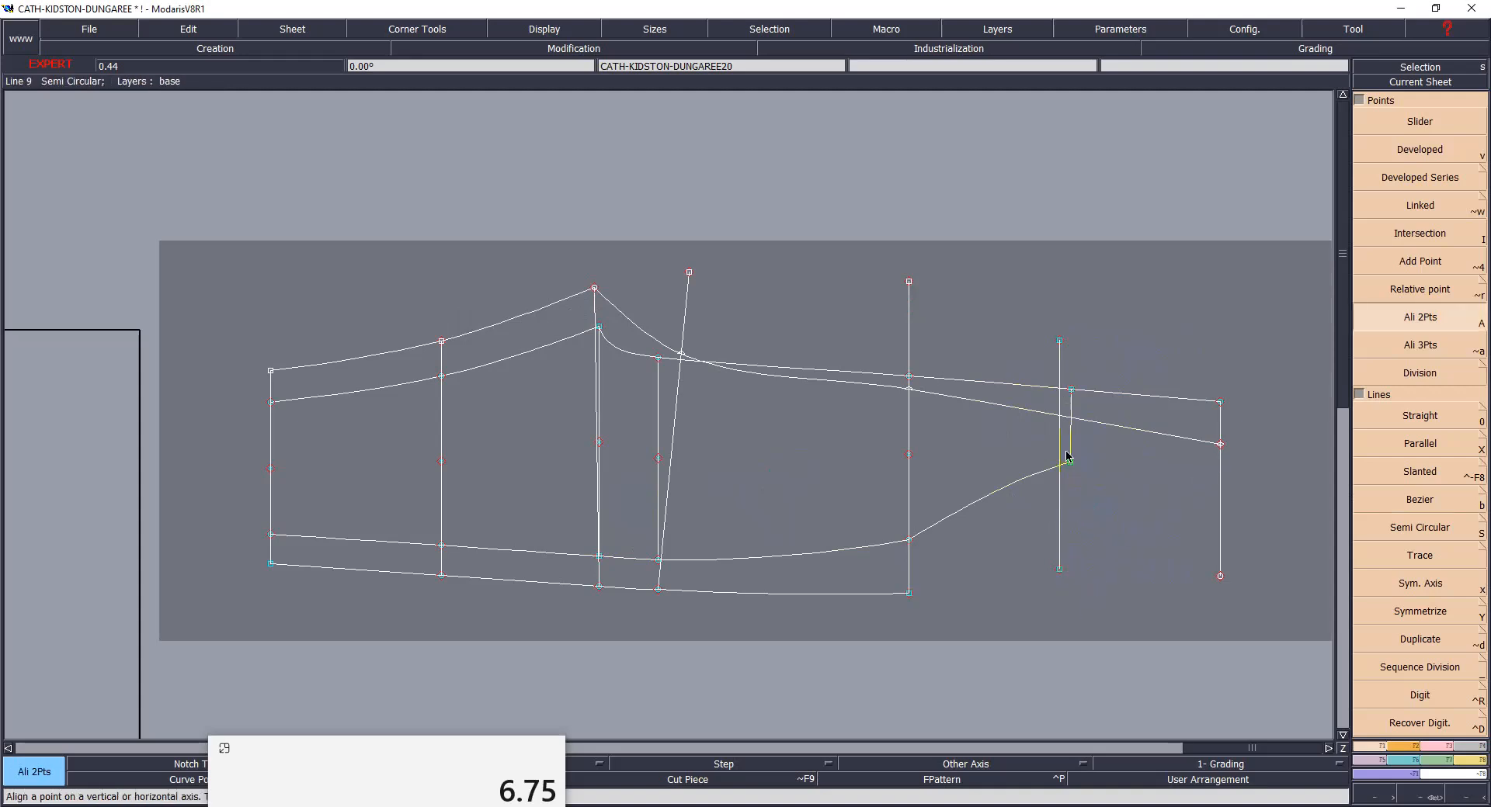
click(1072, 389)
click(1071, 464)
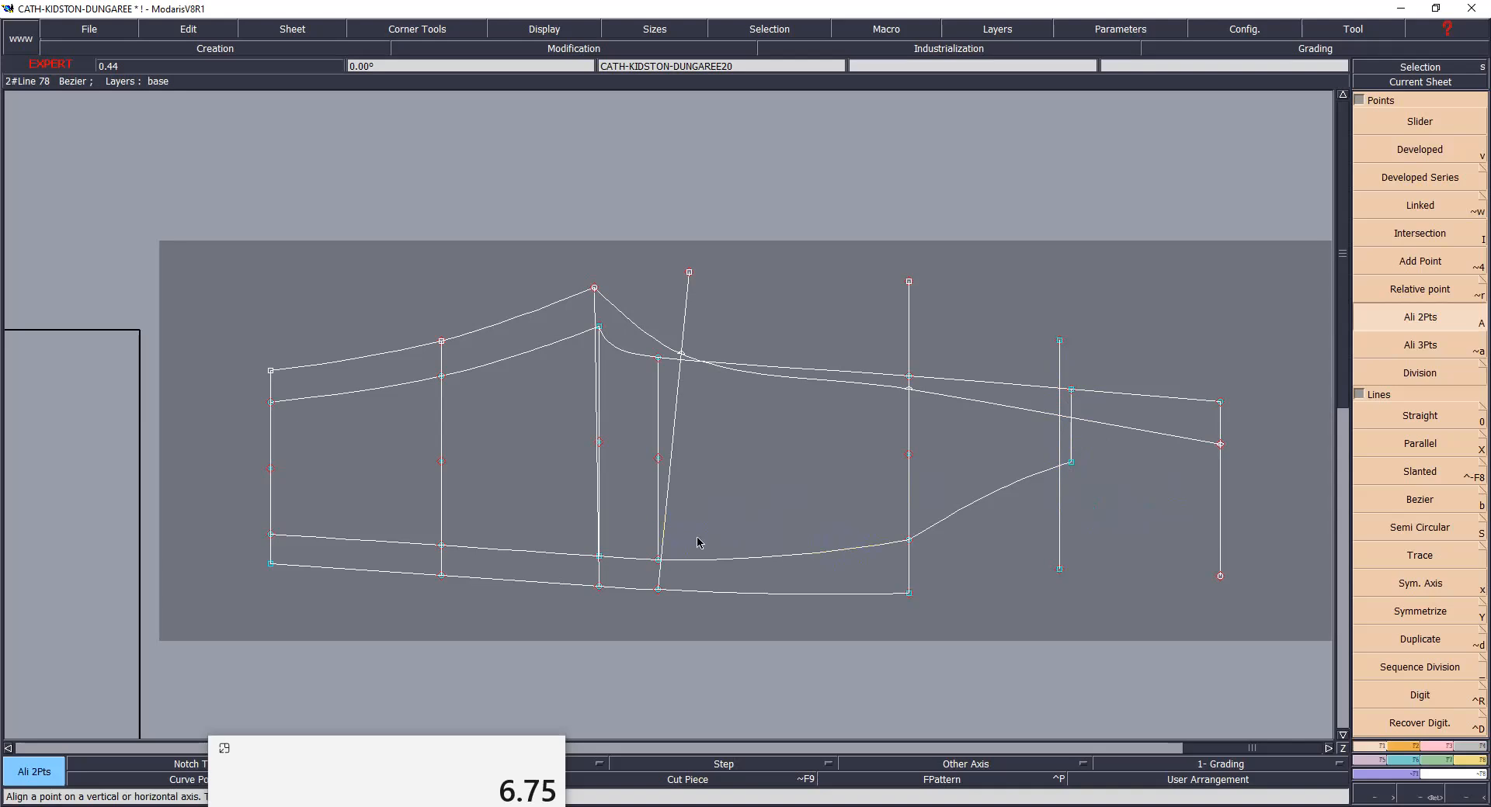
- Draw a grain line axis along the leg from near the hem to past the hip, align it with the hem's midpoint, and save
key(shift+d)
drag(304, 470, 755, 478)
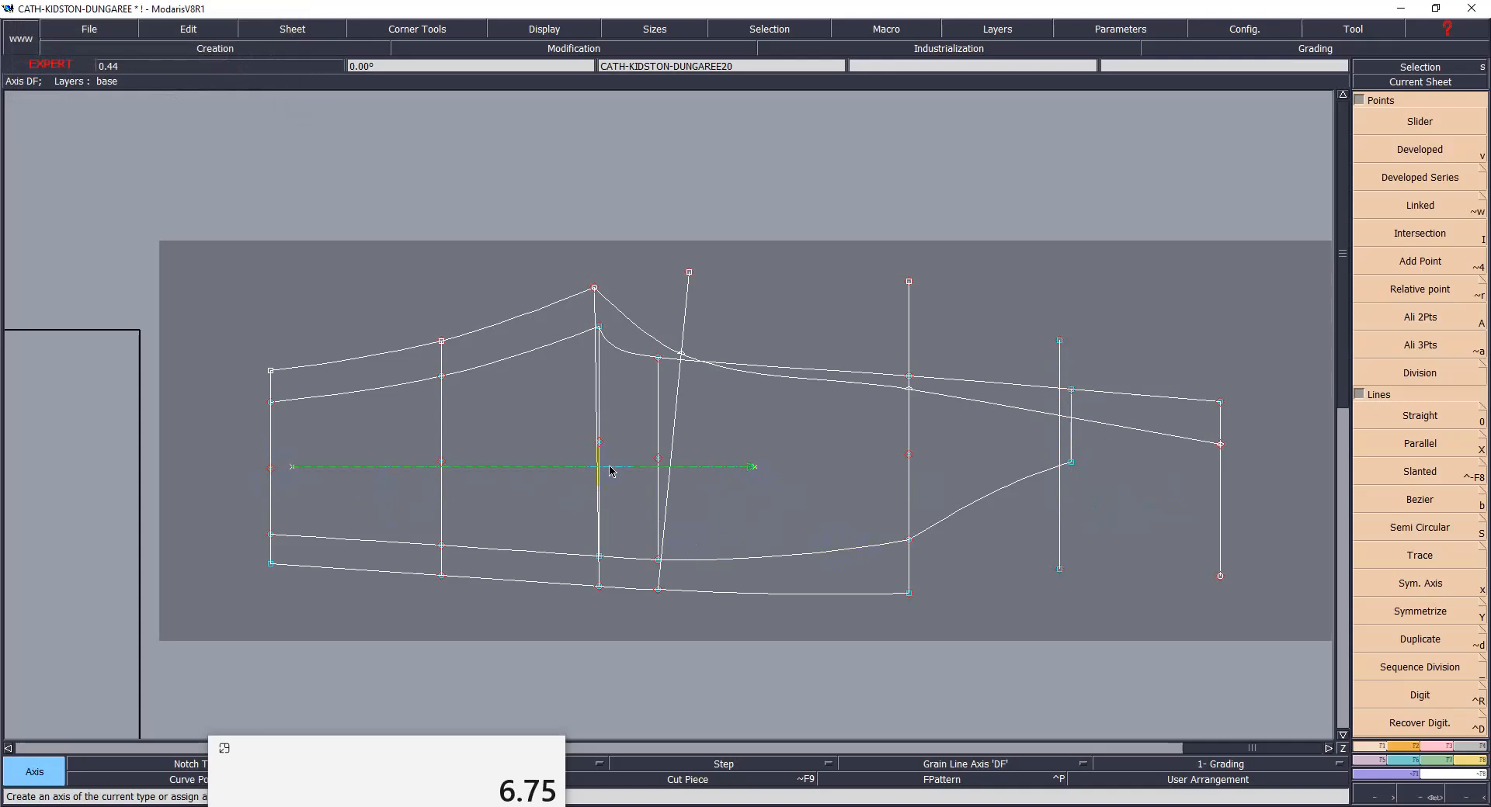
key(shift+a)
click(271, 469)
click(293, 469)
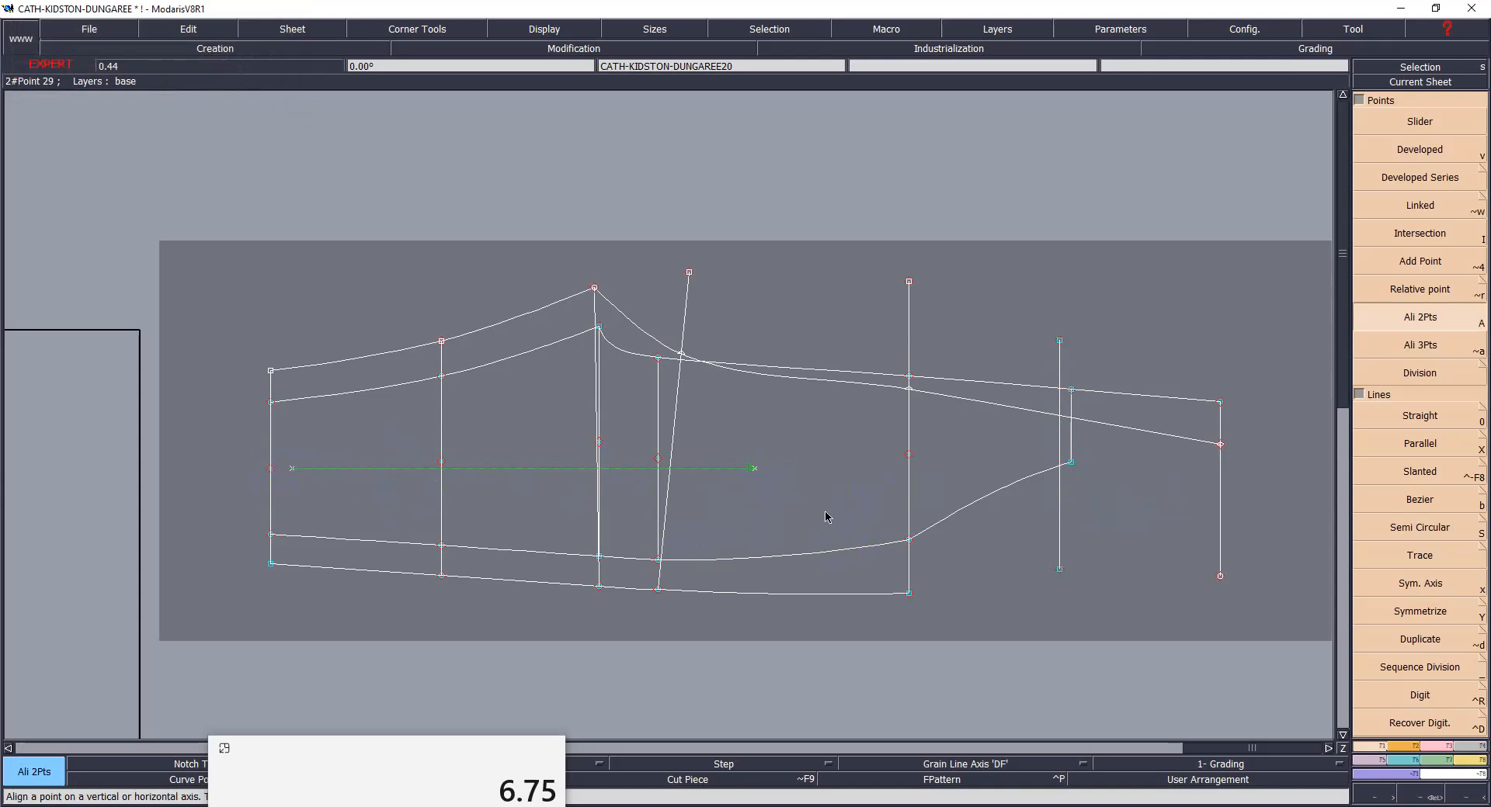
key(ctrl+s)
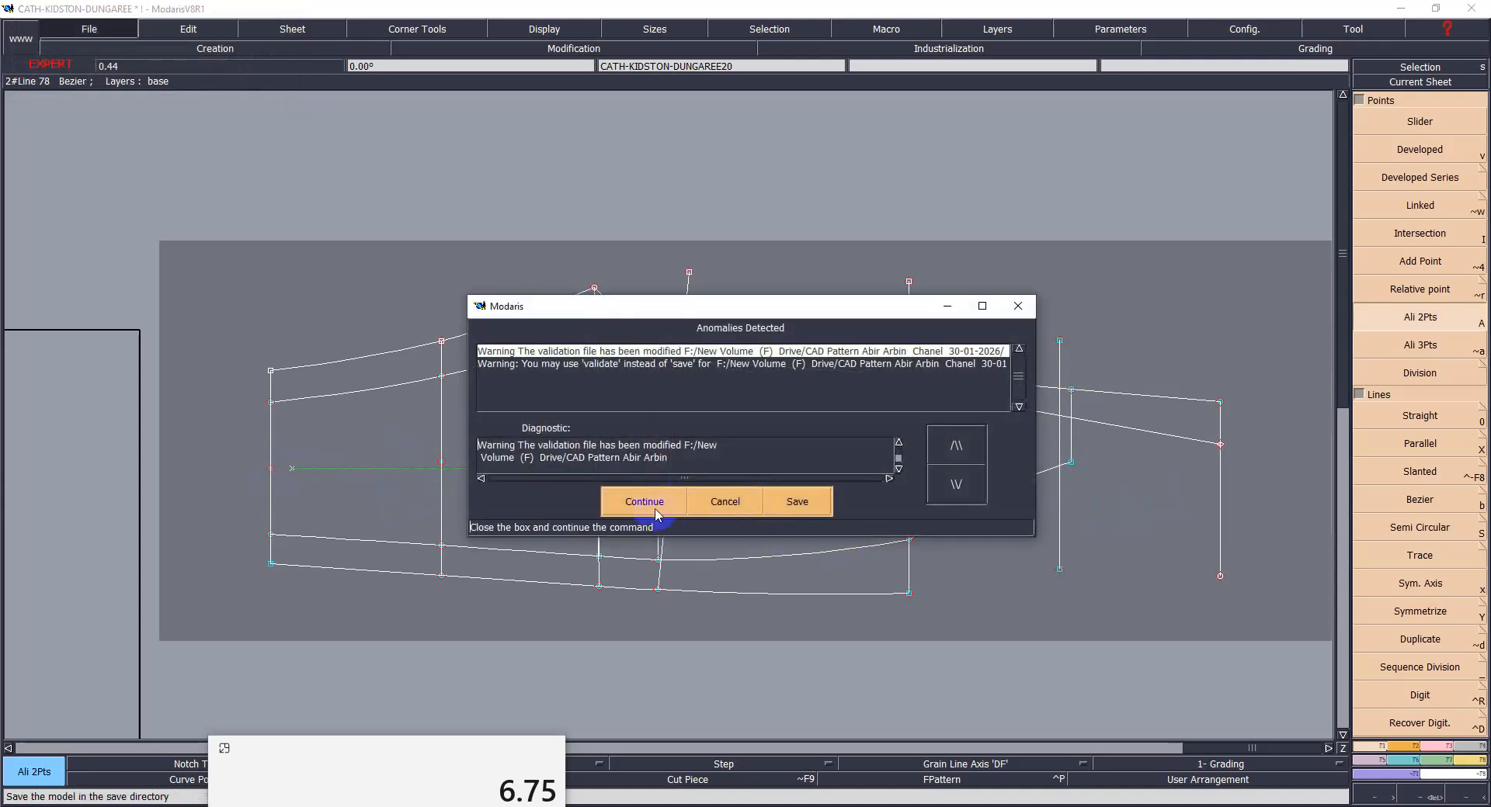
key(Return)
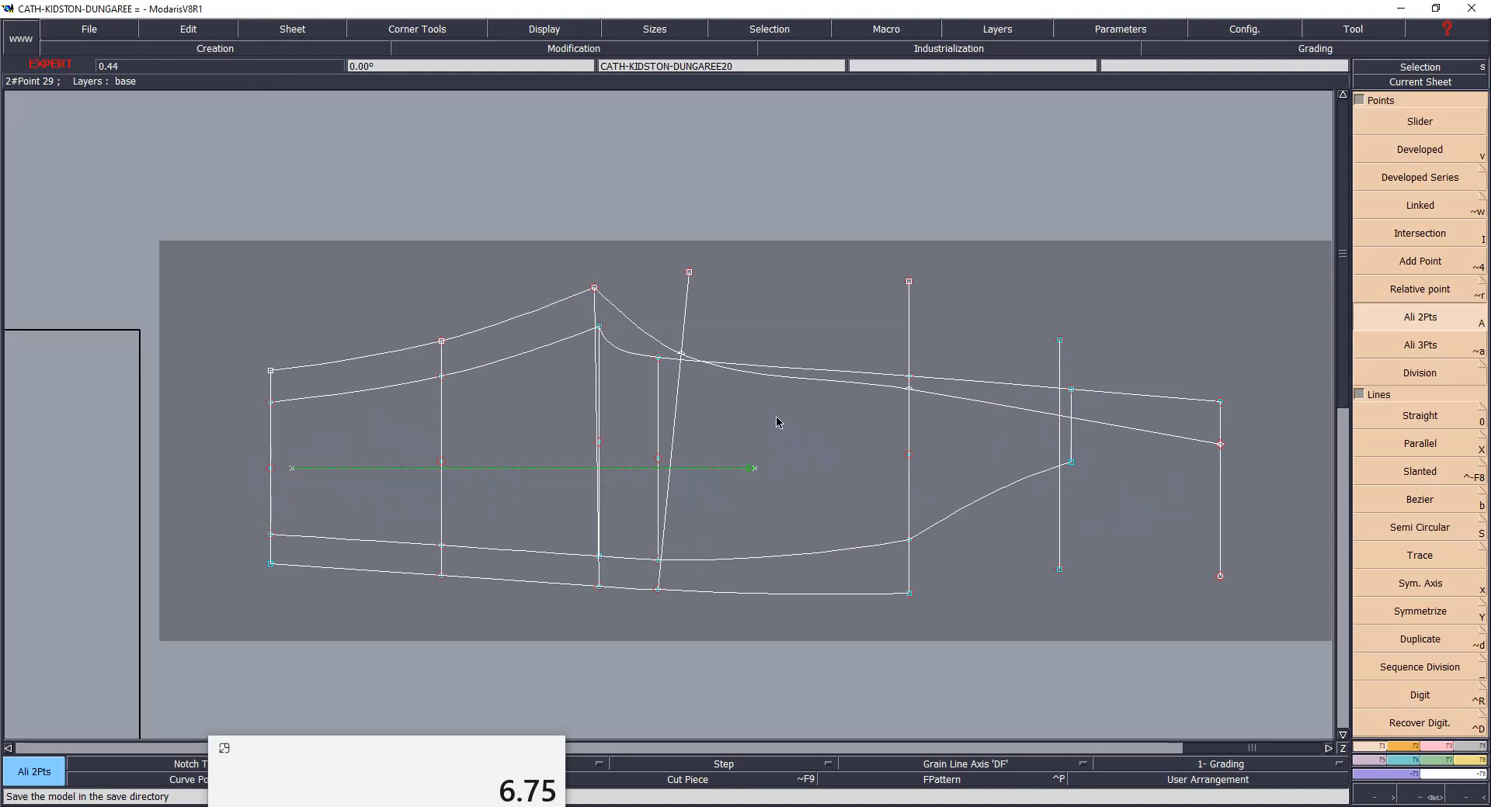
- Display the curve handles and reshape the back rise into a deeper crotch curve that runs smoothly through the hip towards the waist
scroll(744, 291, up, 2)
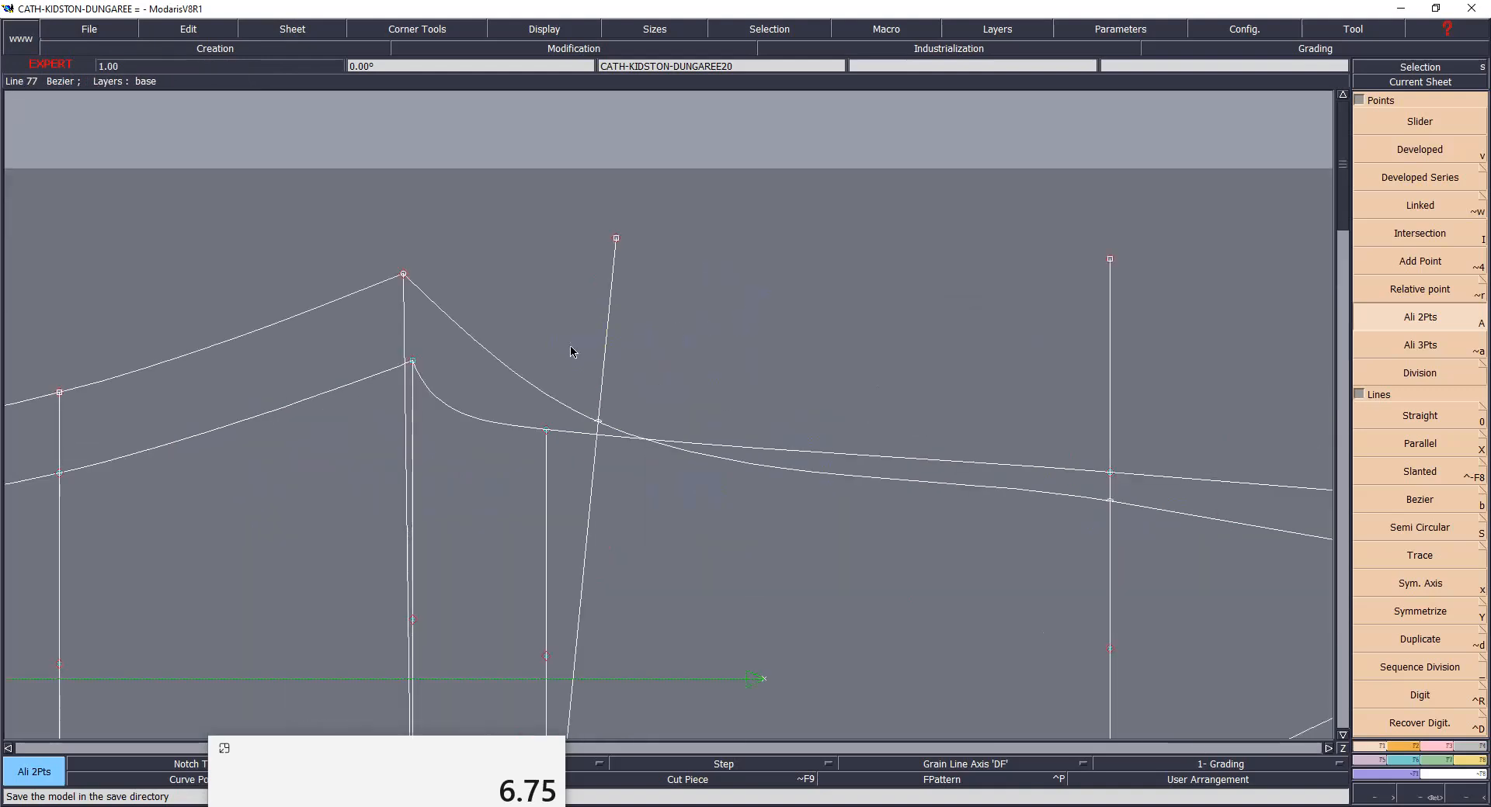
key(F11)
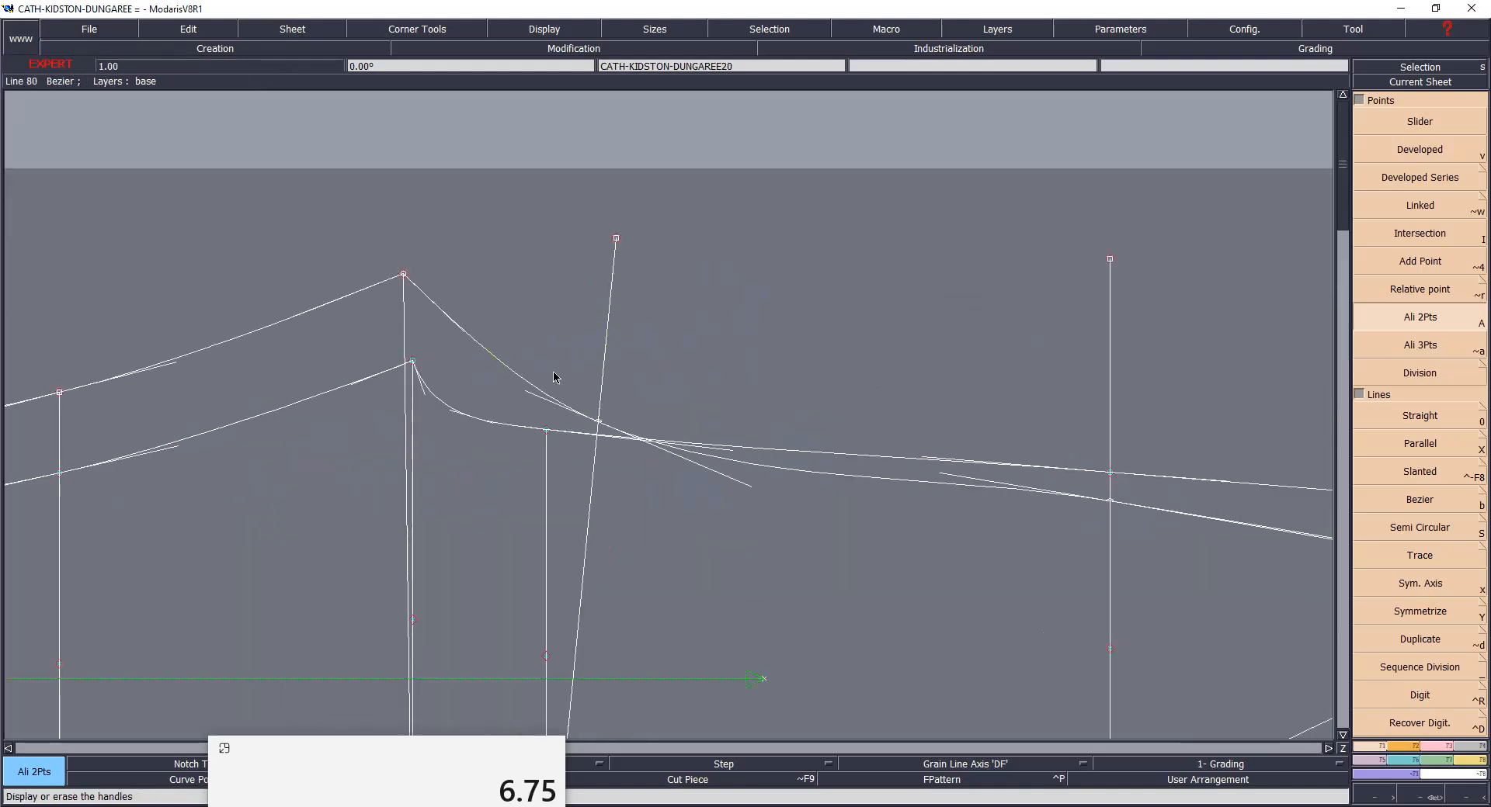
key(r)
drag(469, 336, 536, 398)
click(506, 405)
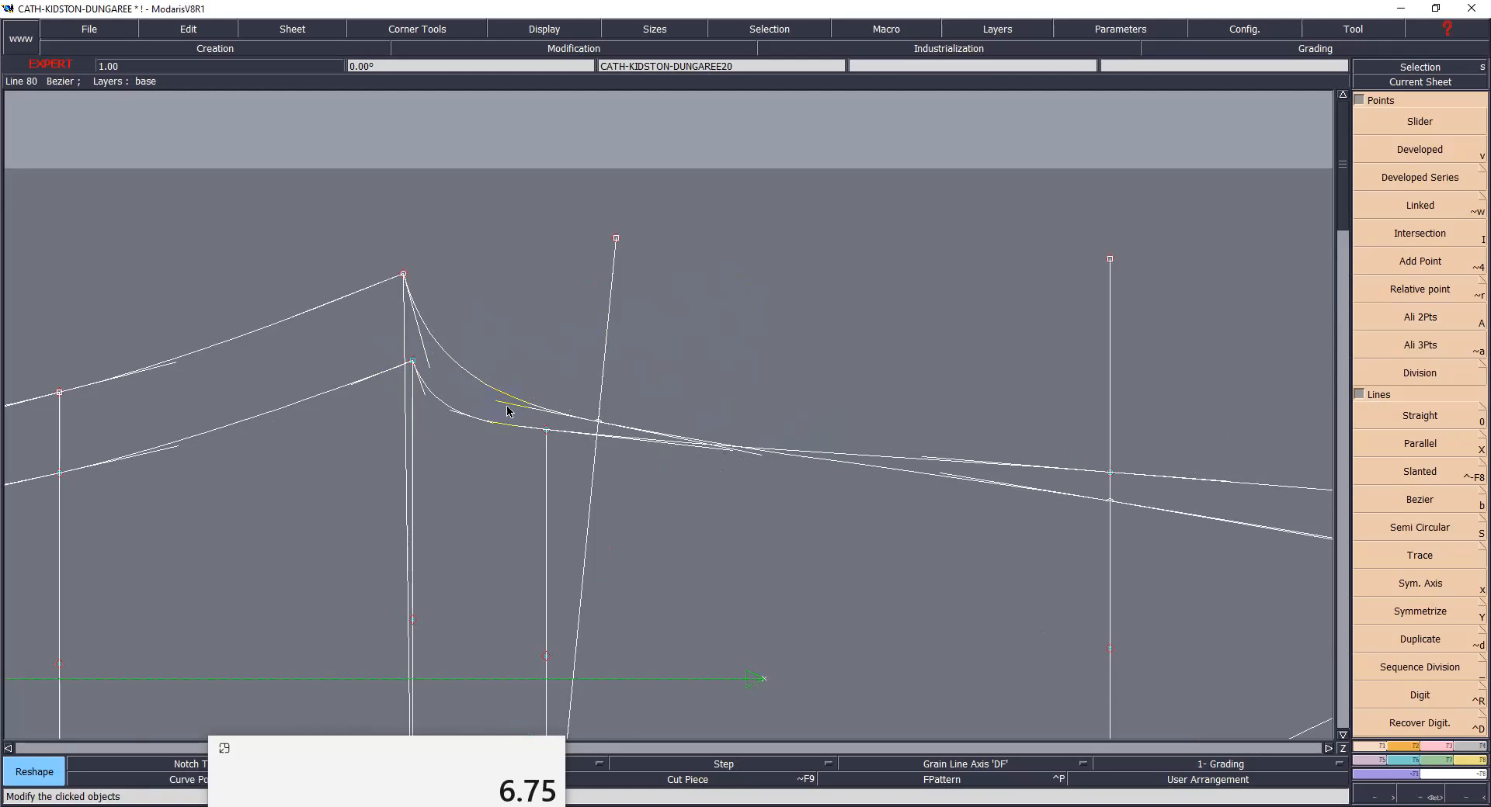
click(961, 489)
click(963, 484)
scroll(241, 376, down, 1)
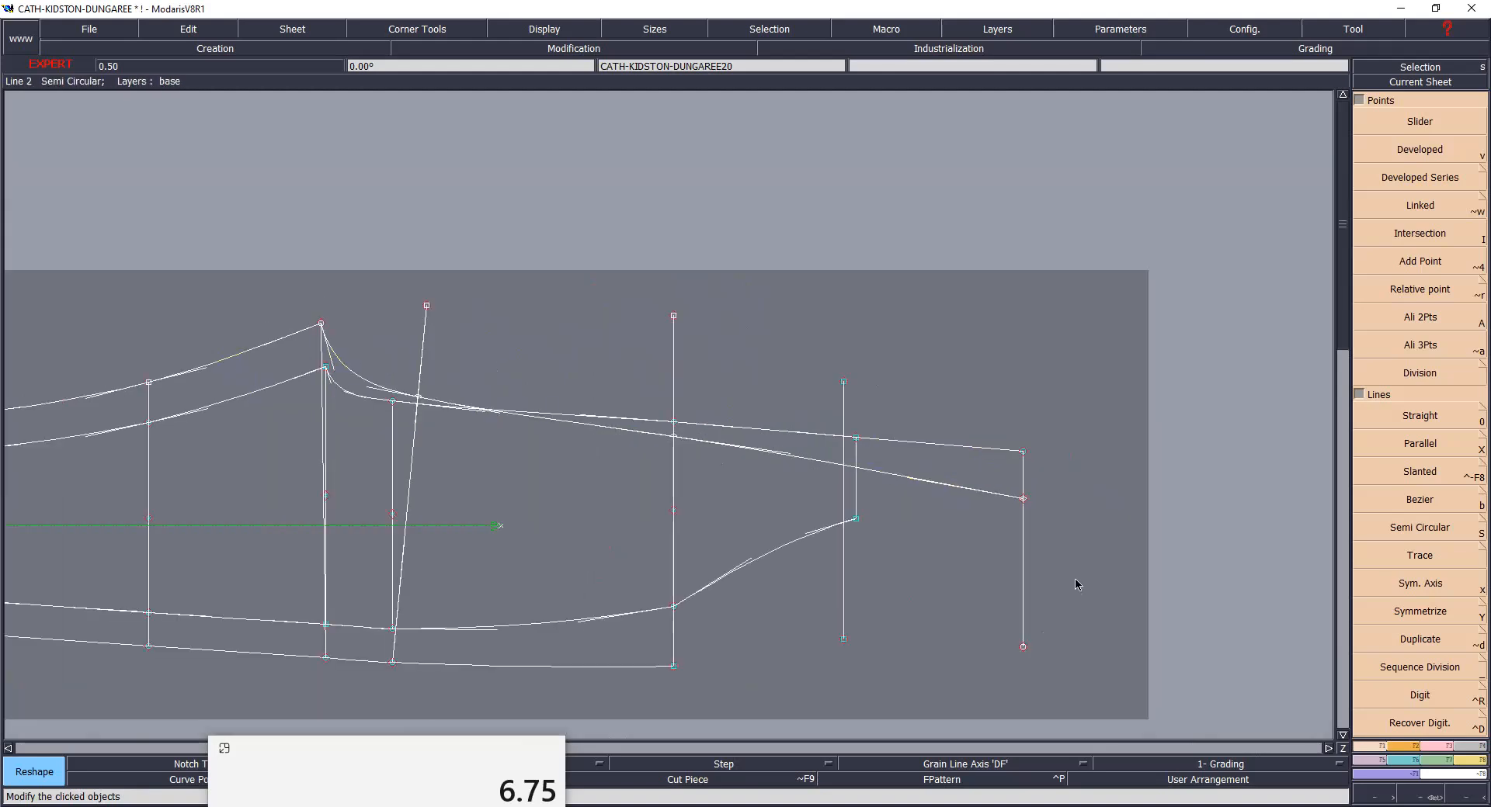
- Slide the back rise curve's end point along the bib's top line closer to the front seam's end
click(1023, 499)
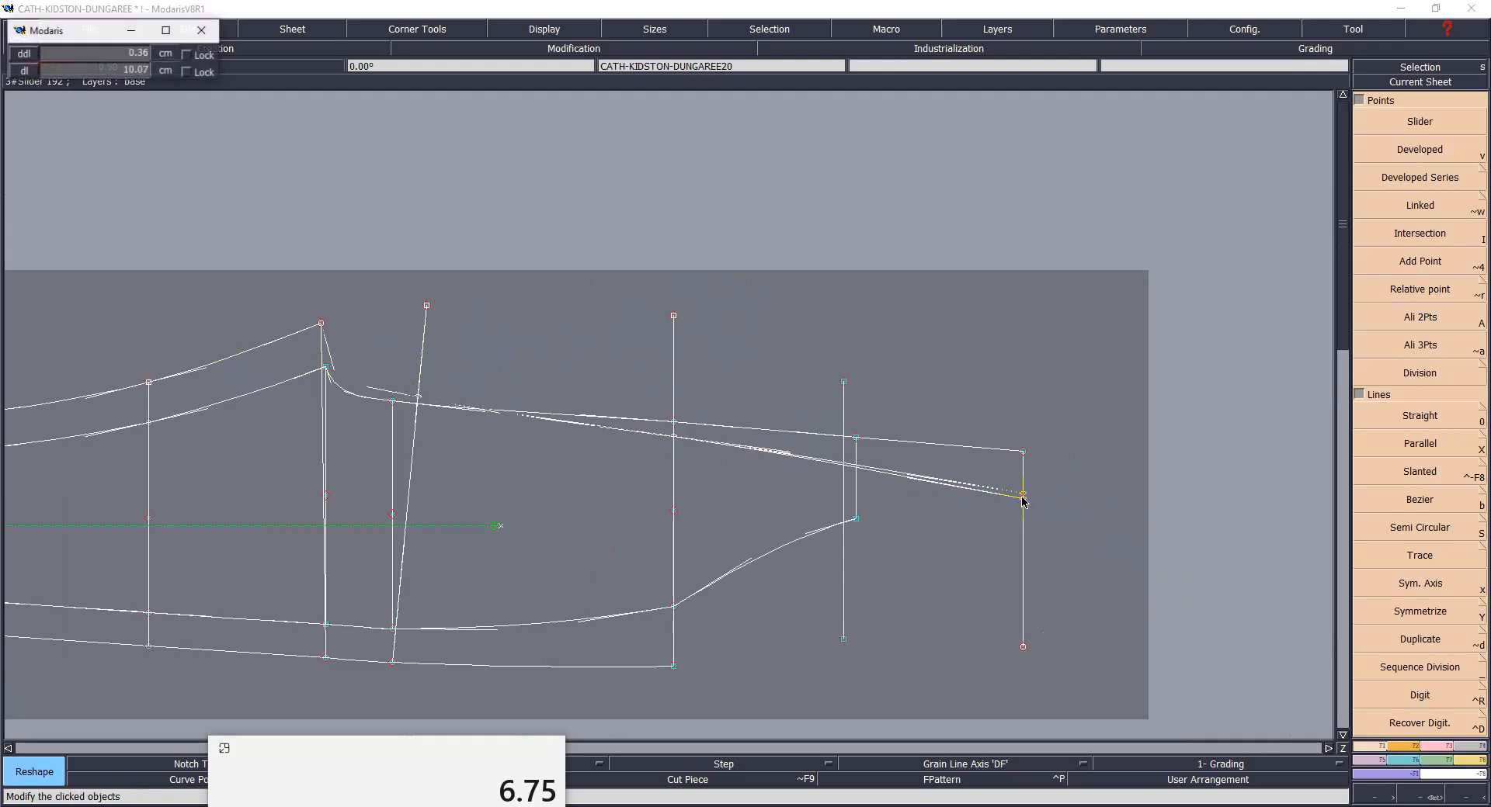
click(1023, 483)
click(1023, 483)
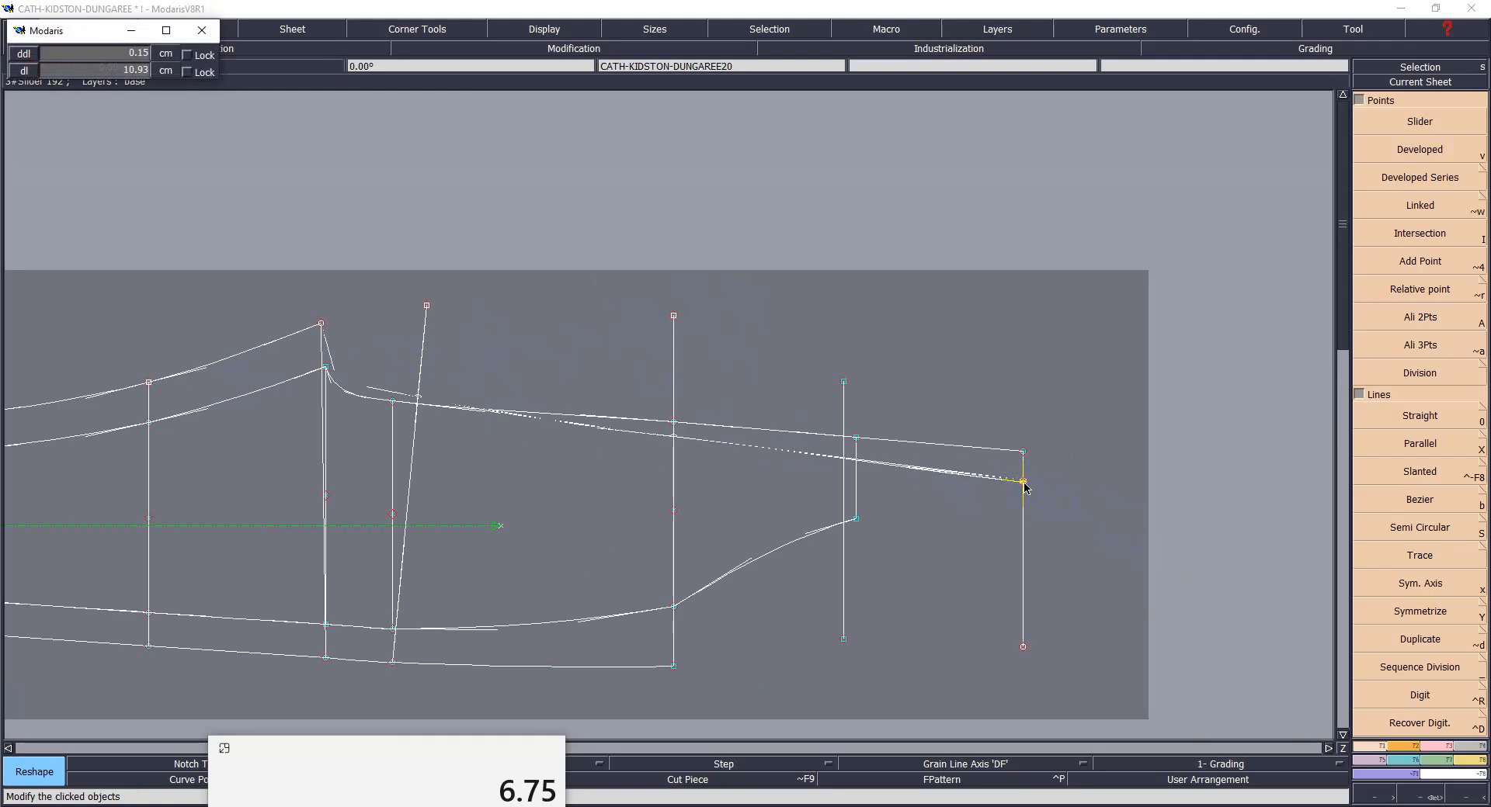
click(1023, 483)
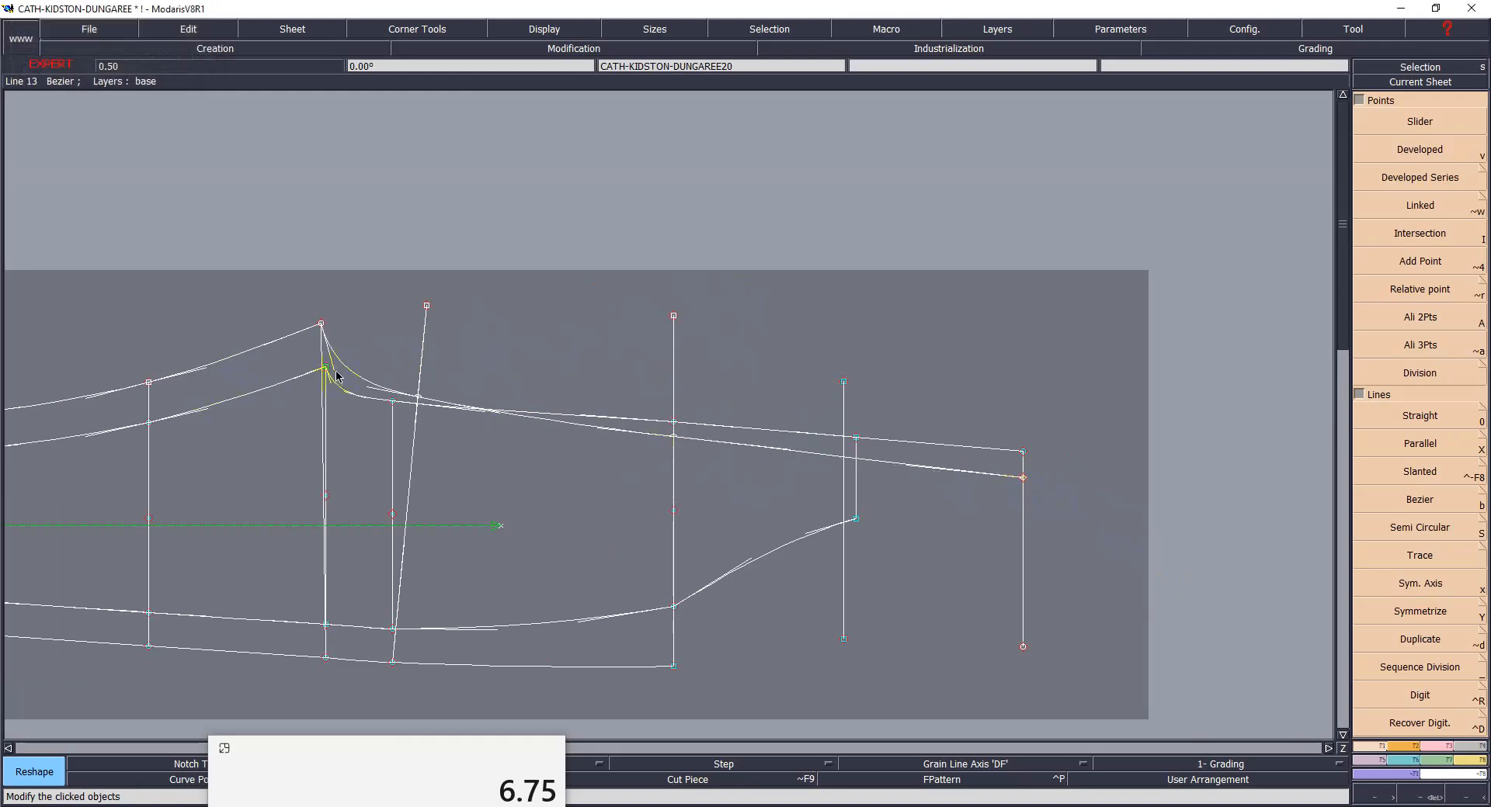
- Shift the back rise curve's waist point along the waist line to about 14.92 cm from the parallel curve
scroll(336, 372, up, 1)
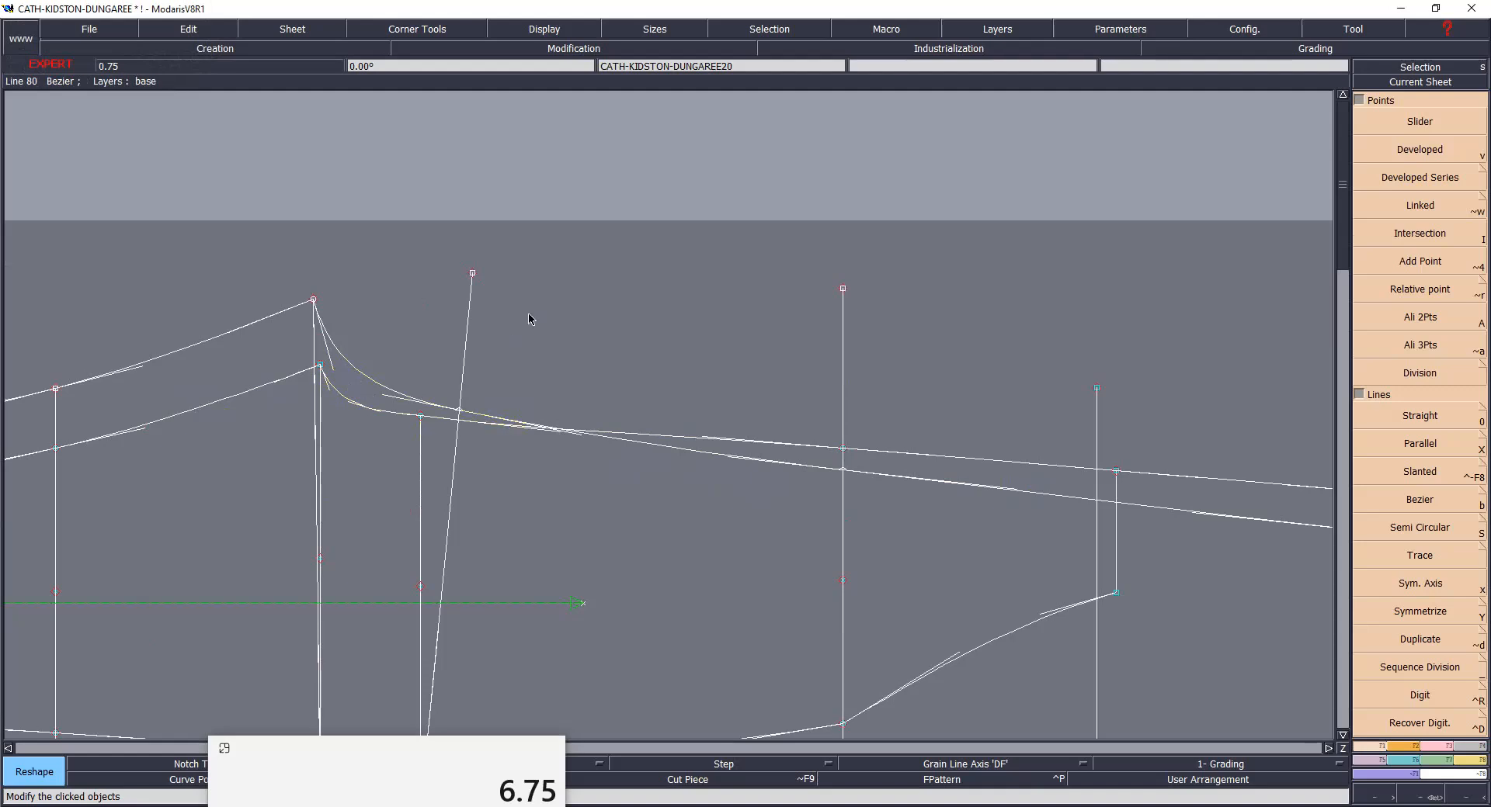
scroll(526, 319, down, 1)
scroll(501, 367, up, 1)
scroll(491, 367, up, 1)
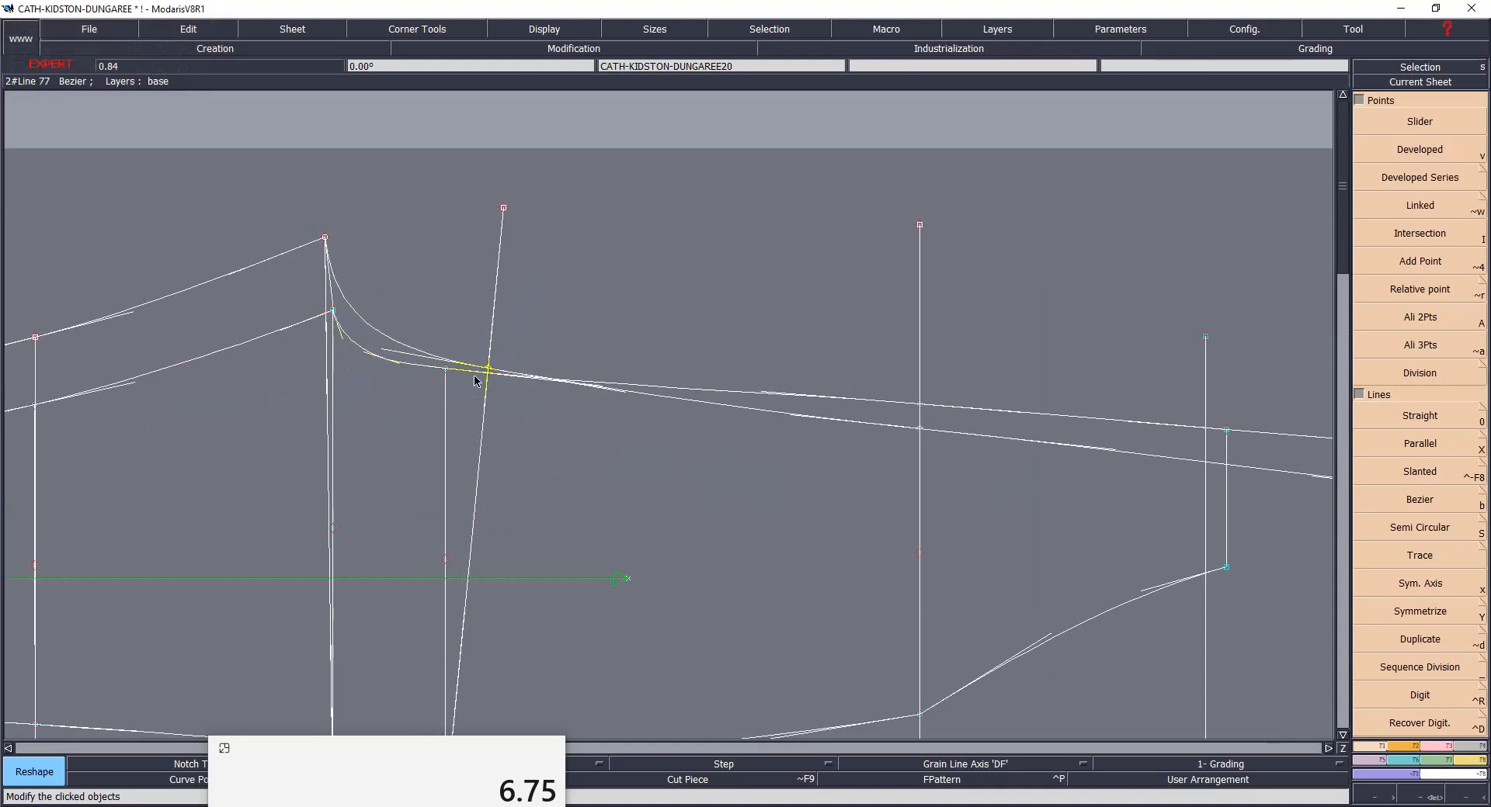
click(919, 432)
click(921, 428)
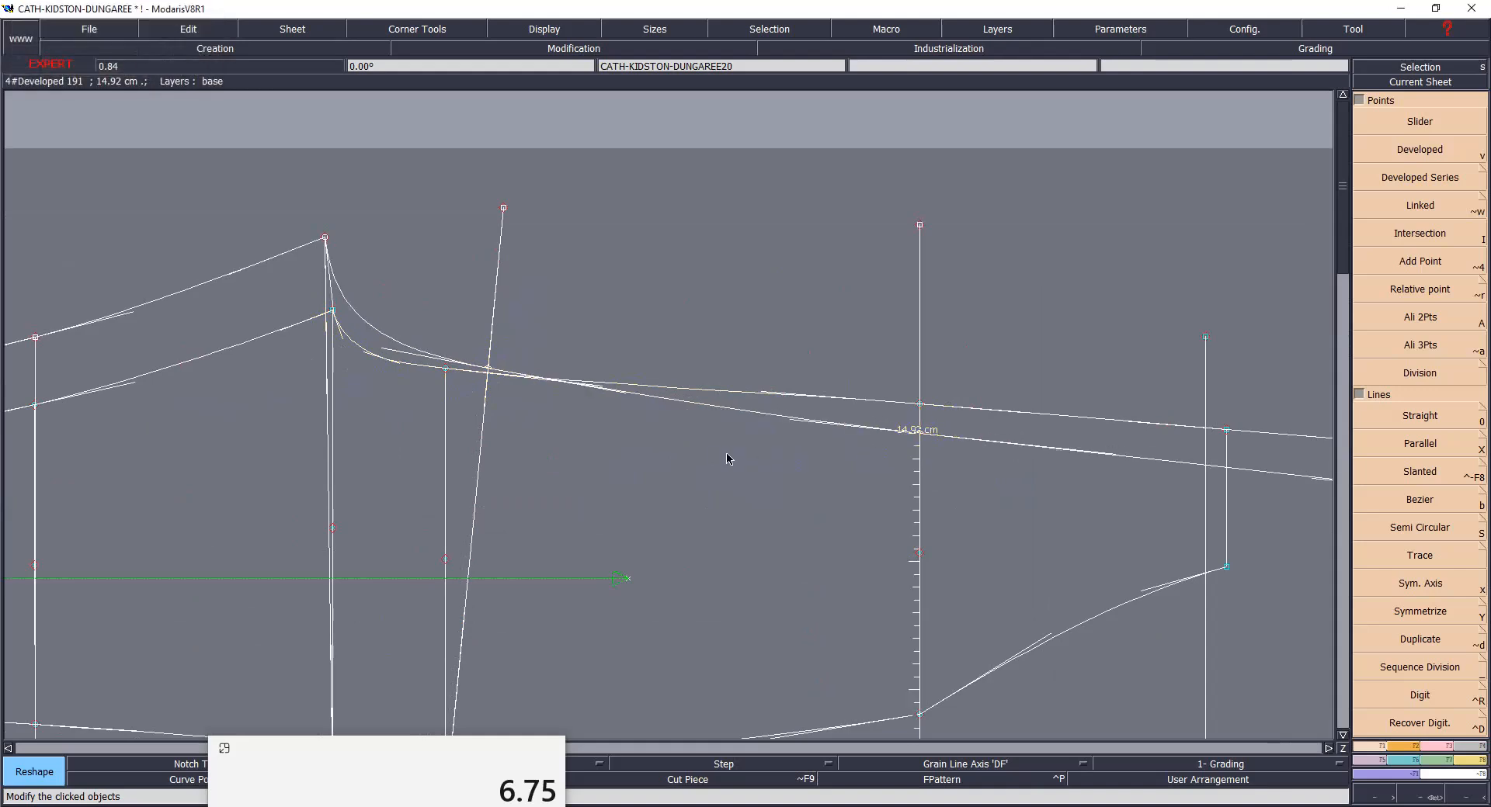
scroll(590, 458, down, 2)
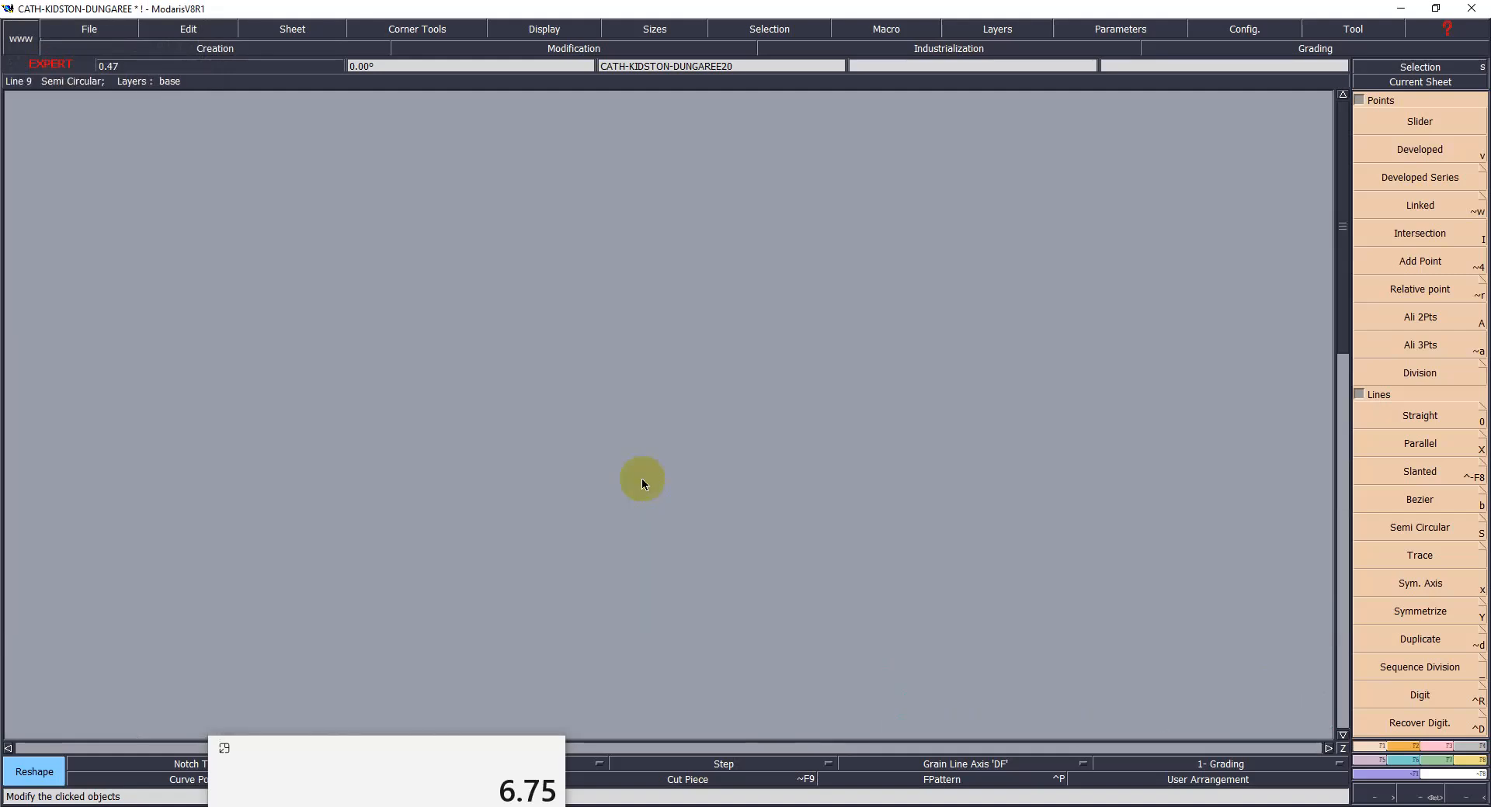
scroll(969, 438, up, 2)
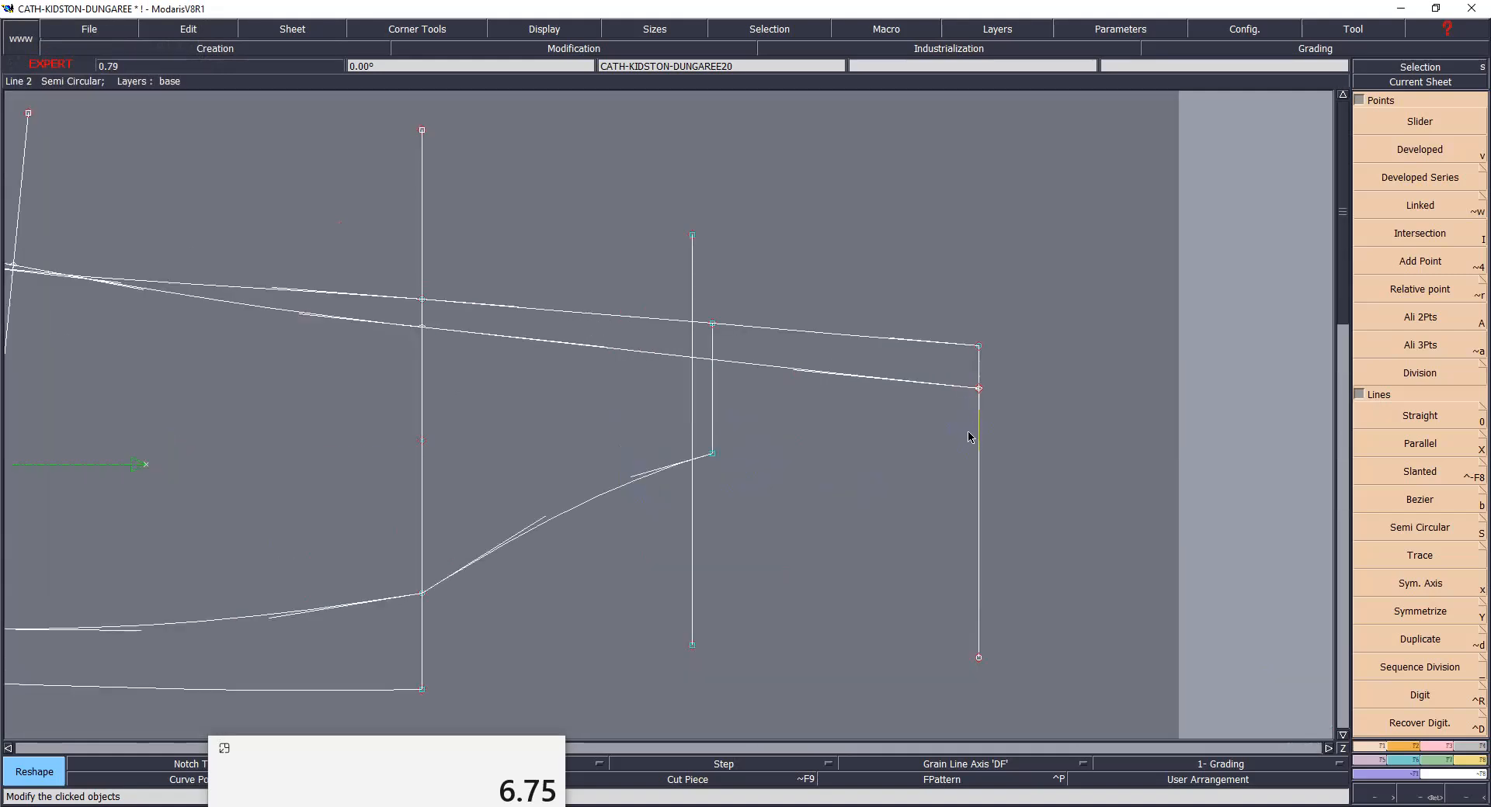
- Slide the back rise curve's end to about 10.8 cm from the bib top line's outer end, and refine its handles between hip and waist
drag(980, 390, 983, 400)
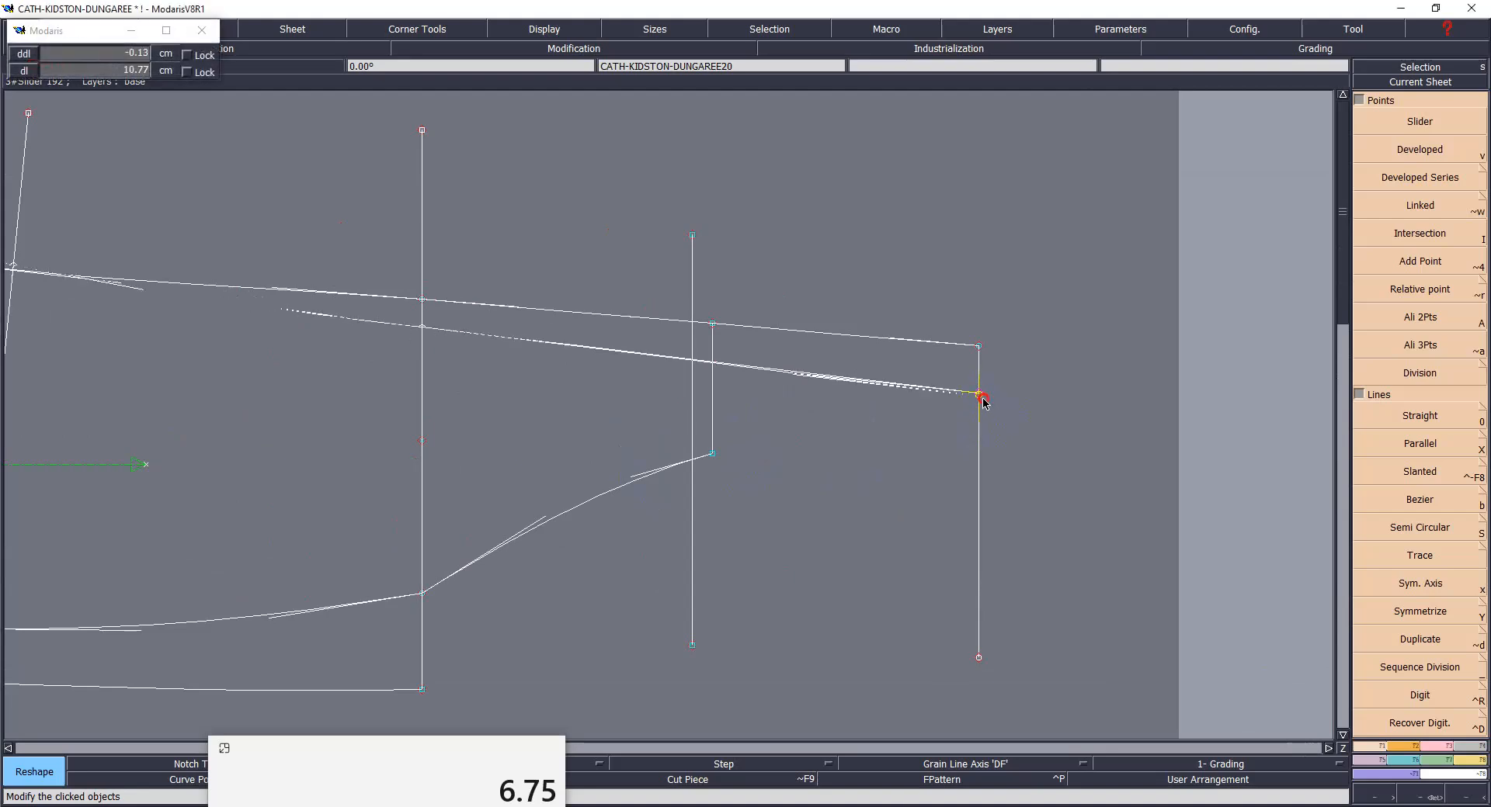
scroll(1072, 429, down, 3)
scroll(606, 414, up, 2)
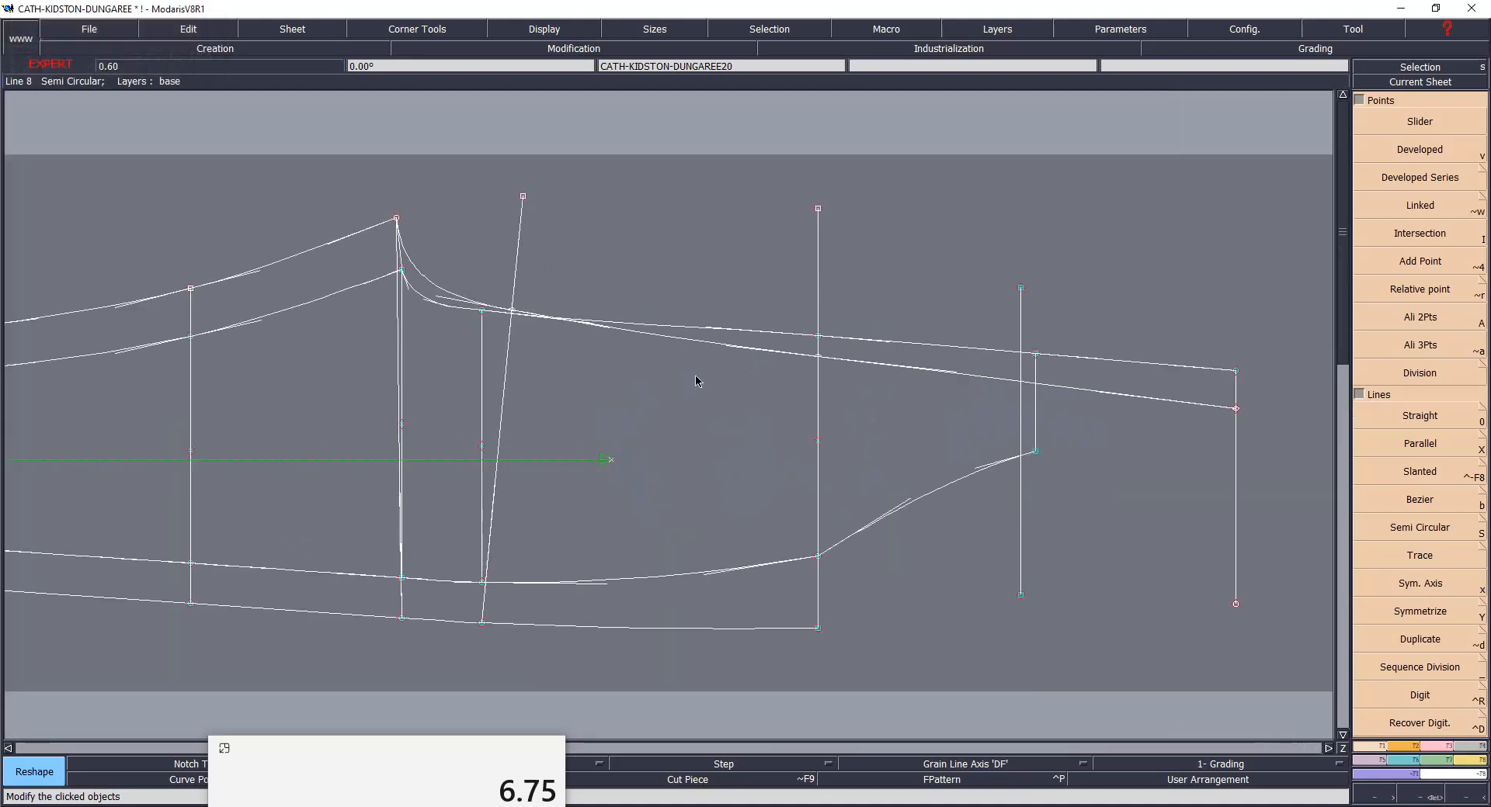
click(743, 354)
drag(725, 350, 709, 346)
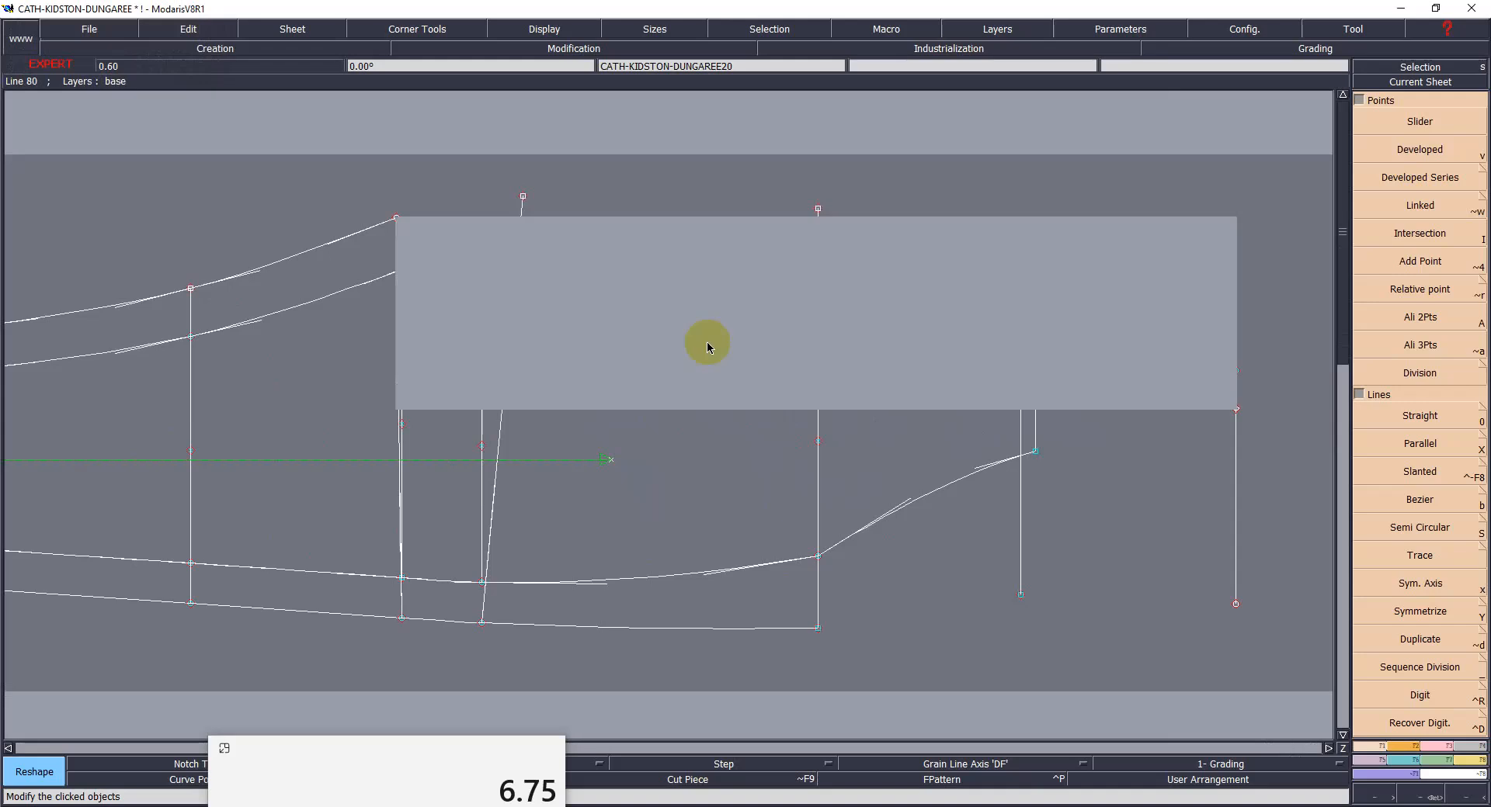
click(513, 311)
click(516, 312)
- Smooth the back inseam between knee and crotch by adjusting its curve handle, and save the model
scroll(592, 280, down, 2)
scroll(418, 281, up, 4)
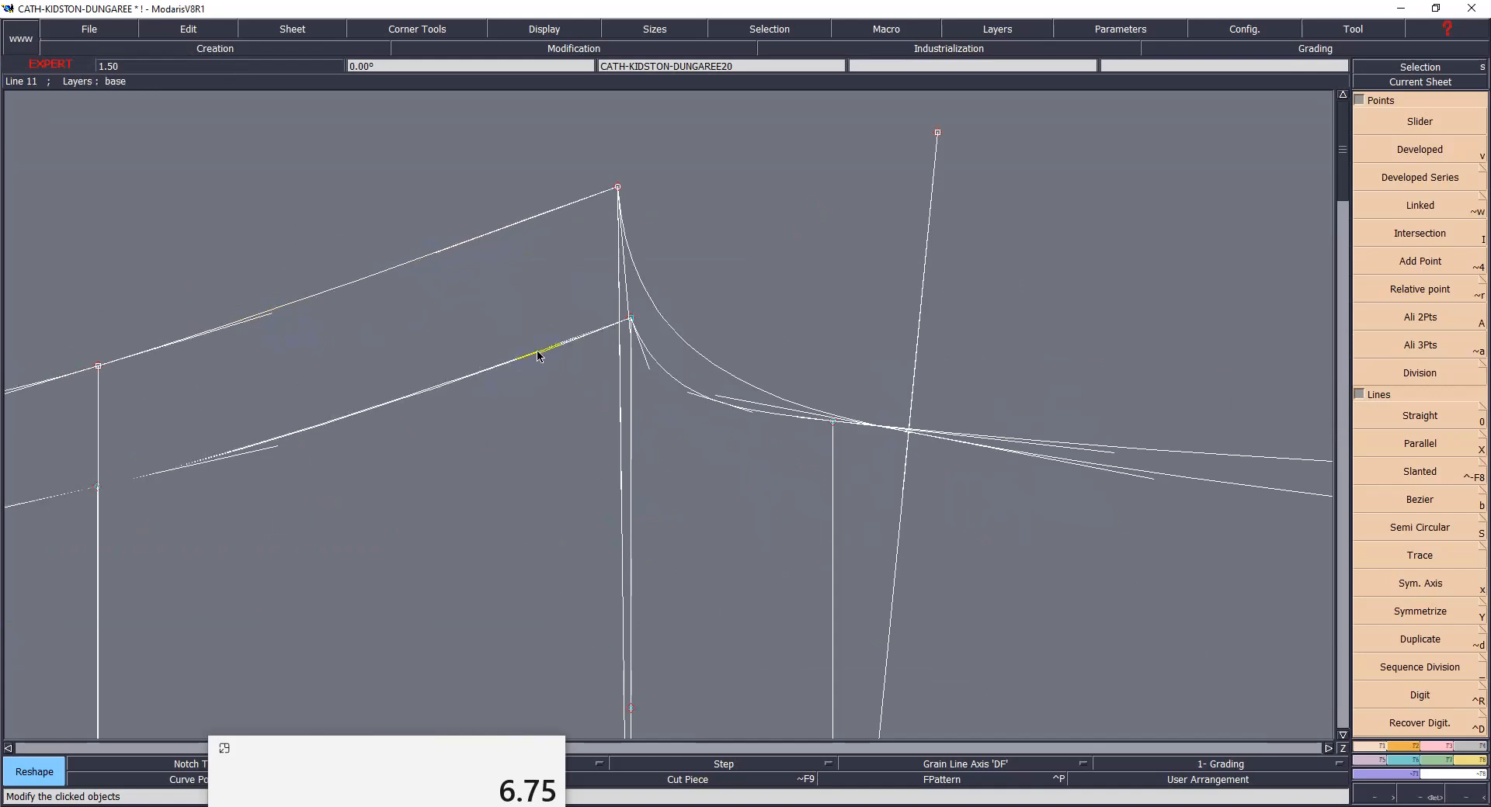
scroll(525, 339, down, 2)
scroll(466, 355, up, 1)
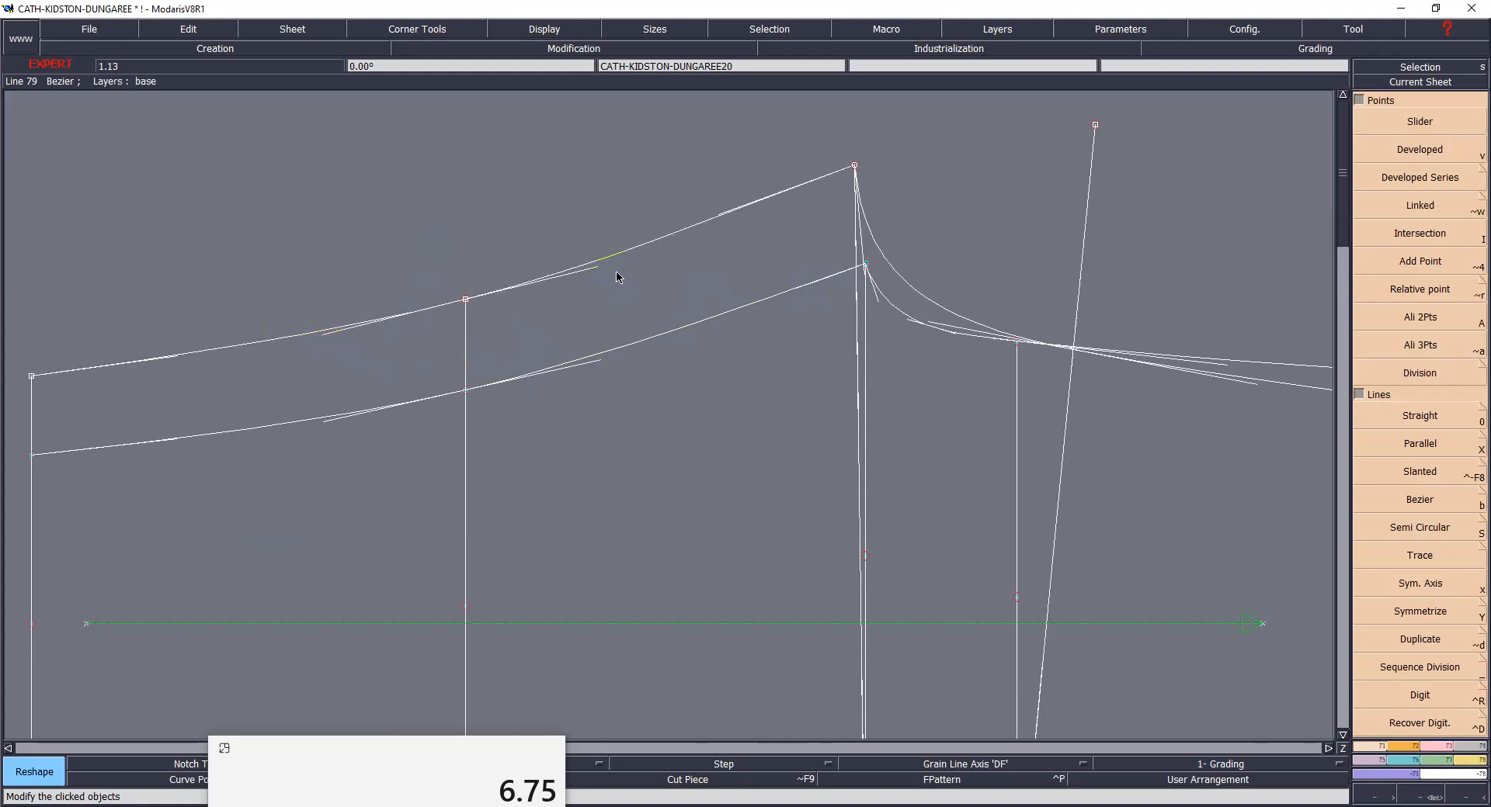
click(714, 217)
click(713, 218)
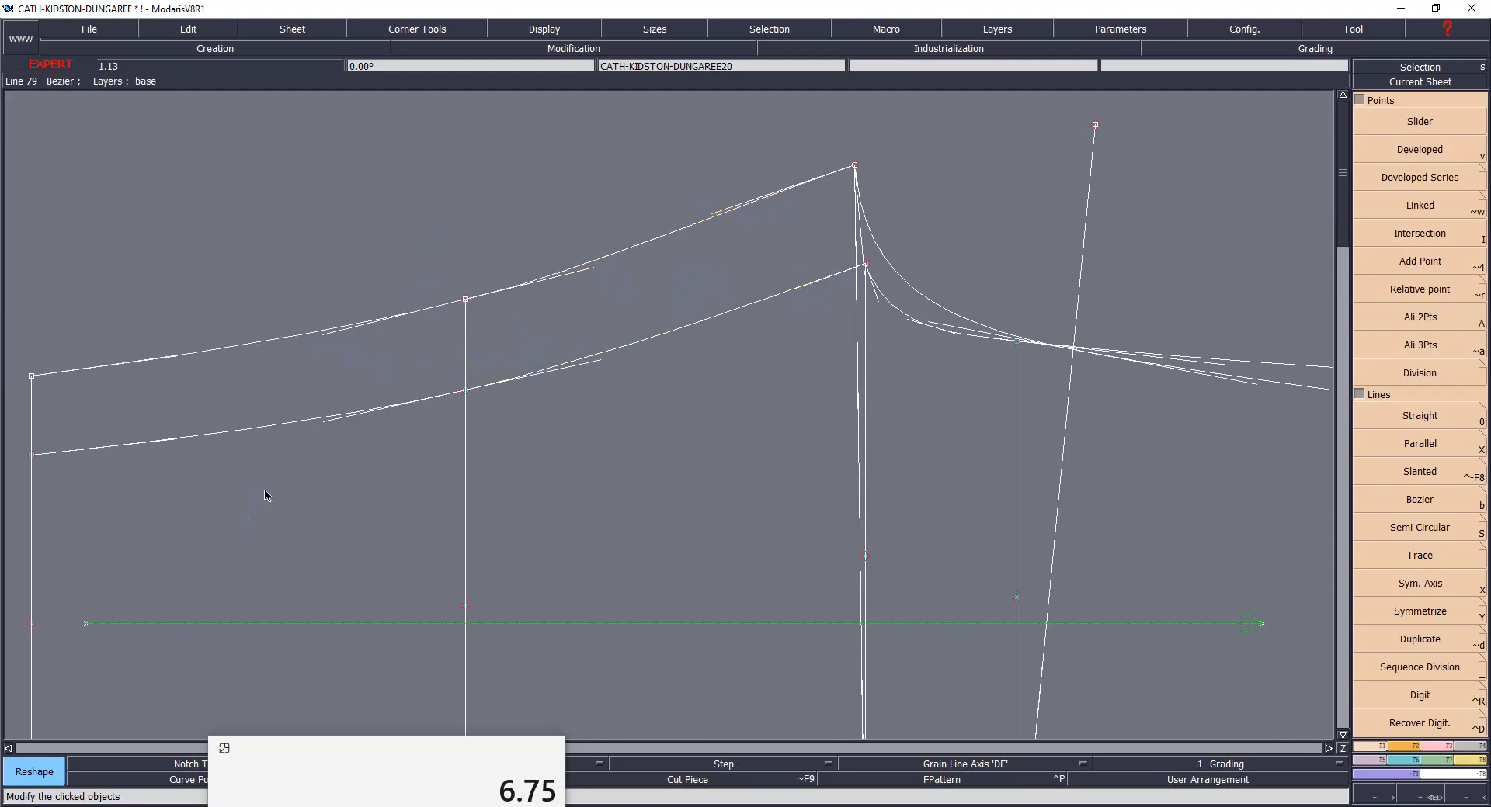
scroll(430, 413, down, 3)
scroll(590, 420, up, 2)
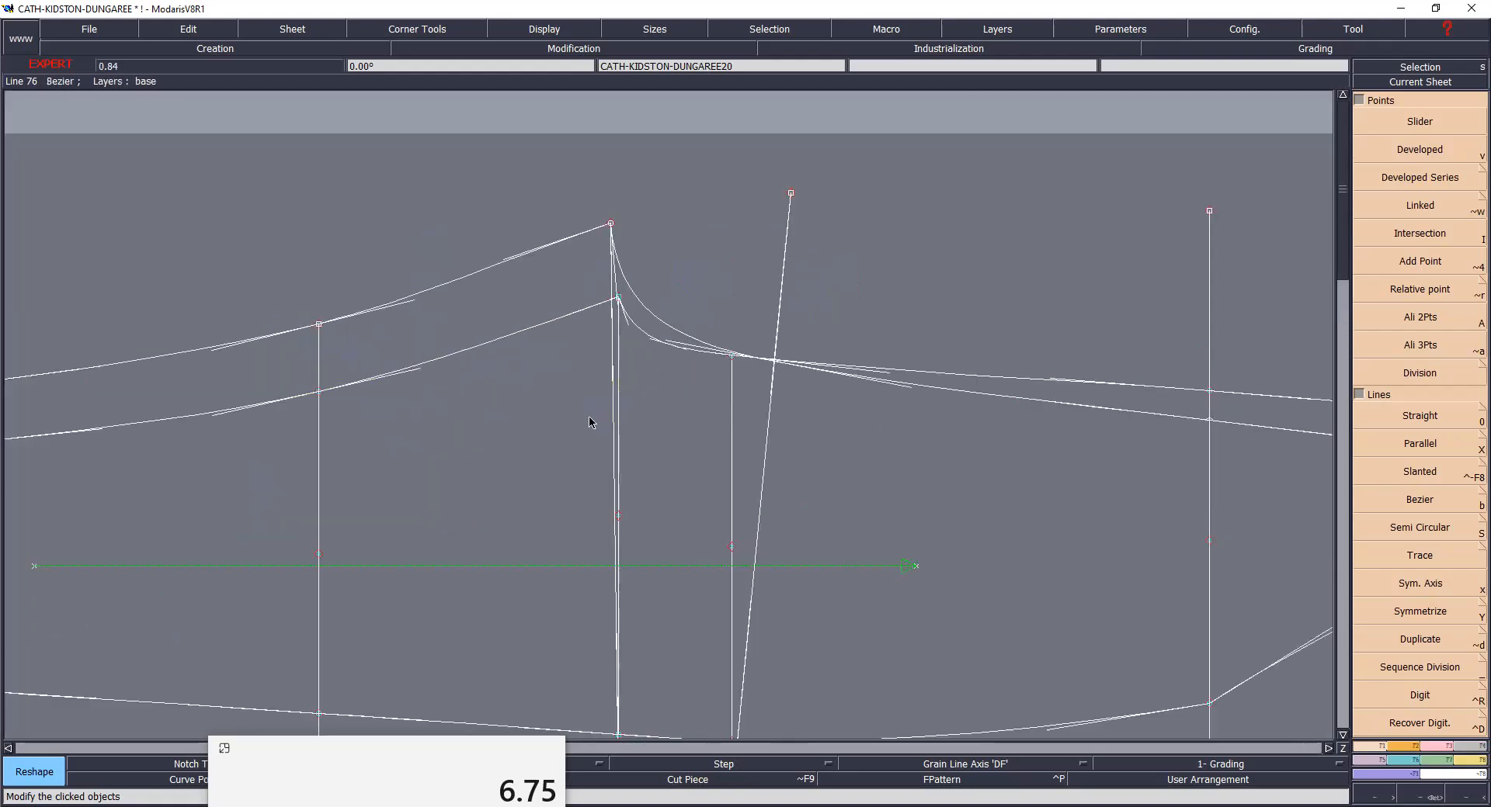
key(ctrl+s)
click(631, 503)
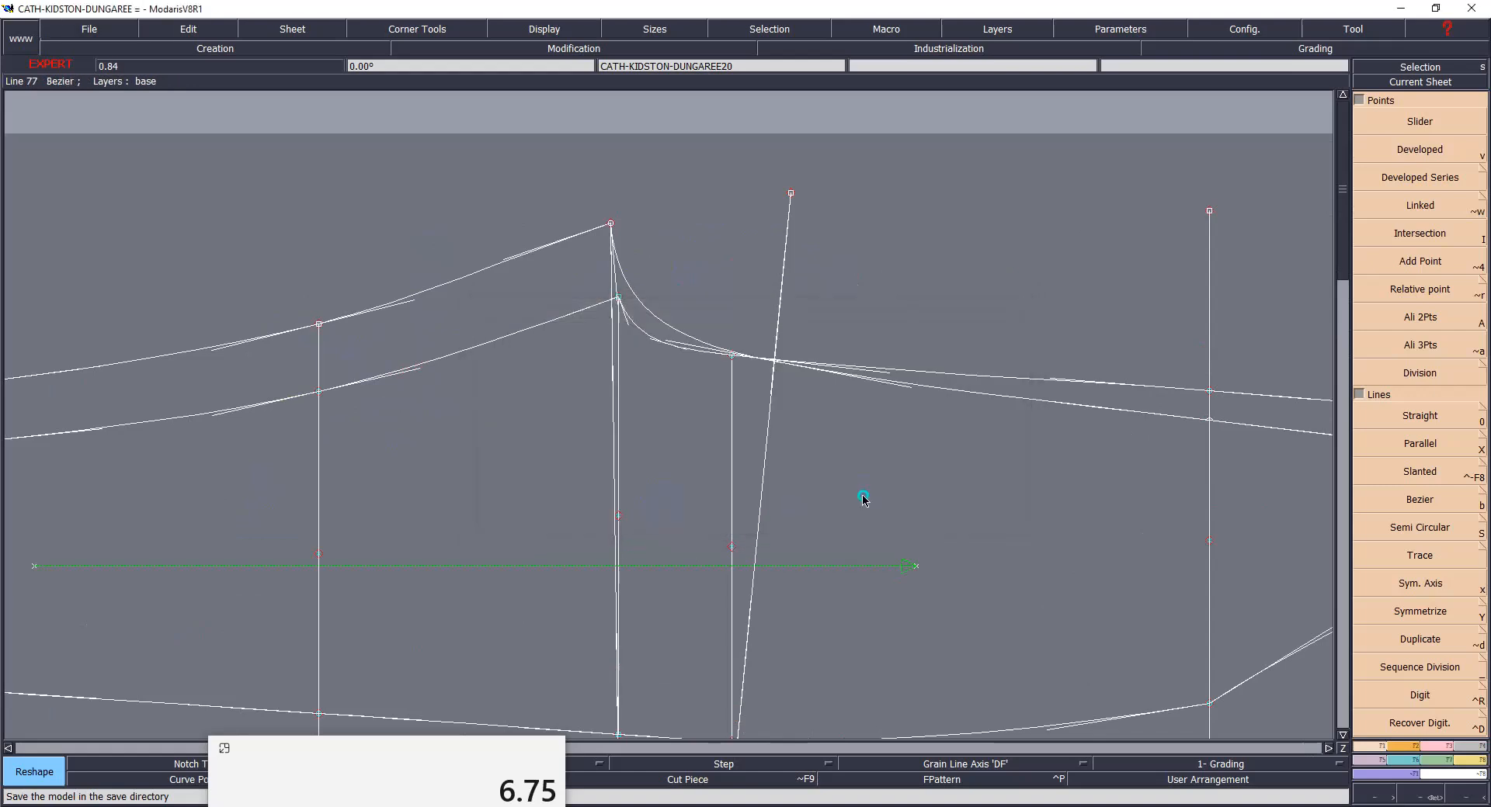
- Hide the curve handles and insert points where the back rise crosses the slanted hip line and the waist line
key(F11)
scroll(590, 380, down, 3)
scroll(632, 422, up, 2)
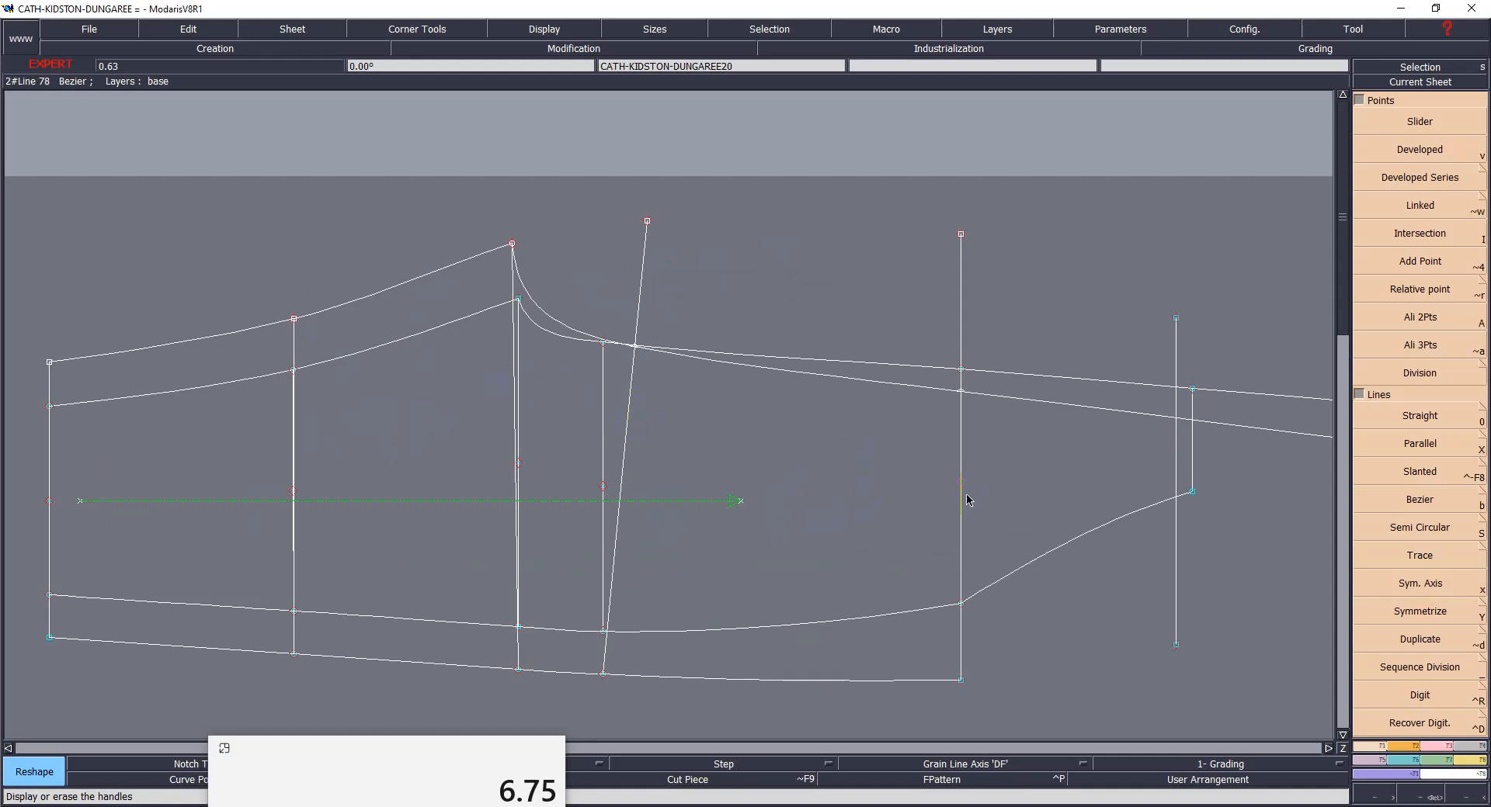
key(i)
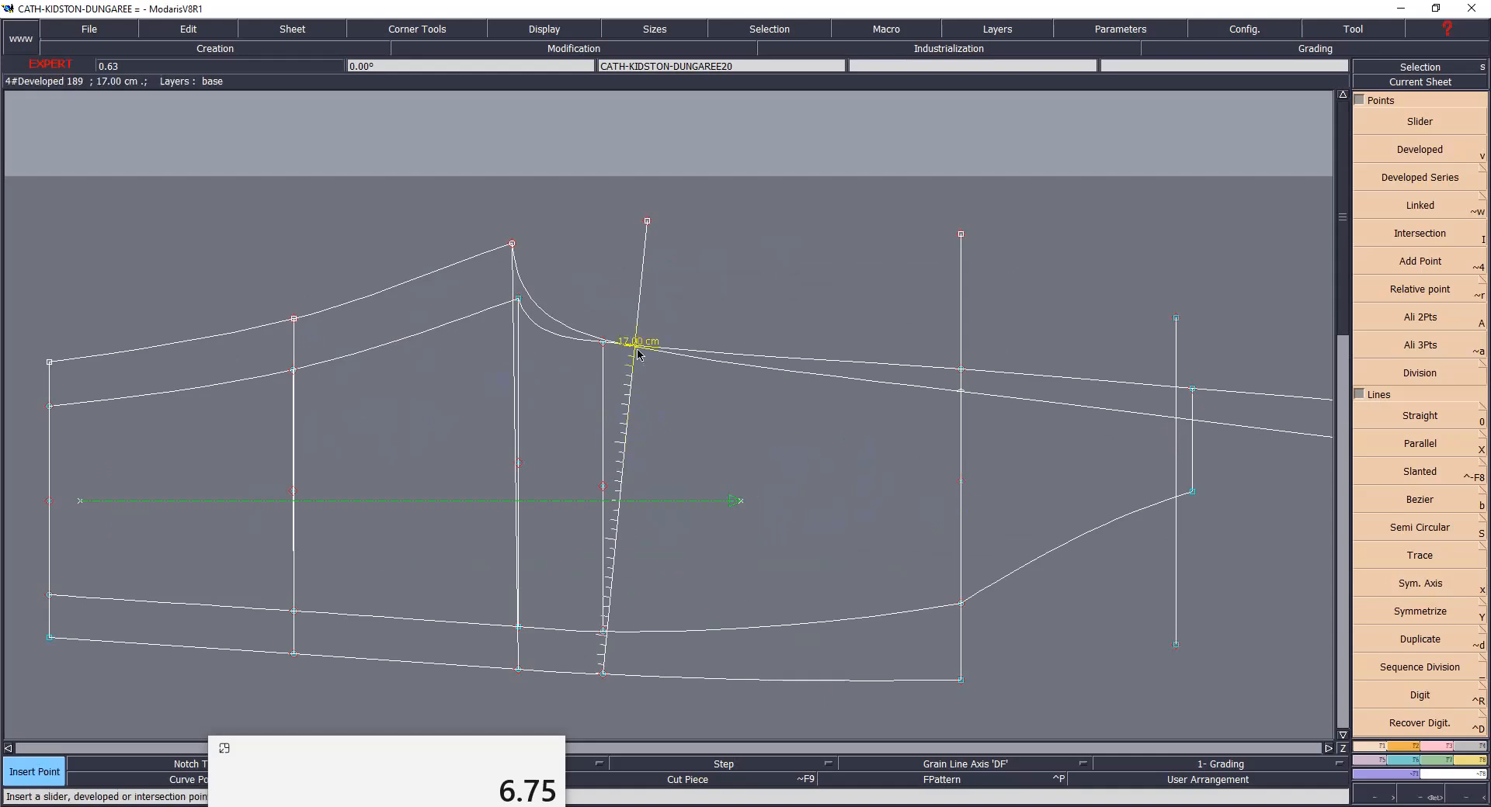
click(635, 346)
click(963, 392)
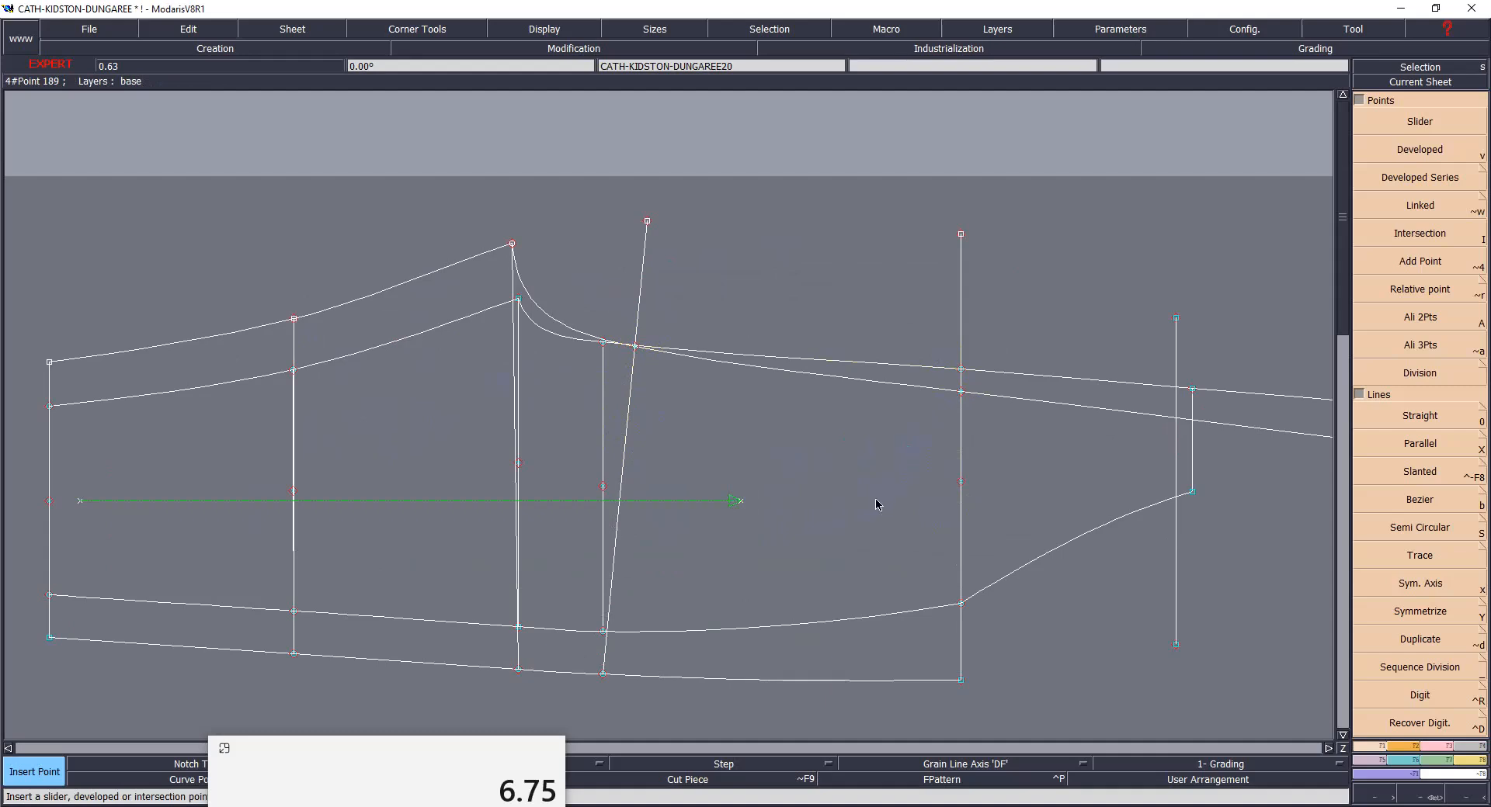
- Delete the ends of the hip and waist lines that extend beyond the back rise, and save the model
key(Delete)
click(648, 222)
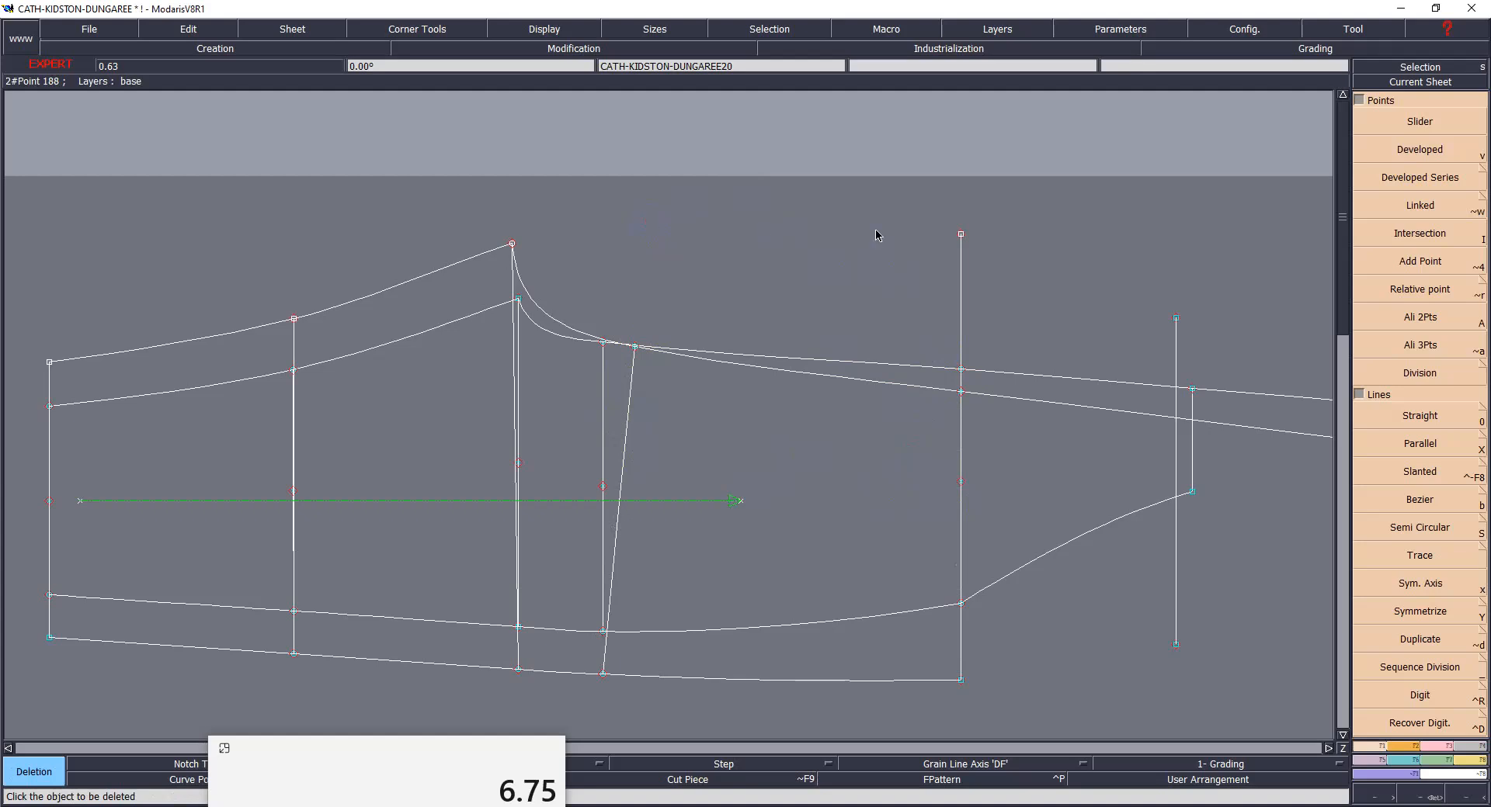
click(967, 242)
key(ctrl+s)
click(657, 493)
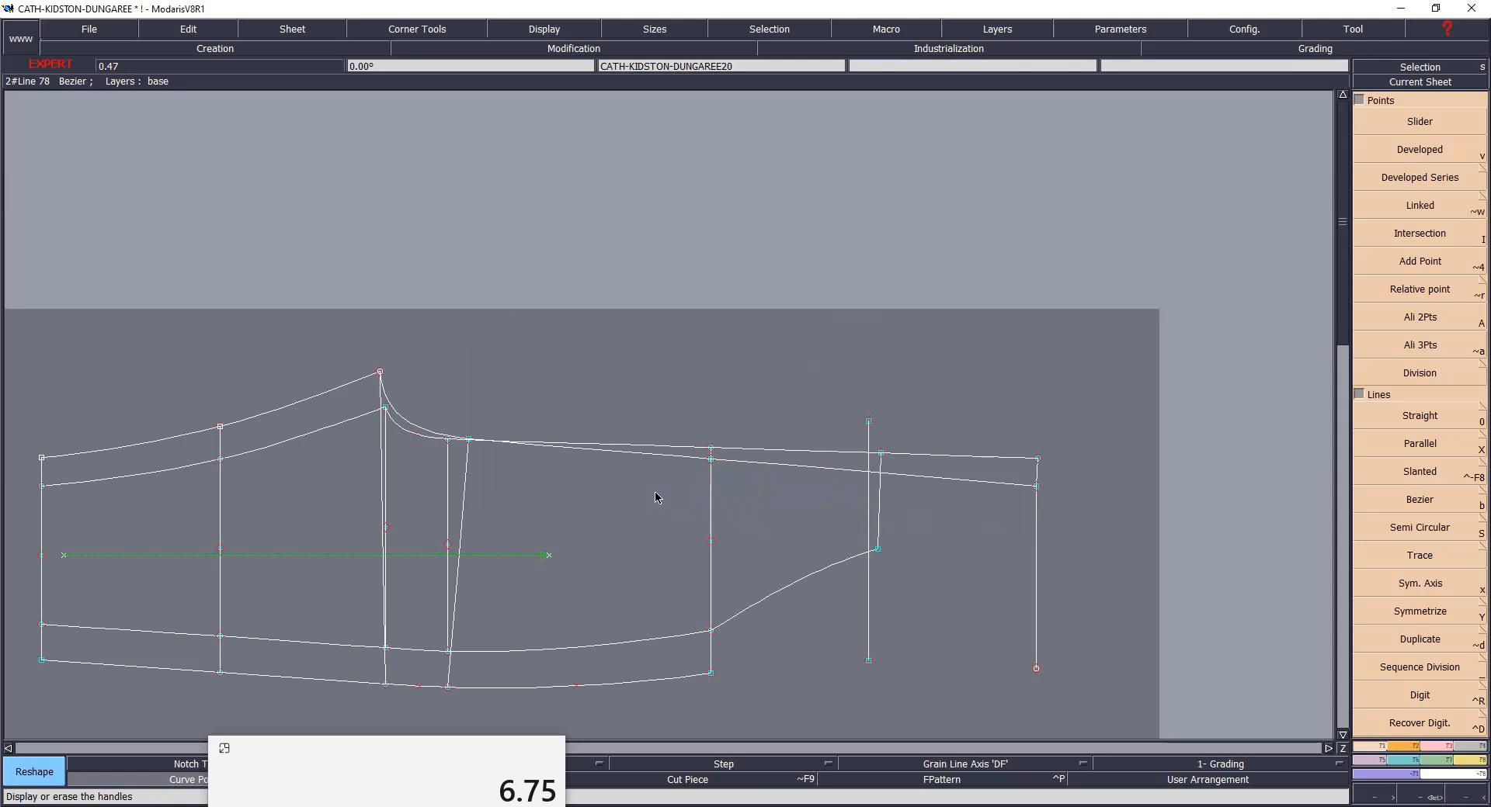
- Apply the open model's directory to all access paths and save the model
key(ctrl+a)
click(1078, 35)
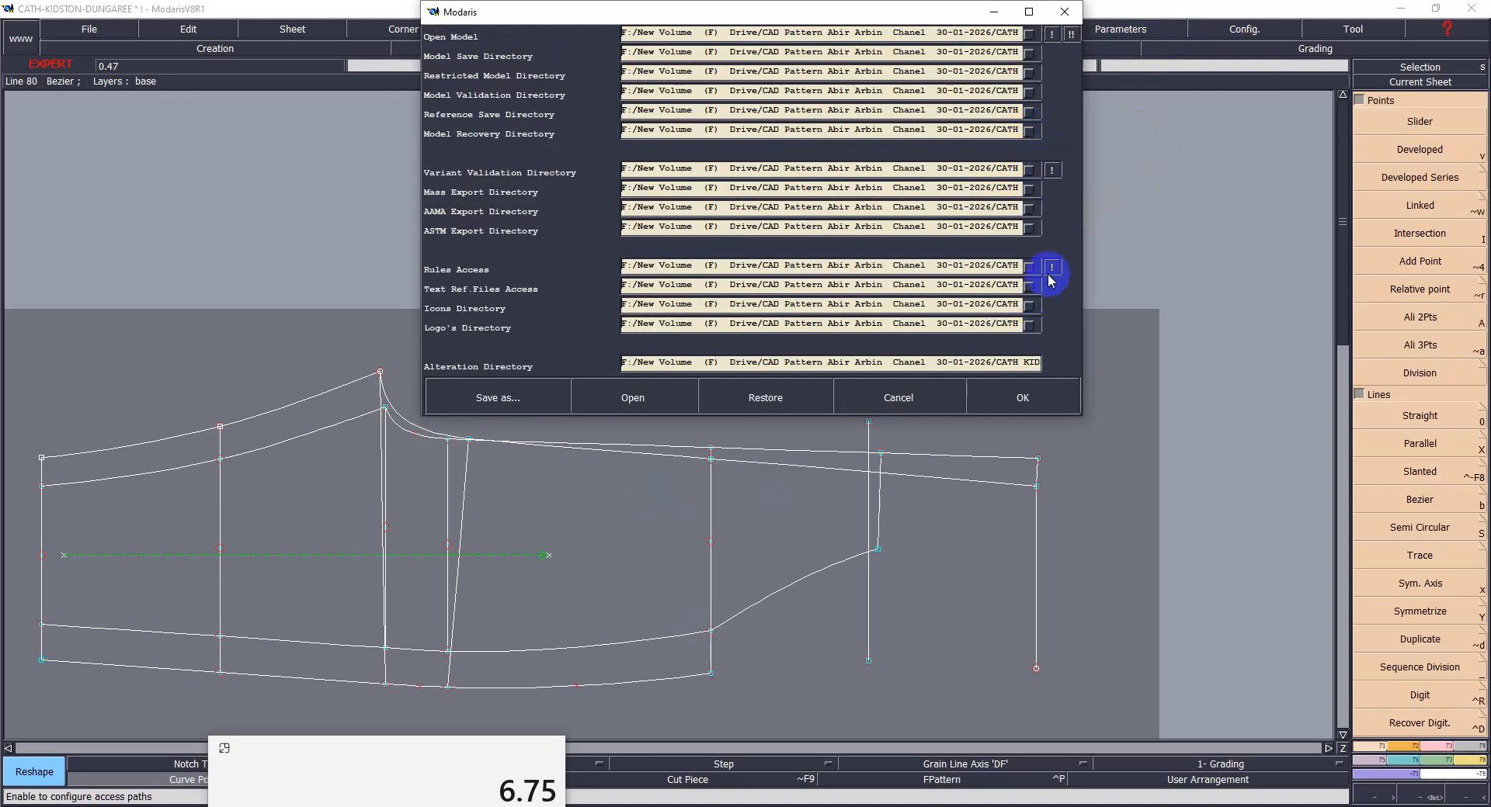
click(1037, 394)
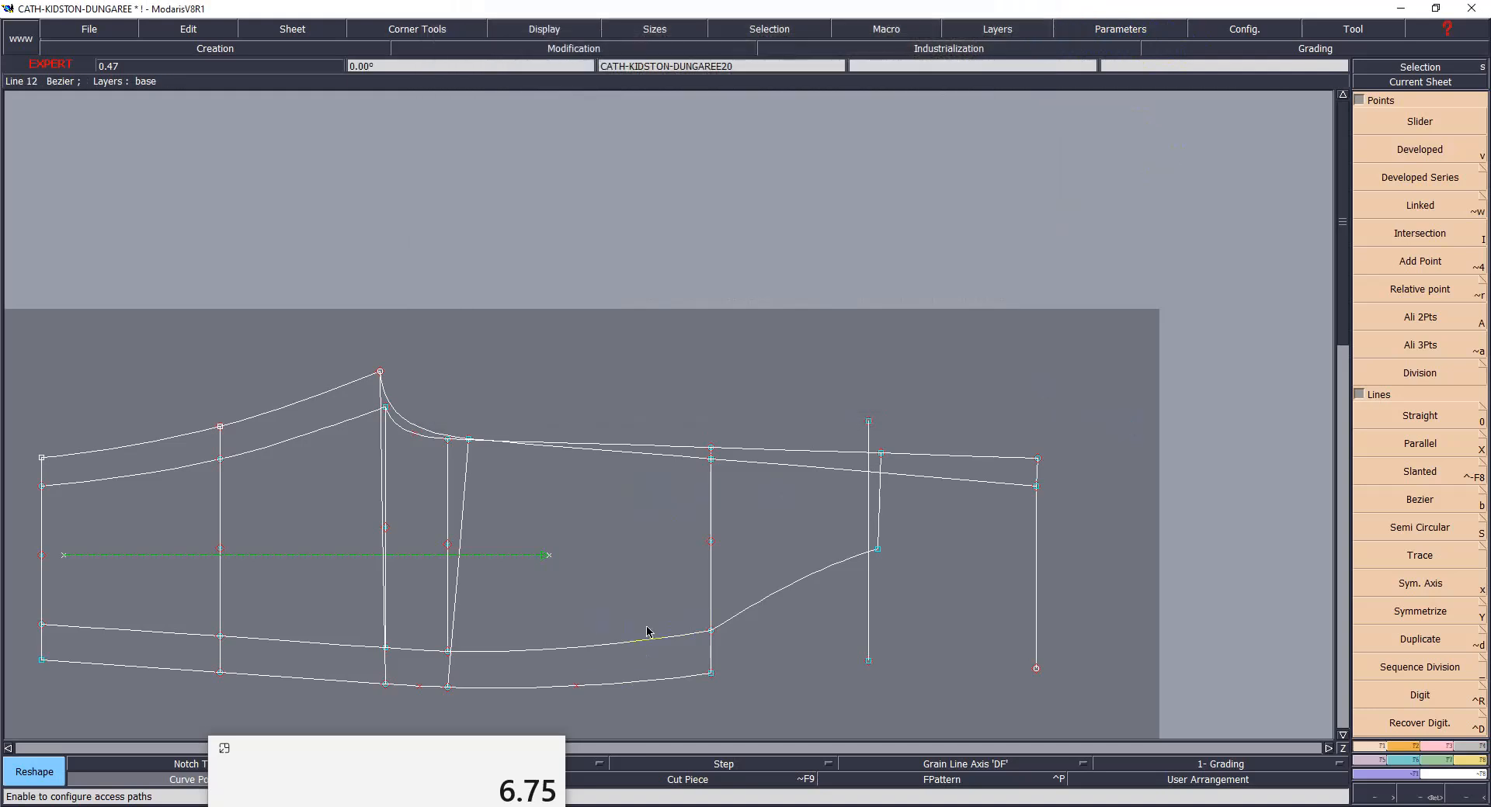
key(ctrl+s)
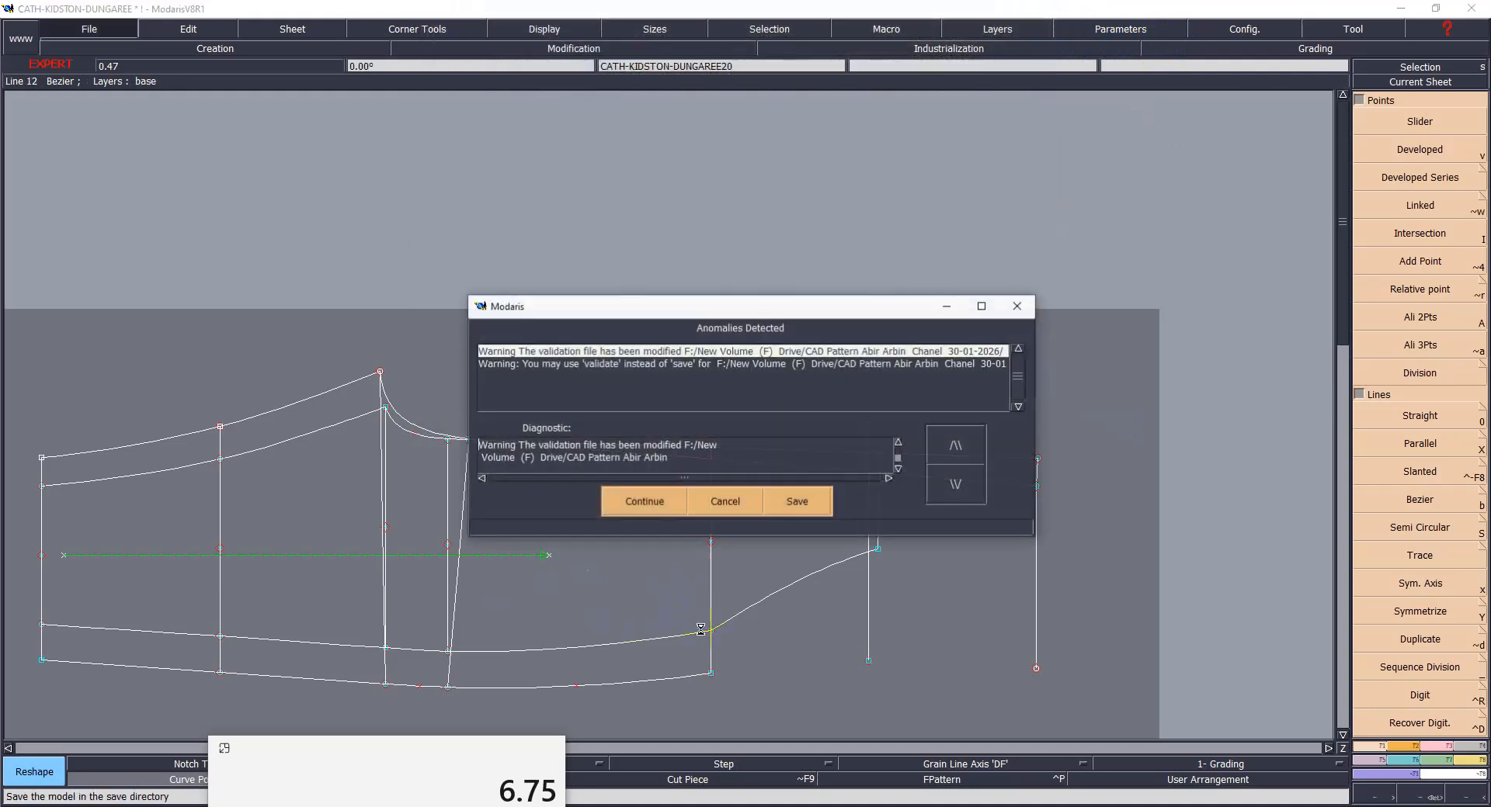
click(625, 496)
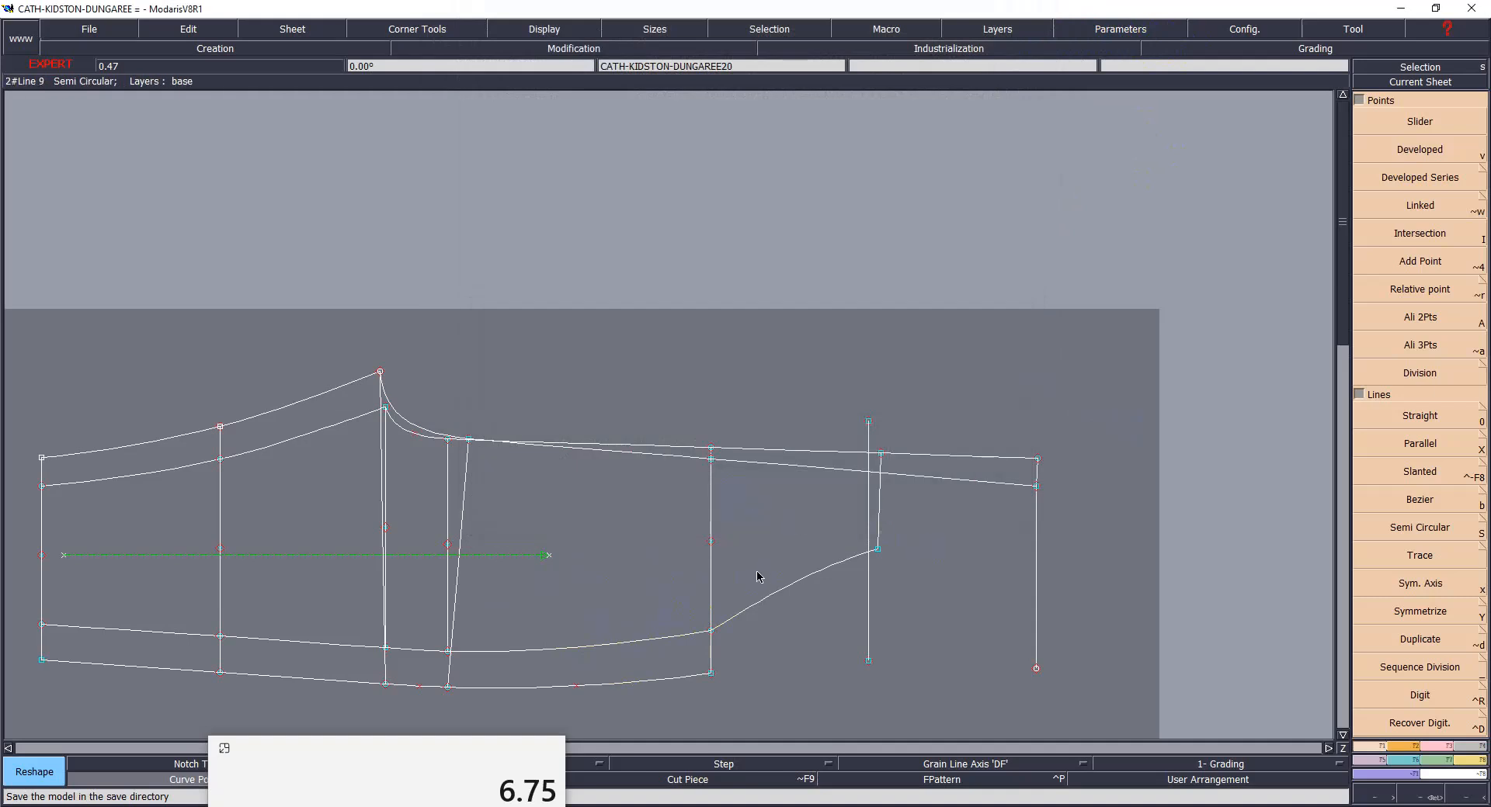
- Try rotating the sheet by two points so the front centre line from waist to bib top lies horizontal, and restore the 0° orientation
key(F2)
click(1436, 521)
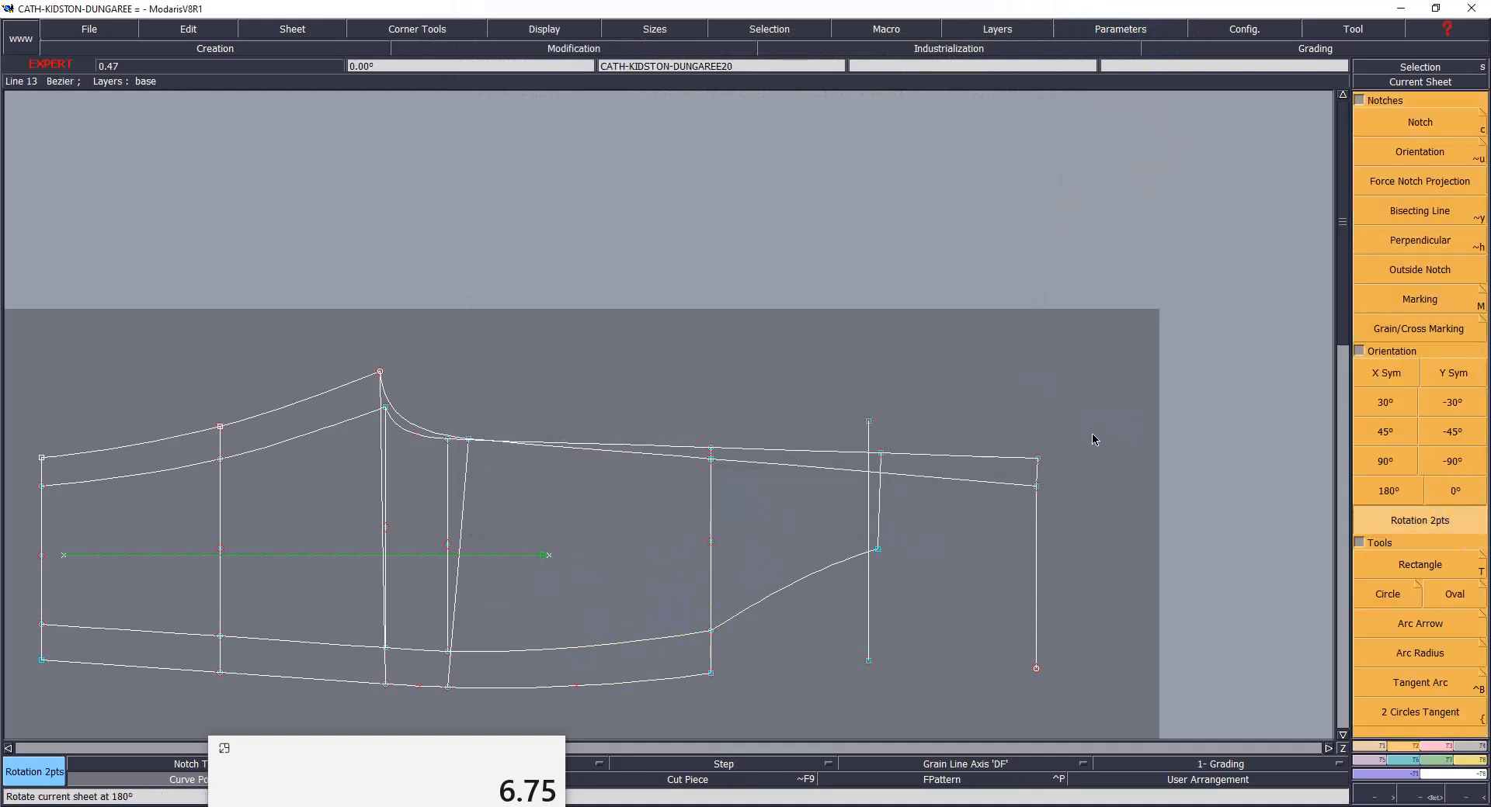
click(710, 450)
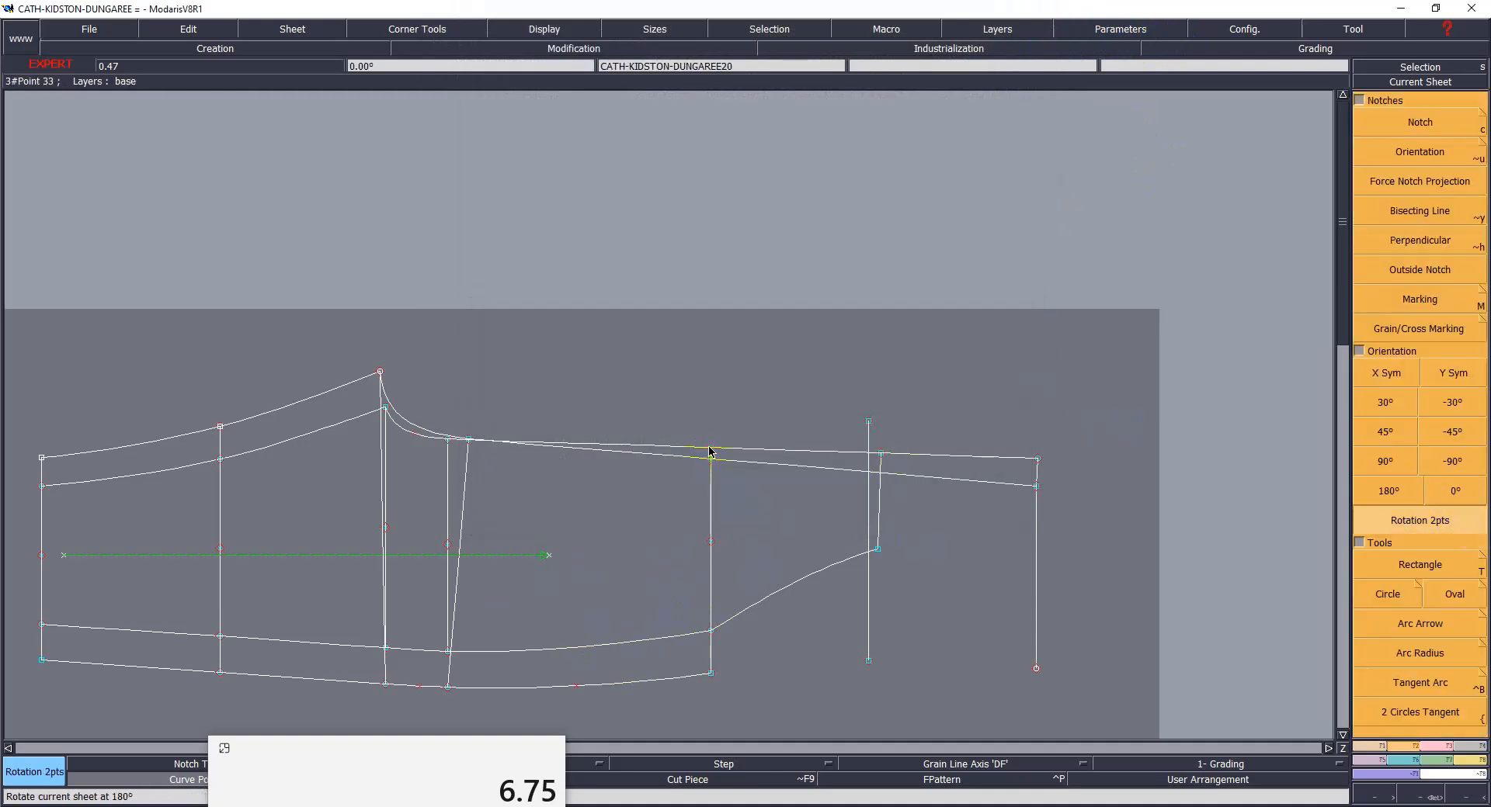
click(1039, 460)
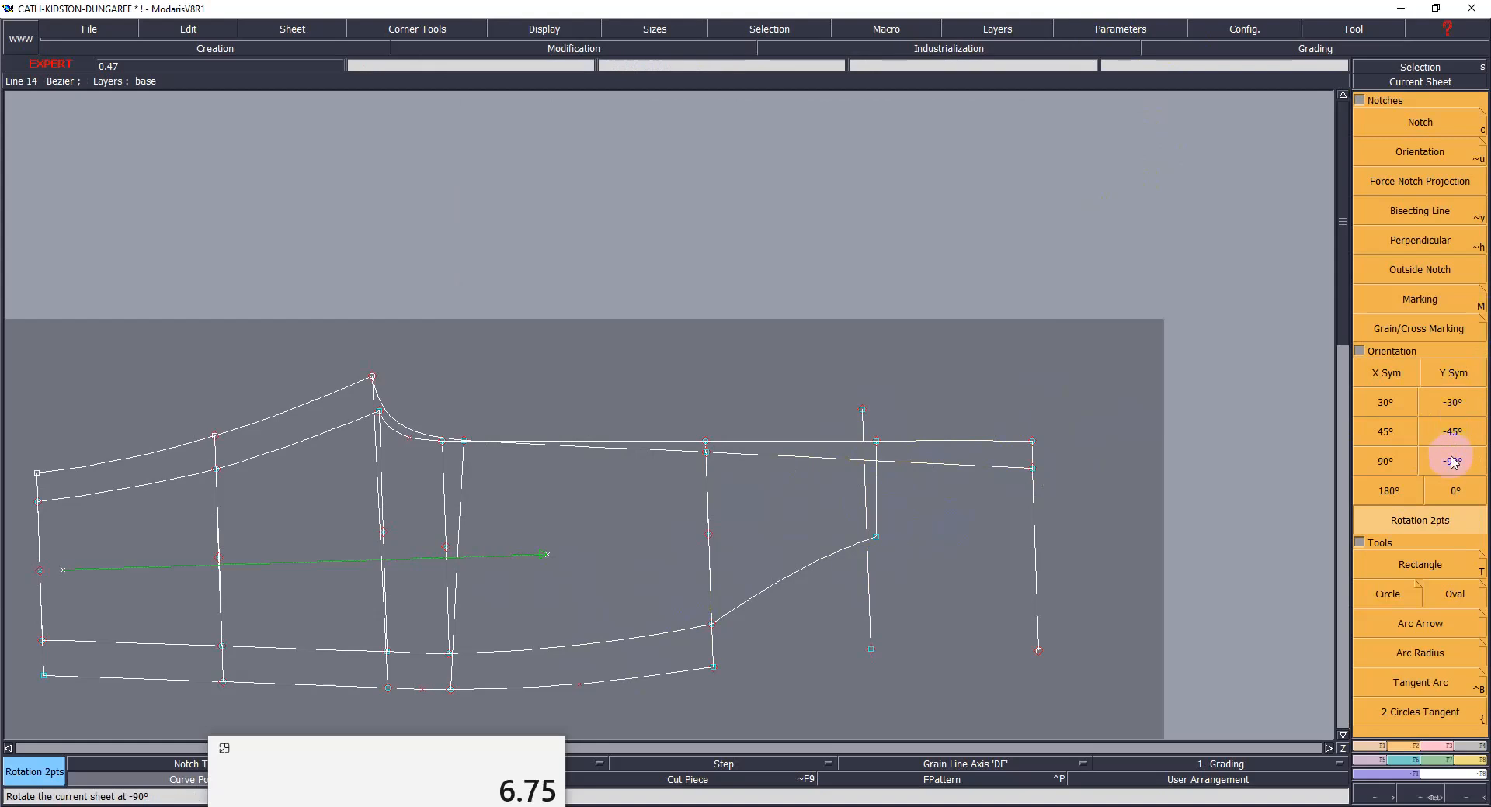
click(1455, 491)
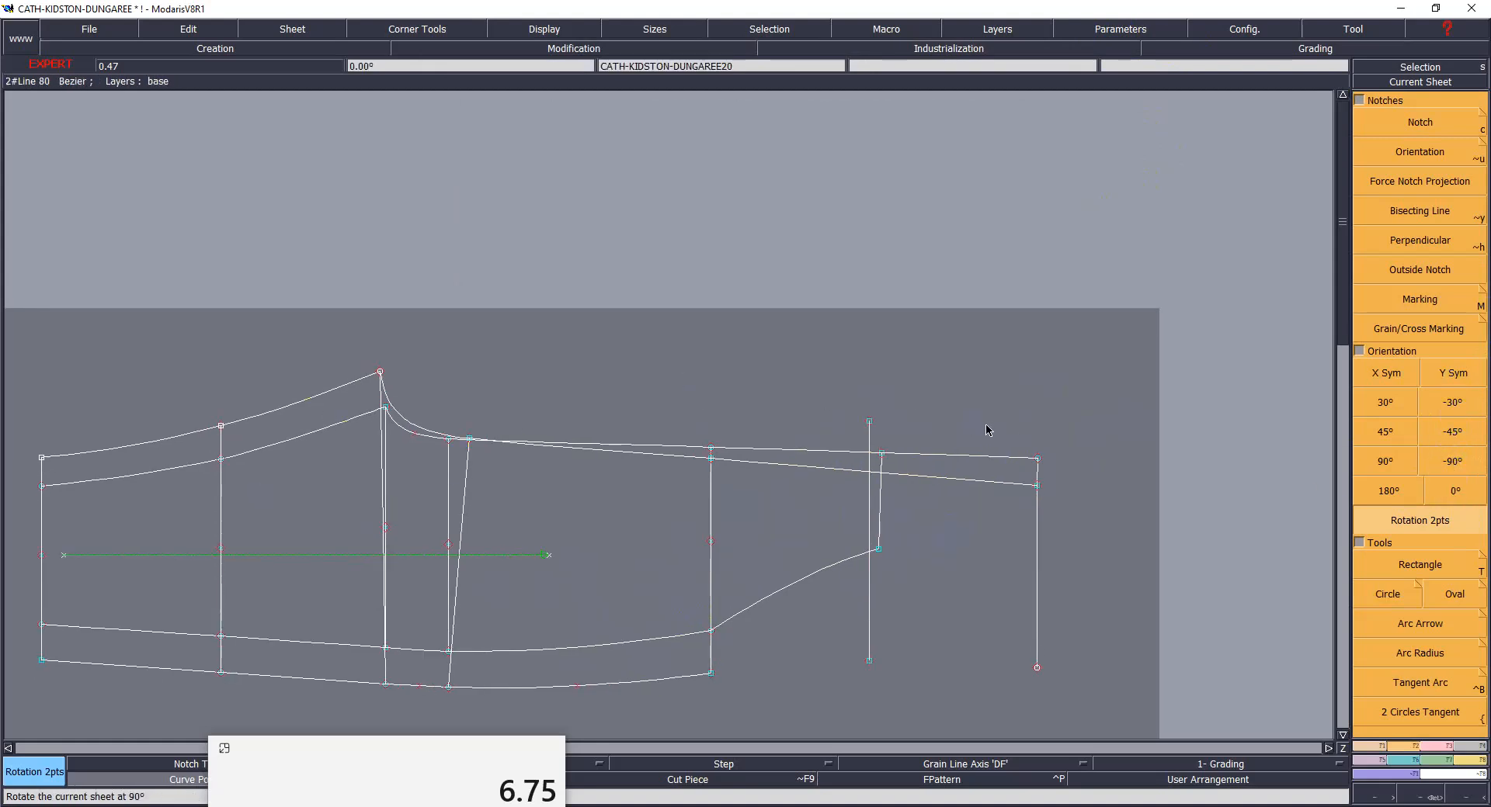
- Insert a point where the back bib's top line crosses the back rise, and delete the line's excess end beyond it
scroll(931, 520, up, 2)
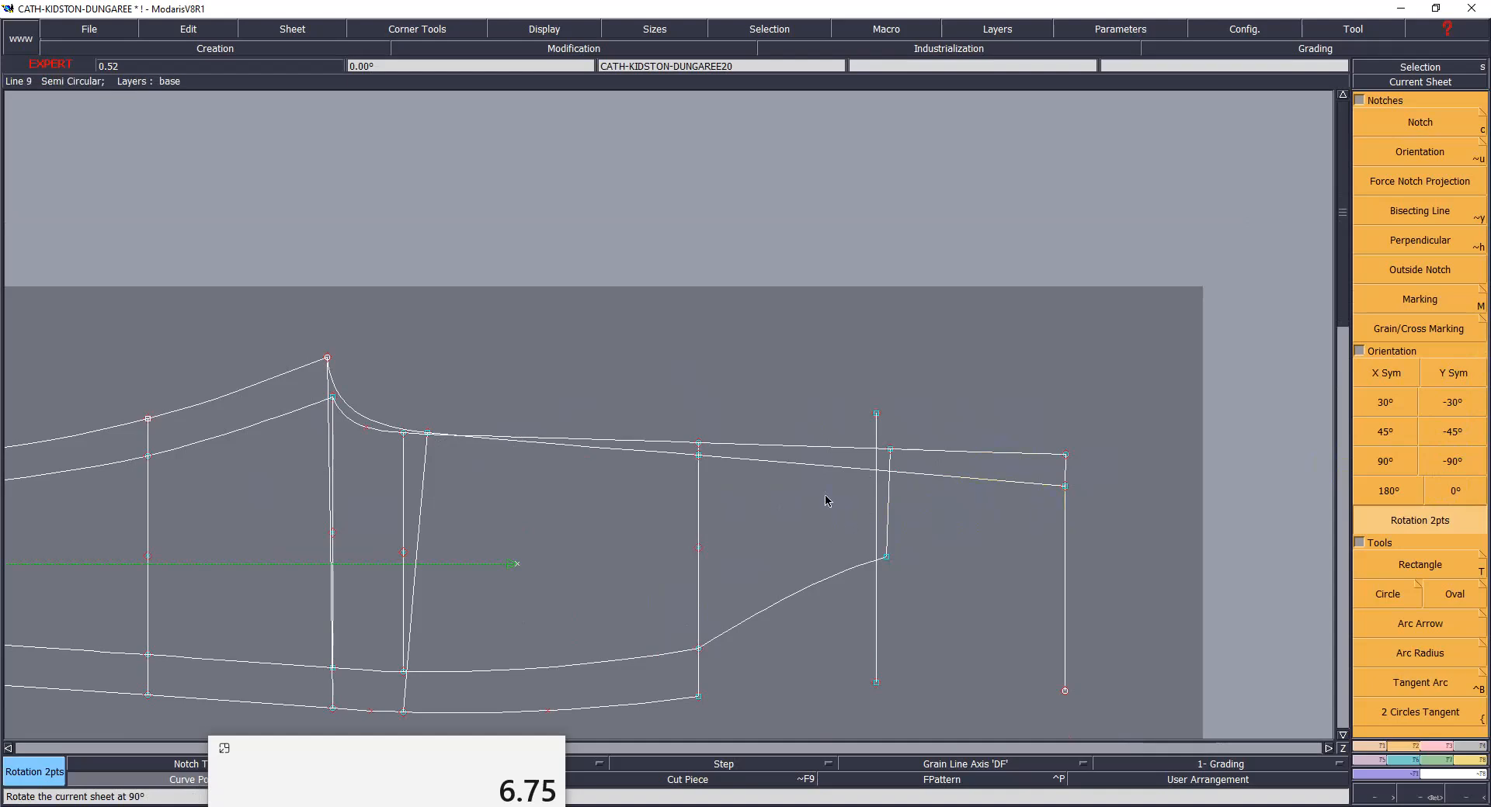
key(i)
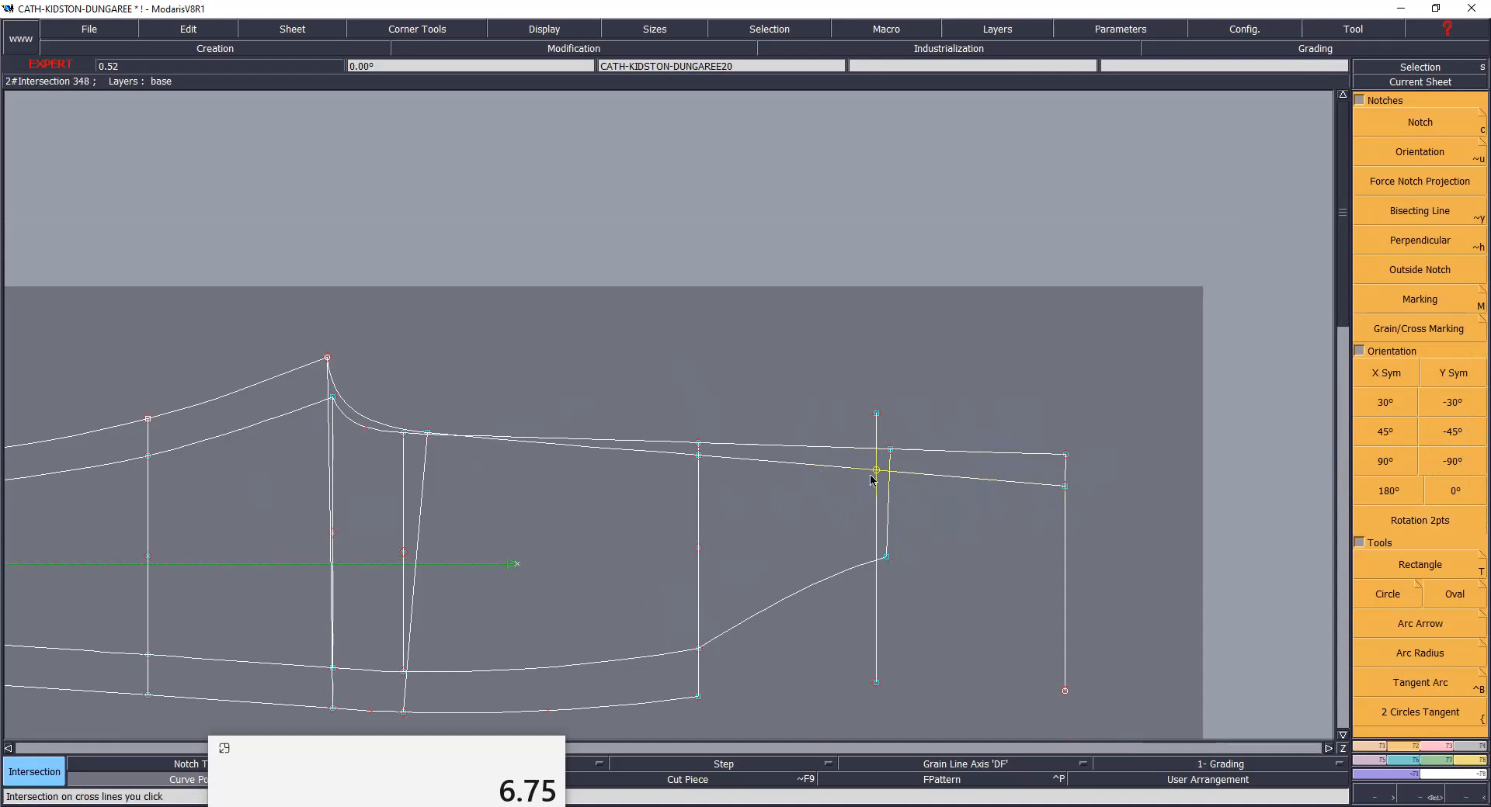
key(shift+i)
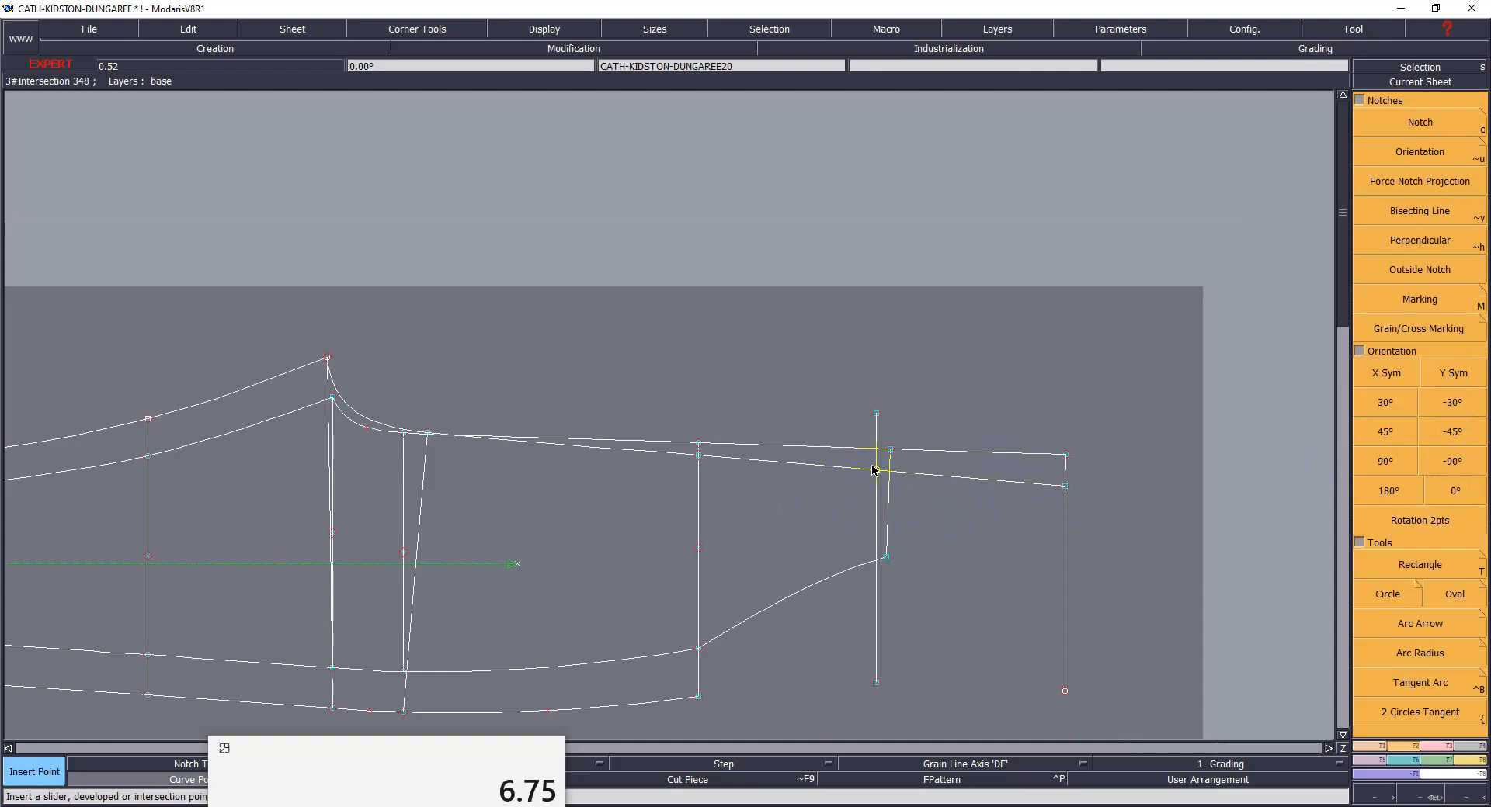
click(876, 471)
key(Delete)
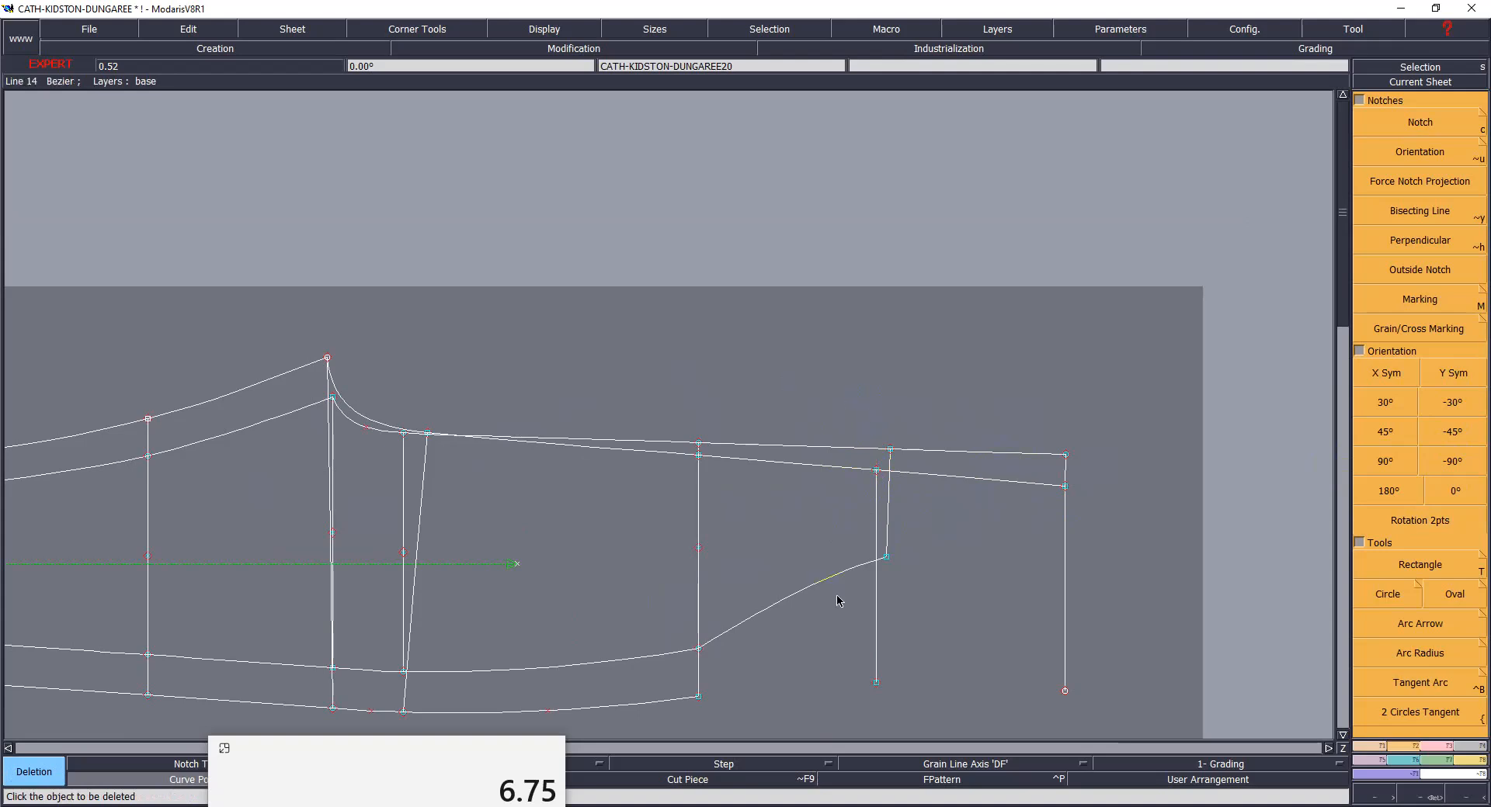
- Check the back bib width in the measurement chart and place a developed point 4 cm from the back rise along the back bib's top line
key(d)
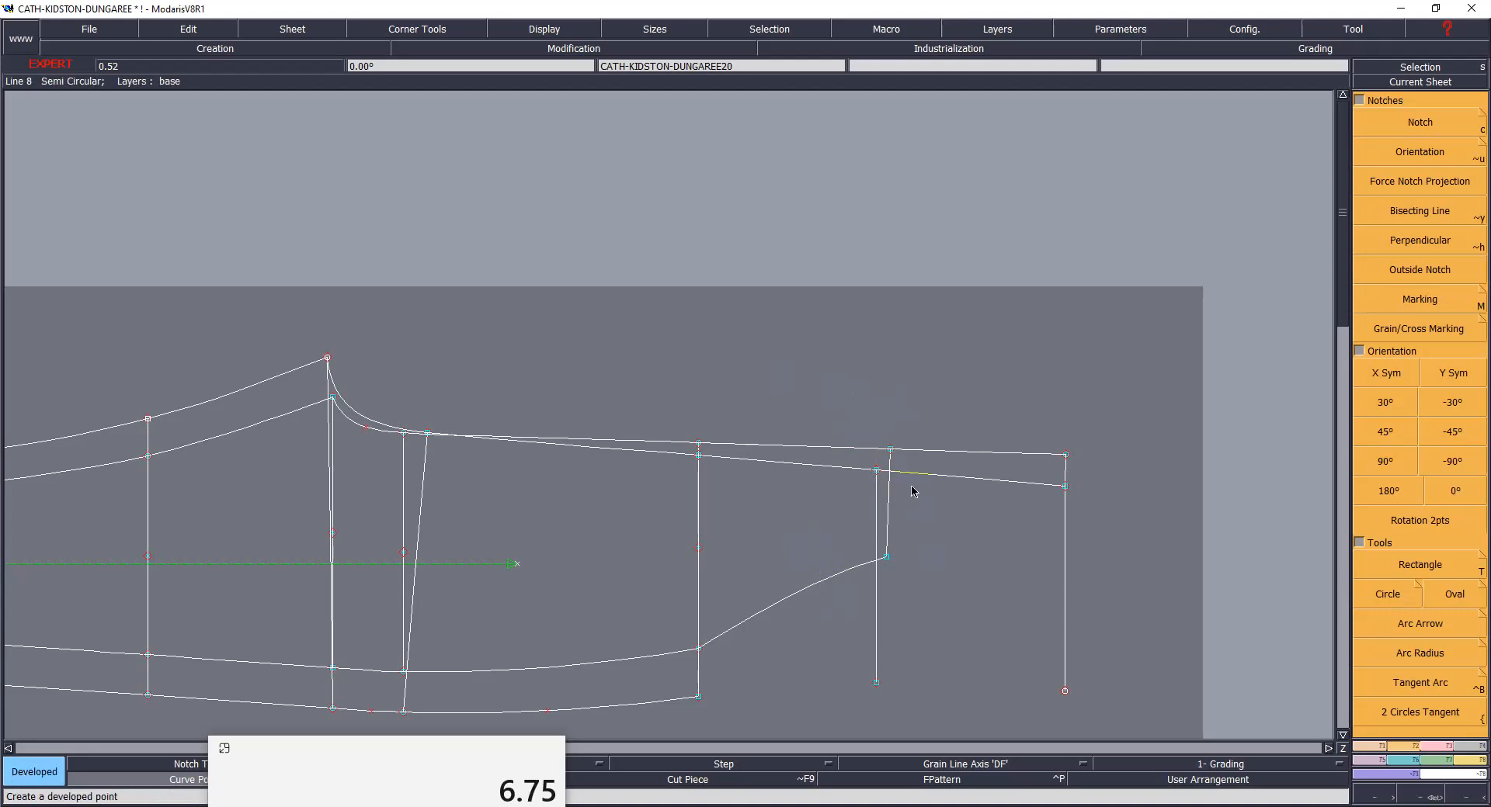
key(alt+Tab)
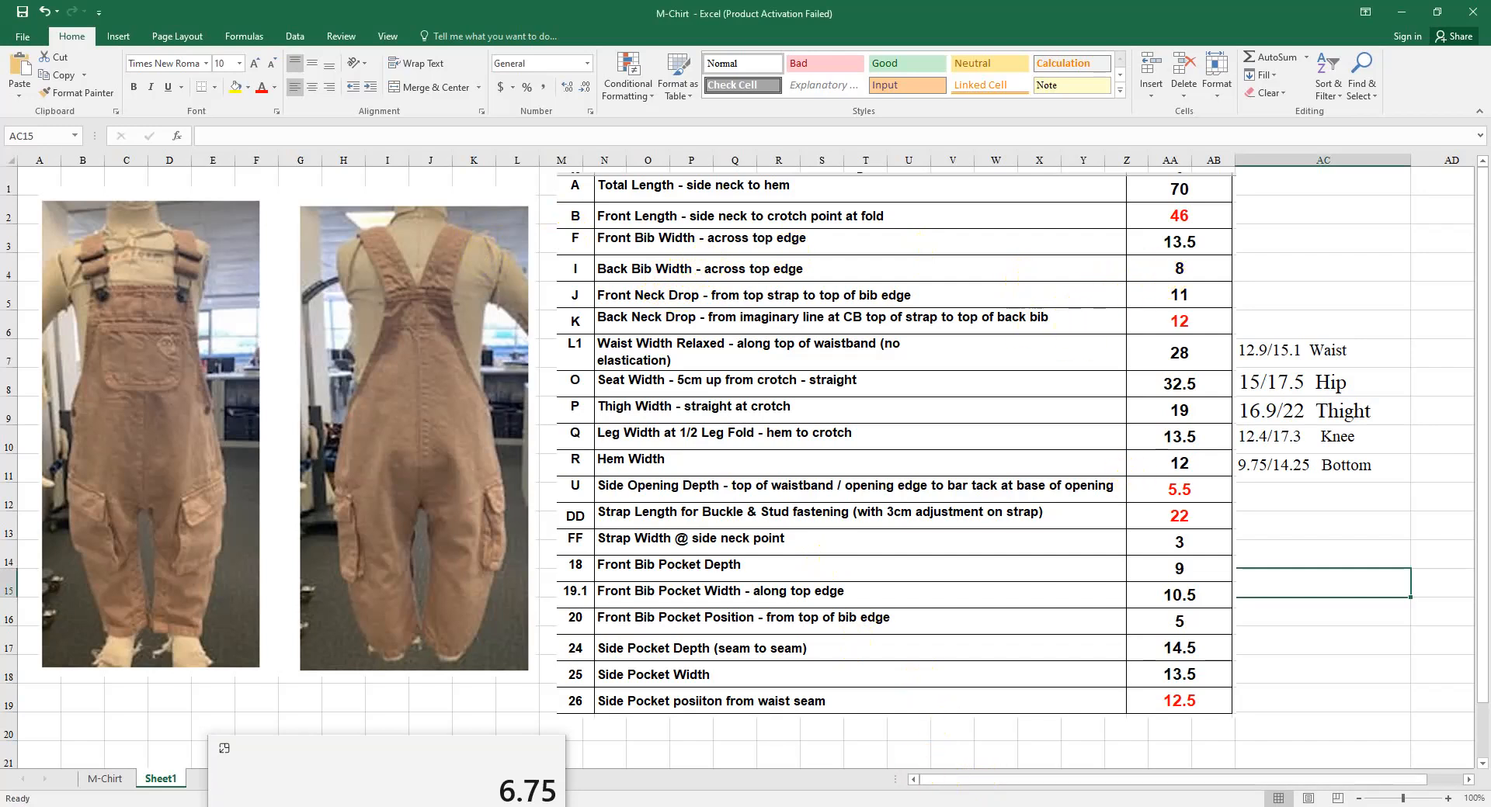
click(1015, 746)
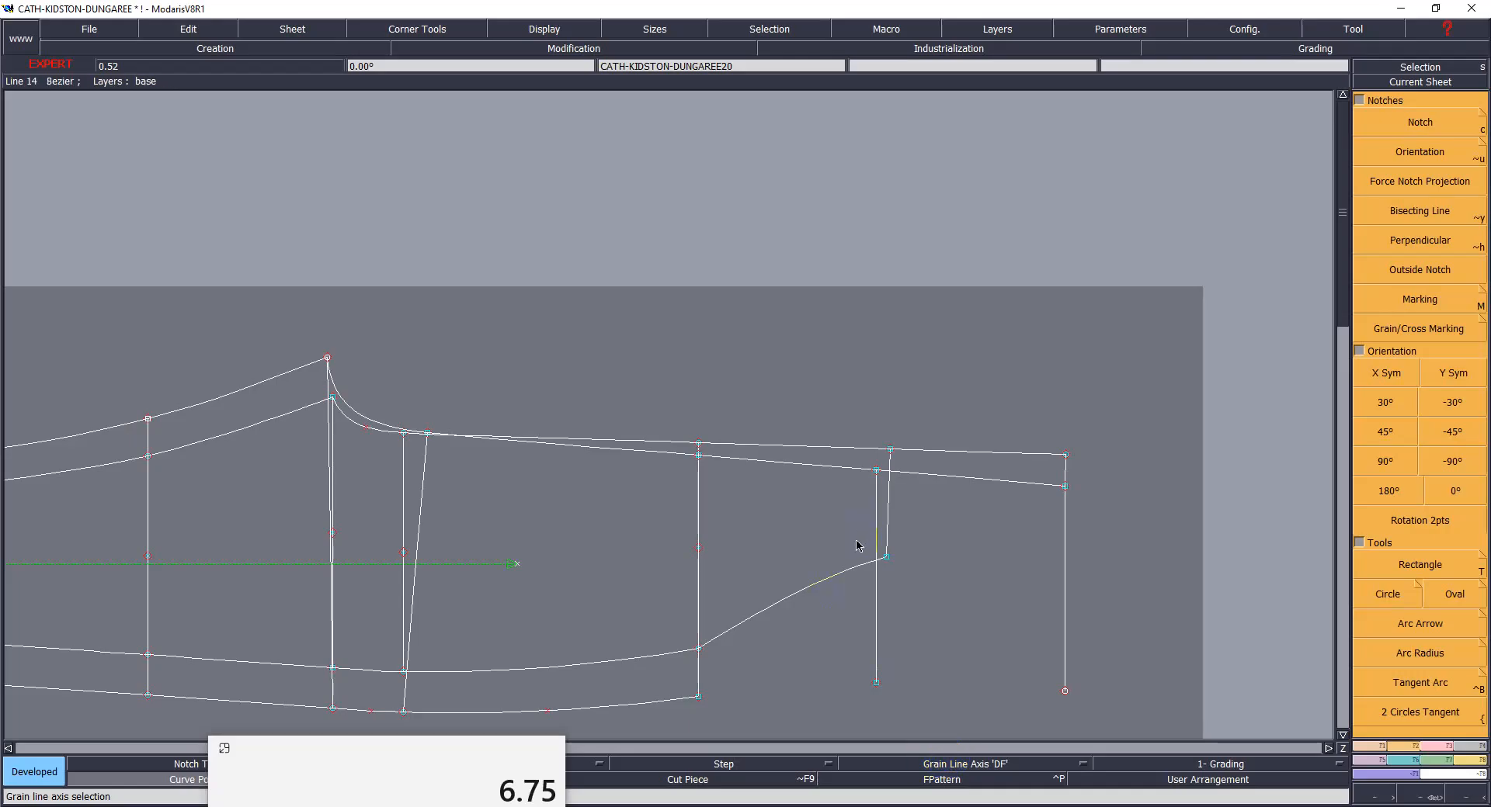
click(877, 473)
key(Down)
key(Return)
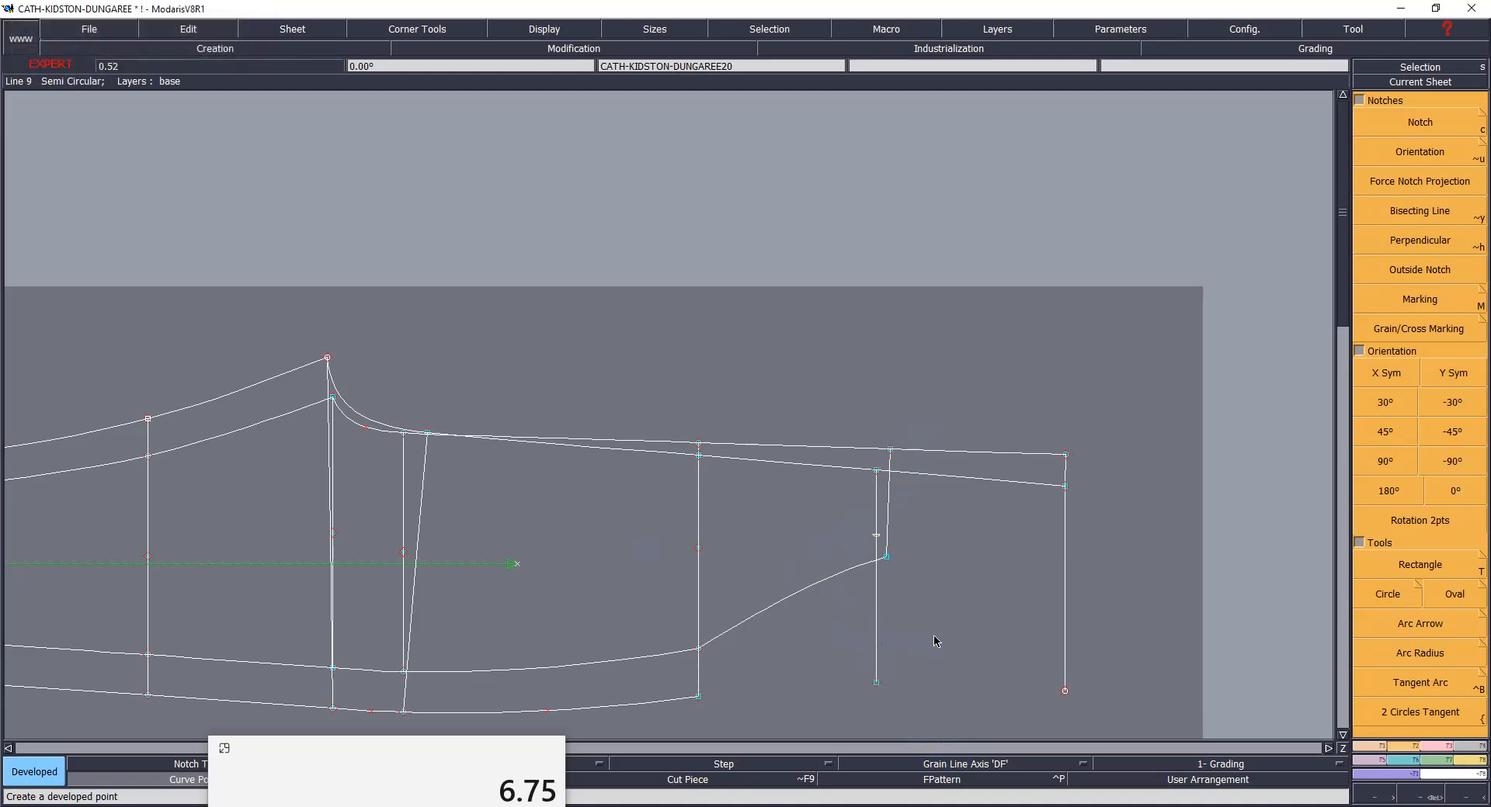
- Draw a straight Bezier line from the 4 cm back bib point to the waist line's side seam end, and consult the measurement chart again
key(b)
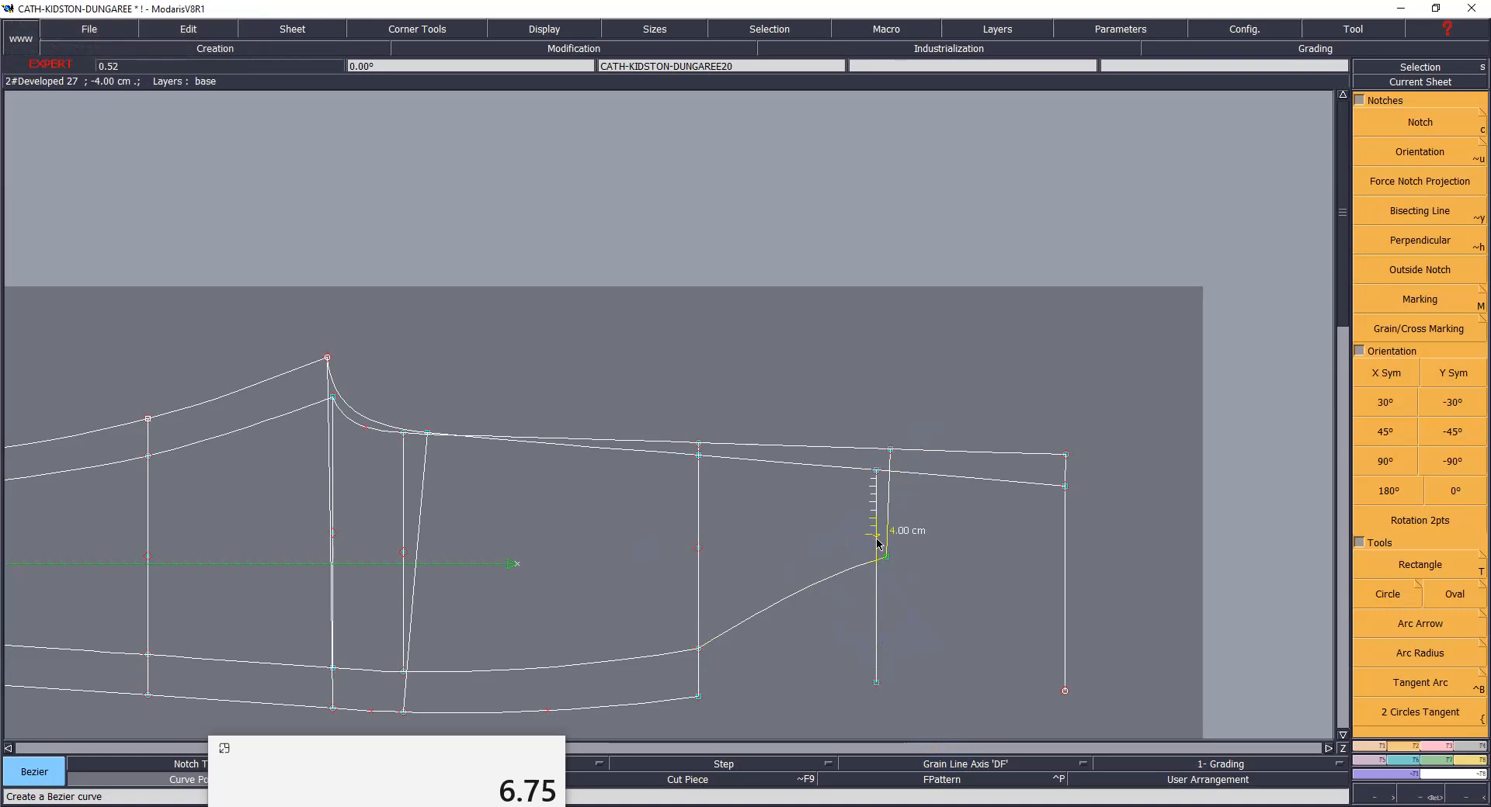
click(878, 543)
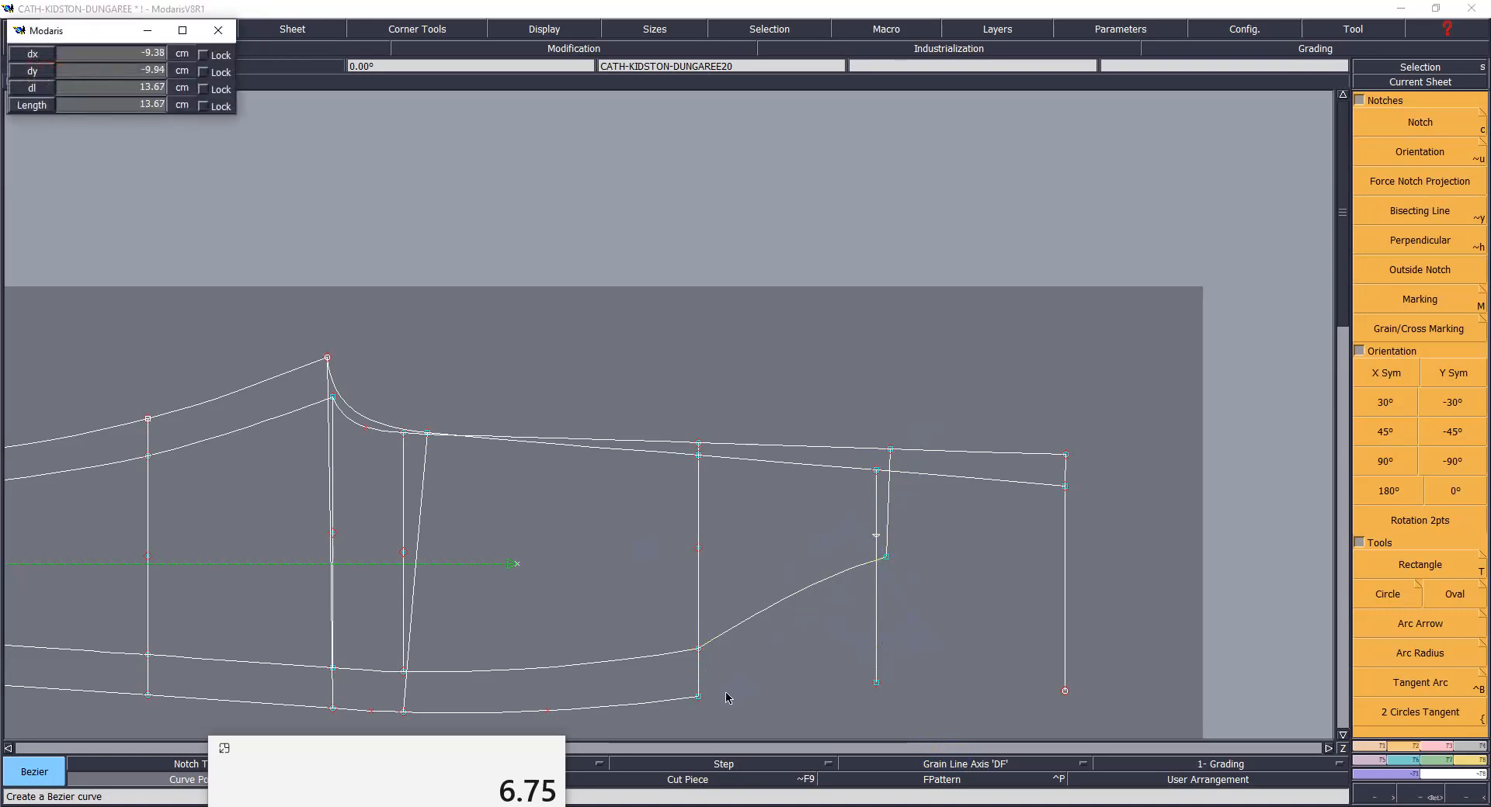
click(696, 696)
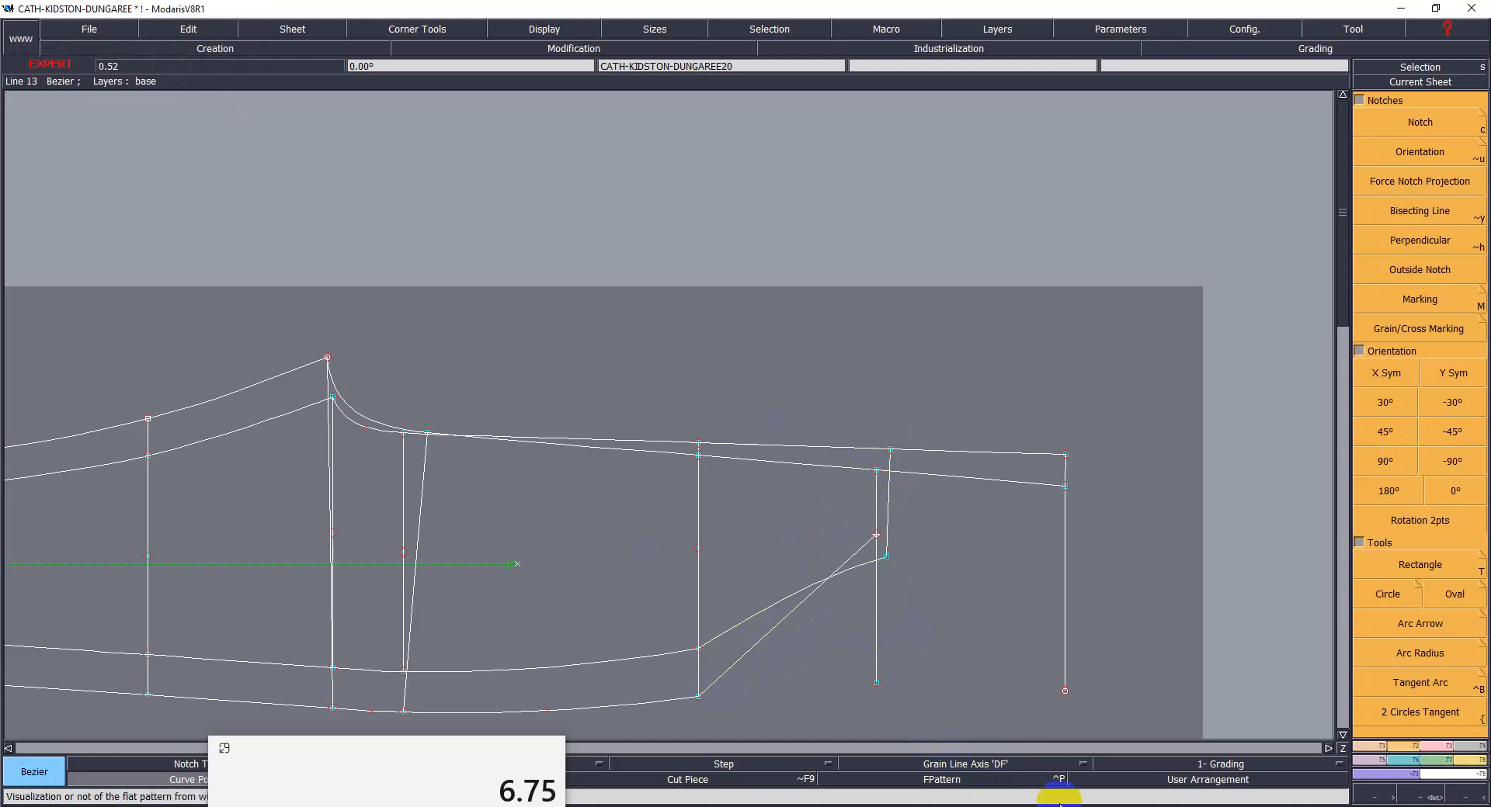
key(alt+Tab)
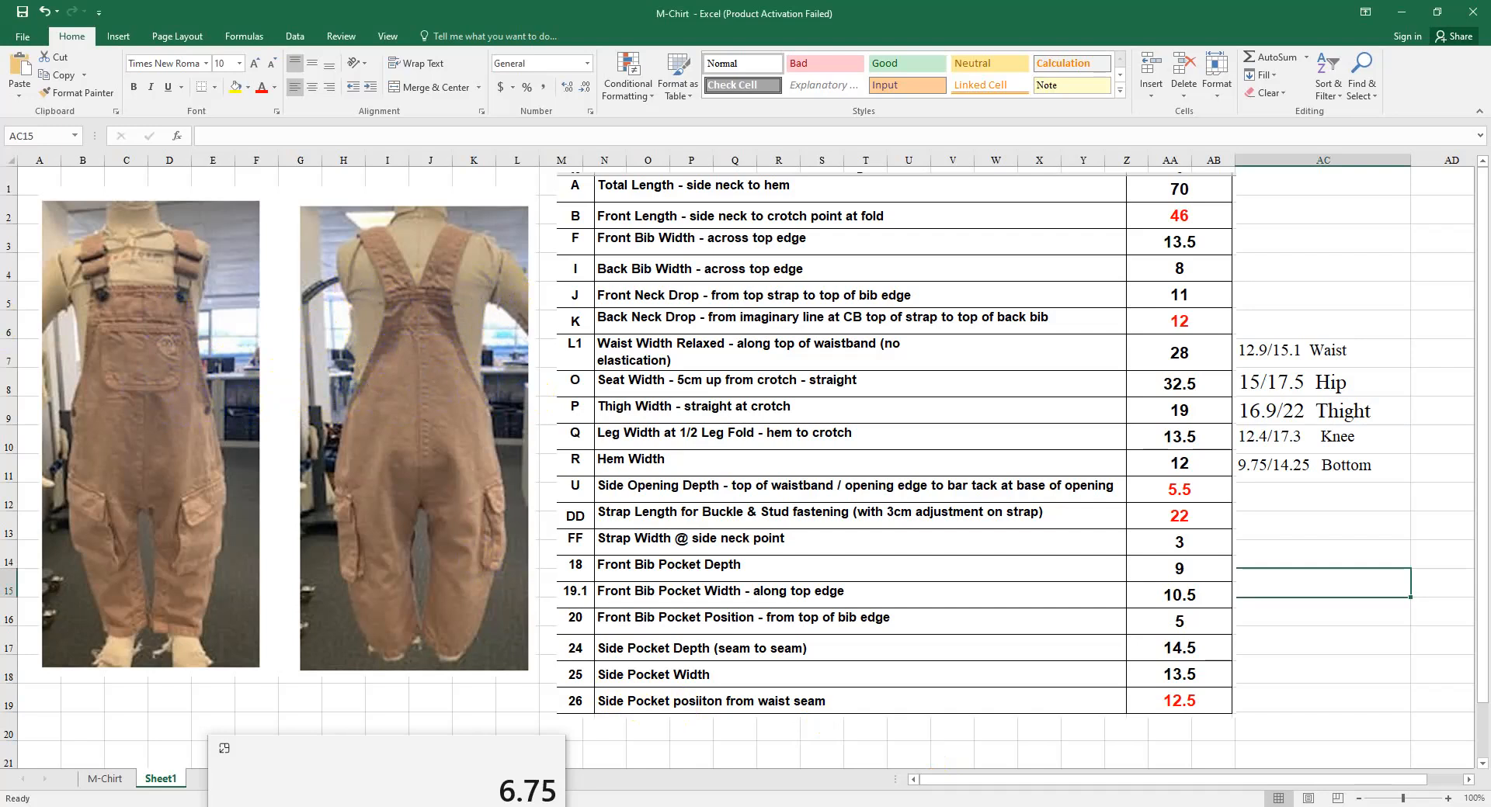
click(936, 749)
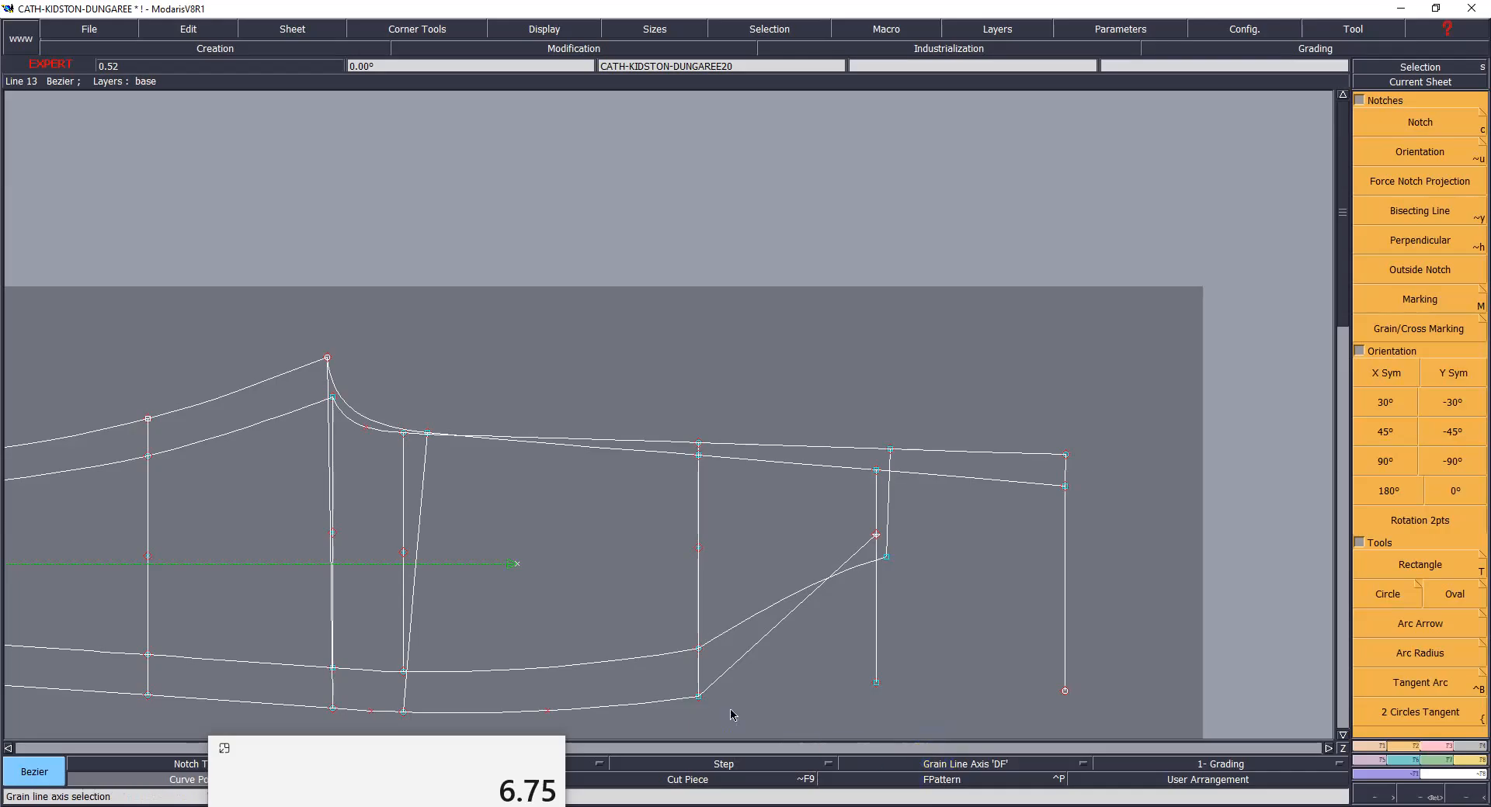
scroll(793, 684, up, 2)
scroll(870, 645, down, 1)
scroll(854, 688, up, 1)
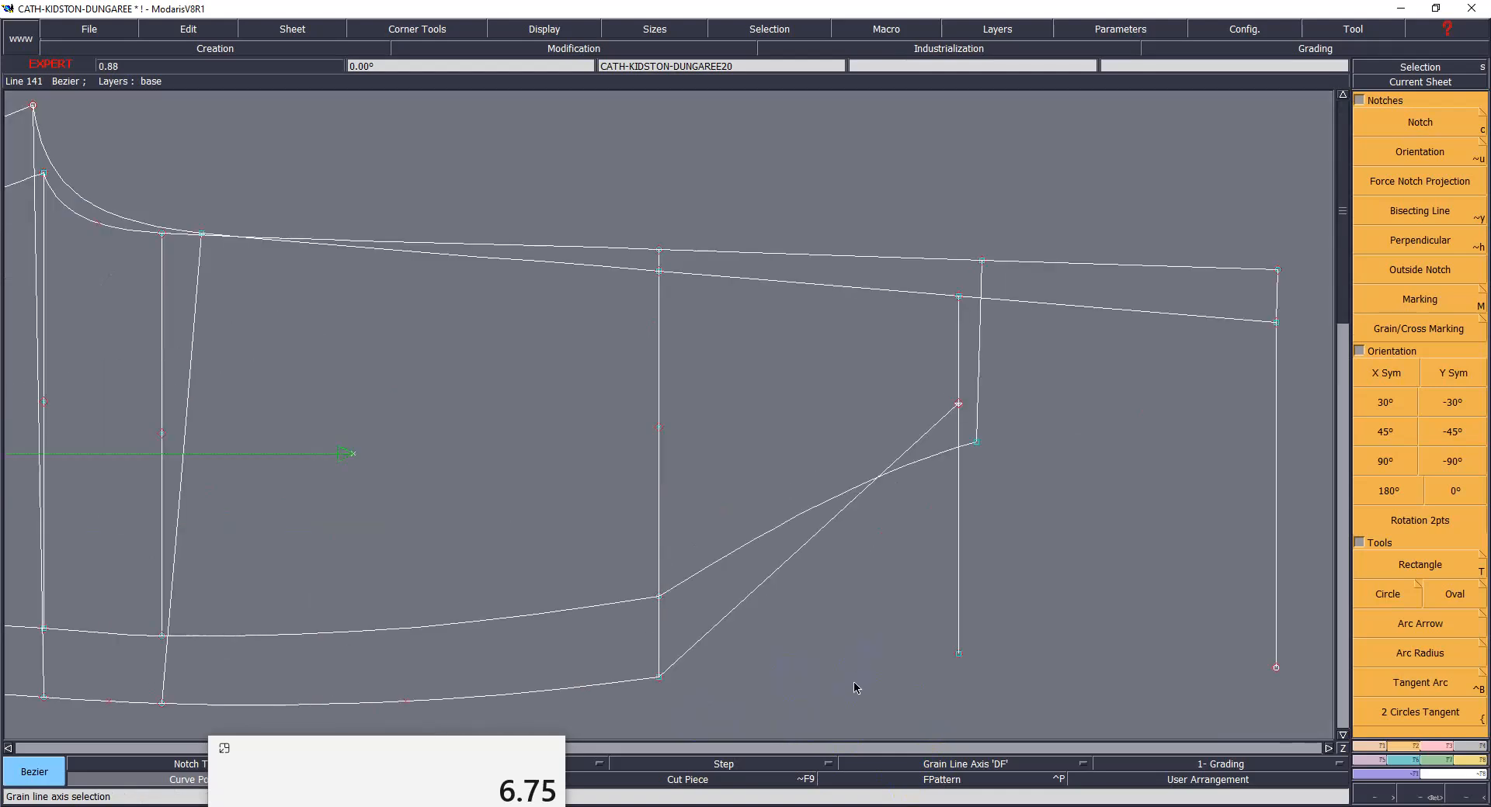
- Reshape the back bib's straight side line into a concave curve from the waist's side seam end to the 4 cm bib point, and save the model
key(F11)
key(r)
drag(752, 600, 686, 473)
drag(861, 498, 823, 430)
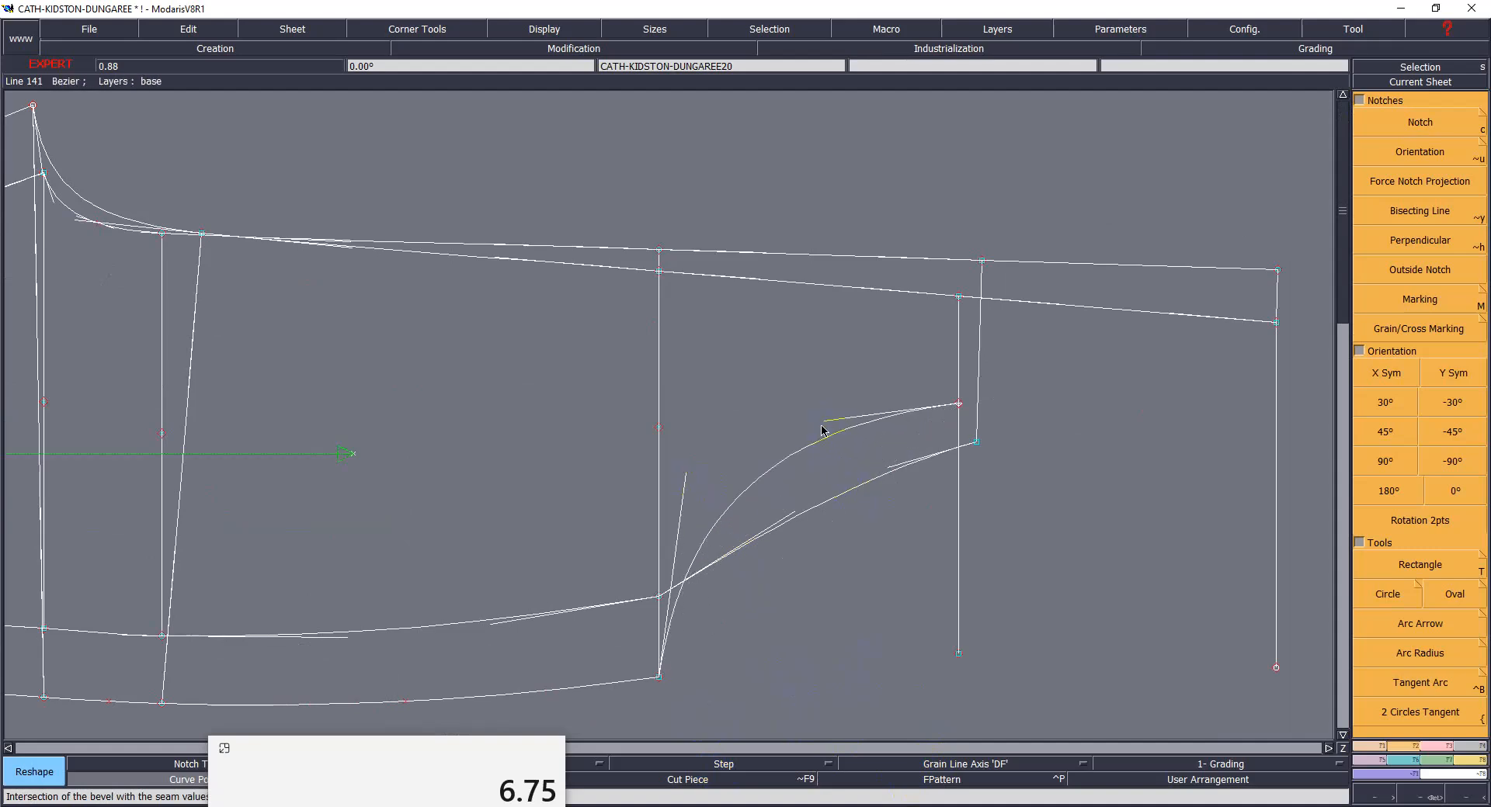
drag(684, 481, 667, 483)
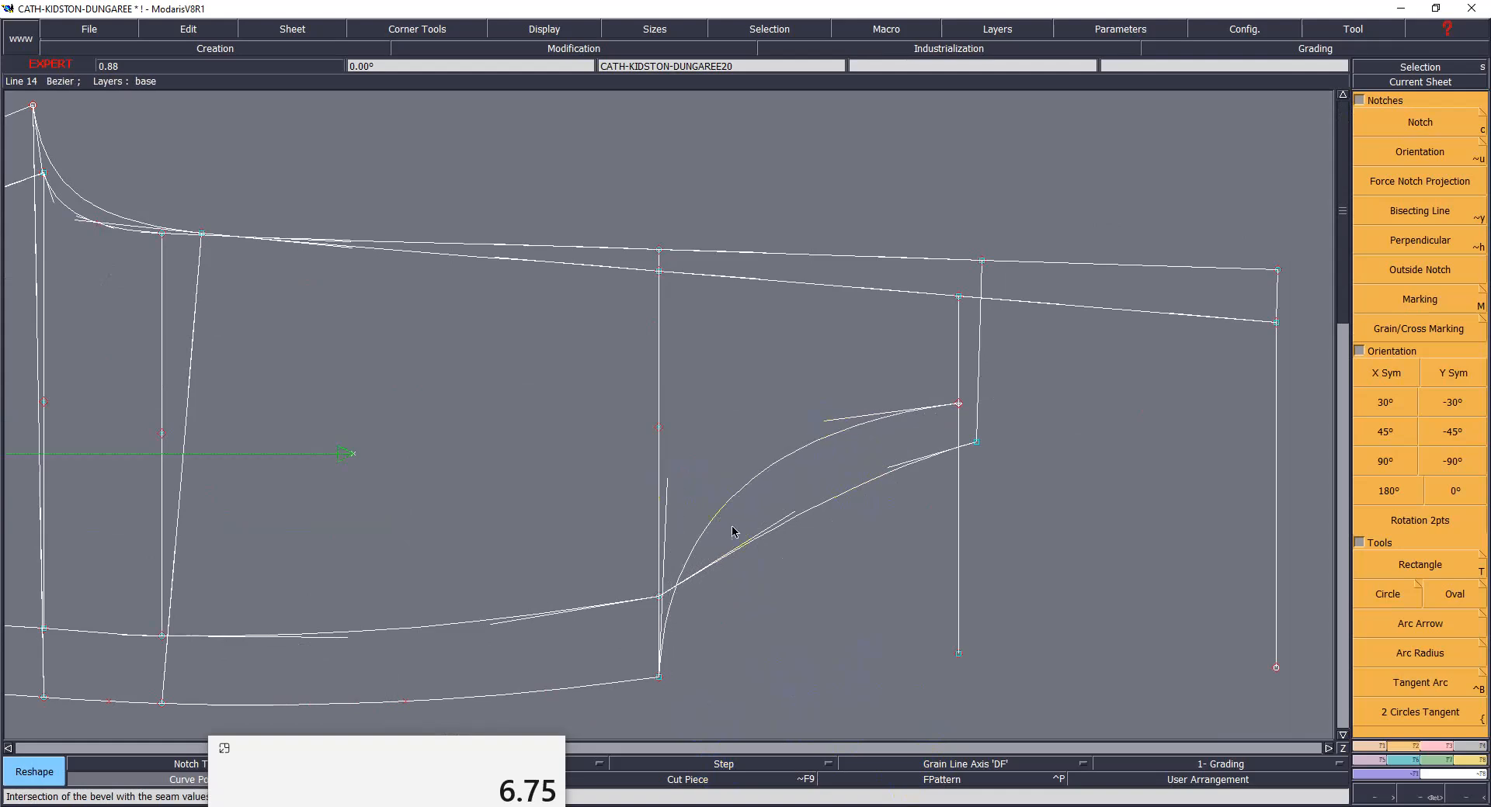
mouse_move(827, 420)
mouse_down()
mouse_move(820, 409)
mouse_move(836, 423)
mouse_up()
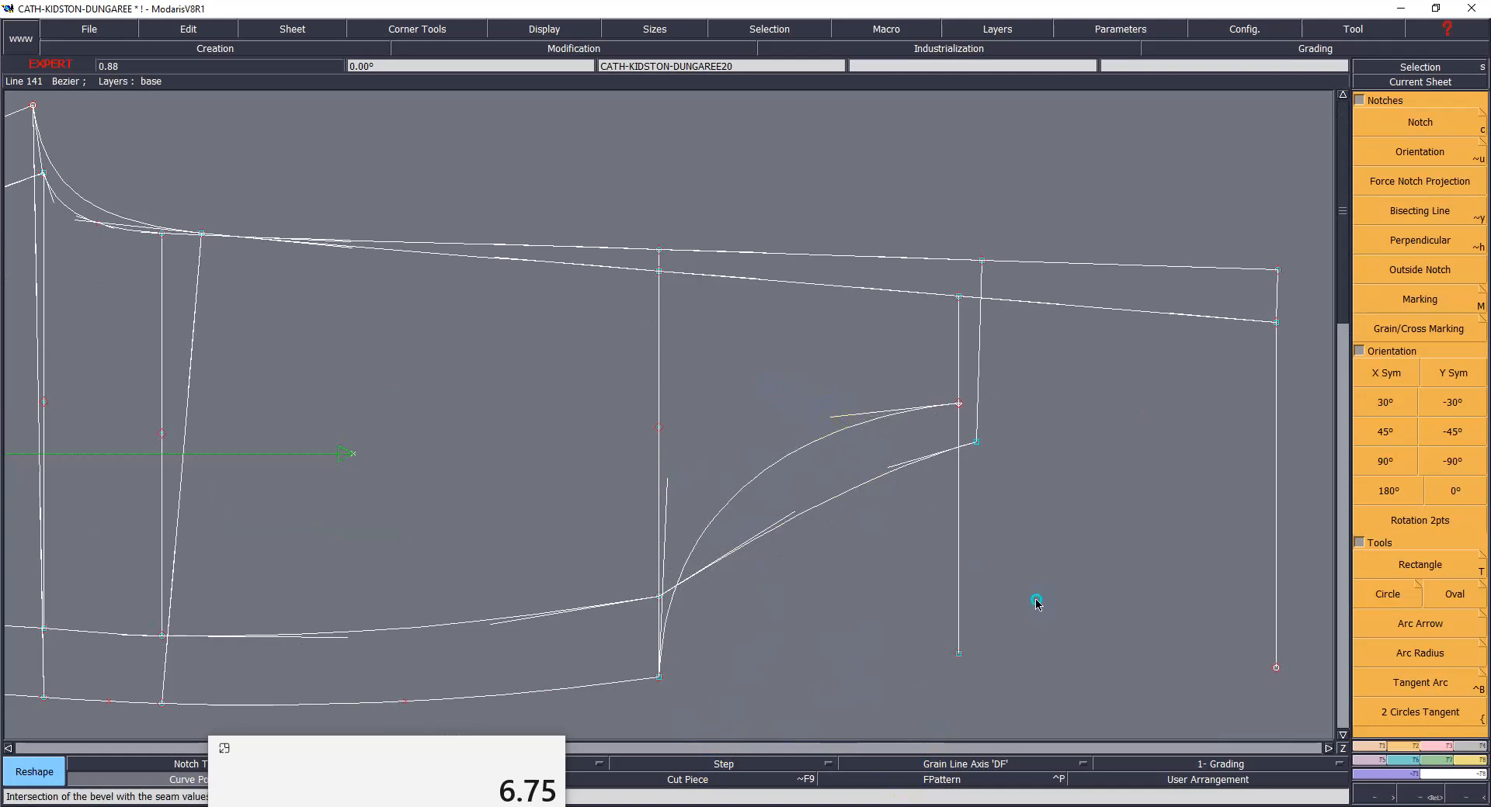
key(ctrl+s)
click(653, 503)
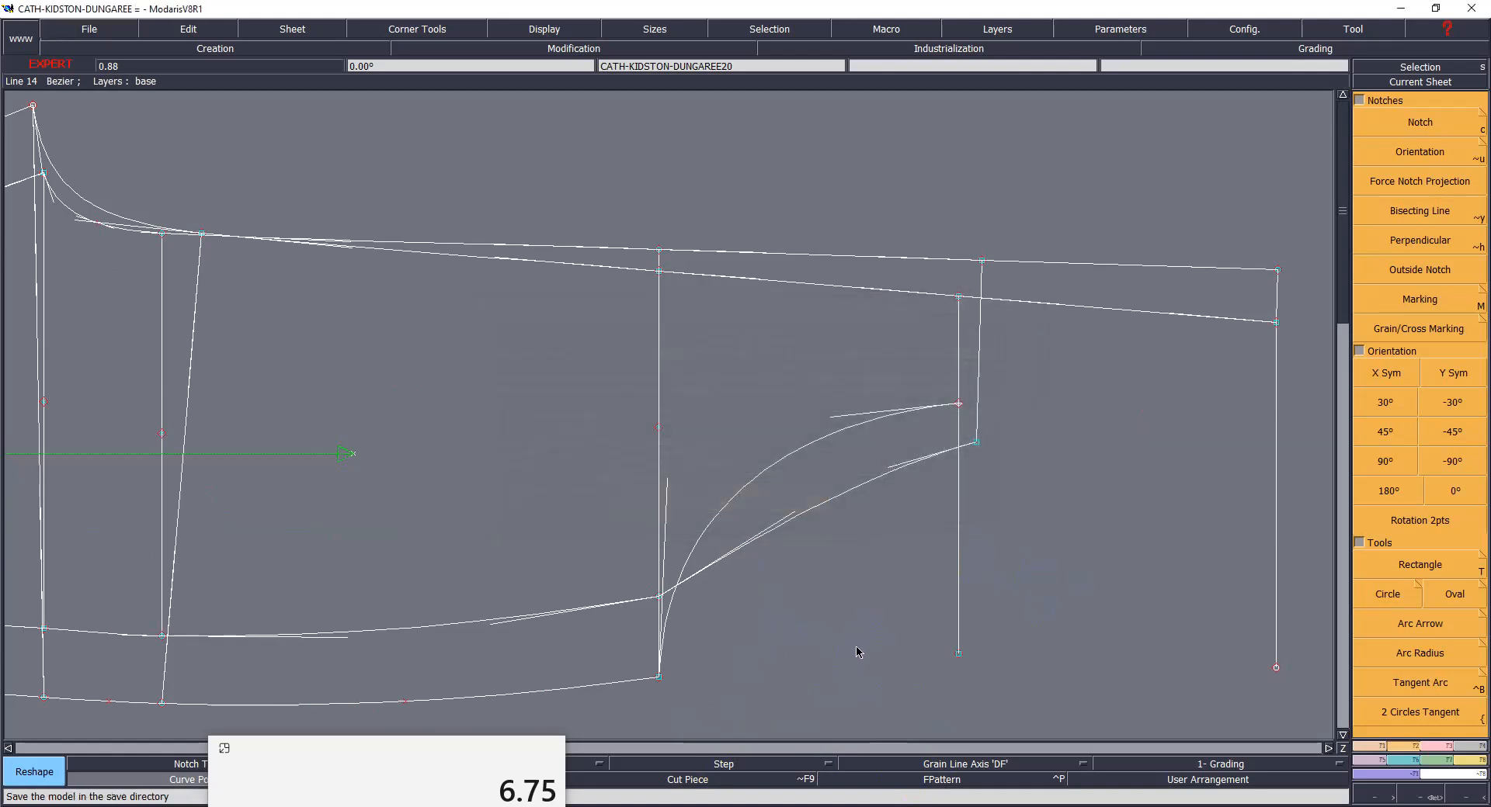
key(F11)
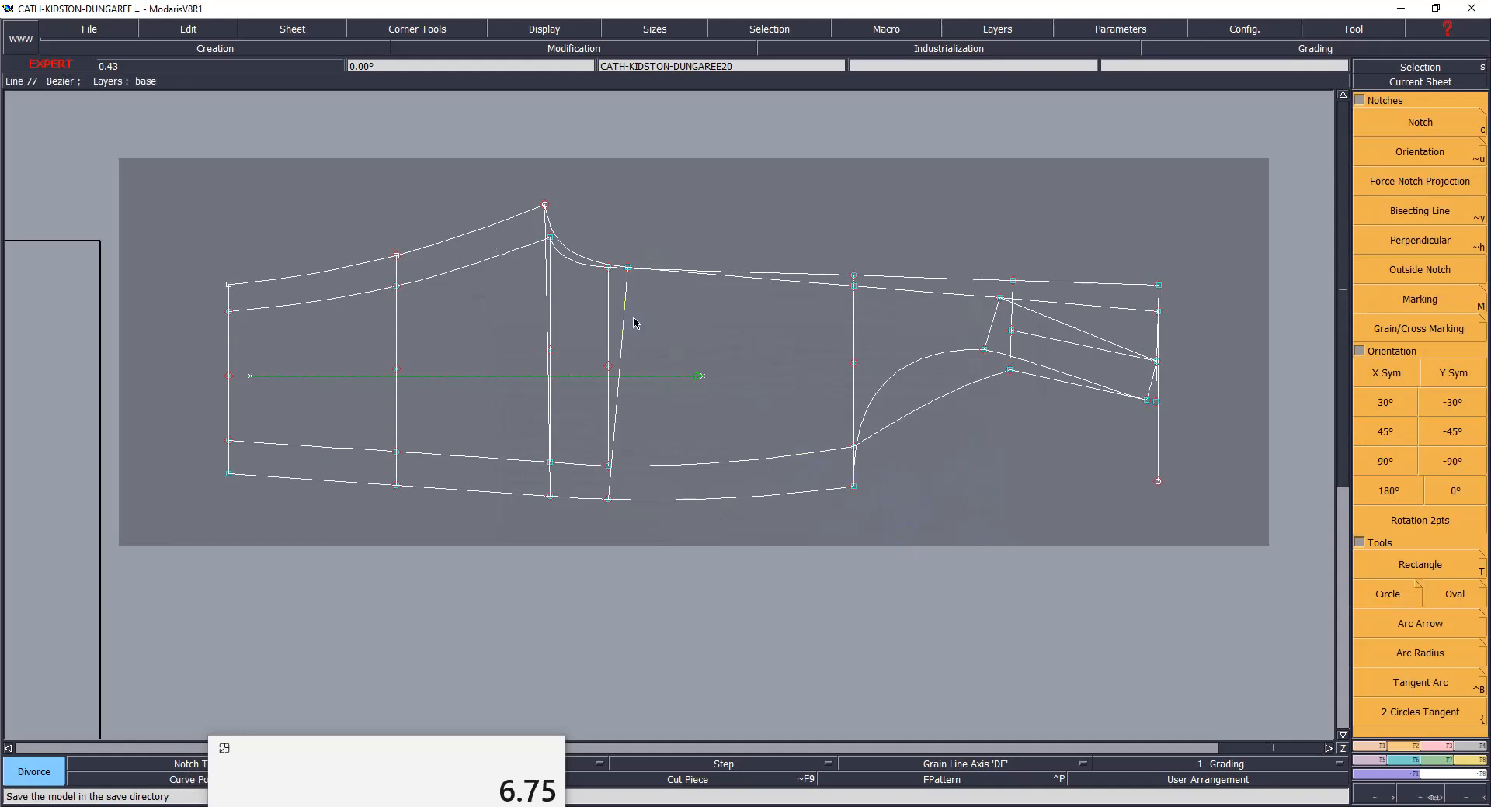
- Try duplicating the front rise and front inseam against the back inseam at the crotch point to check the joined rise, and undo the copy
key(z)
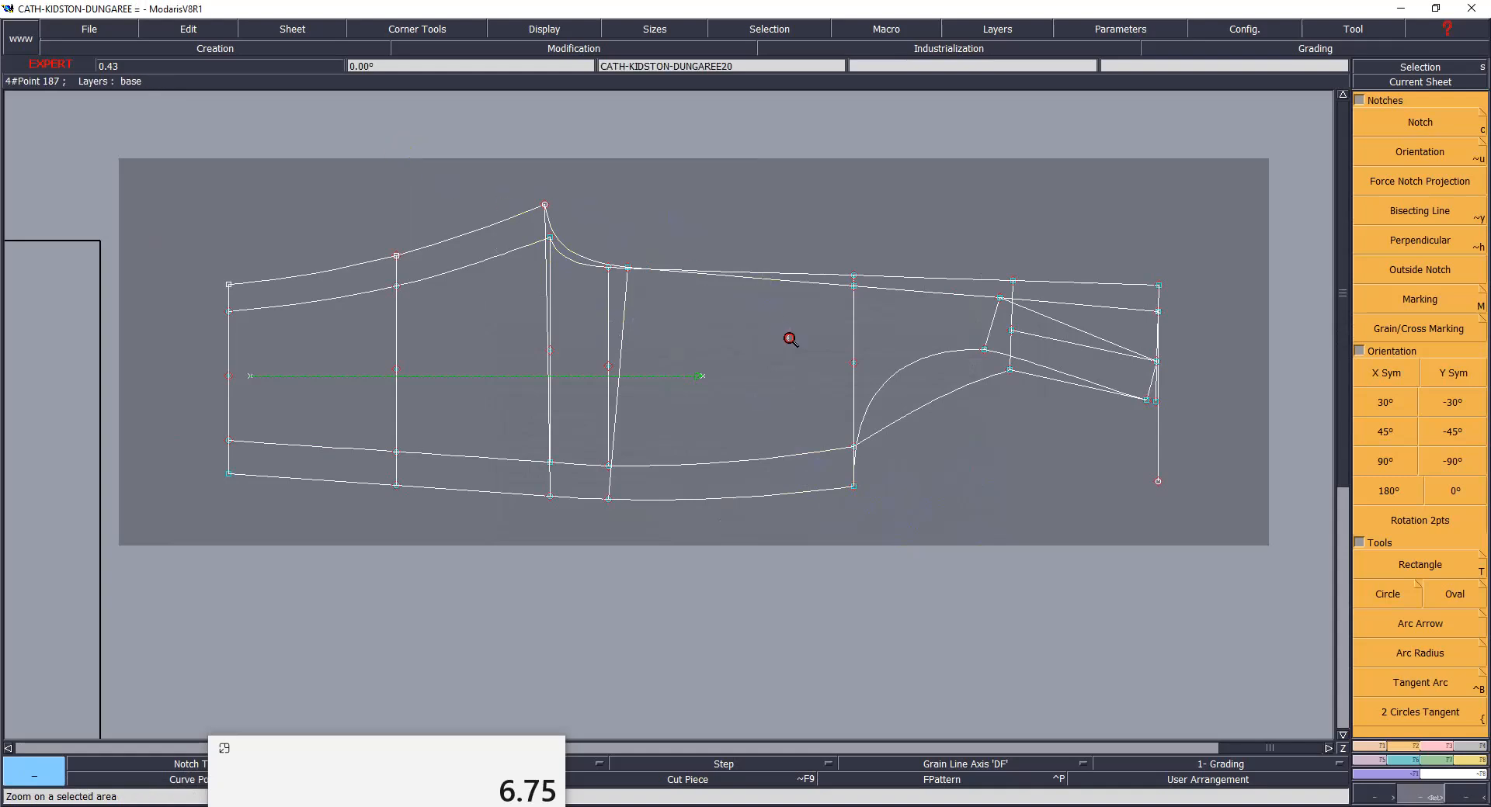
drag(789, 339, 833, 357)
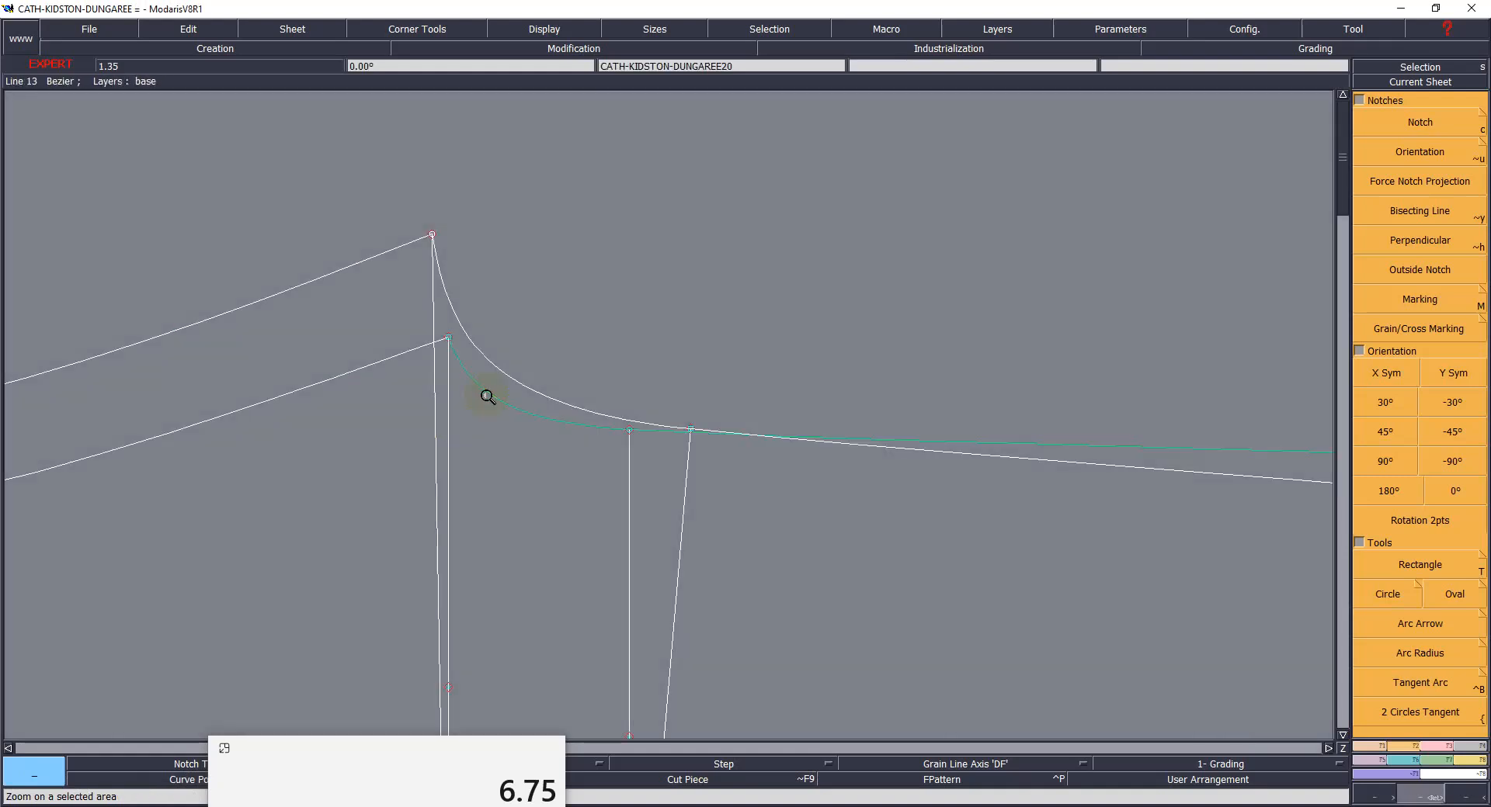
right_click(349, 370)
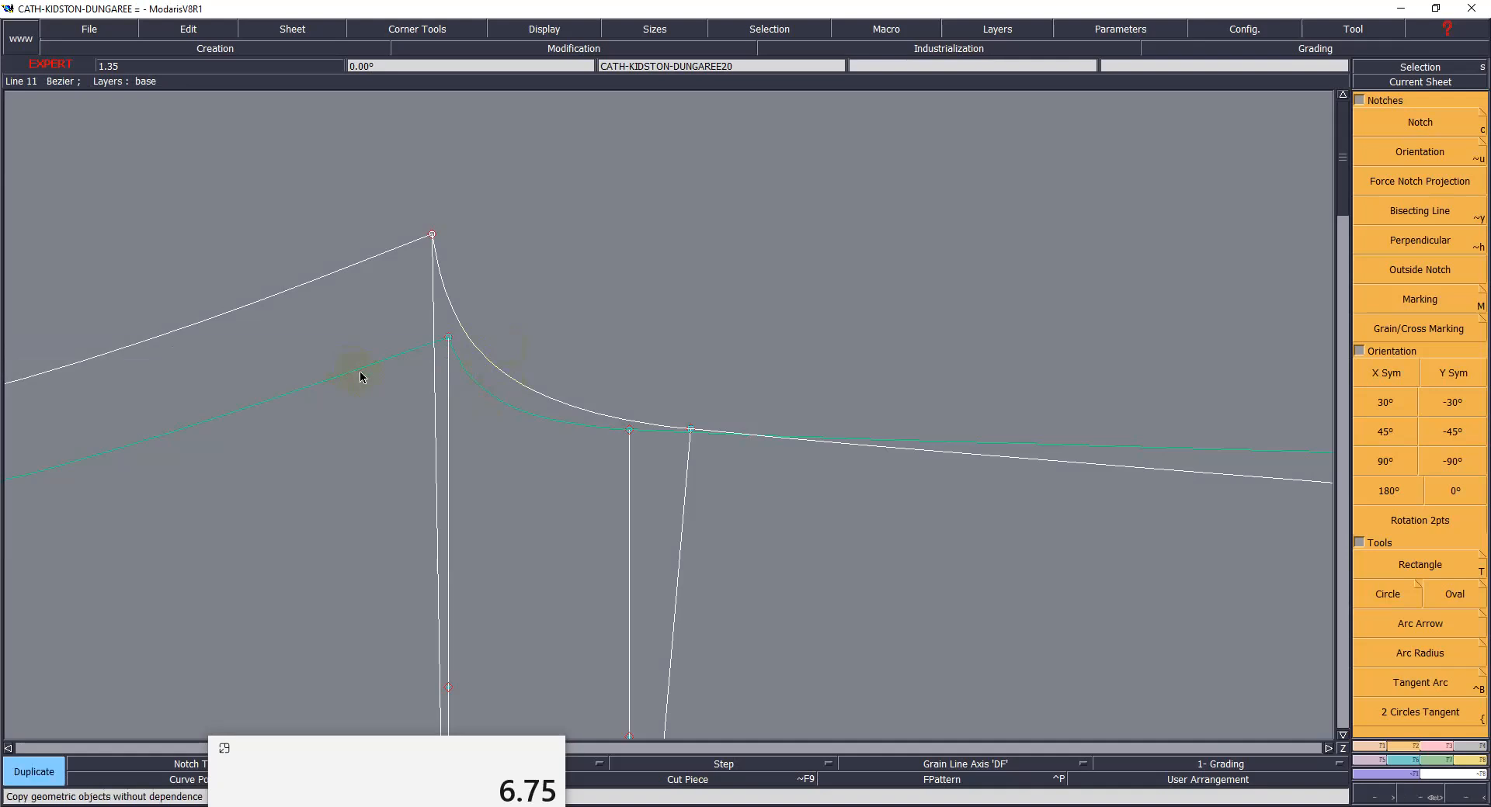
click(359, 373)
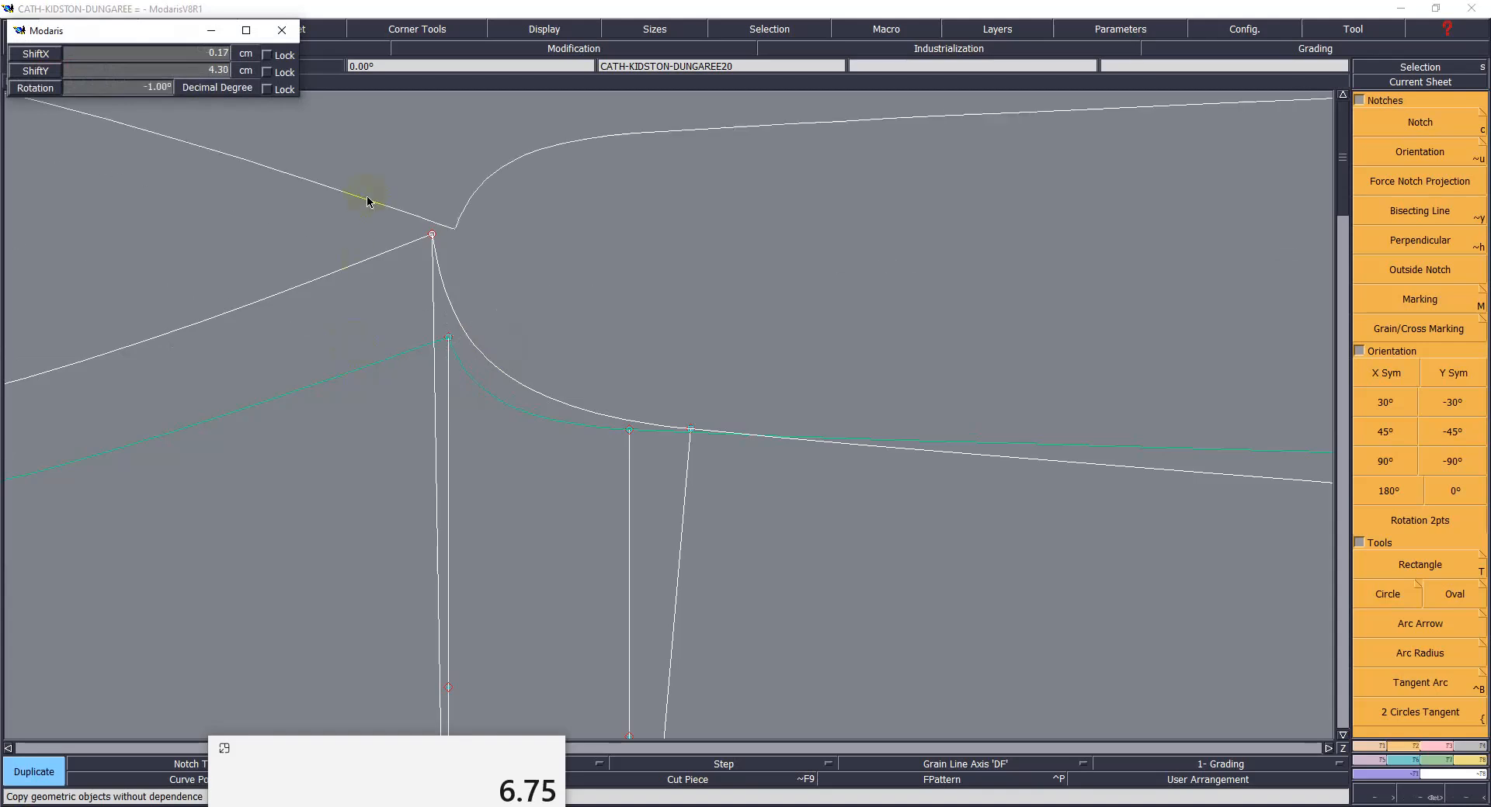
click(341, 268)
scroll(283, 313, down, 3)
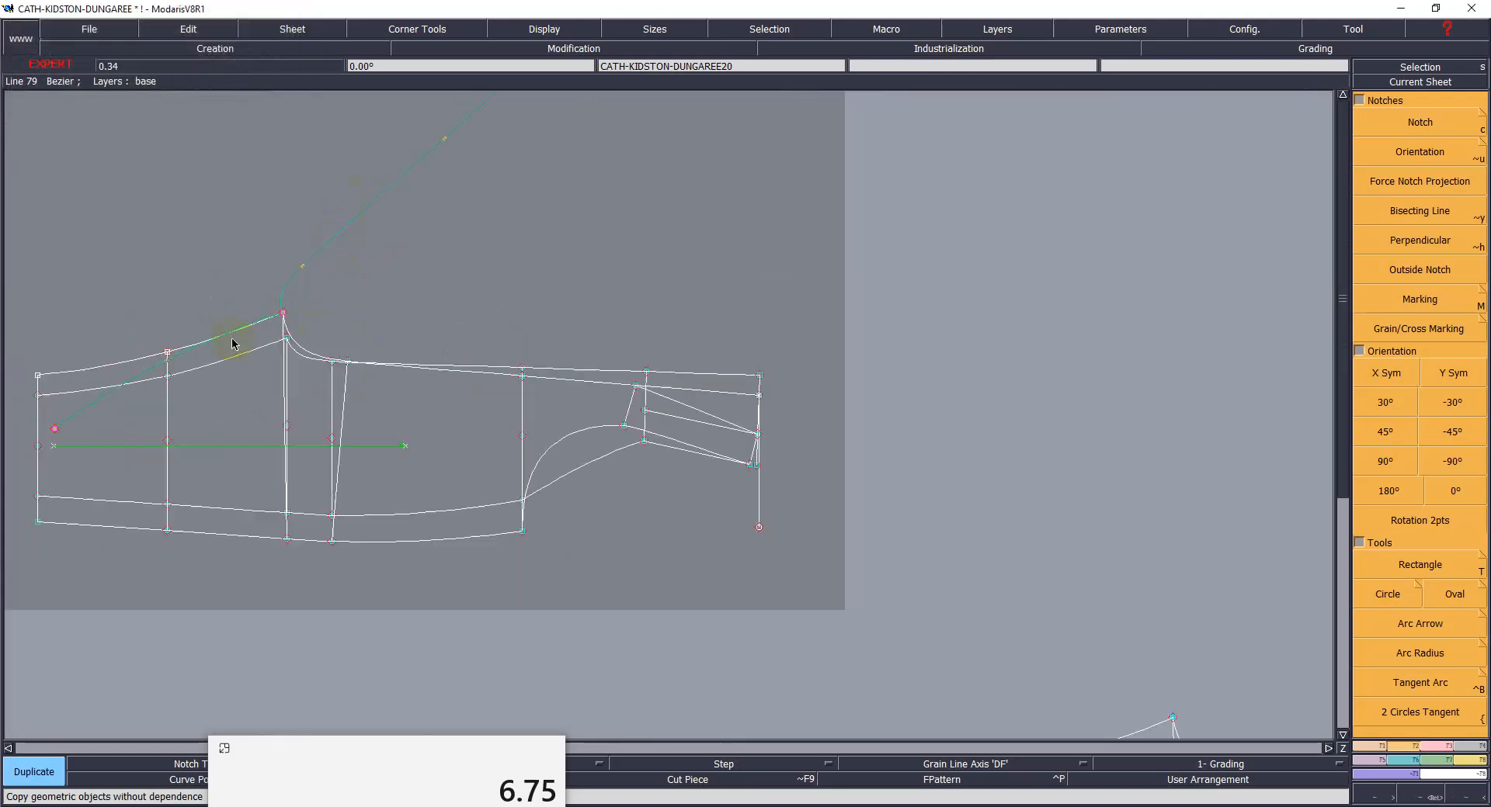
scroll(299, 283, up, 2)
scroll(300, 301, up, 3)
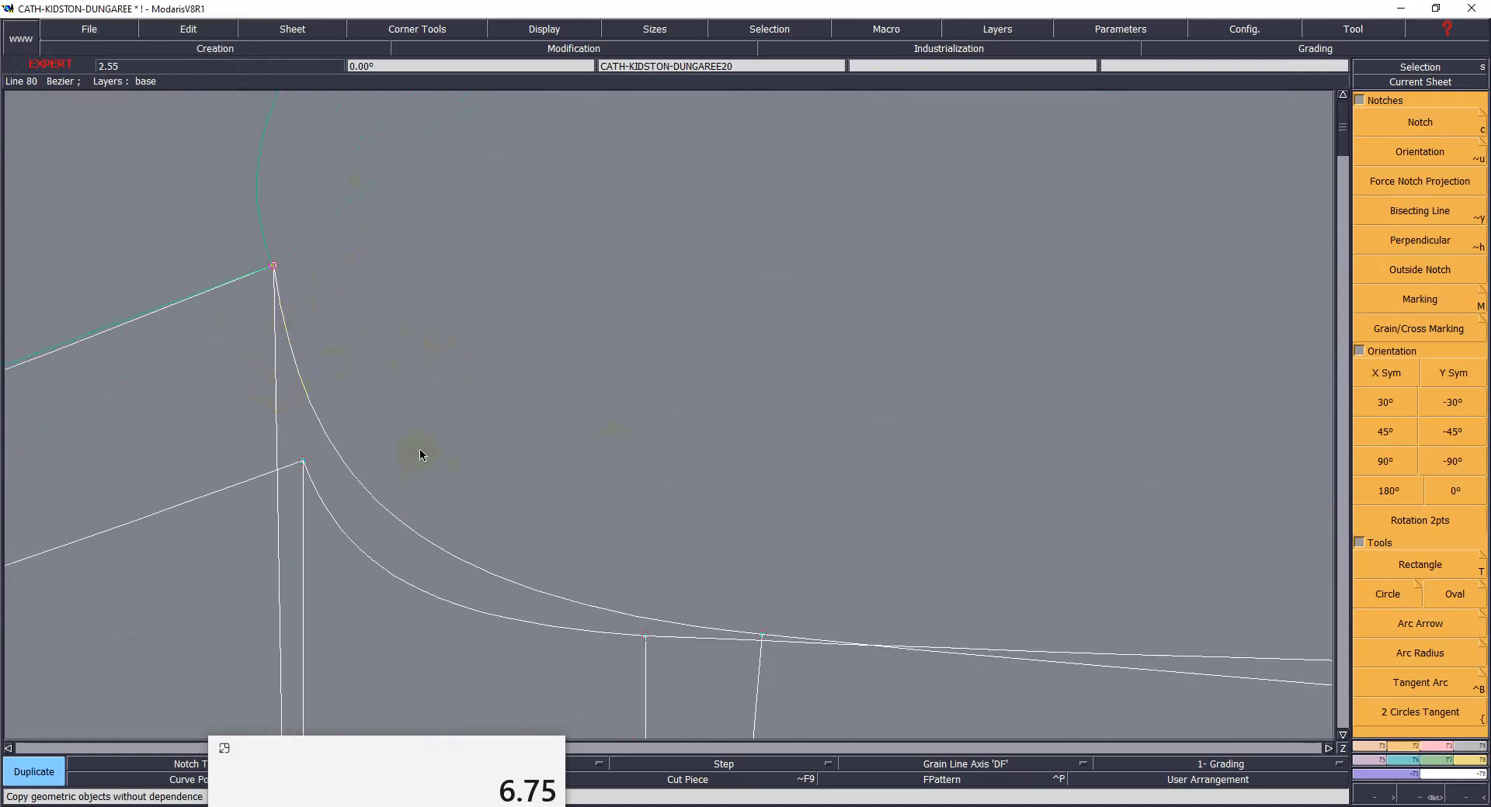
key(ctrl+z)
key(7)
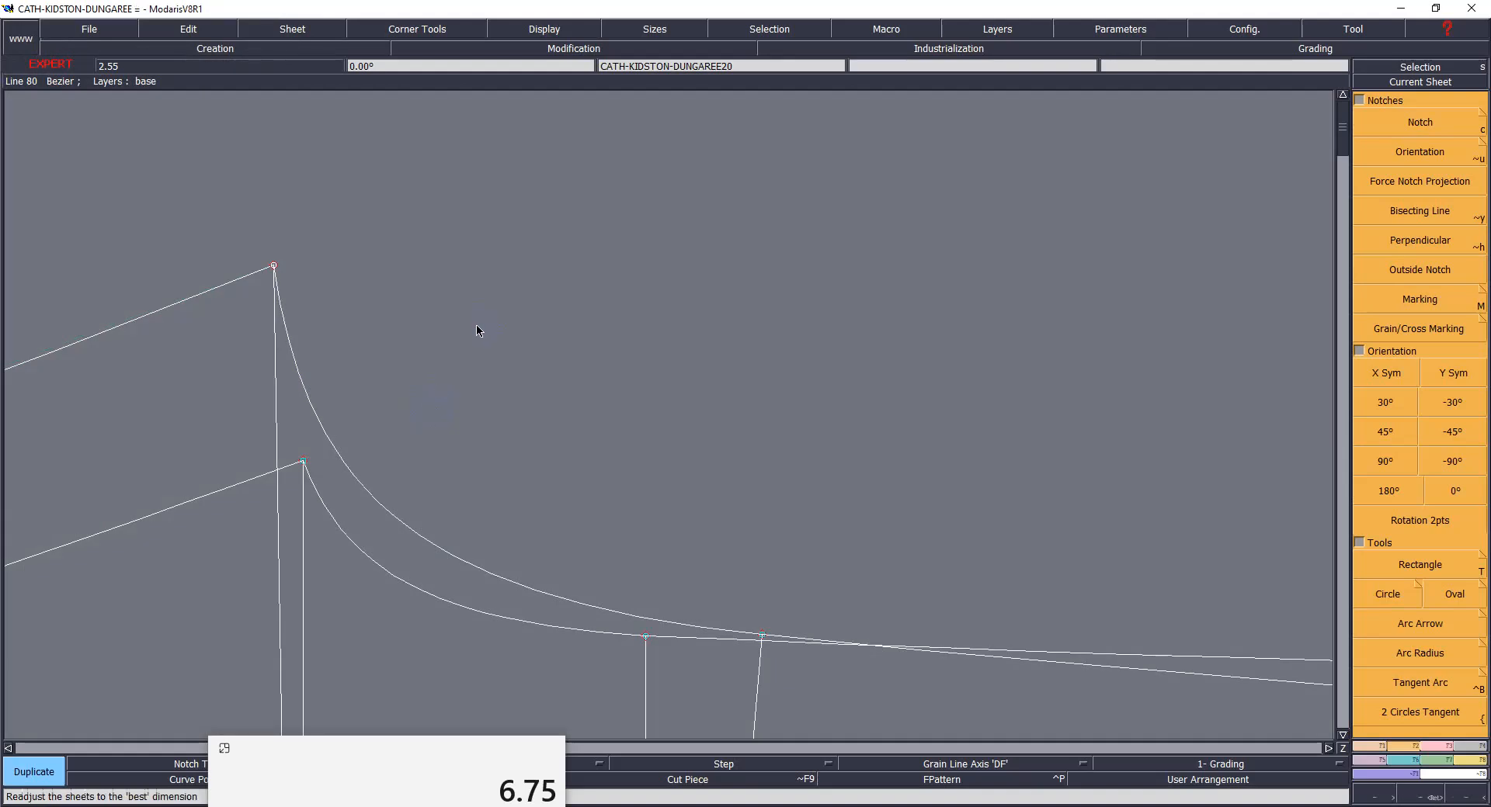
- Reshape the back rise curve by adjusting its tangent handle at the crotch point for a smoother start
key(z)
drag(270, 176, 723, 396)
scroll(1075, 588, up, 1)
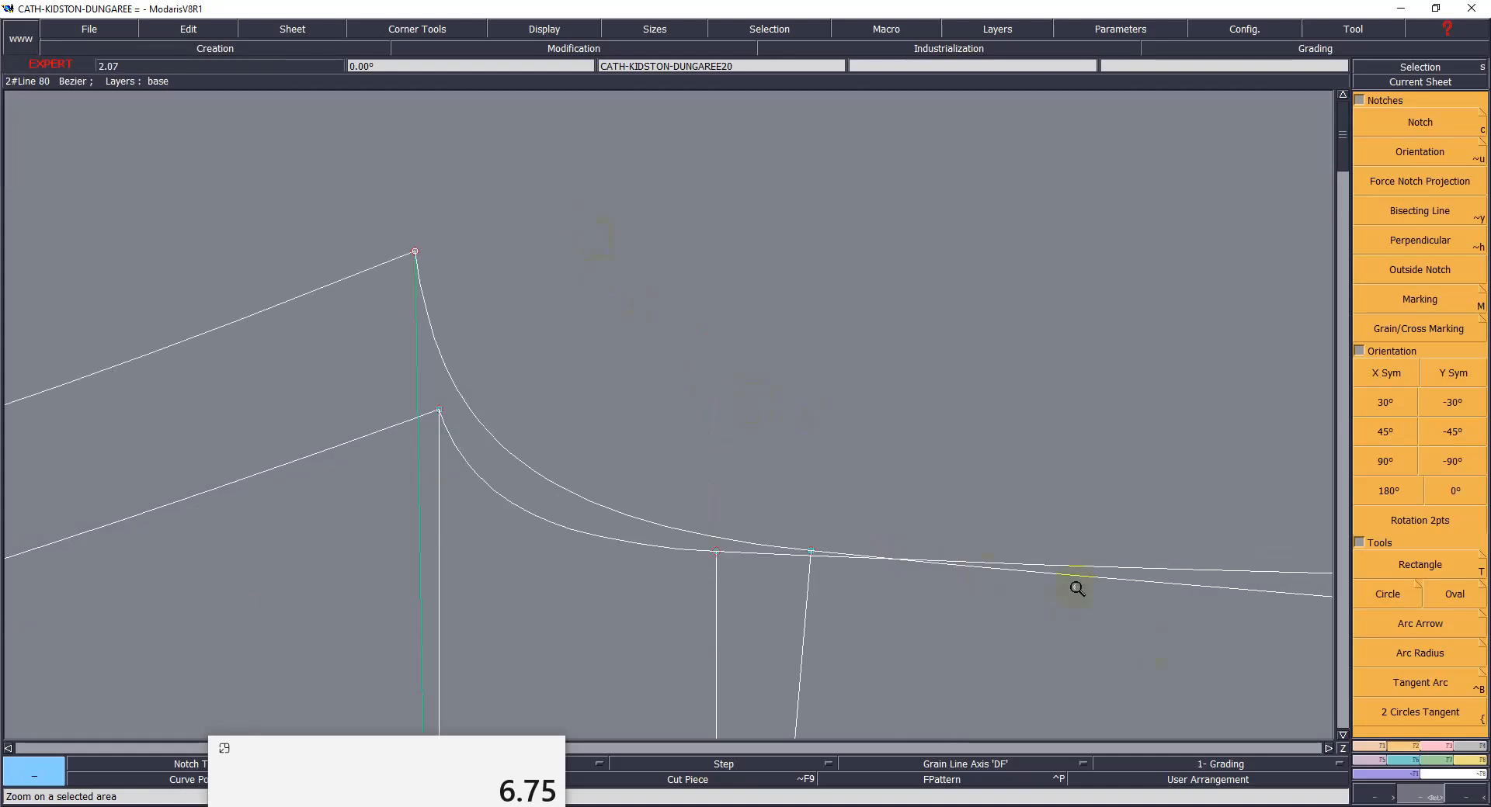
key(h)
key(r)
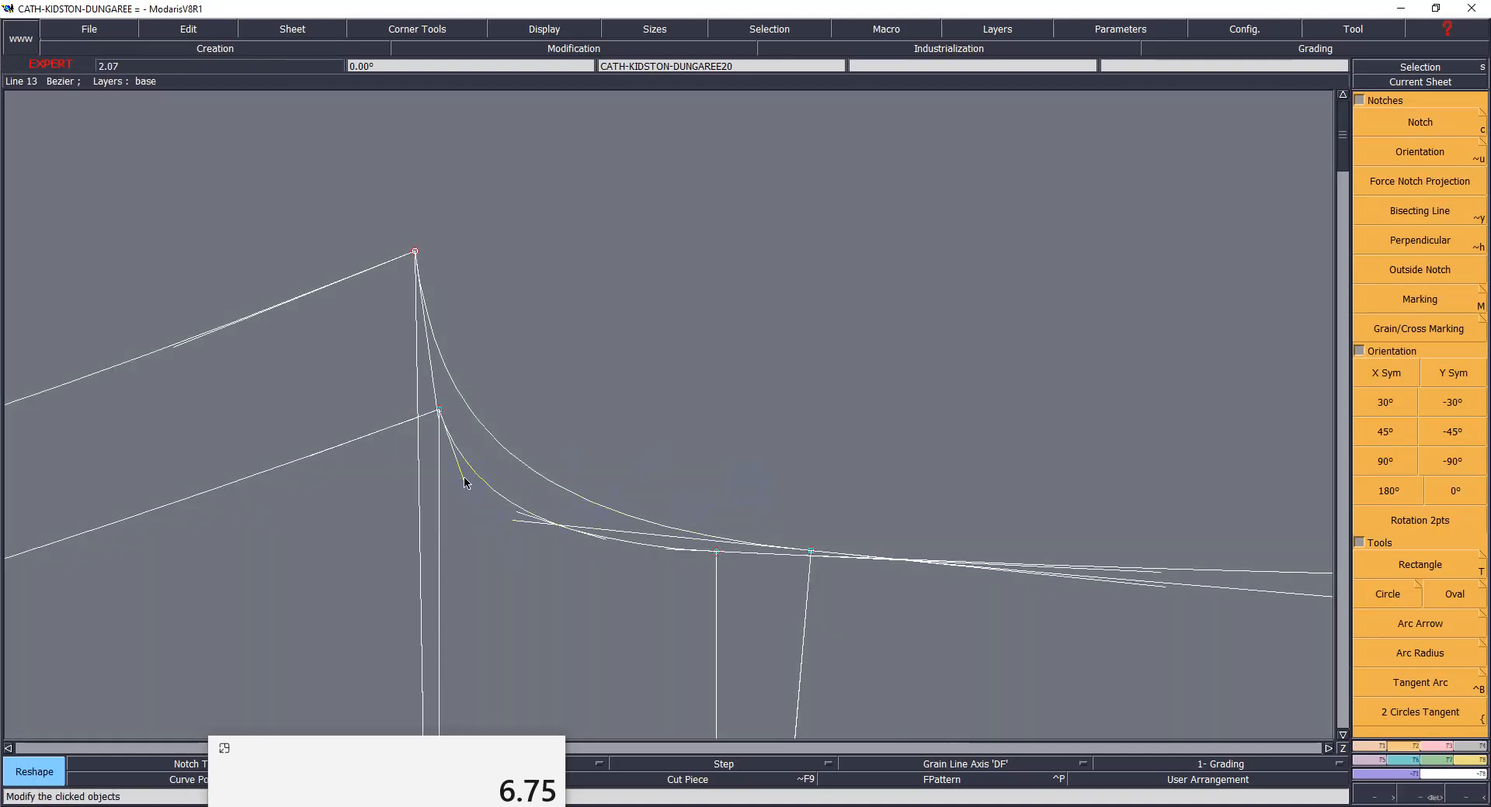
drag(465, 483, 435, 399)
click(440, 410)
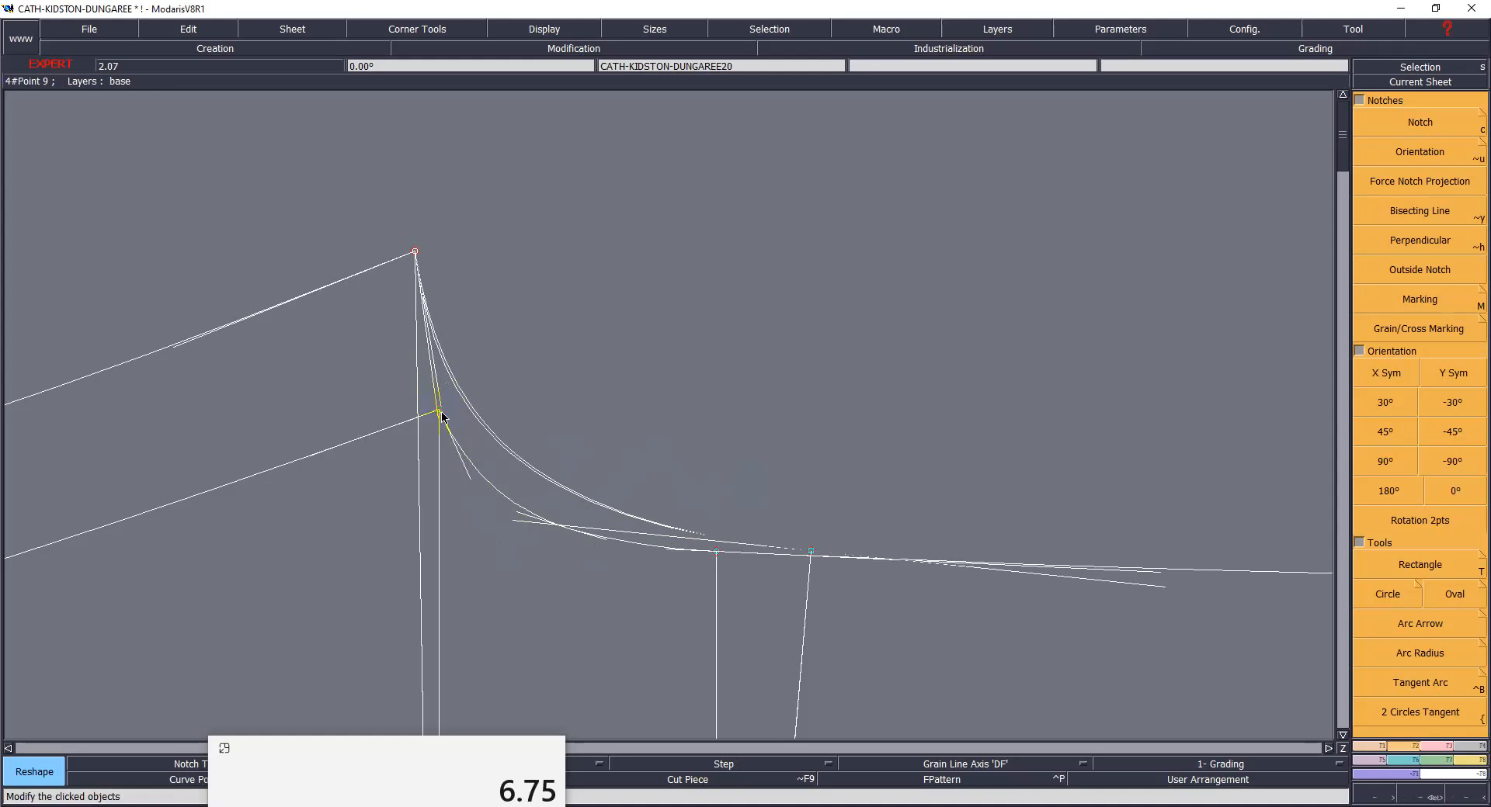
click(445, 422)
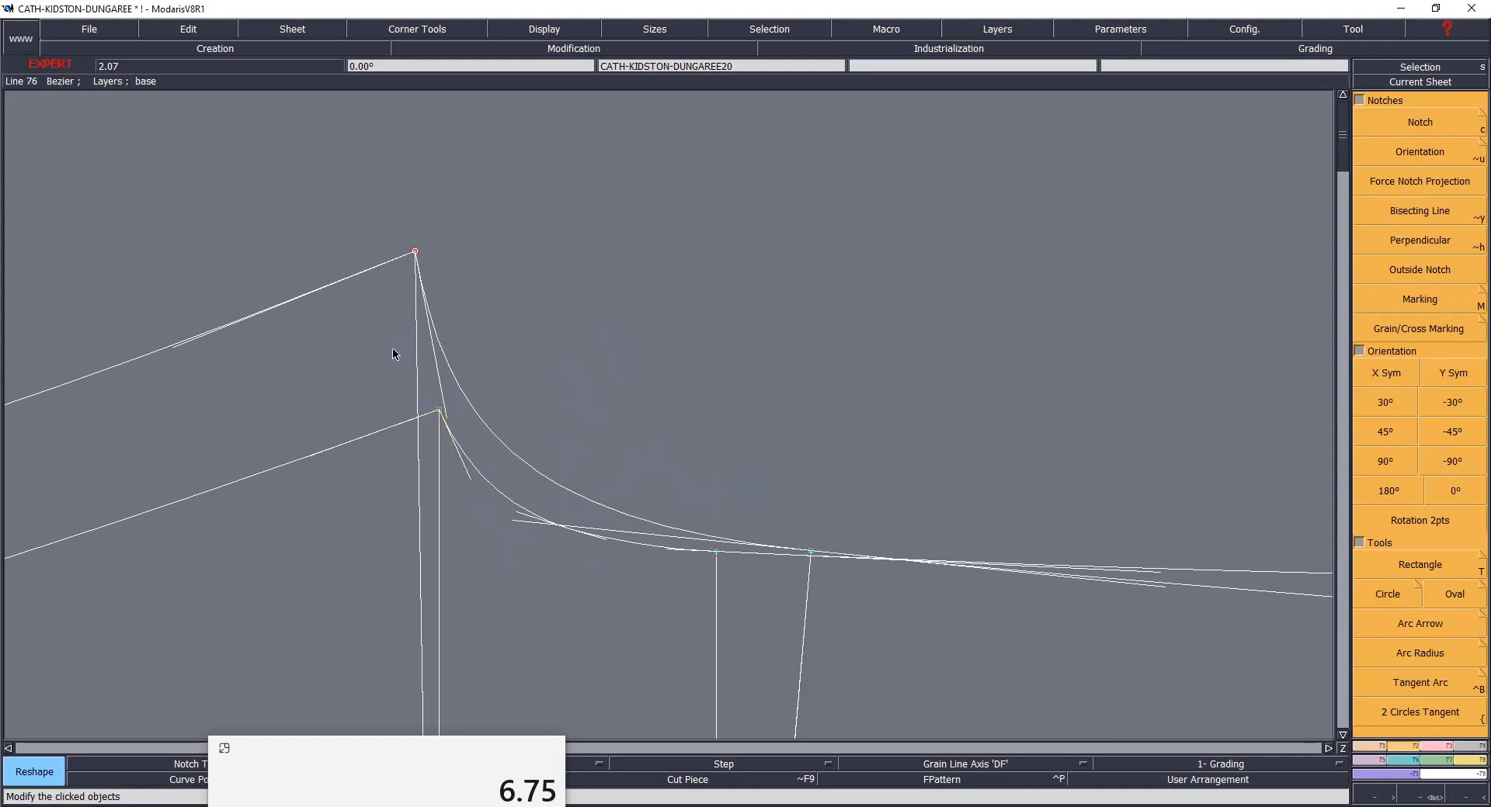
- Adjust the back inseam's tangent handle near the crotch point, save the model and hide the curve handles
click(167, 345)
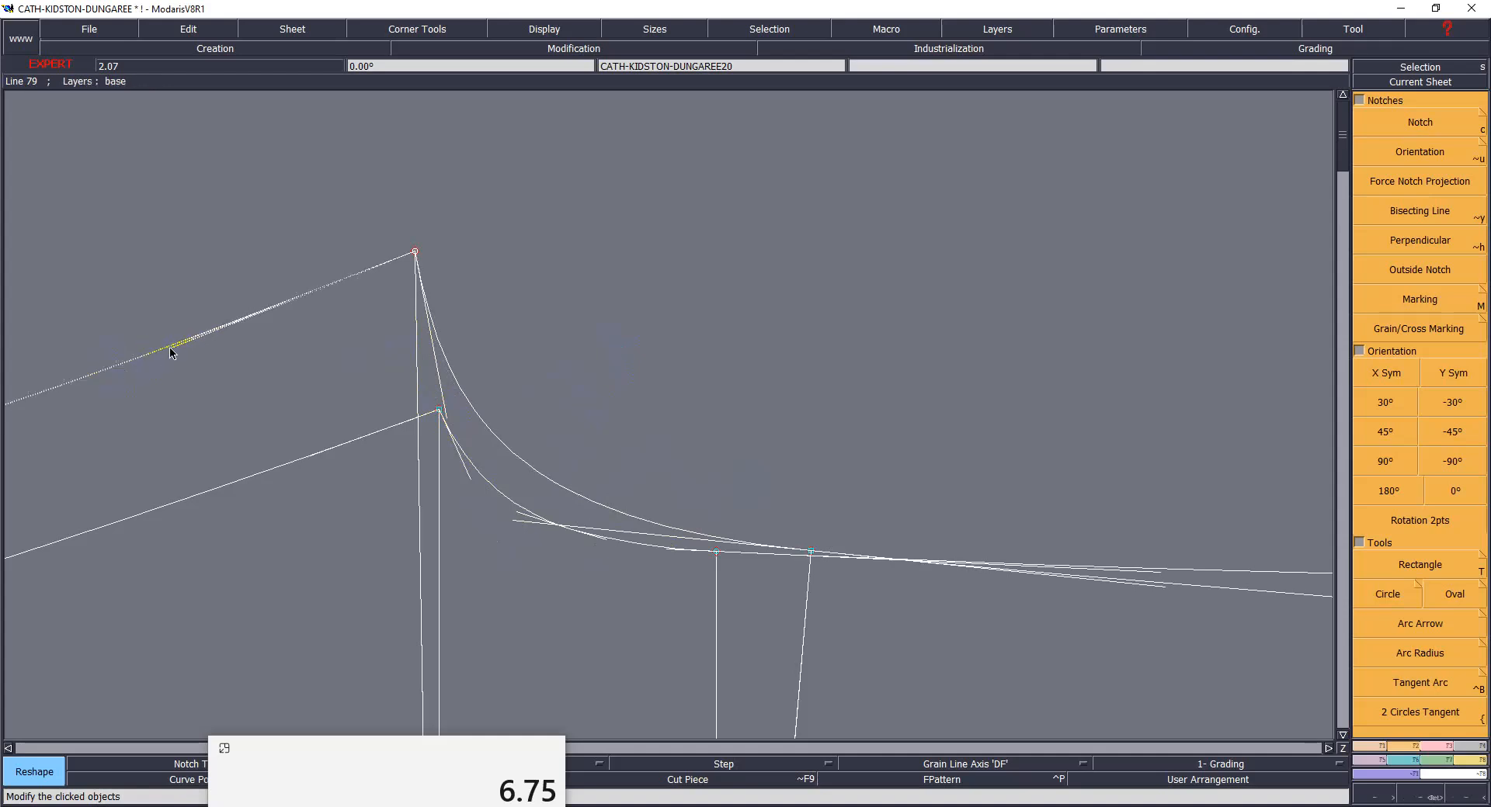
click(152, 354)
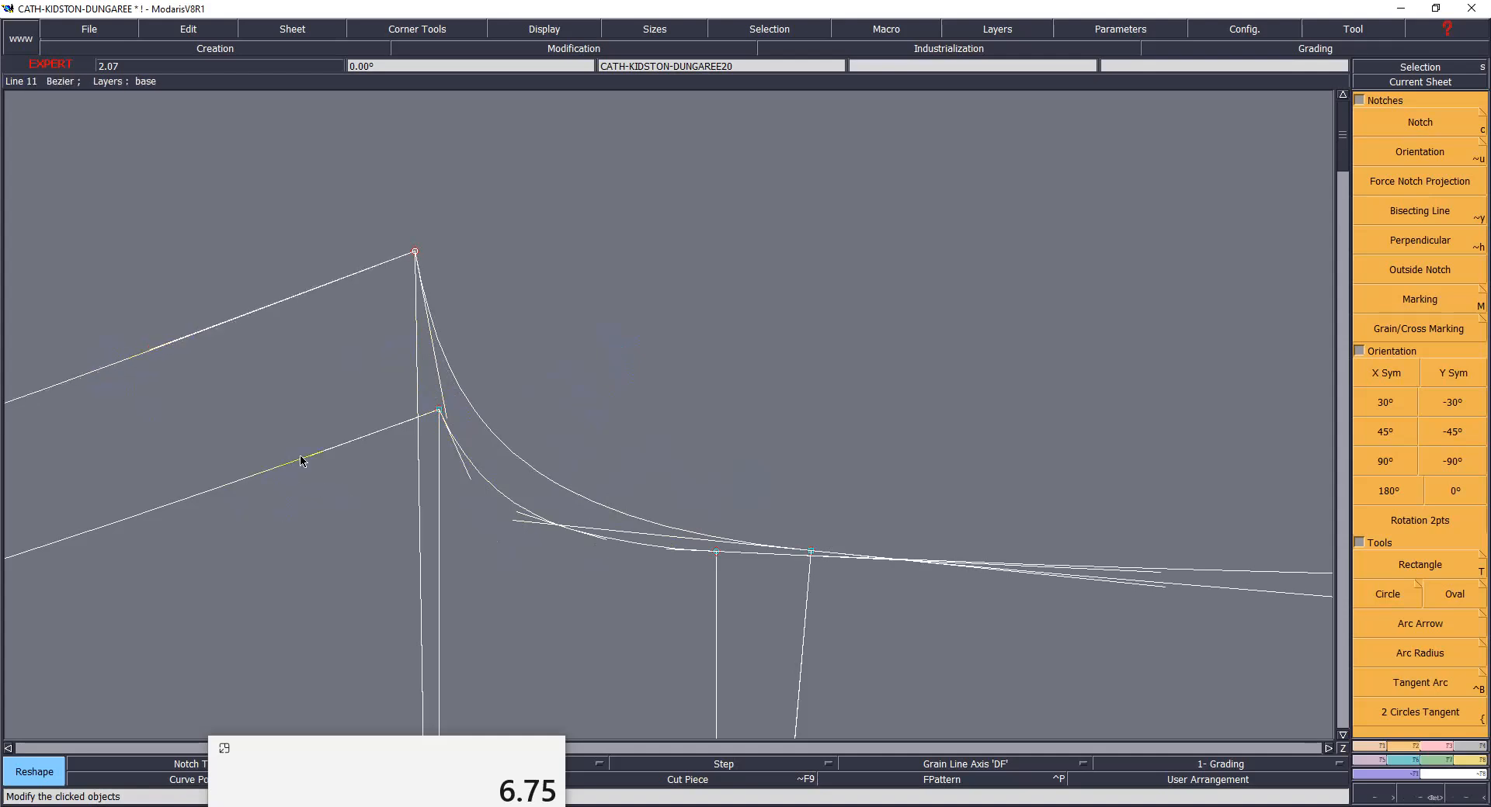
click(639, 431)
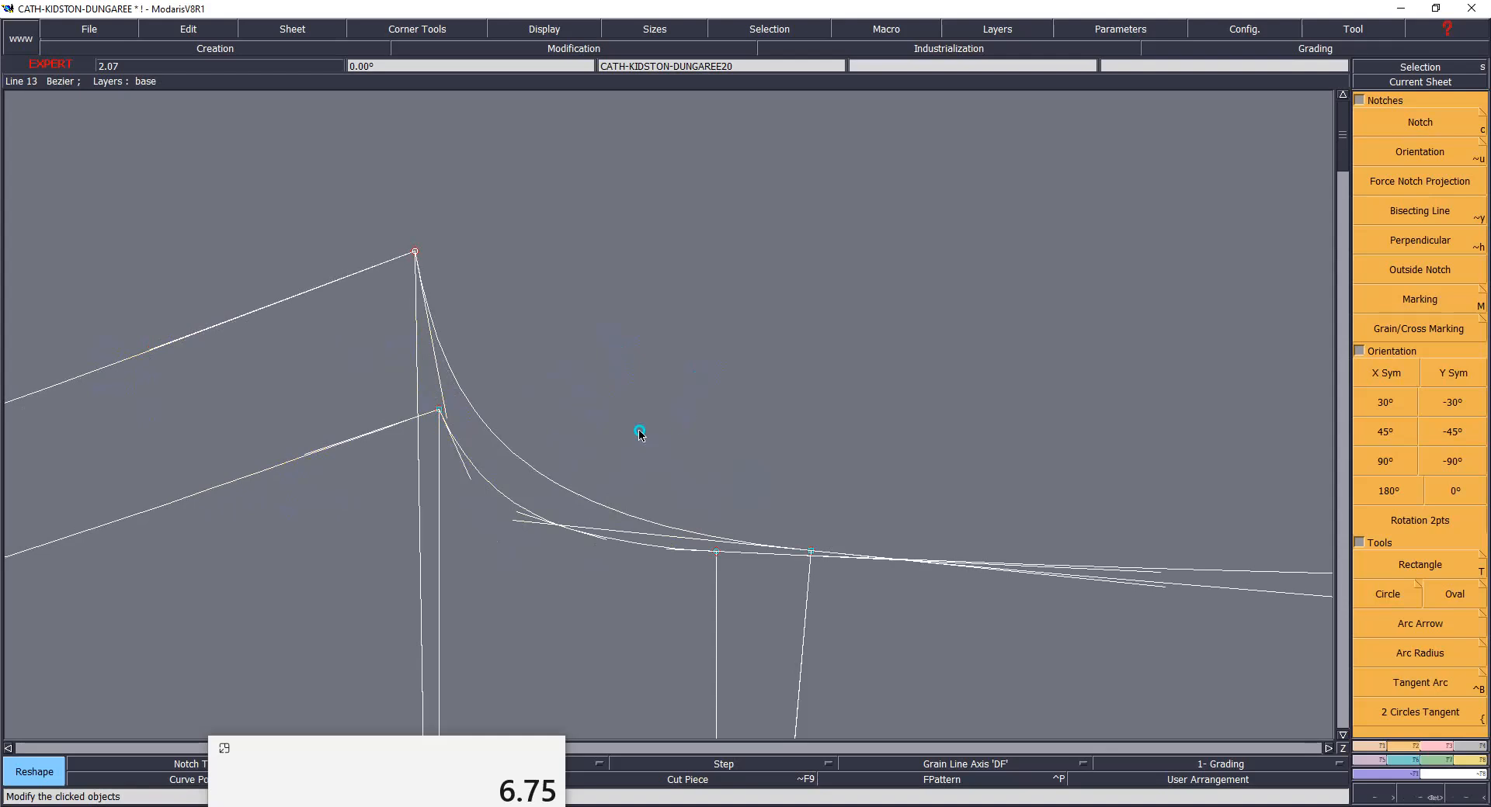
key(ctrl+s)
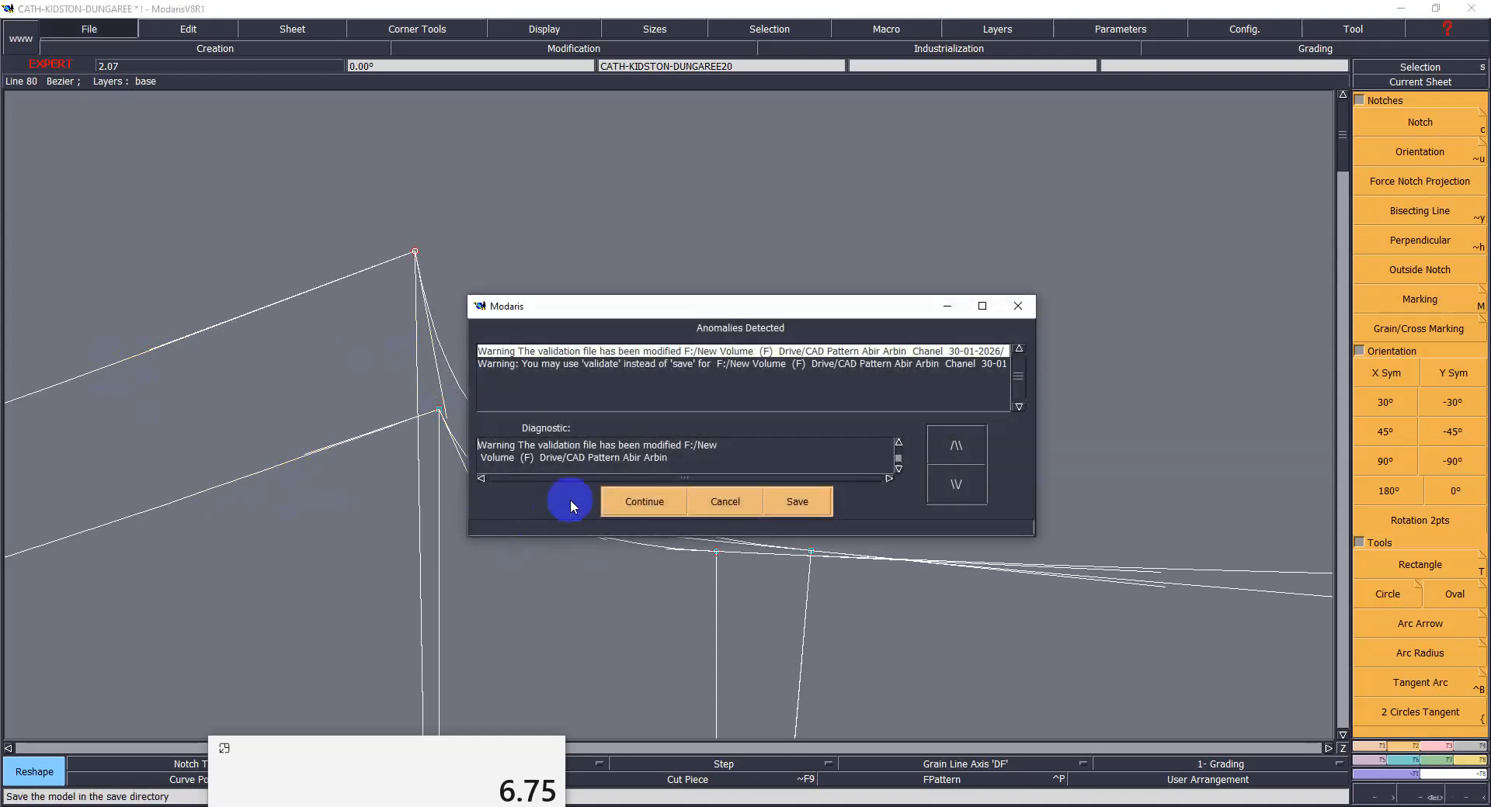
click(642, 500)
key(F11)
- Try a rotated duplicate of the front rise and inseam along the reshaped back inseam to check the crotch join, and undo it
scroll(831, 387, down, 2)
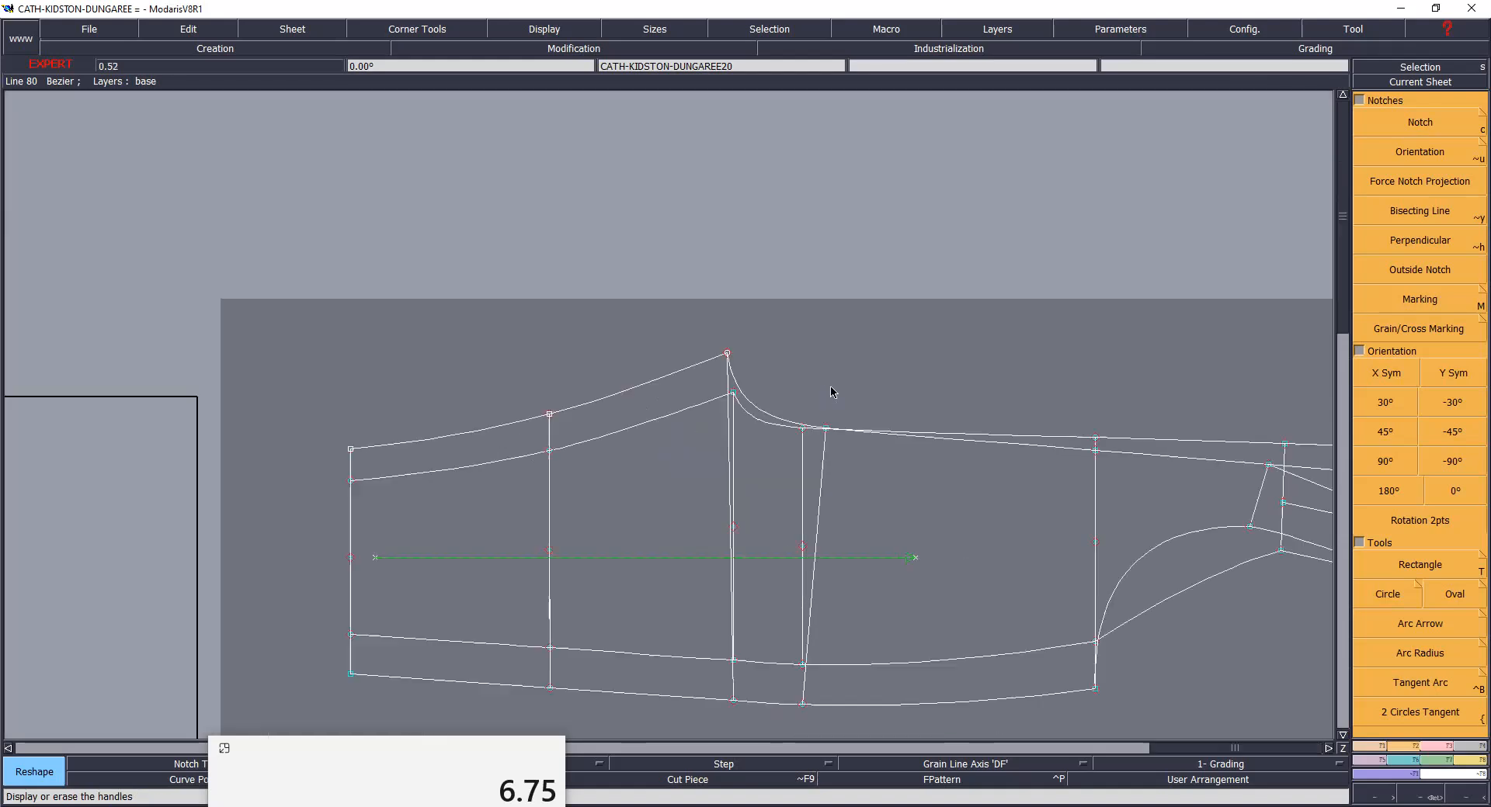
scroll(854, 506, up, 2)
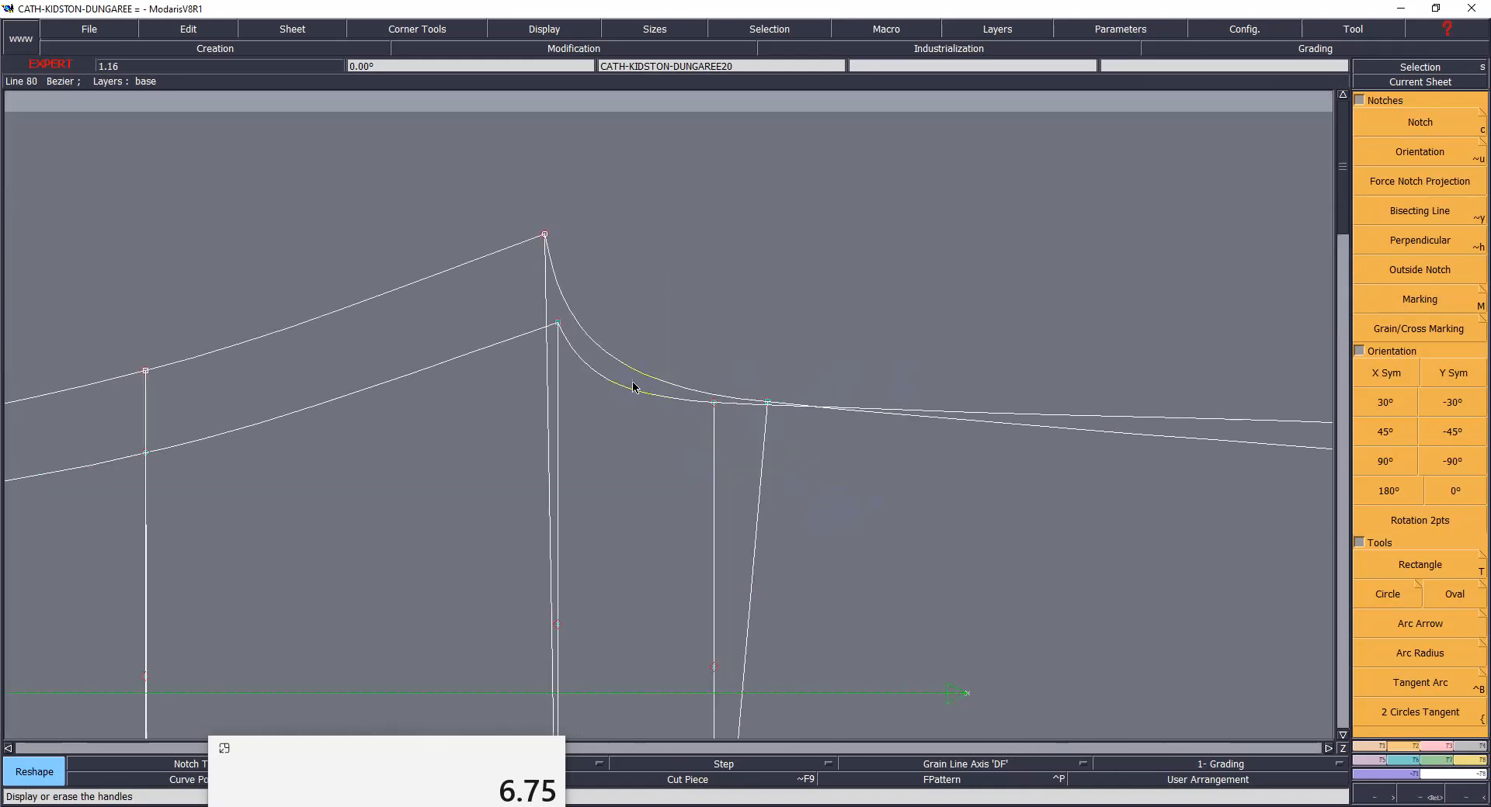
click(629, 391)
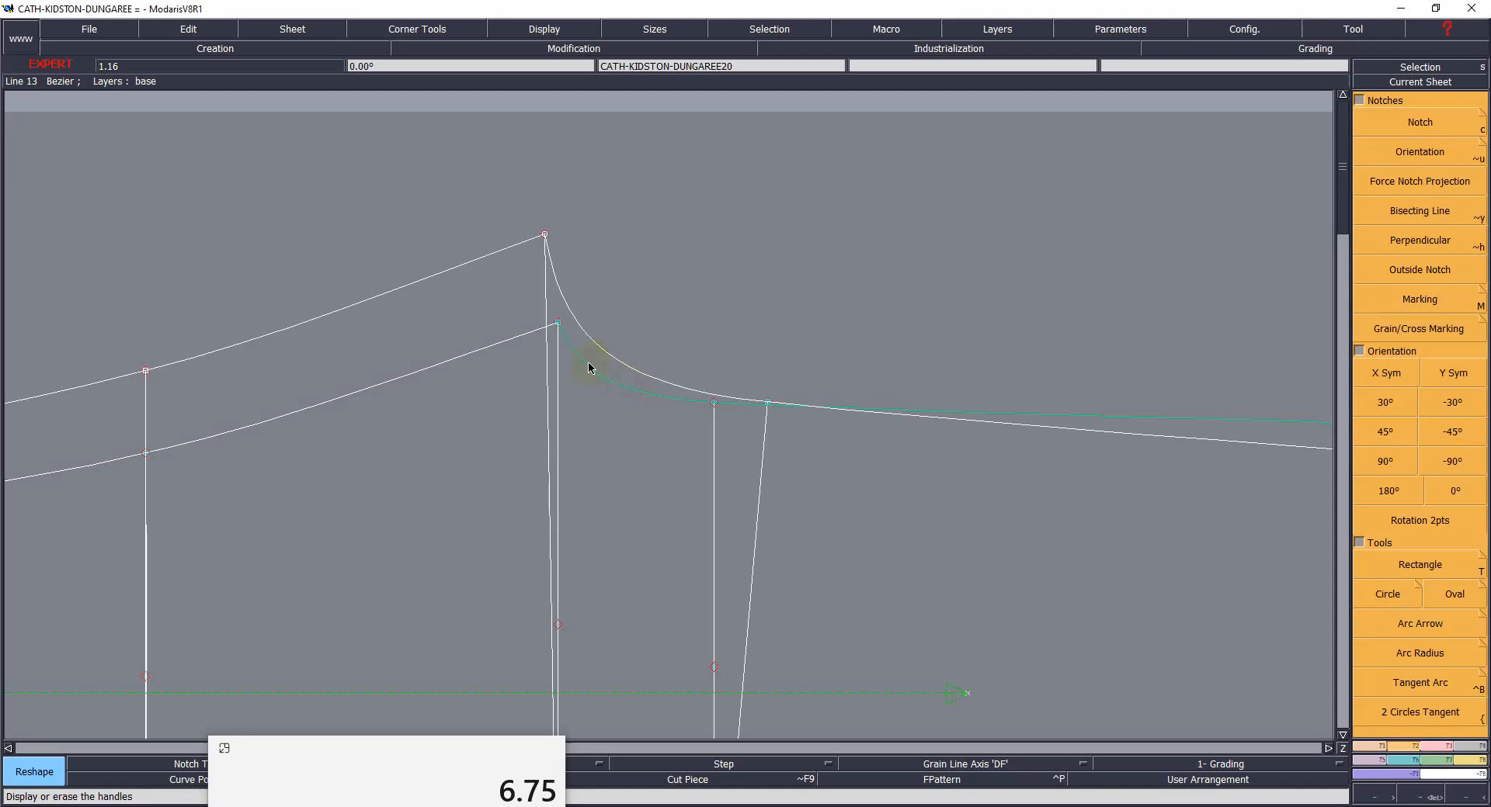
click(513, 343)
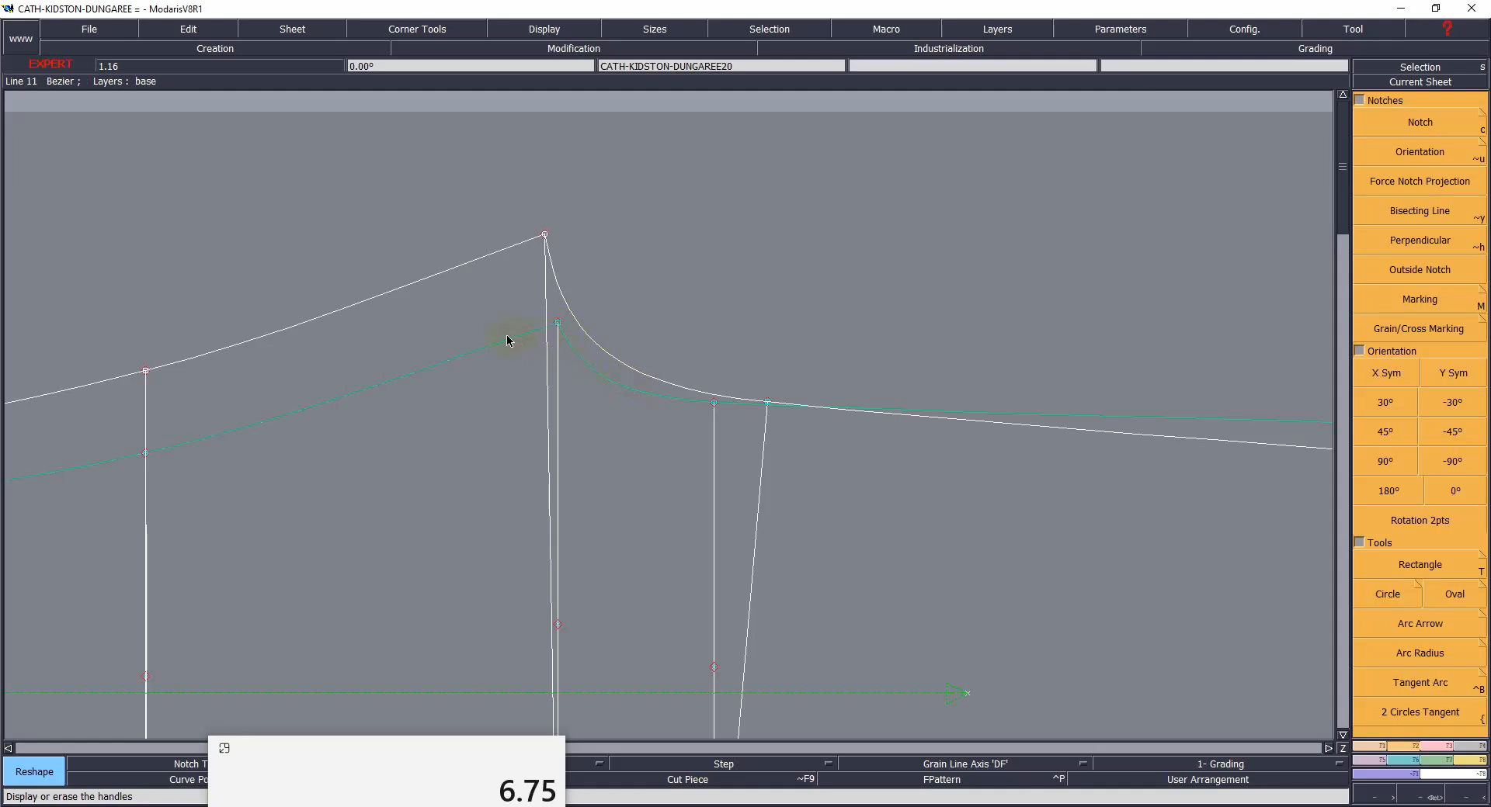
key(ctrl+d)
click(518, 336)
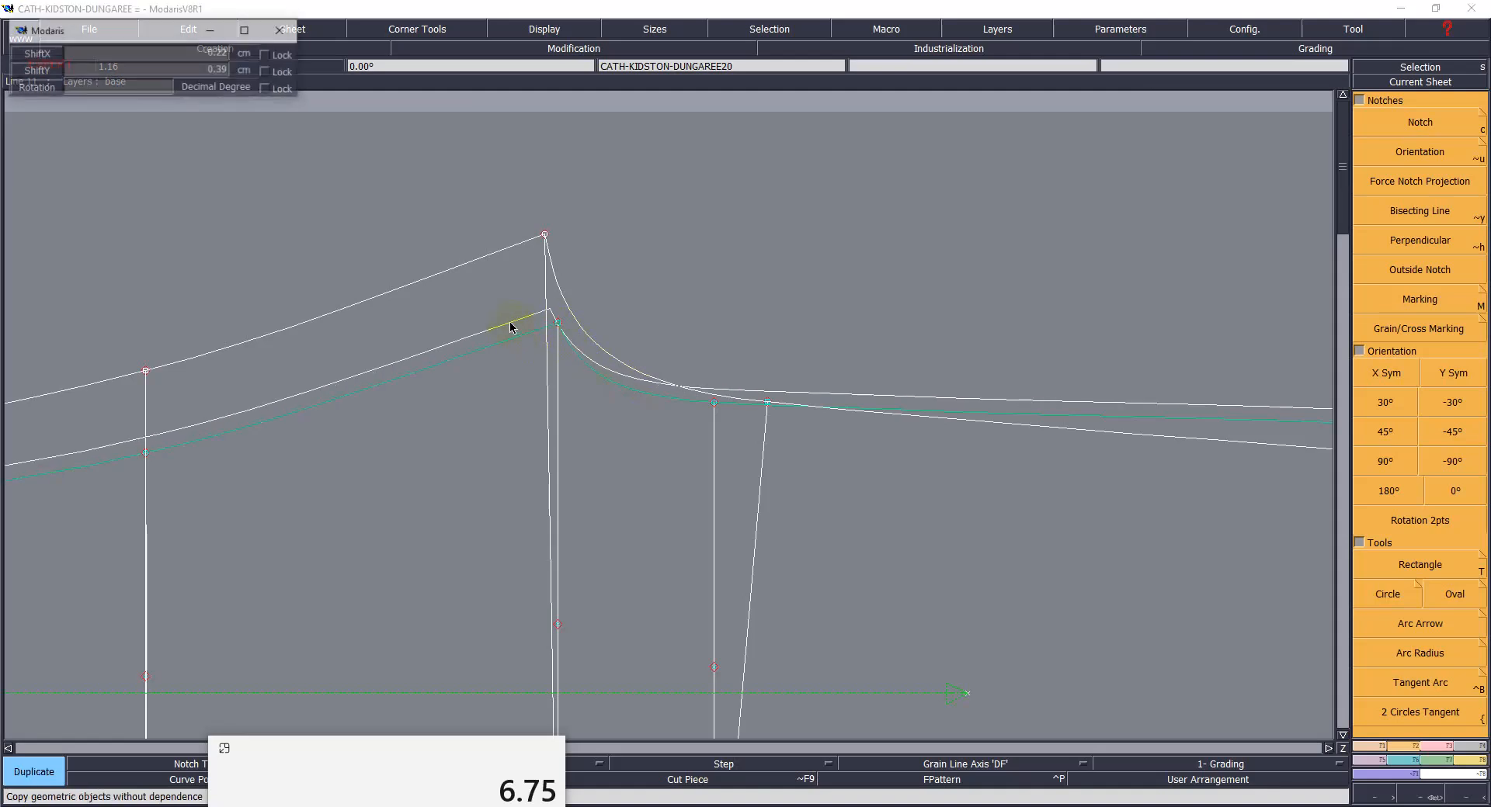
click(505, 252)
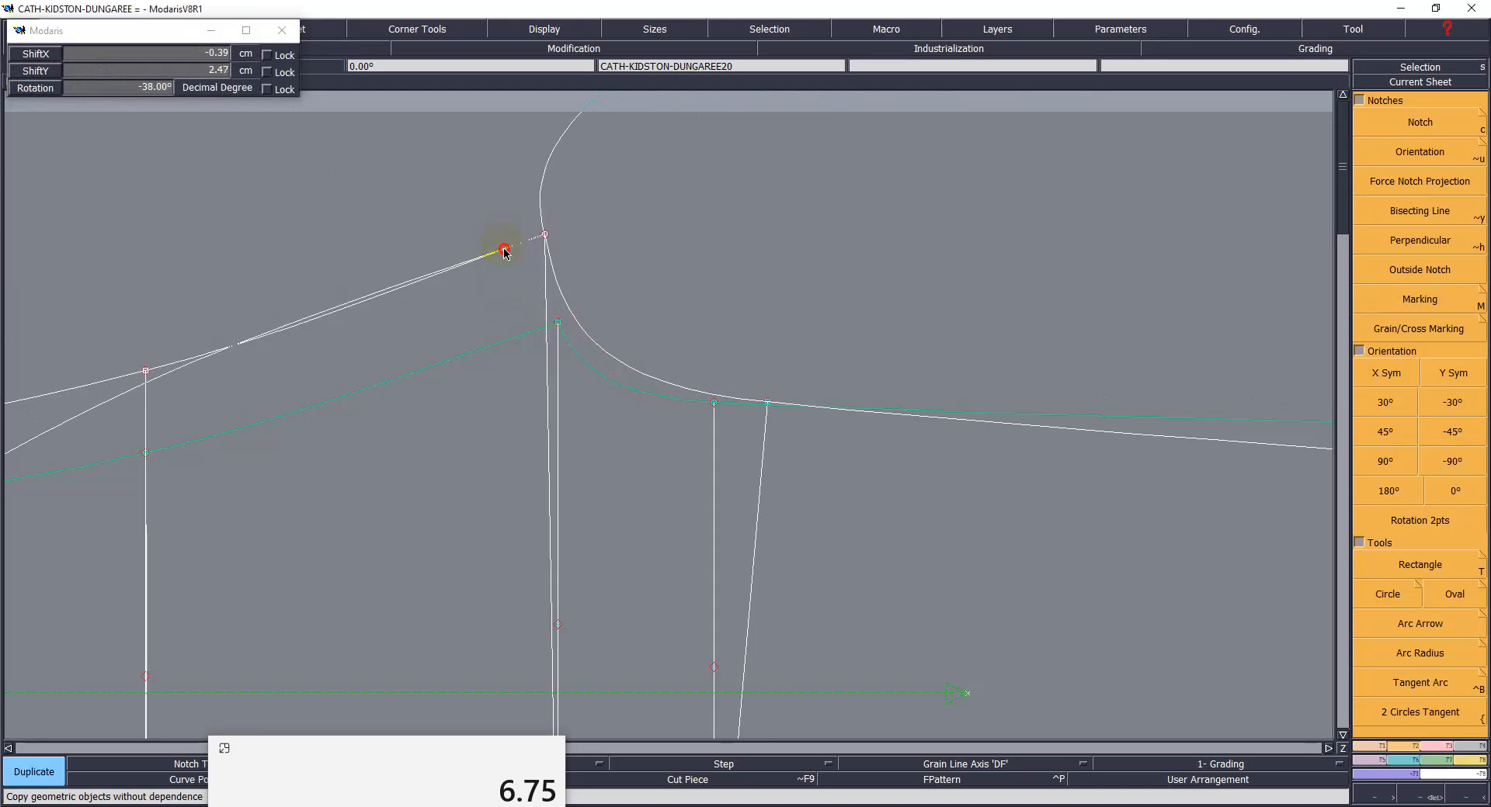
scroll(371, 373, down, 3)
scroll(435, 402, up, 2)
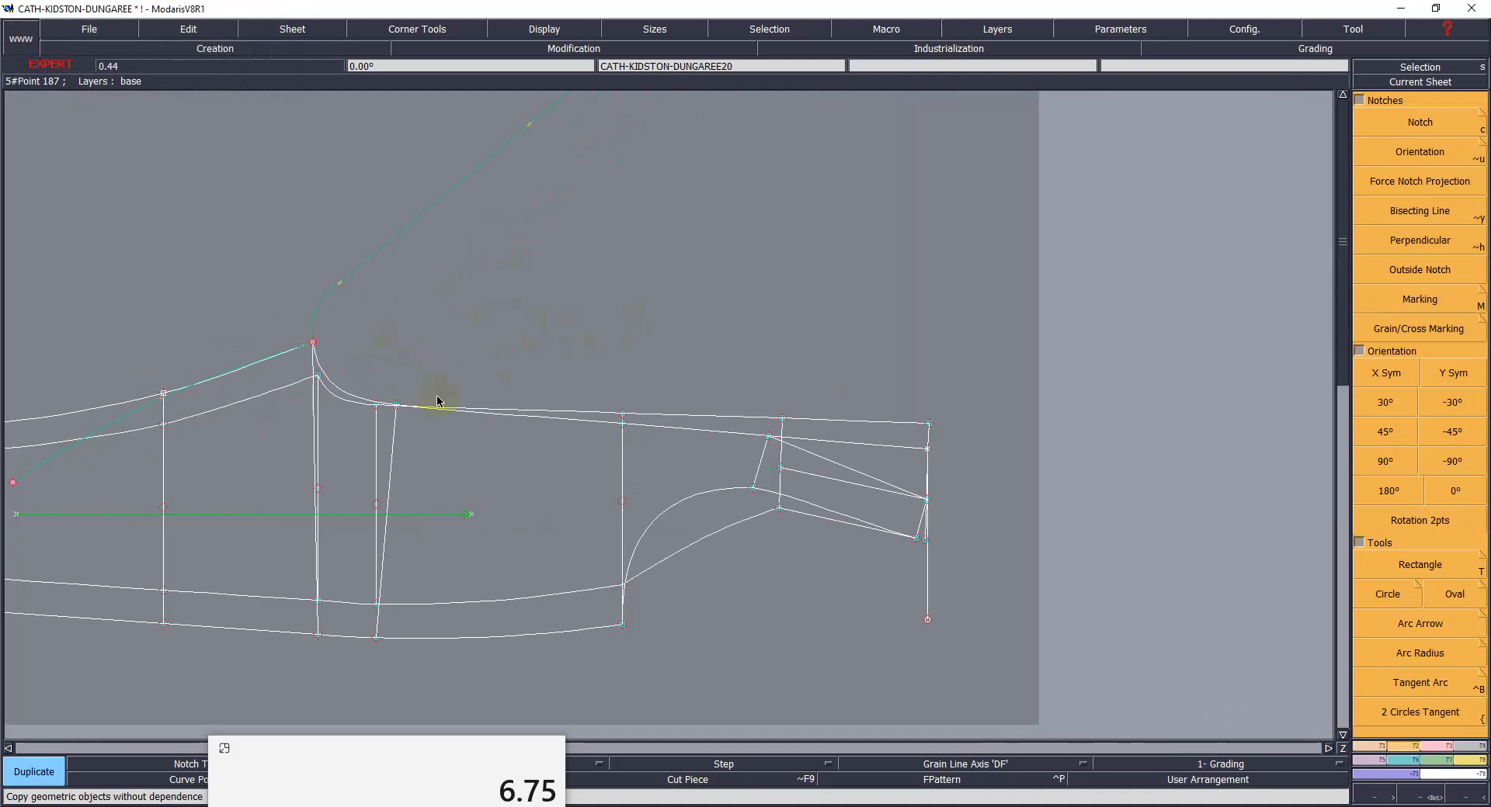
scroll(396, 403, down, 2)
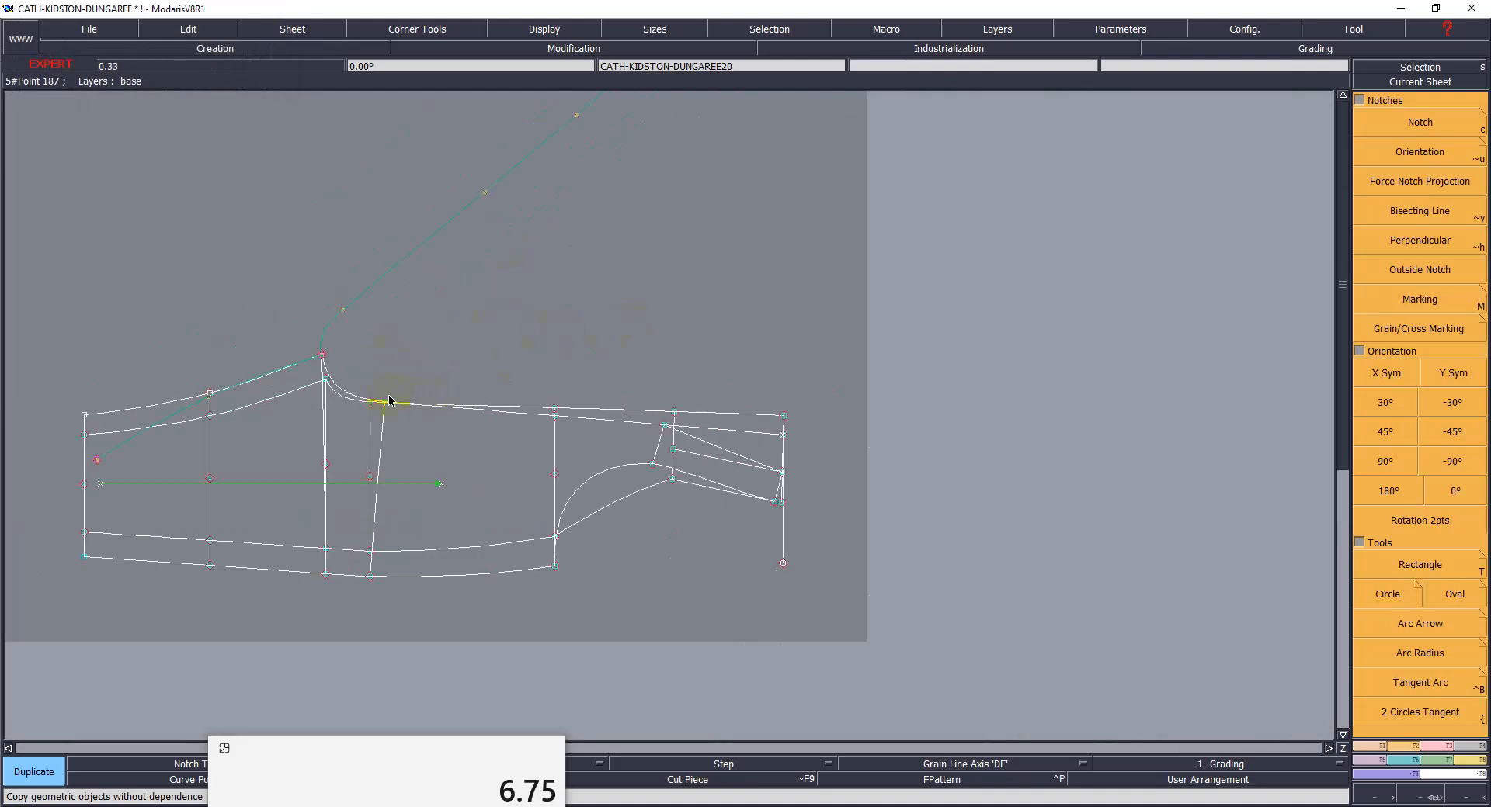
key(Home)
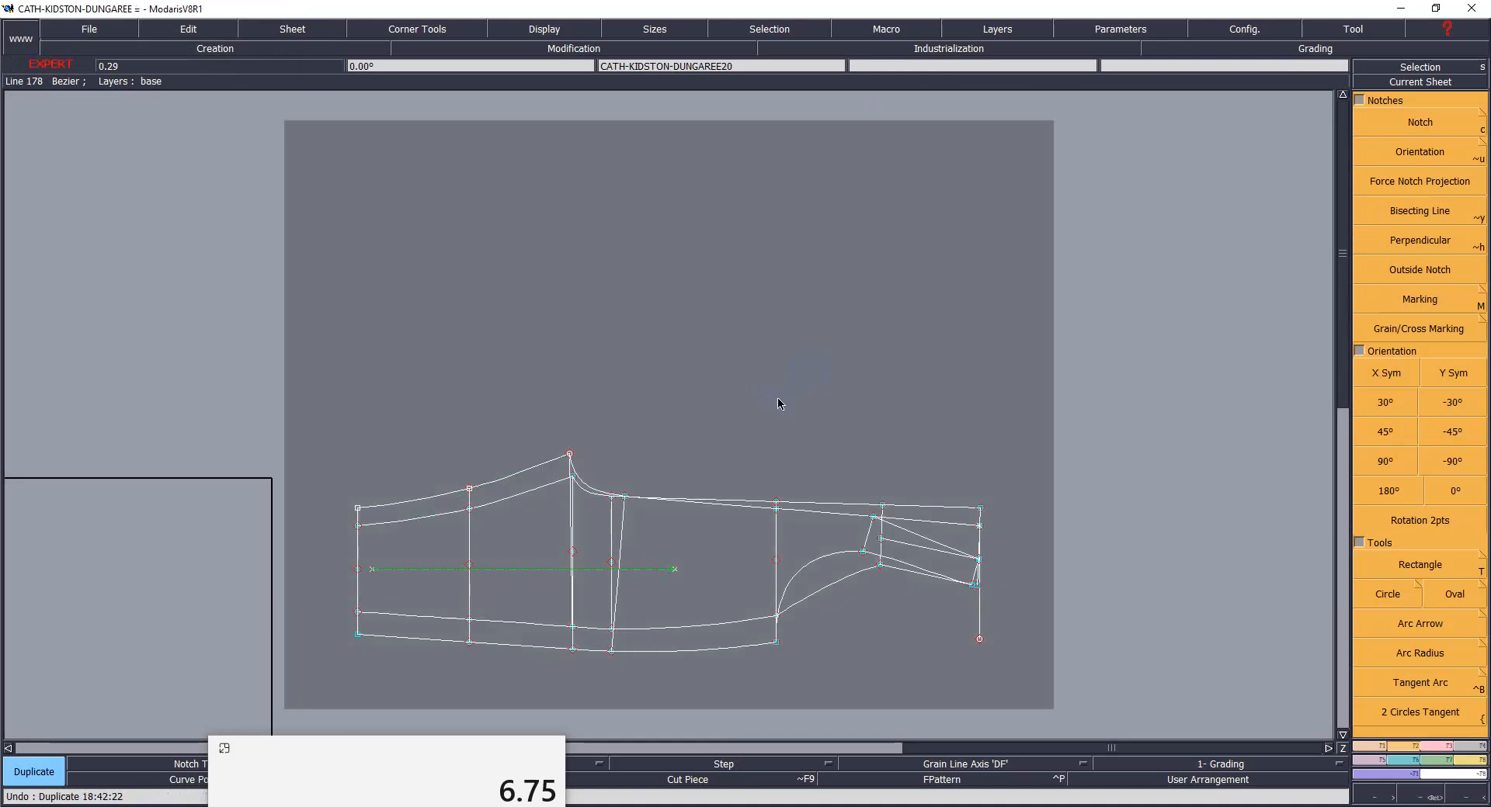
click(741, 412)
key(Home)
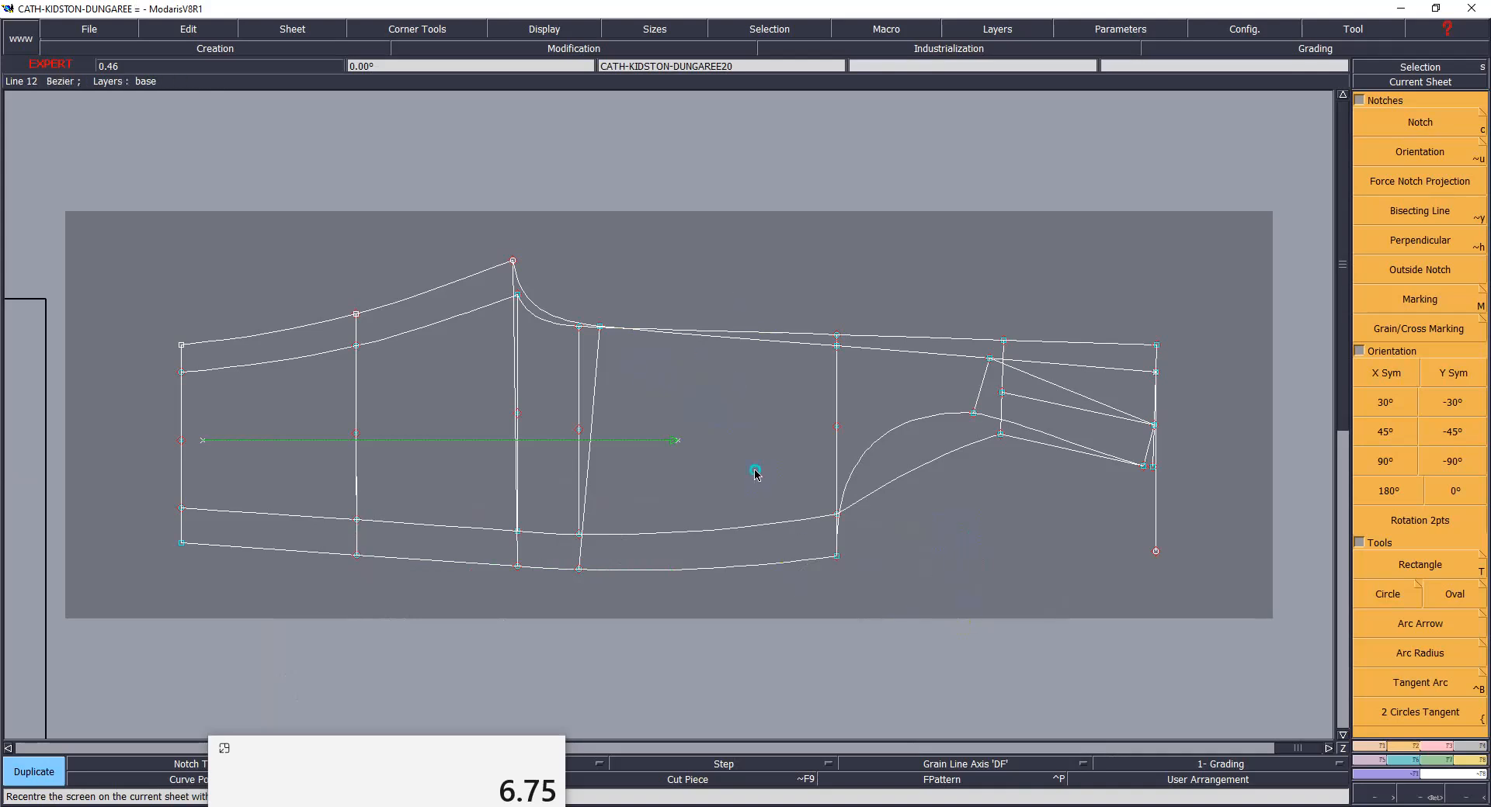
- Save the dungaree model, continuing past the anomaly warnings
key(ctrl+s)
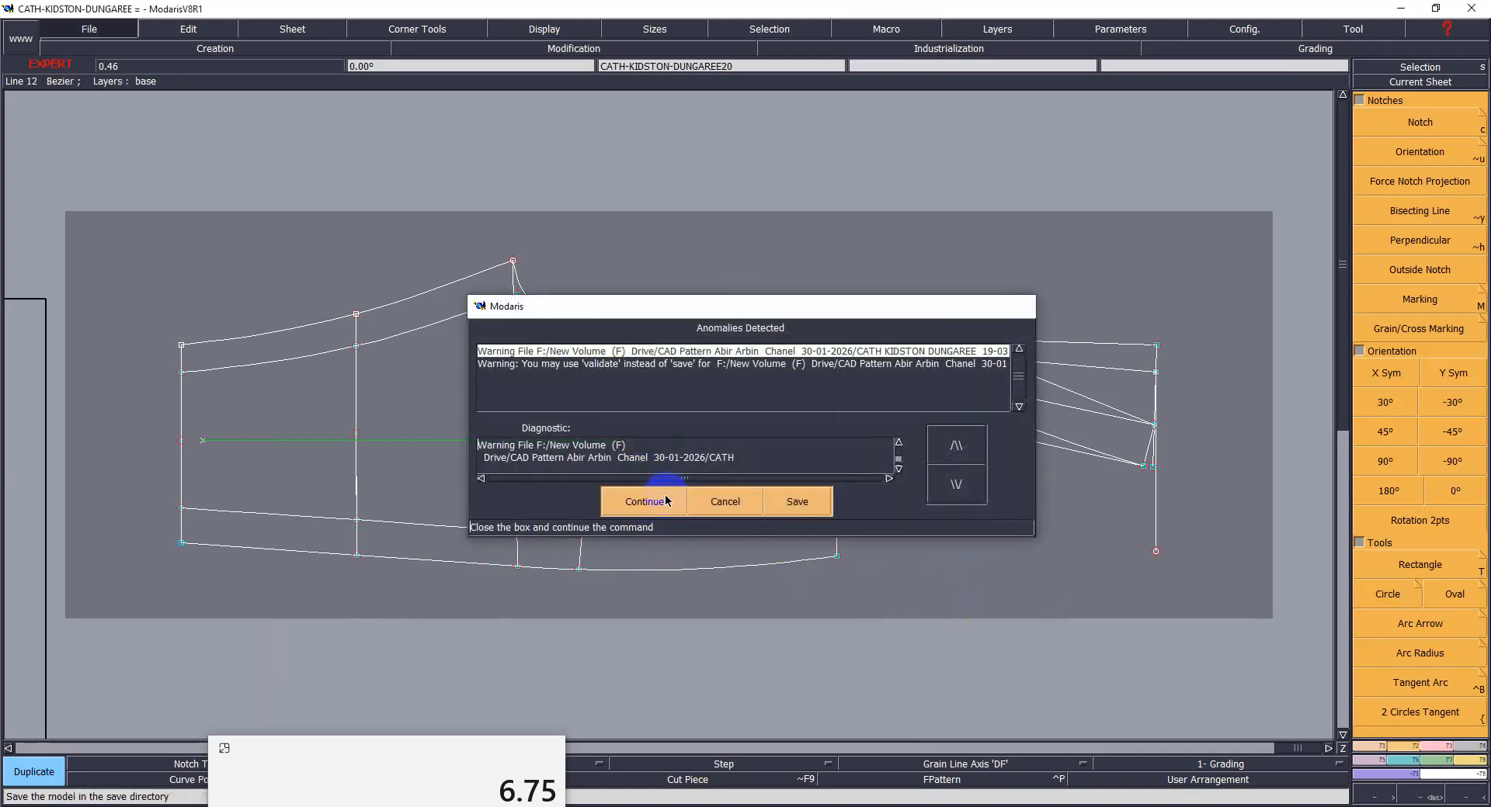
click(668, 497)
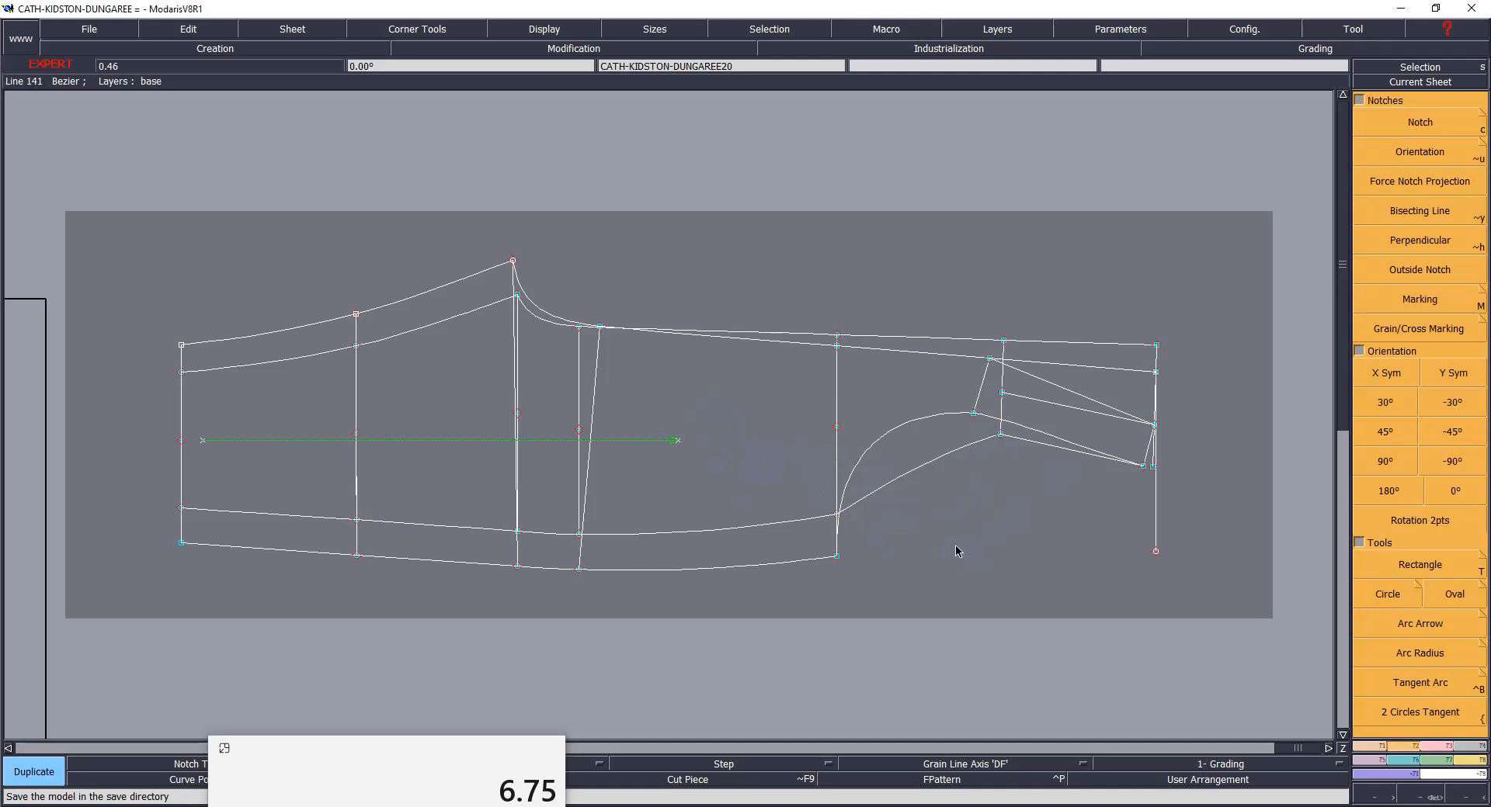
key(ctrl+s)
click(652, 503)
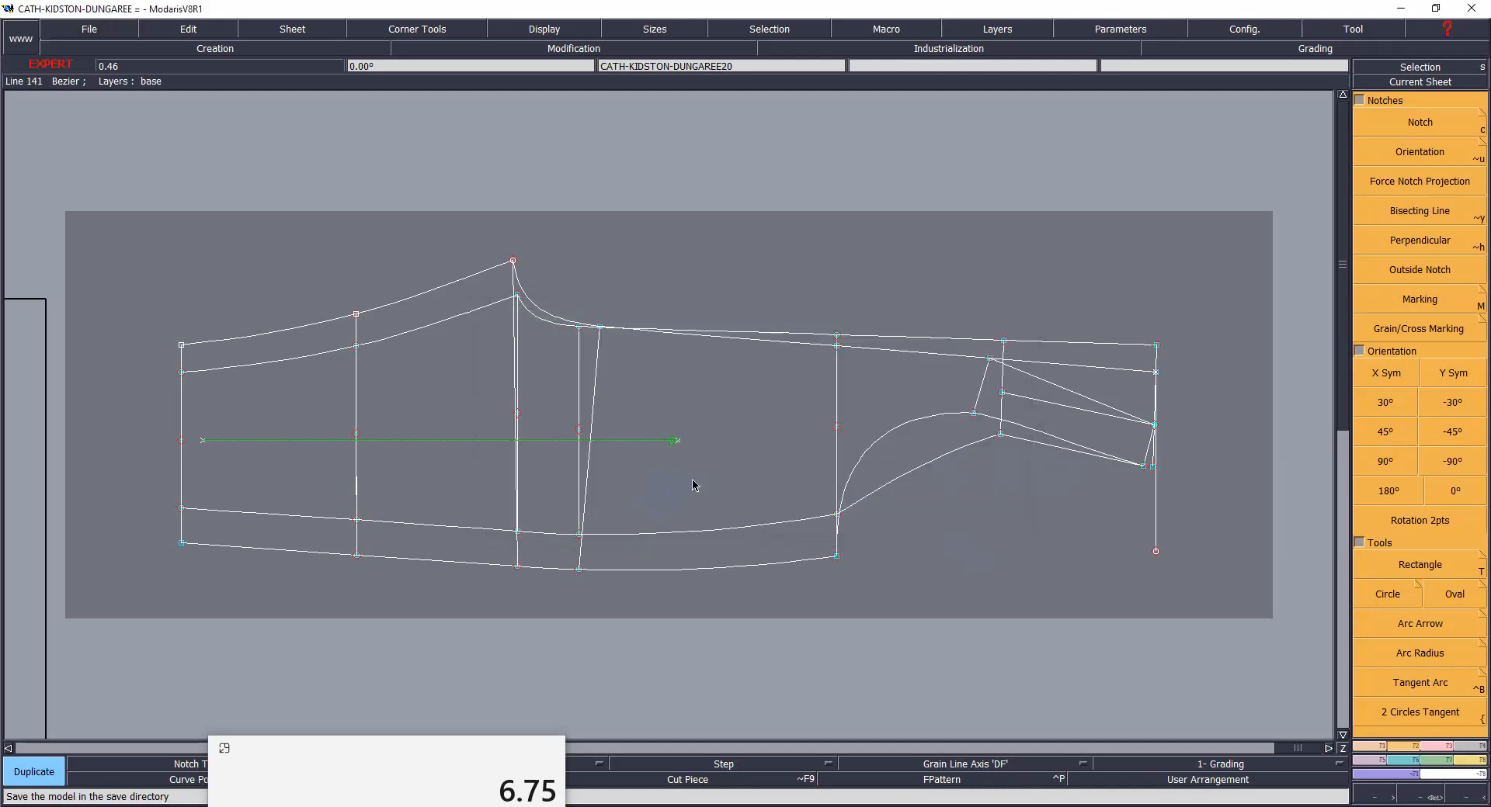